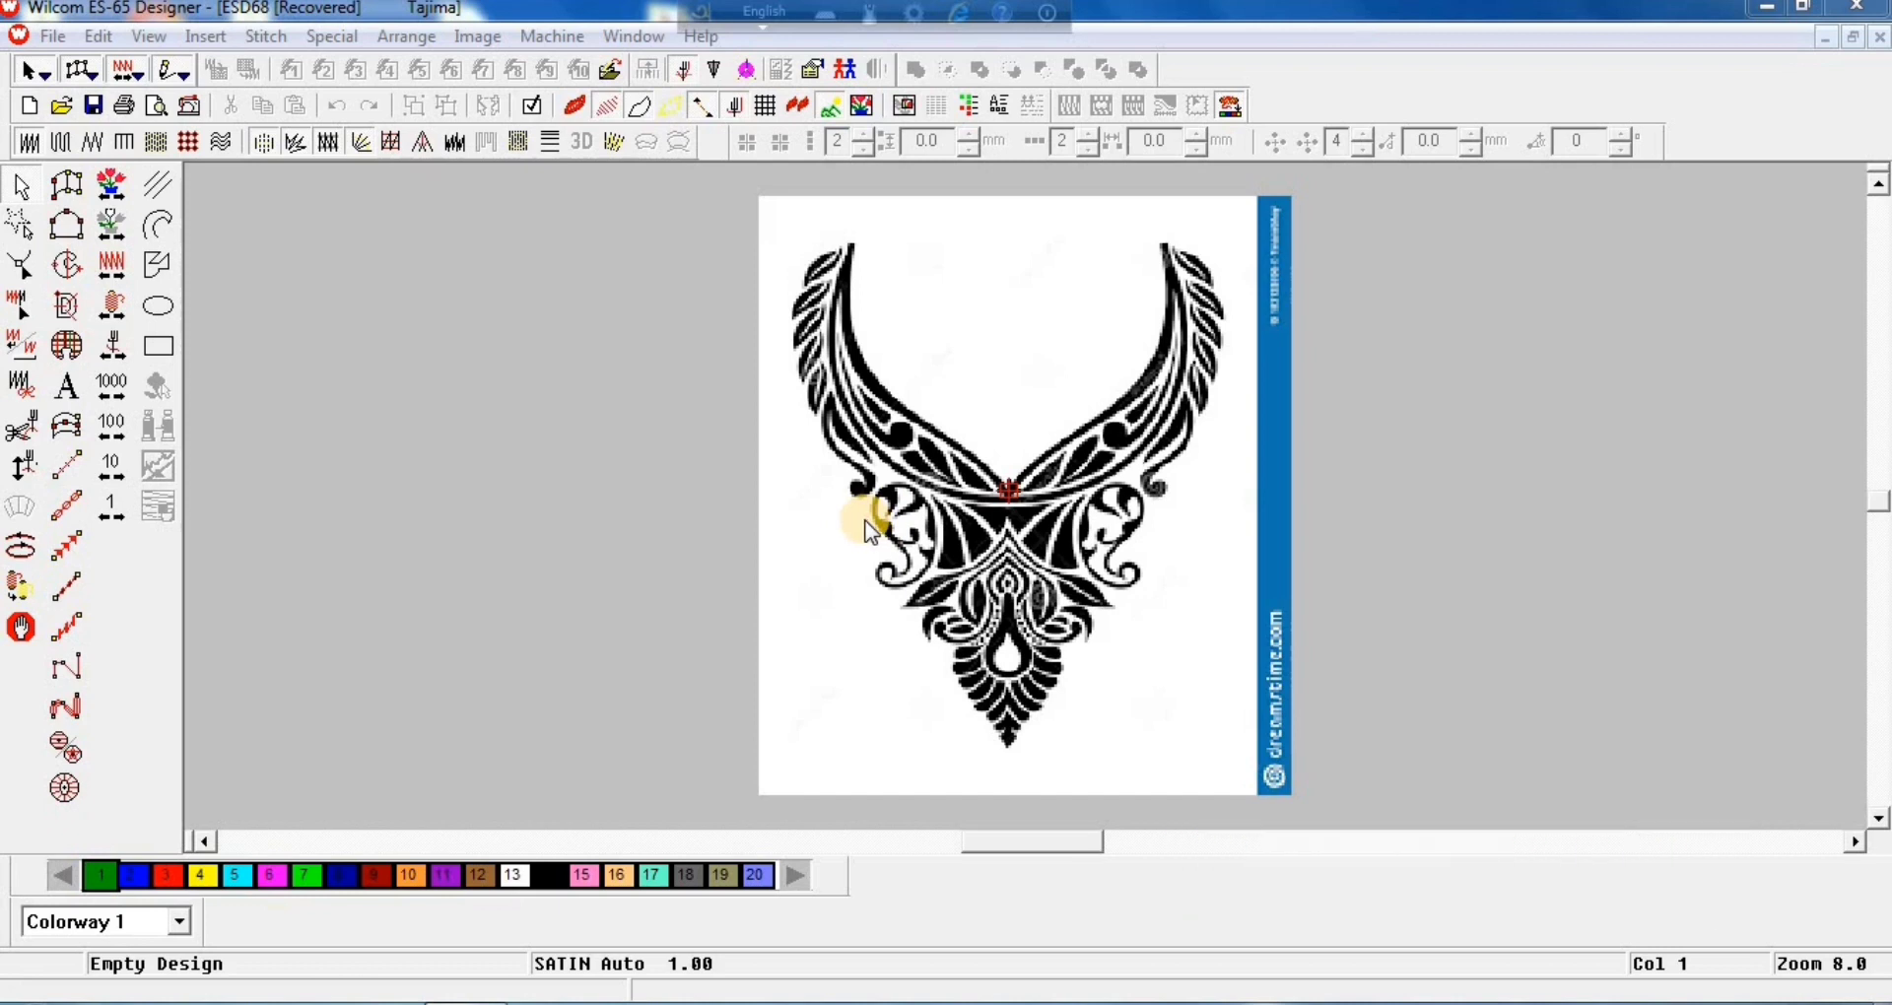
click(125, 481)
click(22, 187)
click(928, 254)
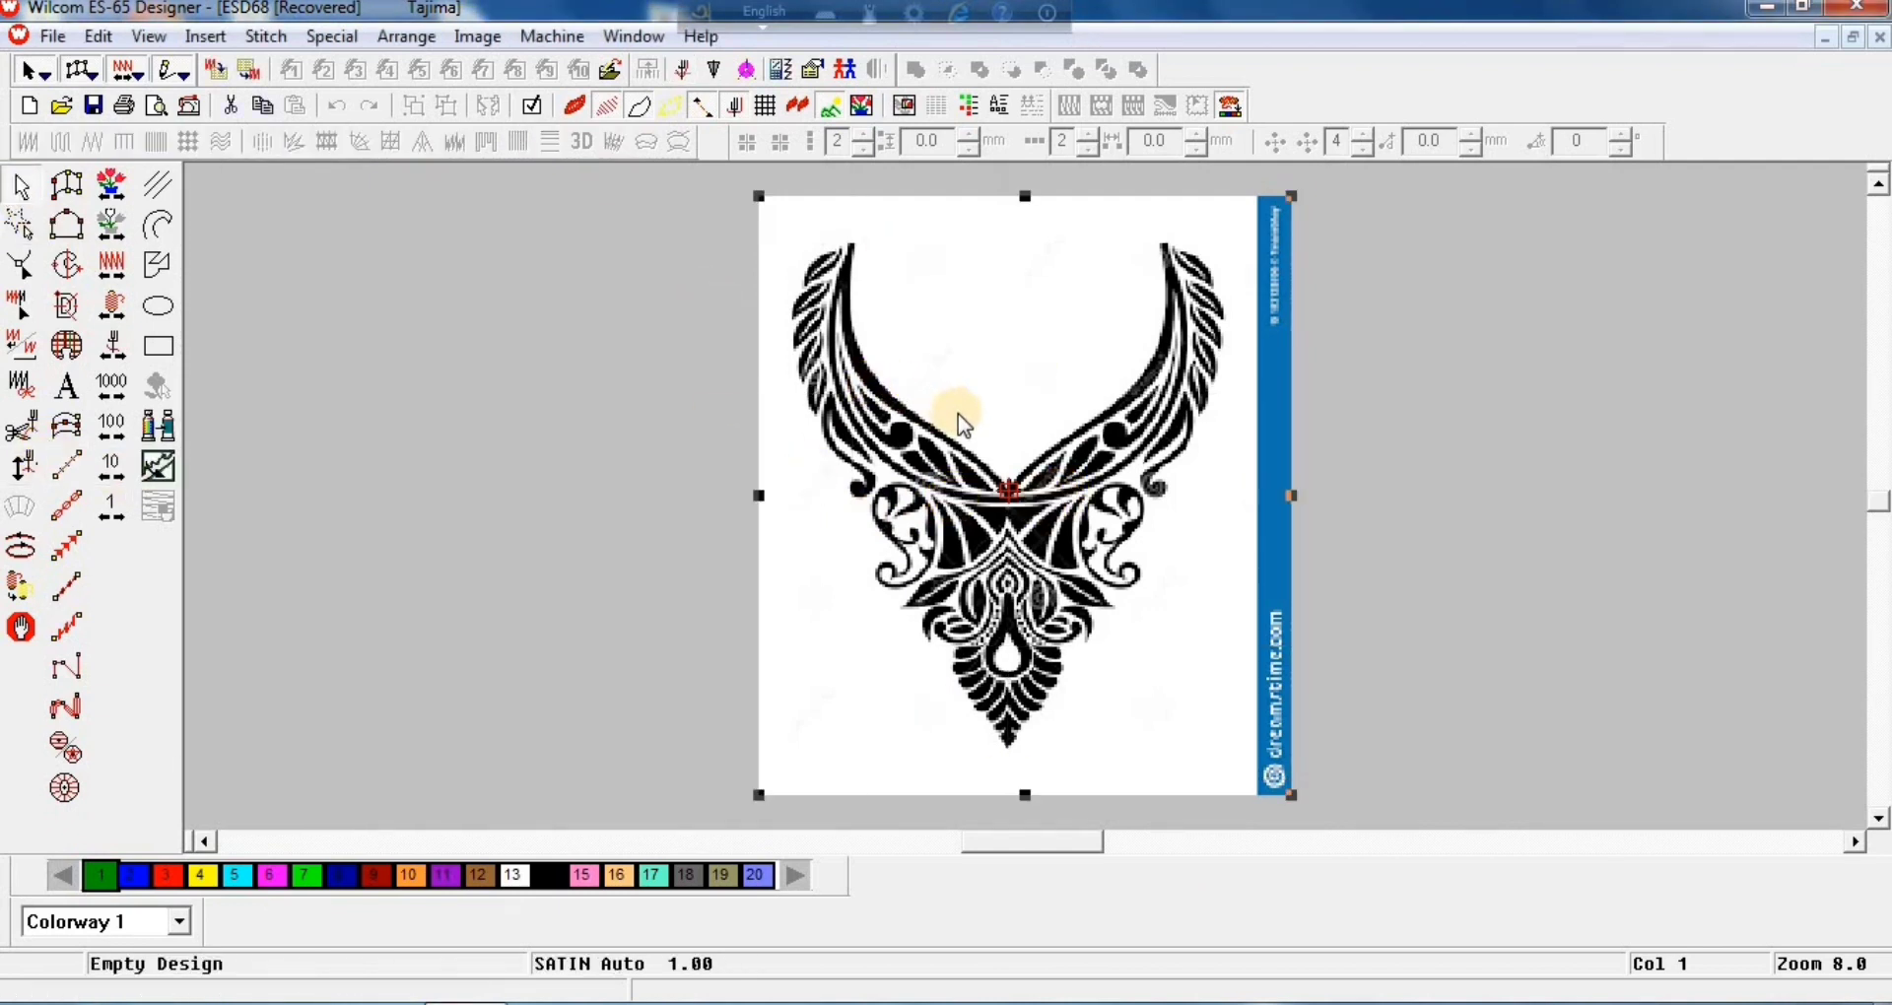
key(Escape)
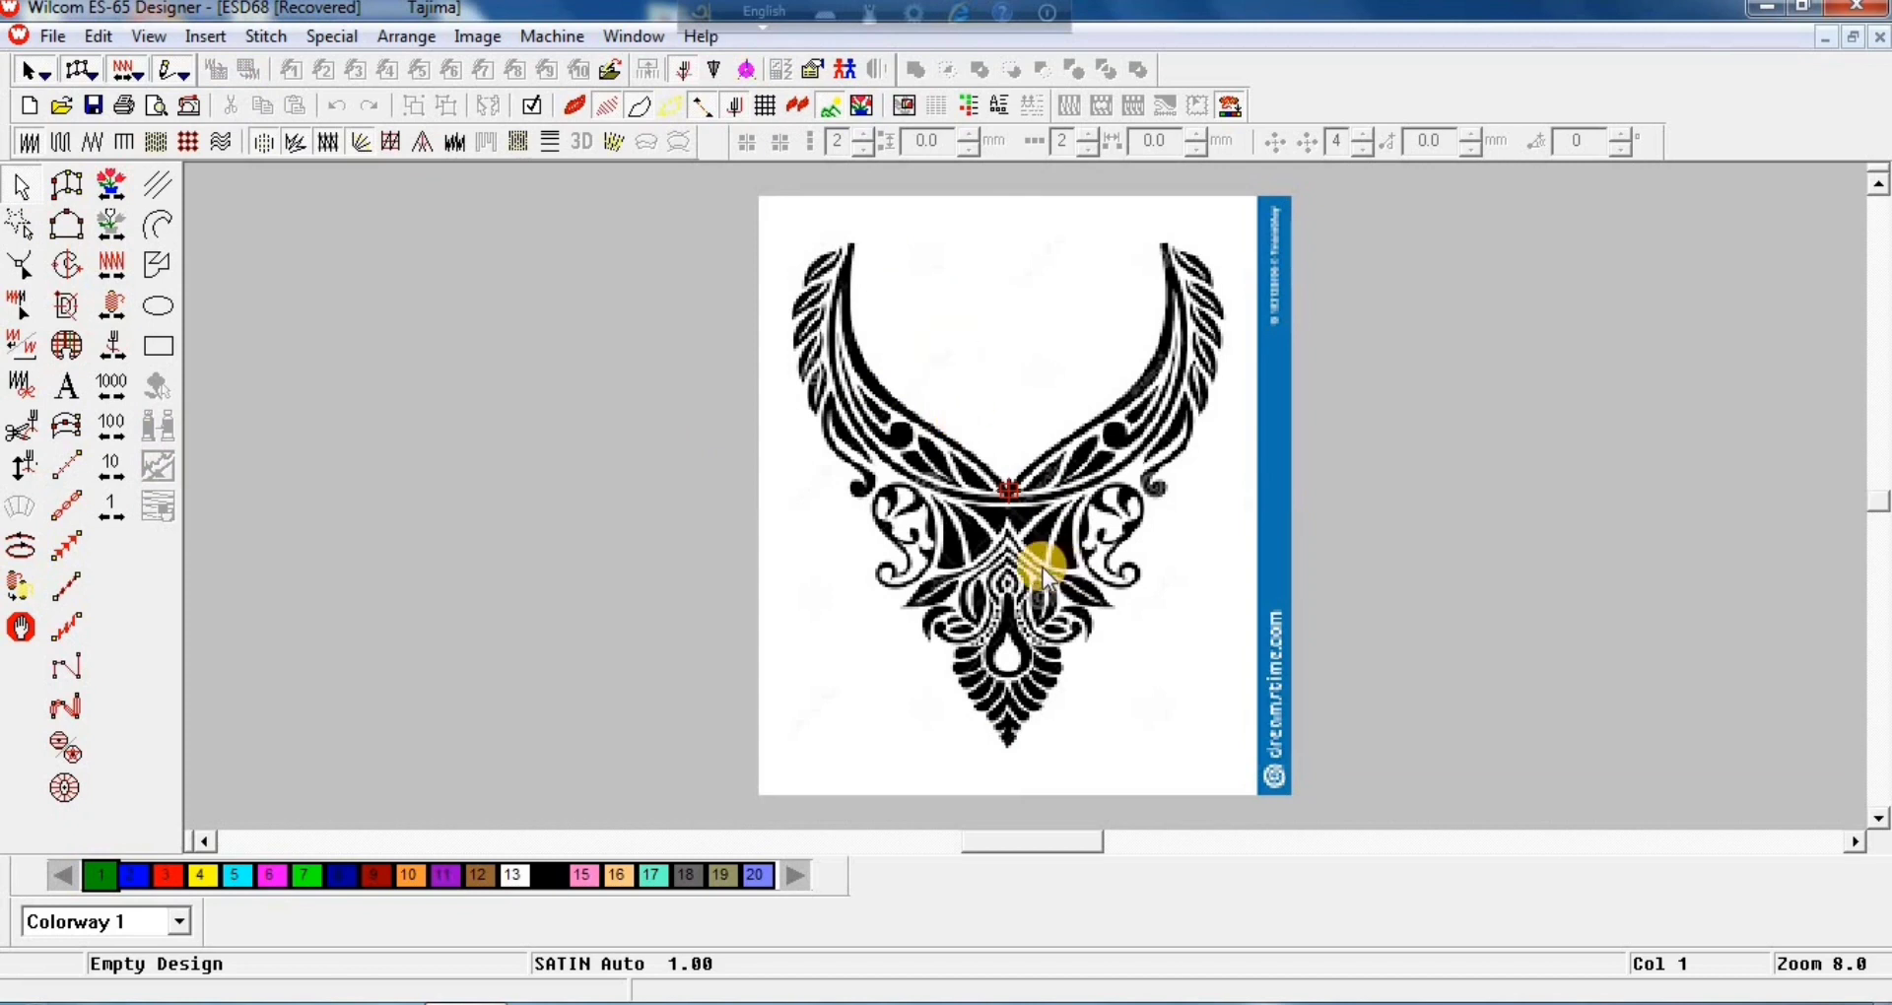
Step: Digitize a vertical run stitch guide line along the neckline artwork's centre axis, from below the image to above it
scroll(991, 779, up, 1)
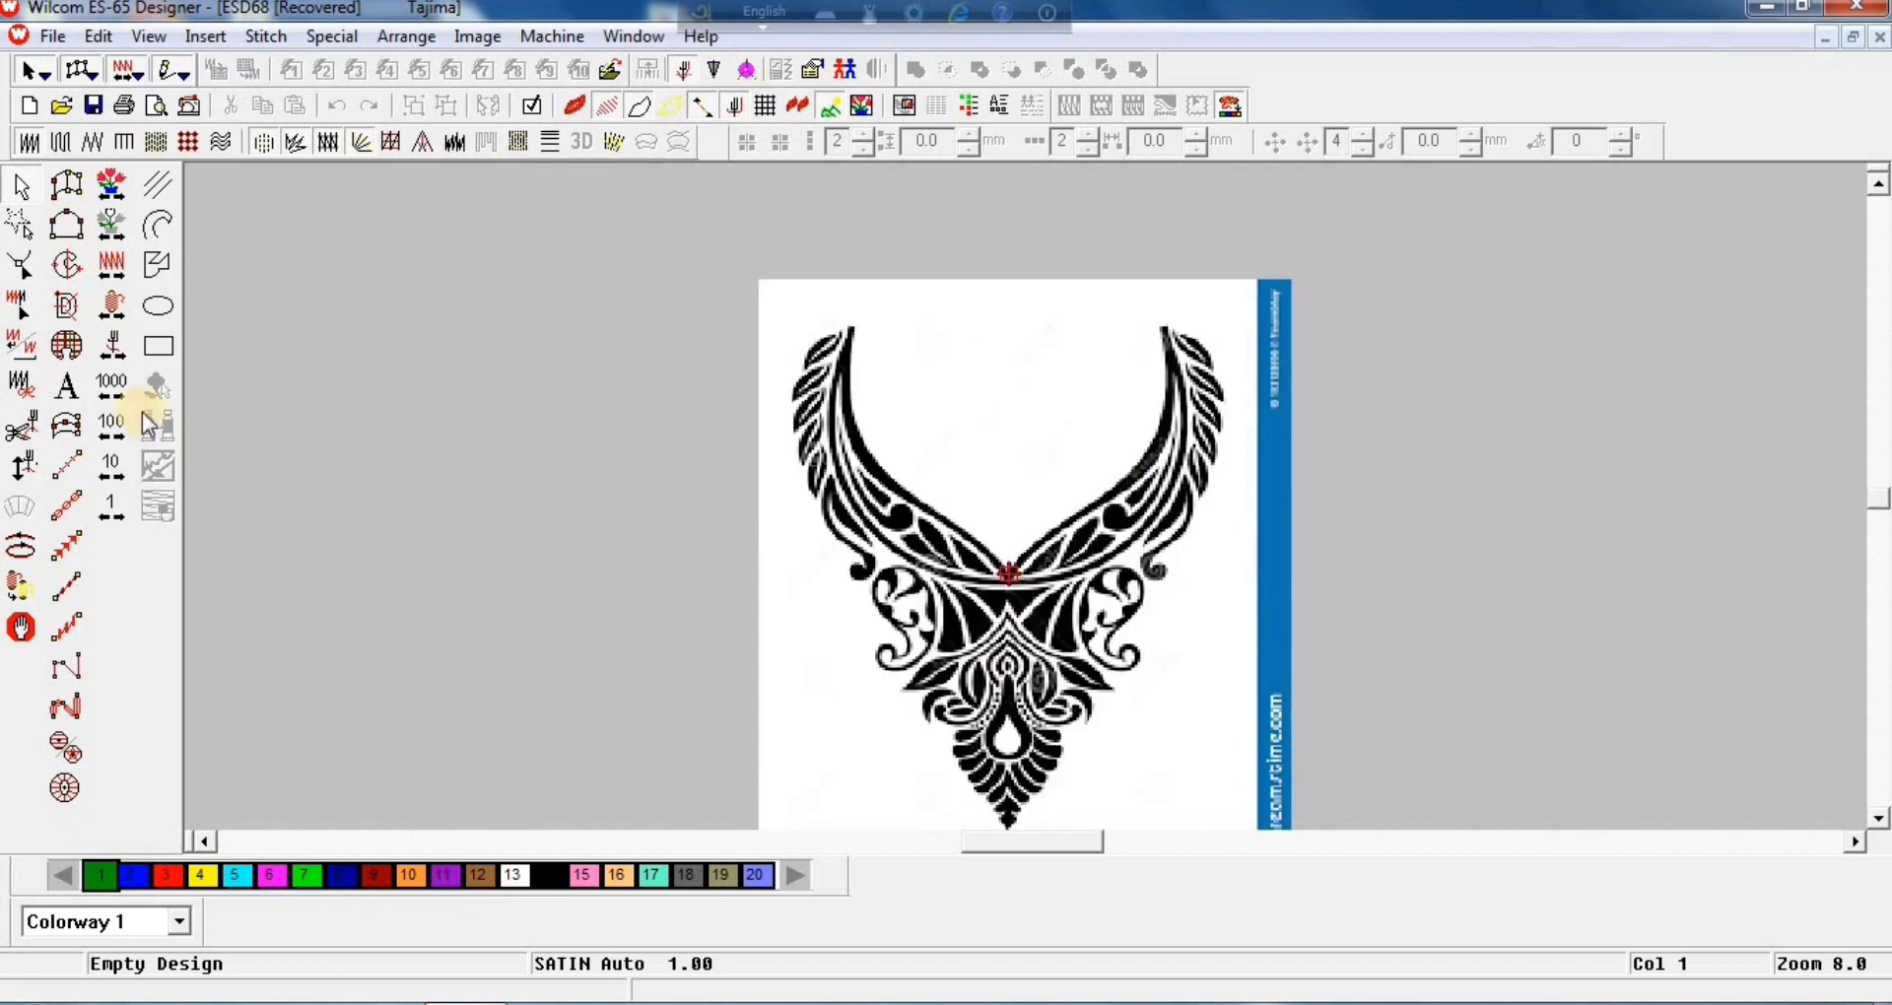
click(69, 458)
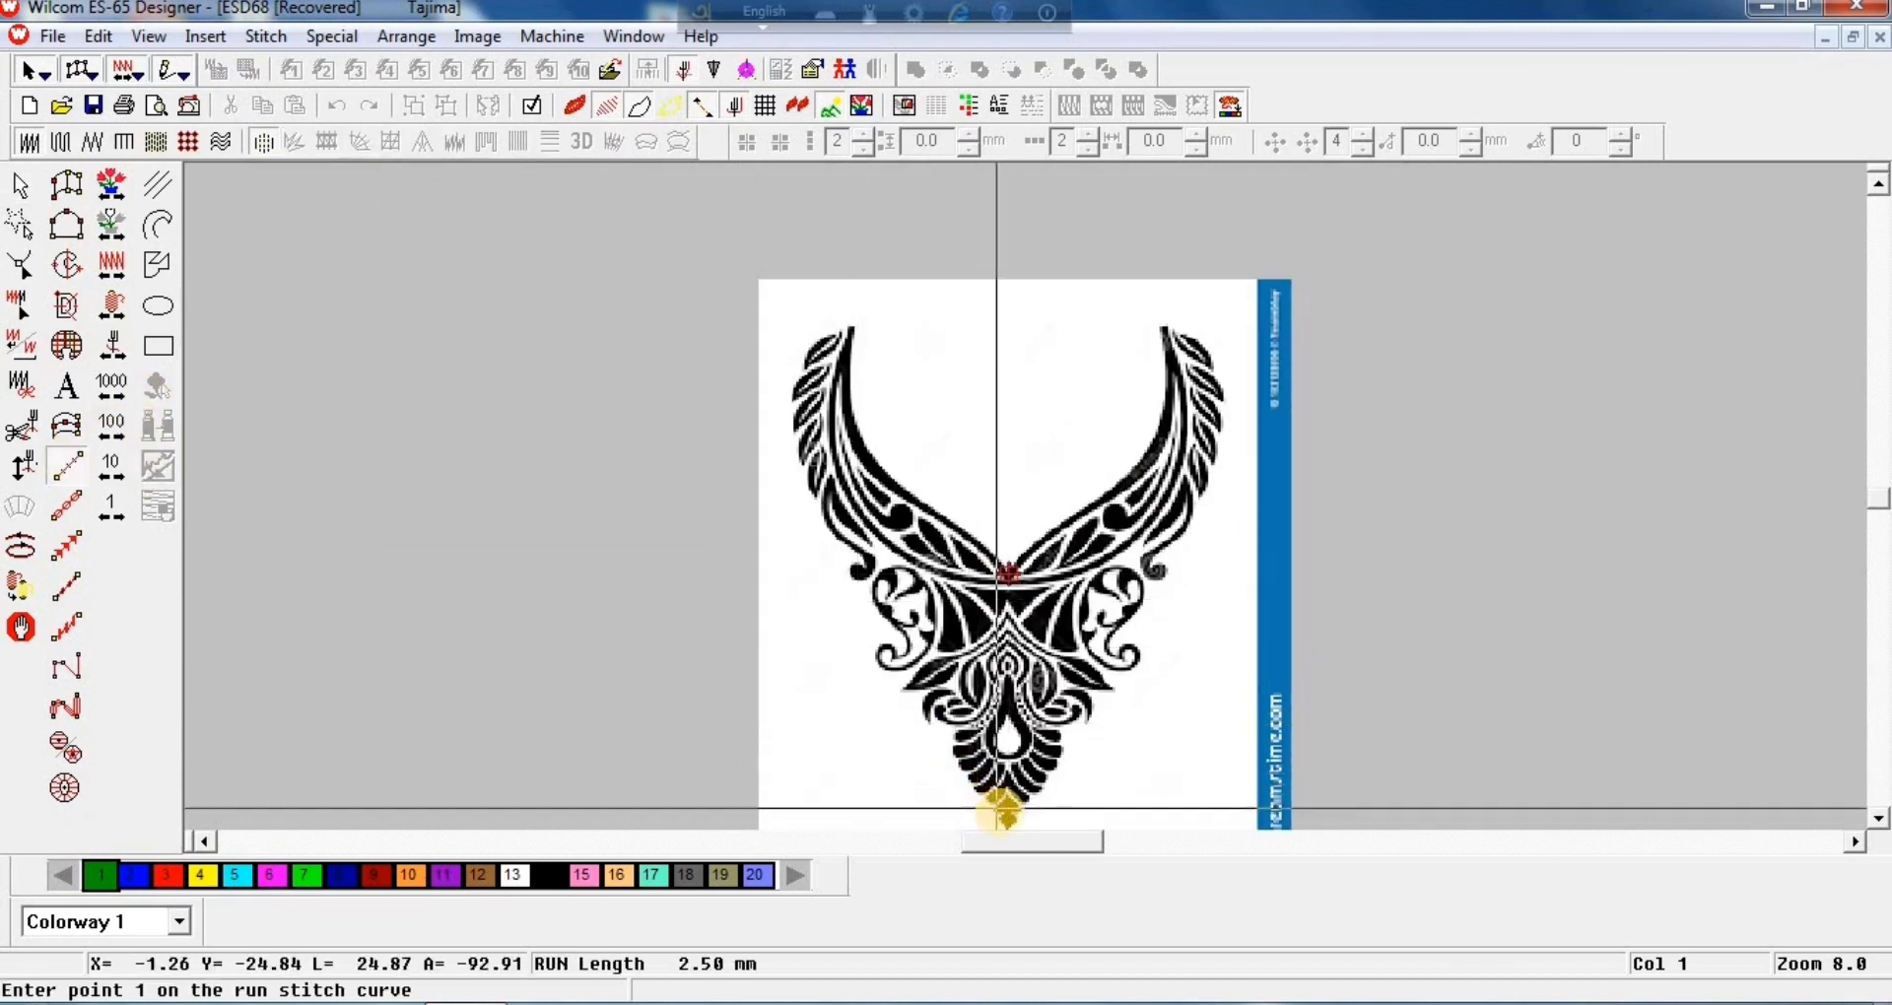
scroll(1011, 798, down, 2)
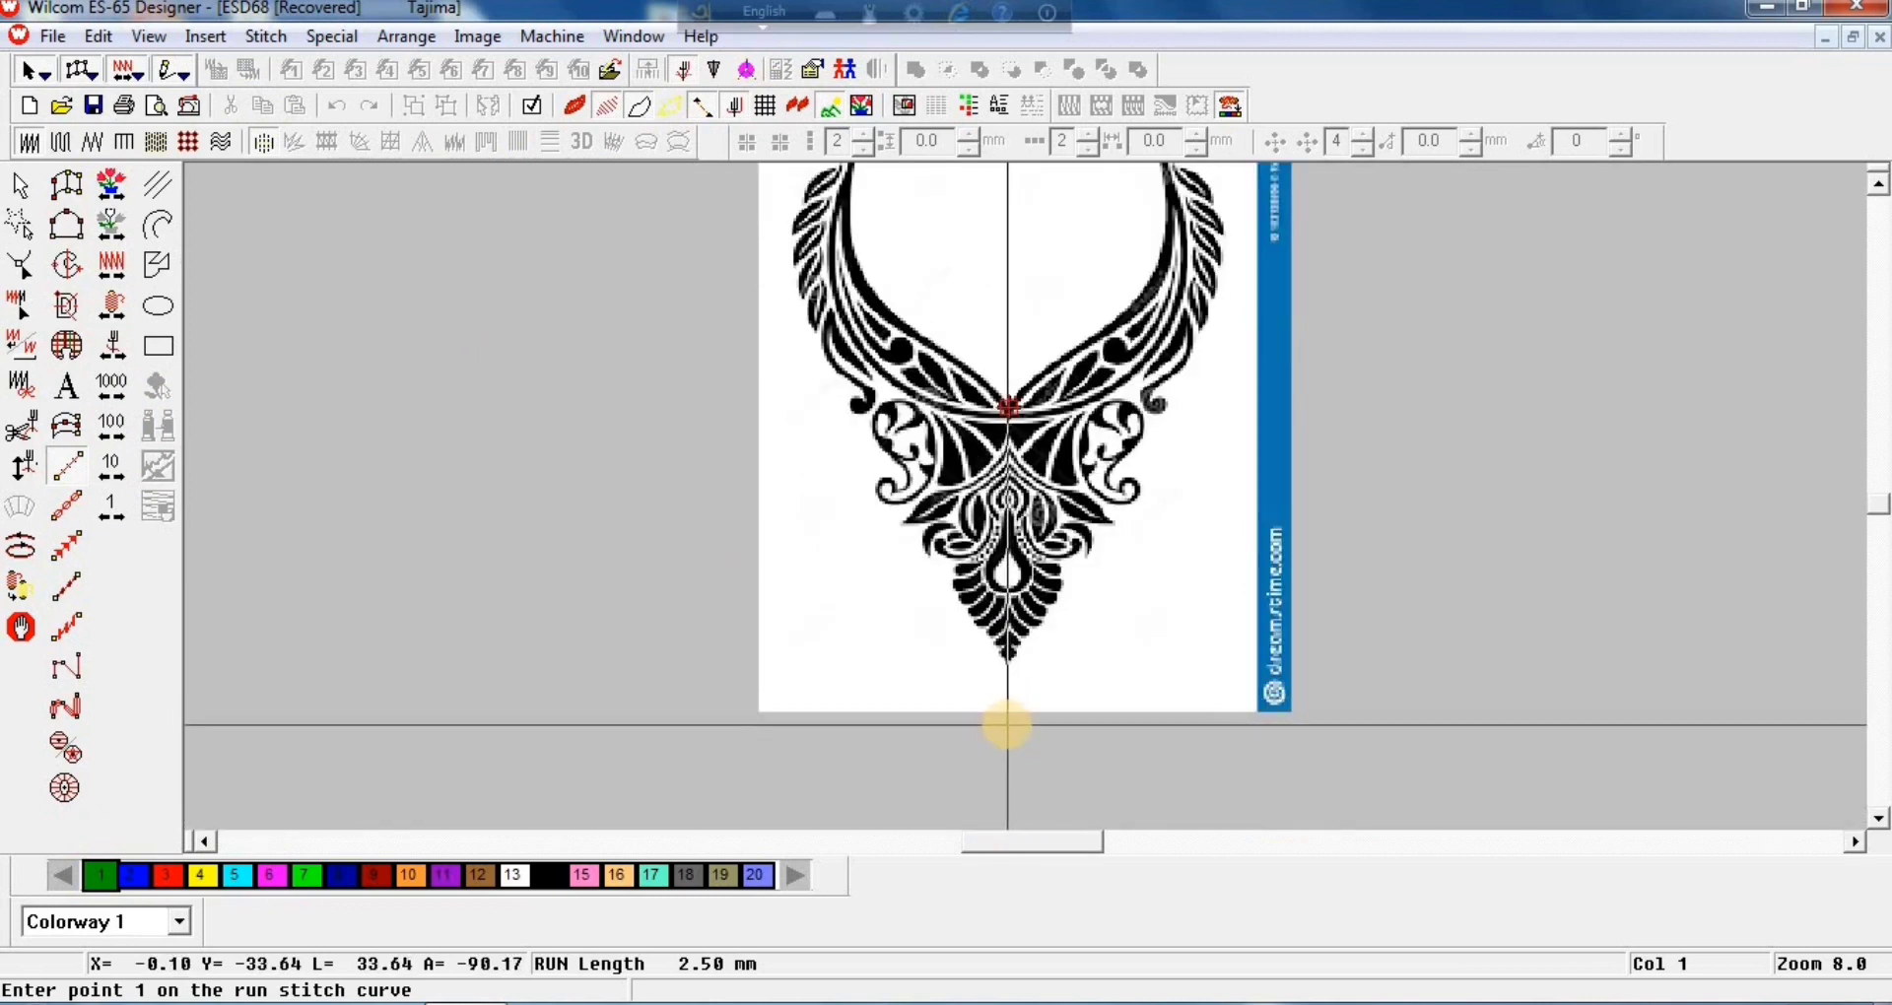
click(1008, 724)
scroll(1012, 187, up, 4)
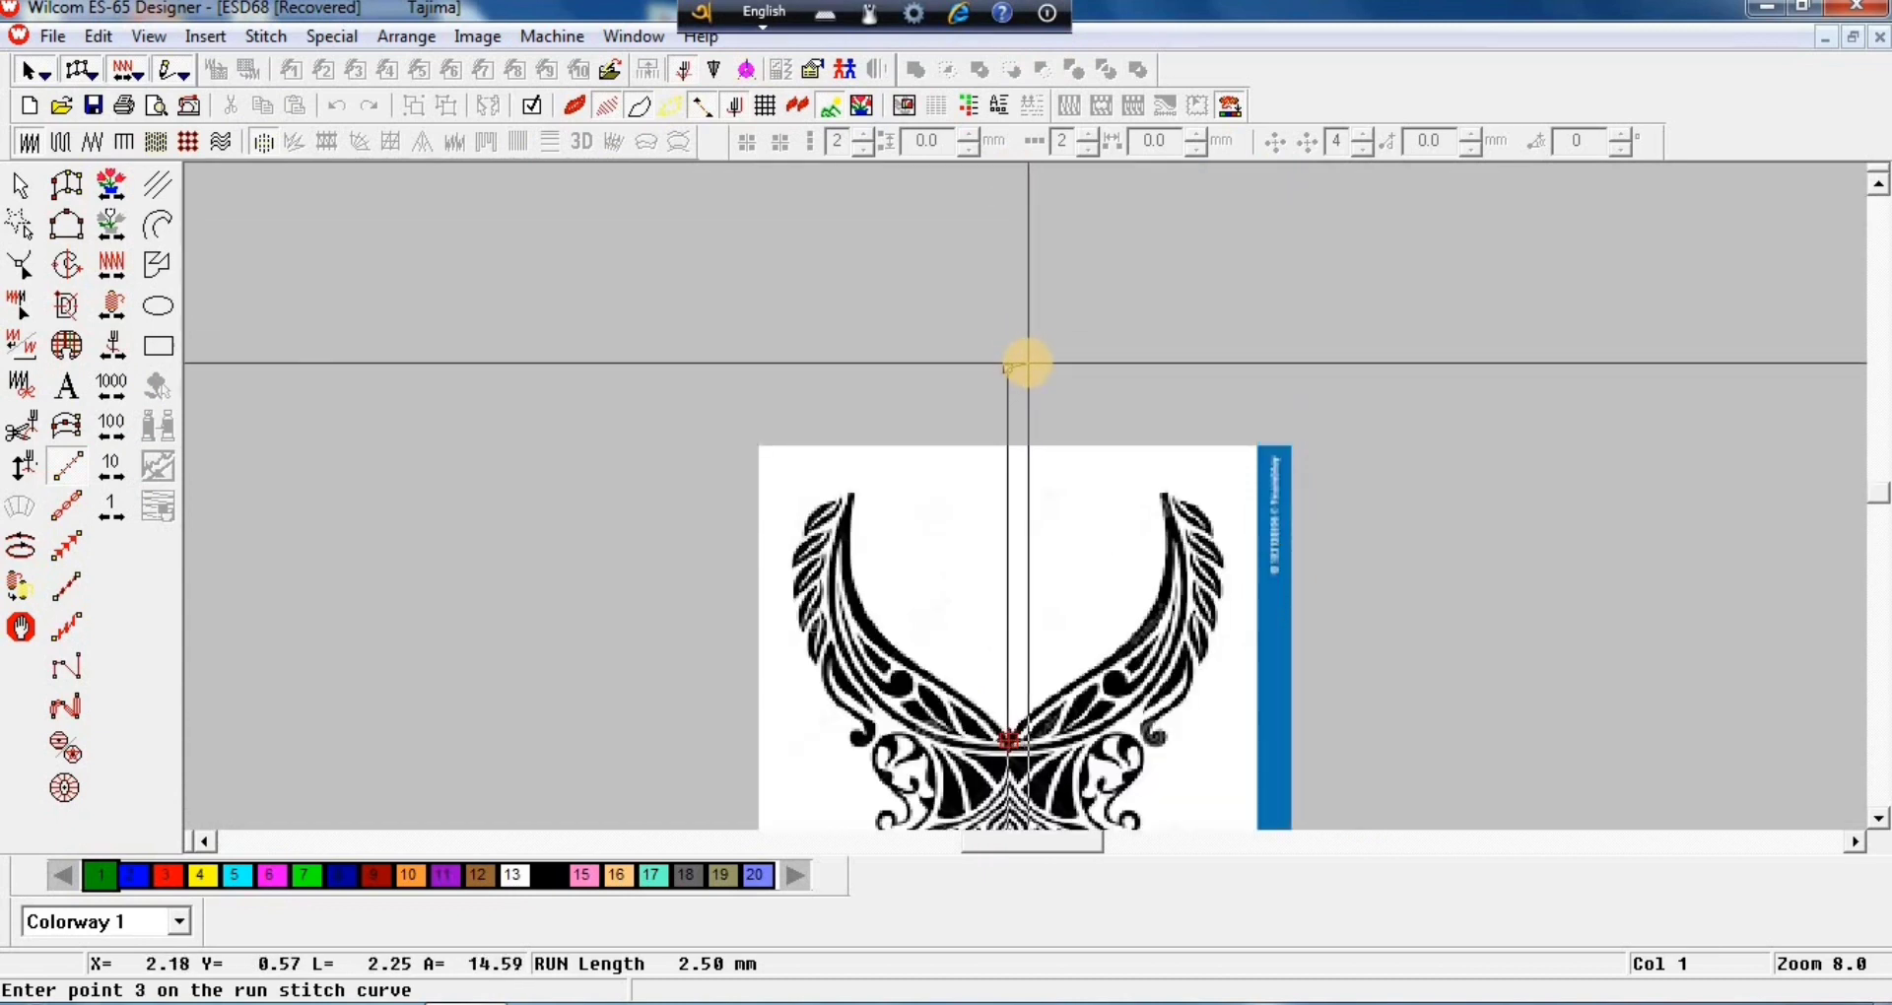
key(Return)
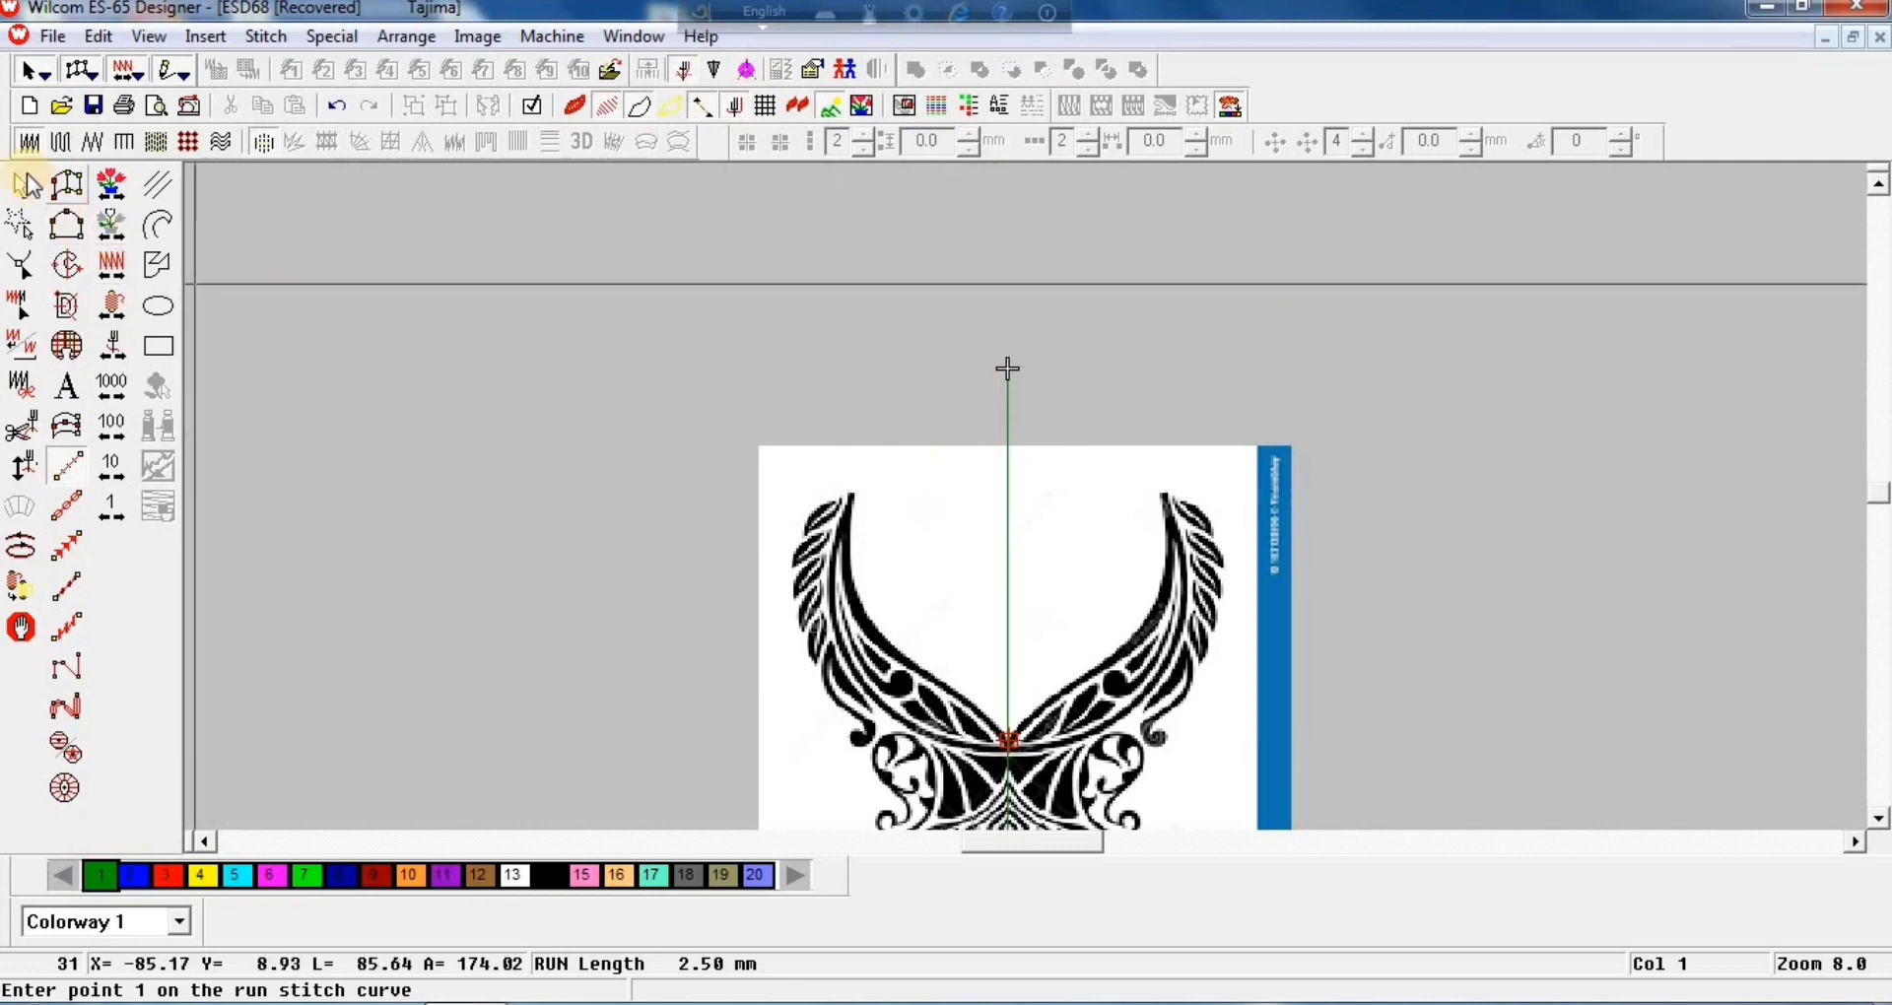
Step: Digitize the leaf just right of the centre line as a satin column, tracing both sides up to its tip
key(z)
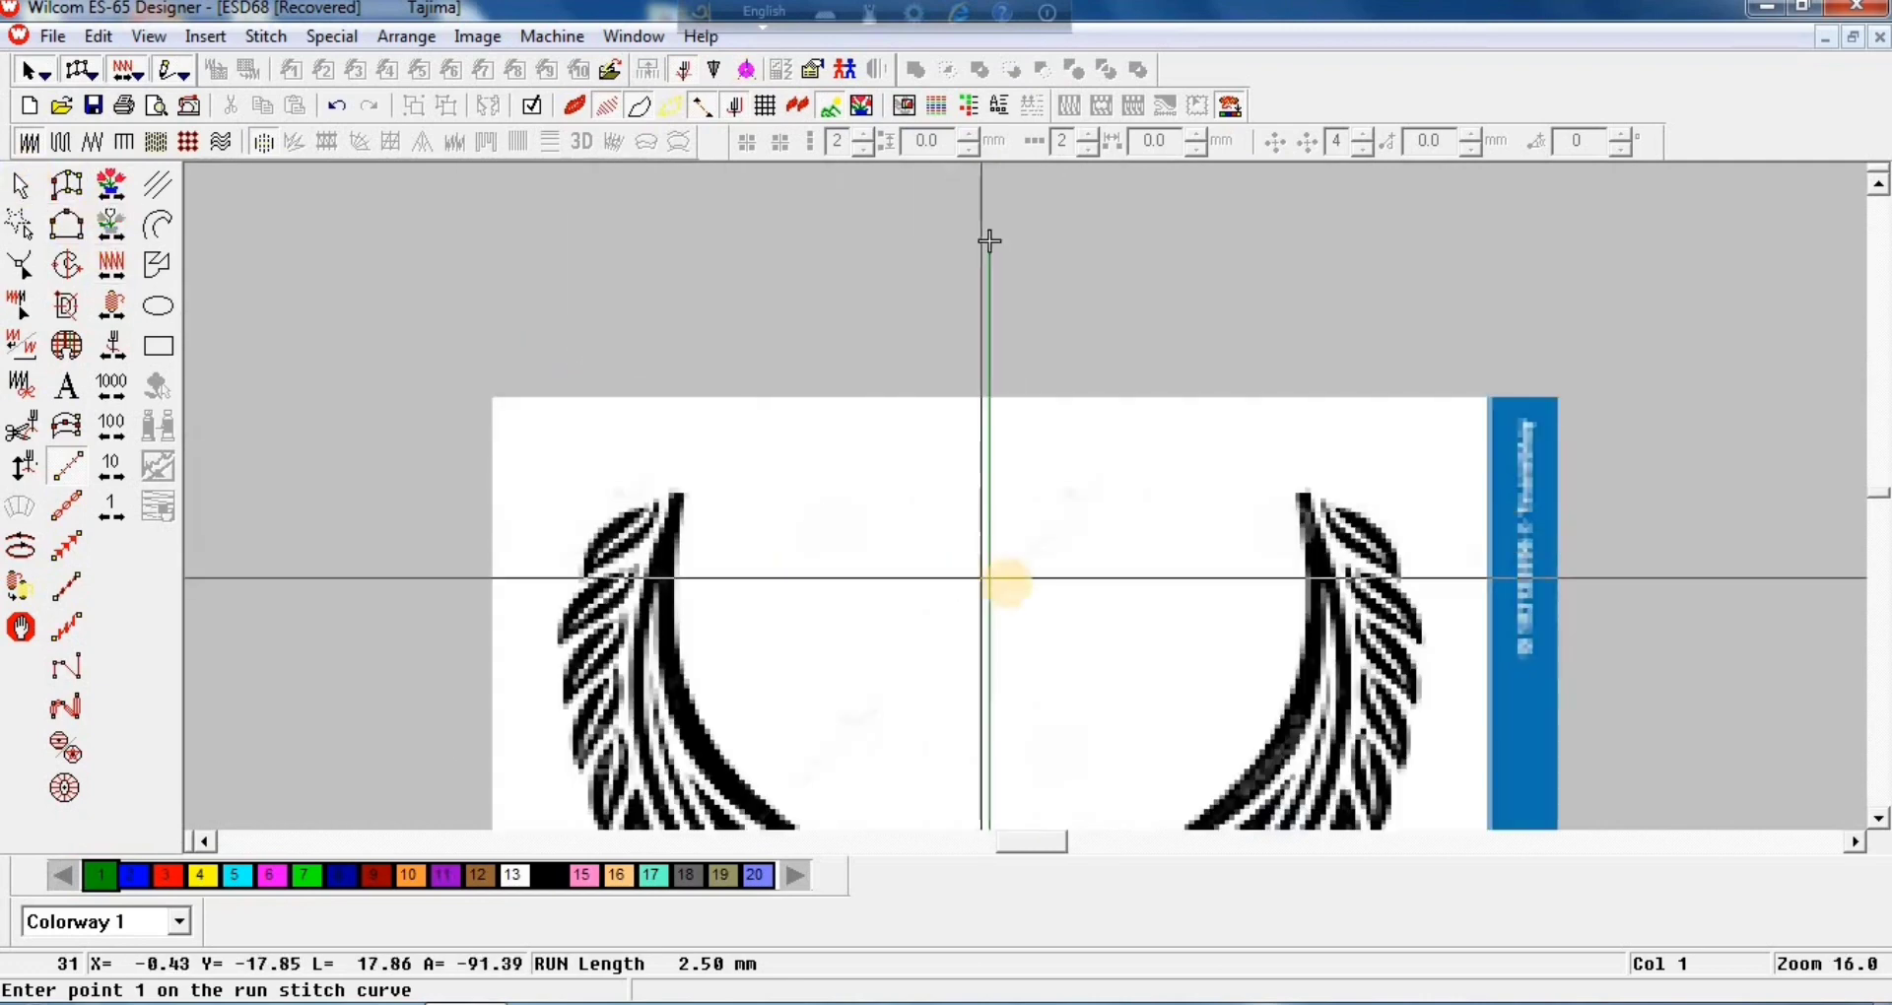
scroll(1015, 583, down, 3)
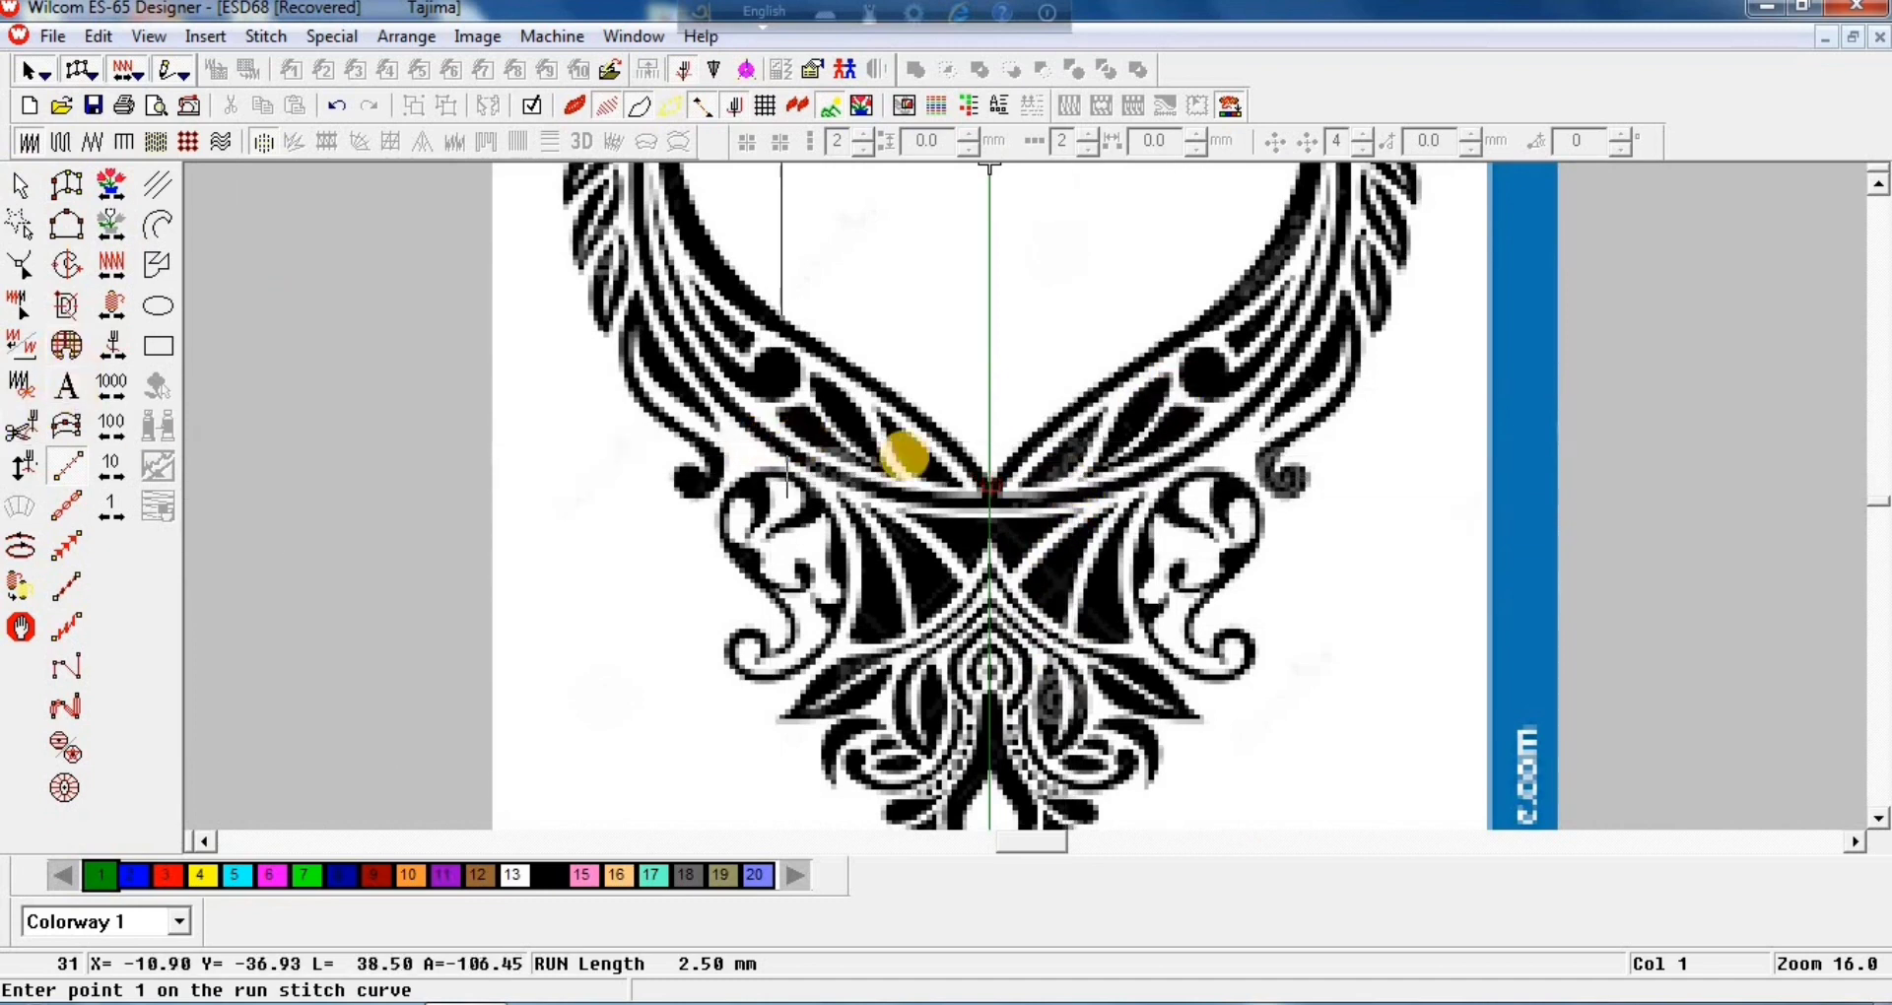
click(69, 189)
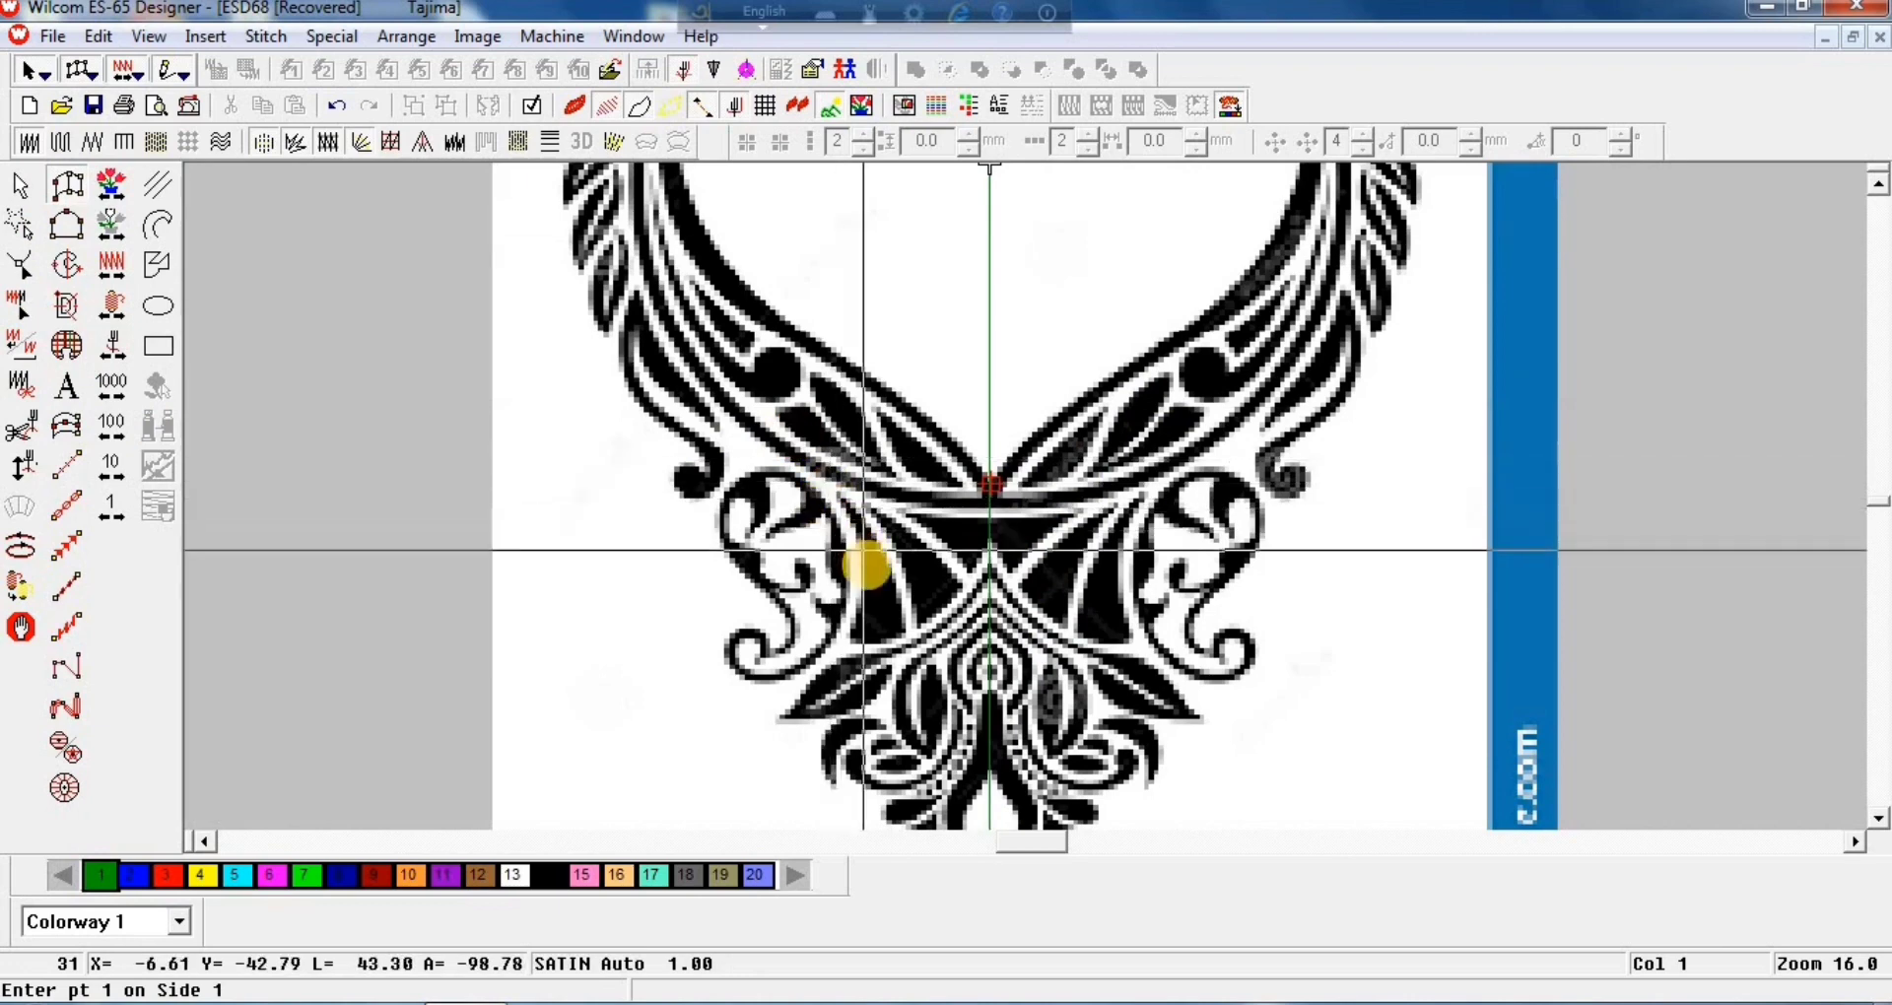
key(z)
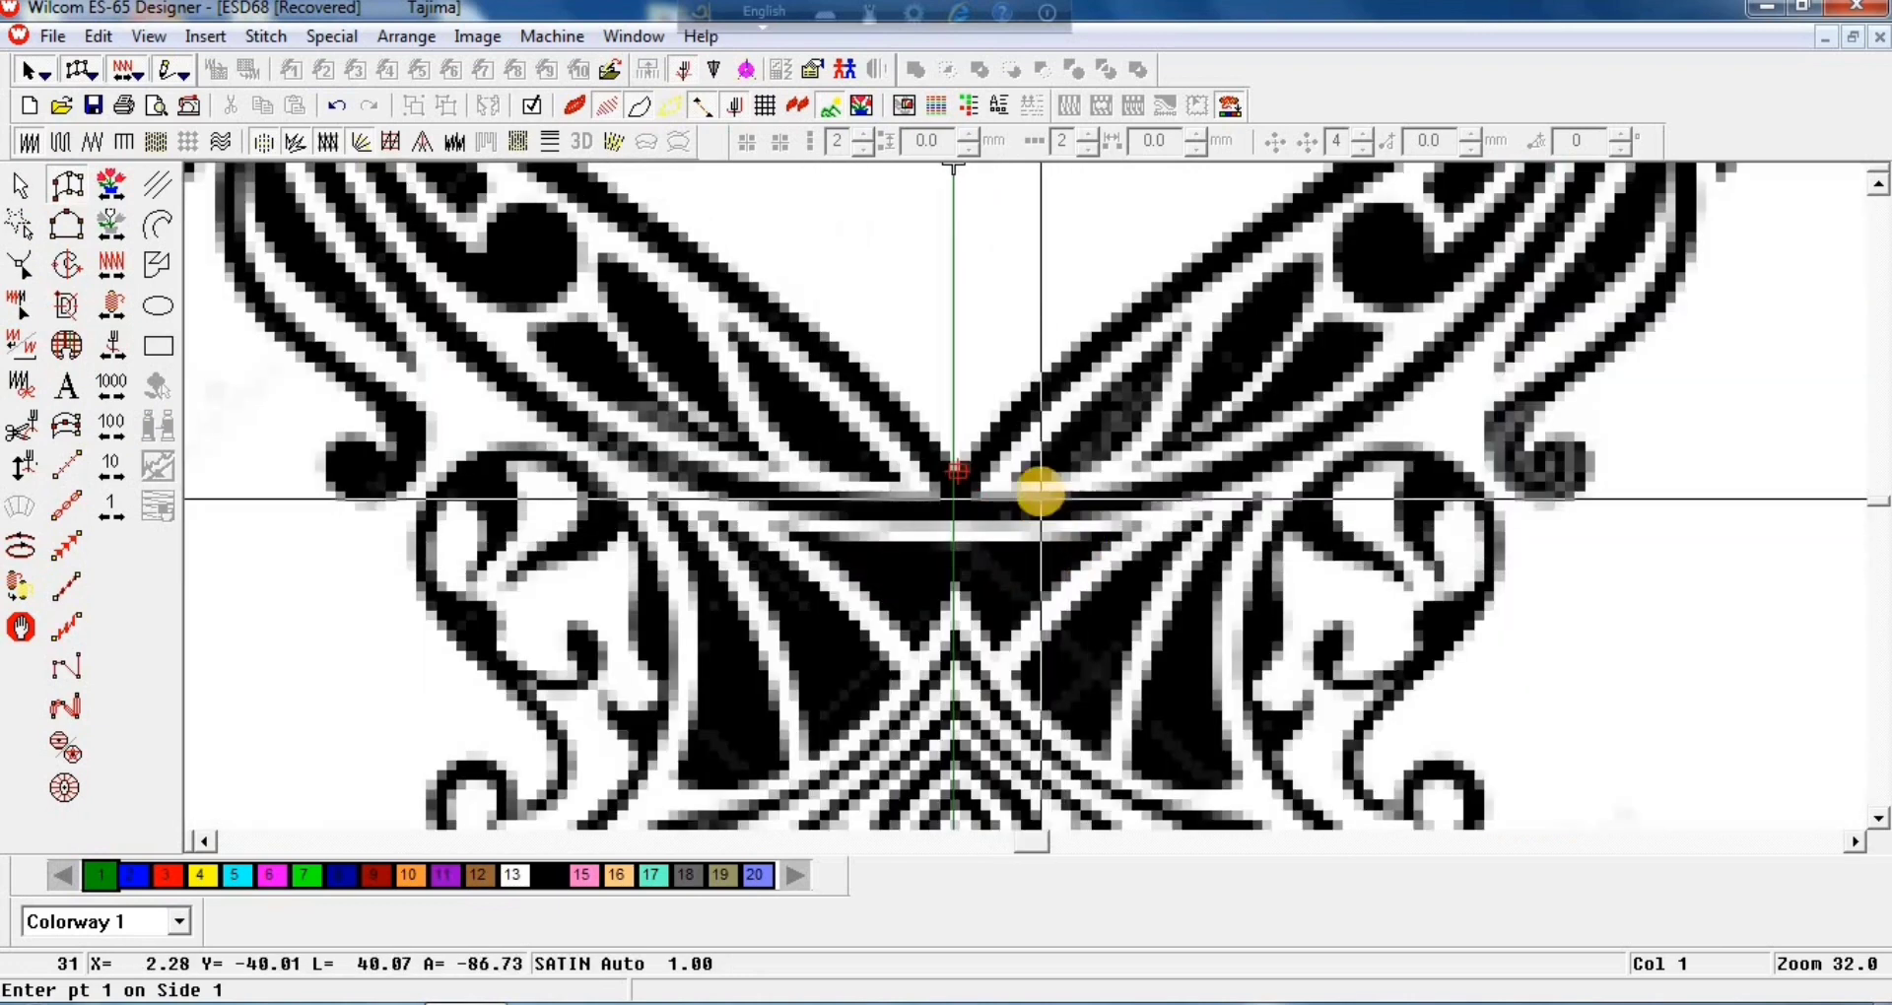
click(1045, 487)
click(1019, 483)
click(1120, 449)
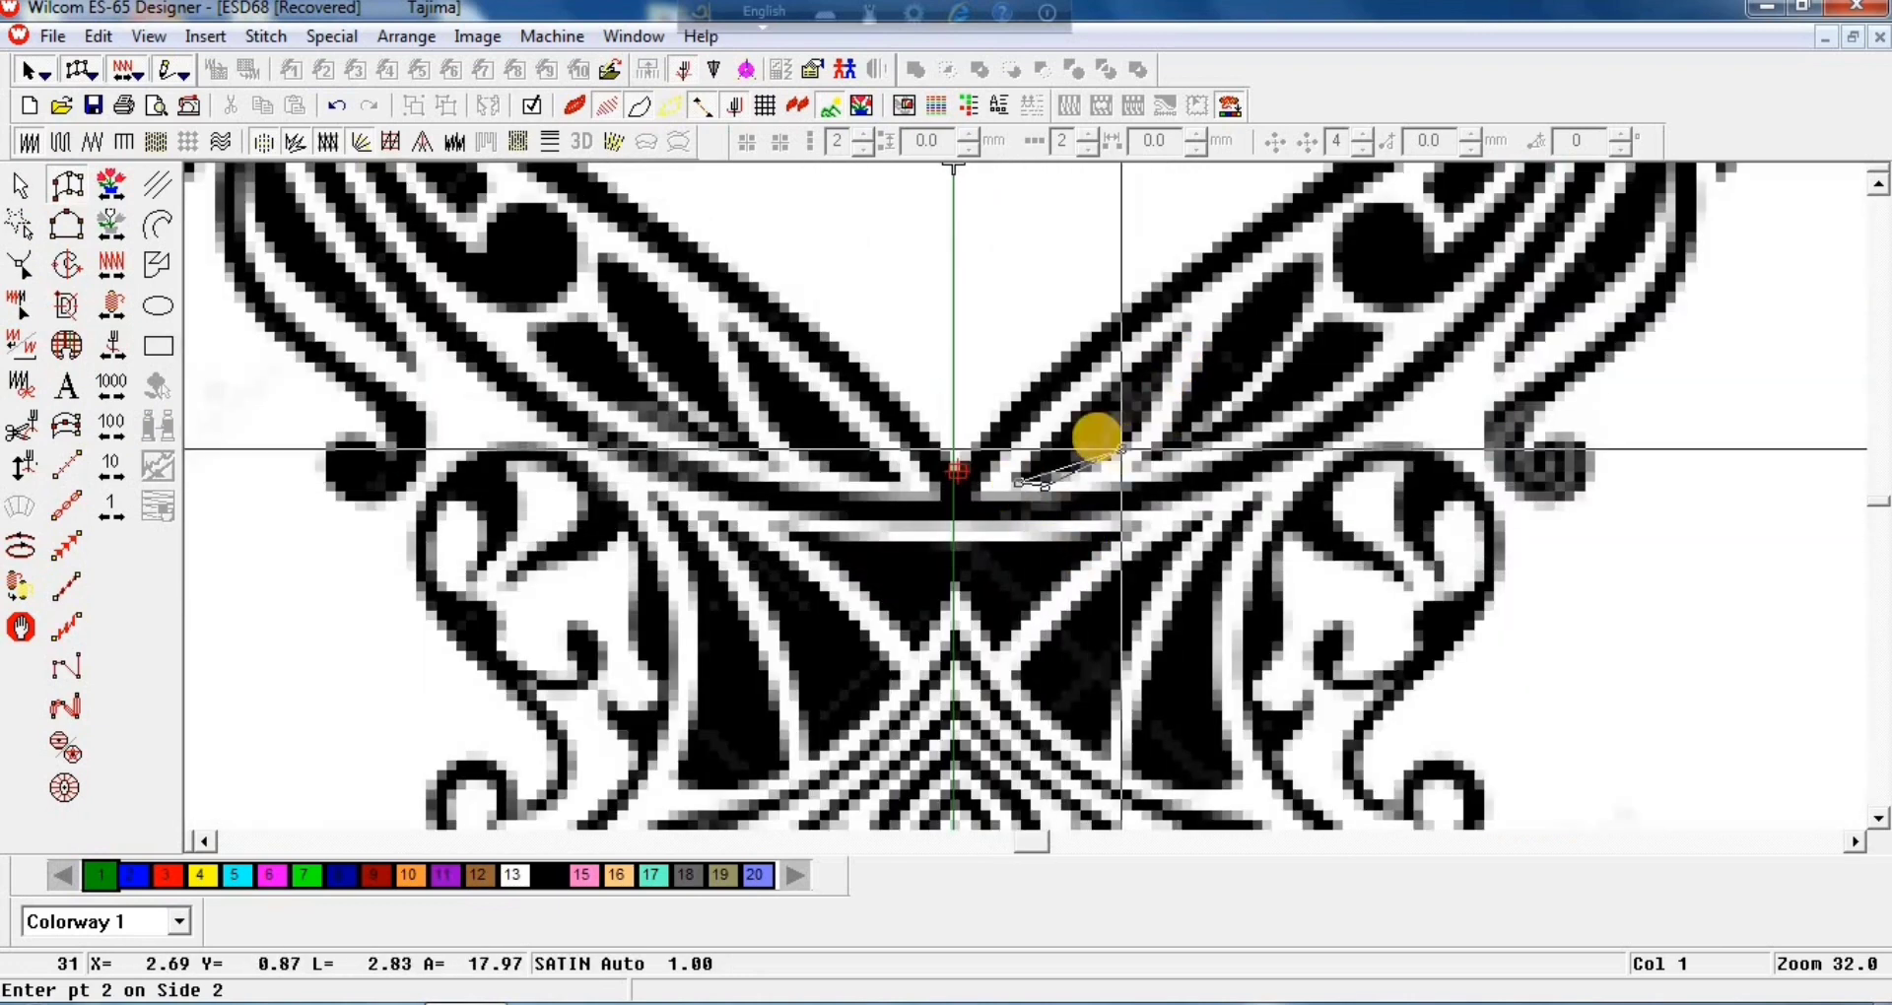
click(1064, 429)
click(1181, 336)
click(1188, 335)
key(Return)
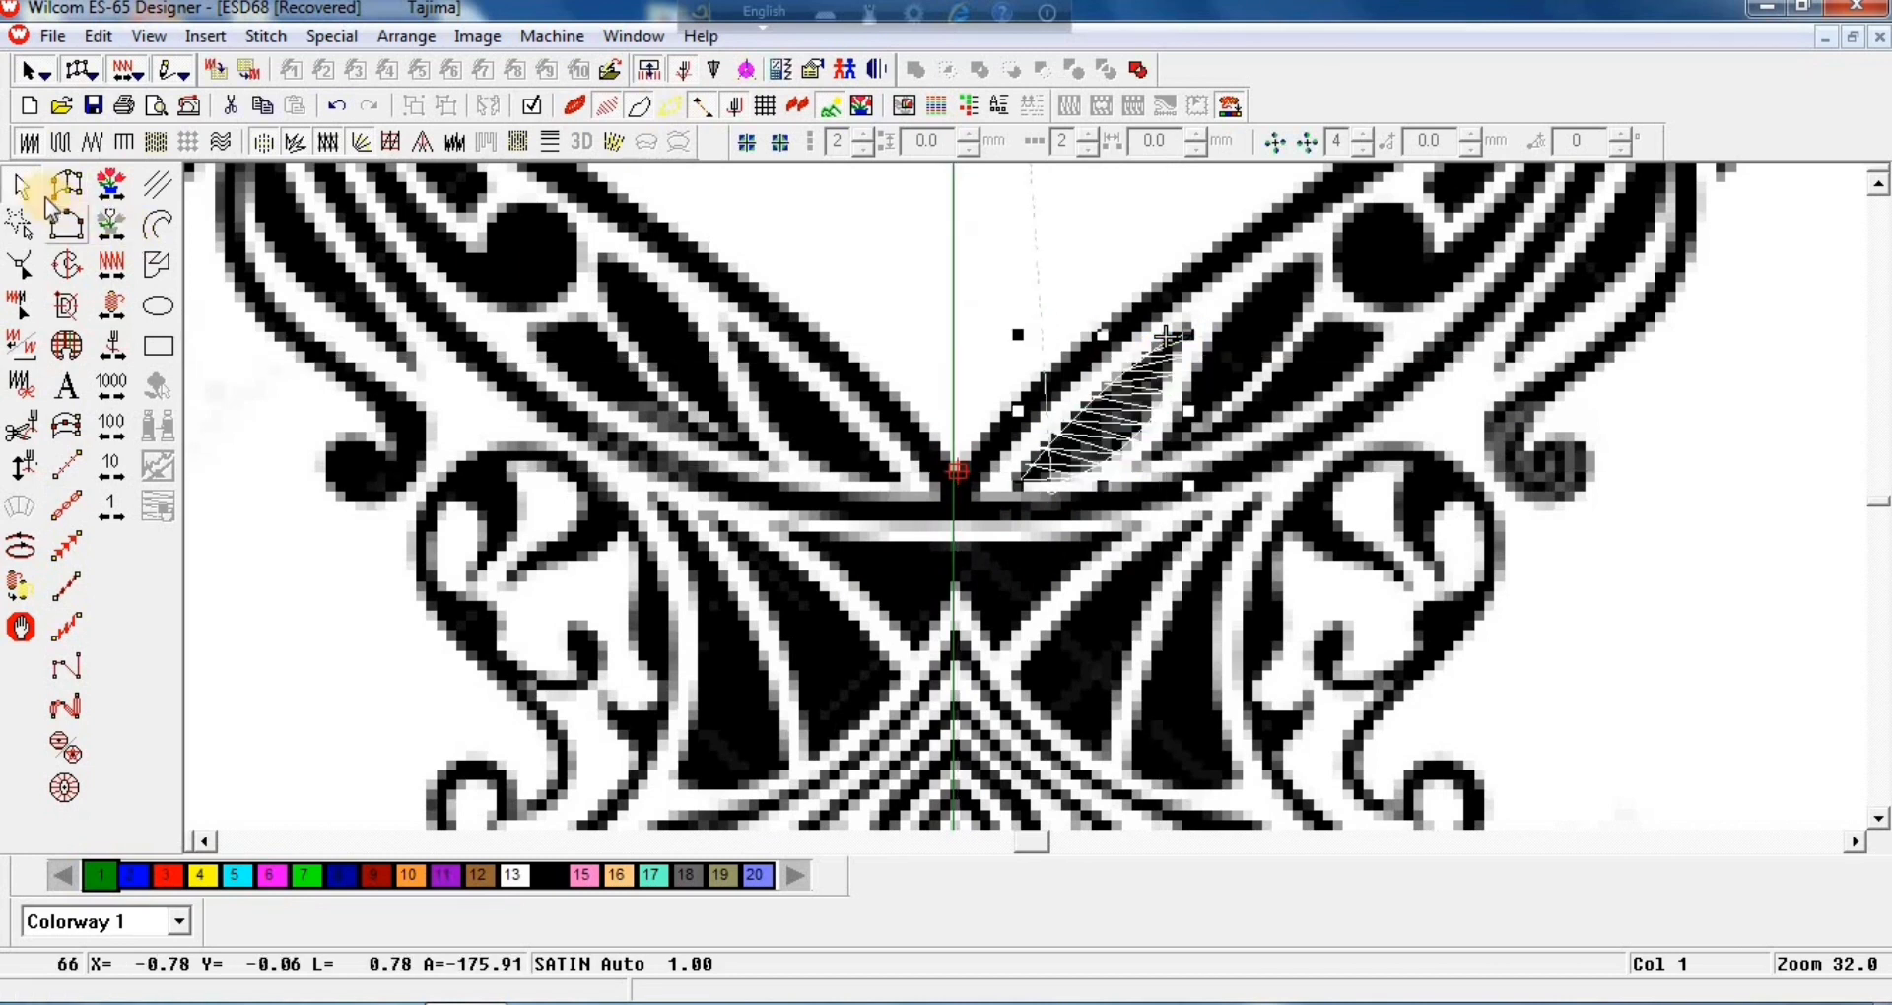
Step: Show the stitches in realistic thread view and reshape the first satin leaf to fit the artwork
click(574, 106)
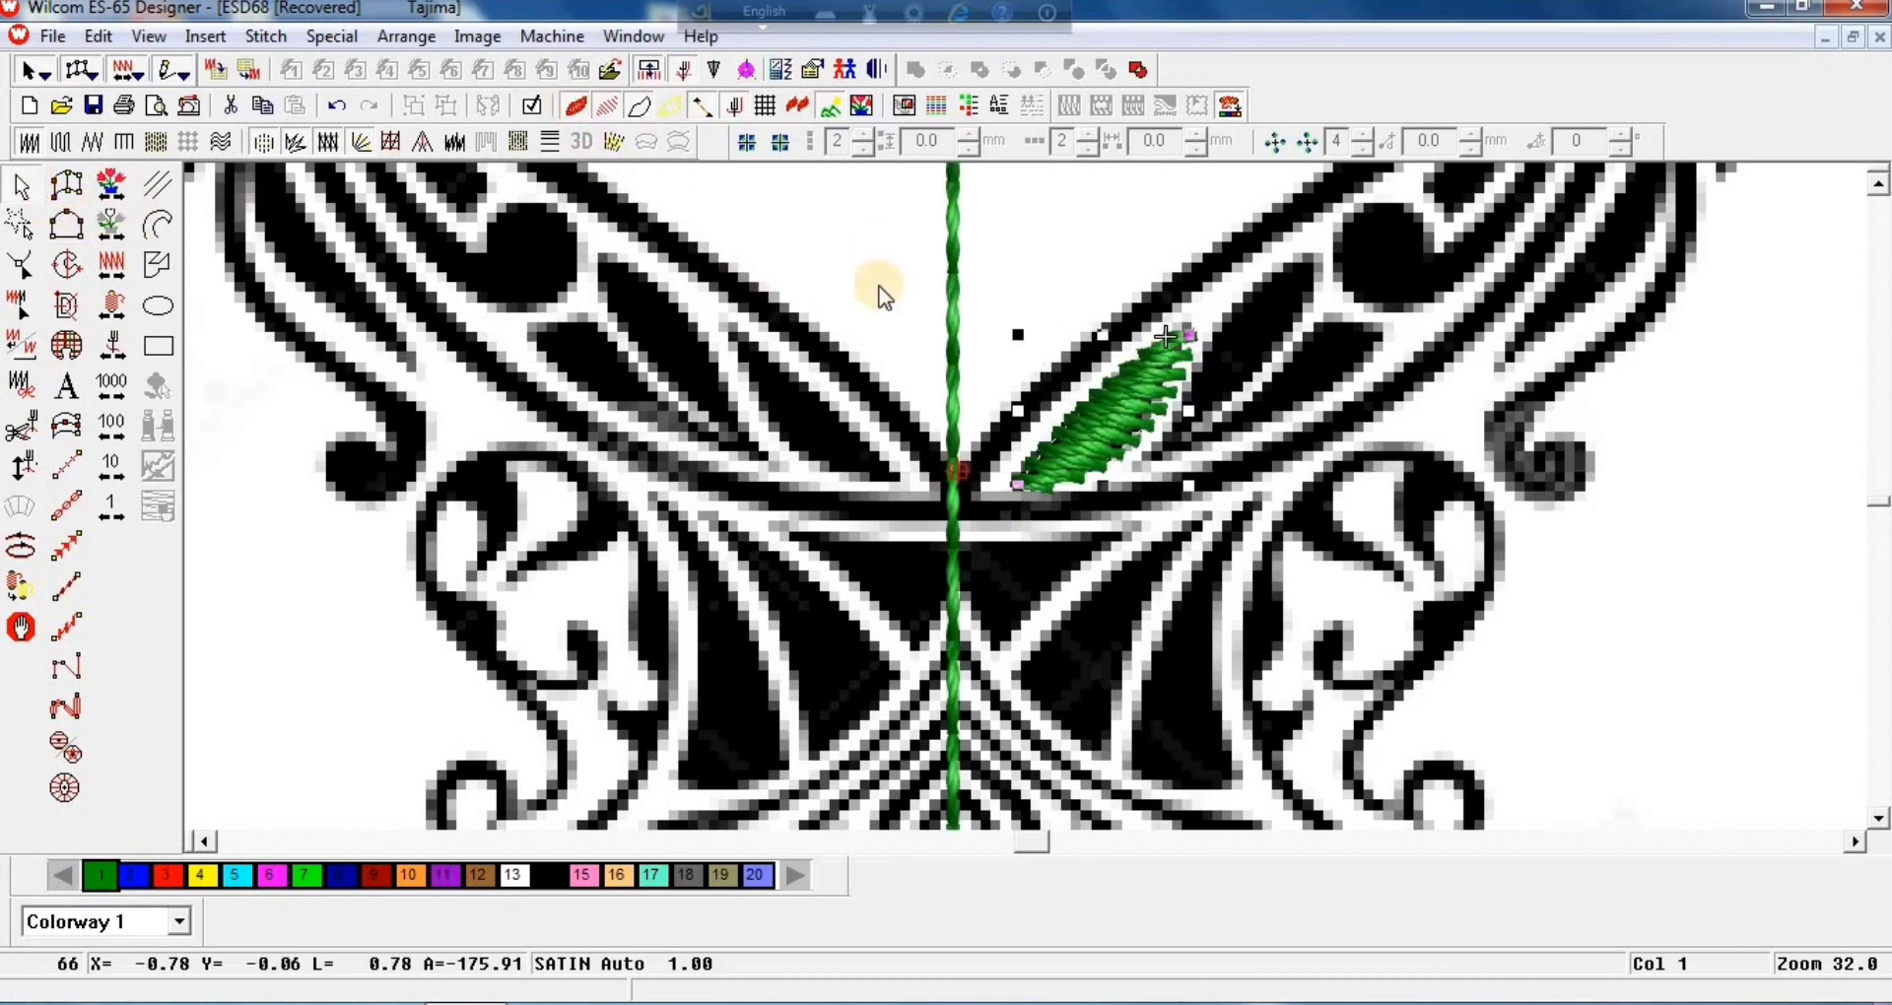
click(1153, 372)
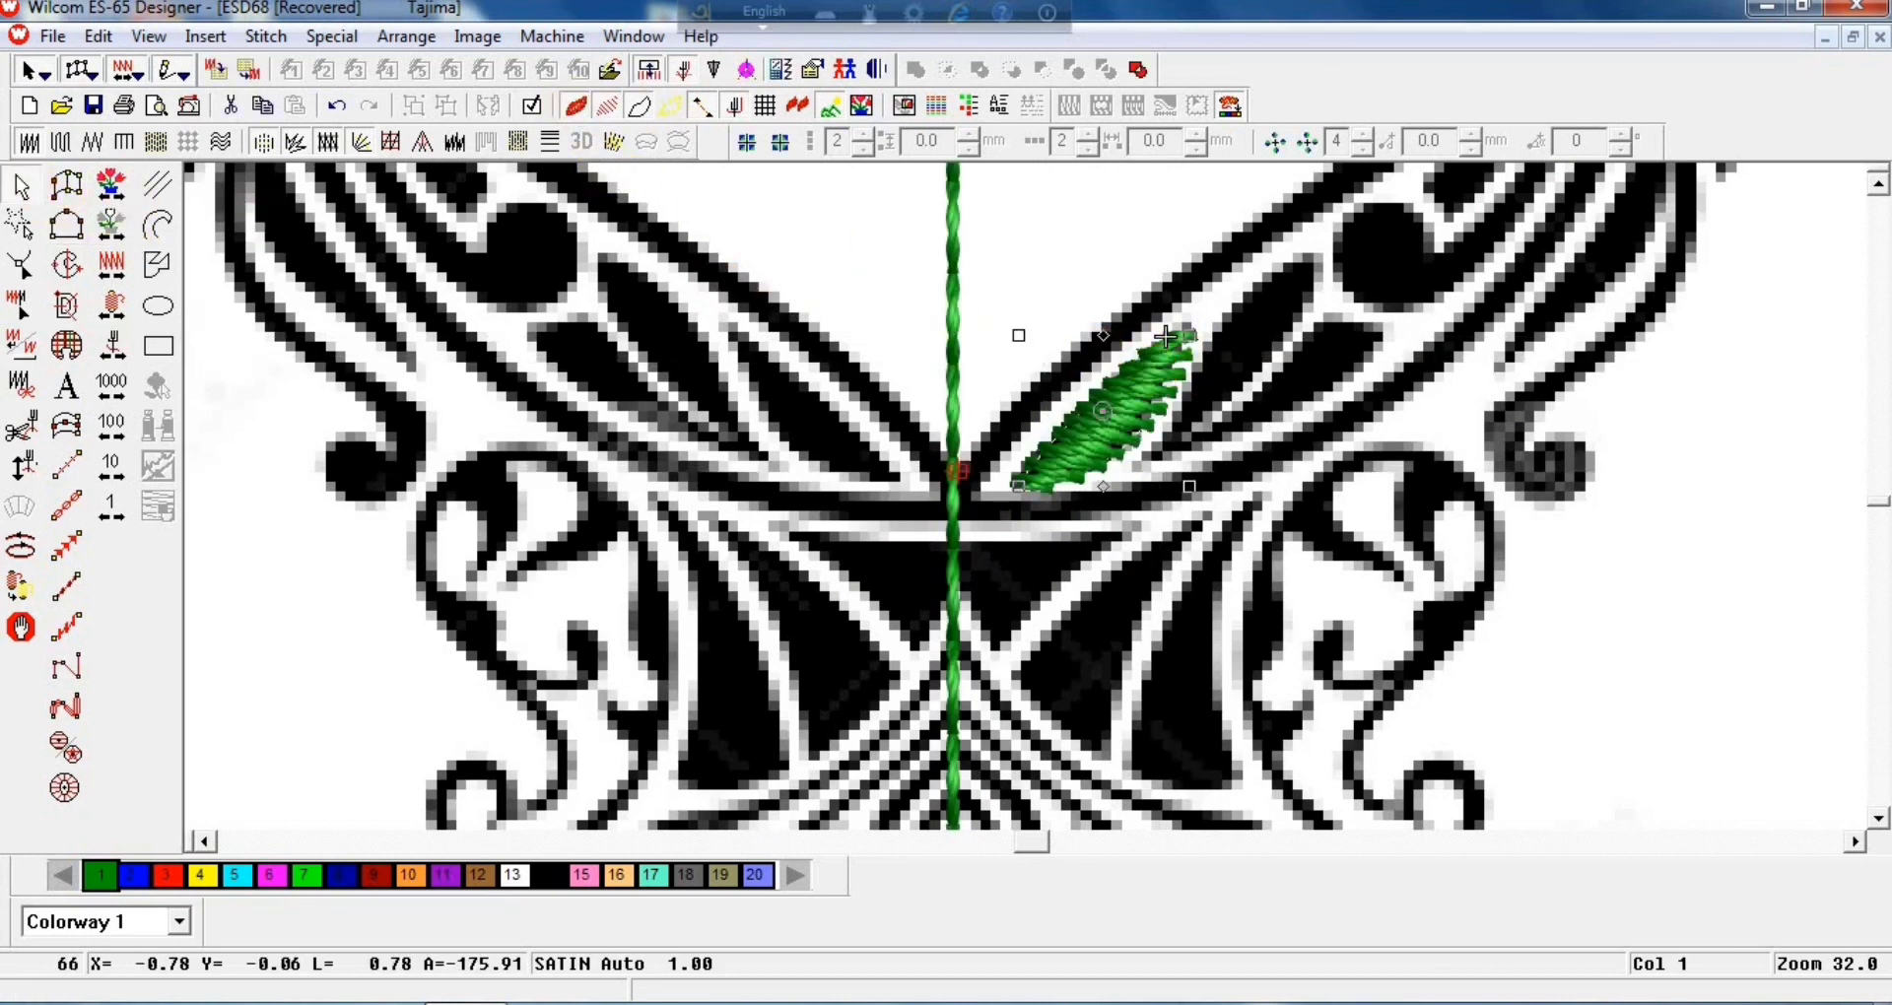
key(h)
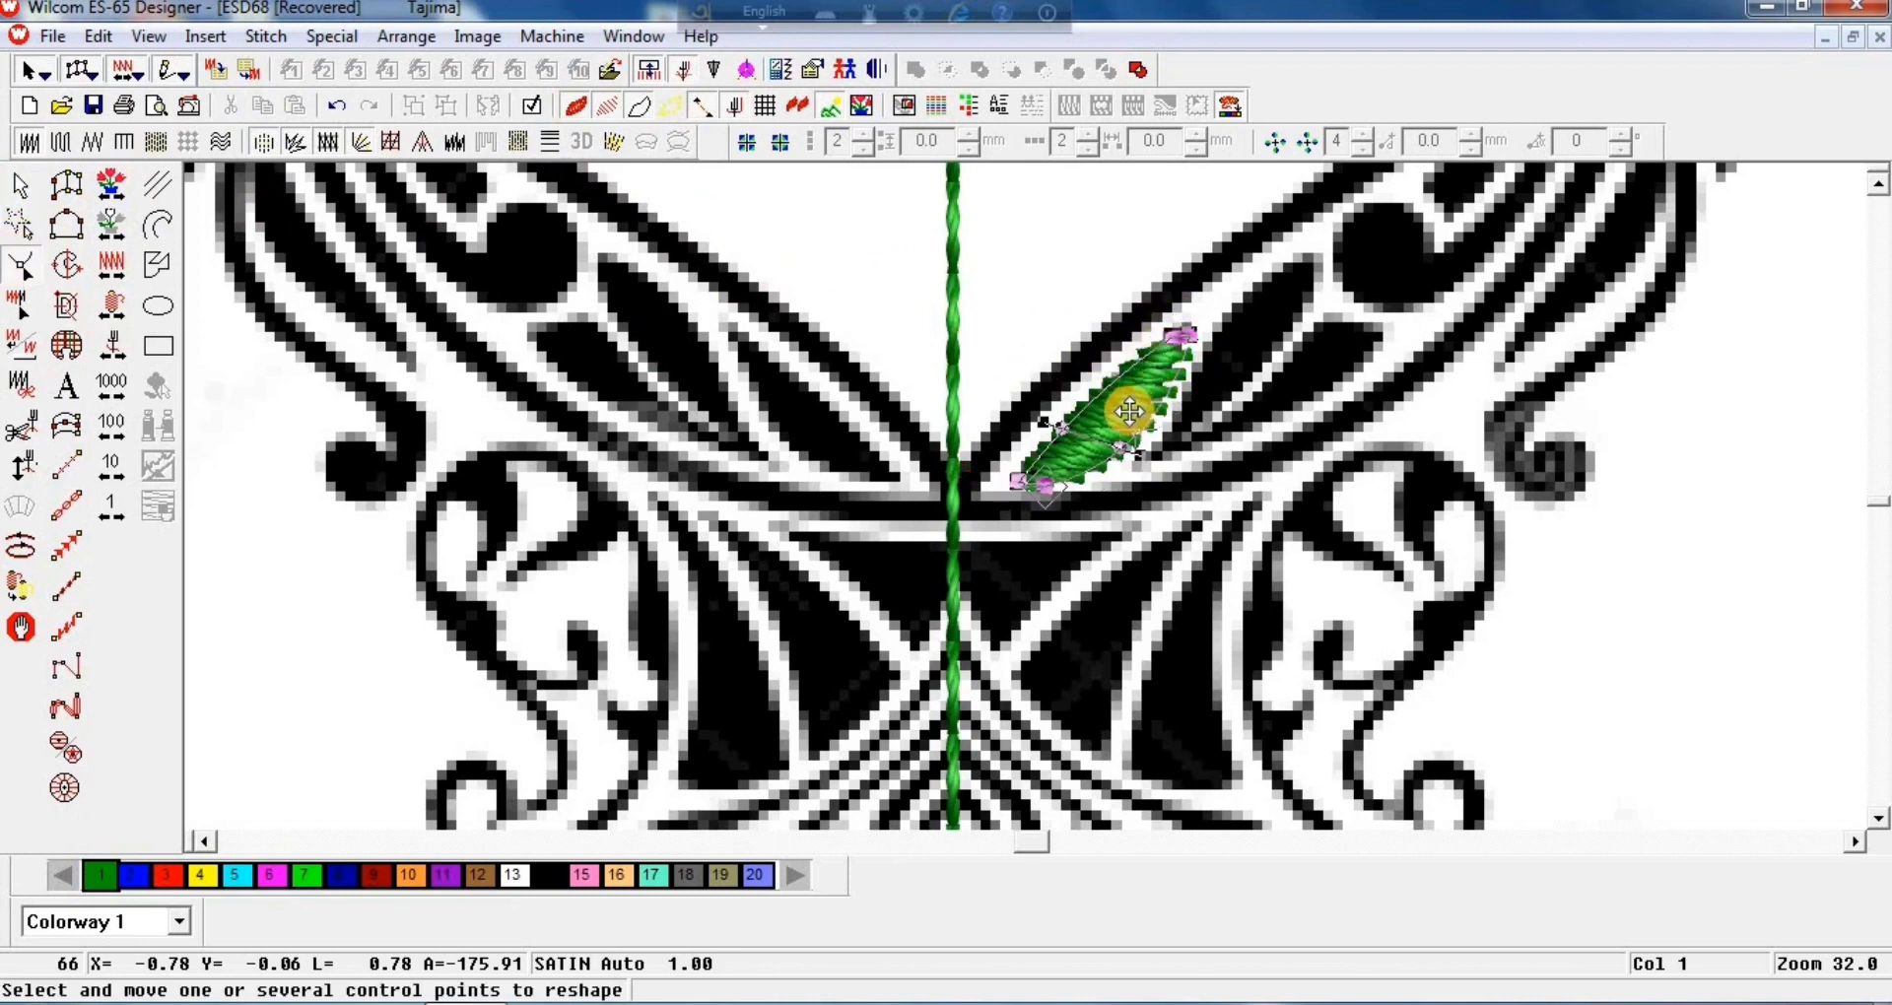
key(Return)
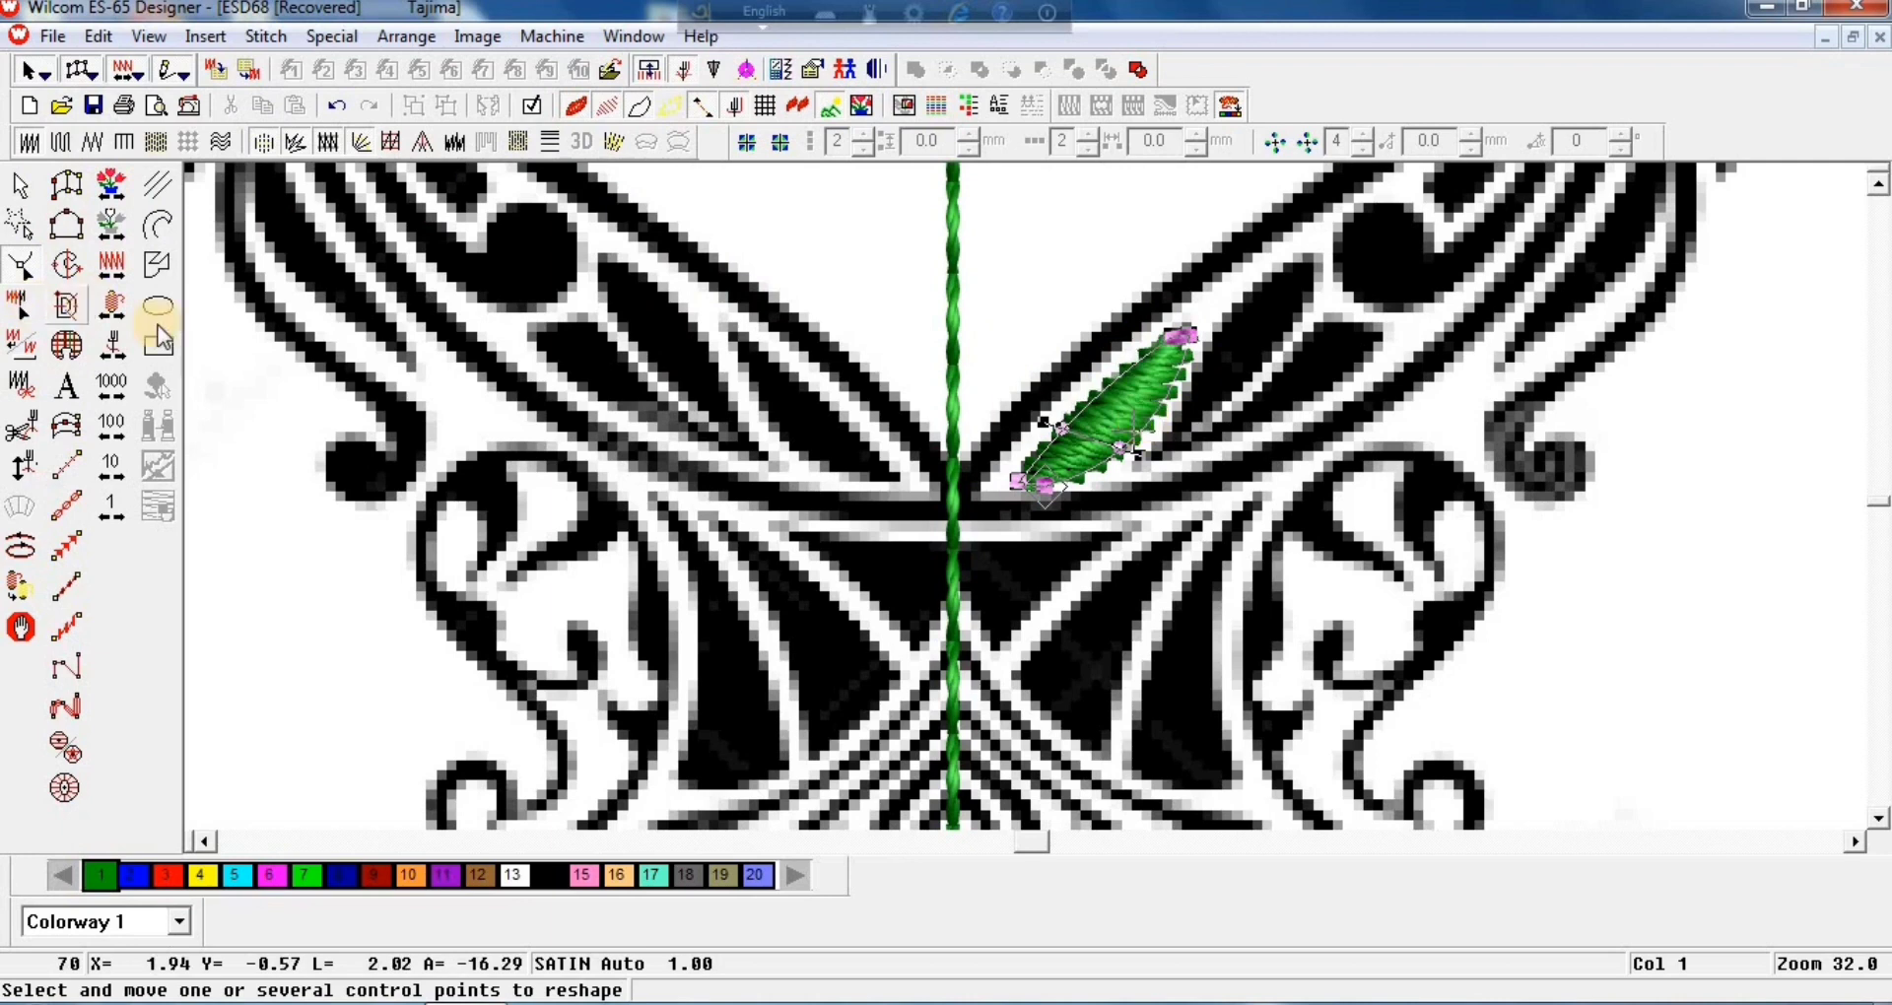
Step: Digitize the second leaf, beside the first one, as a satin column and adjust its control points to the artwork
click(66, 184)
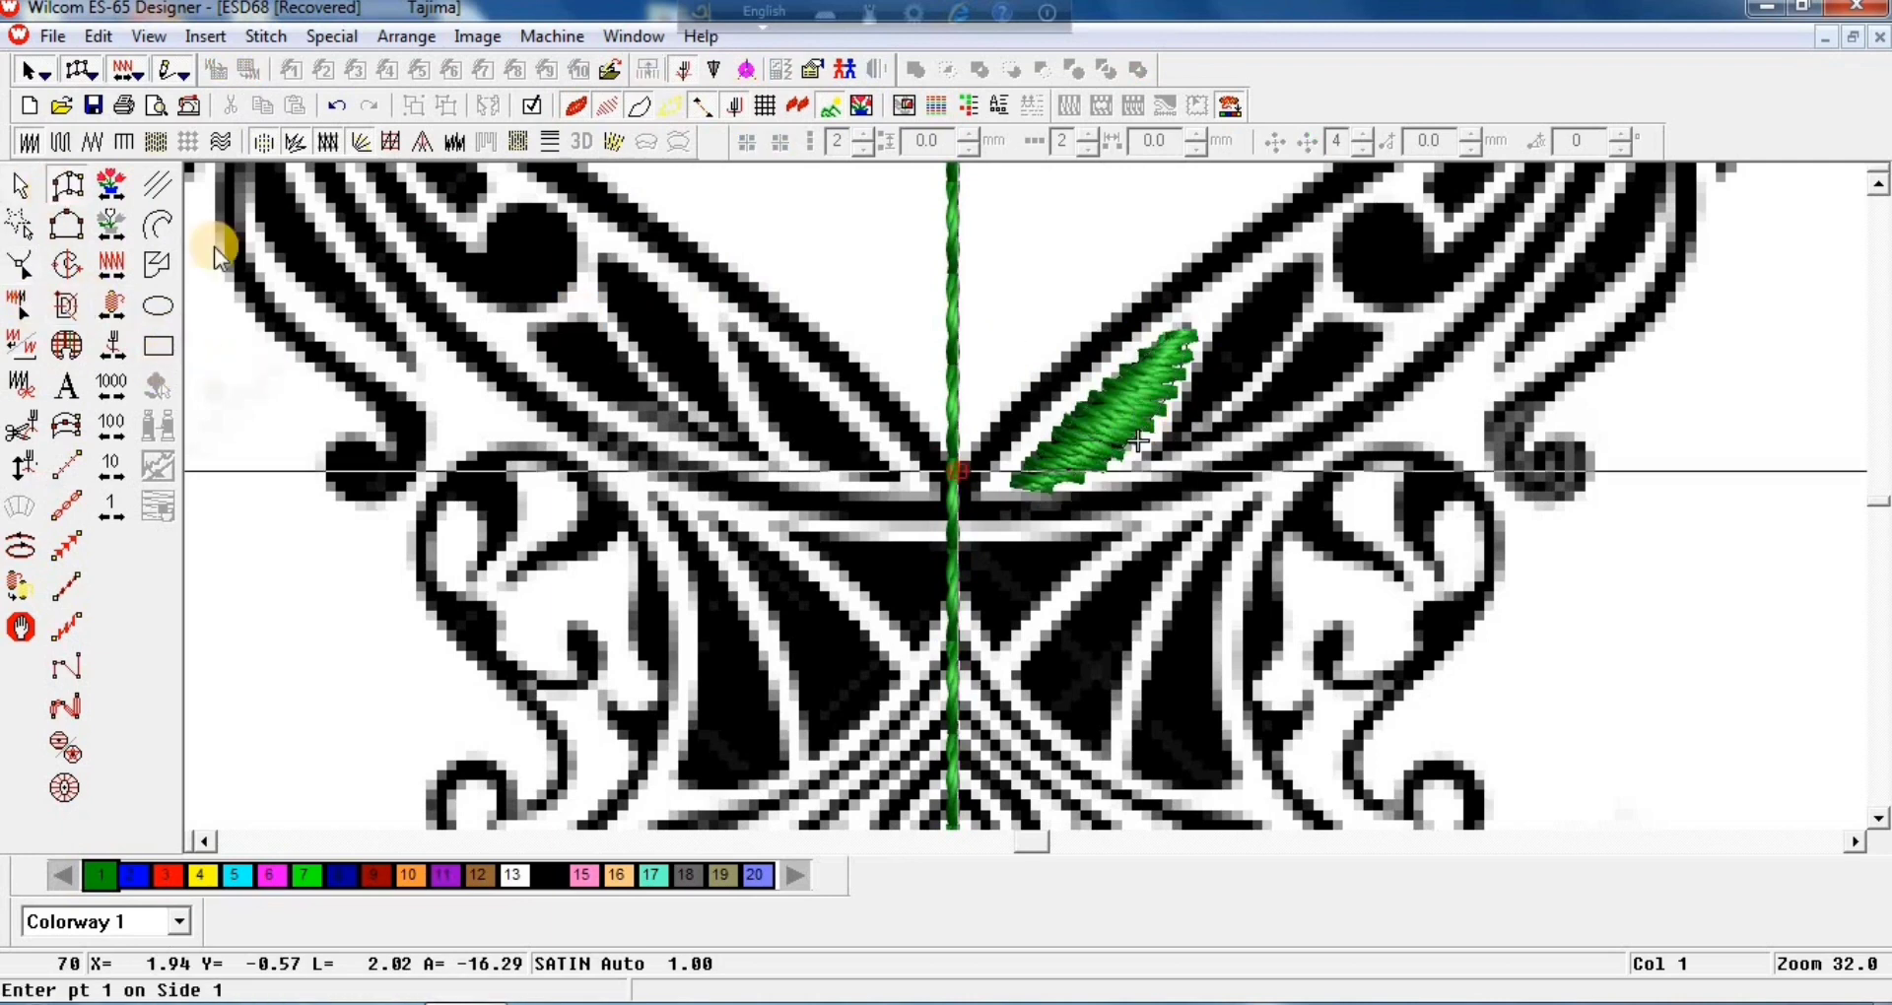
click(1156, 454)
click(1144, 447)
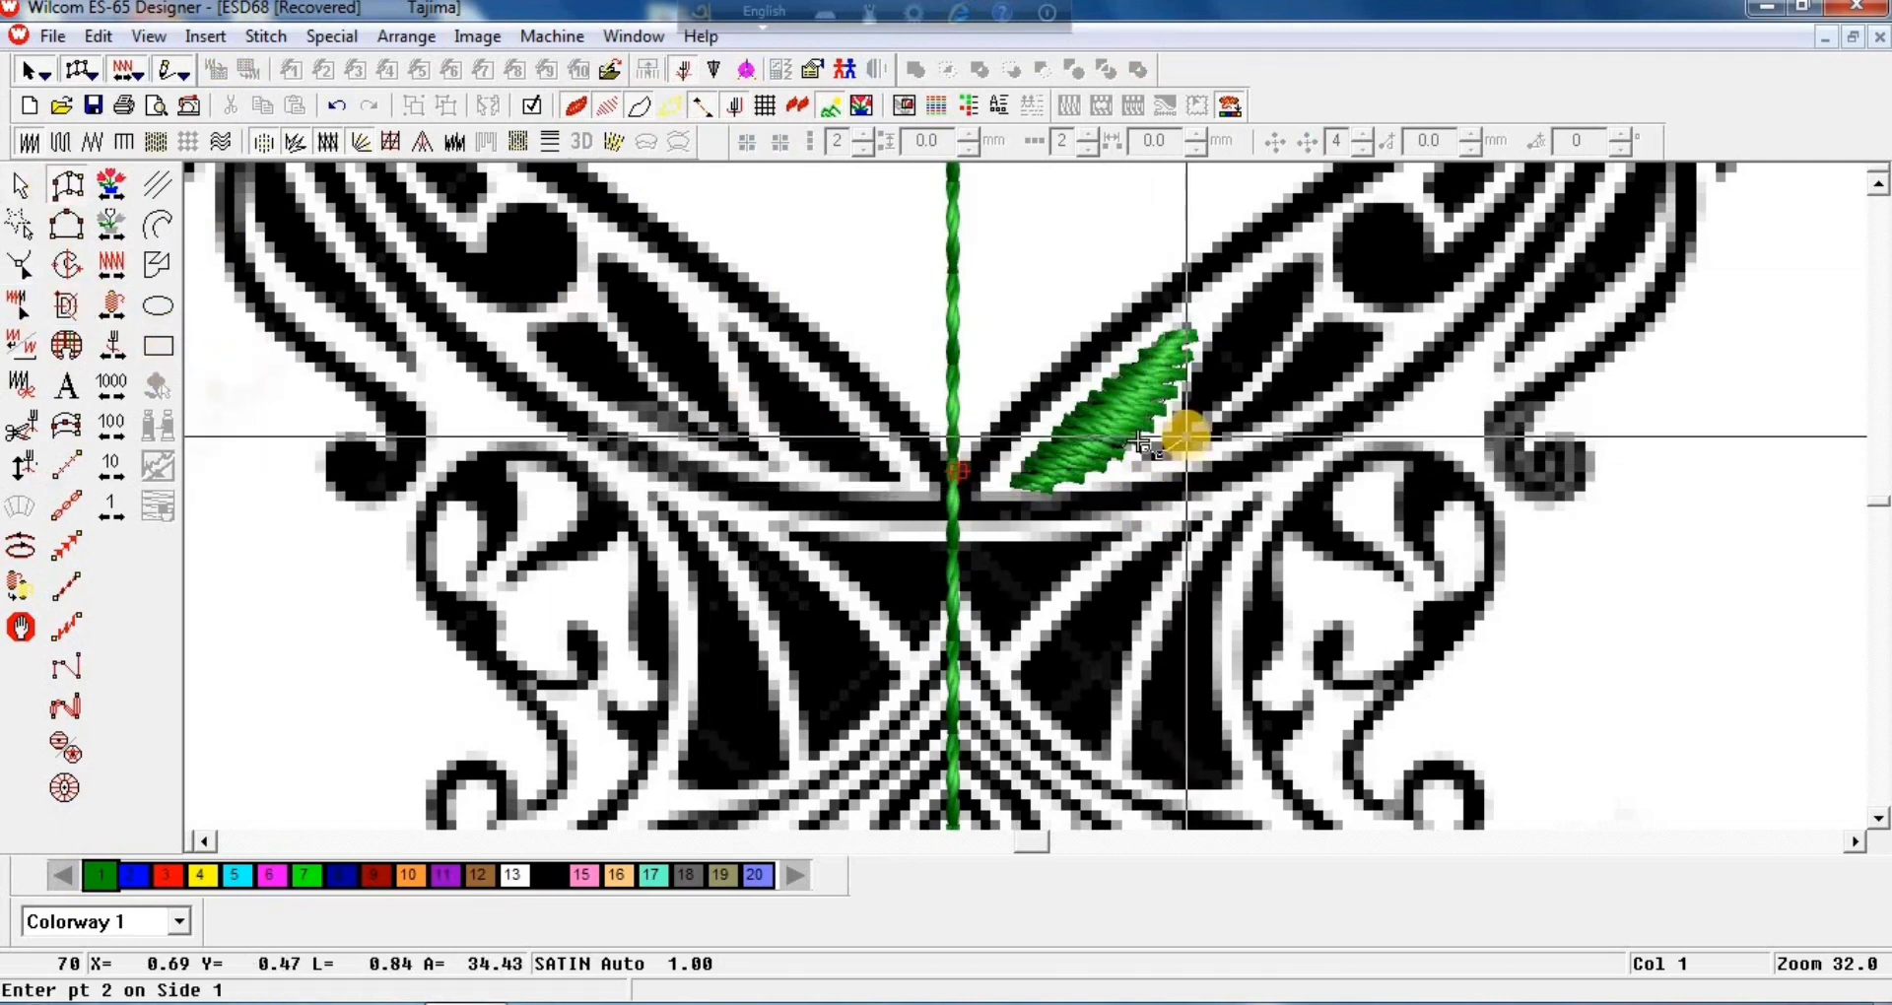
right_click(1187, 431)
right_click(1178, 417)
right_click(1295, 321)
right_click(1242, 300)
click(1311, 264)
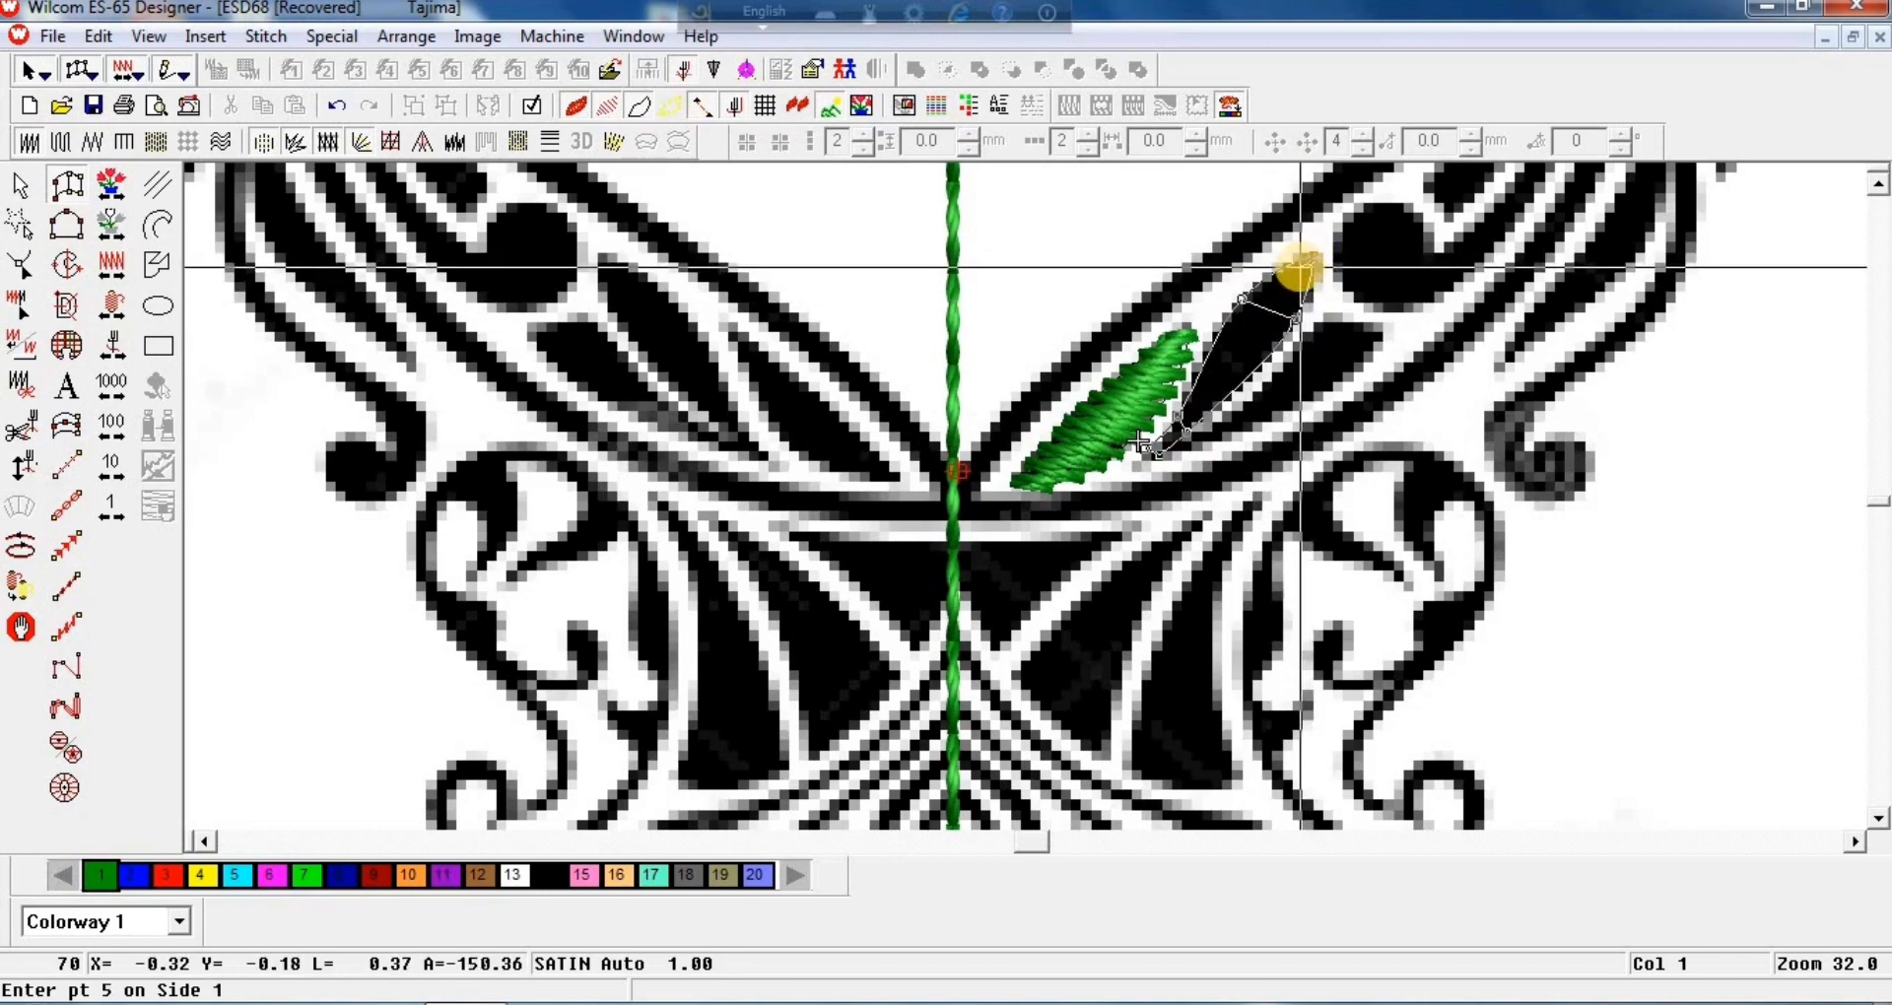
key(Return)
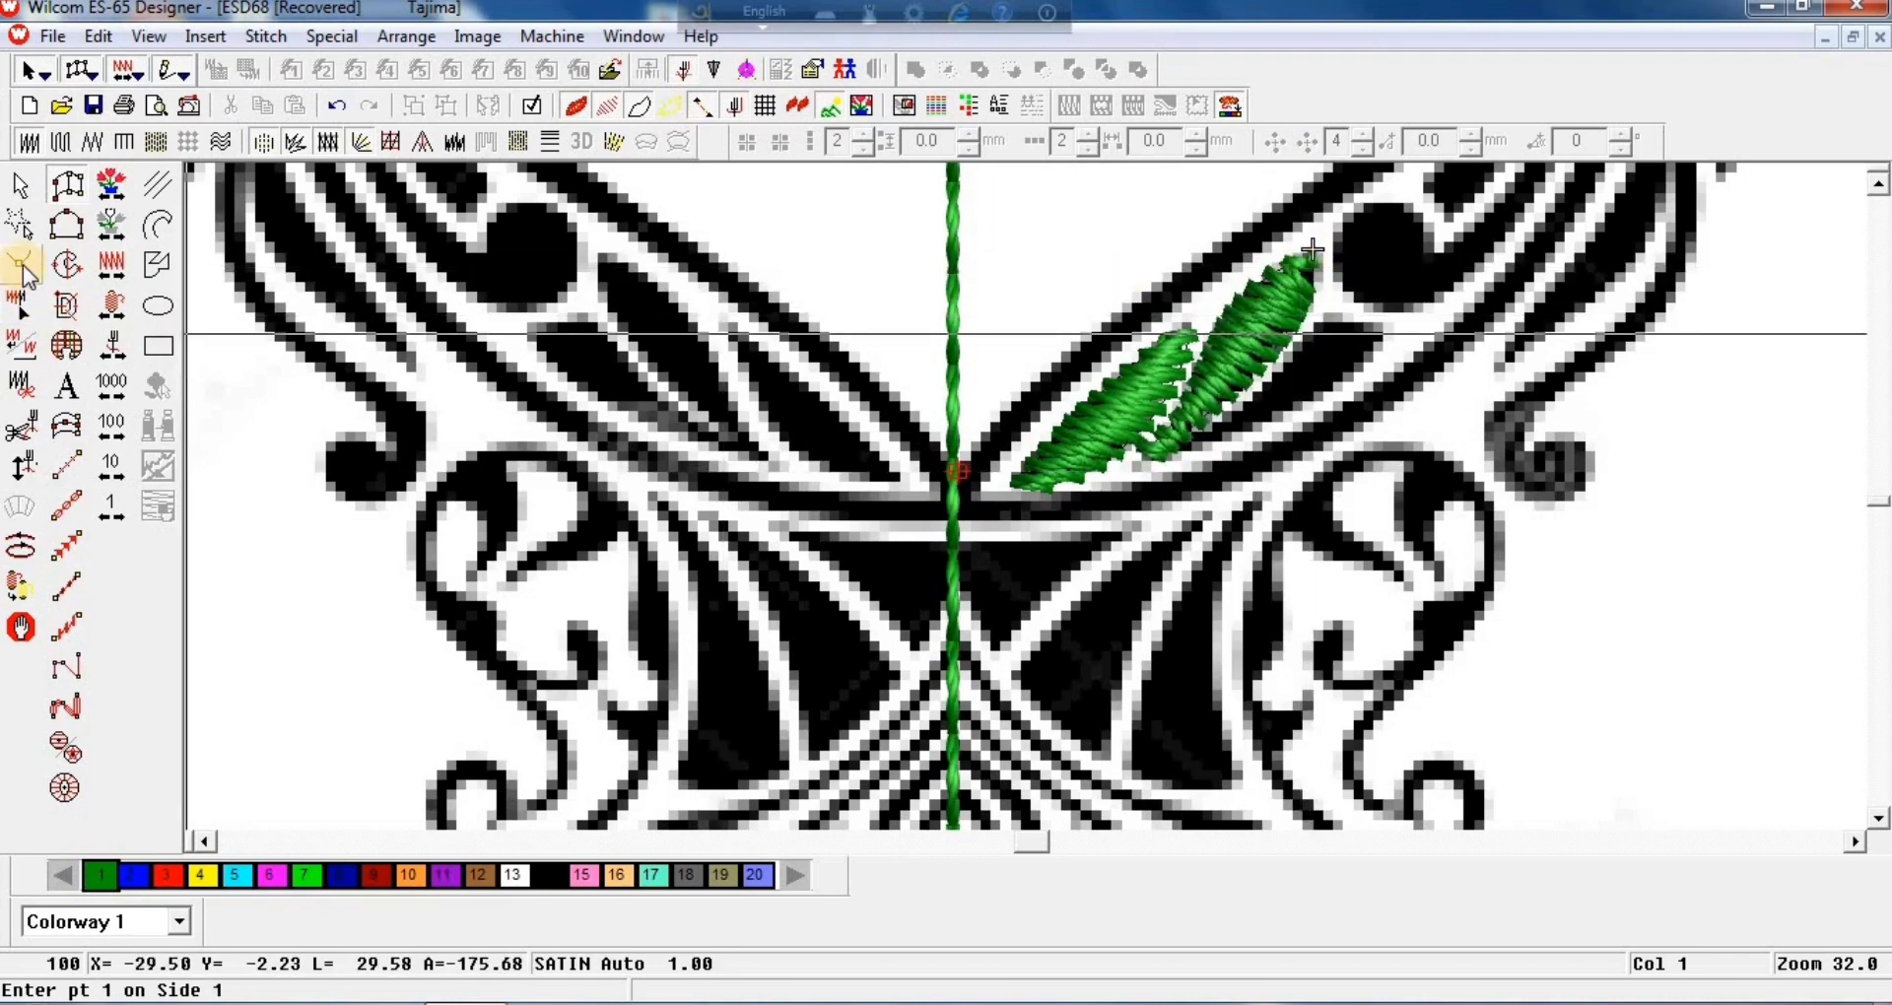
click(21, 266)
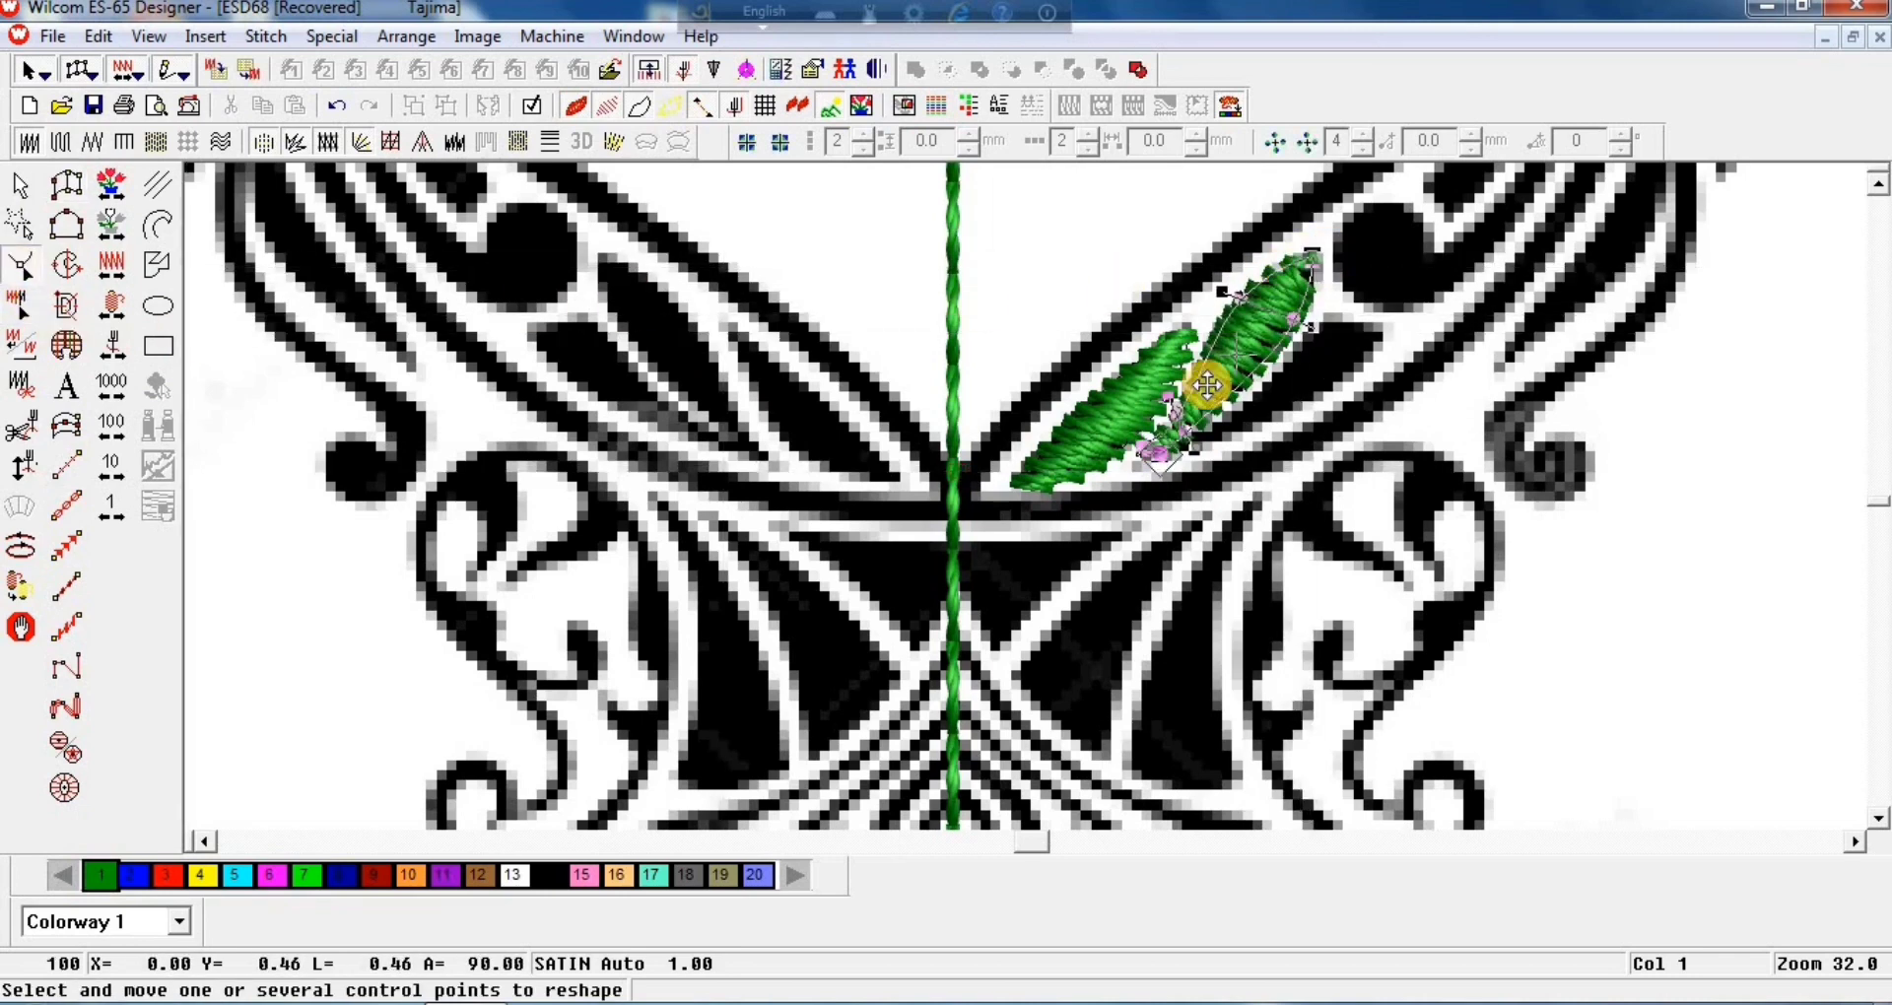
Step: Digitize the third leaf, beneath the second one, as a satin column widening towards its outer end
click(78, 194)
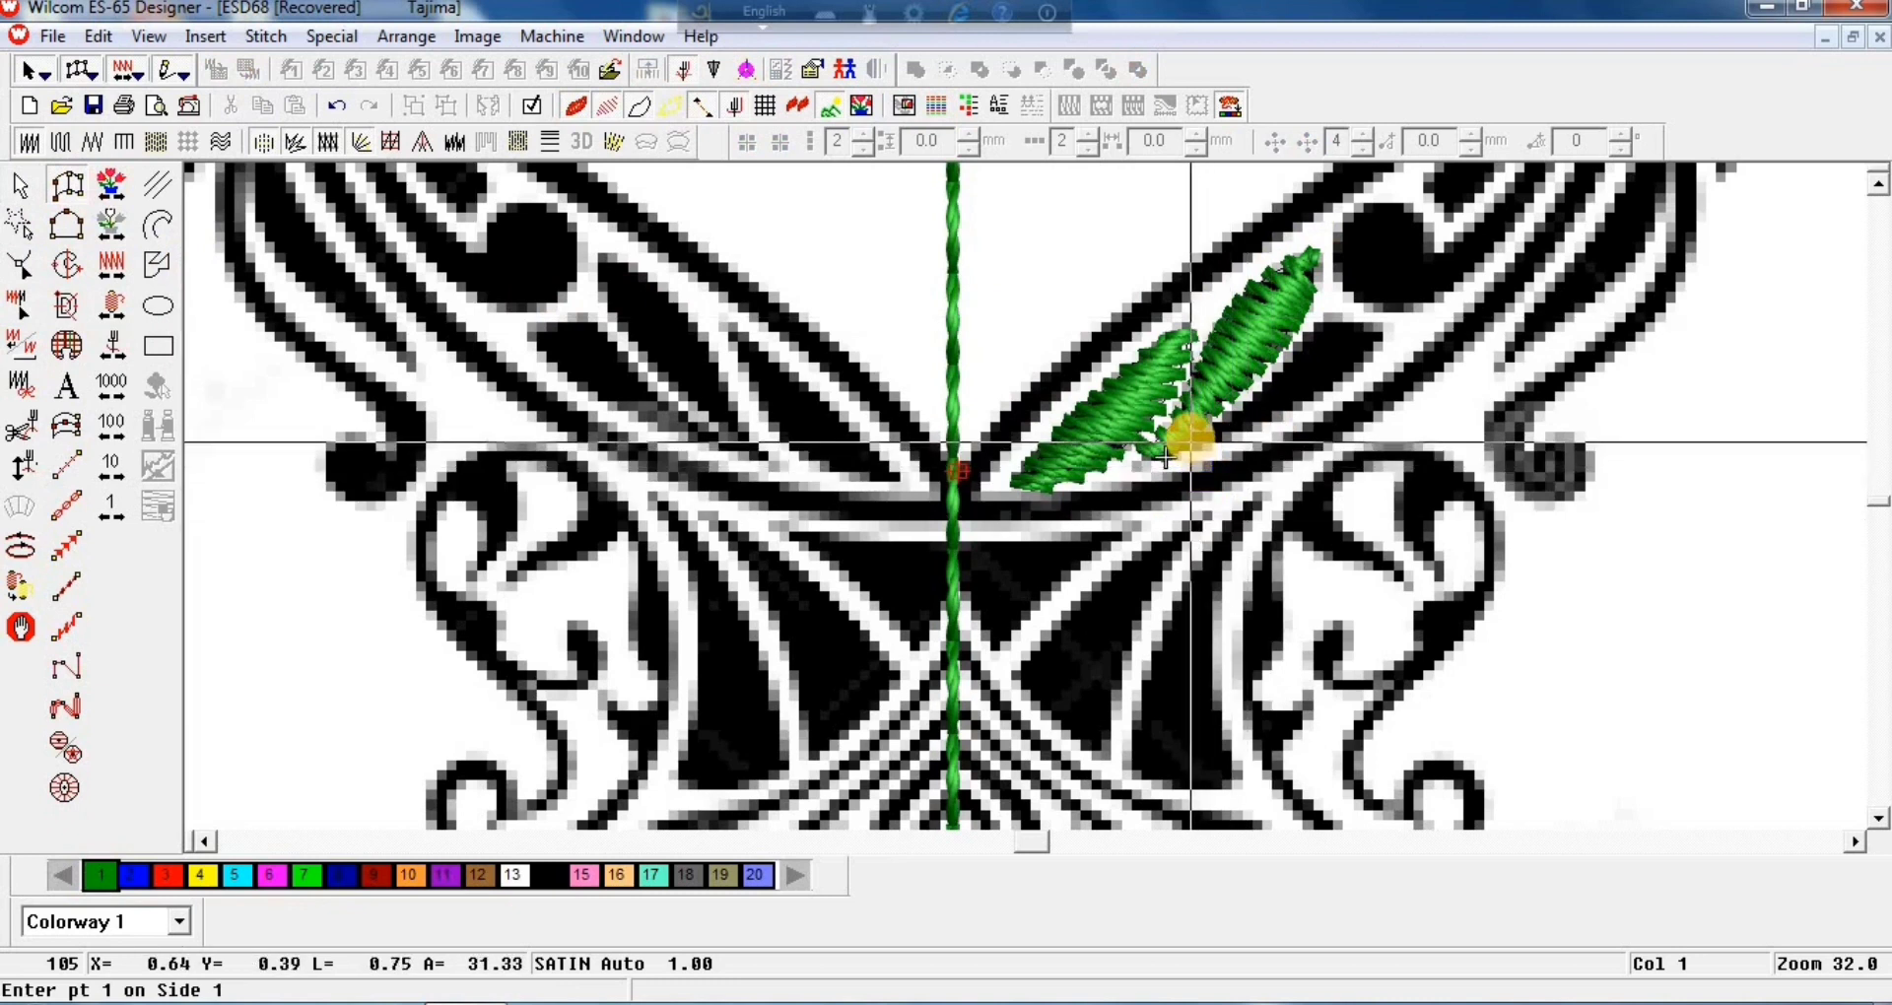
click(1185, 440)
click(1170, 455)
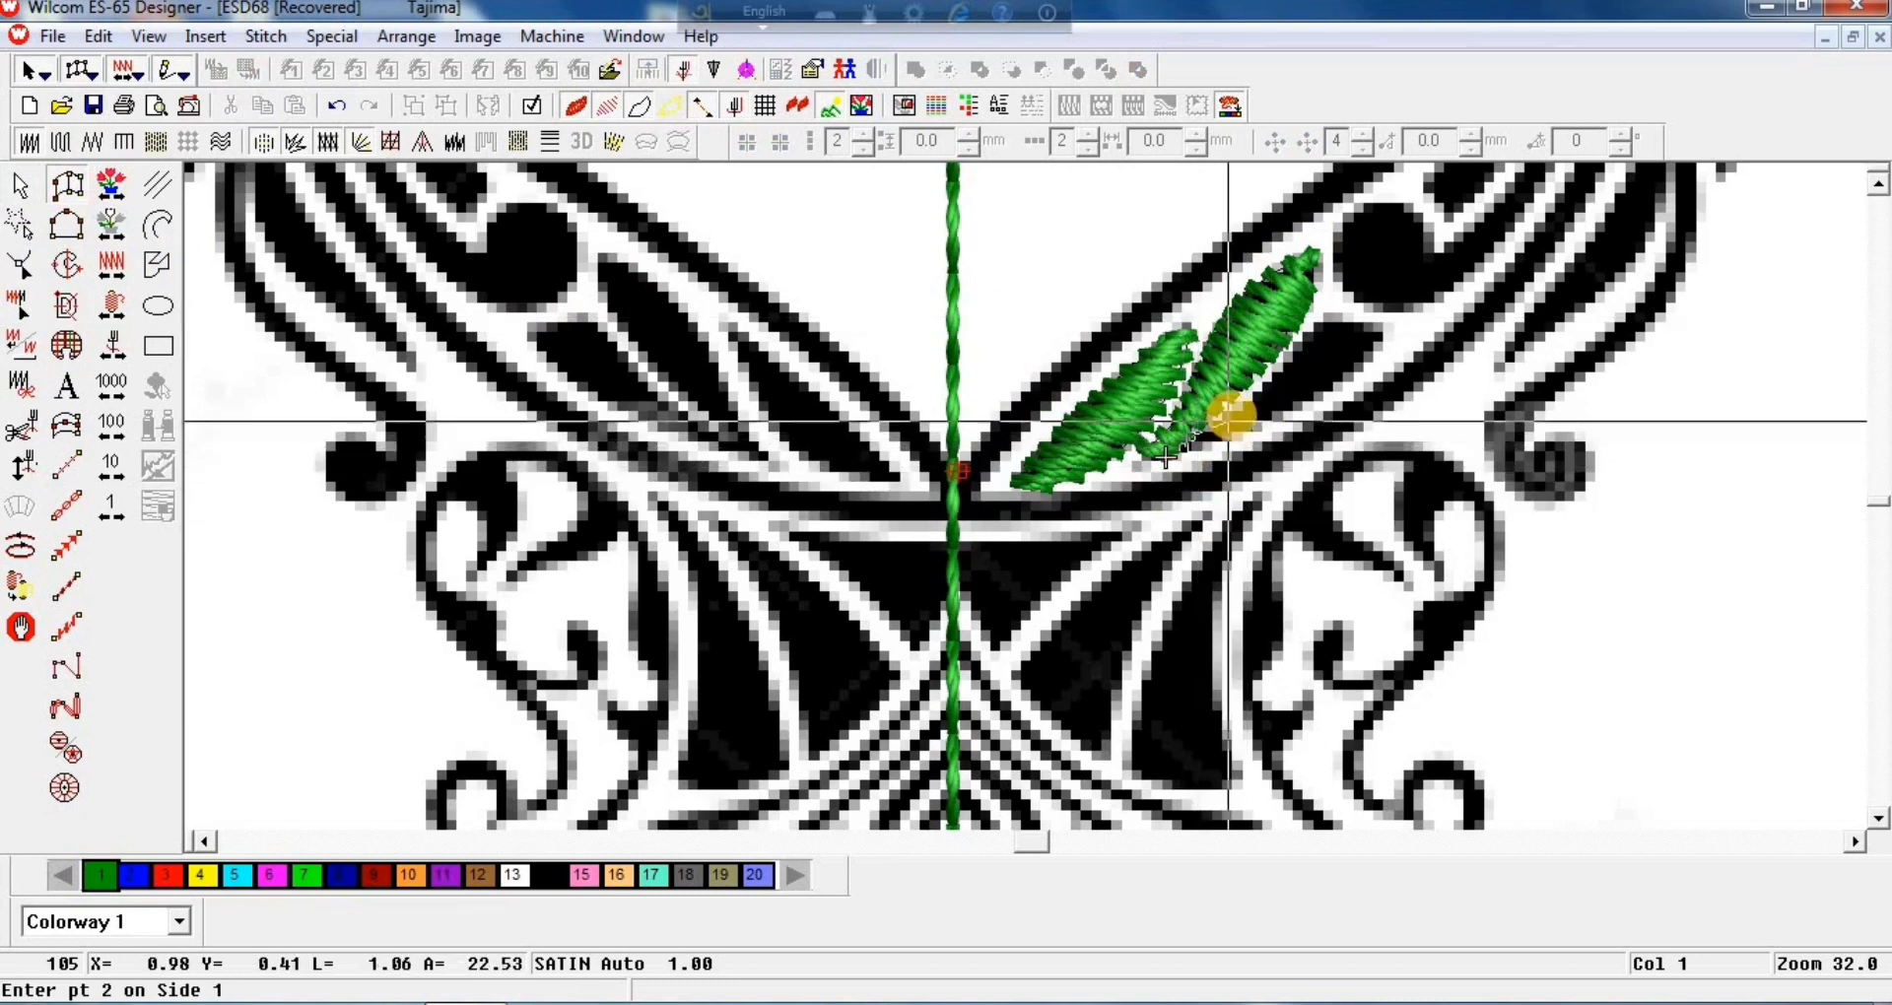
click(1230, 413)
click(1232, 429)
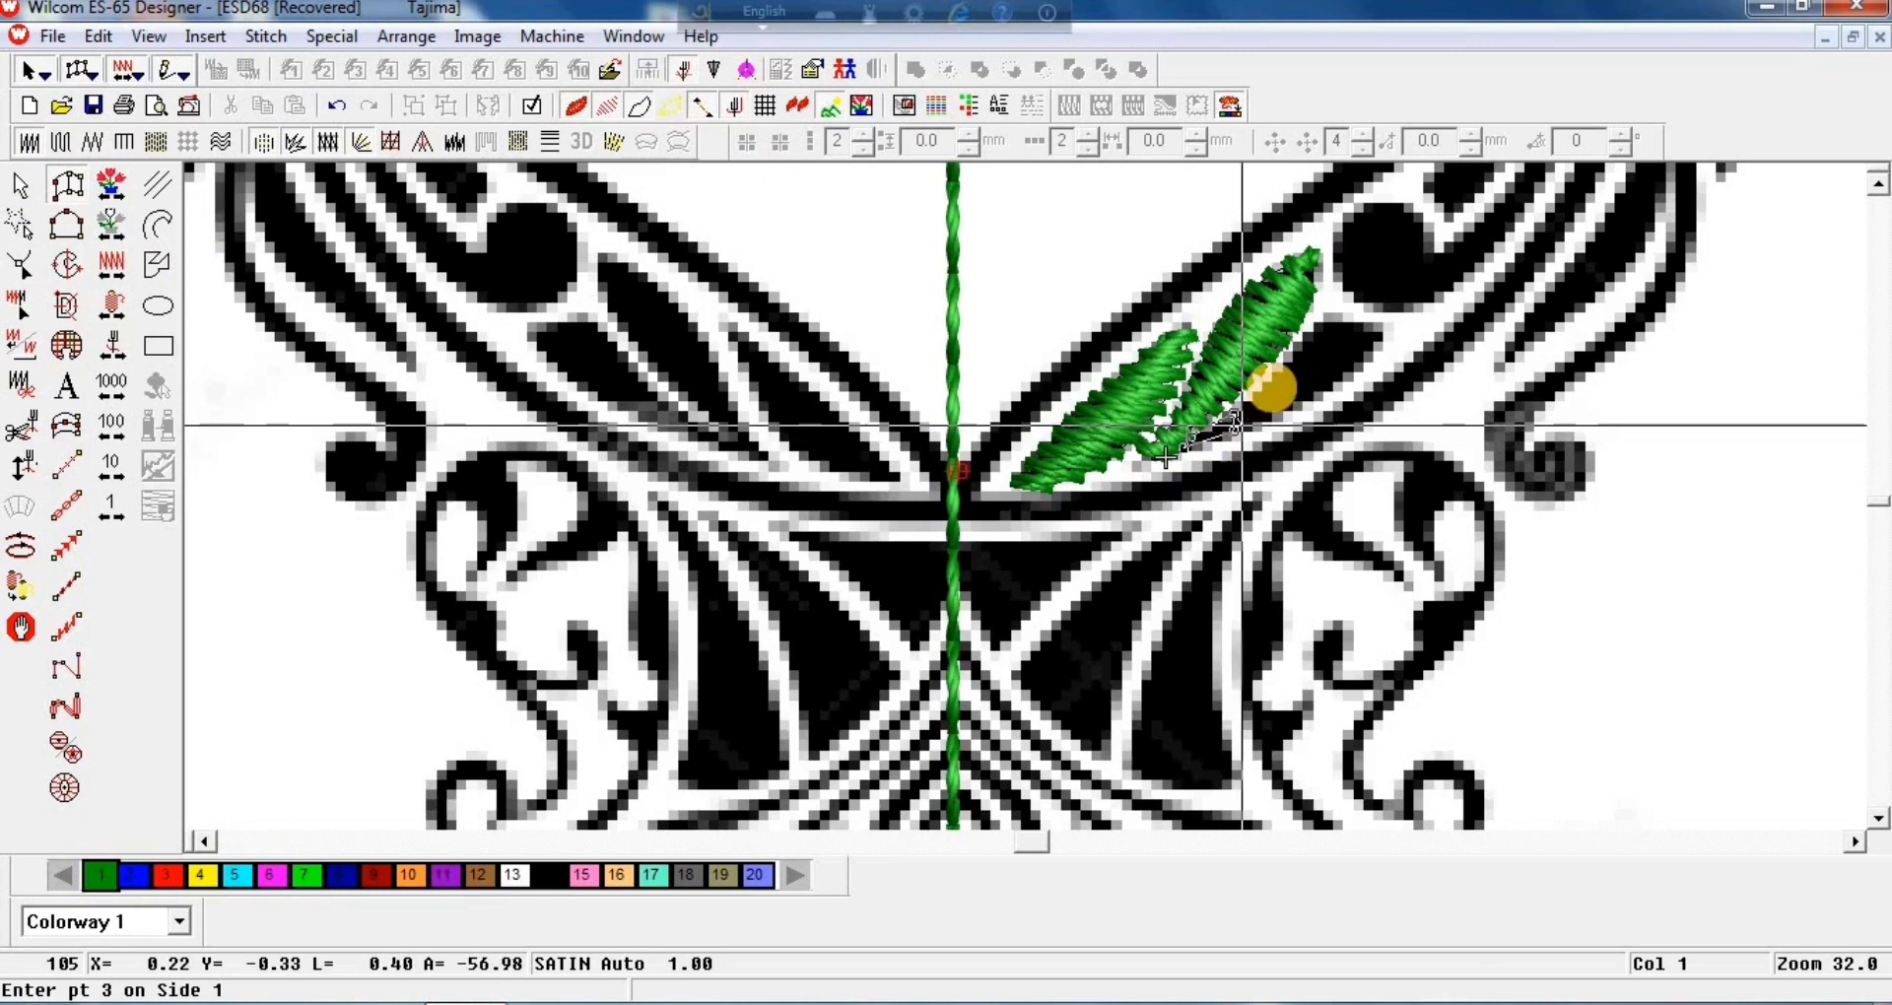
click(1279, 373)
click(1304, 401)
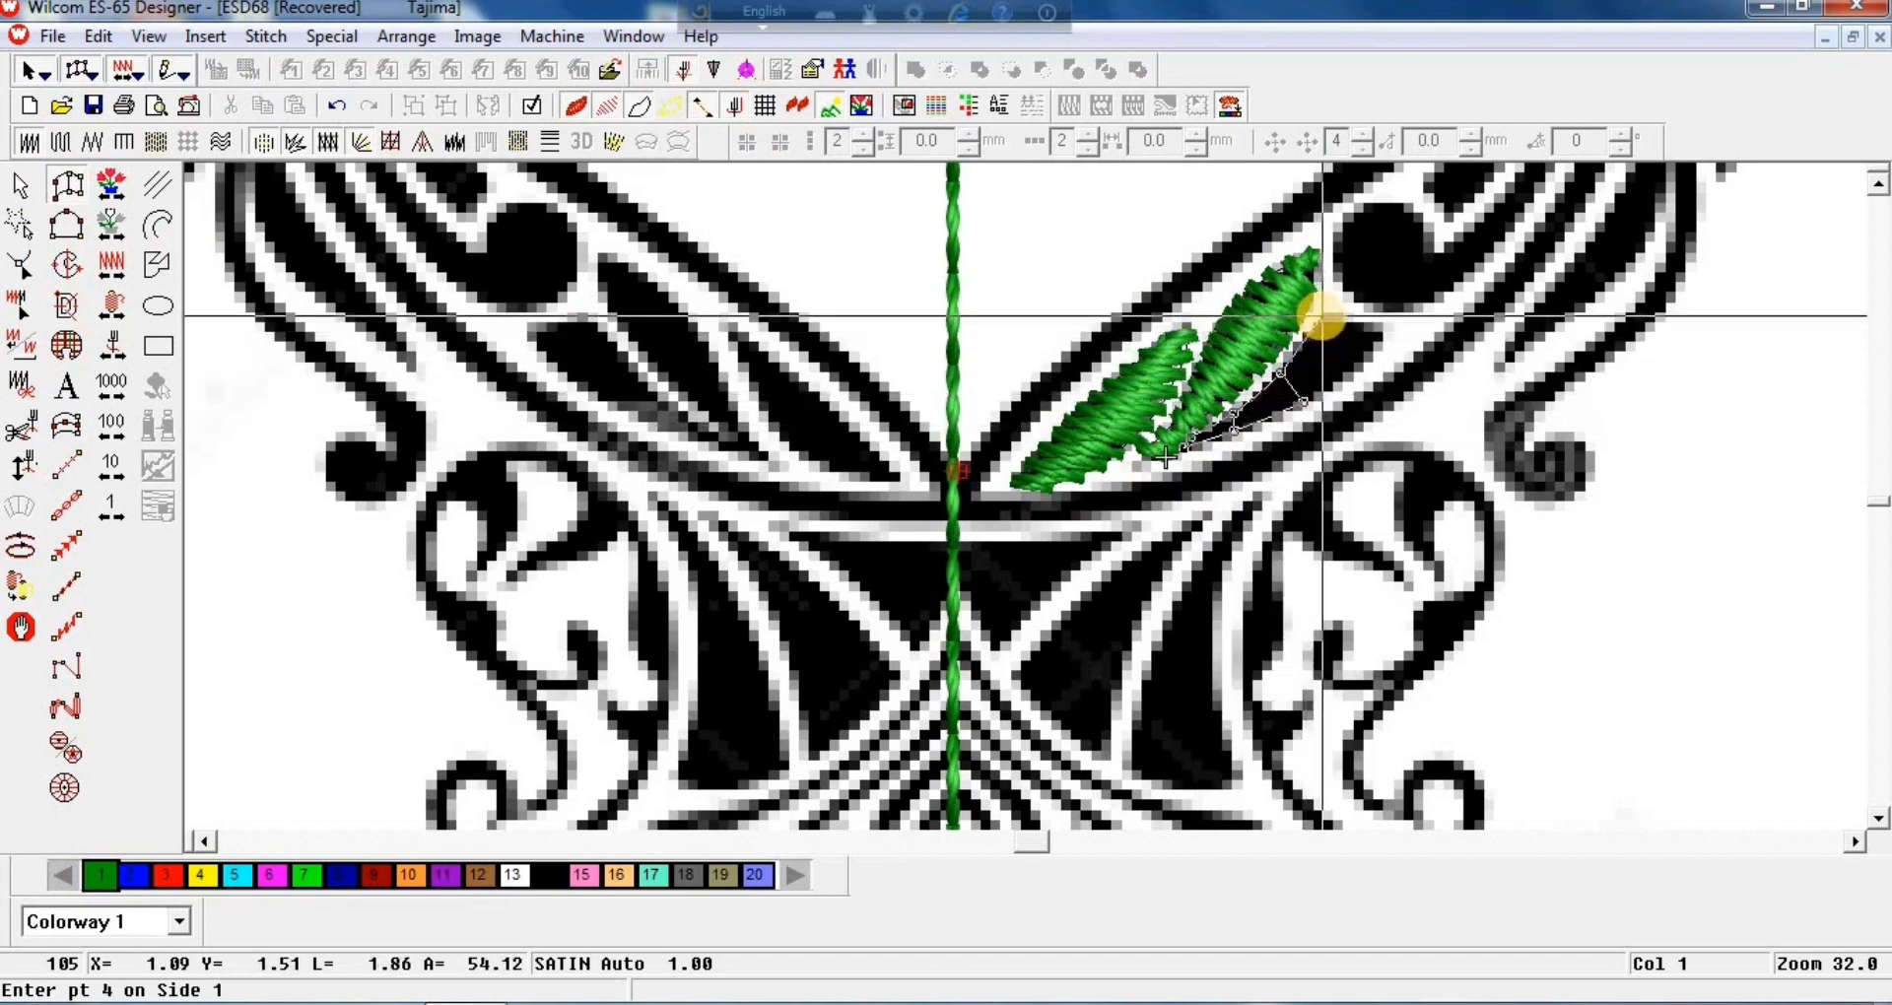
click(1321, 317)
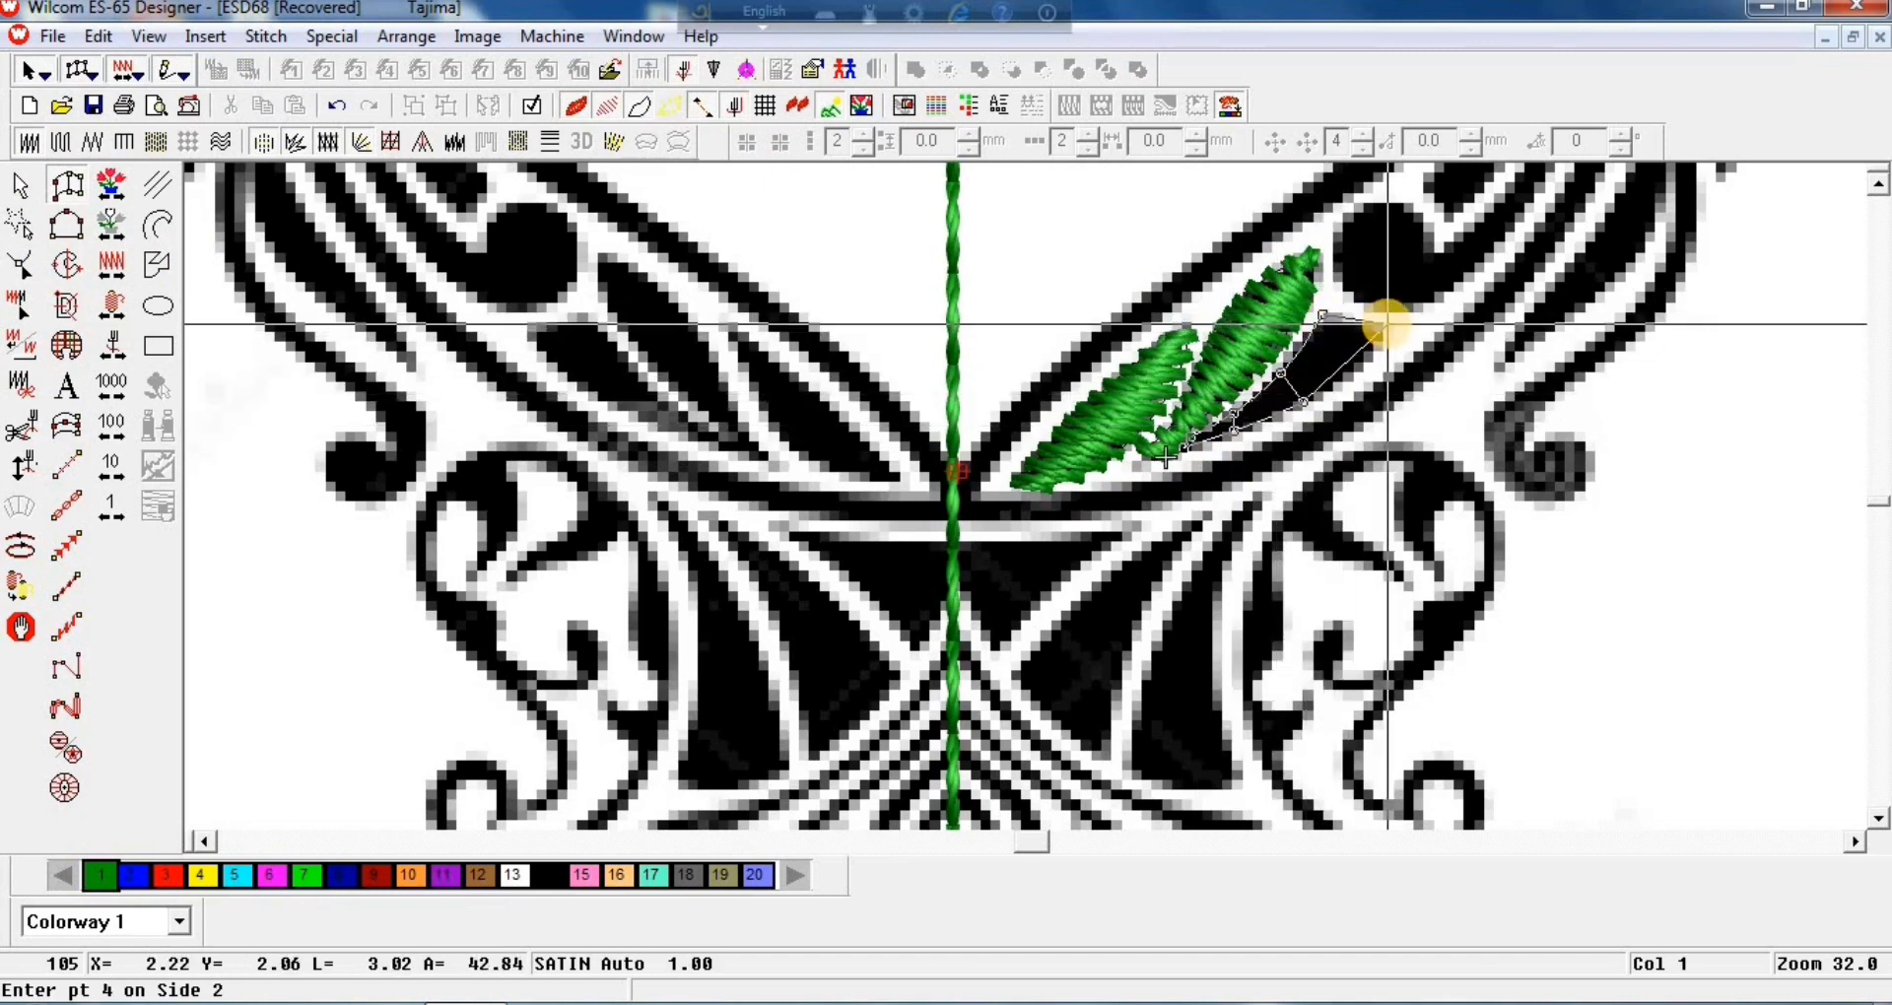
key(Return)
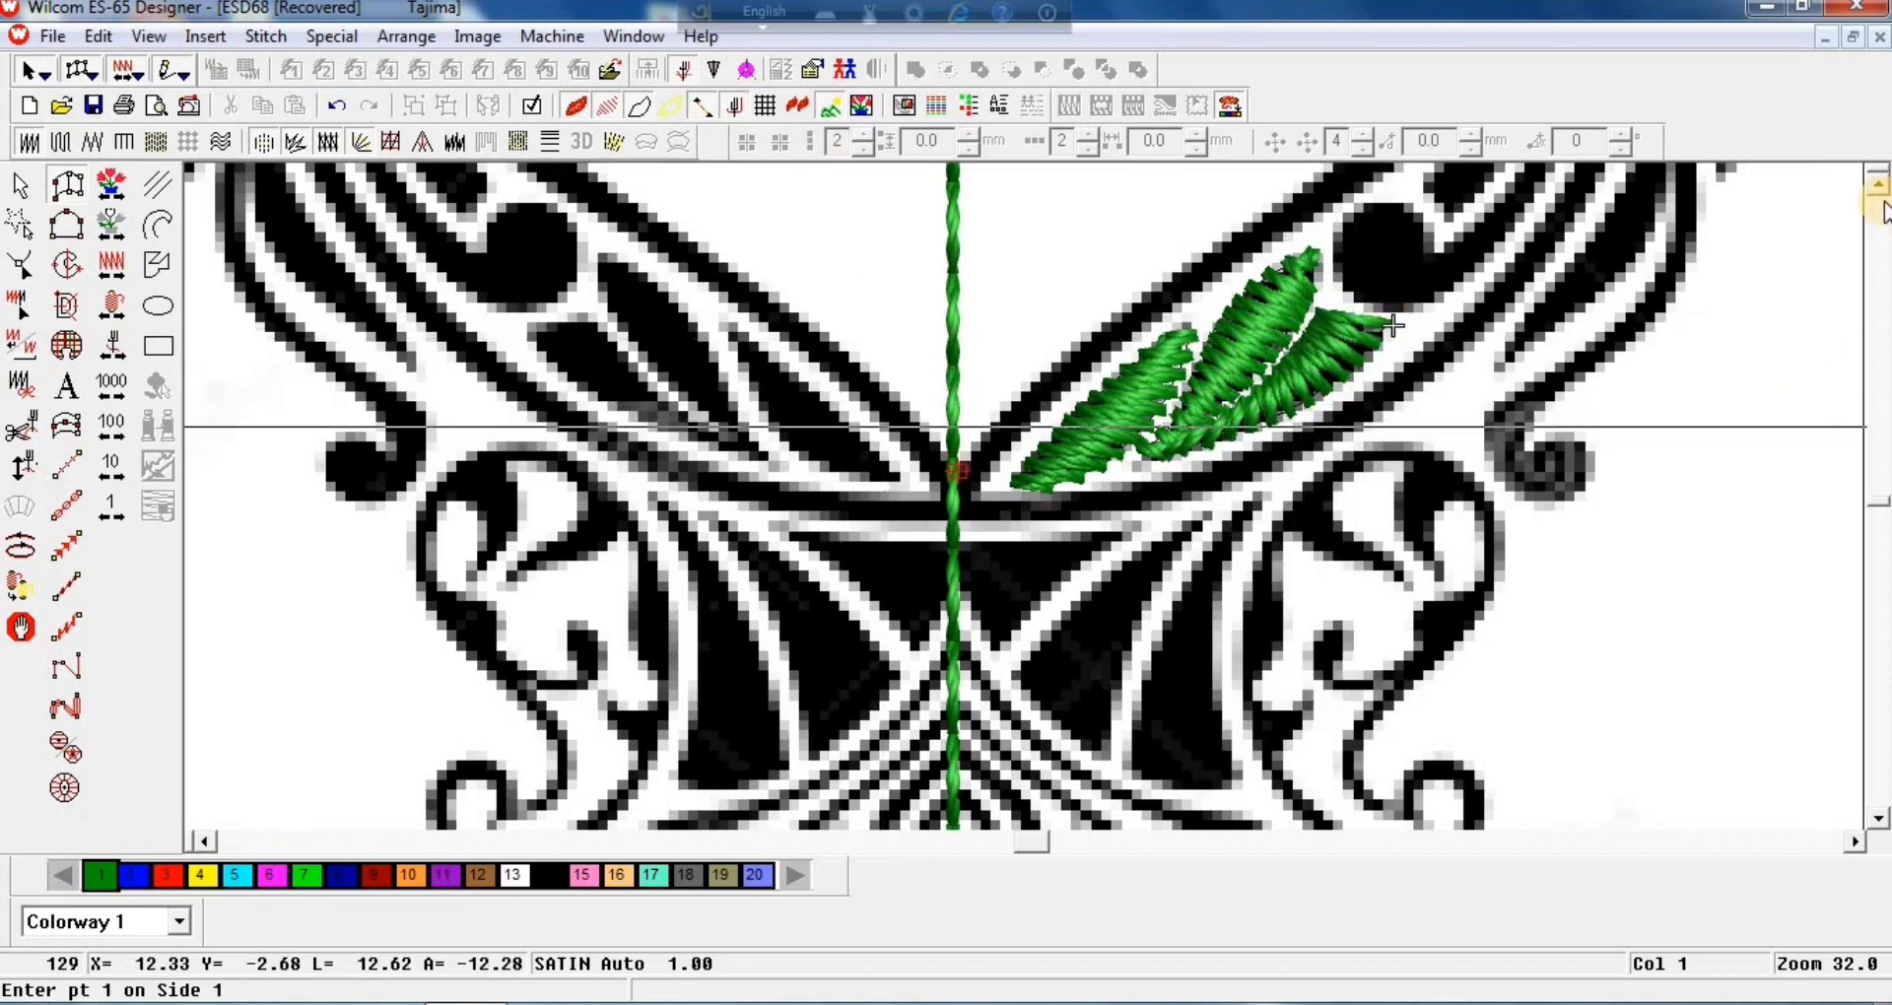
Step: Digitize the curl above the leaves as one satin column, spiralling out of the round head and tapering up along its tail
scroll(1393, 325, up, 3)
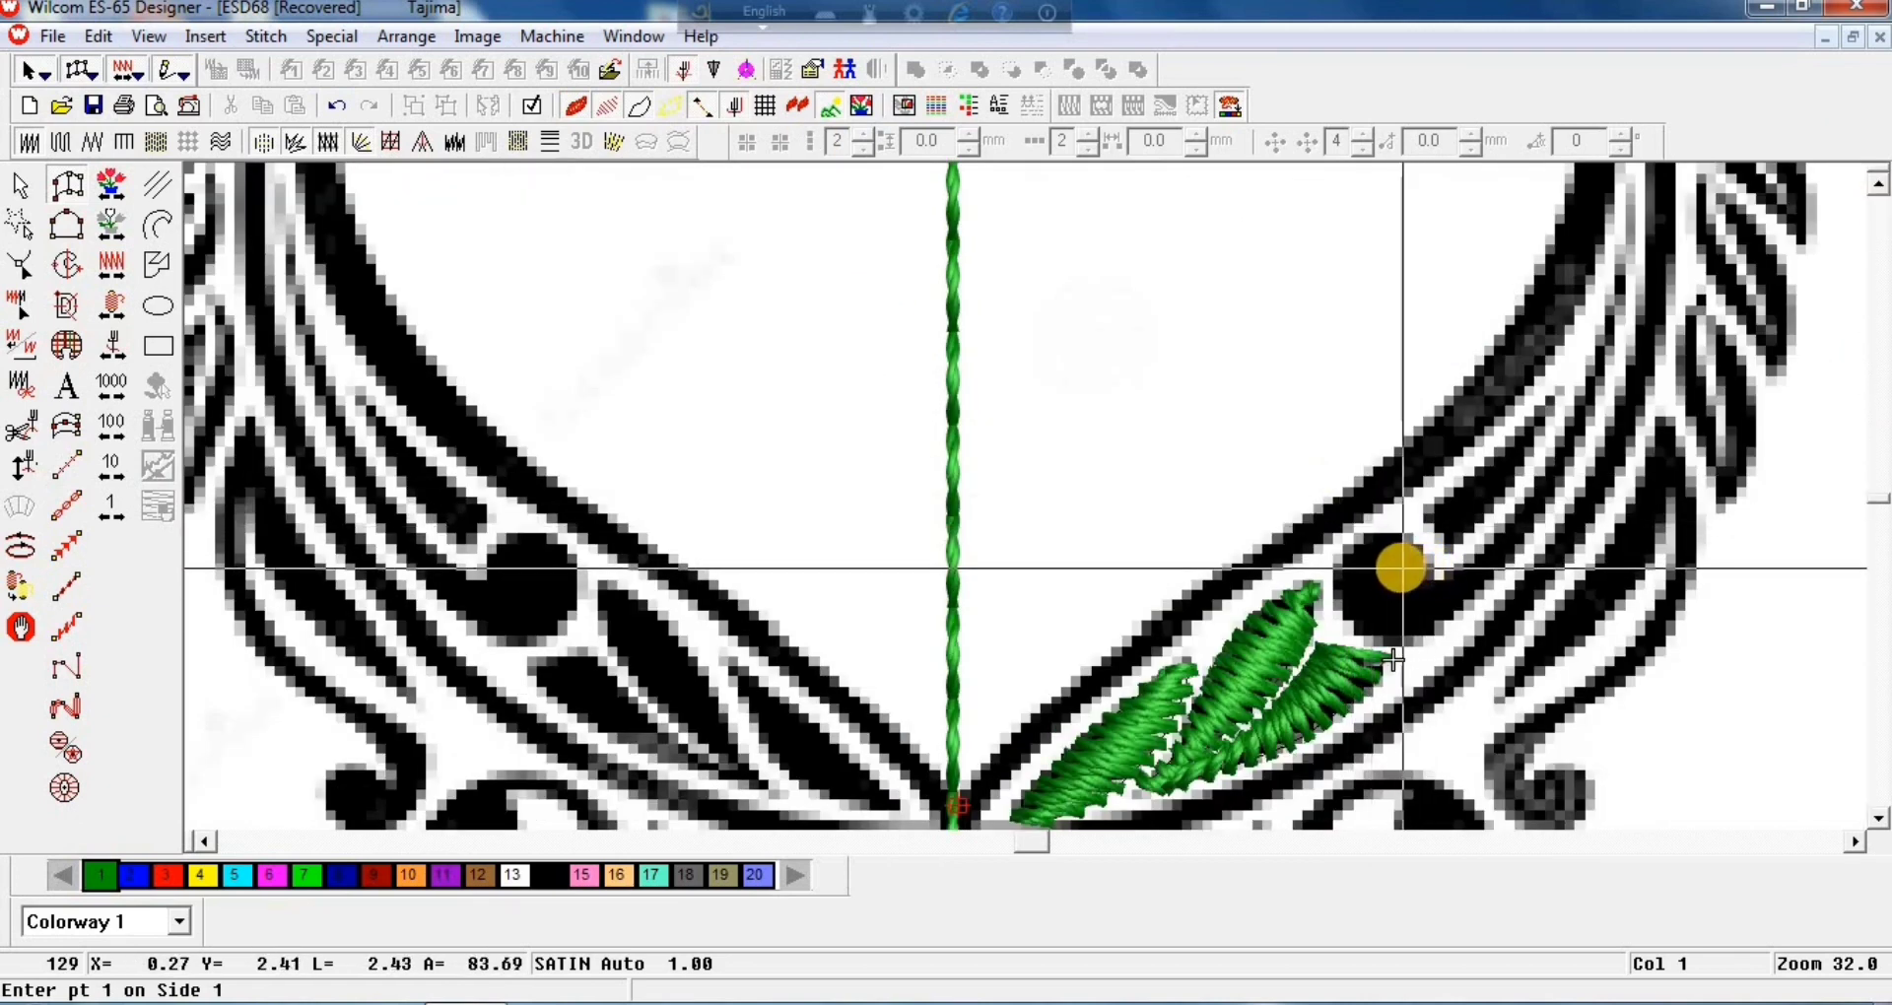
click(1401, 581)
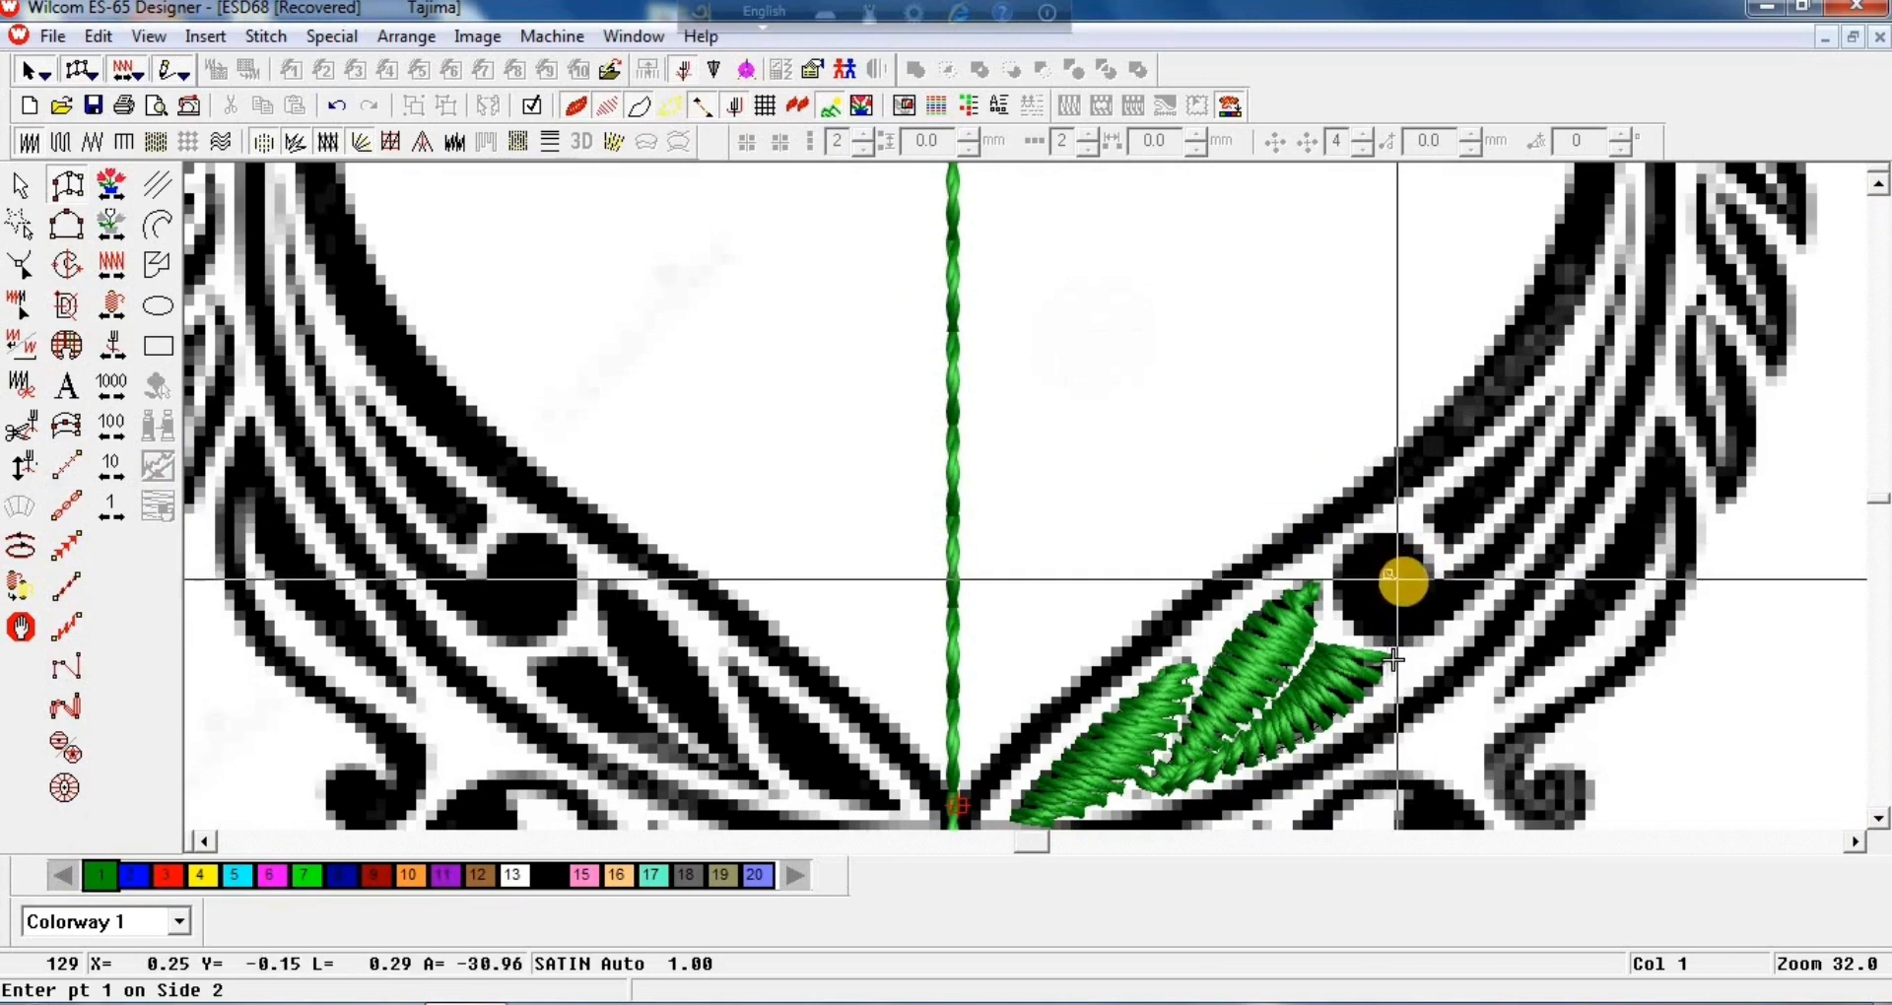
click(1397, 562)
click(1372, 553)
click(1381, 587)
click(1409, 596)
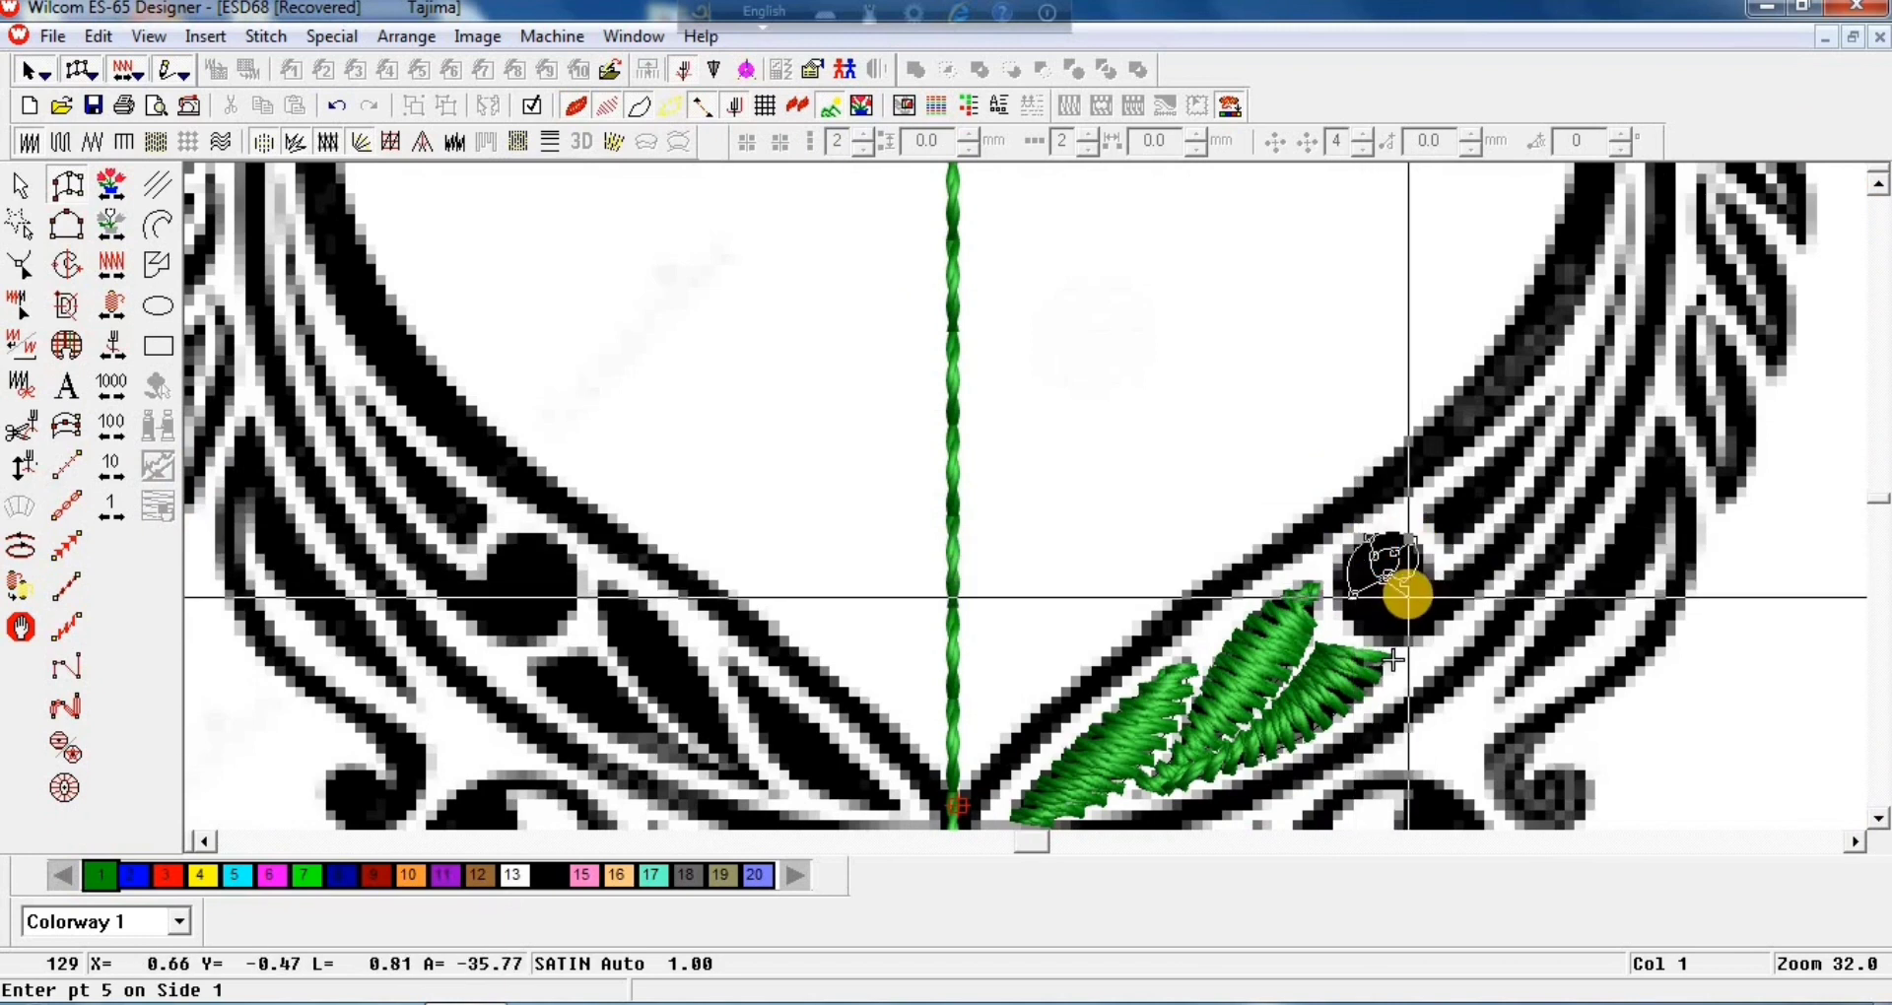
click(1407, 583)
click(1407, 623)
click(1439, 582)
click(1470, 595)
click(1514, 519)
click(1533, 530)
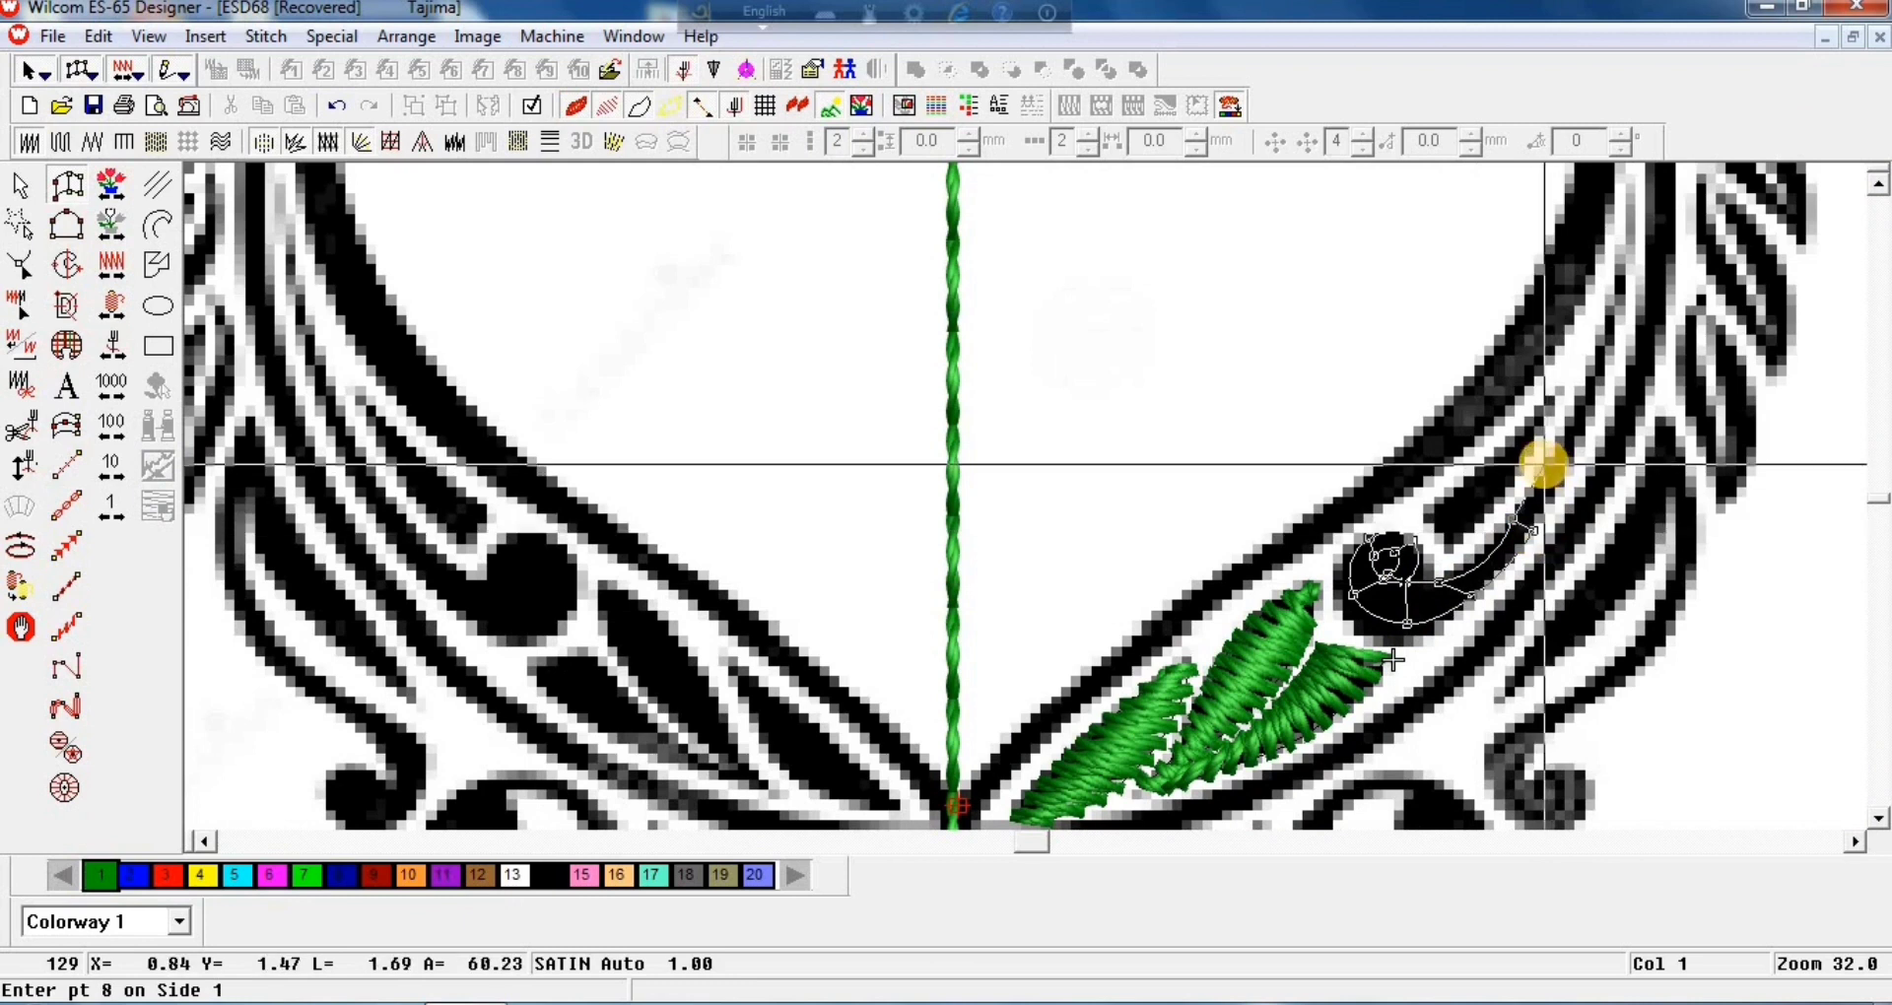
click(1545, 464)
click(1565, 469)
click(1578, 399)
click(1597, 404)
click(1591, 355)
click(1609, 362)
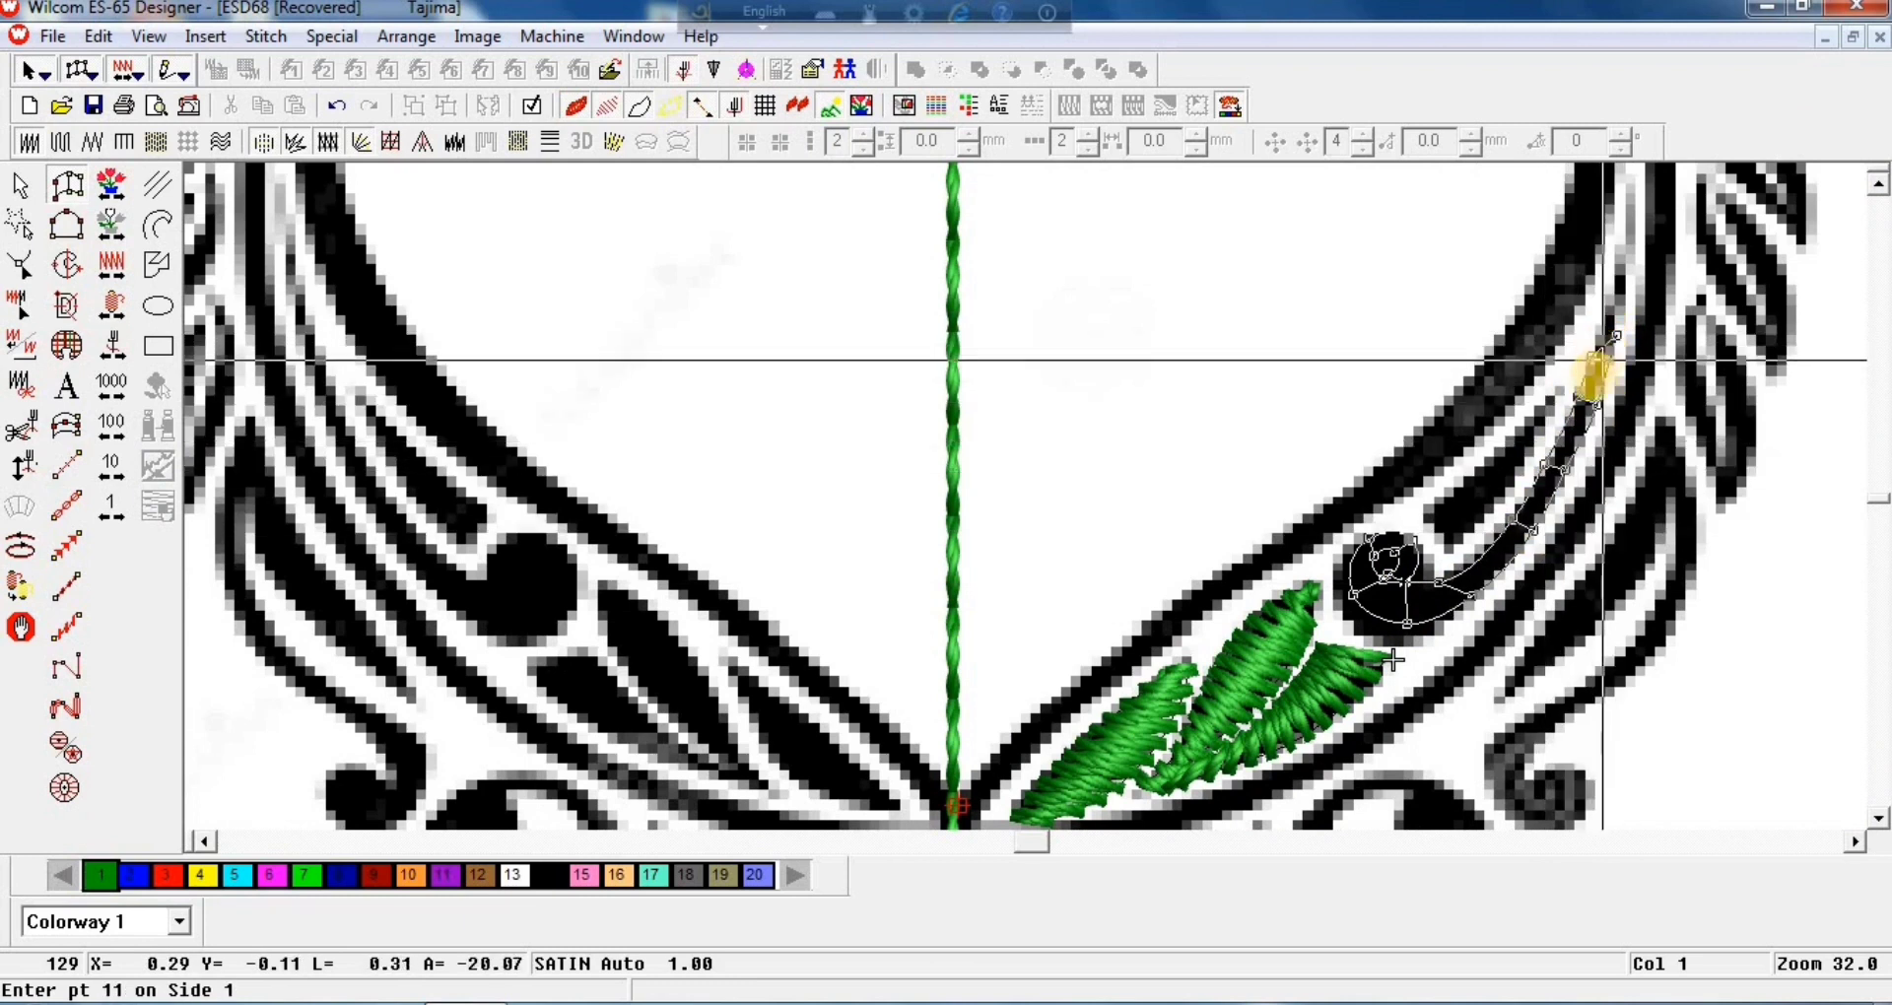
click(1616, 259)
key(Return)
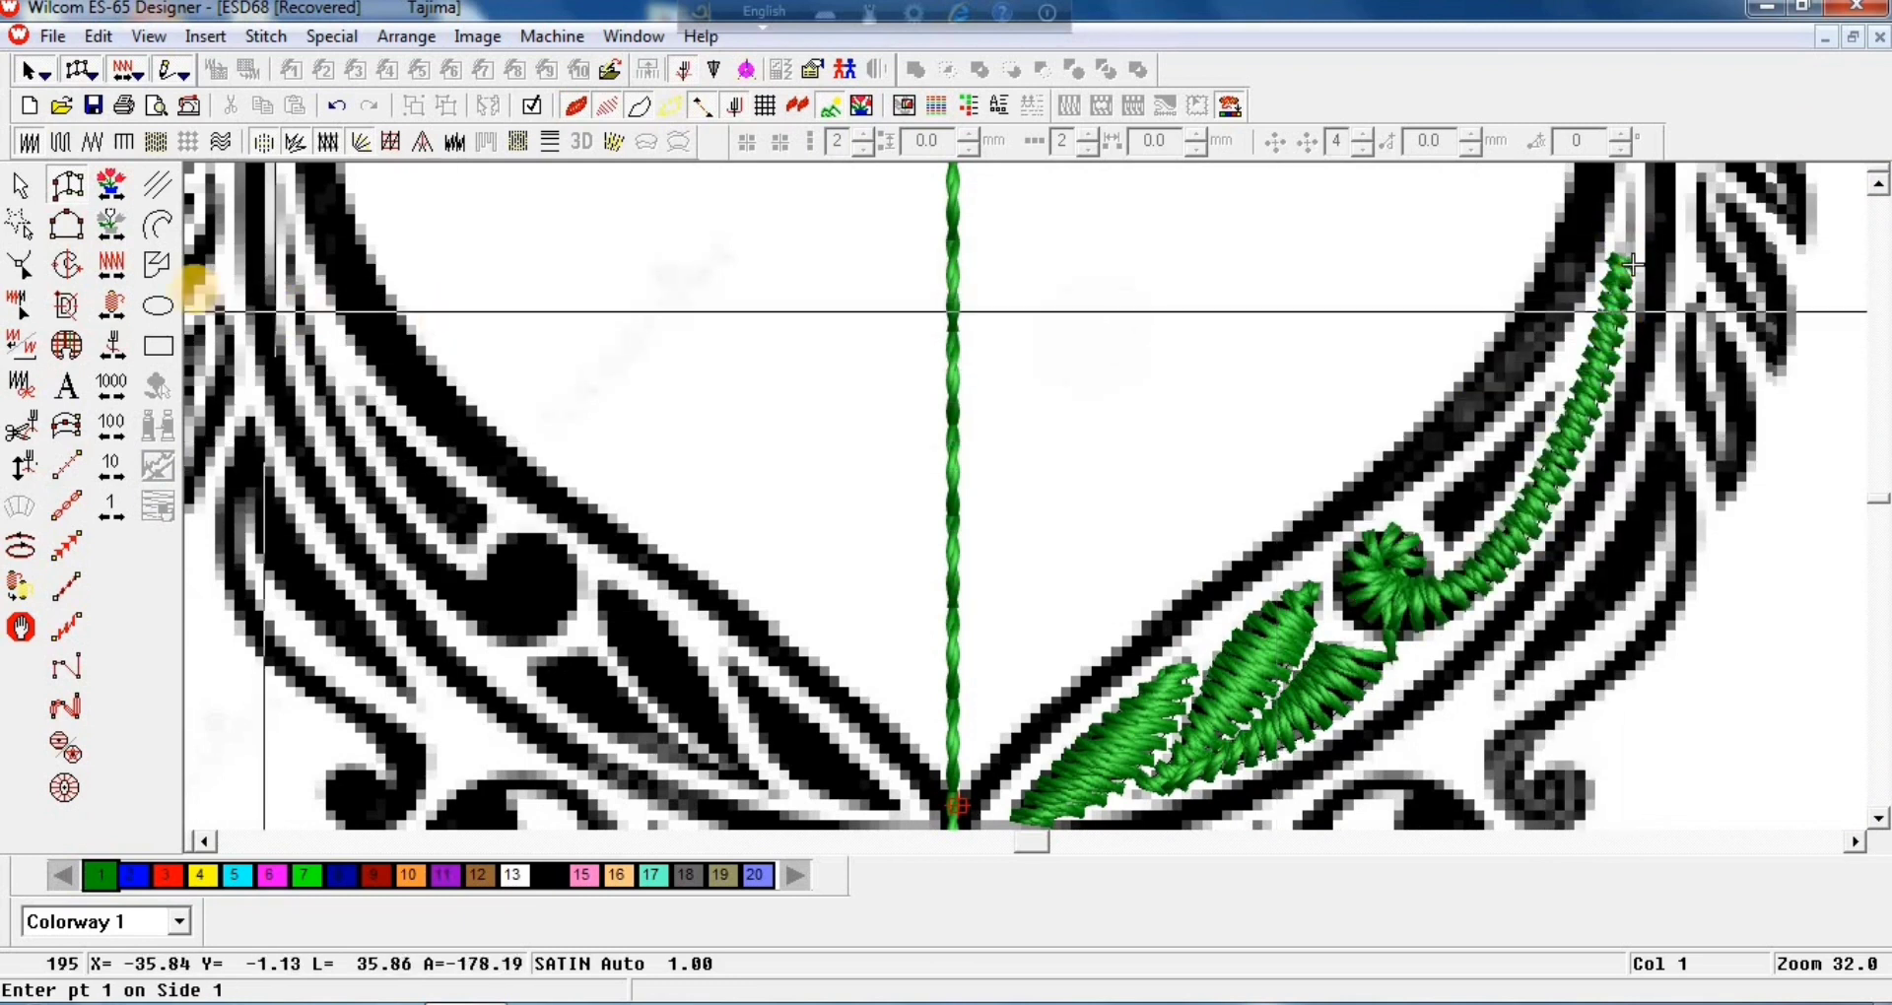
click(10, 190)
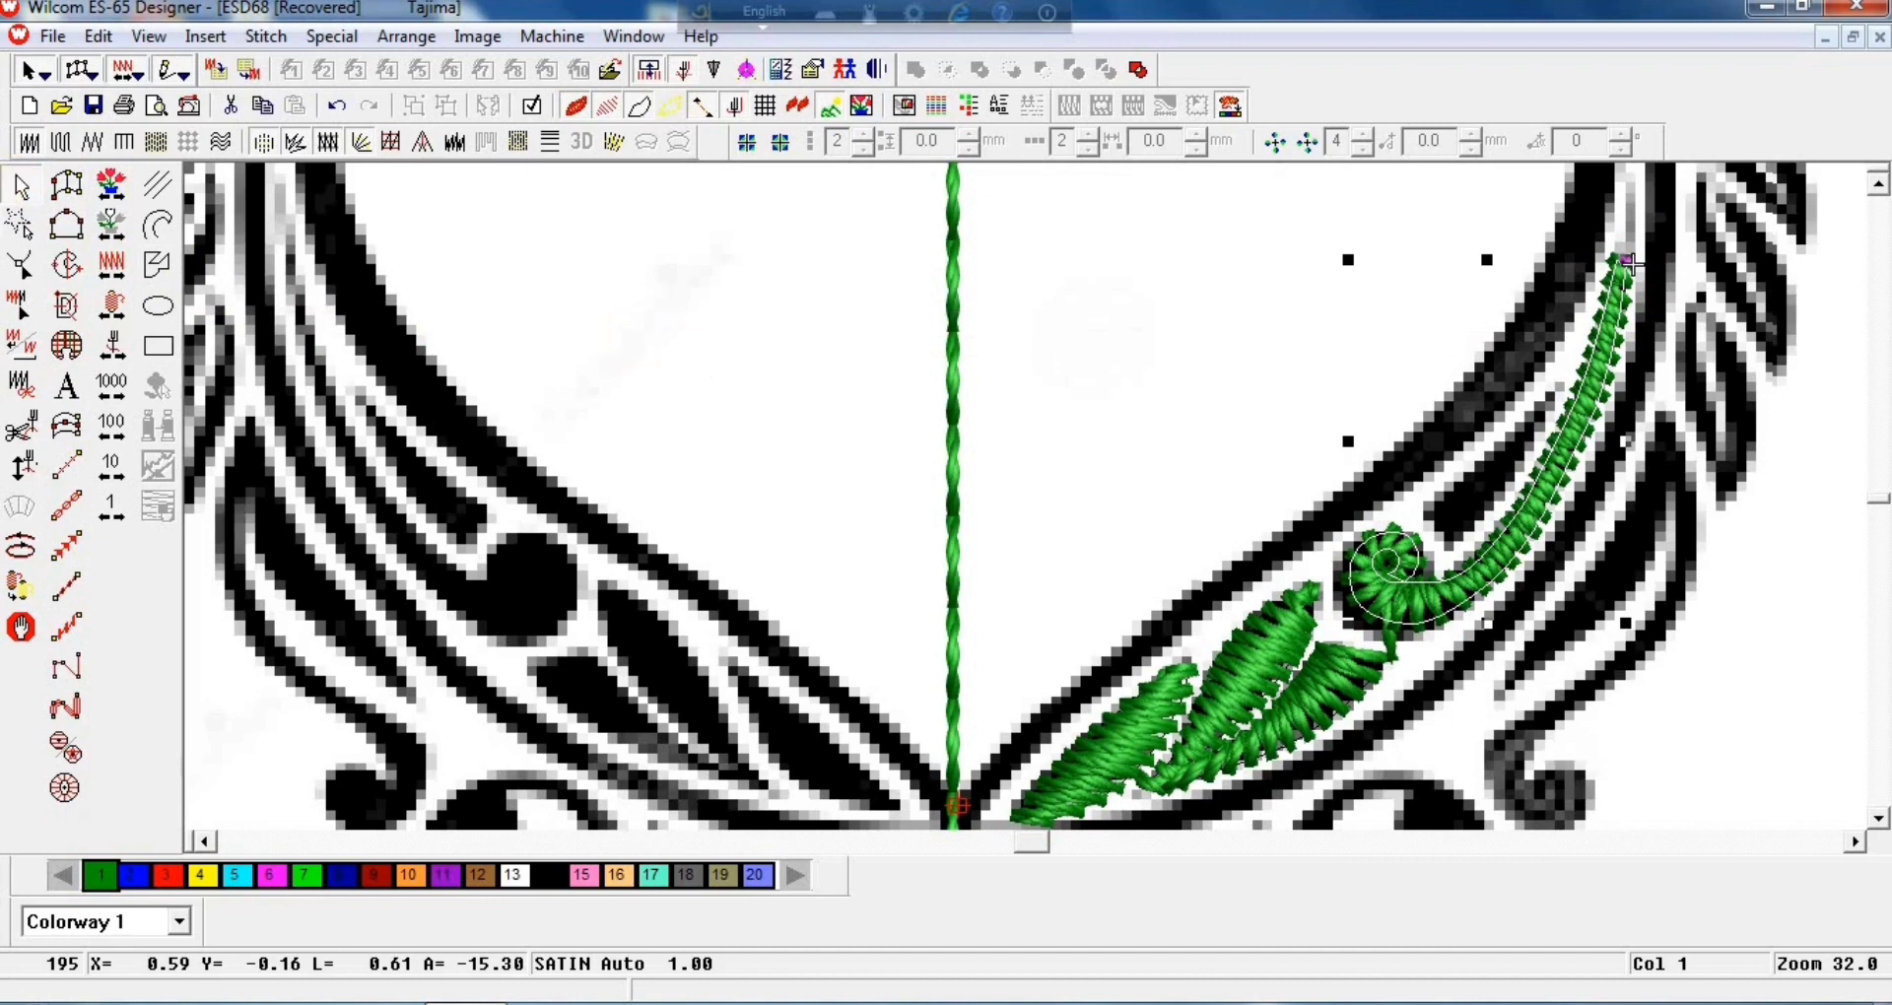
Step: Digitize the small leaf above the curl's tail as a satin column tapering to its upper tip
click(24, 264)
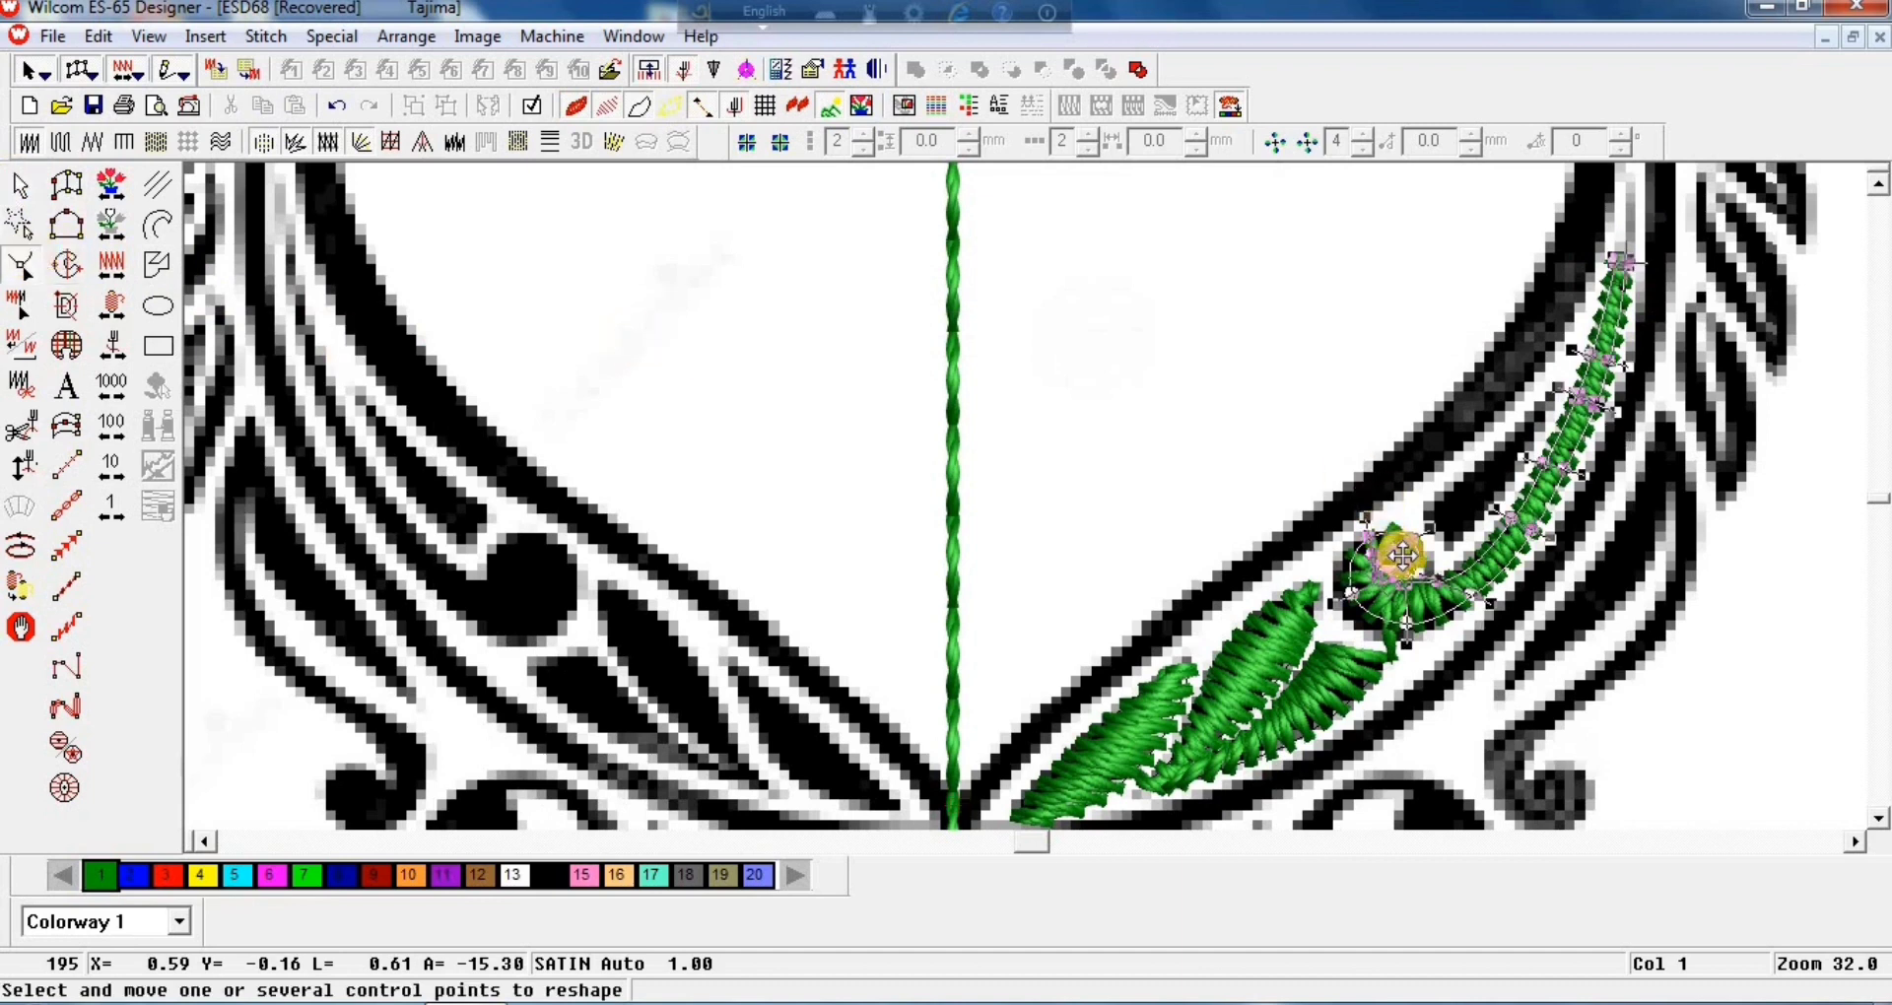
click(66, 190)
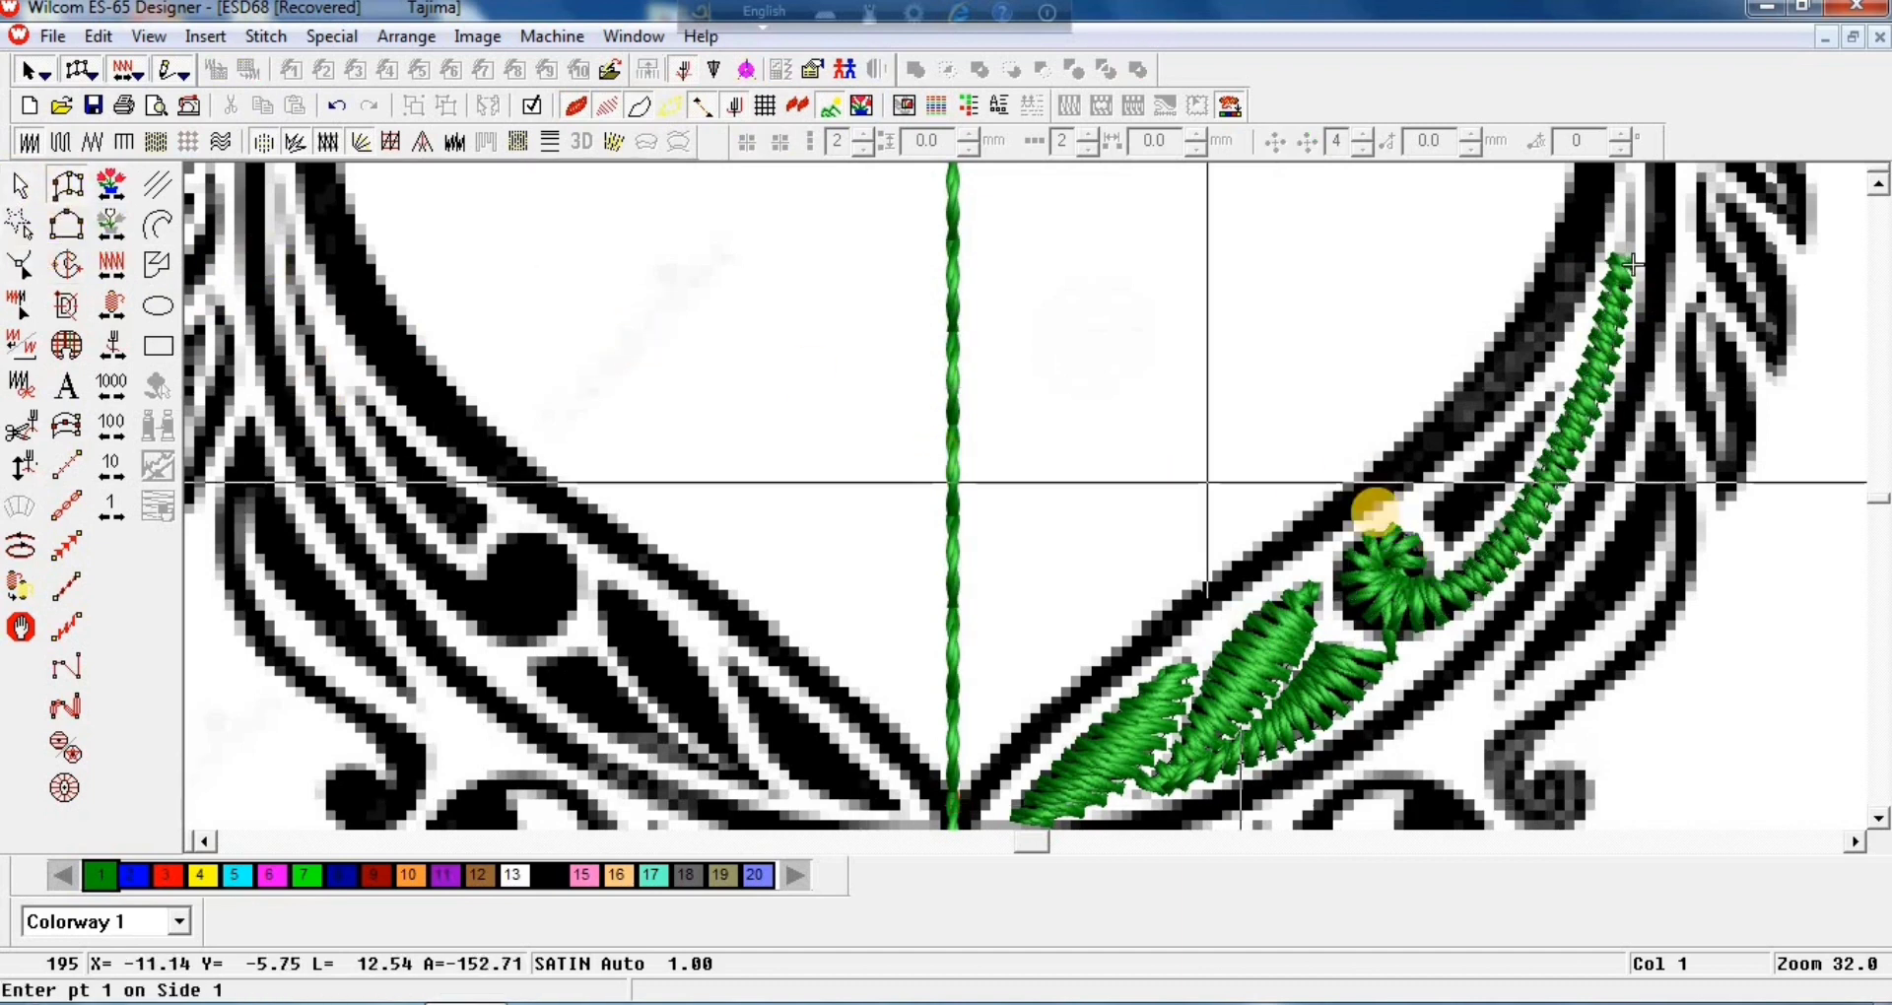
click(1449, 542)
click(1426, 506)
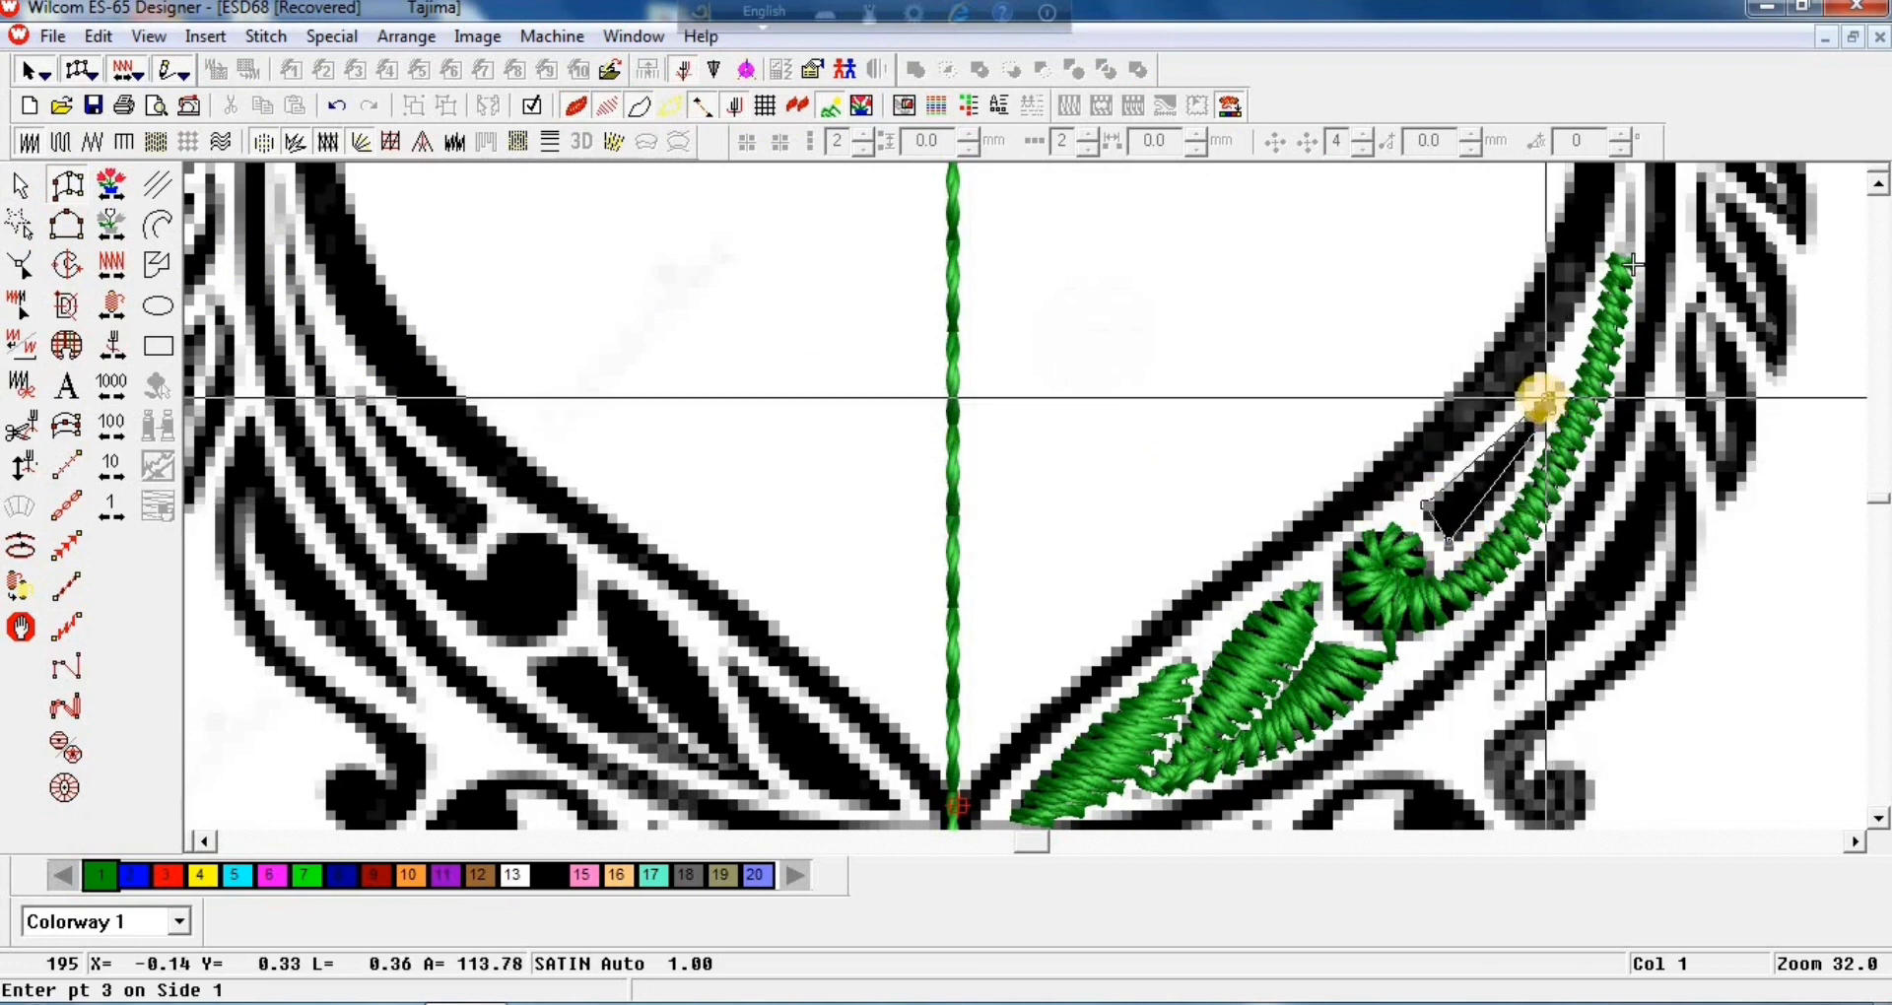
click(1540, 399)
key(Return)
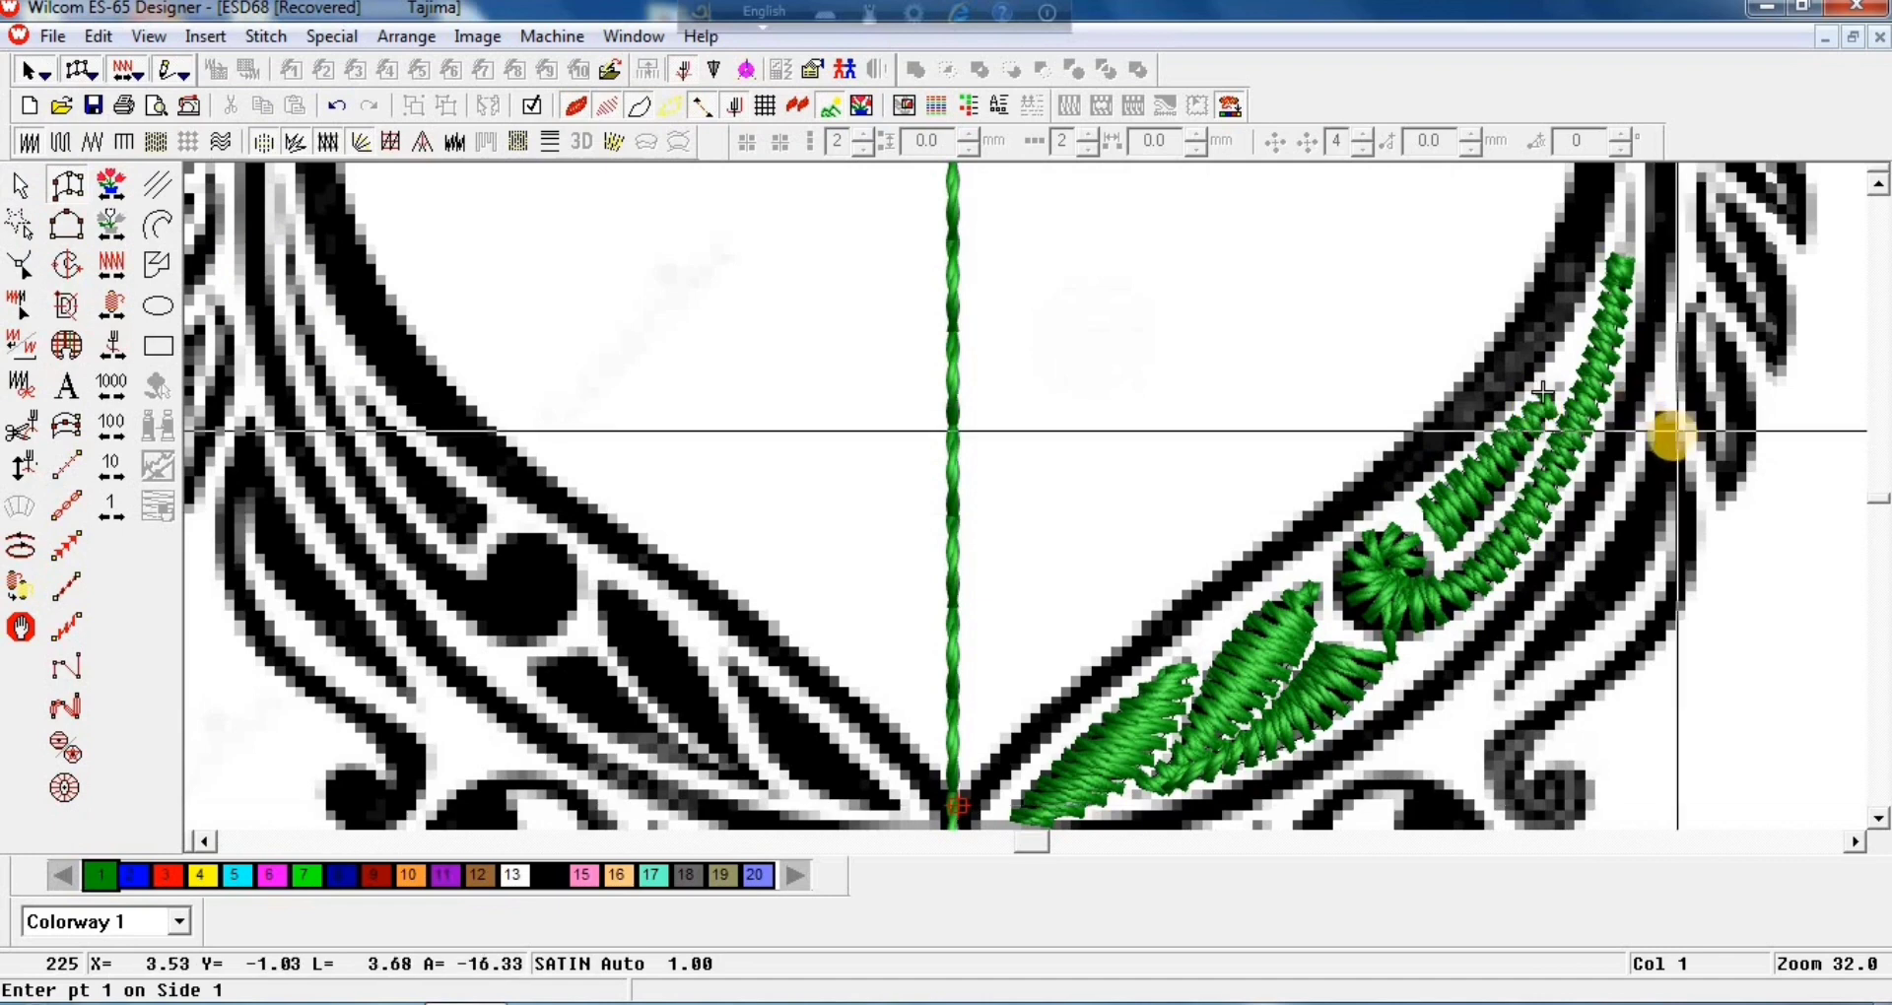
key(Escape)
Step: Digitize the outer border band as one satin column, from its upper end beside the feathers down around the curve to the centre line
scroll(264, 215, up, 3)
click(71, 184)
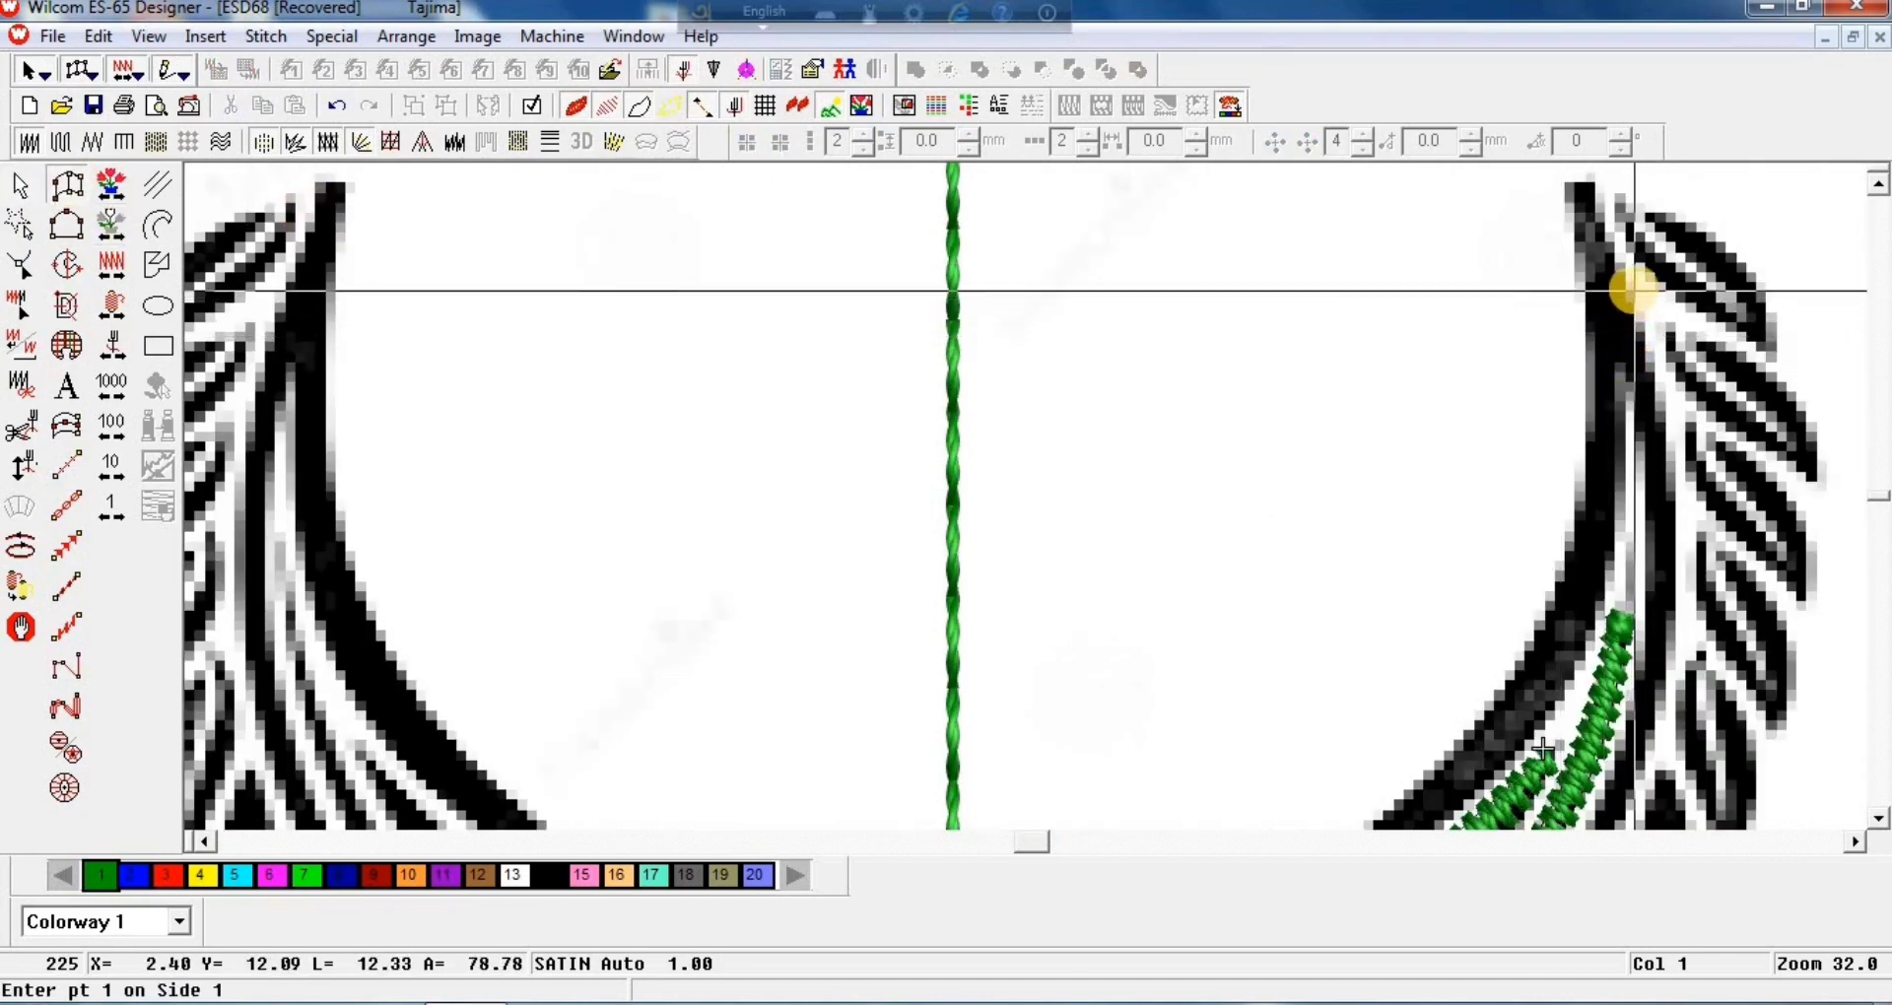
click(1631, 290)
click(1616, 313)
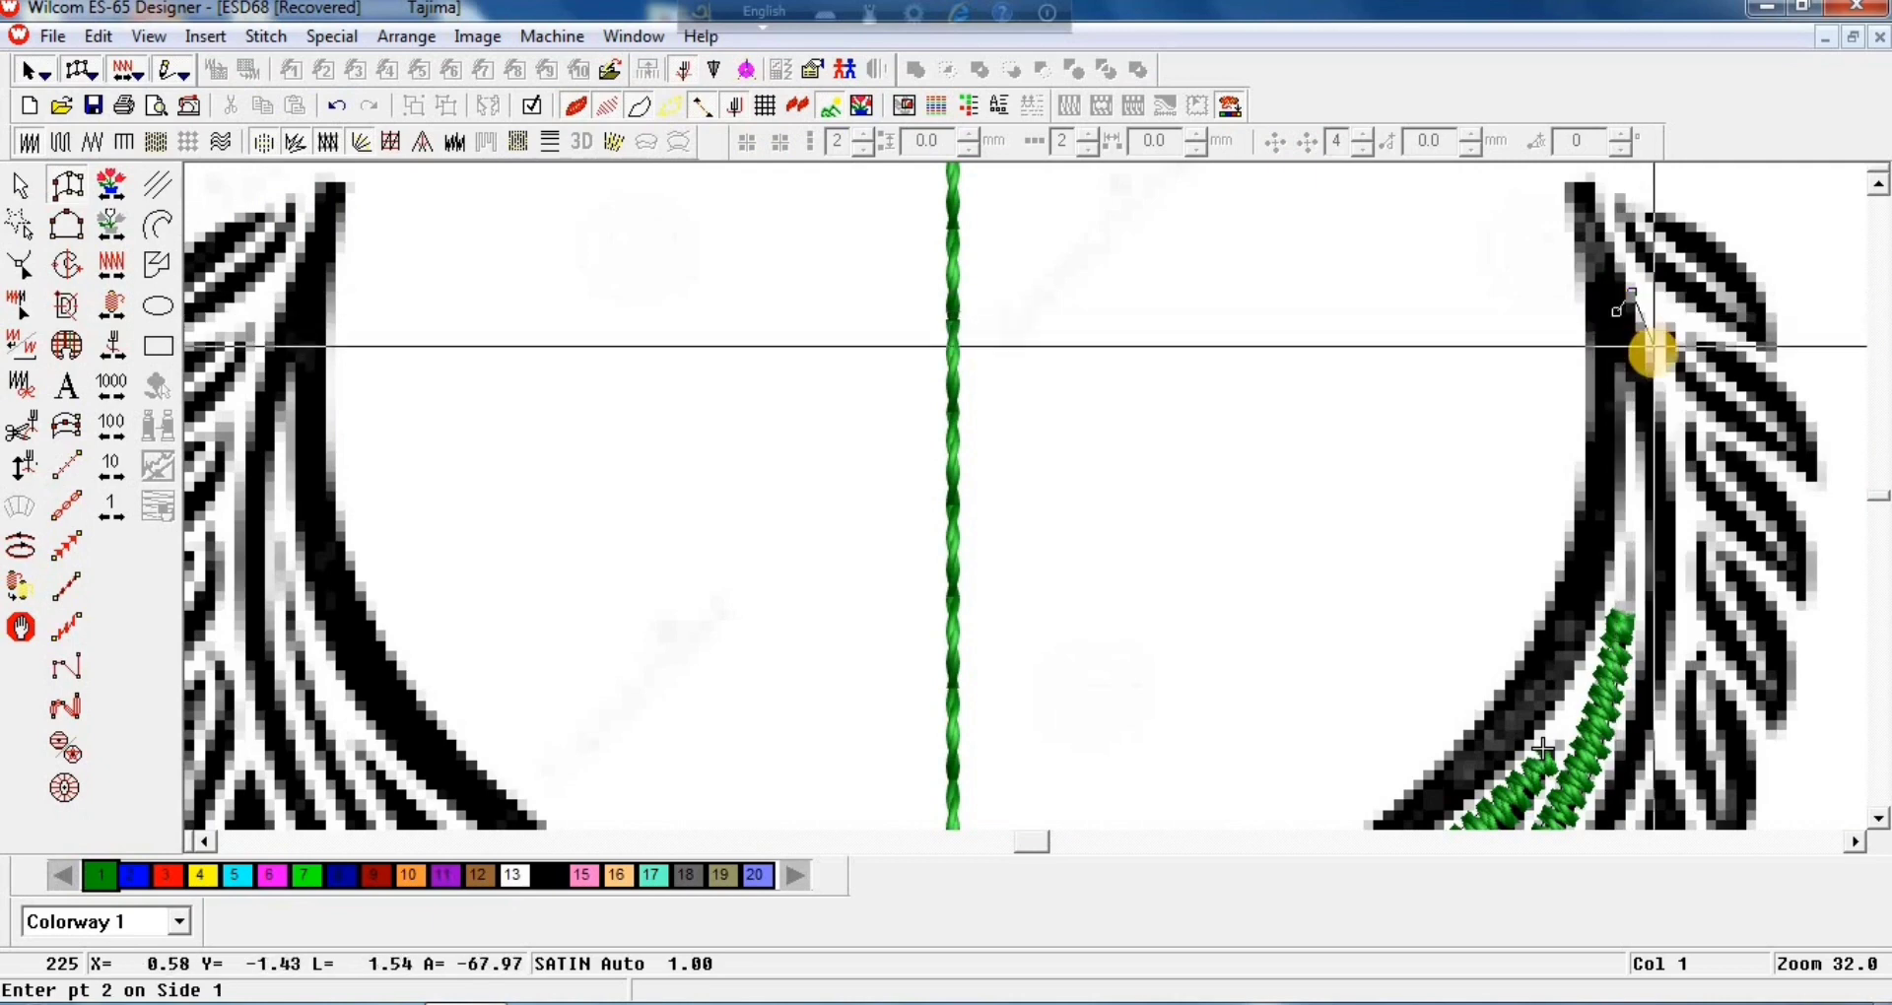
click(1655, 362)
click(1630, 373)
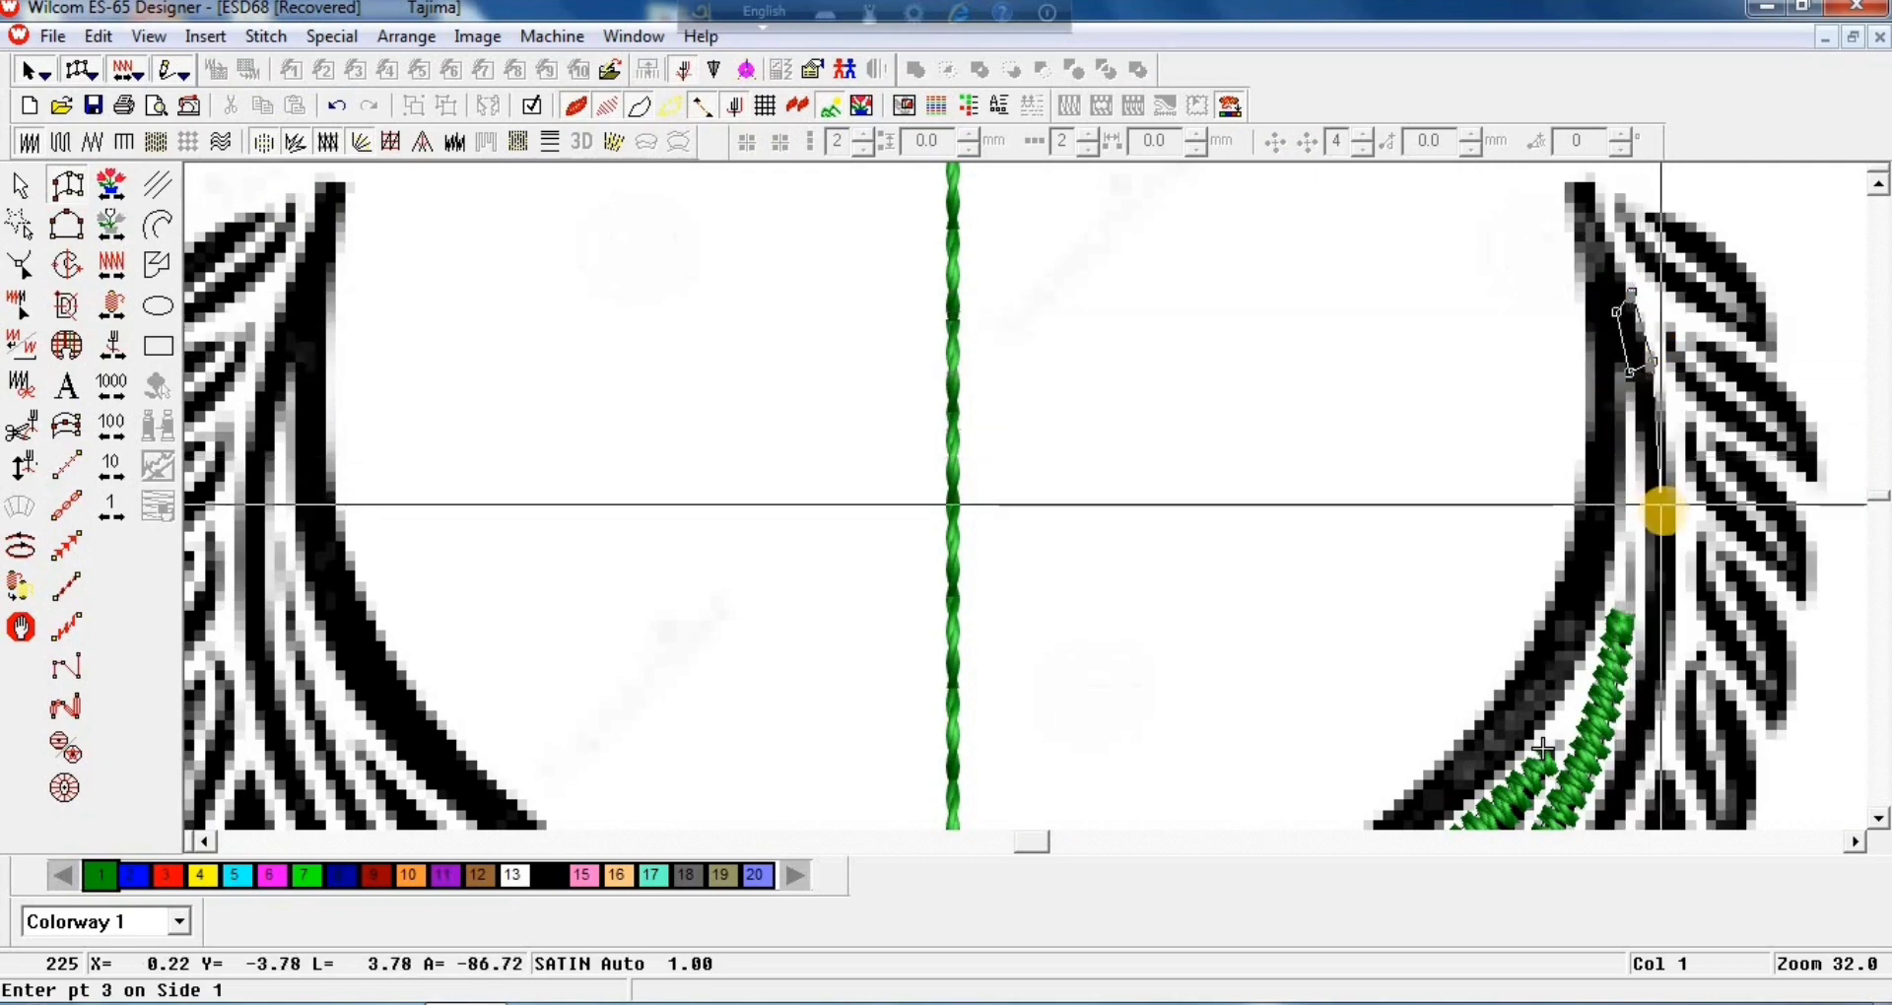
click(1677, 487)
click(1653, 487)
click(1669, 595)
click(1646, 595)
scroll(1646, 638, down, 1)
click(1655, 564)
click(1629, 563)
click(1585, 719)
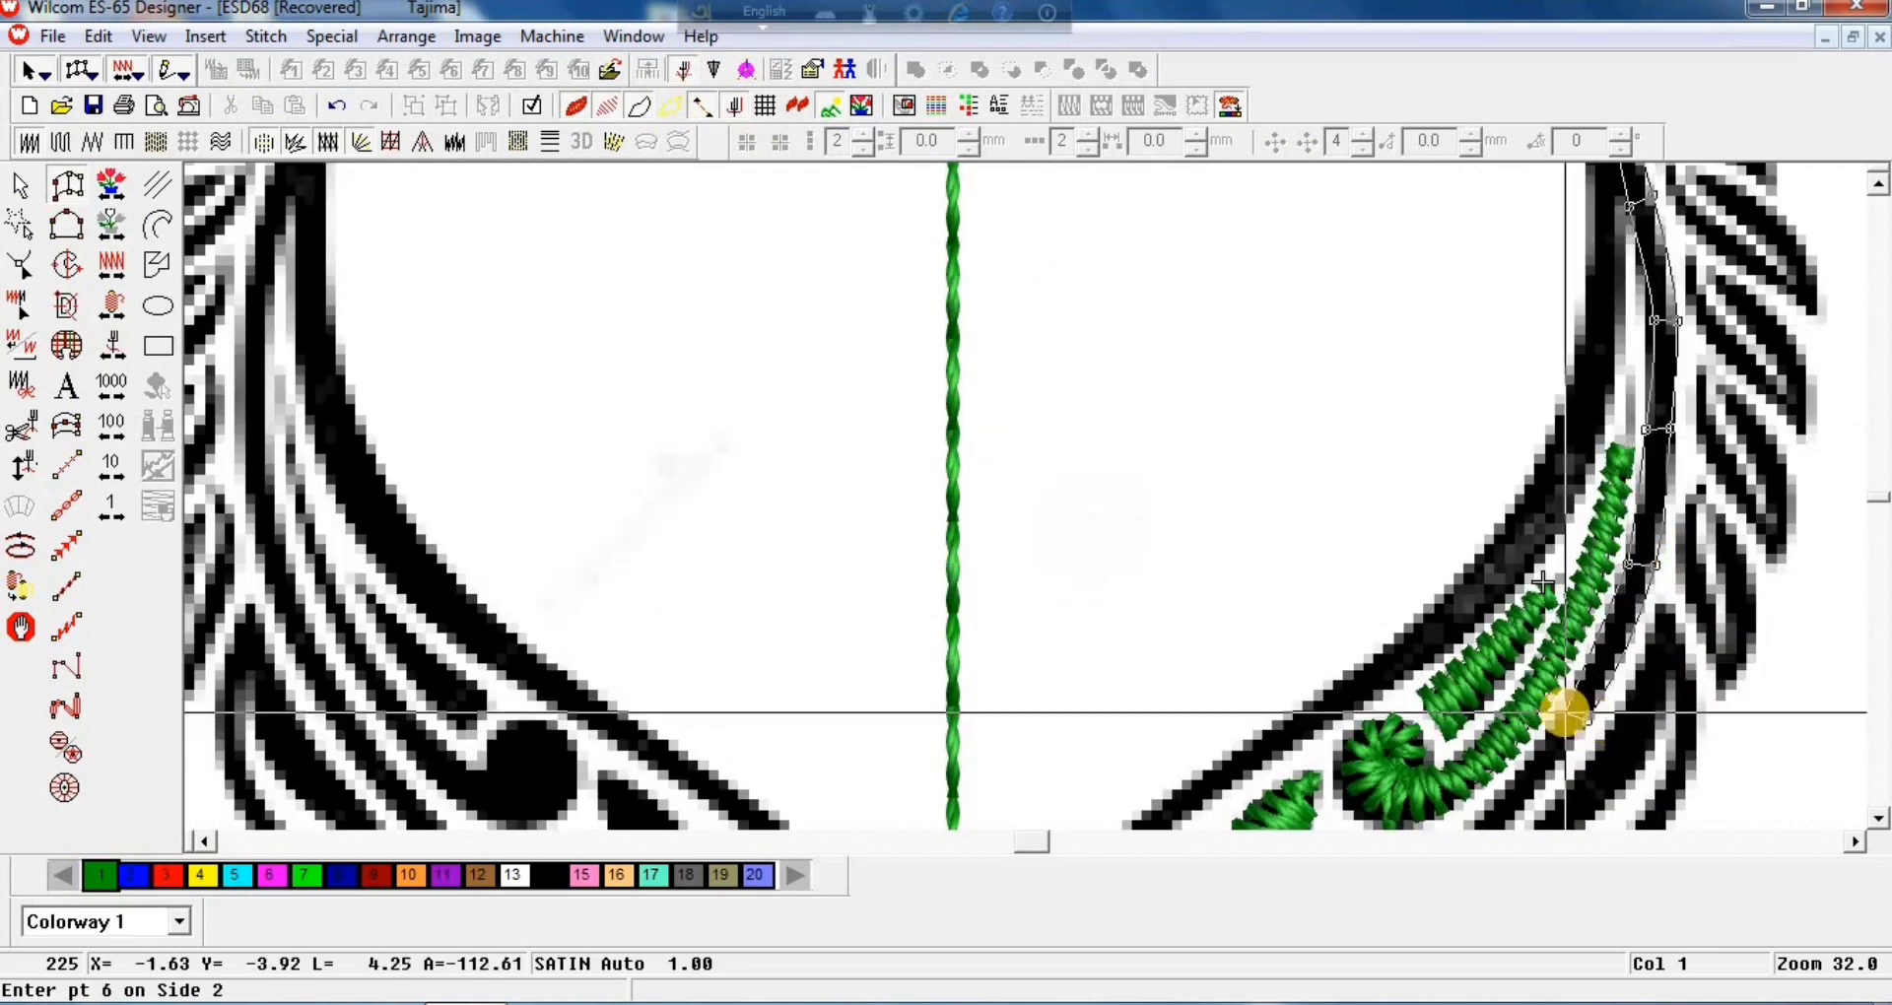
click(1564, 710)
click(1271, 656)
click(1250, 652)
click(1187, 741)
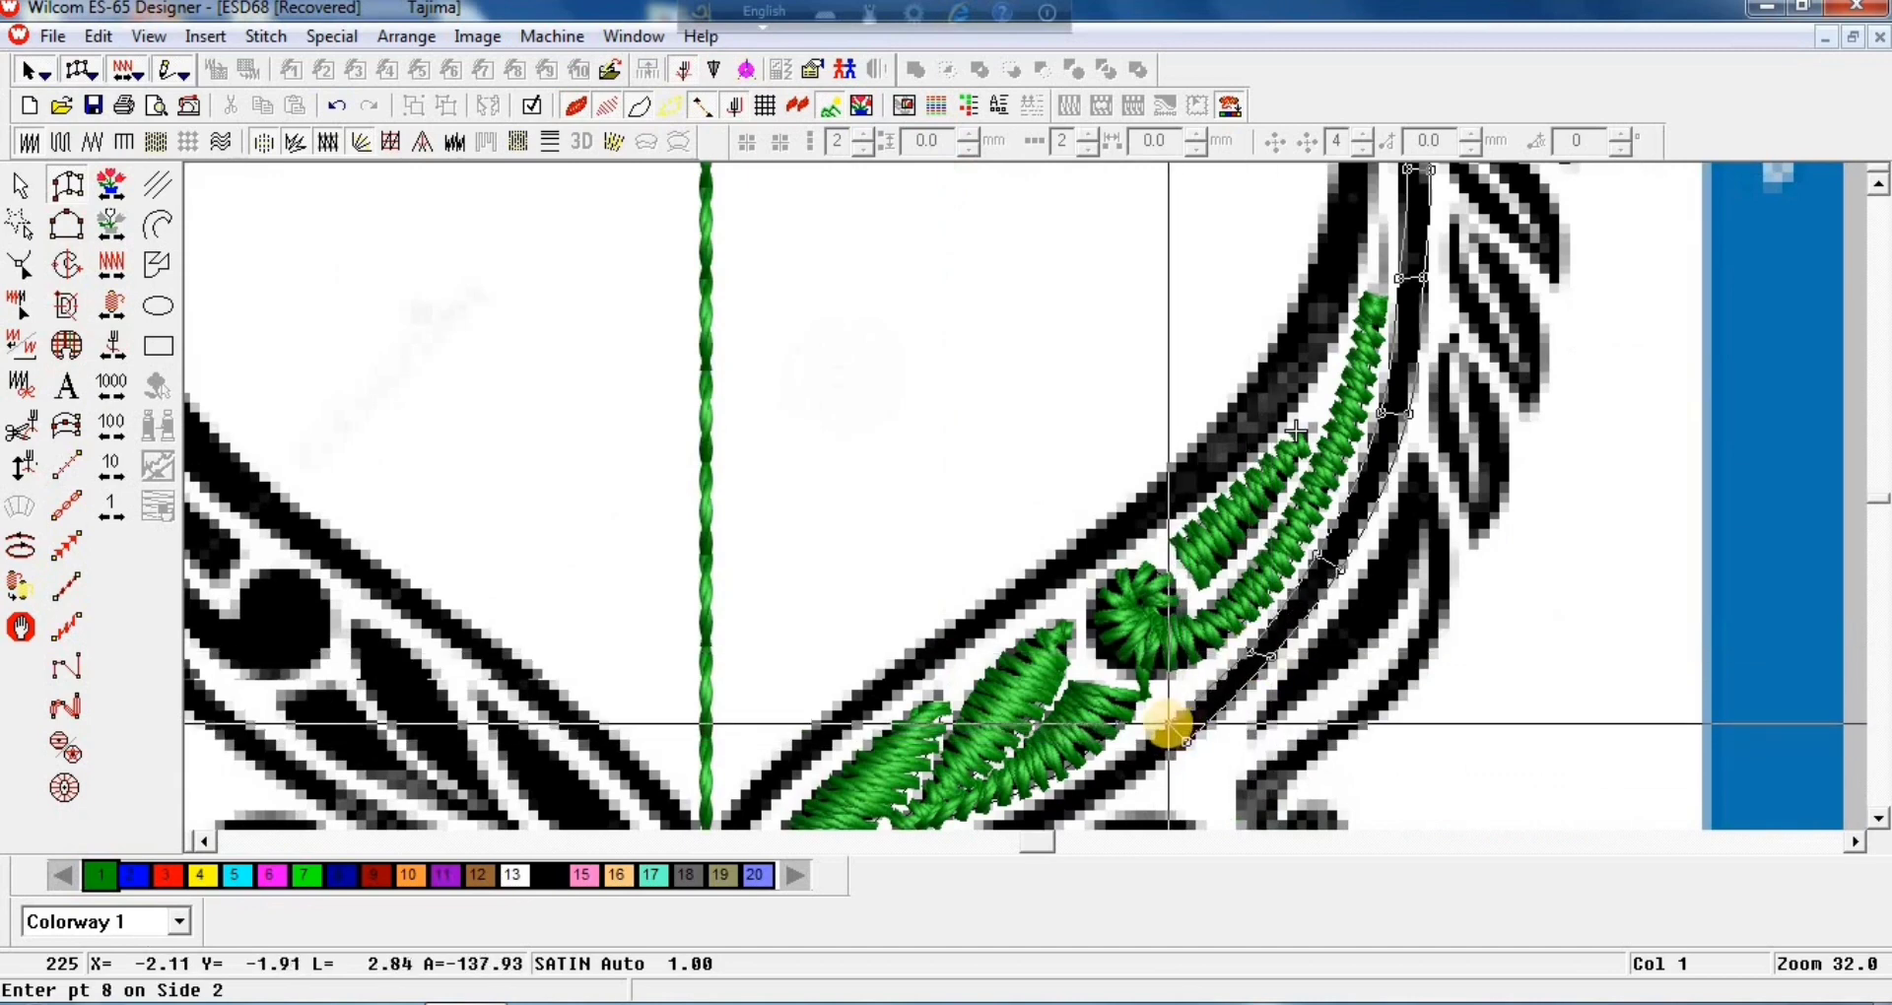
click(1171, 725)
scroll(1169, 724, down, 3)
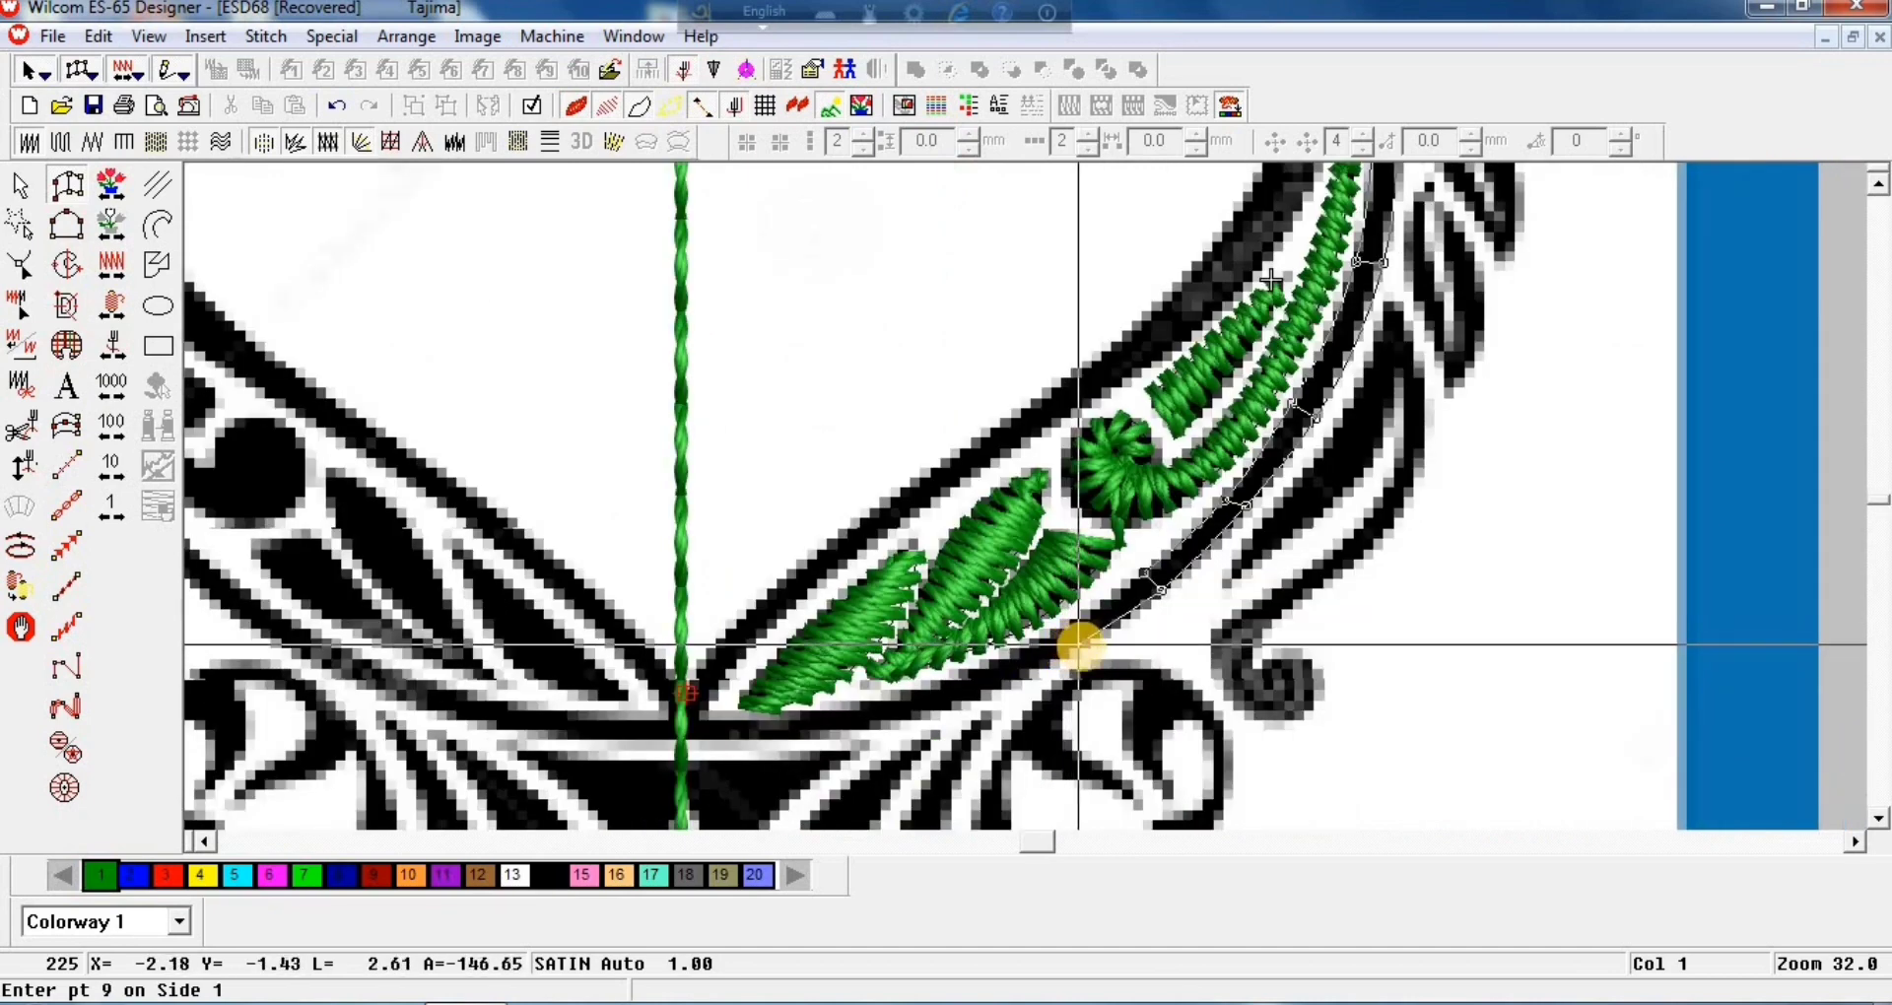
click(1077, 624)
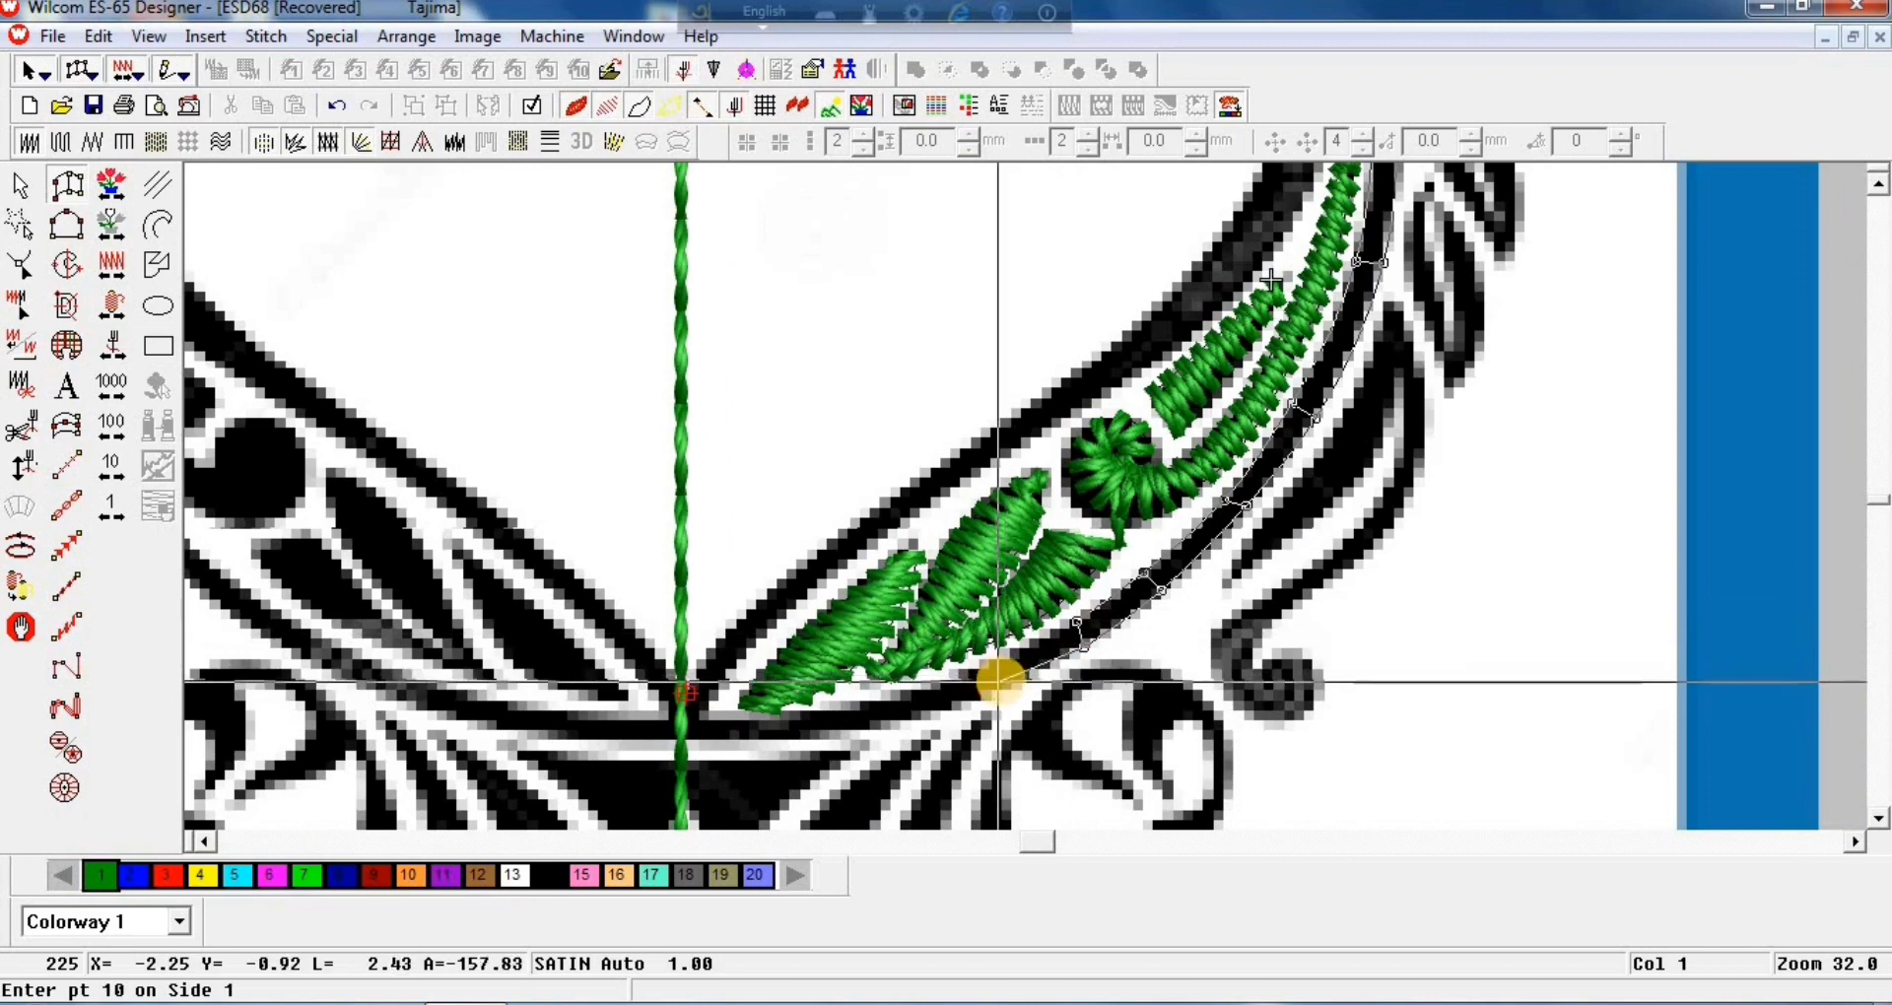
click(1004, 681)
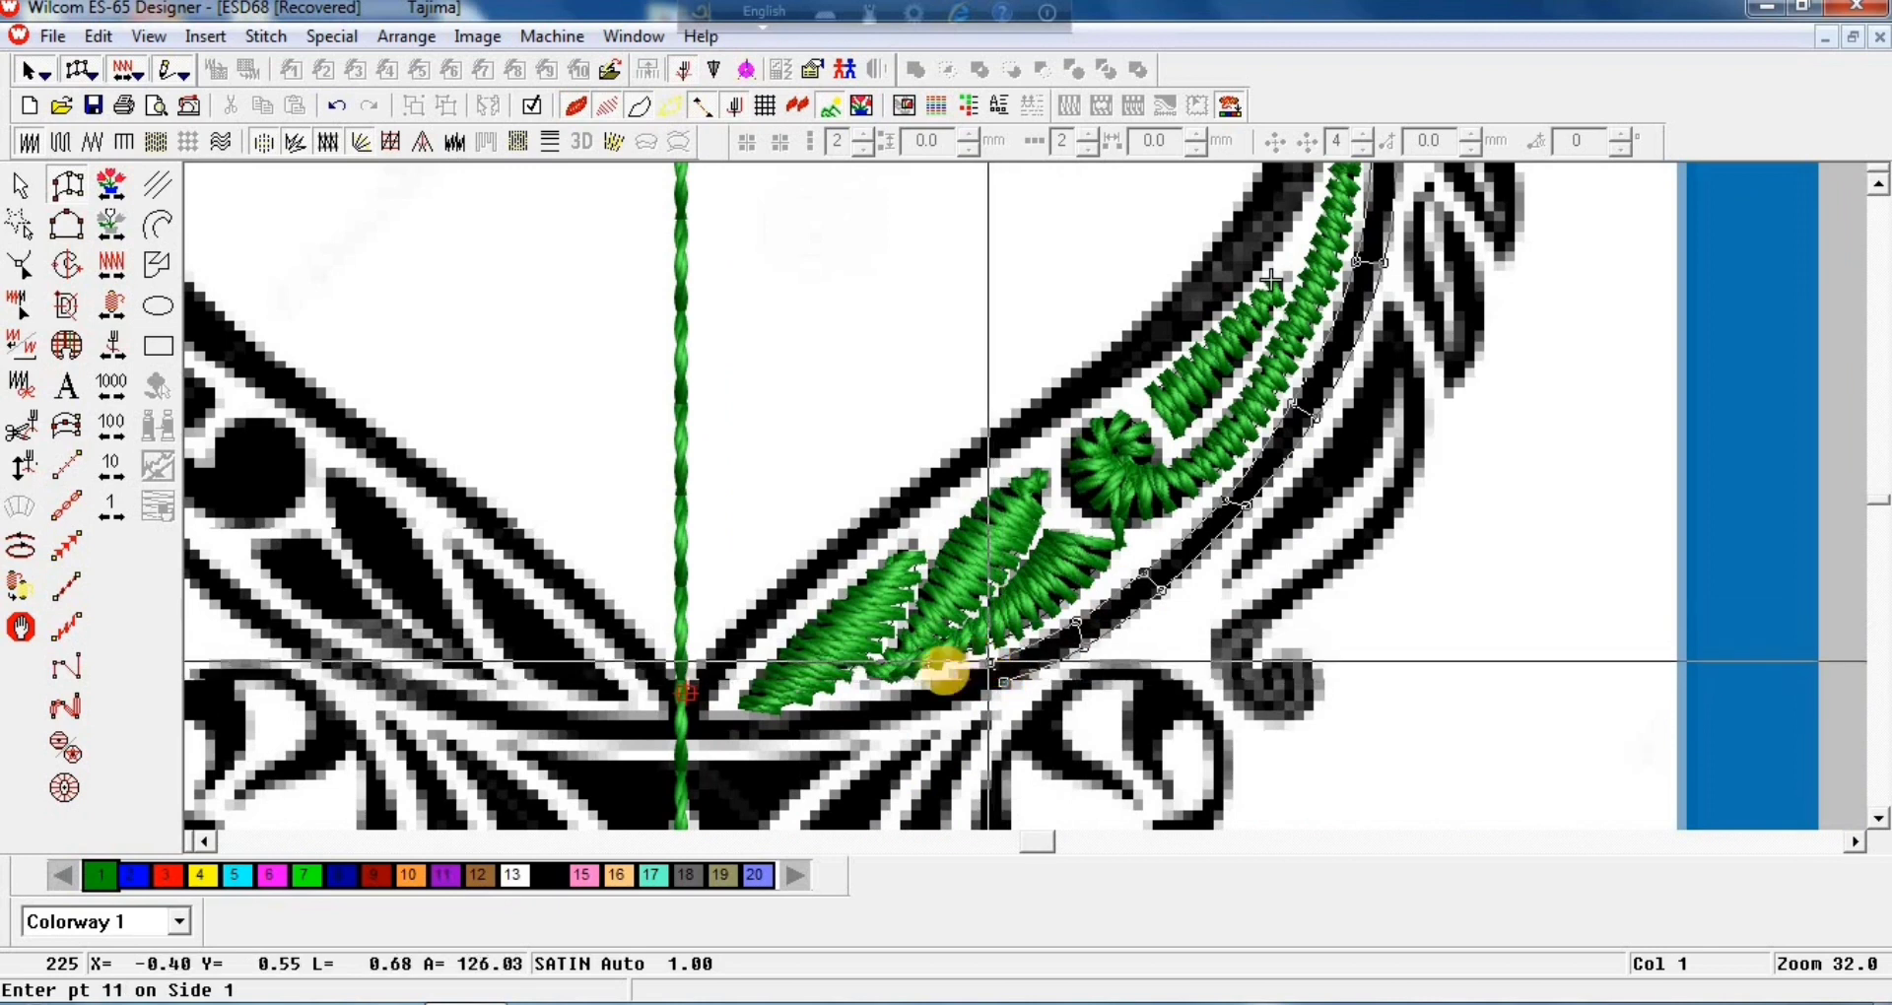
click(913, 720)
click(909, 696)
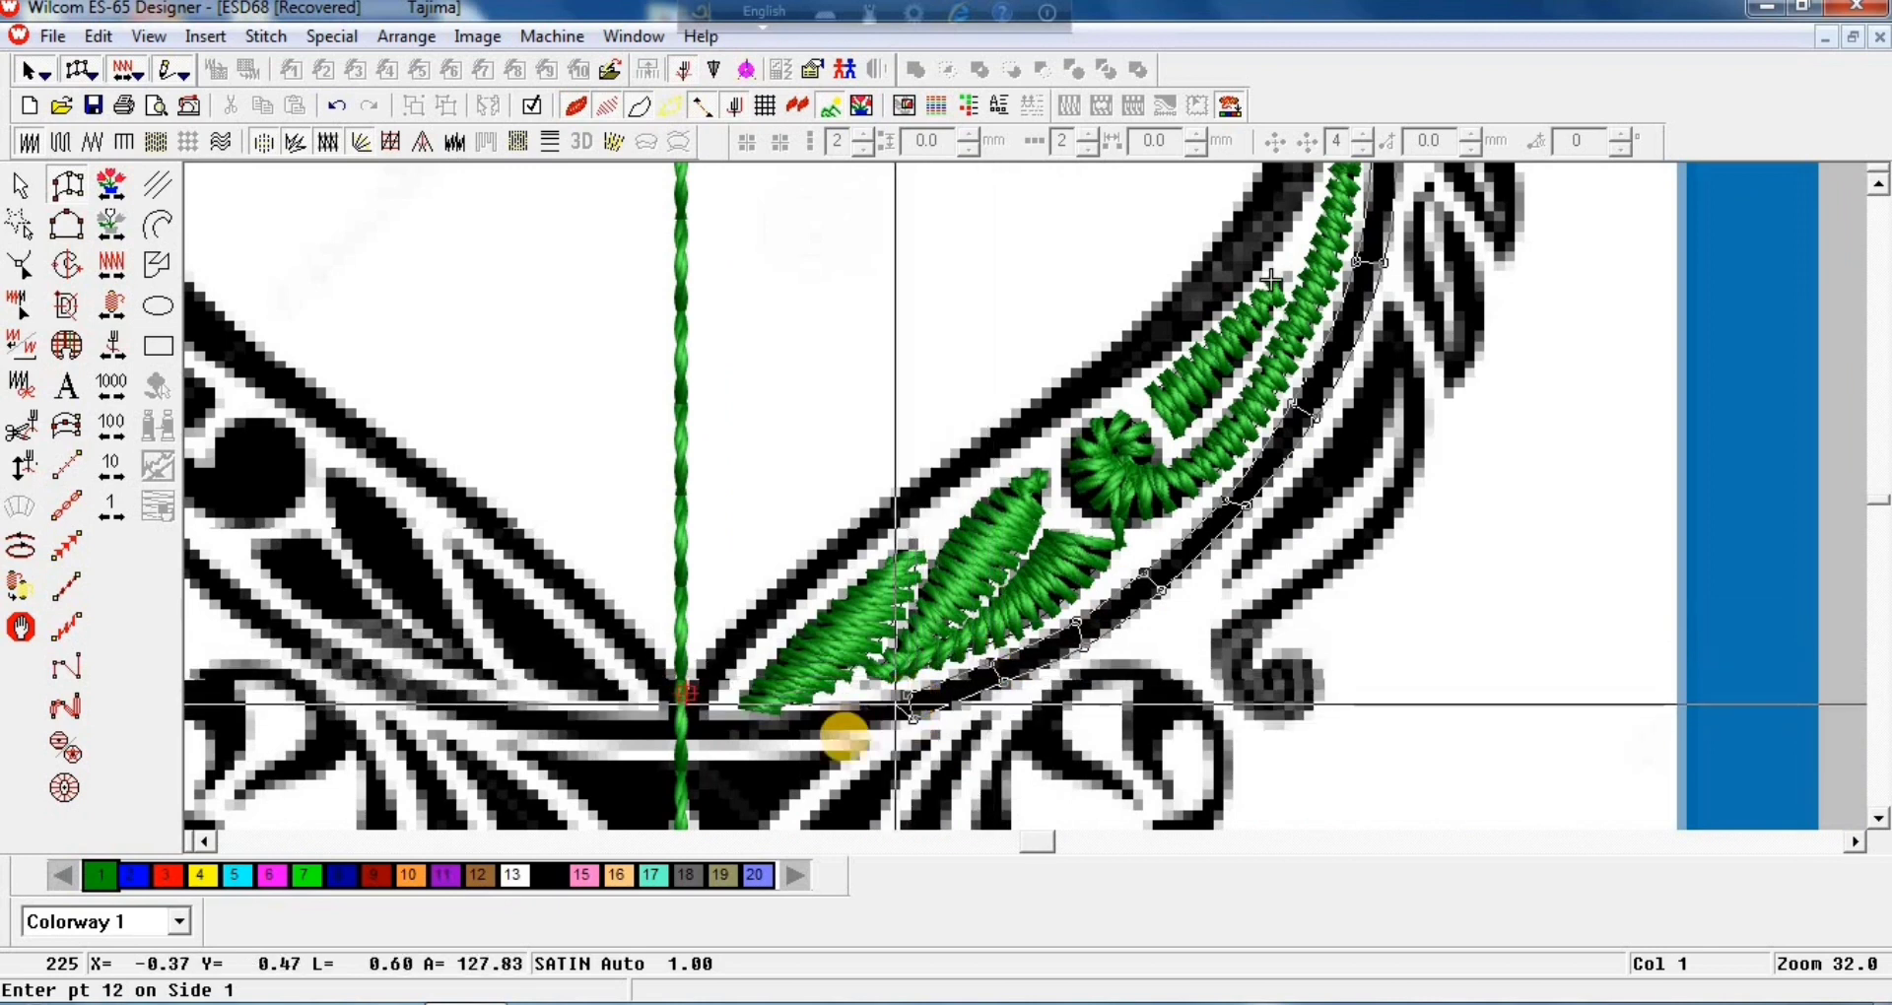
click(795, 737)
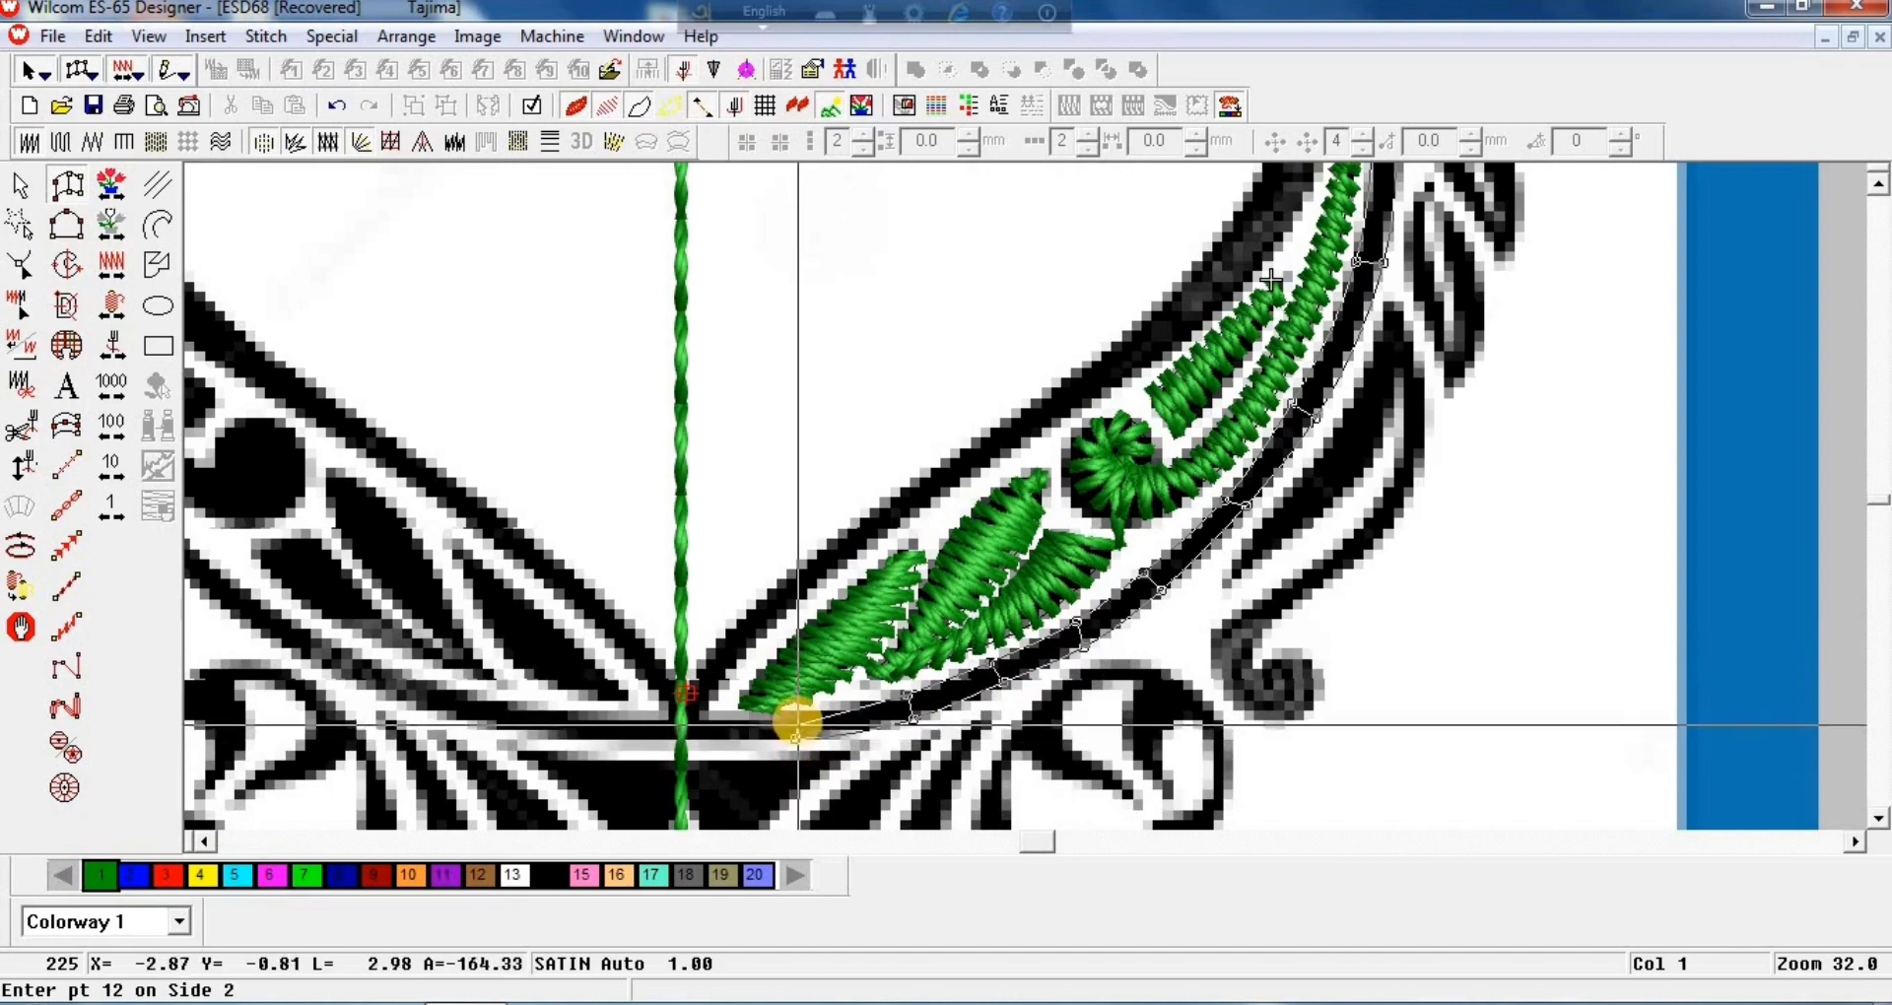
click(796, 712)
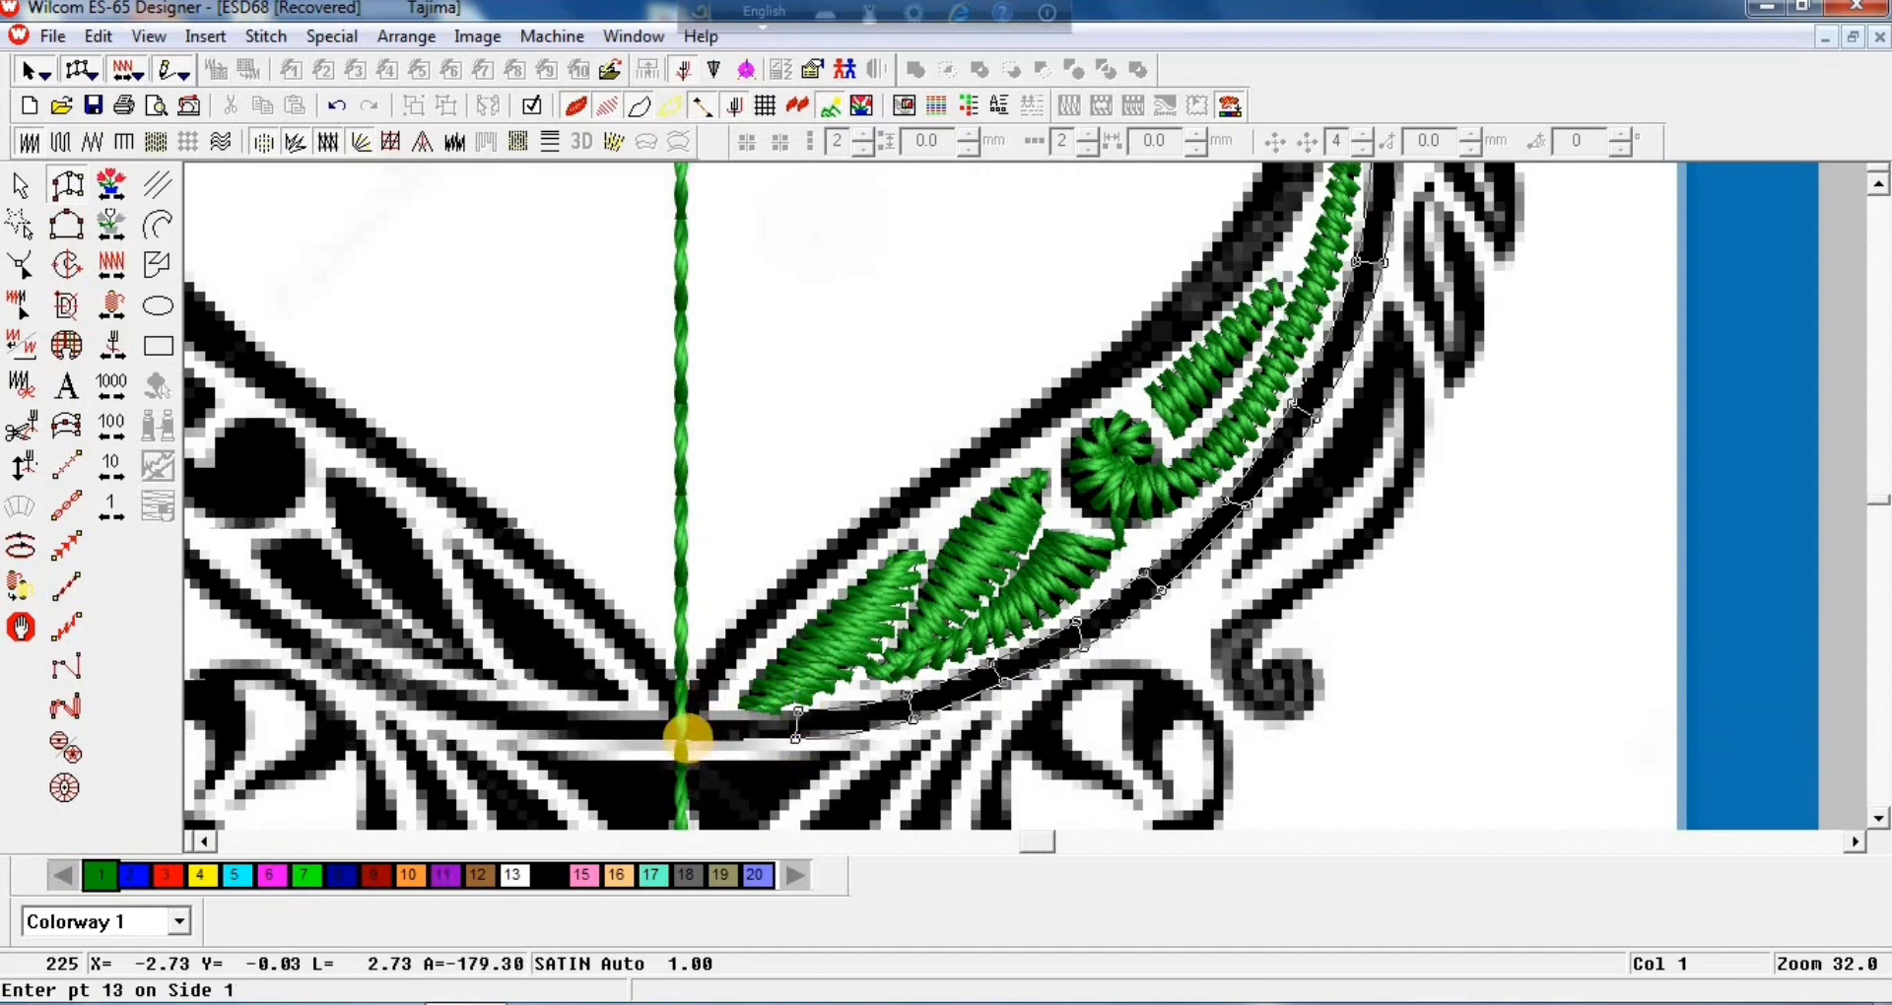
key(Return)
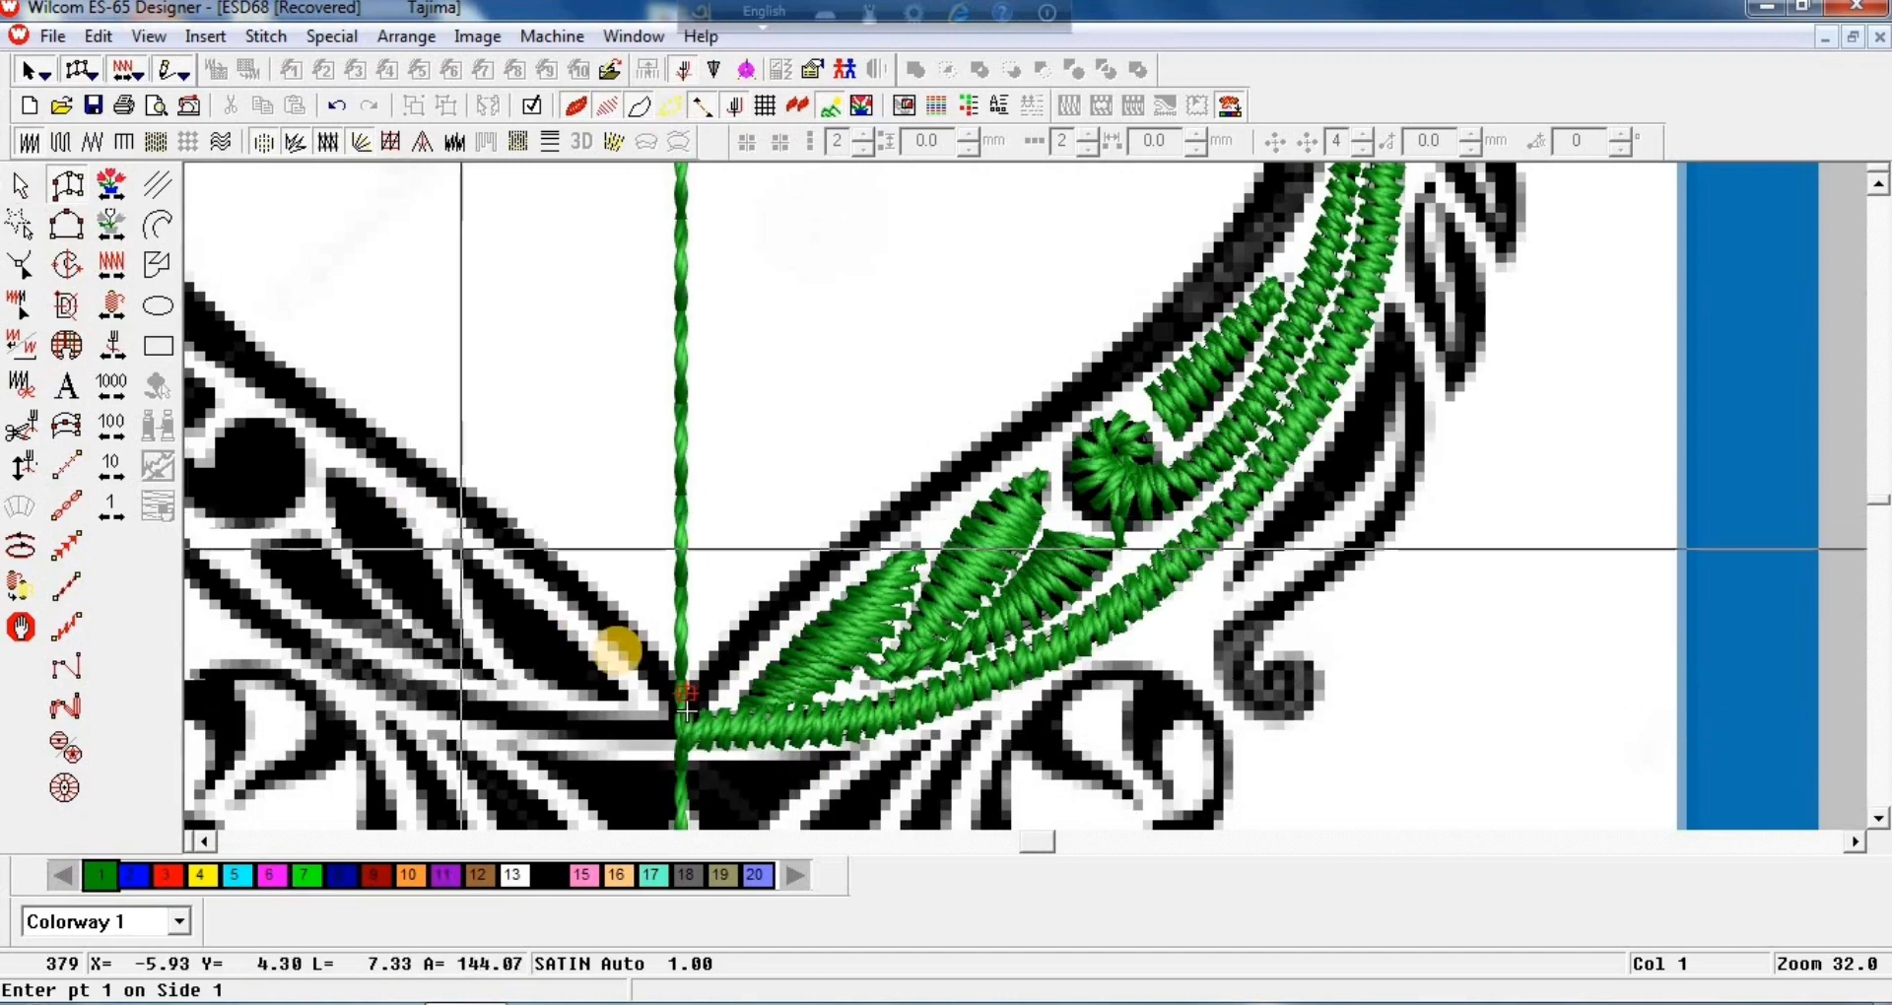
Step: Digitize the inner neckline band as one satin column, from the centre line up along the curve to its top end
click(701, 712)
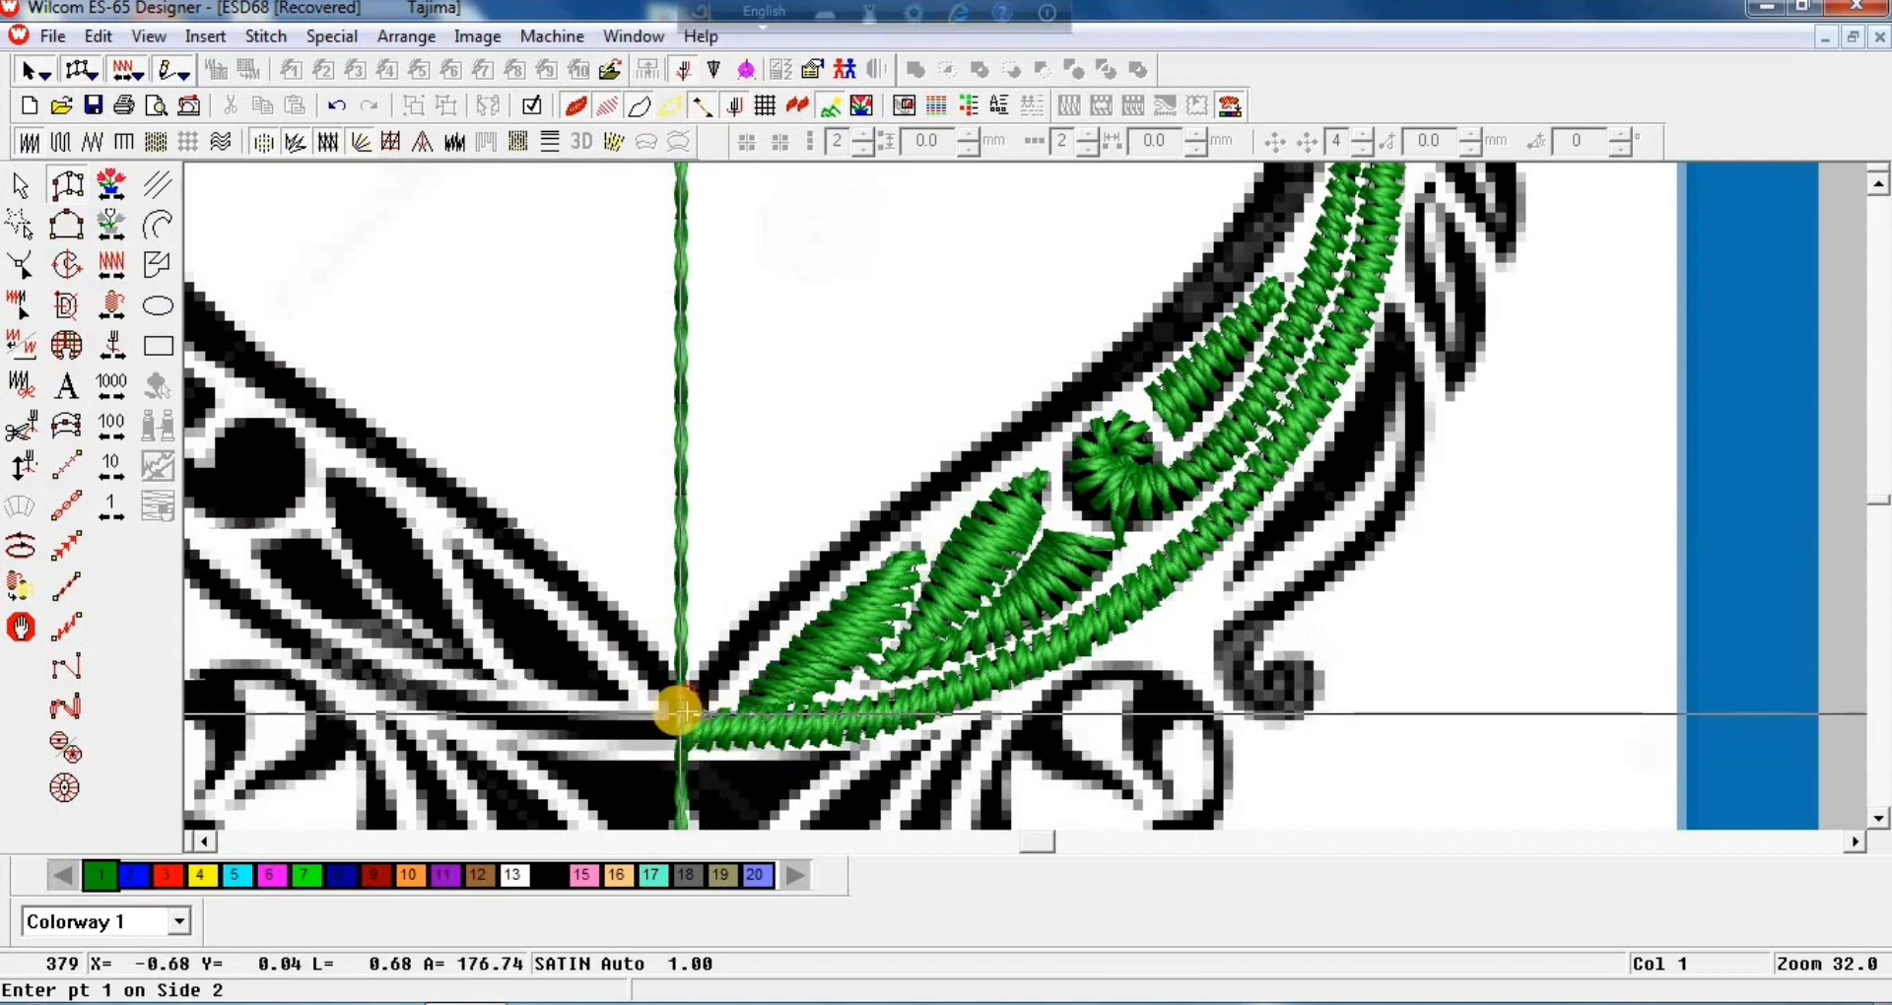
click(688, 693)
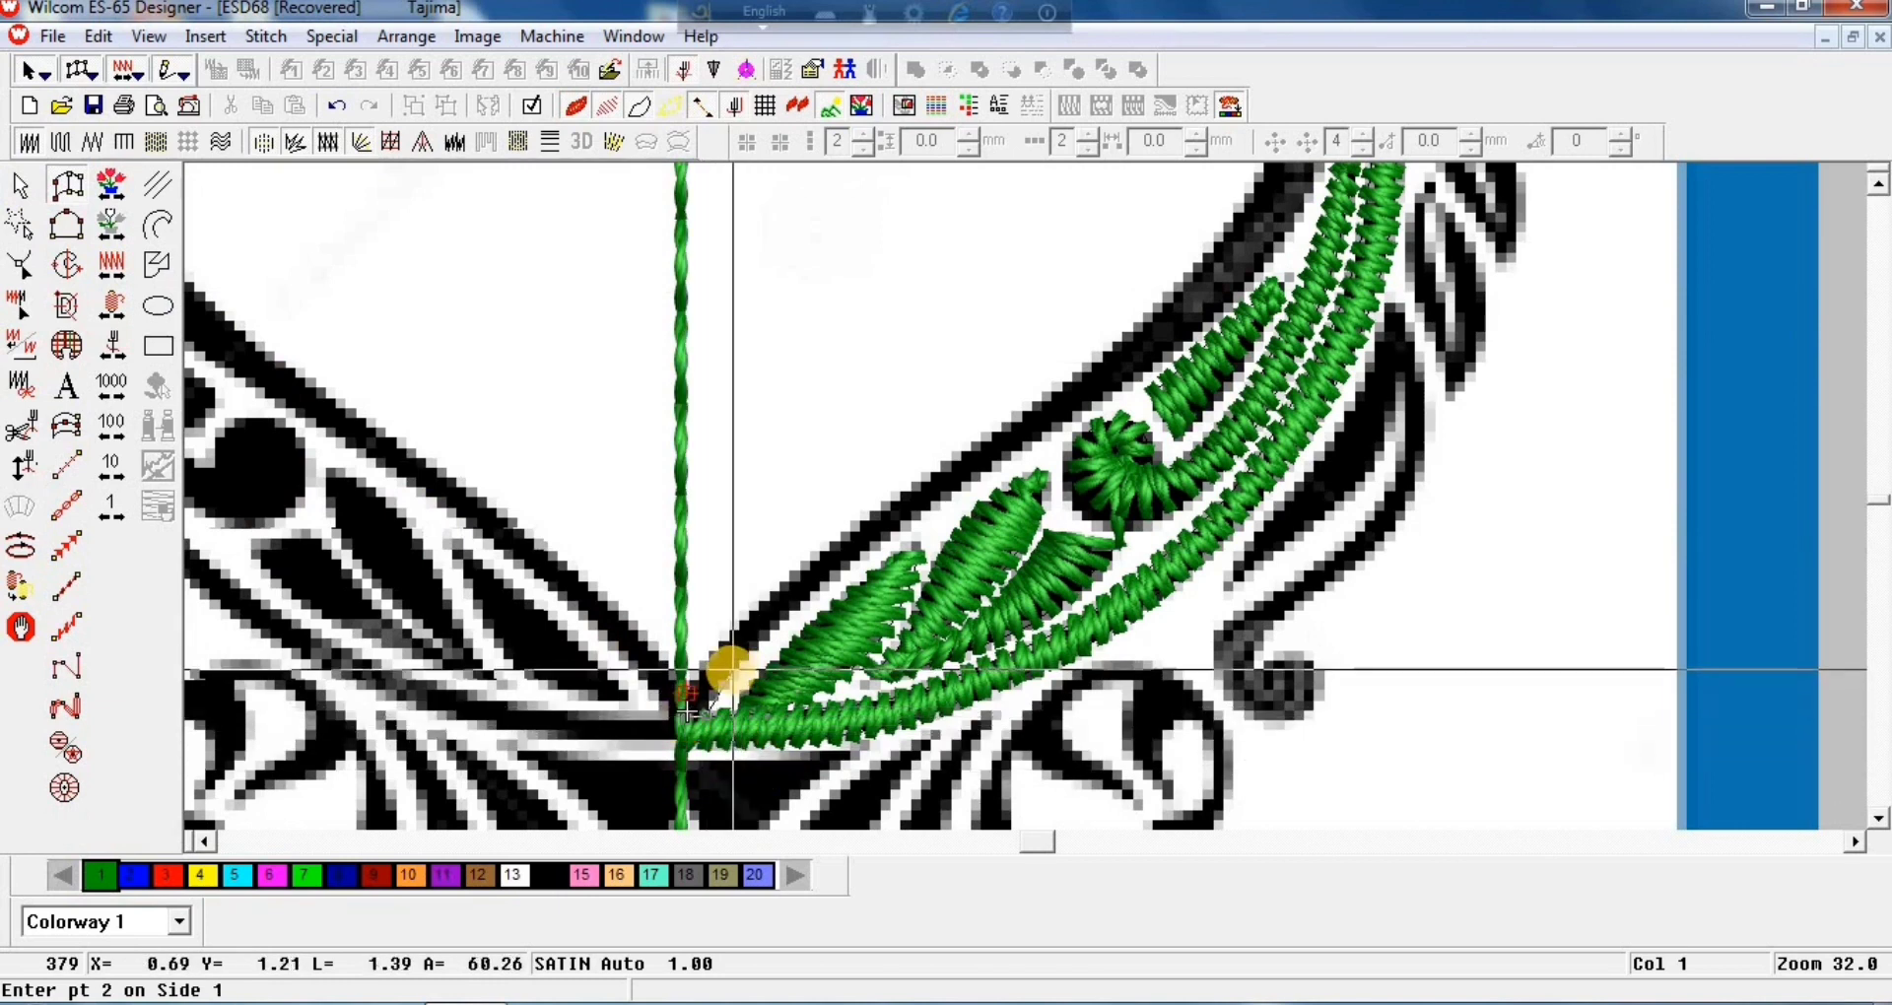
click(716, 653)
click(732, 671)
click(809, 581)
click(816, 591)
right_click(939, 473)
right_click(947, 497)
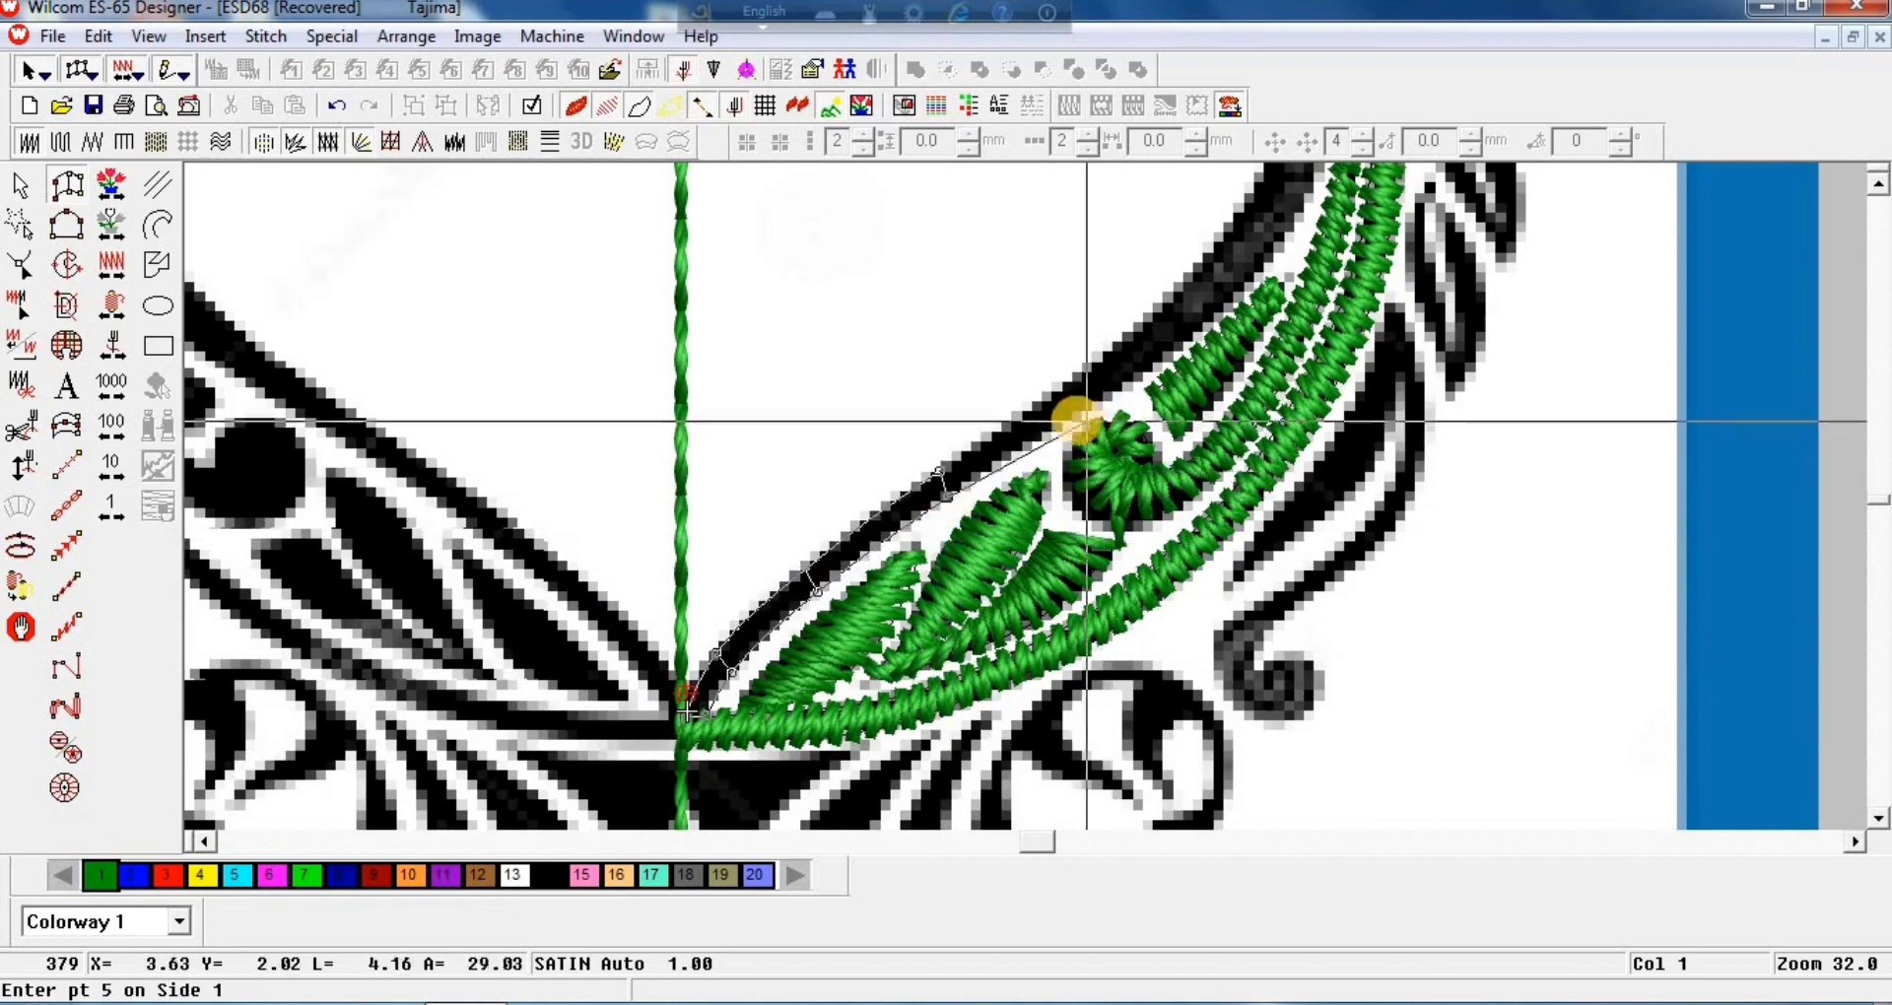
right_click(1064, 394)
right_click(1074, 416)
right_click(1198, 270)
right_click(1224, 308)
right_click(1139, 311)
right_click(1184, 325)
click(1122, 295)
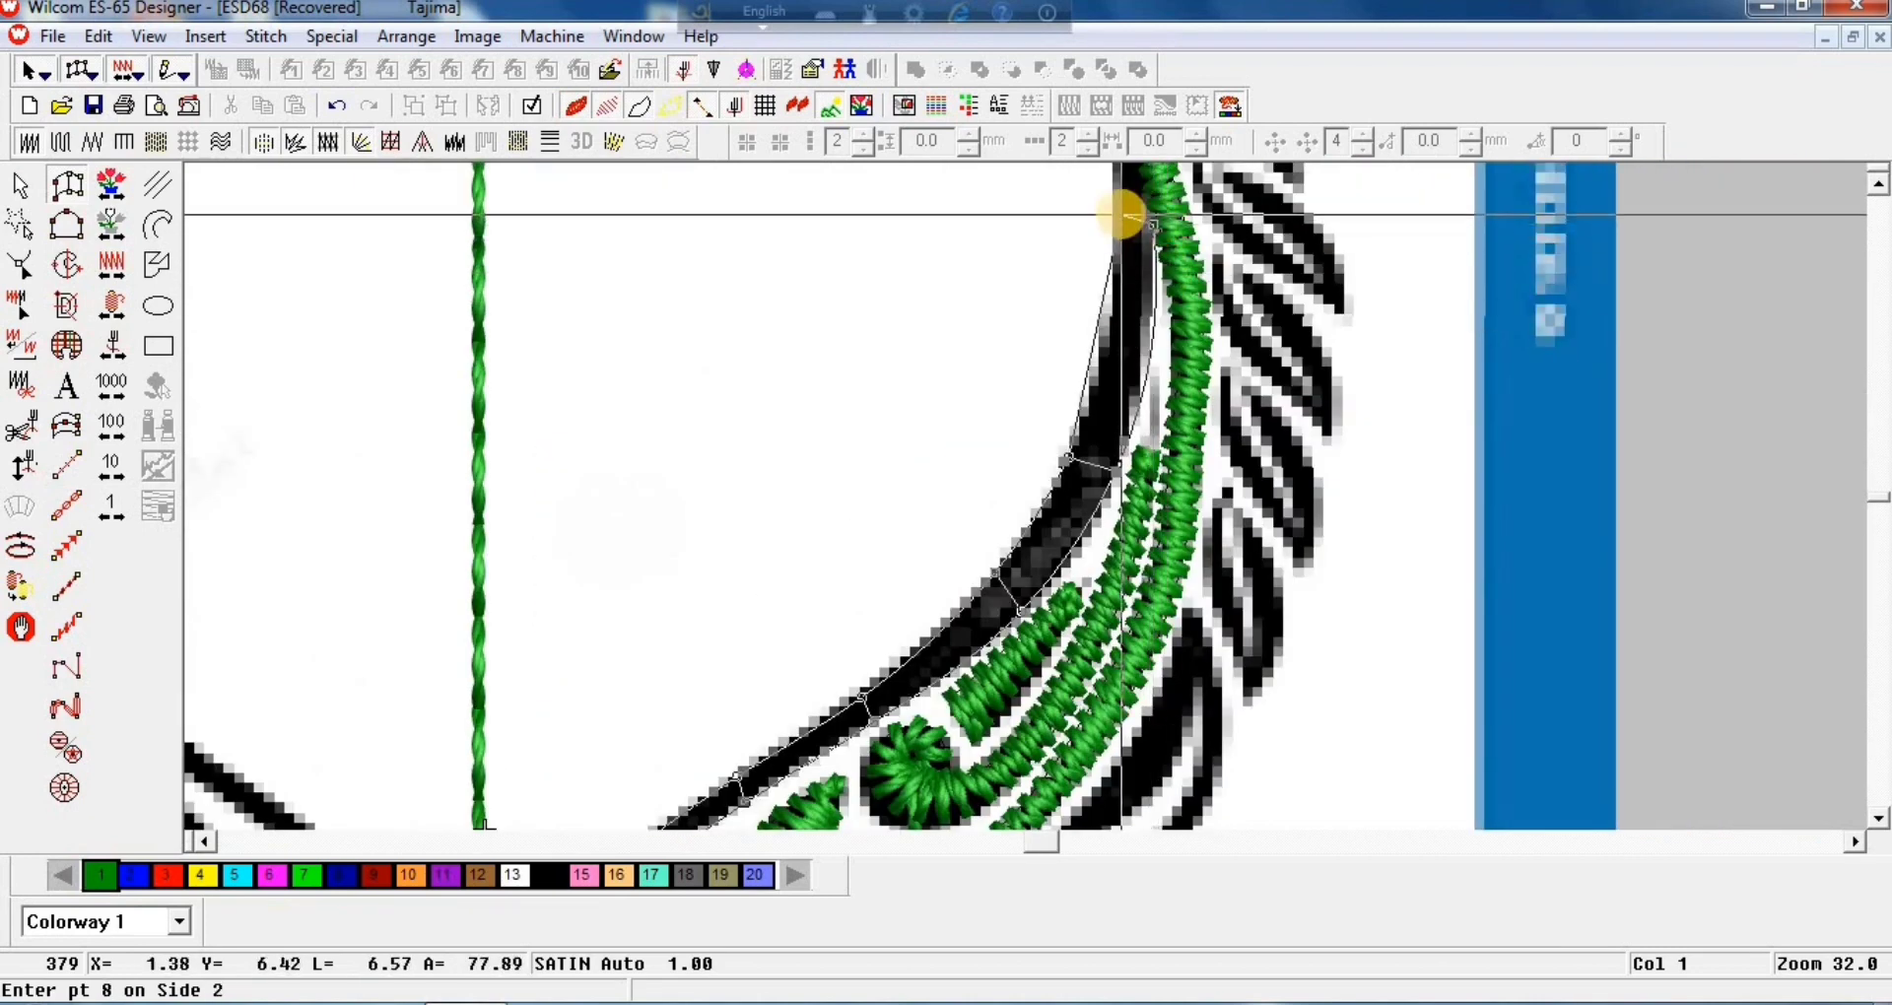
click(1123, 192)
click(1074, 412)
click(1059, 340)
click(1034, 330)
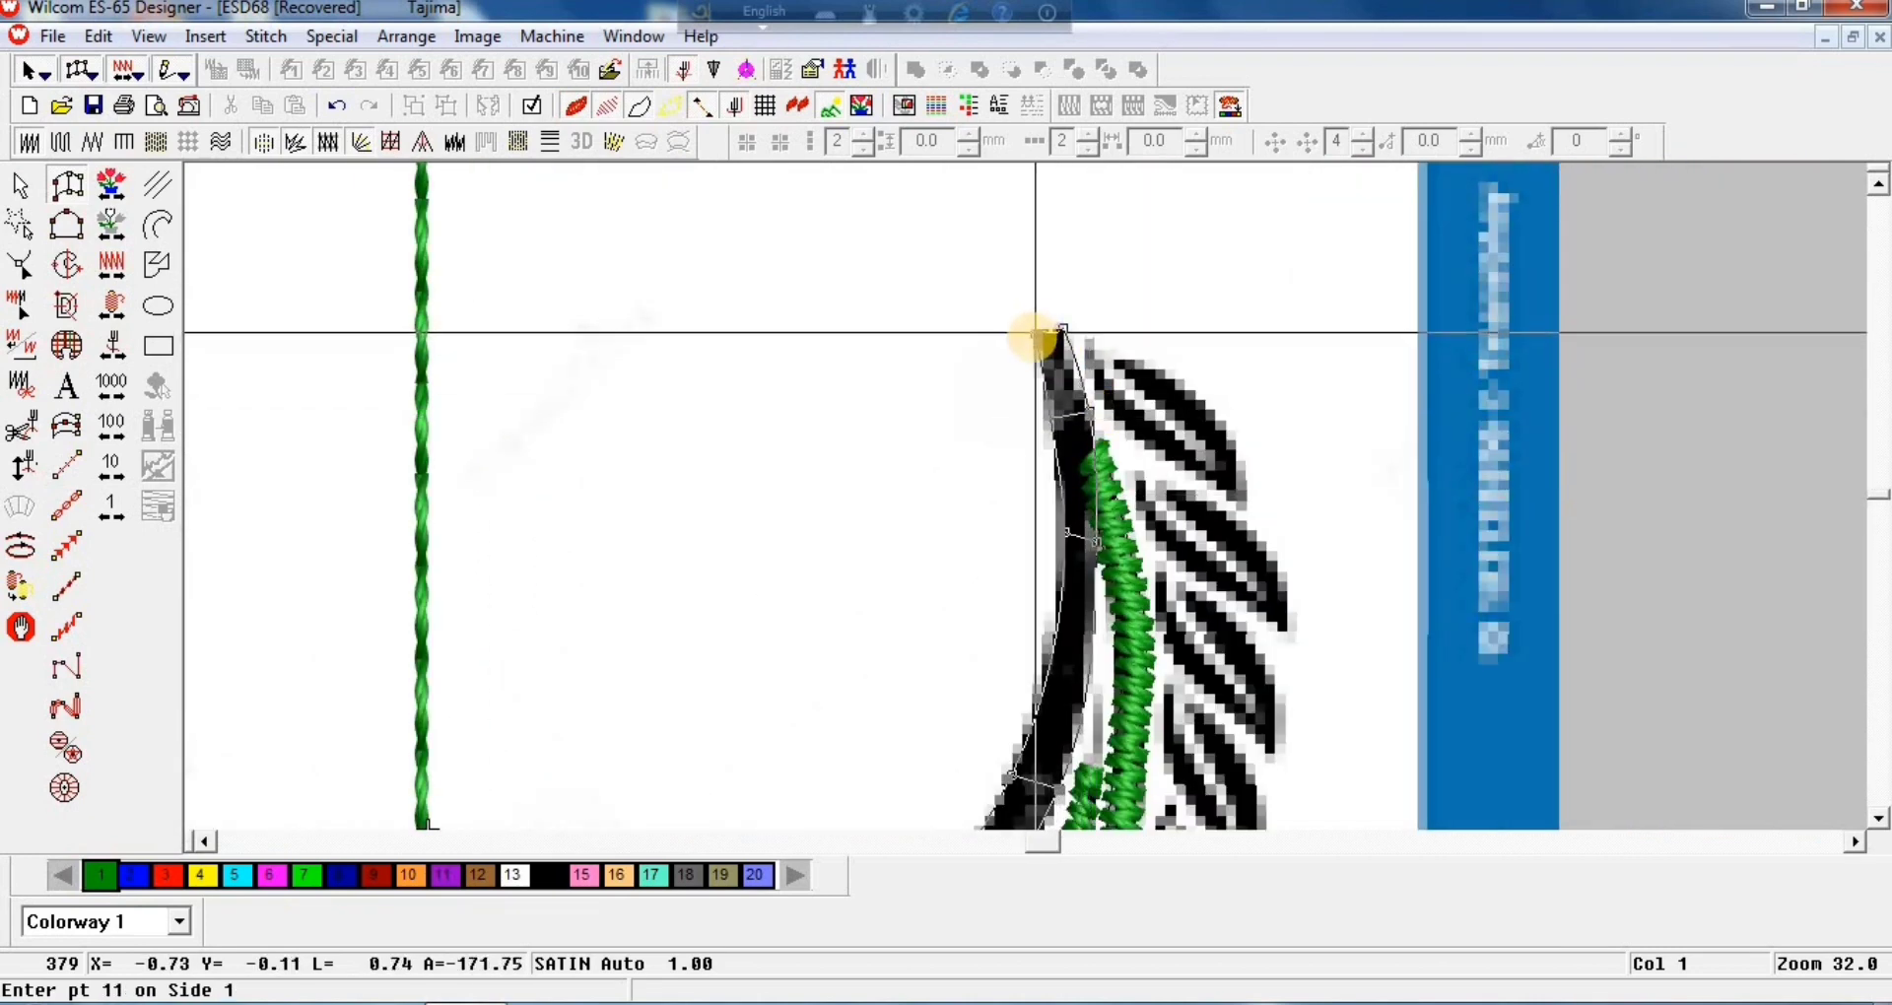
key(Return)
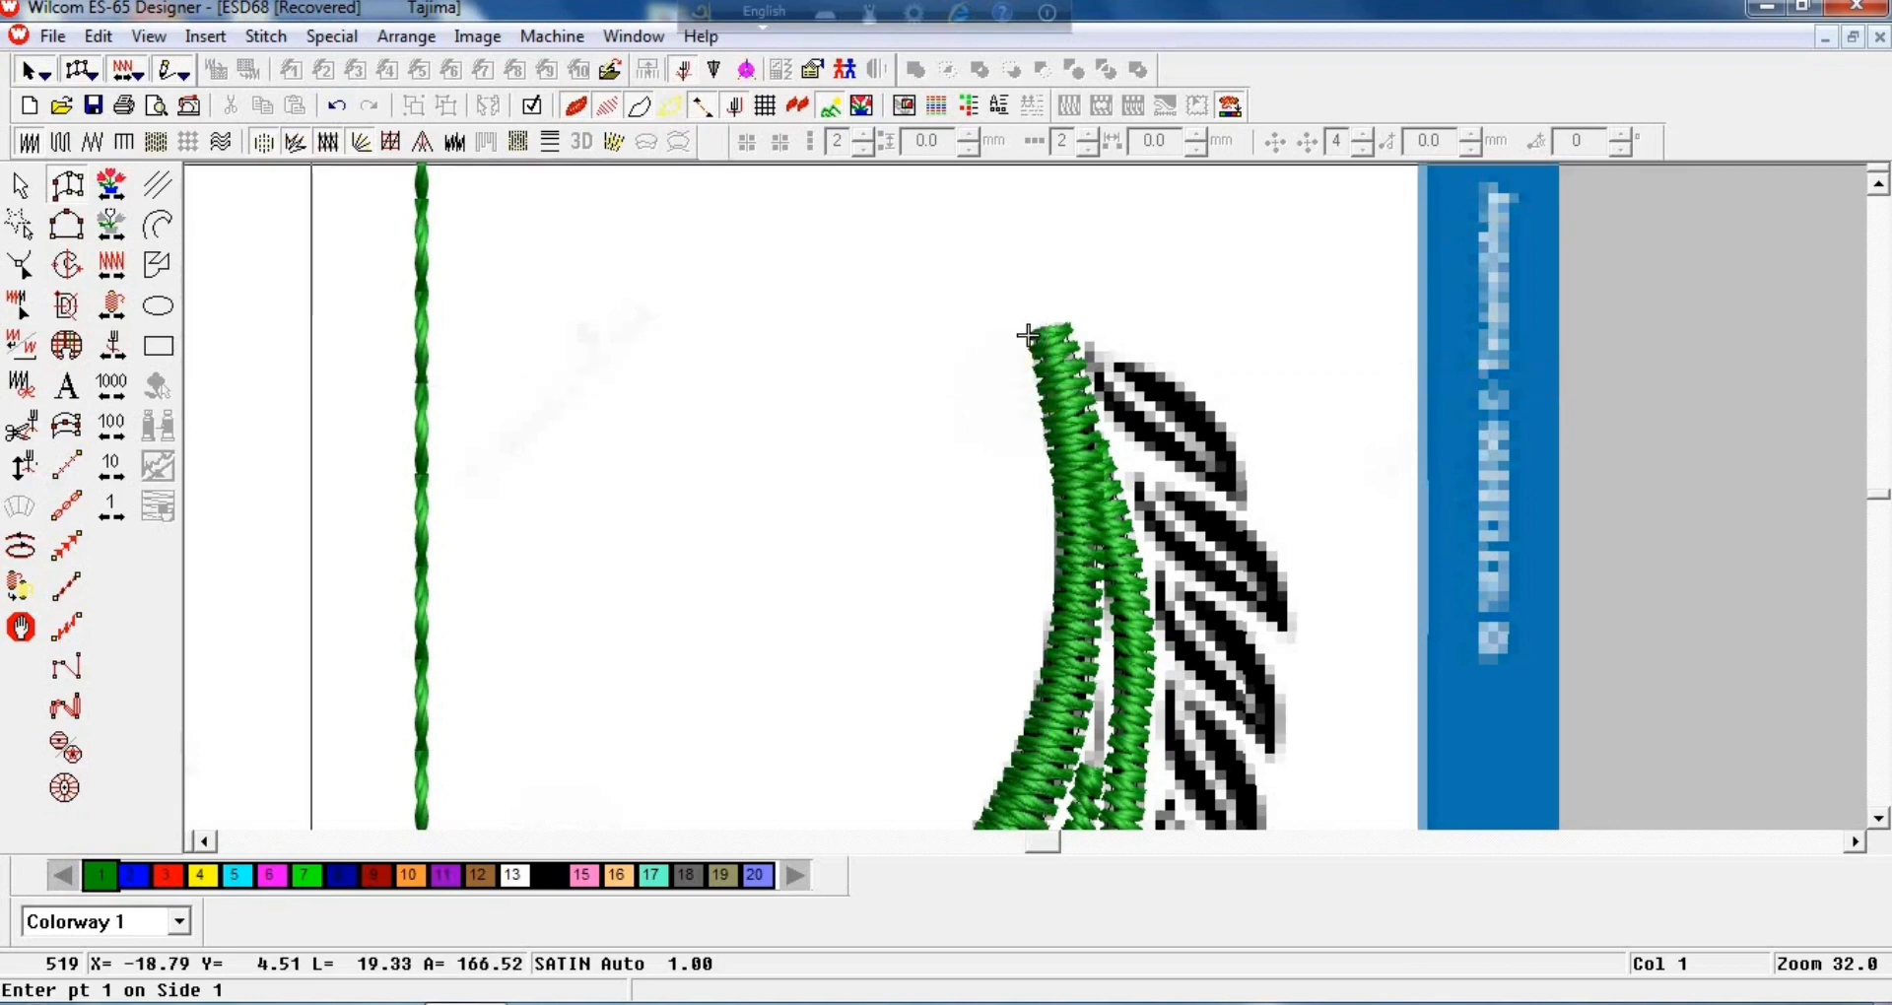
key(Escape)
key(Escape)
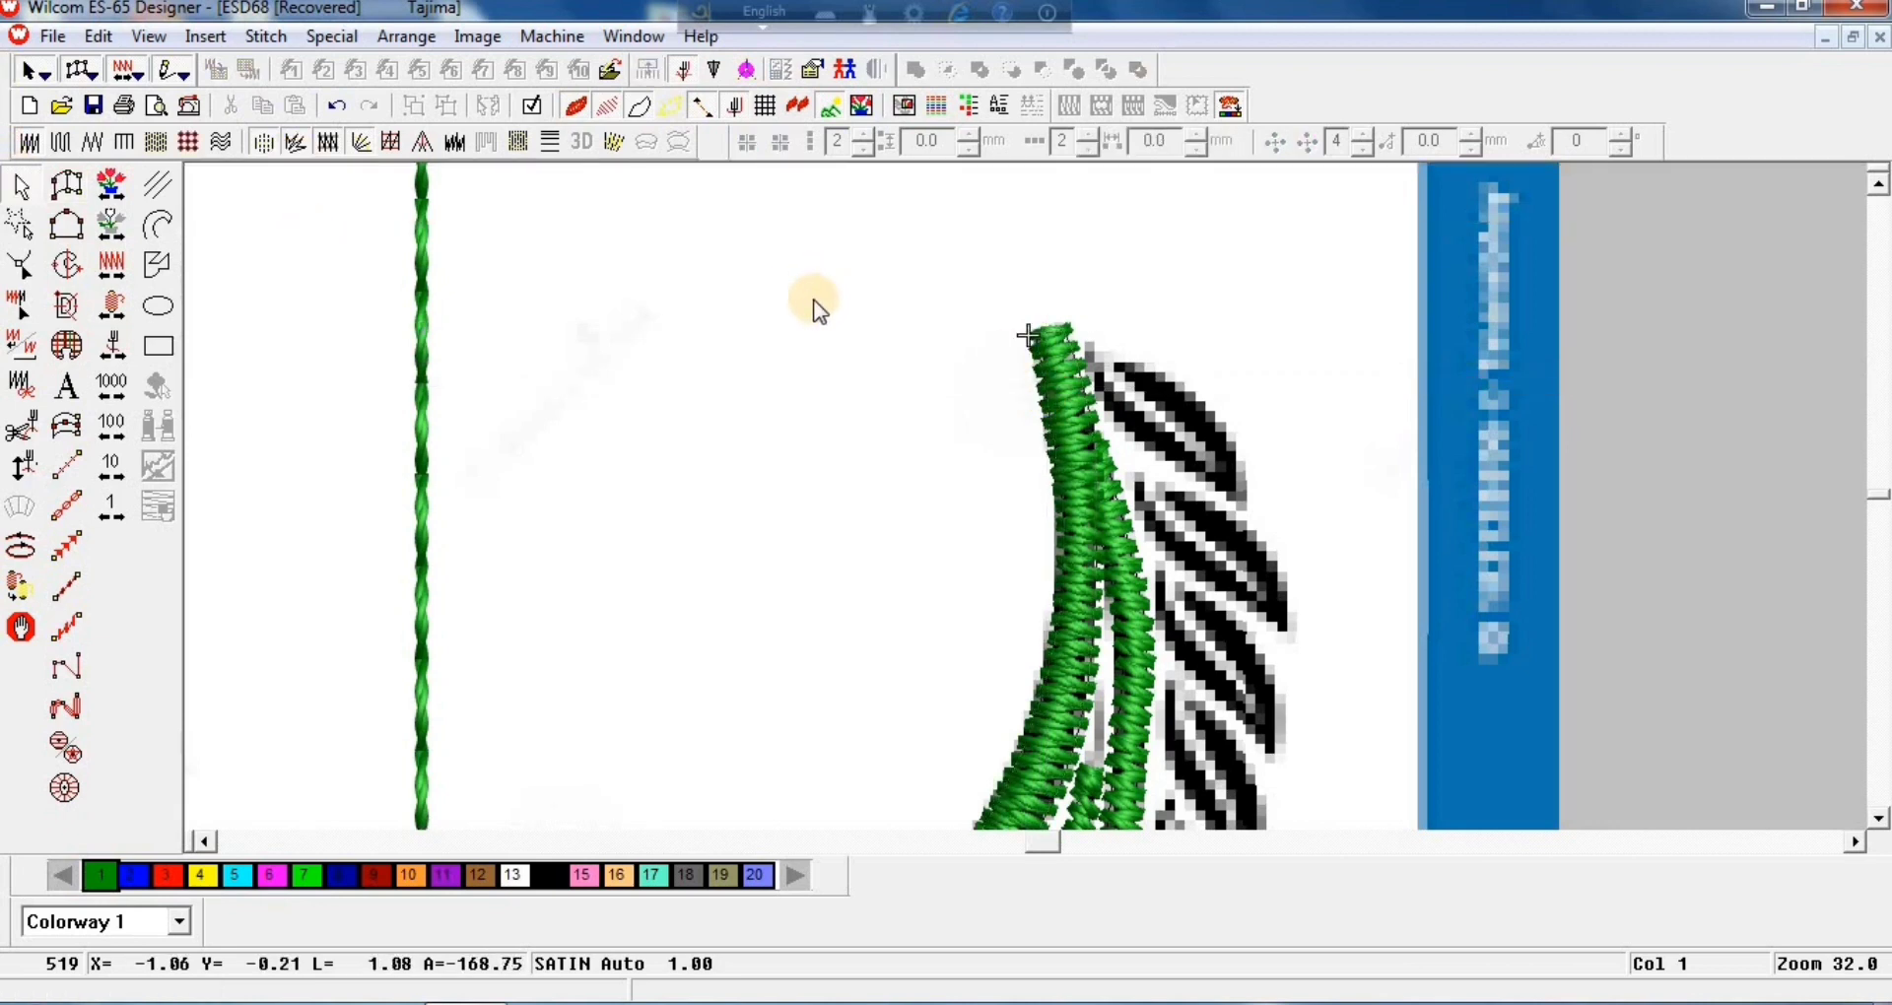
Step: Digitize the topmost double-lobed feather as one satin column, running down the inner lobe to the tip and back up the outer lobe
click(81, 193)
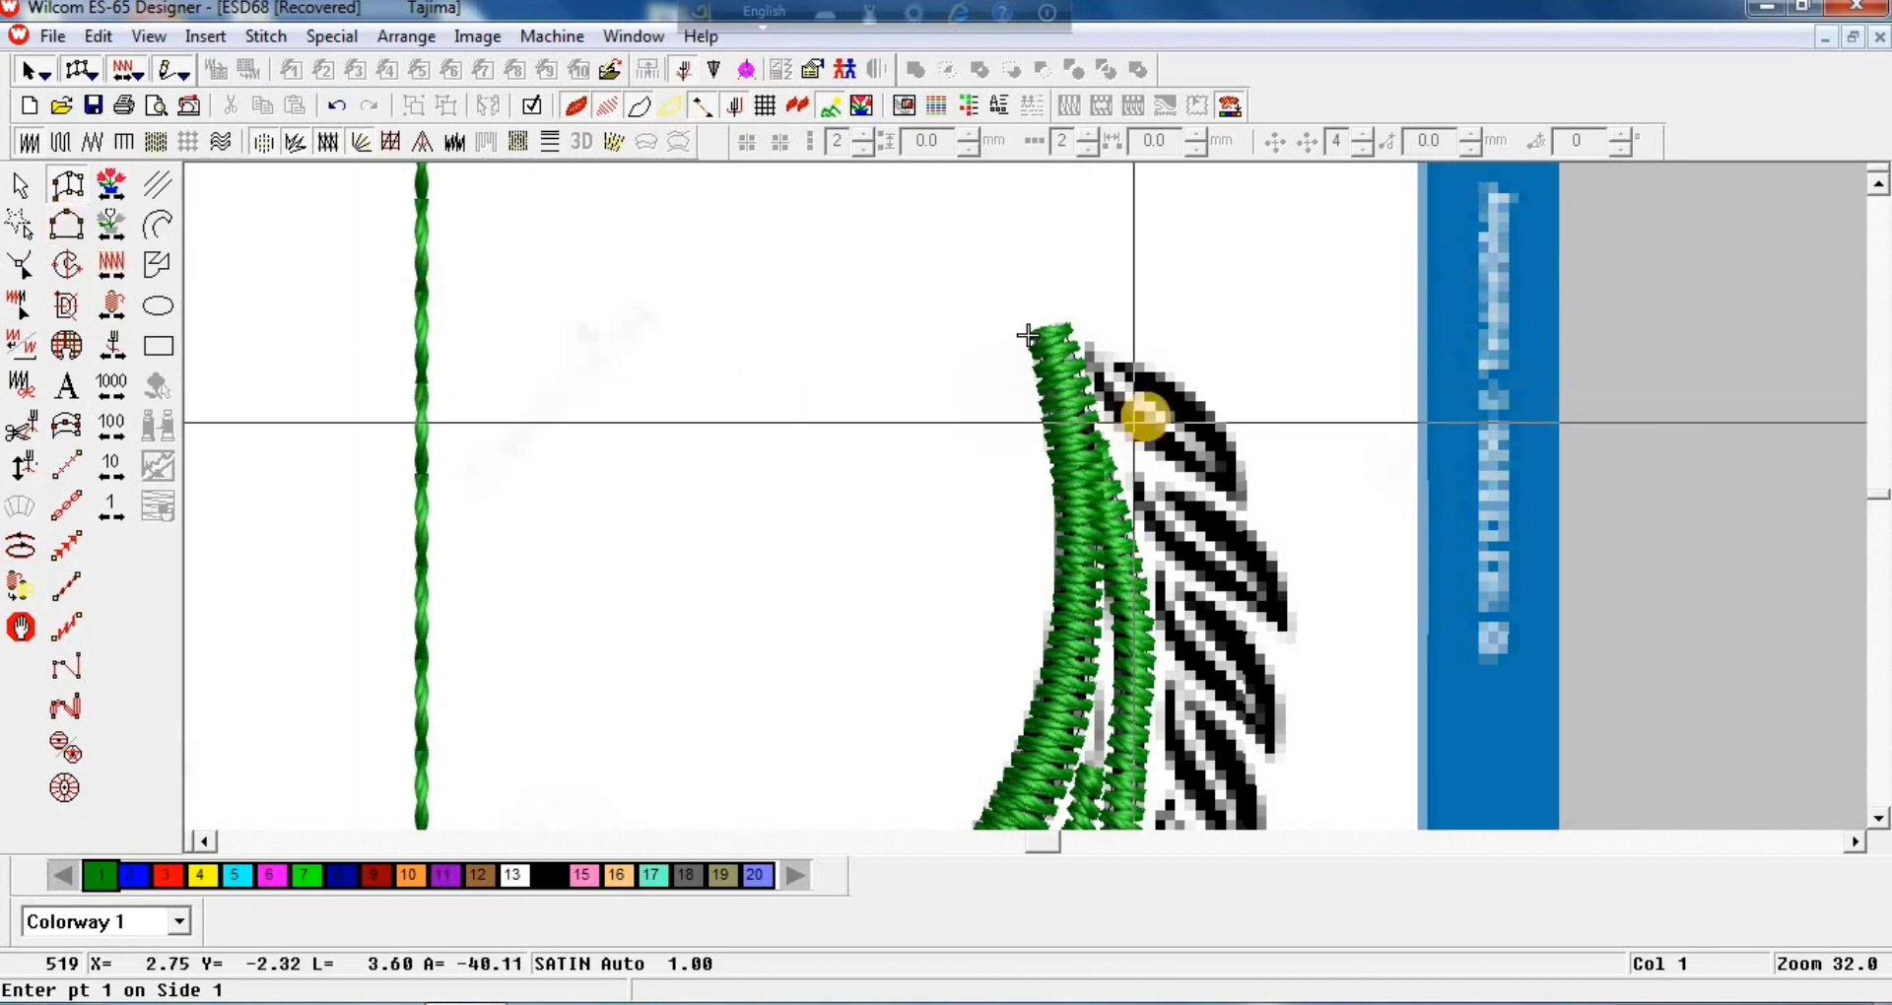
click(1092, 355)
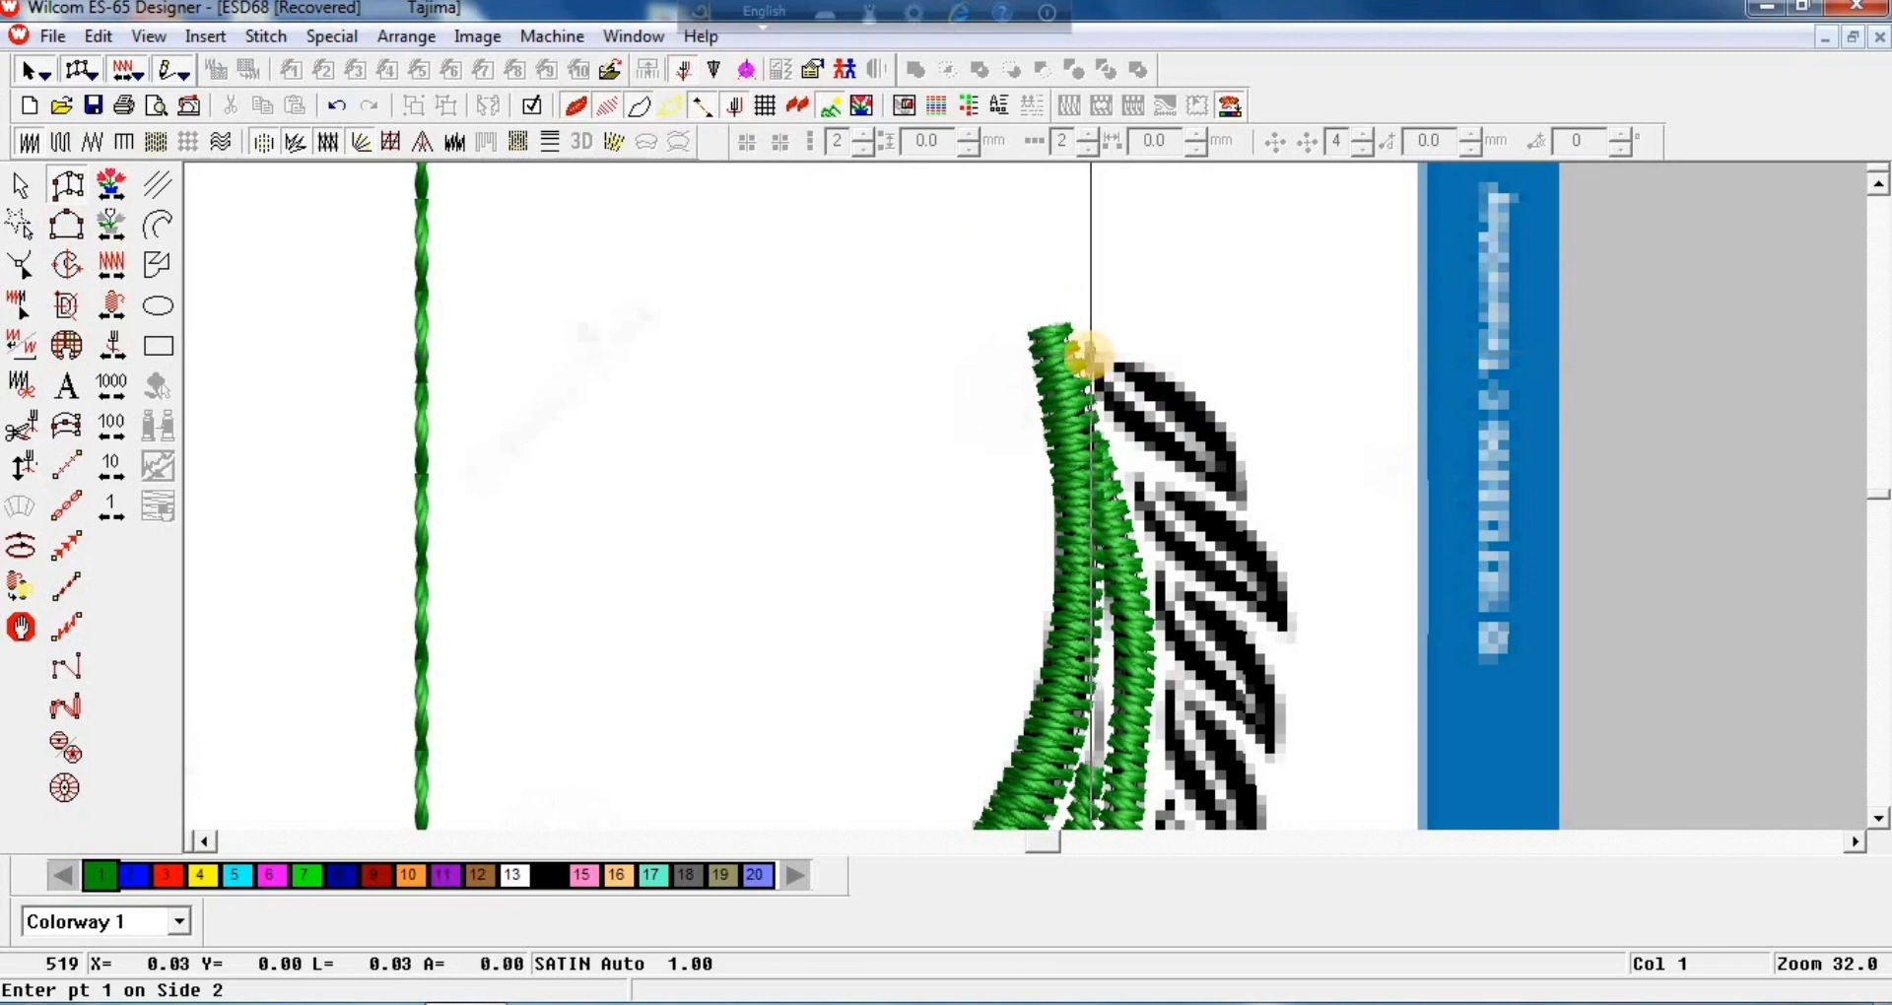
click(1083, 362)
click(1125, 392)
click(1107, 407)
click(1170, 427)
click(1171, 456)
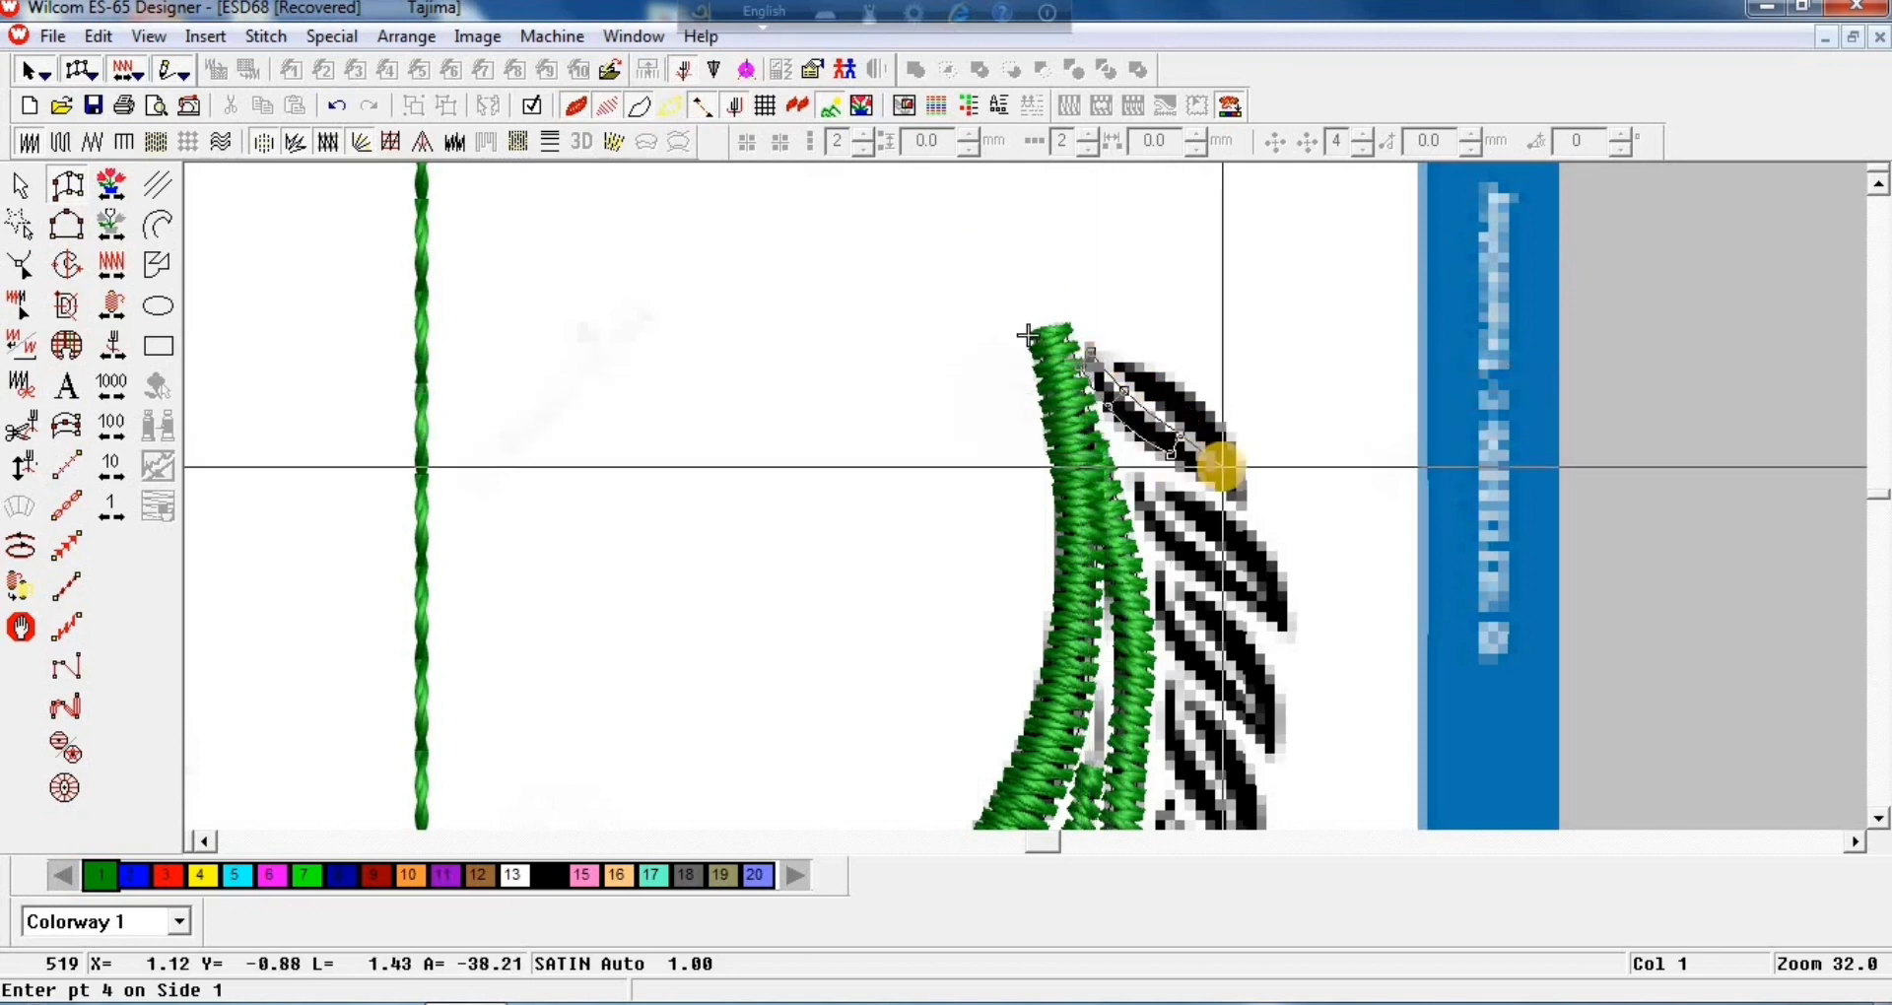
click(1207, 459)
click(1237, 491)
click(1211, 447)
click(1234, 447)
click(1170, 419)
click(1189, 393)
click(1118, 360)
click(1139, 358)
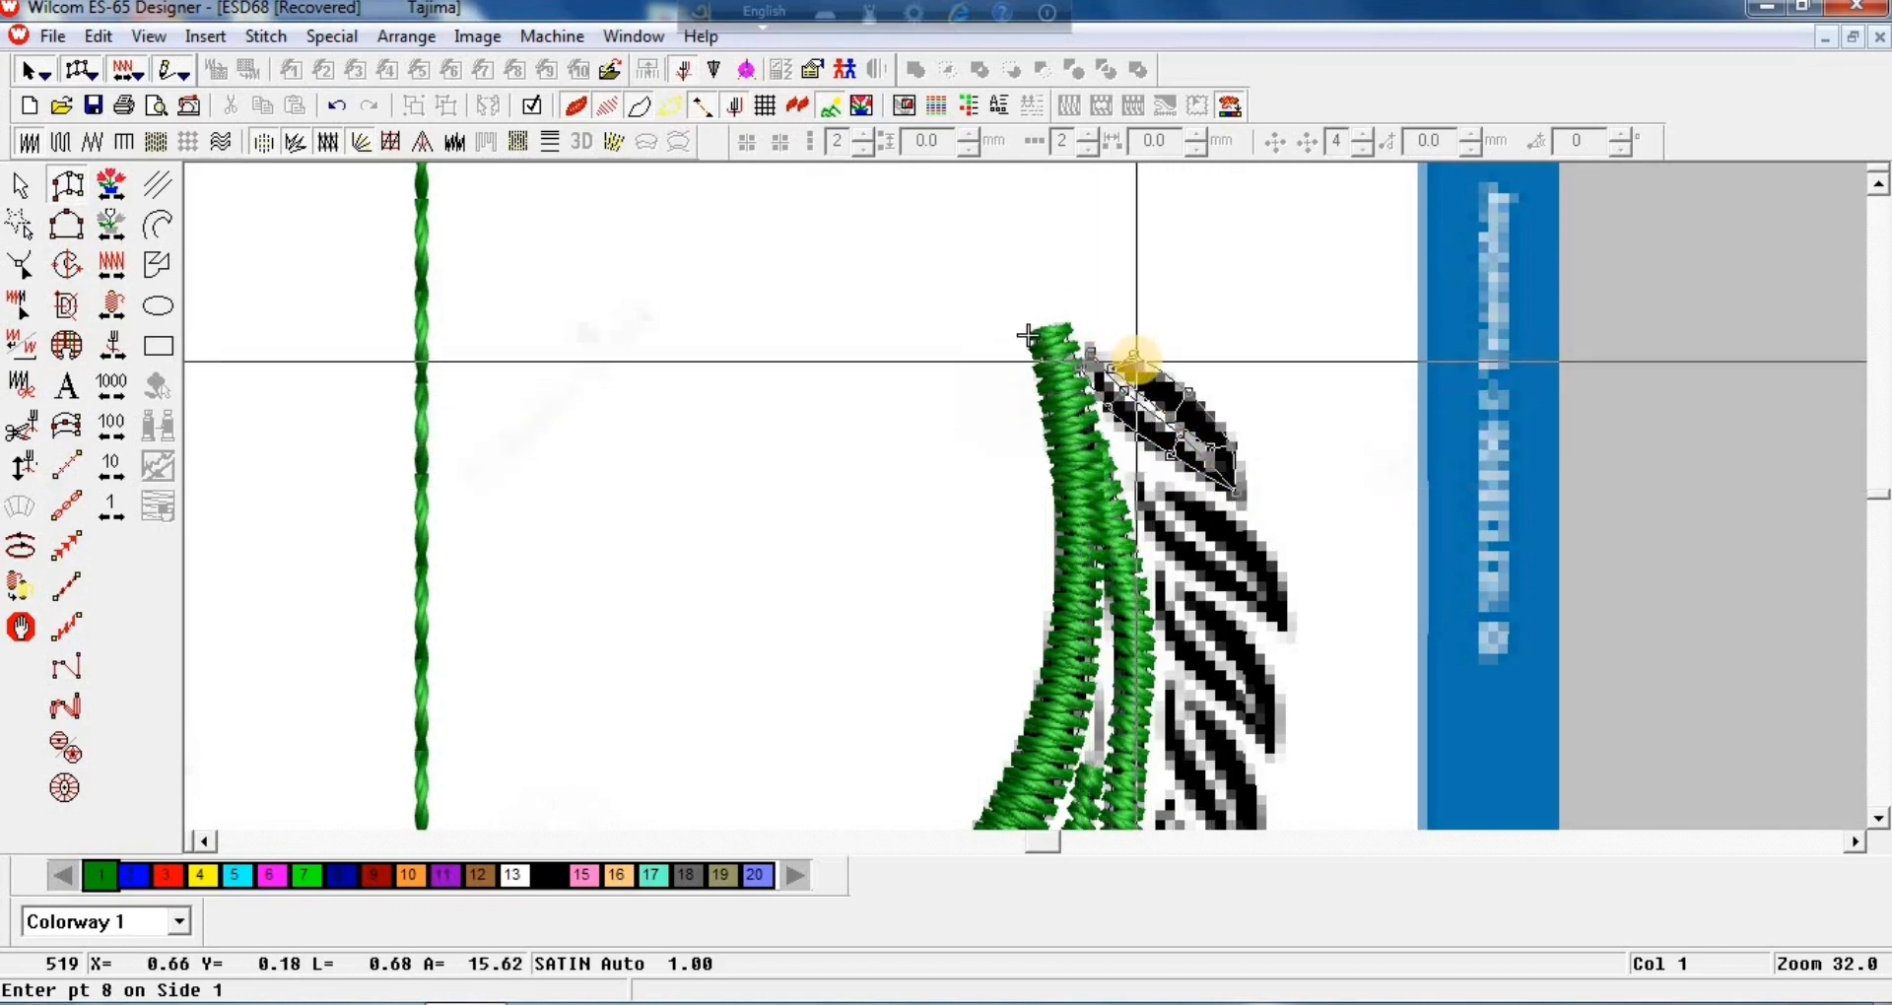
key(BackSpace)
click(1122, 349)
key(Return)
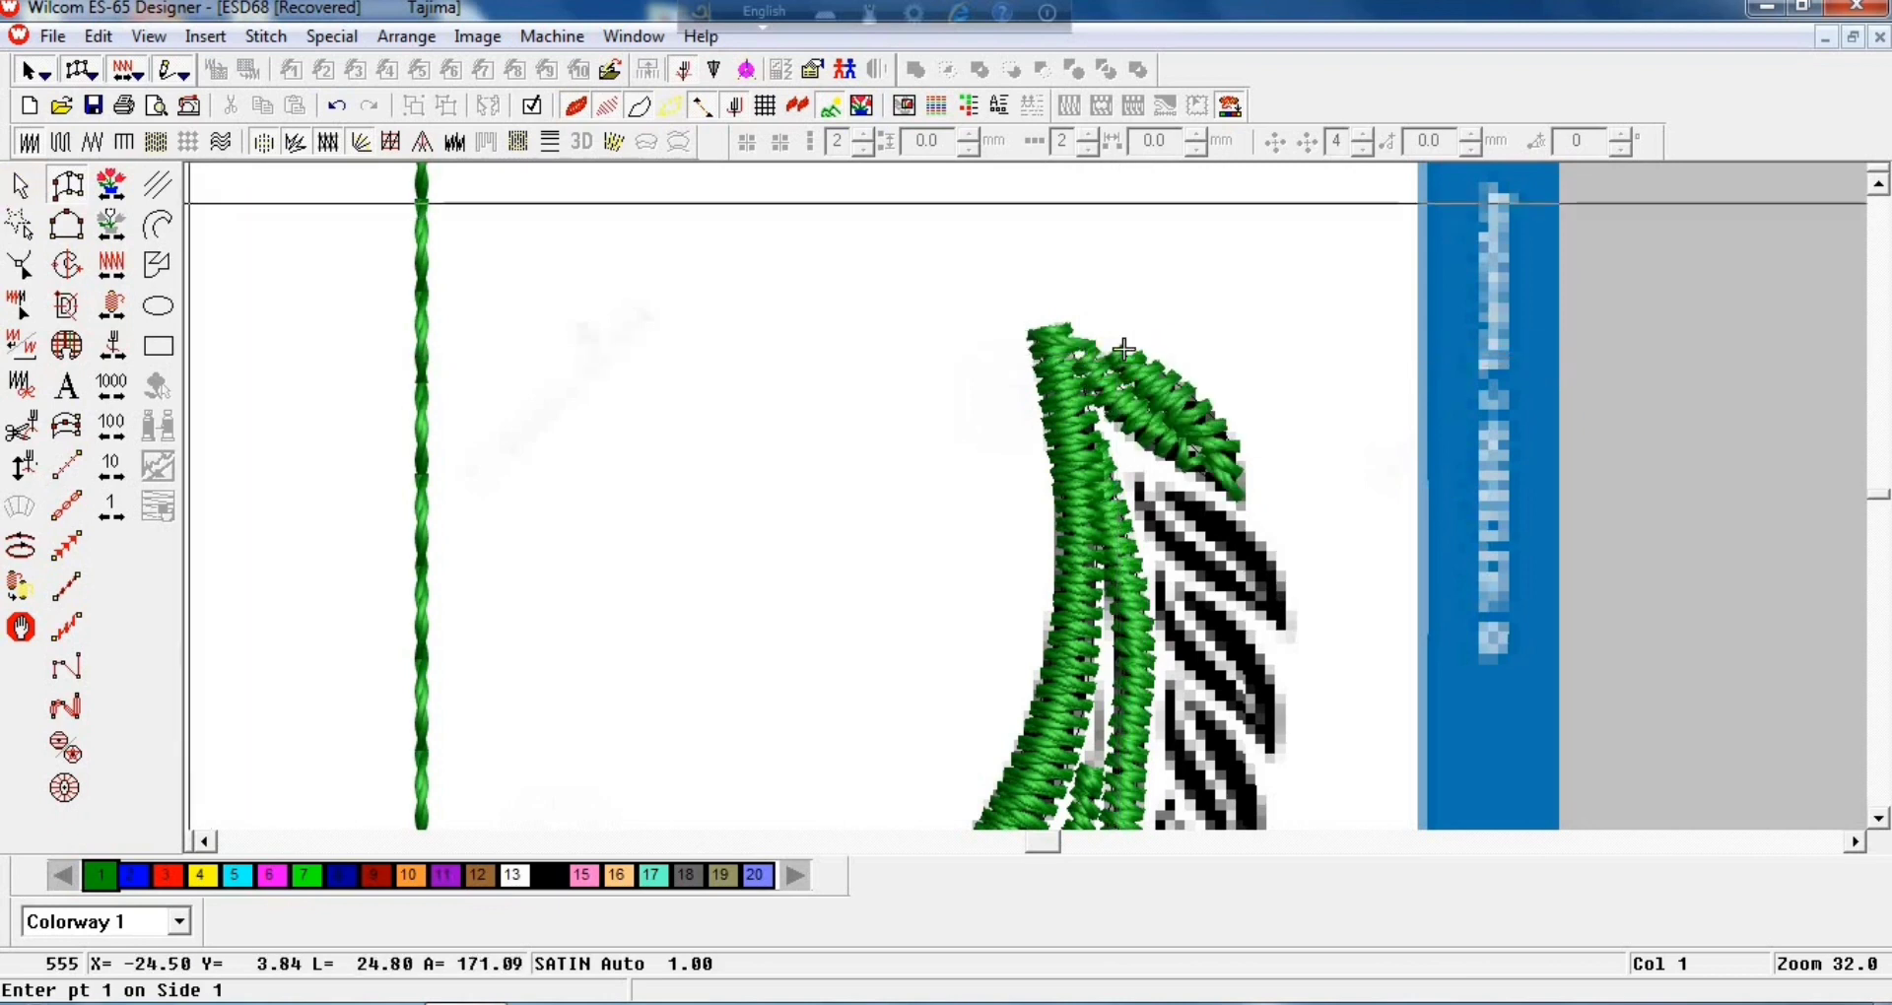
Step: Adjust the control points of the topmost feather to fit the artwork
click(26, 193)
click(1129, 367)
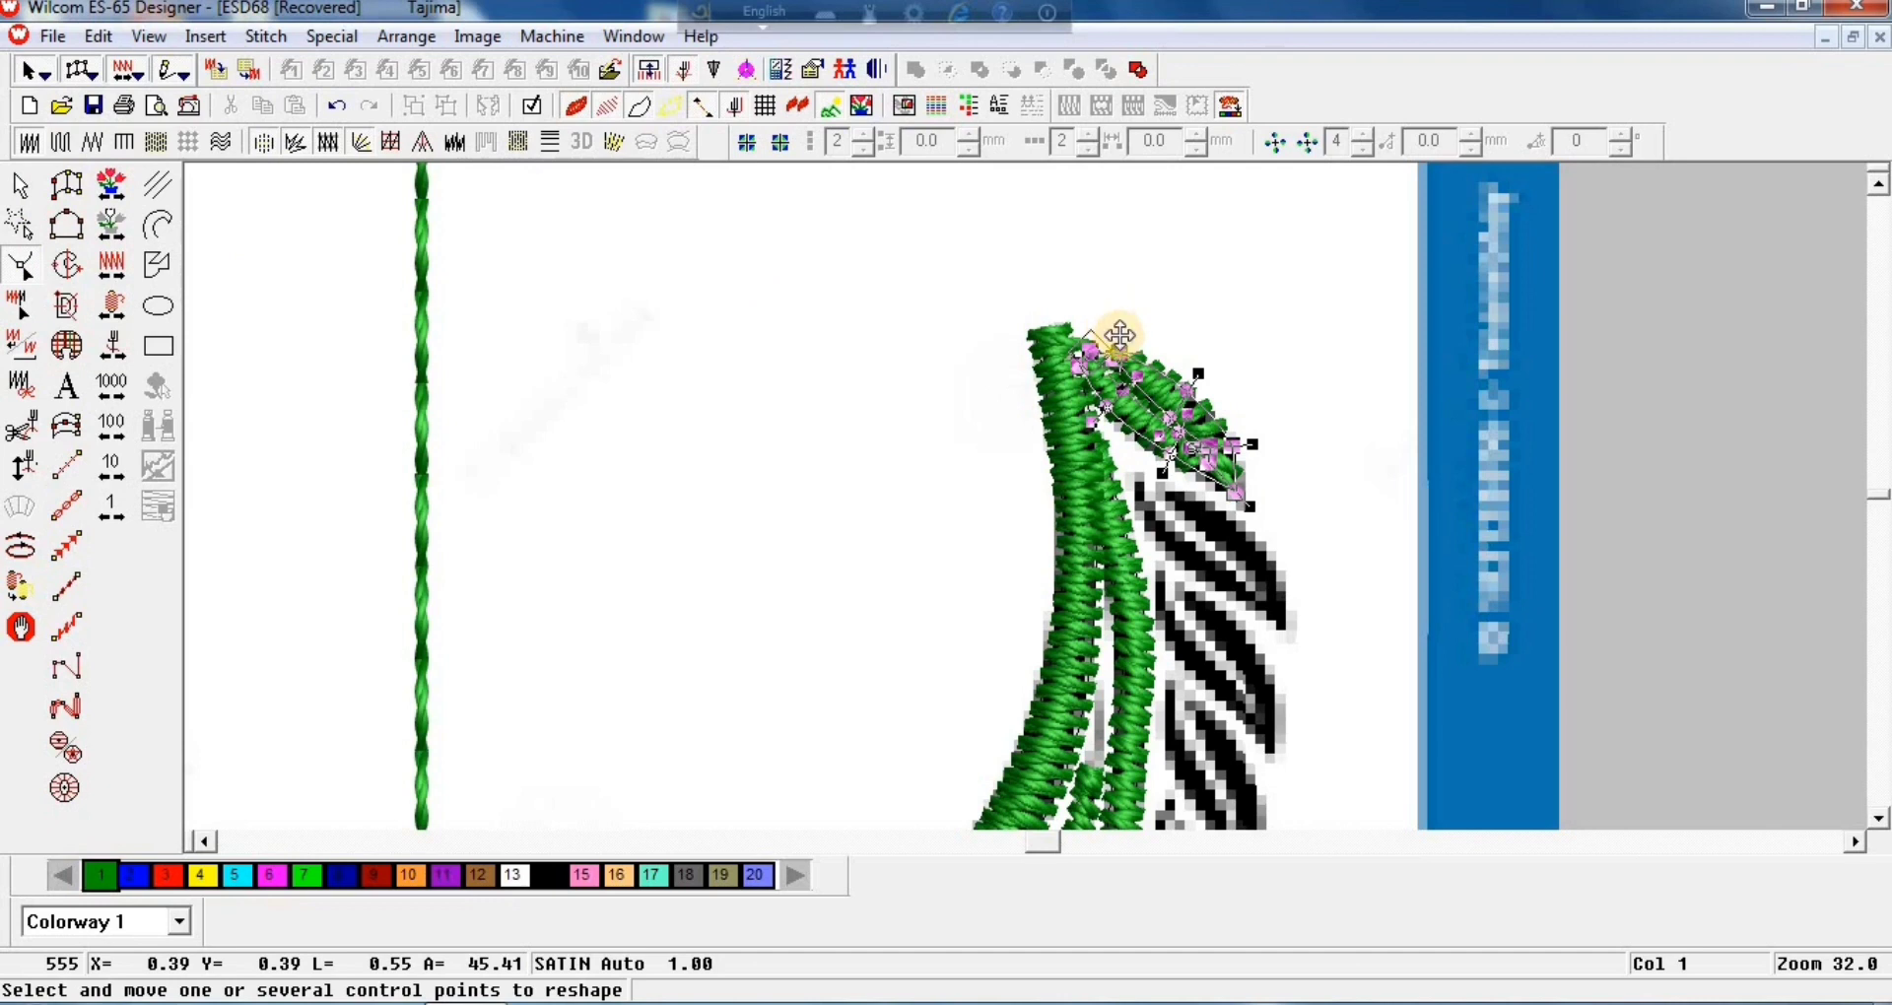
click(1223, 452)
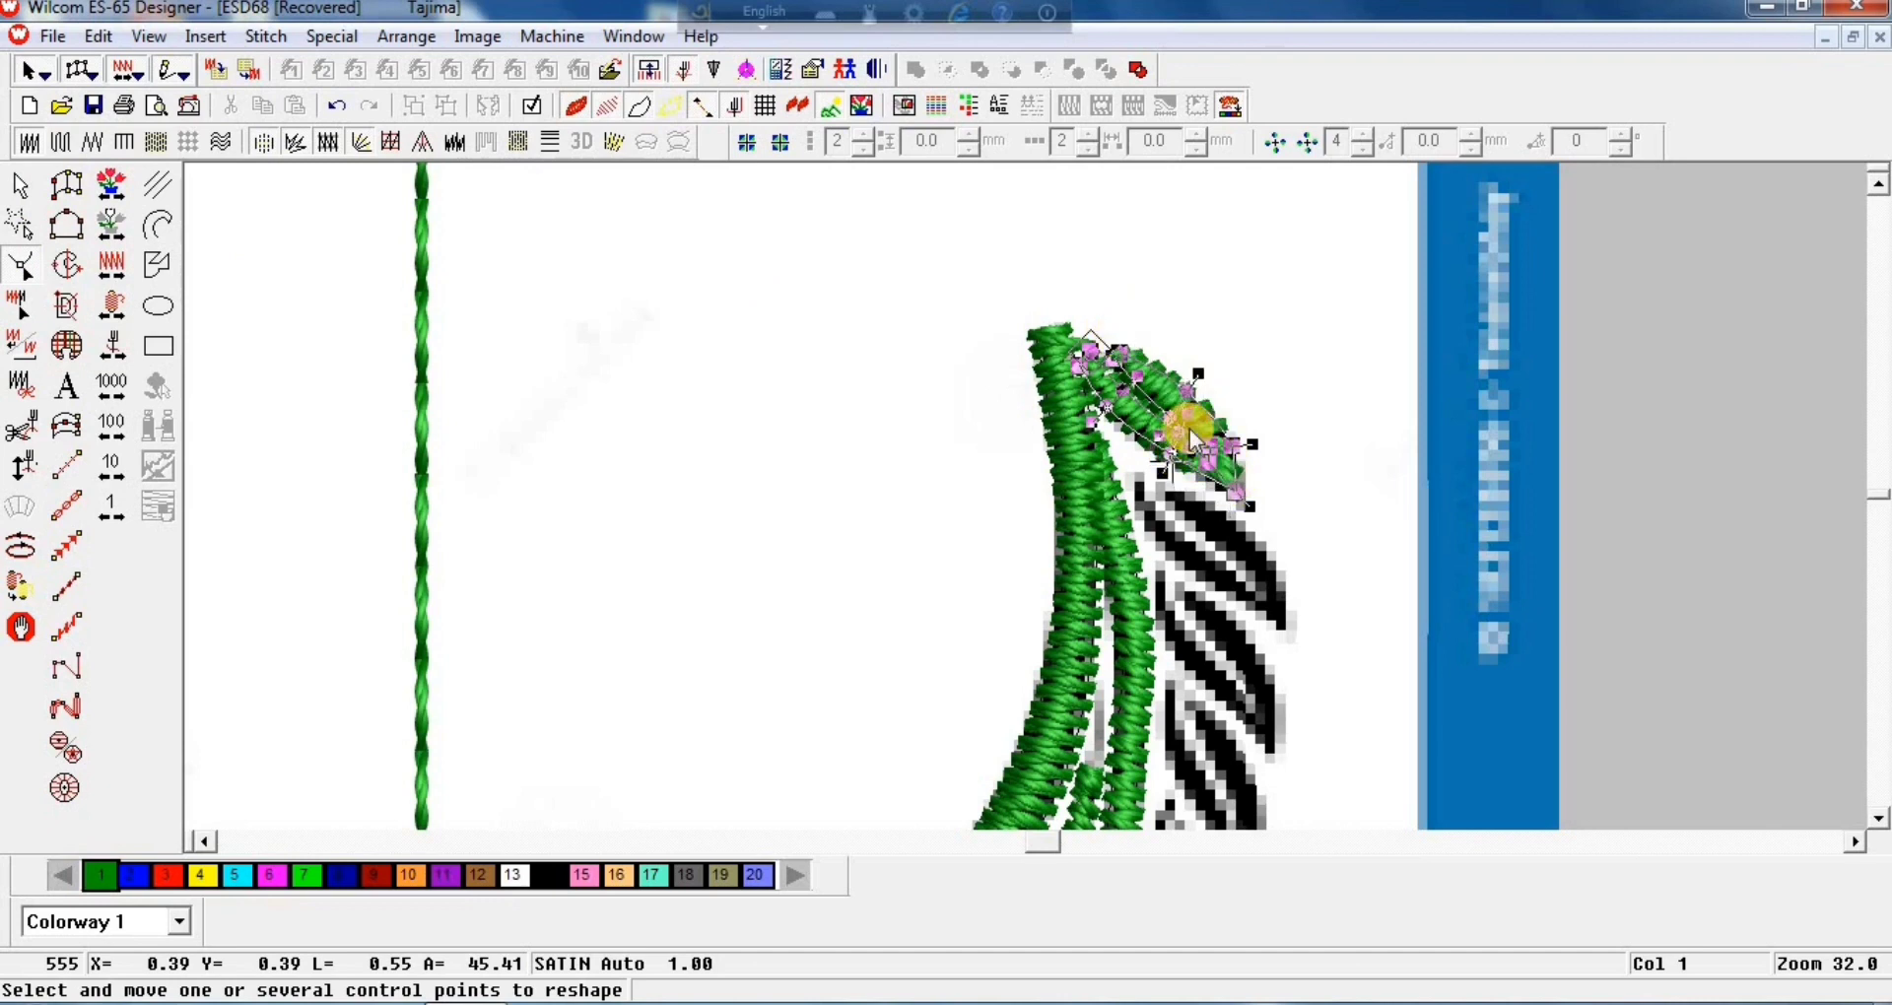
click(20, 627)
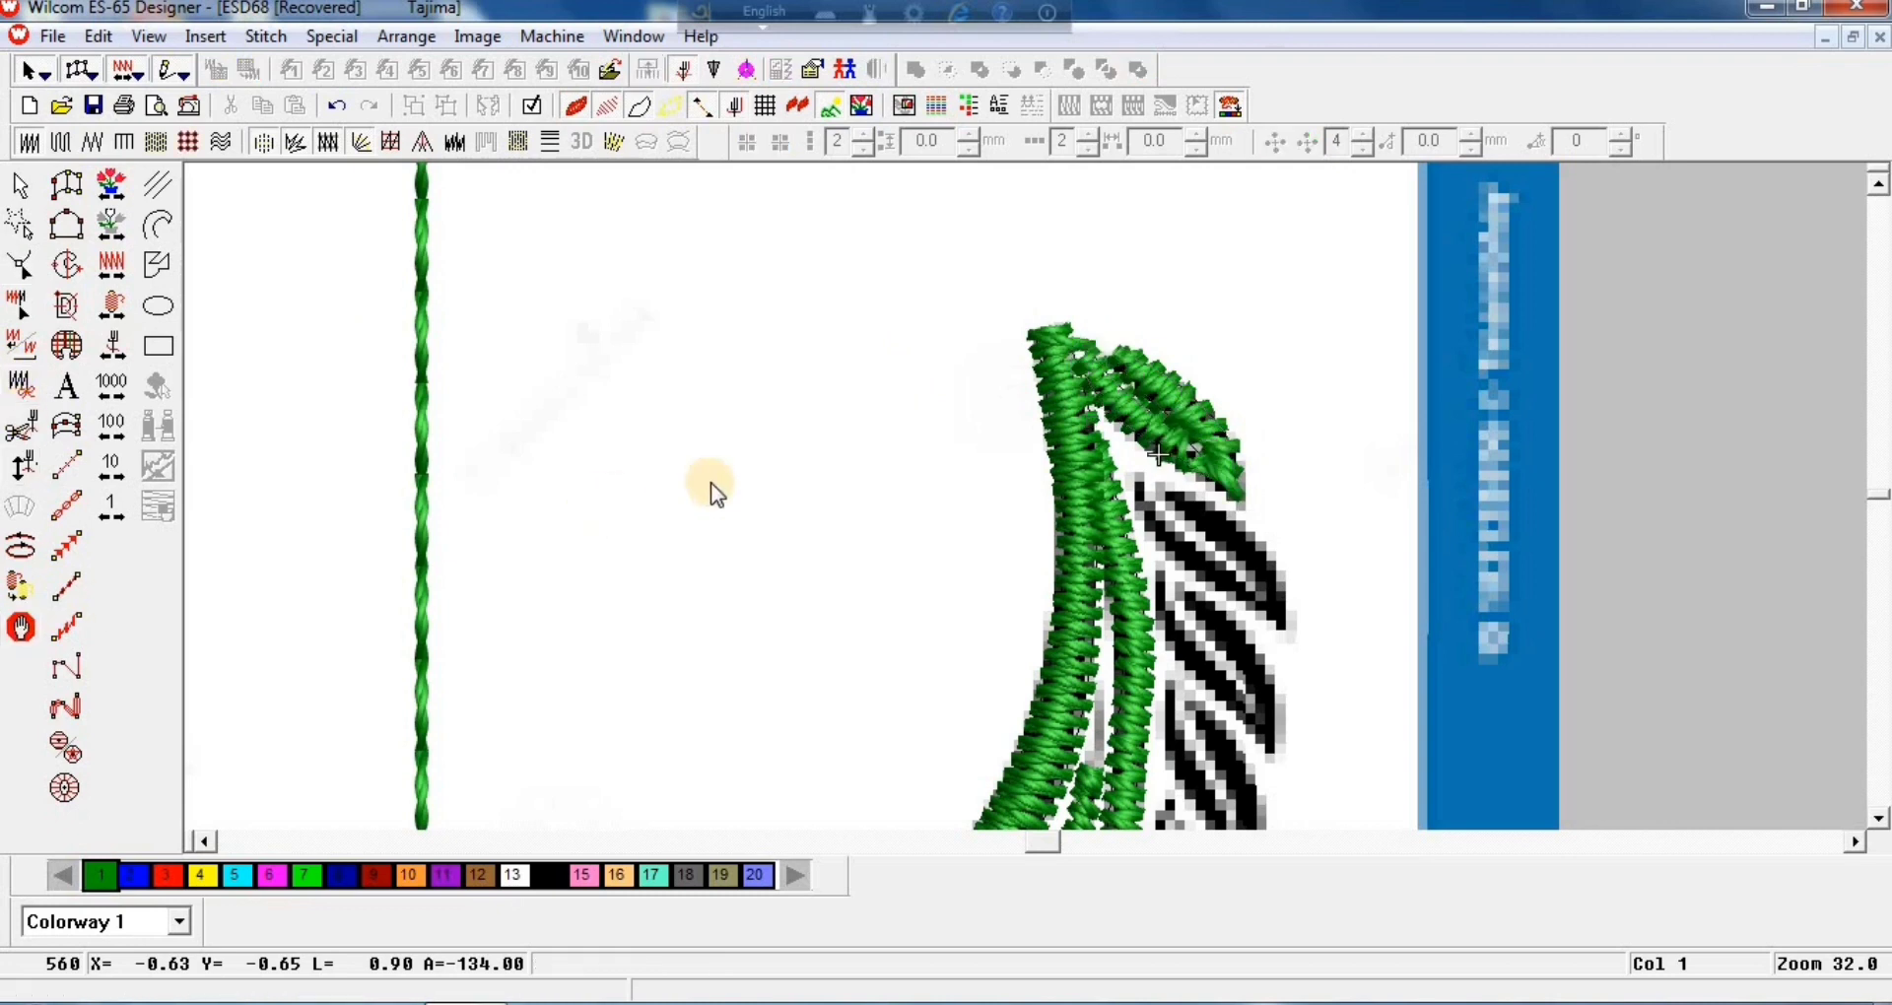
Step: Duplicate the topmost feather onto the second feather of the artwork and show the copy's control points for reshaping
click(1056, 356)
click(1173, 401)
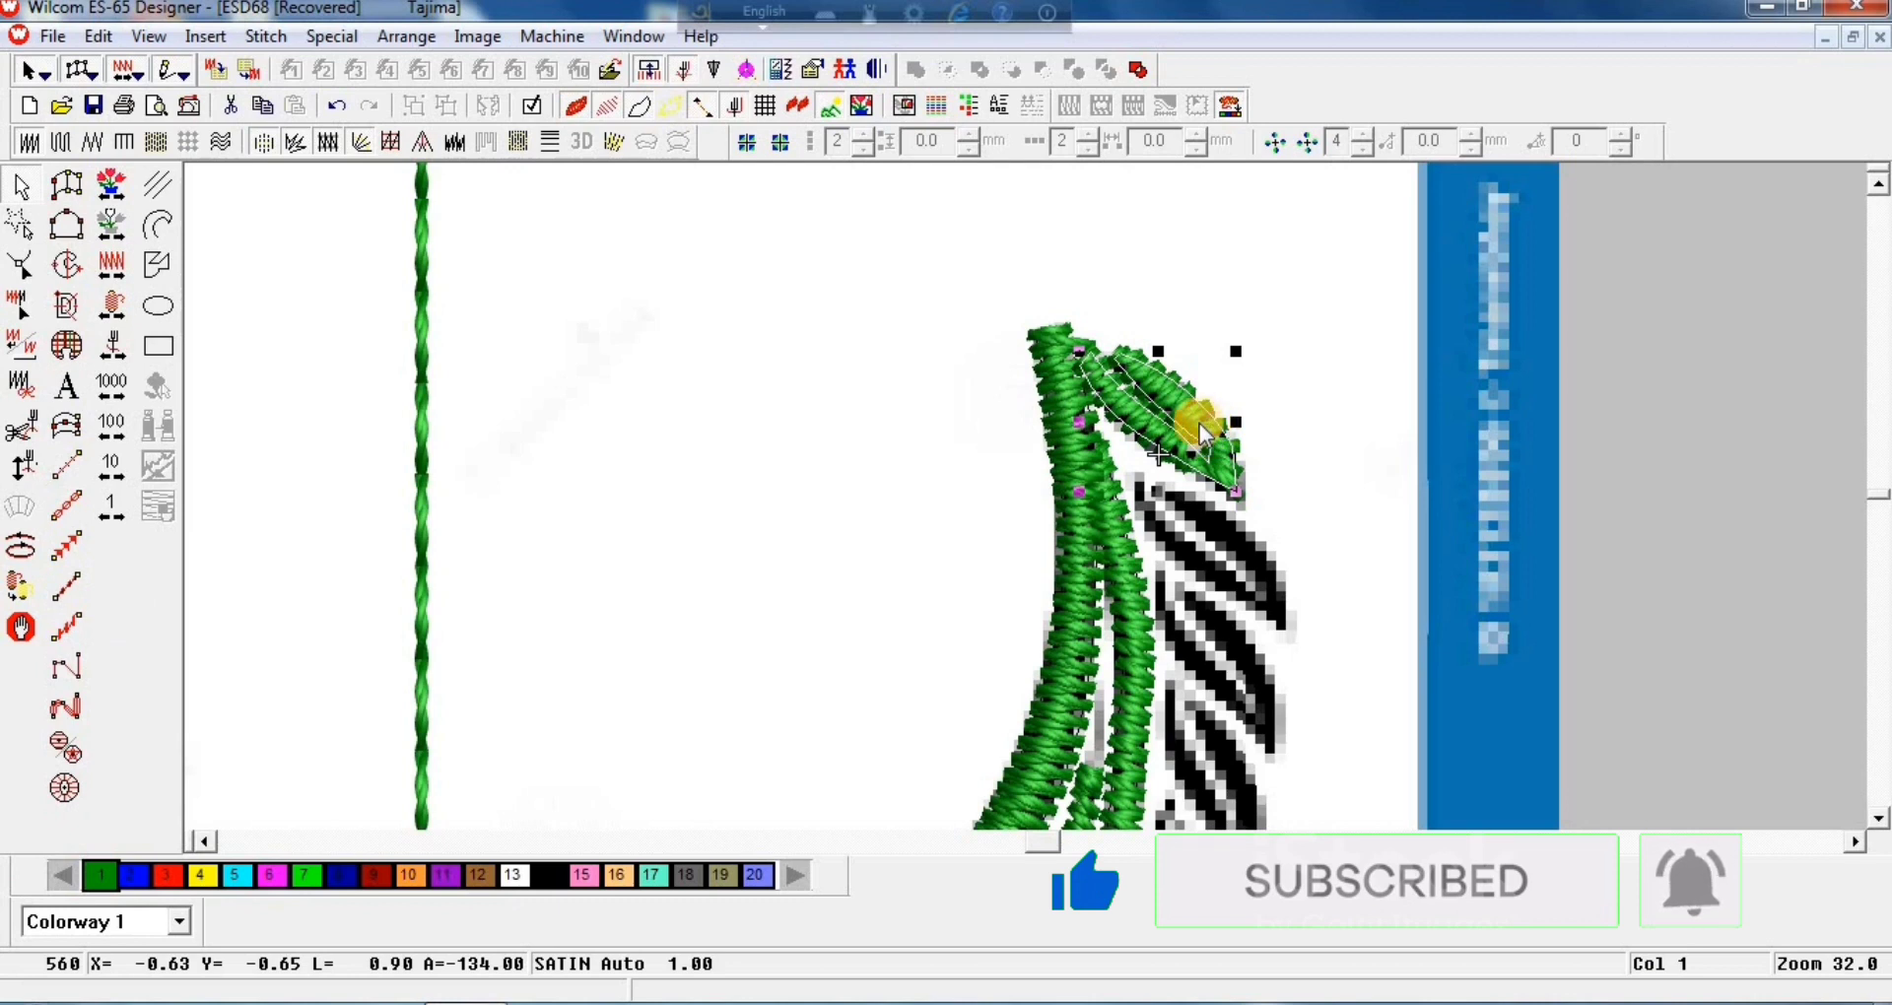
drag(1200, 431, 1239, 558)
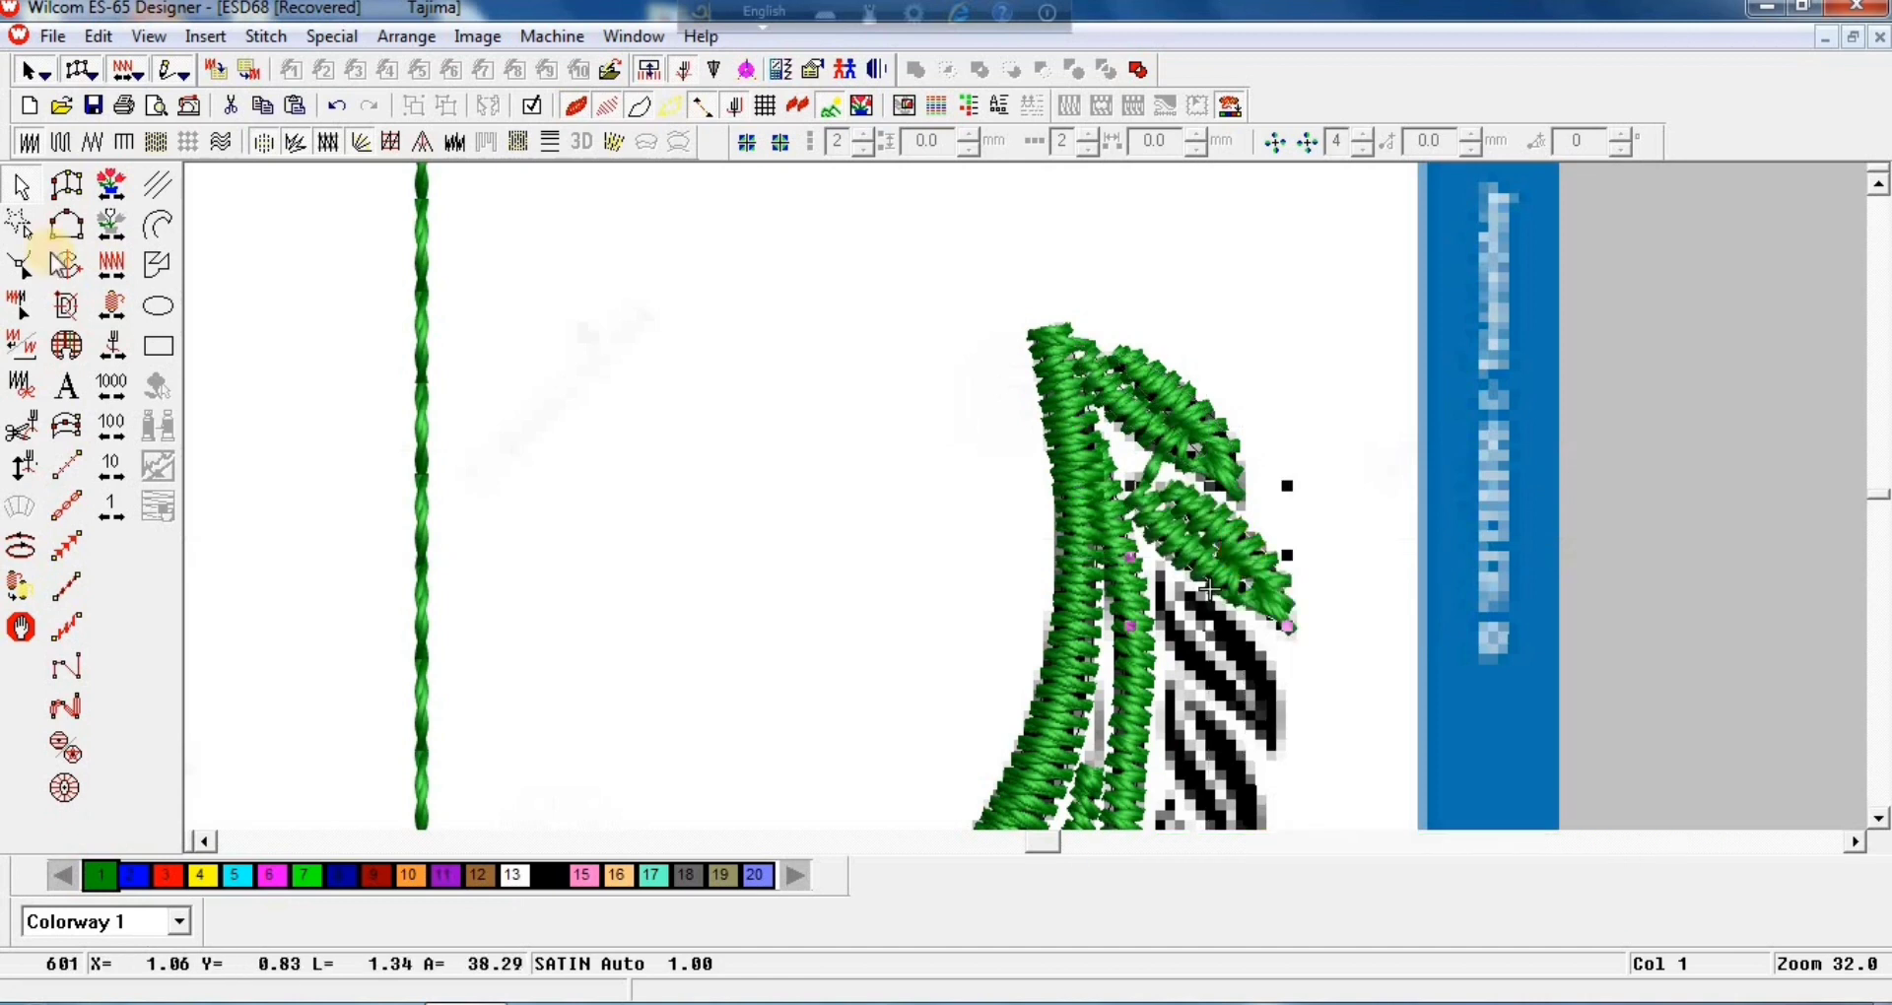
click(19, 266)
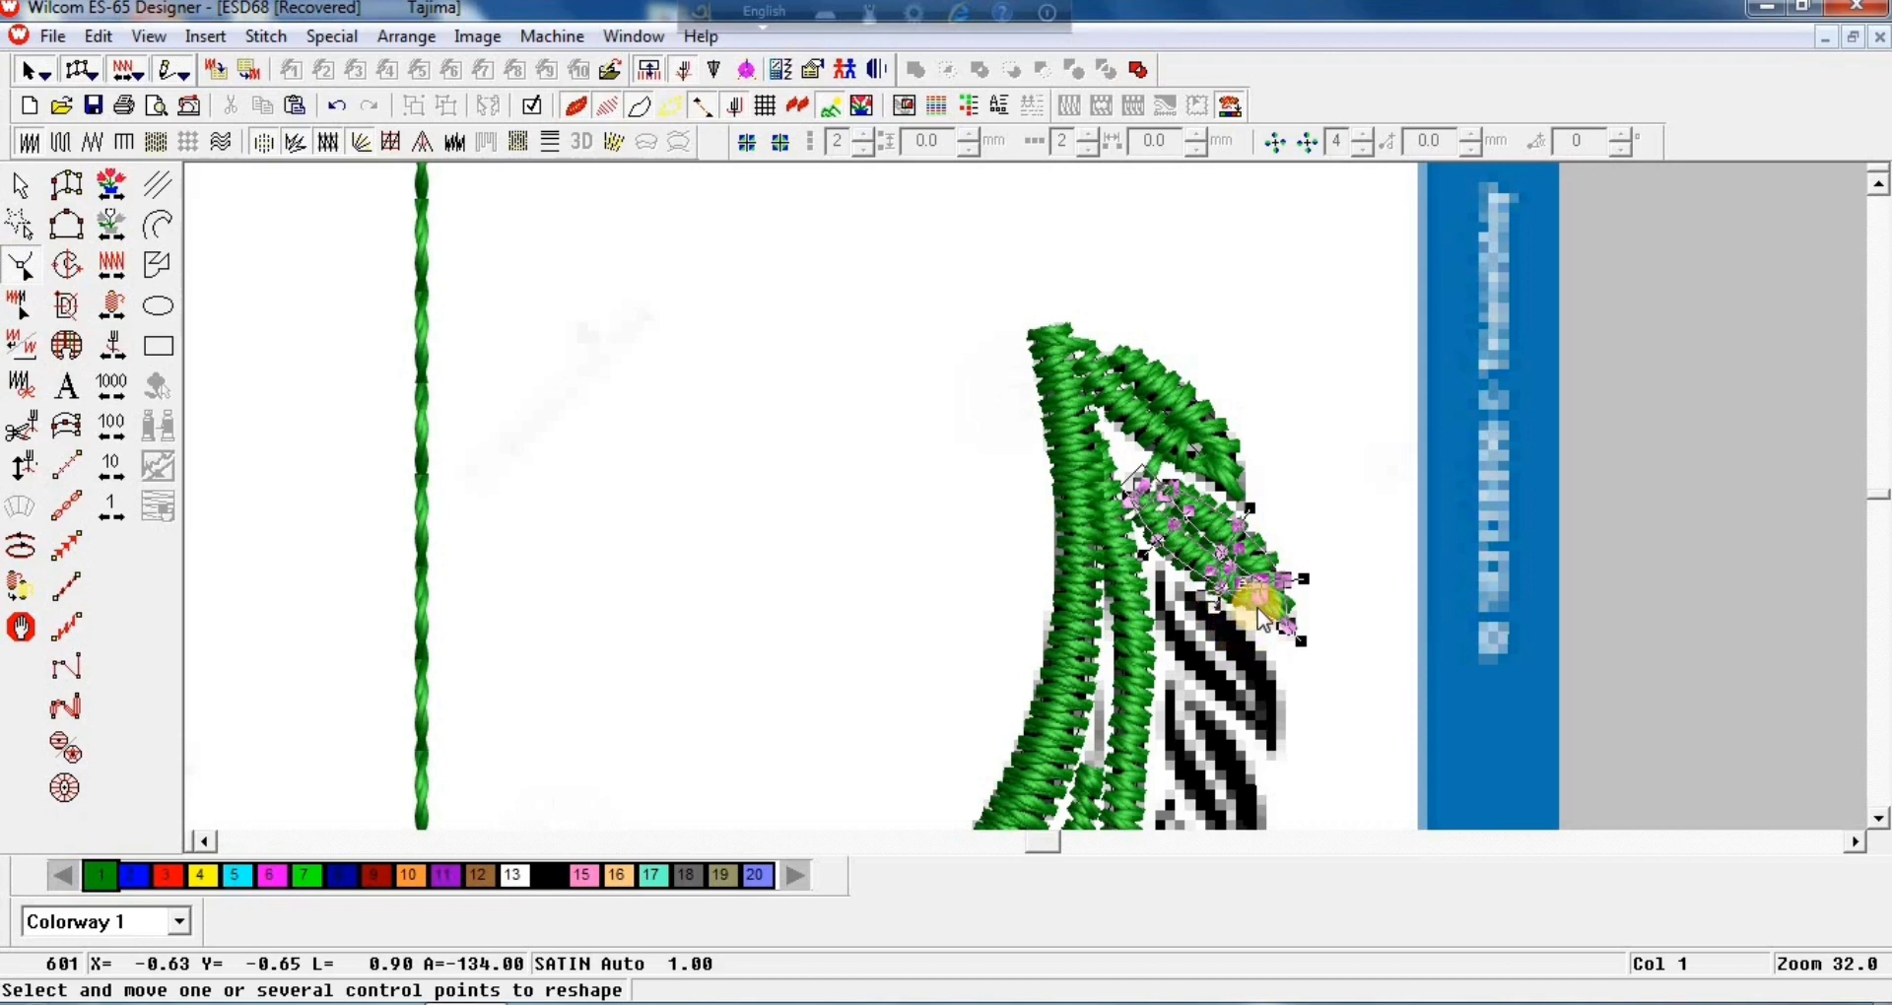
Step: Duplicate the second feather onto the third feather of the artwork below it
click(21, 185)
drag(1223, 543, 1250, 657)
click(1290, 267)
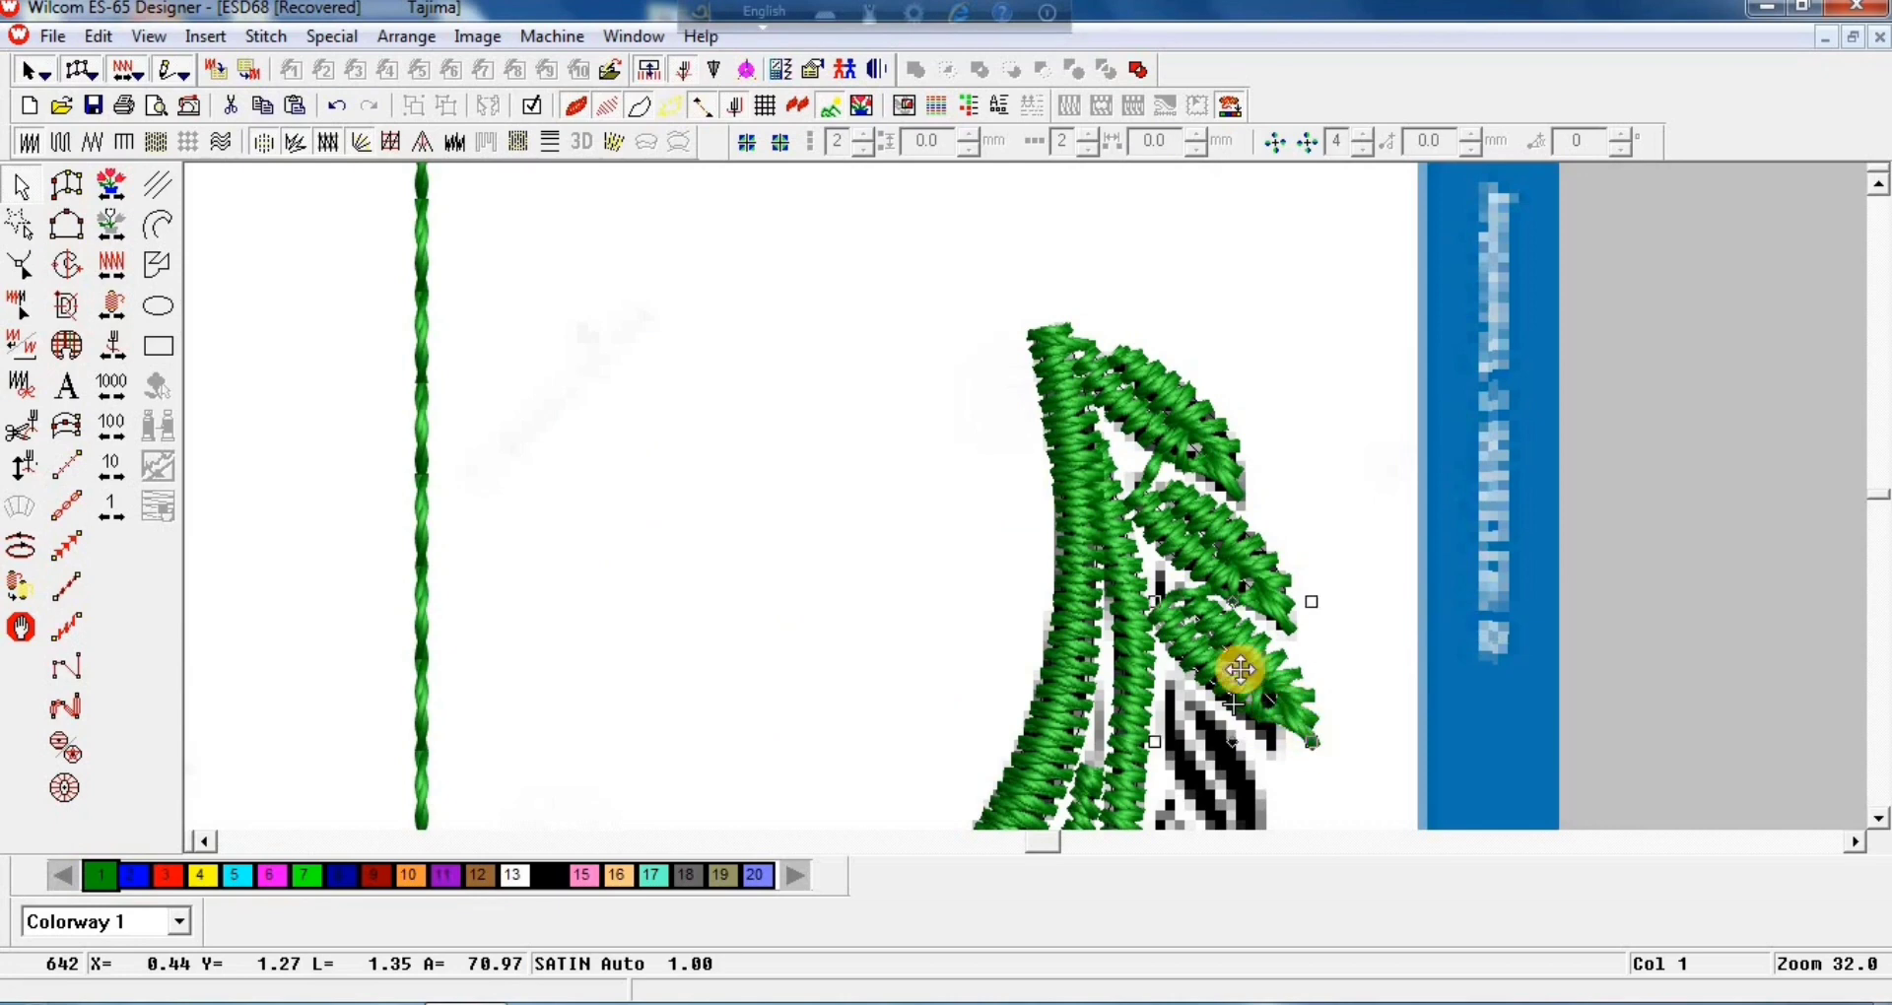
Step: Duplicate the third feather onto the fourth feather of the artwork and rotate the copy to its steeper angle
scroll(1240, 412, down, 3)
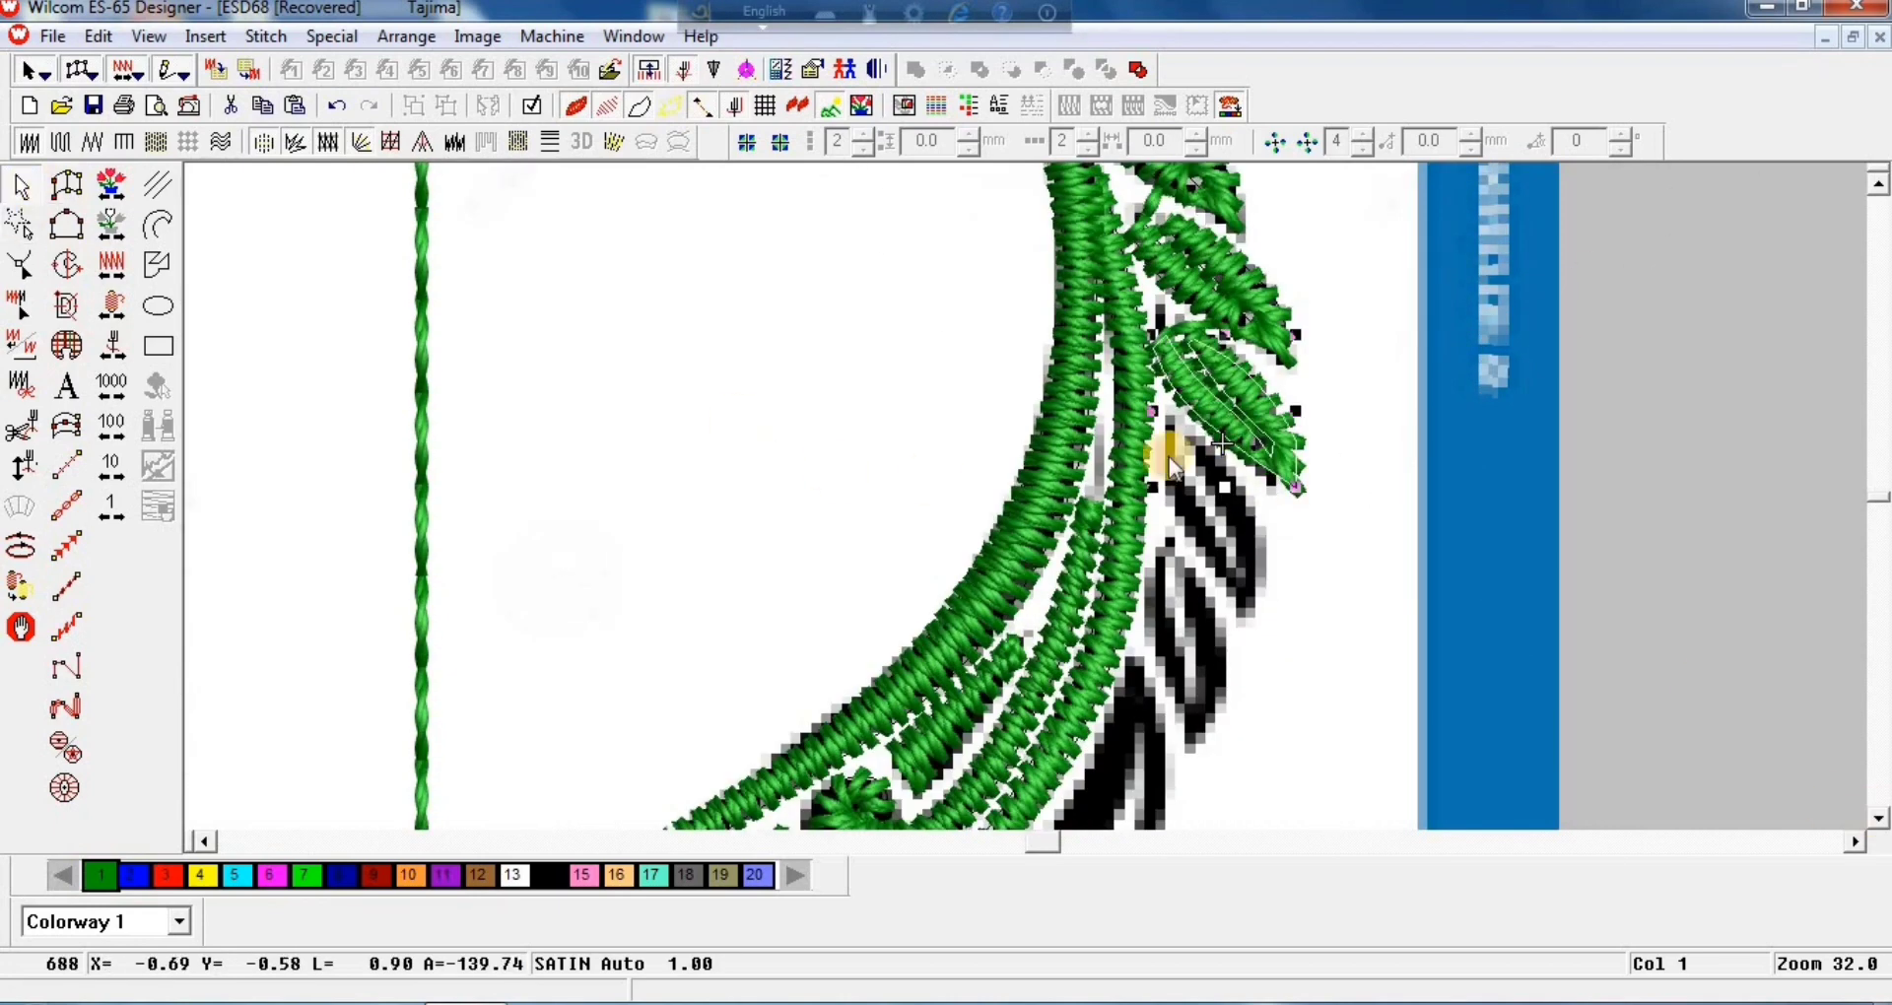
drag(1170, 465, 1229, 471)
drag(1258, 553, 1227, 517)
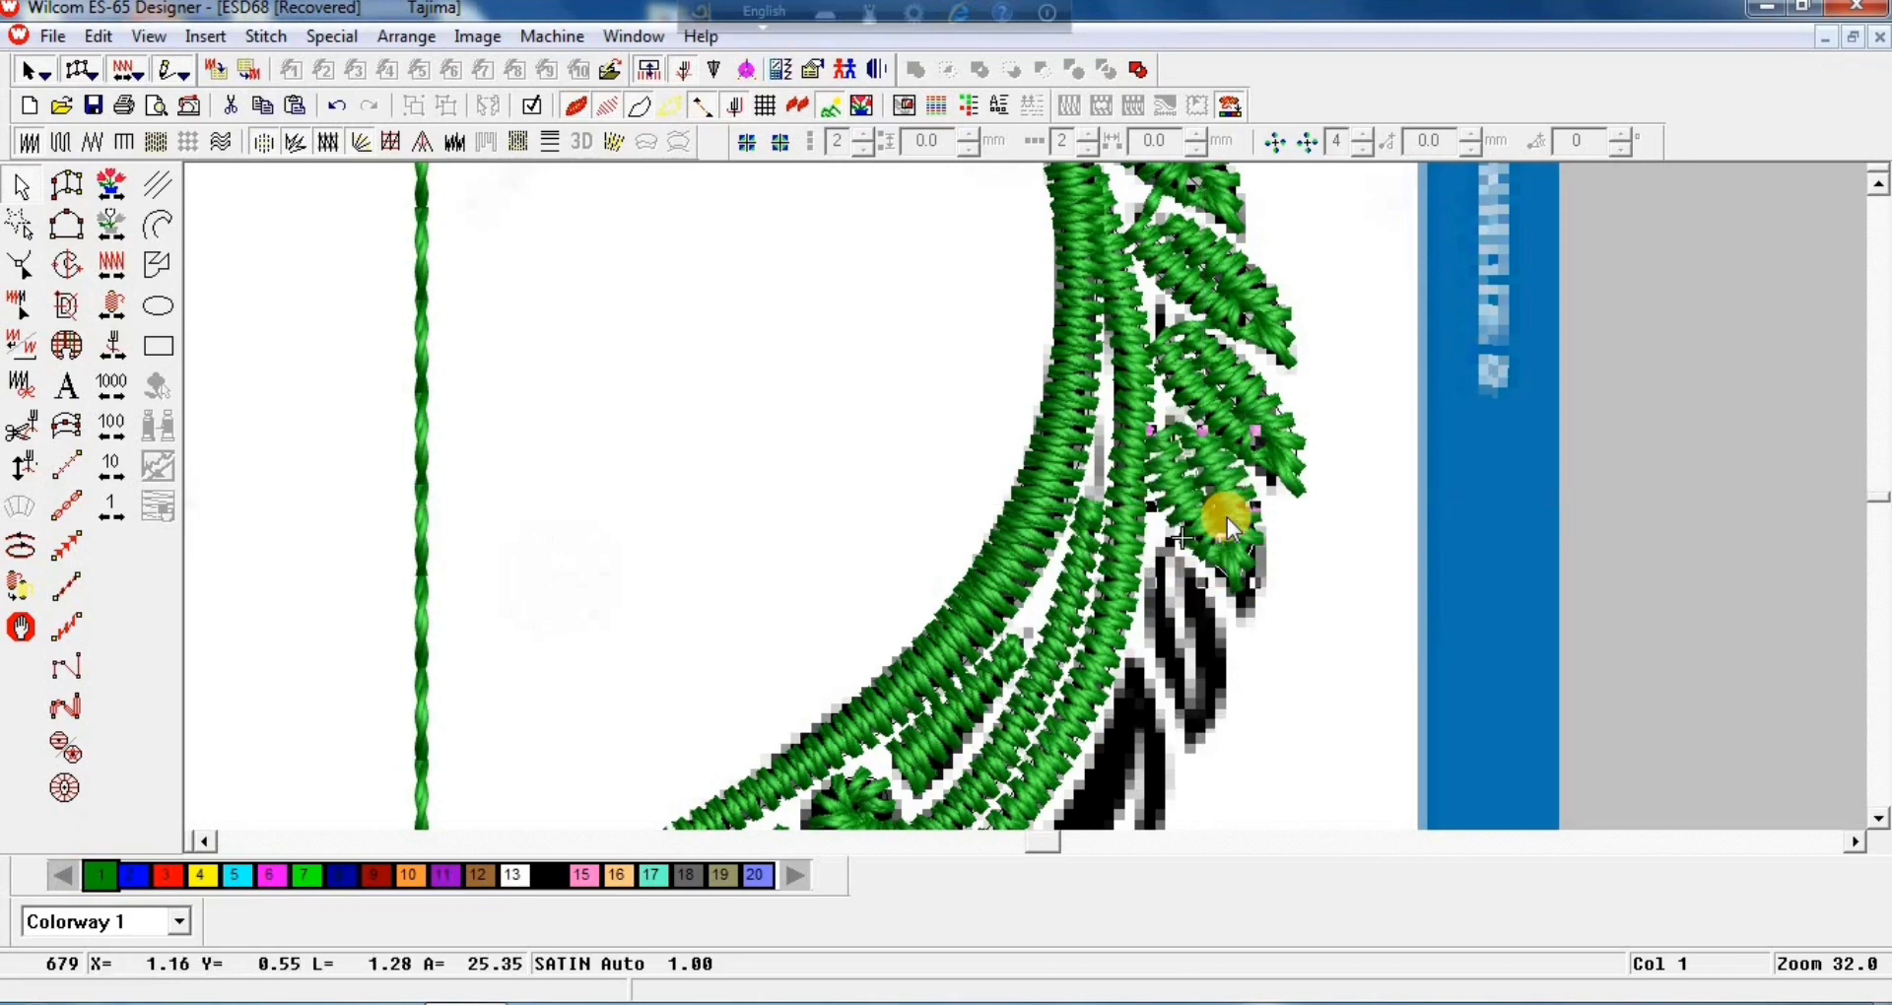
Step: Duplicate the fourth feather onto the fifth, lowest feather of the artwork and rotate and scale the copy to fit
click(1875, 817)
drag(1238, 249, 1223, 368)
click(1223, 367)
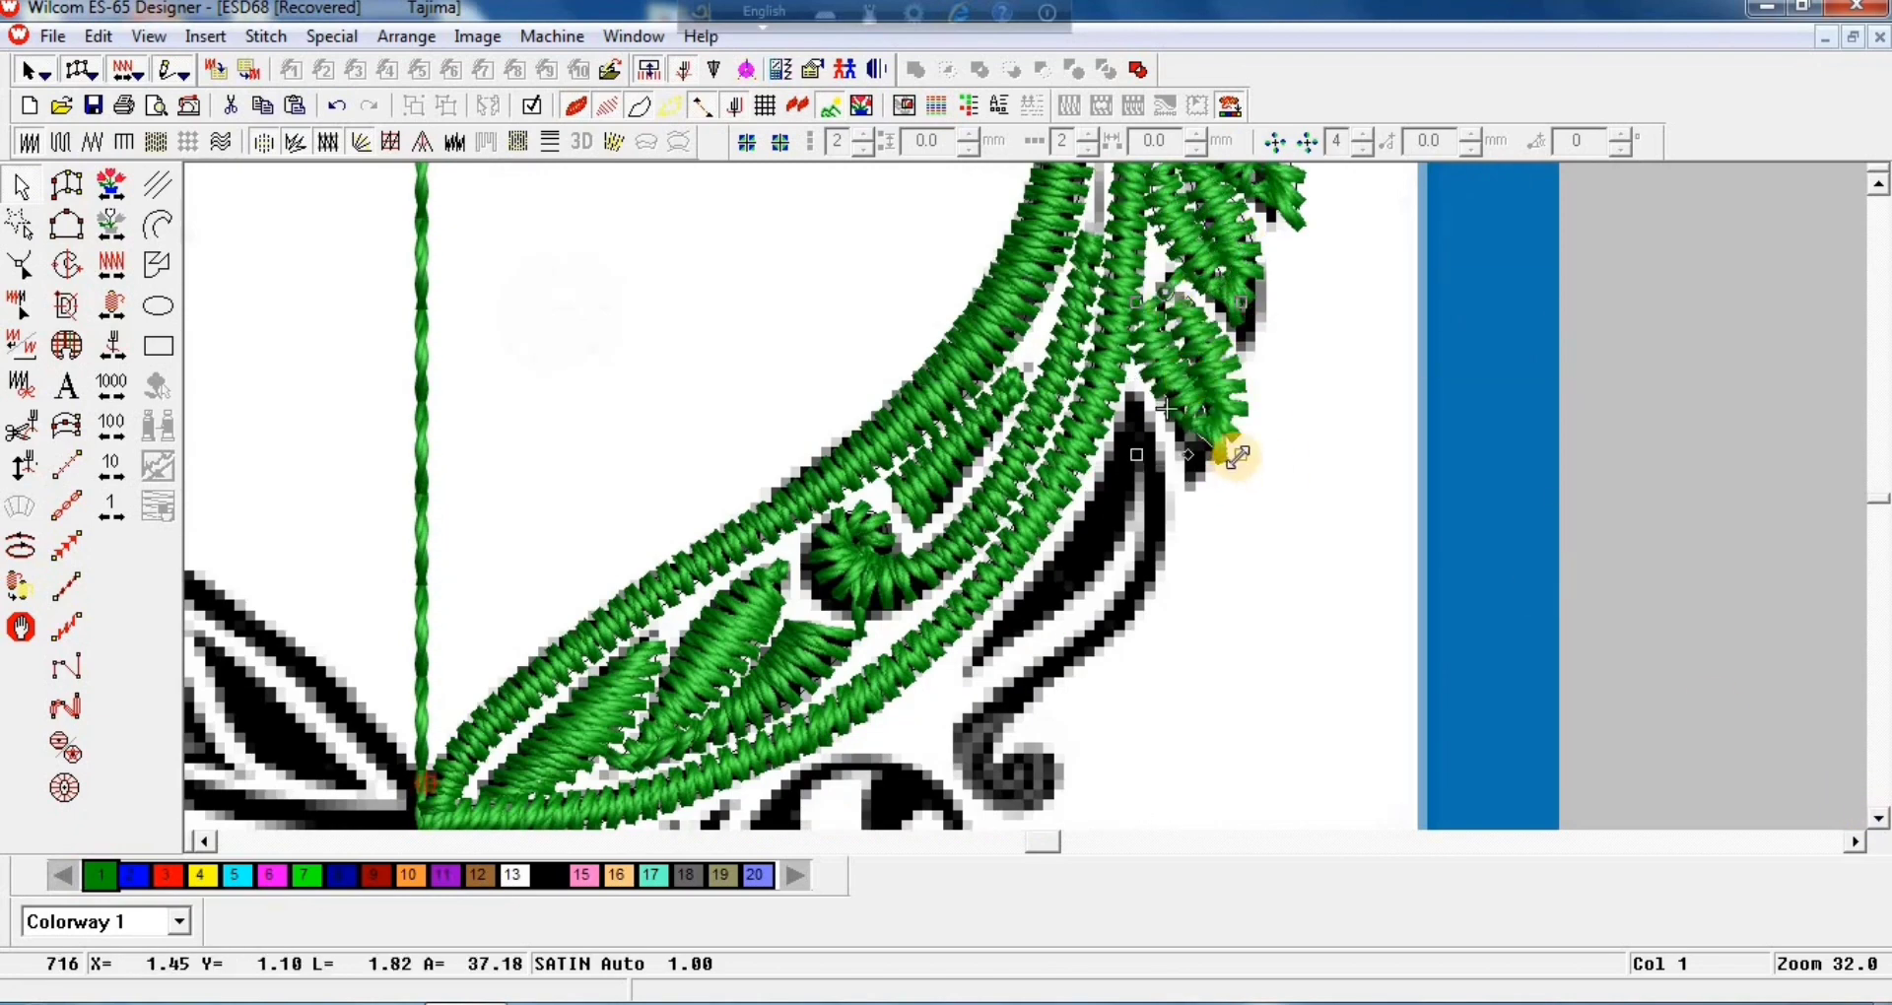
drag(1238, 456, 1203, 369)
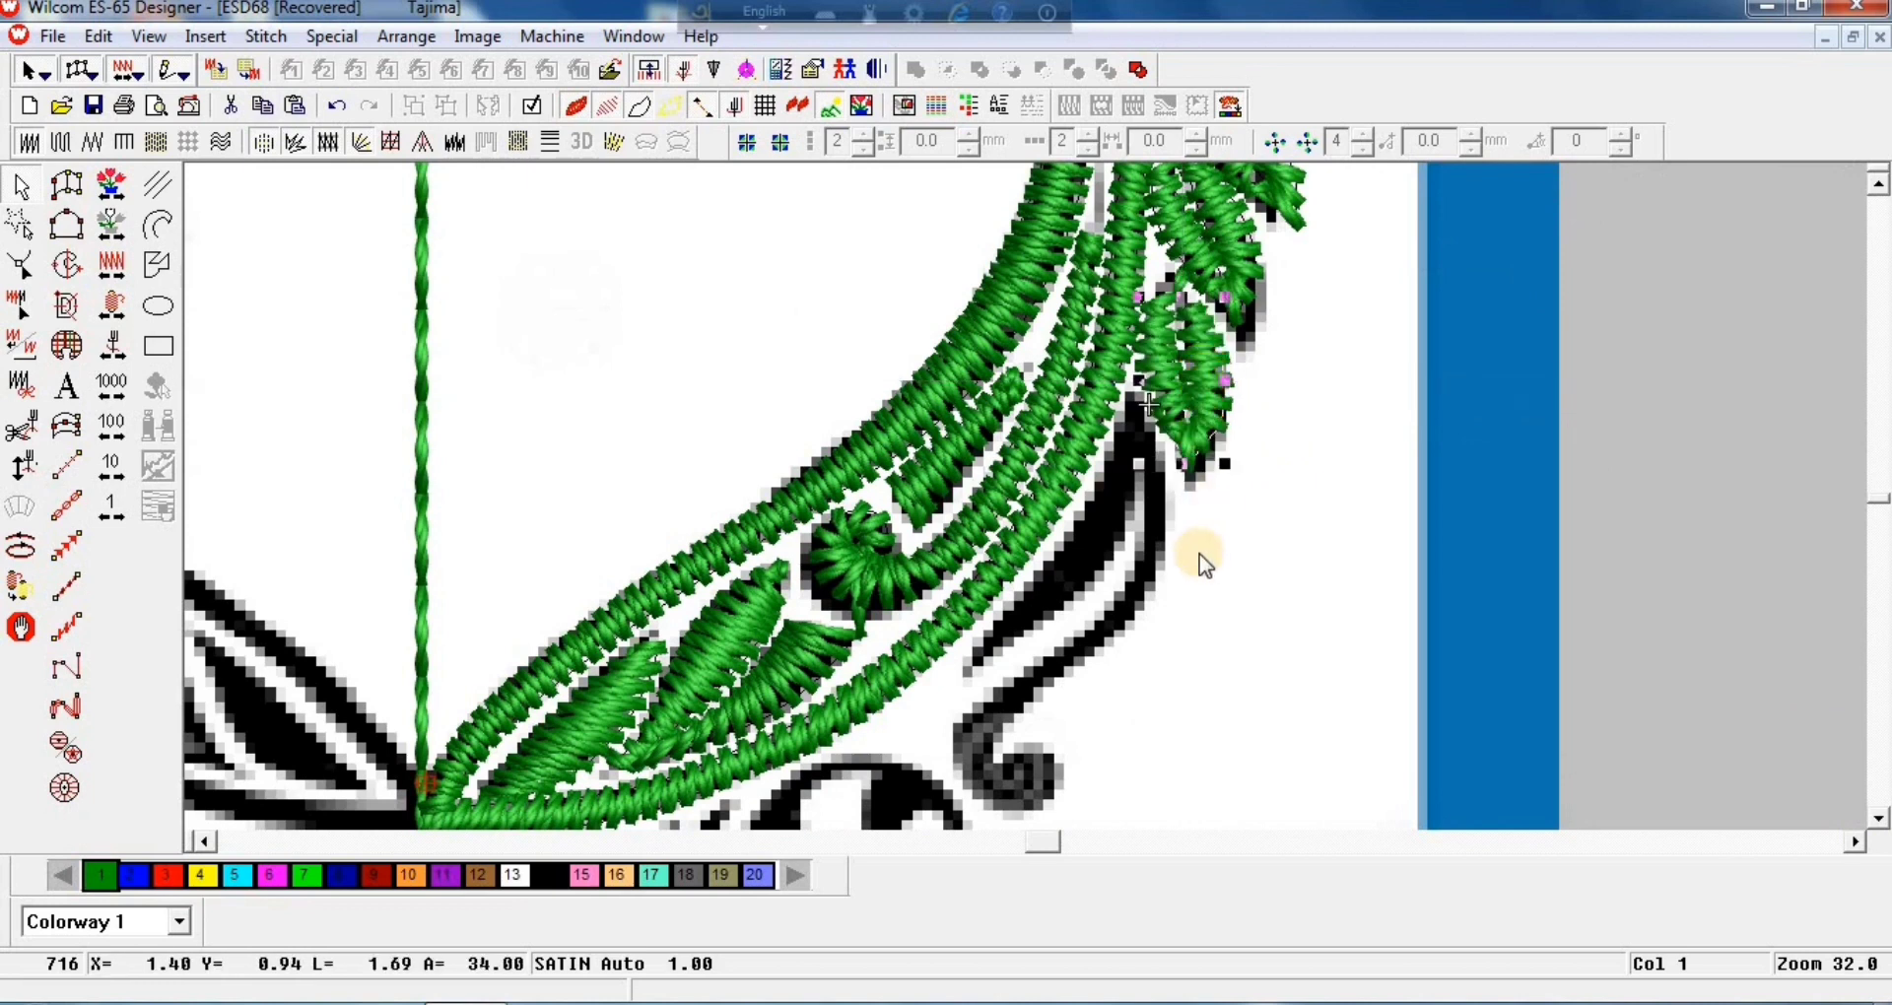
Step: Lay a travelling run stitch from the lowest feather's base down the middle of the slim black leaf to its lower tip
click(28, 144)
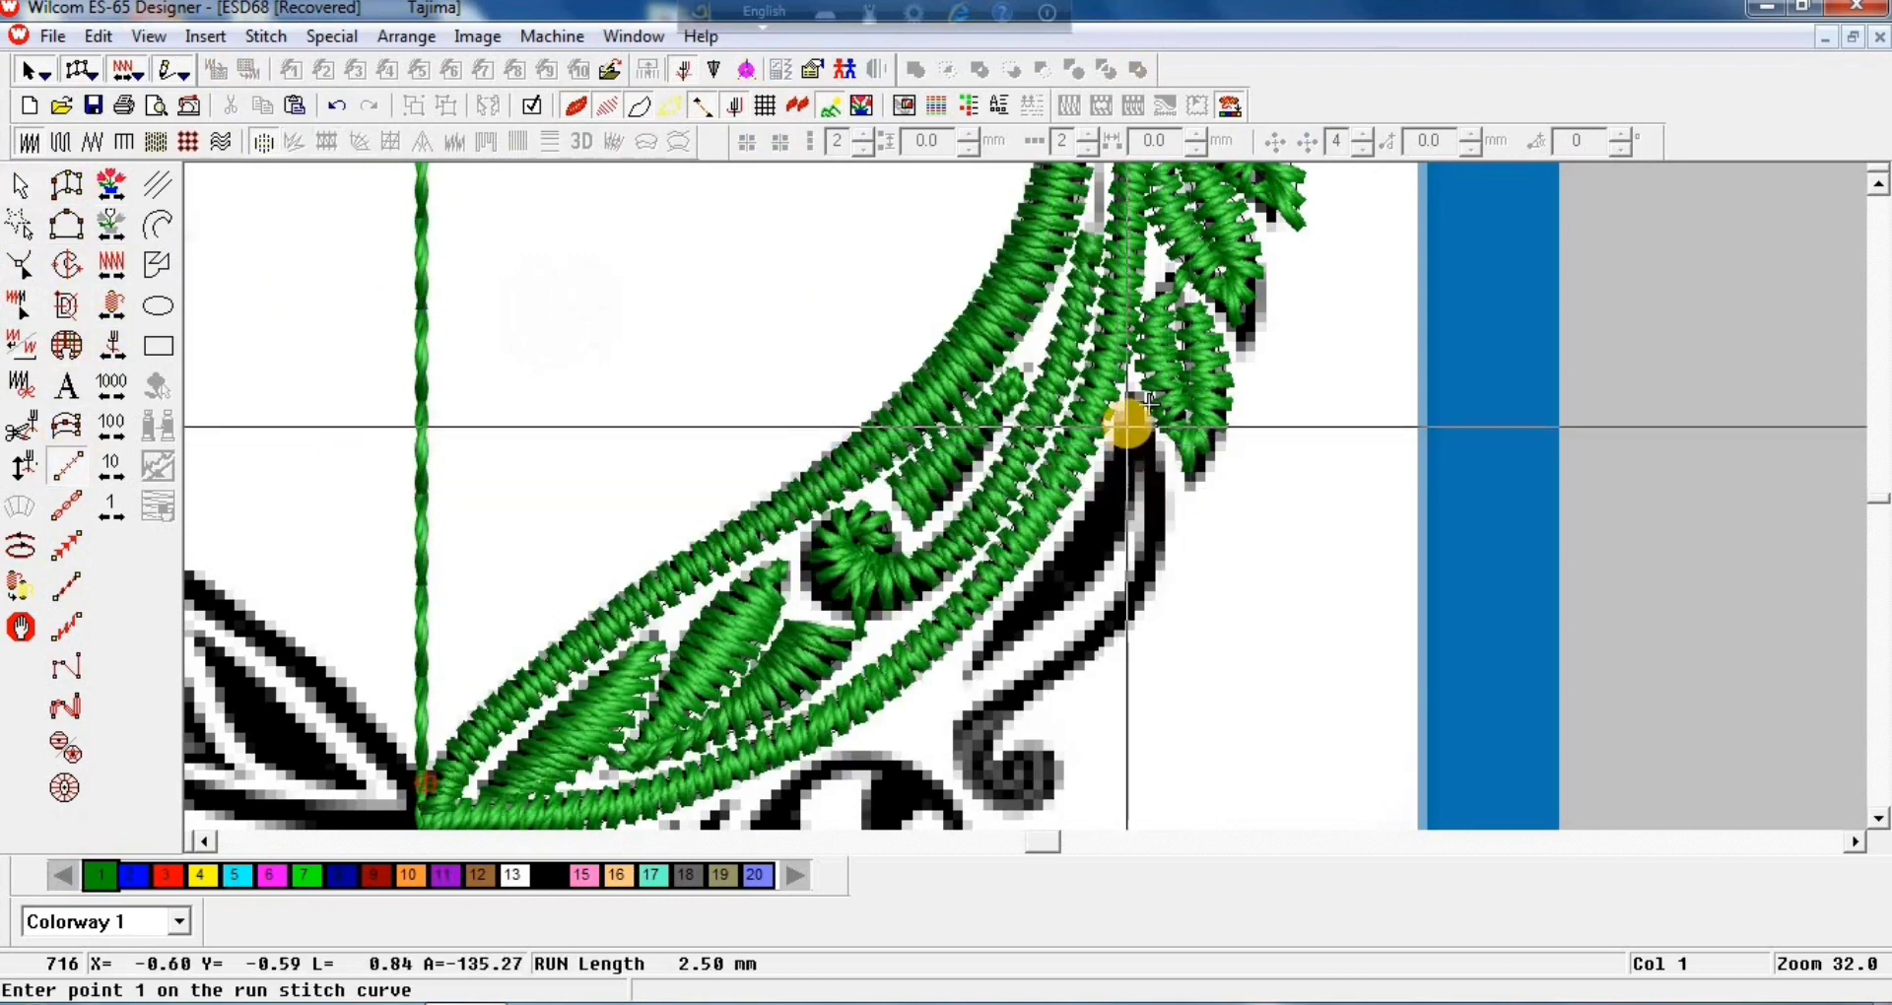
click(1134, 422)
click(1089, 536)
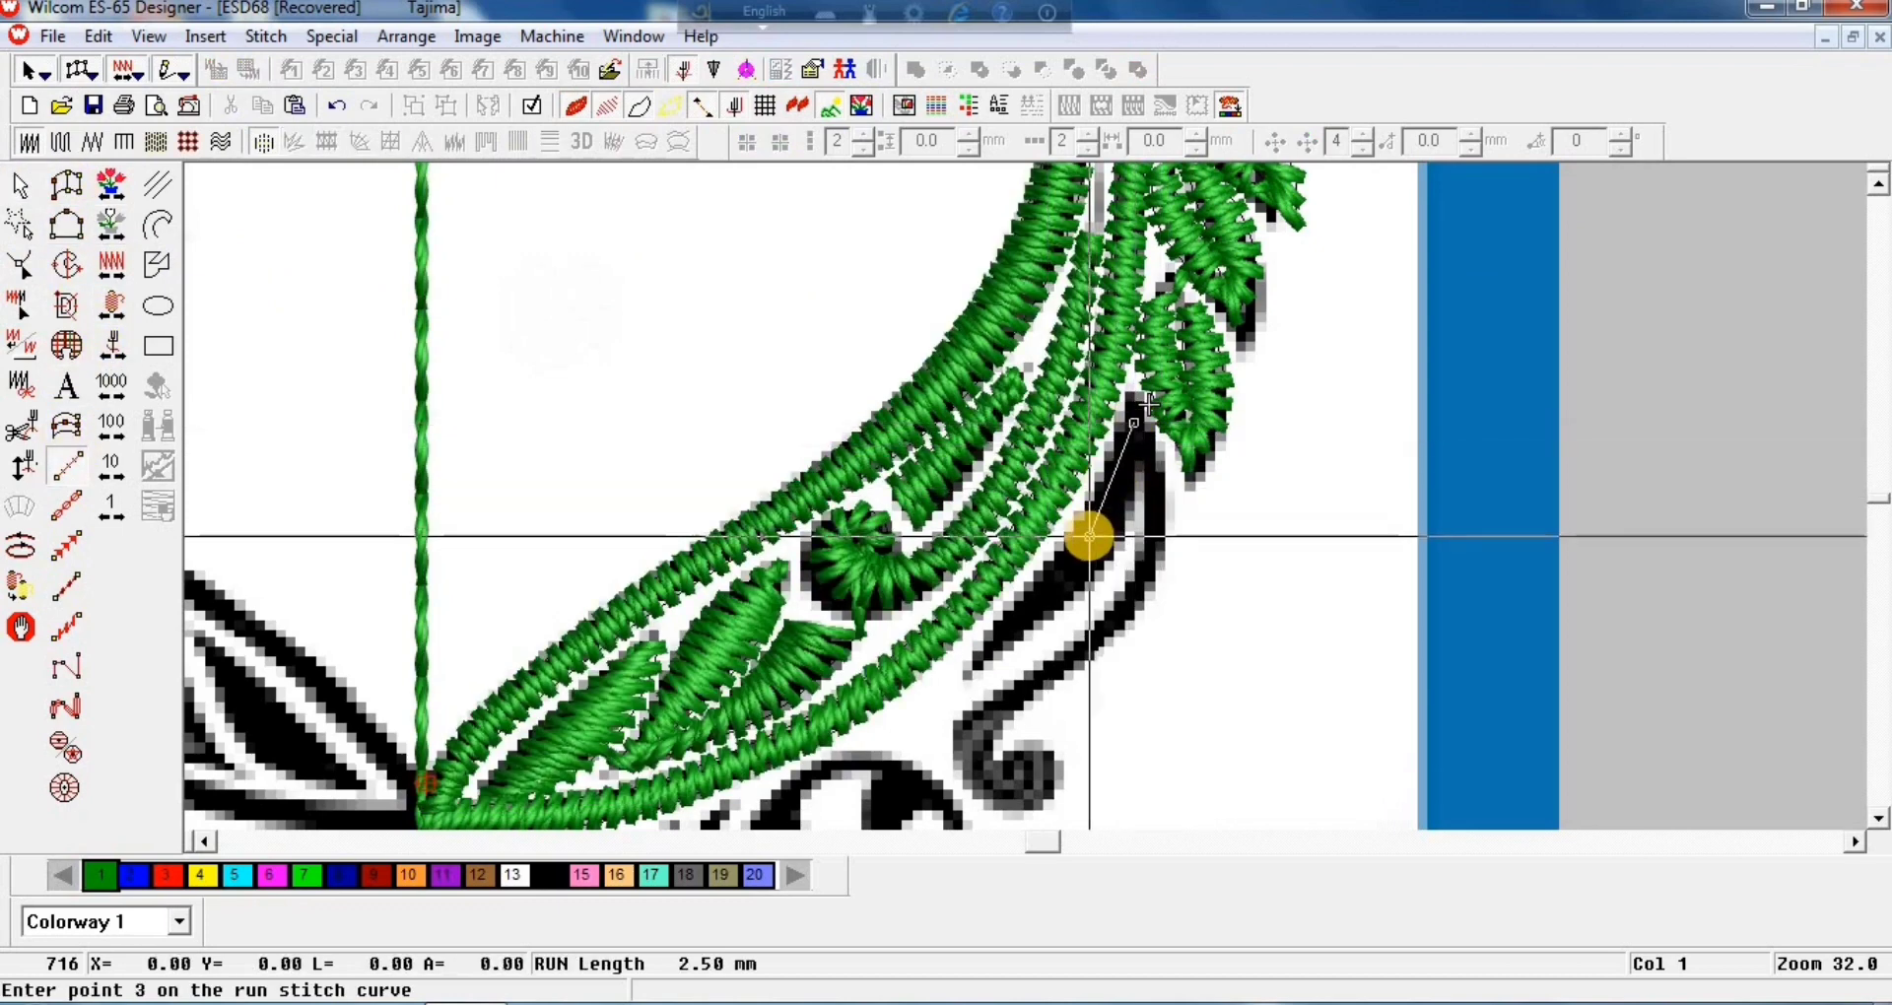
click(1000, 639)
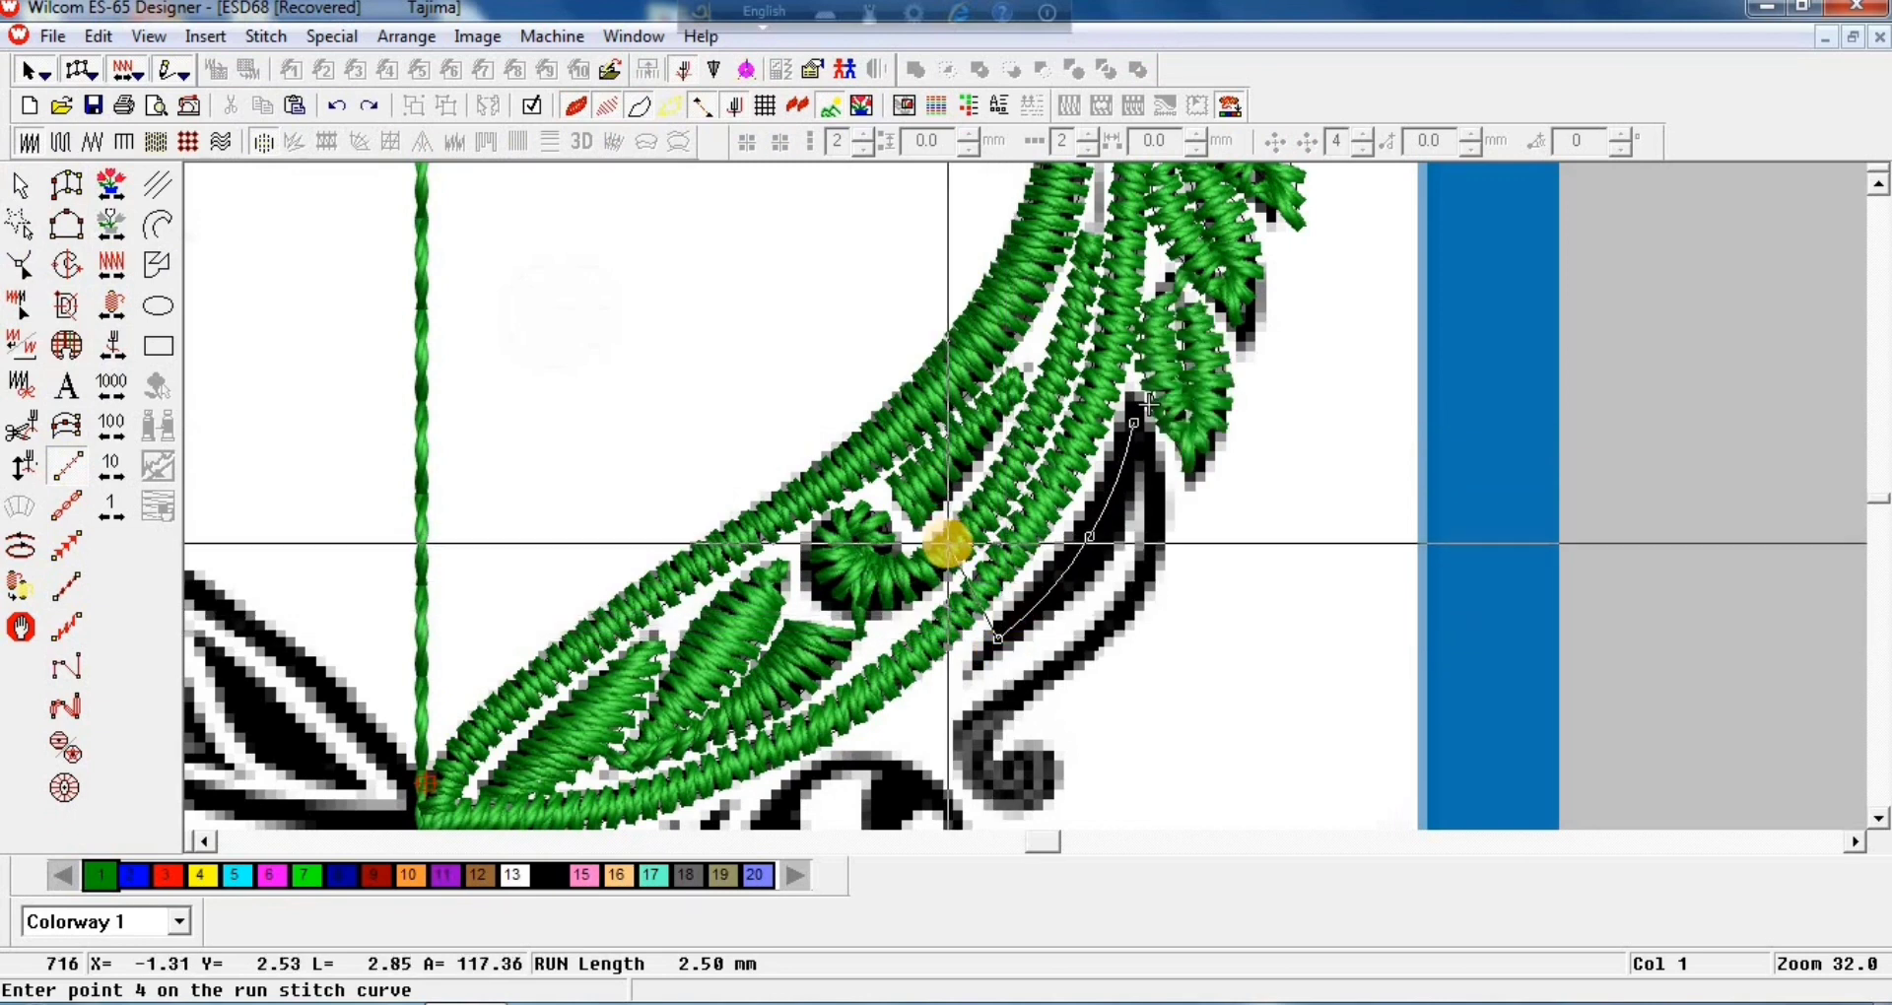
Step: Digitize the slim leaf below the feathers as a satin column from its lower tip up to its upper point
click(83, 185)
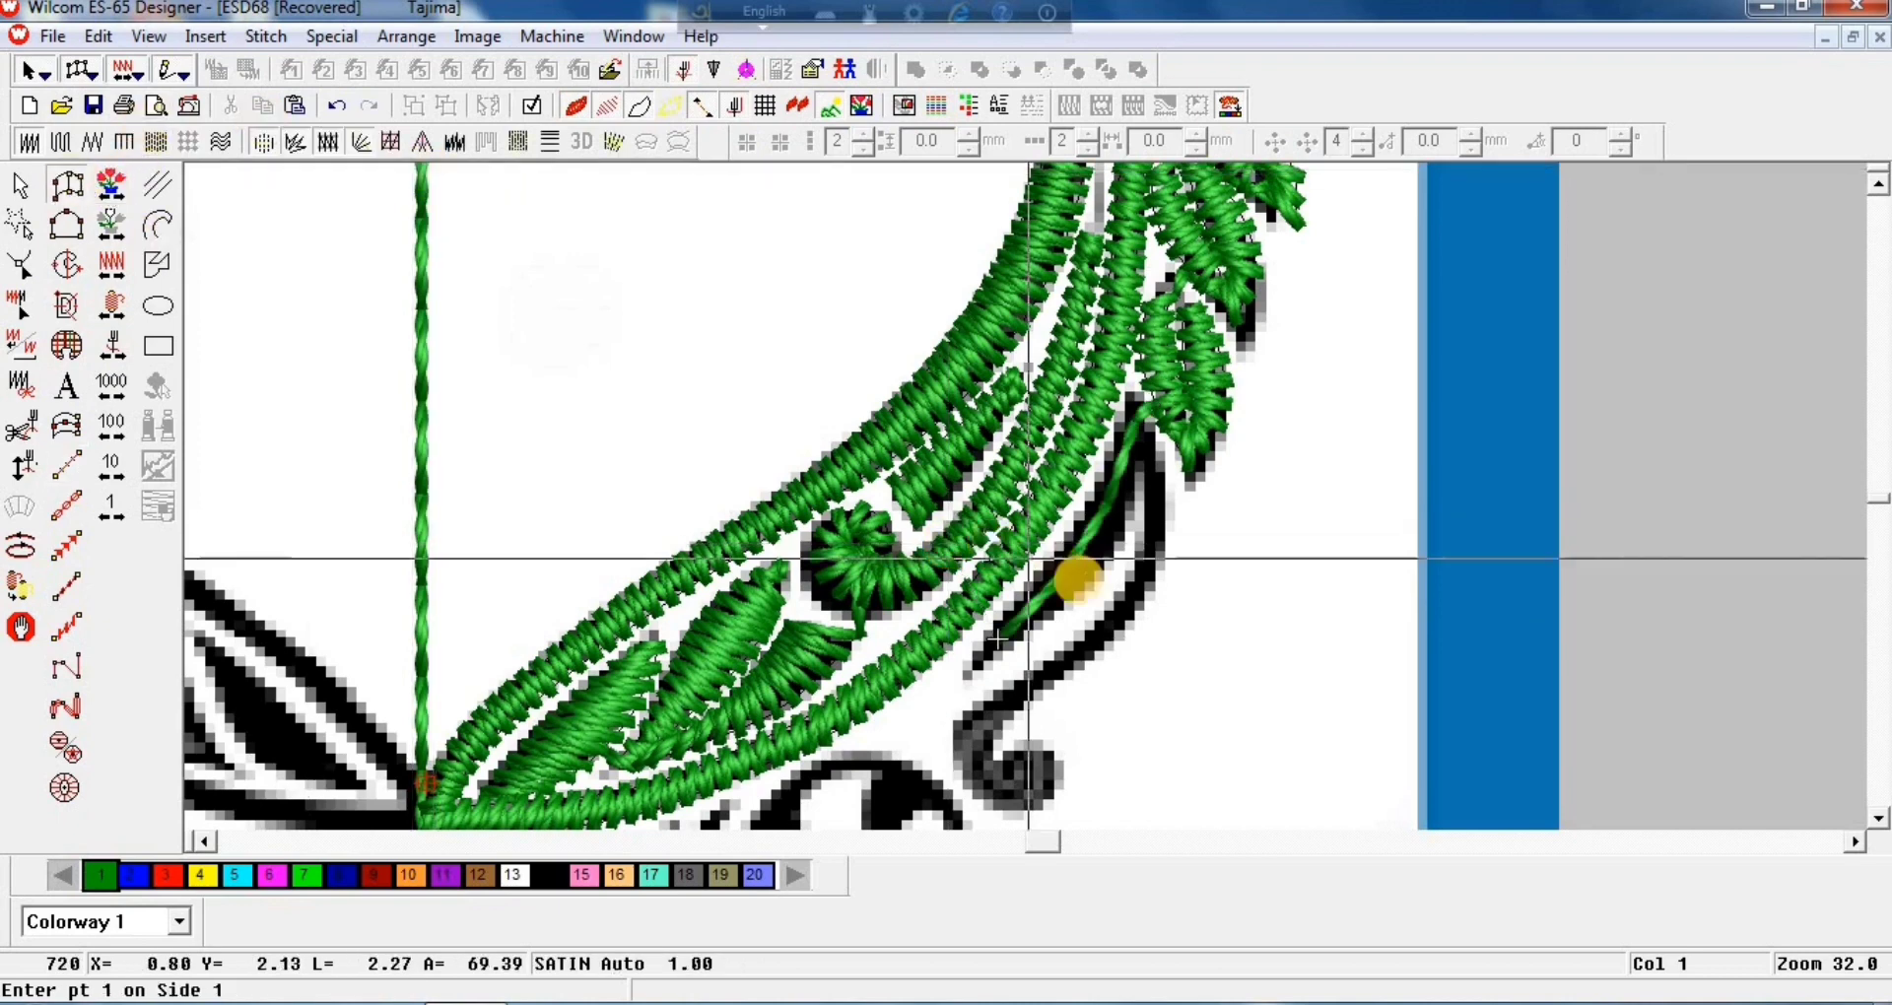
click(990, 650)
click(1021, 624)
click(1015, 601)
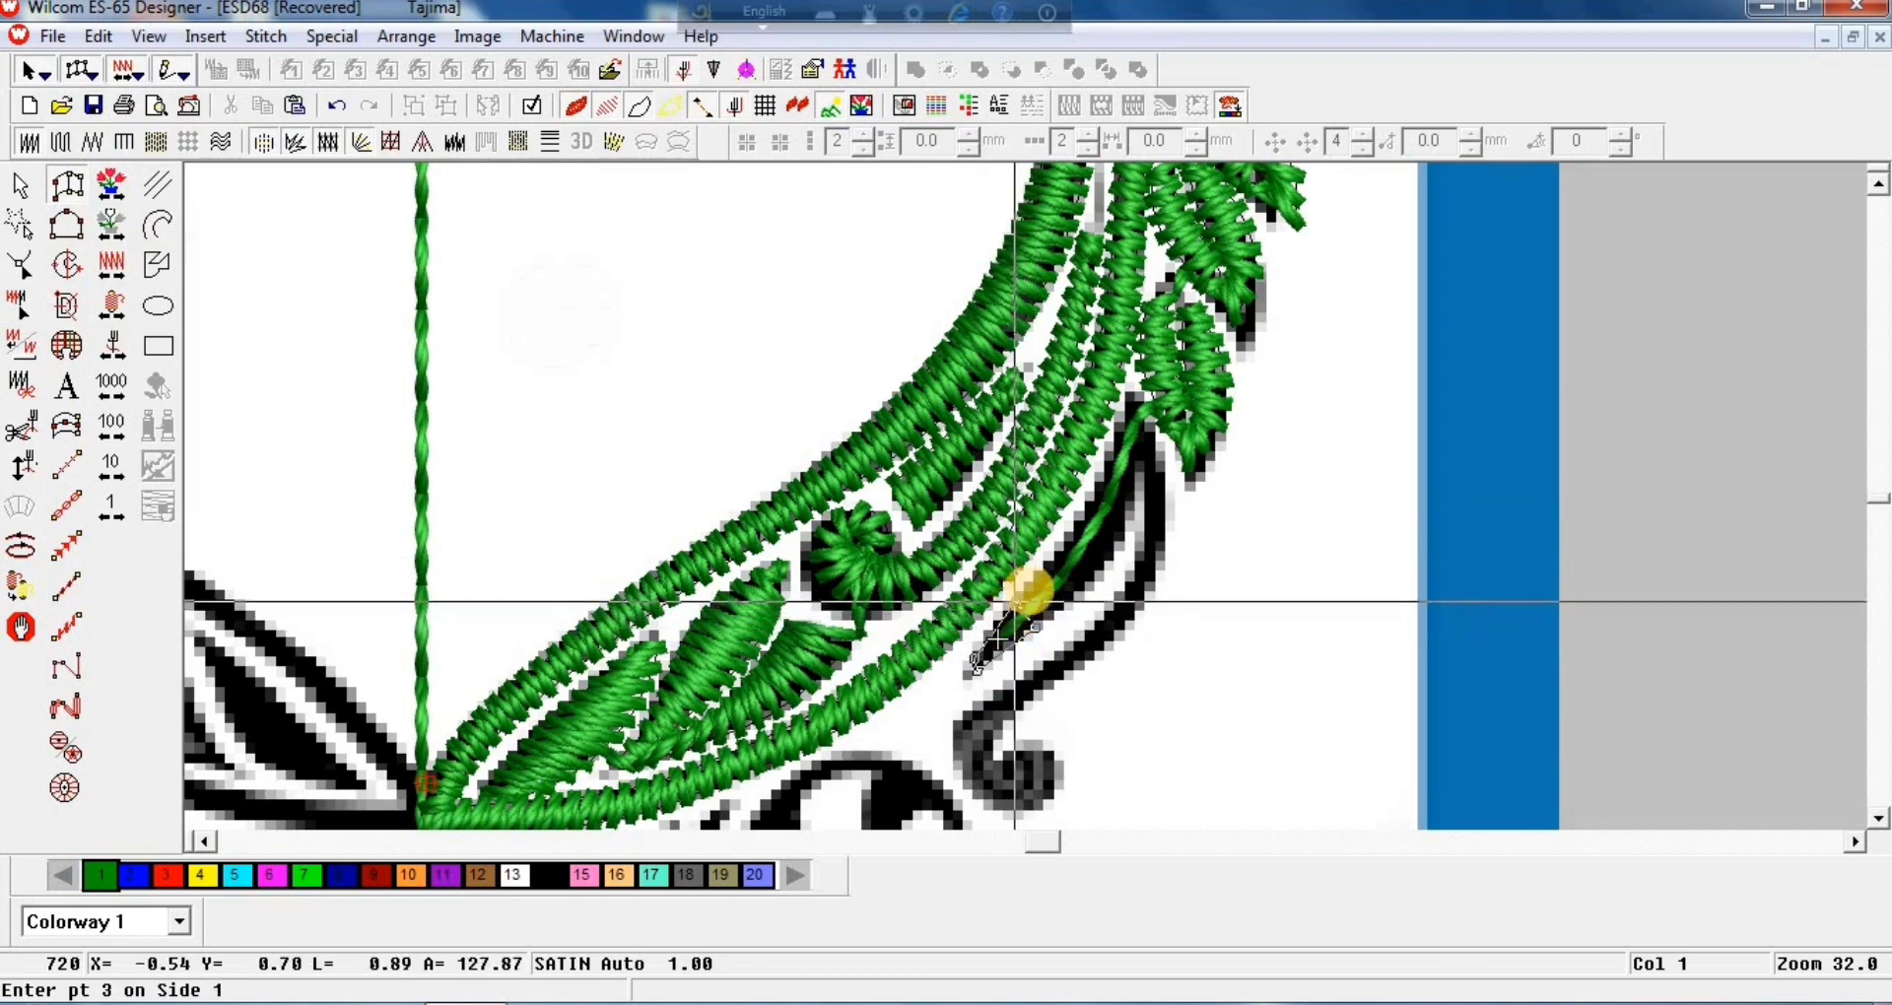
click(1107, 550)
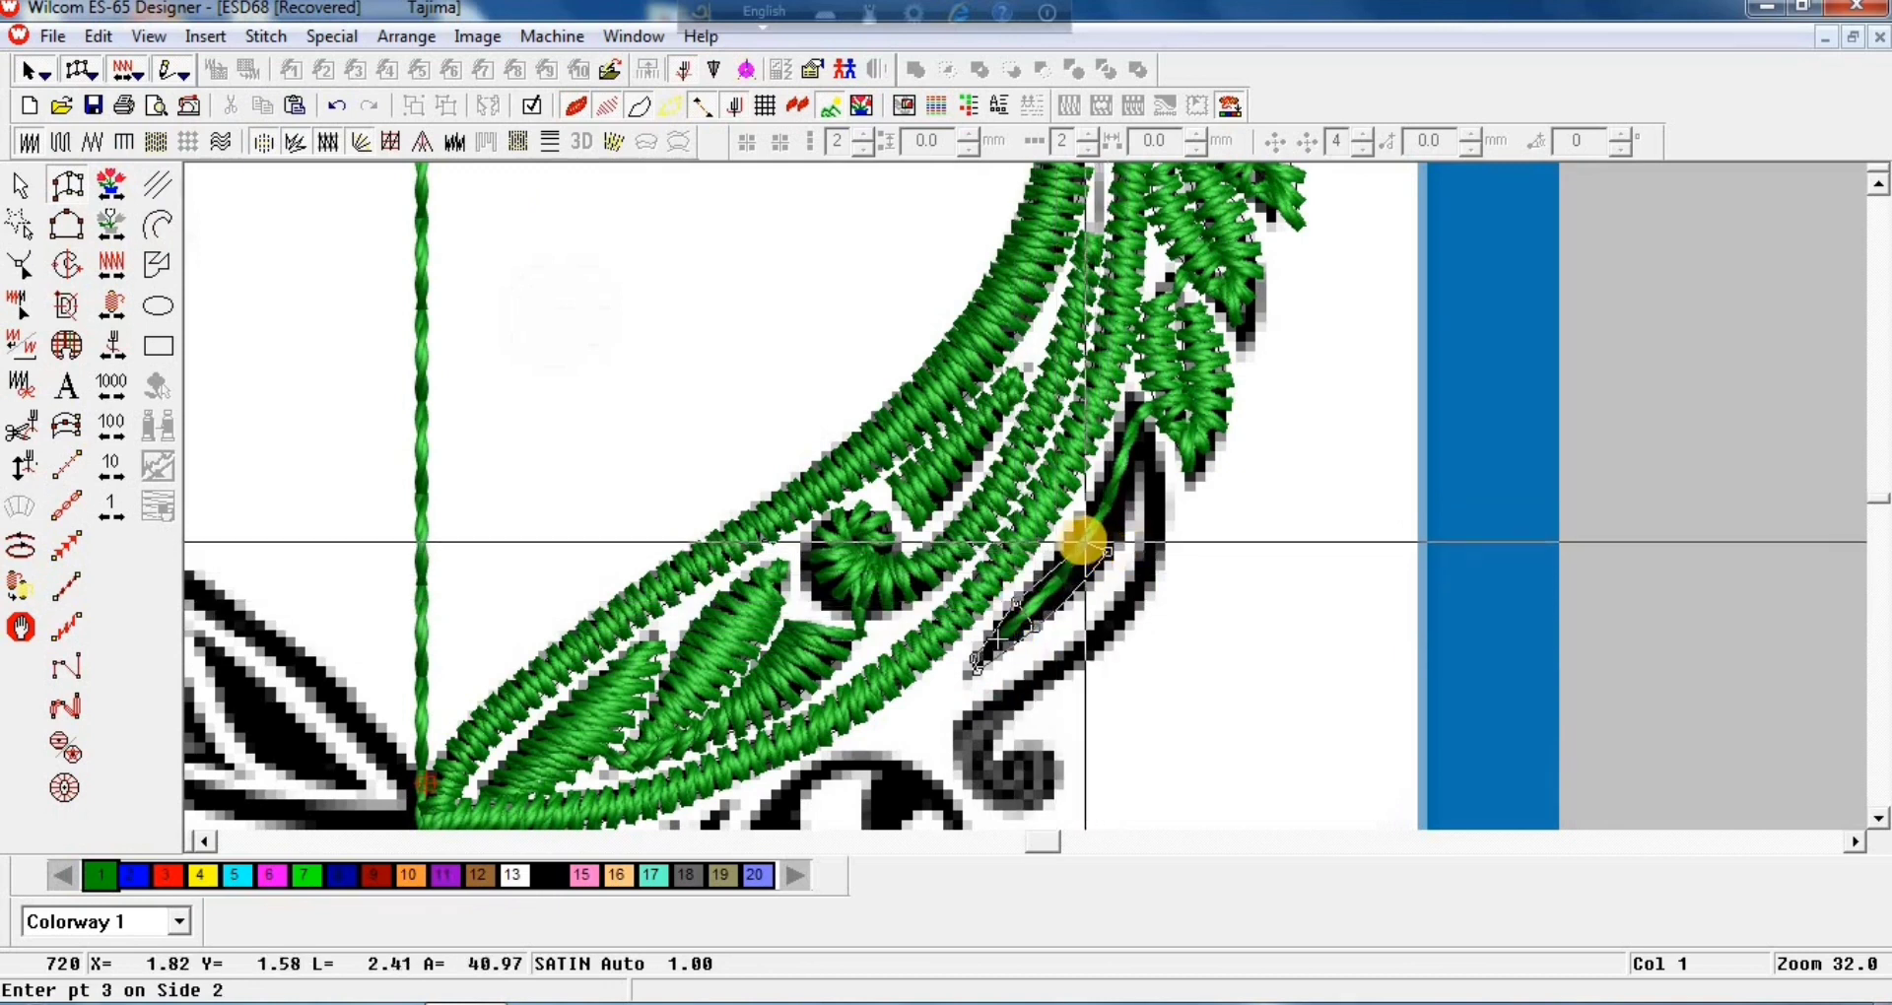
click(1135, 461)
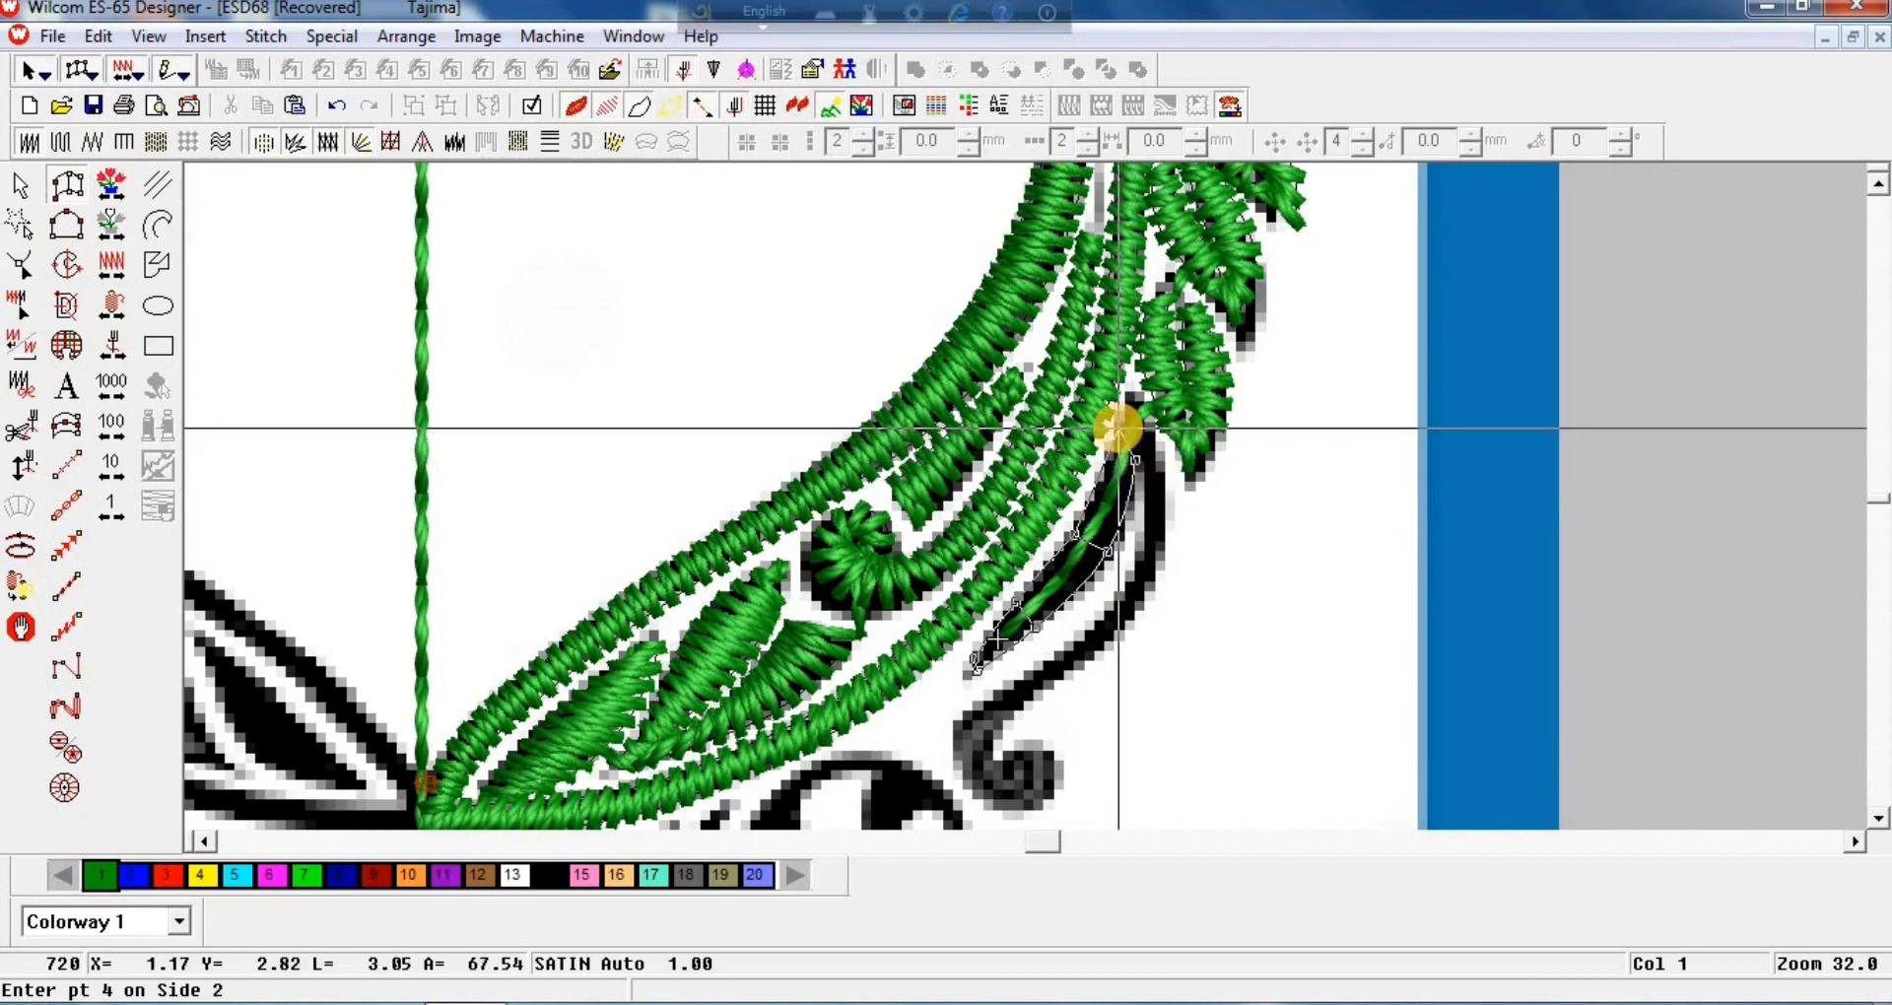
click(1135, 458)
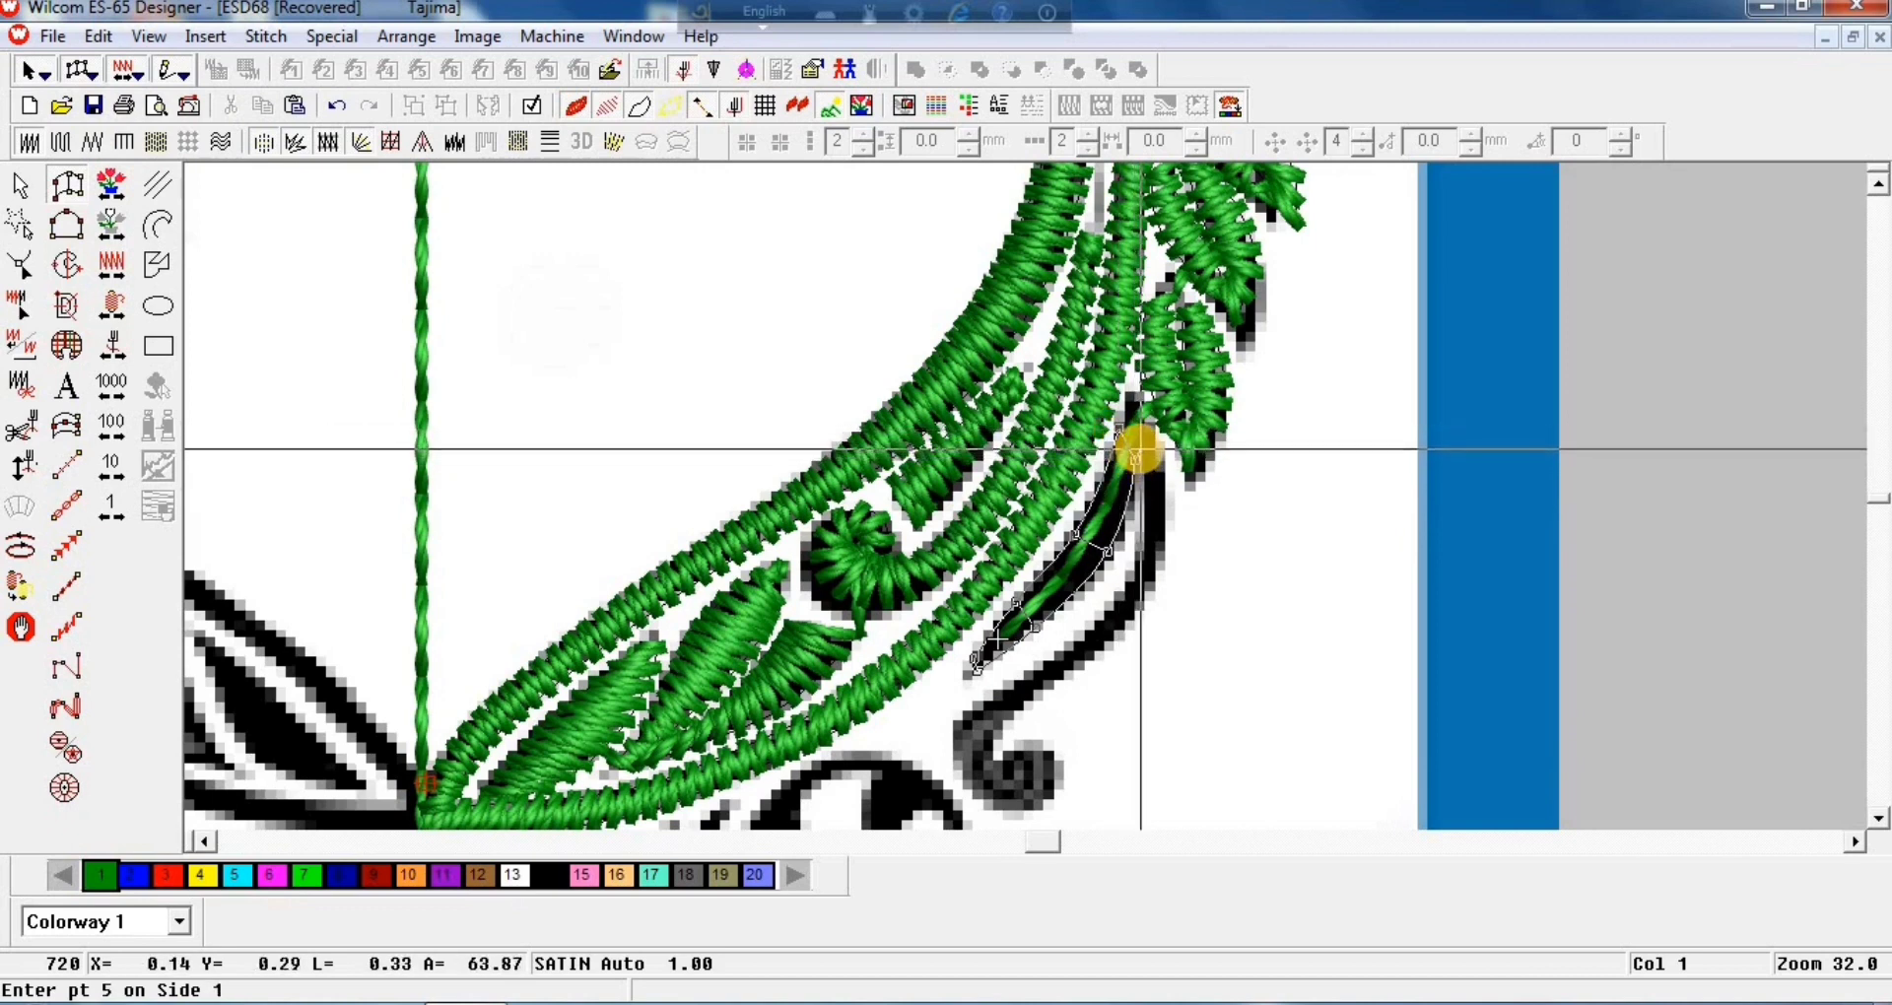
click(1132, 447)
click(1121, 423)
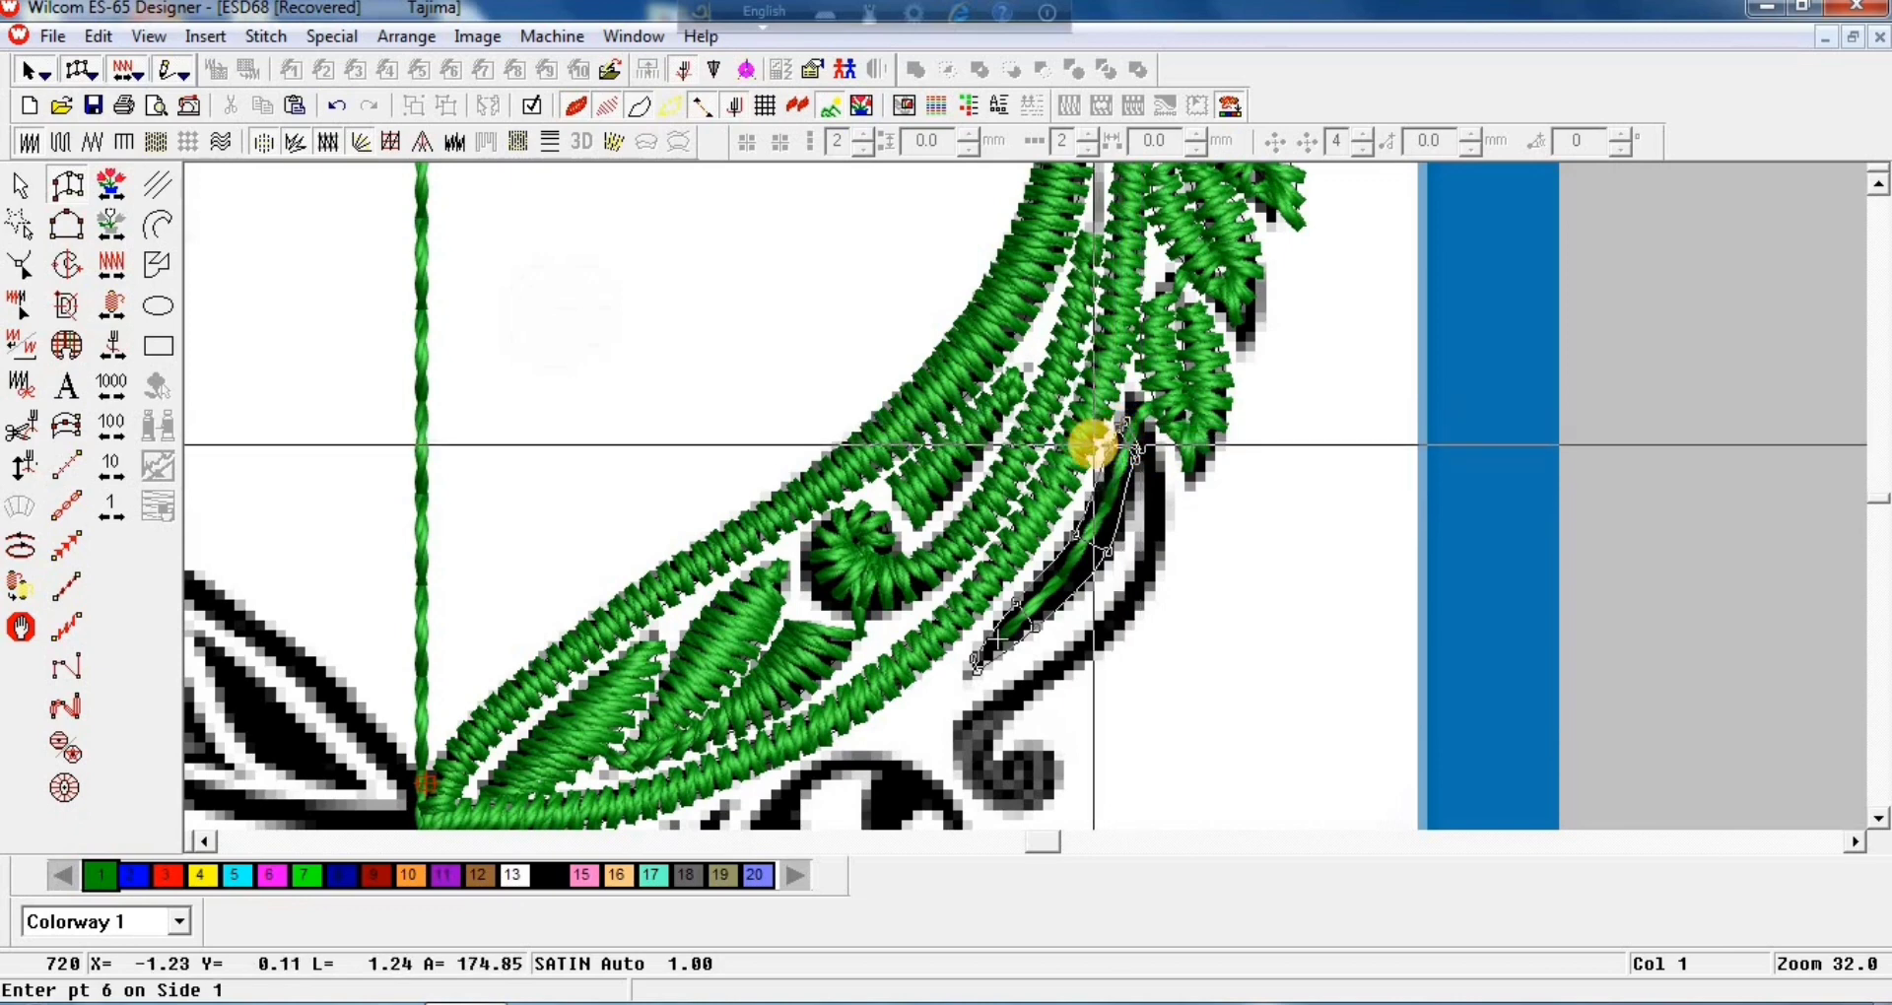
key(Return)
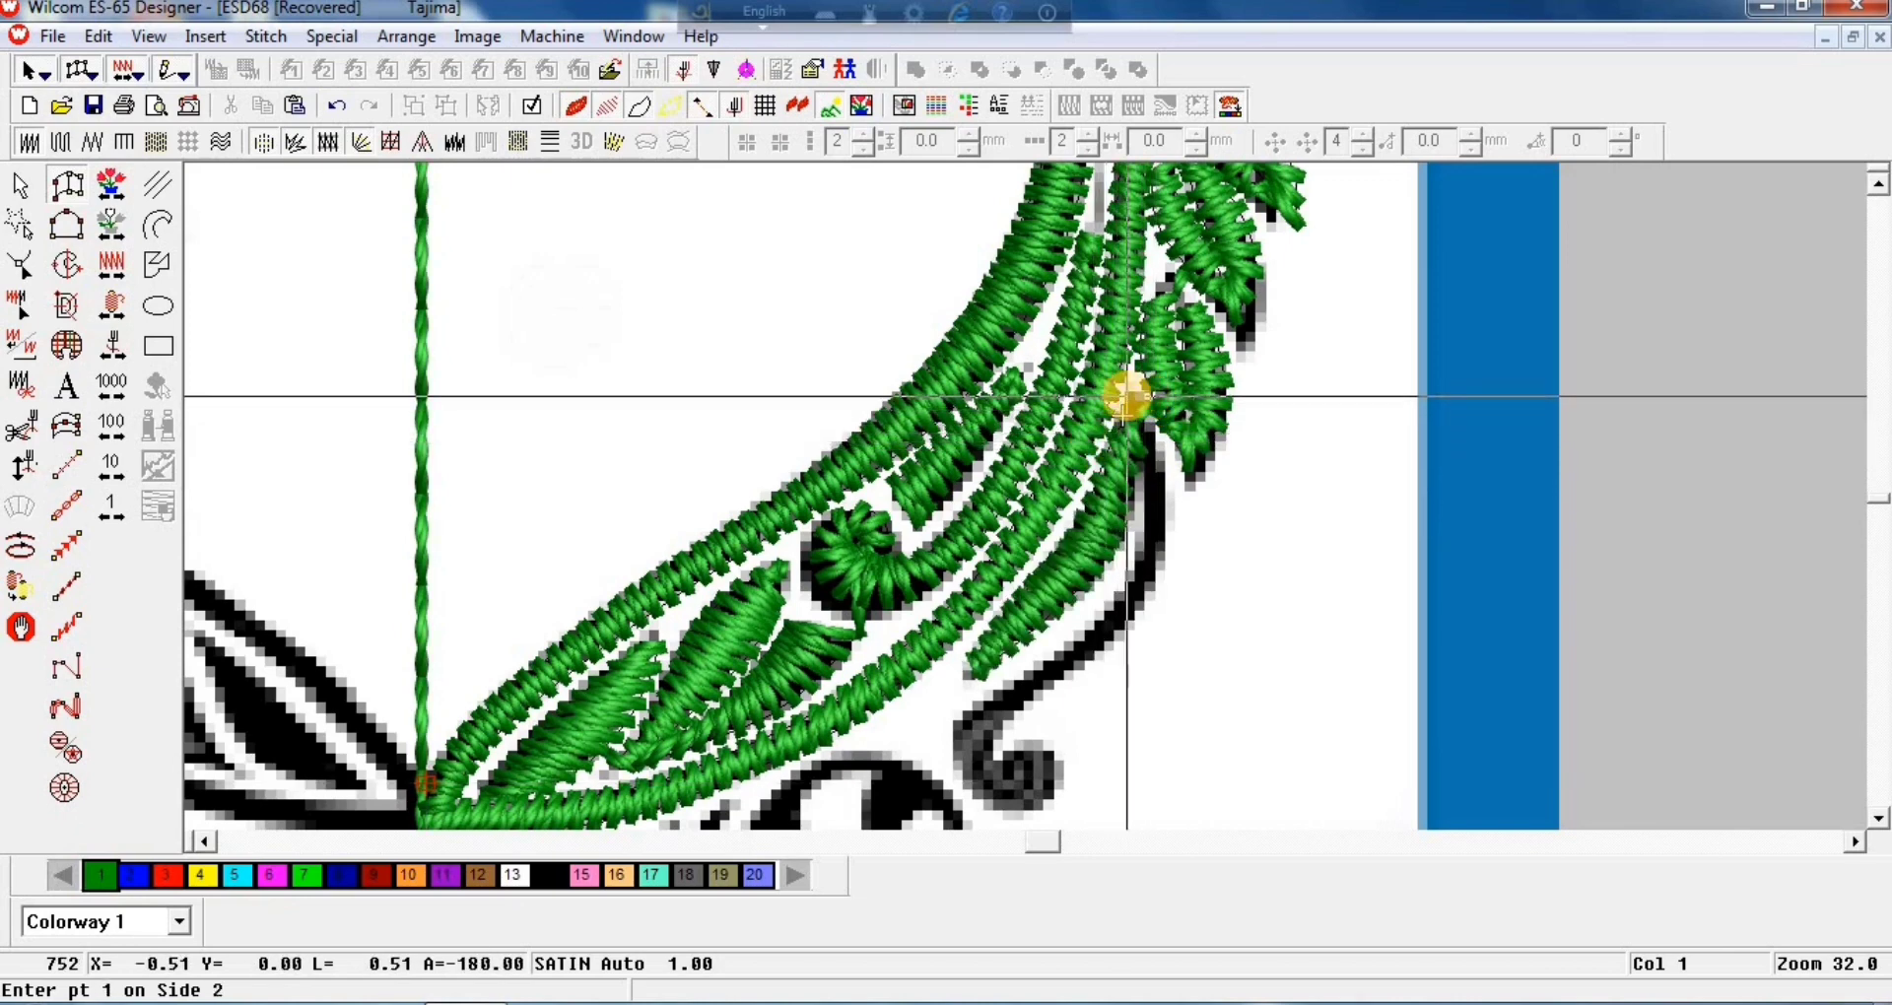
Step: Digitize the curved stem outside the slim leaf as one satin column, running from its upper point down around the curl at its lower end
key(BackSpace)
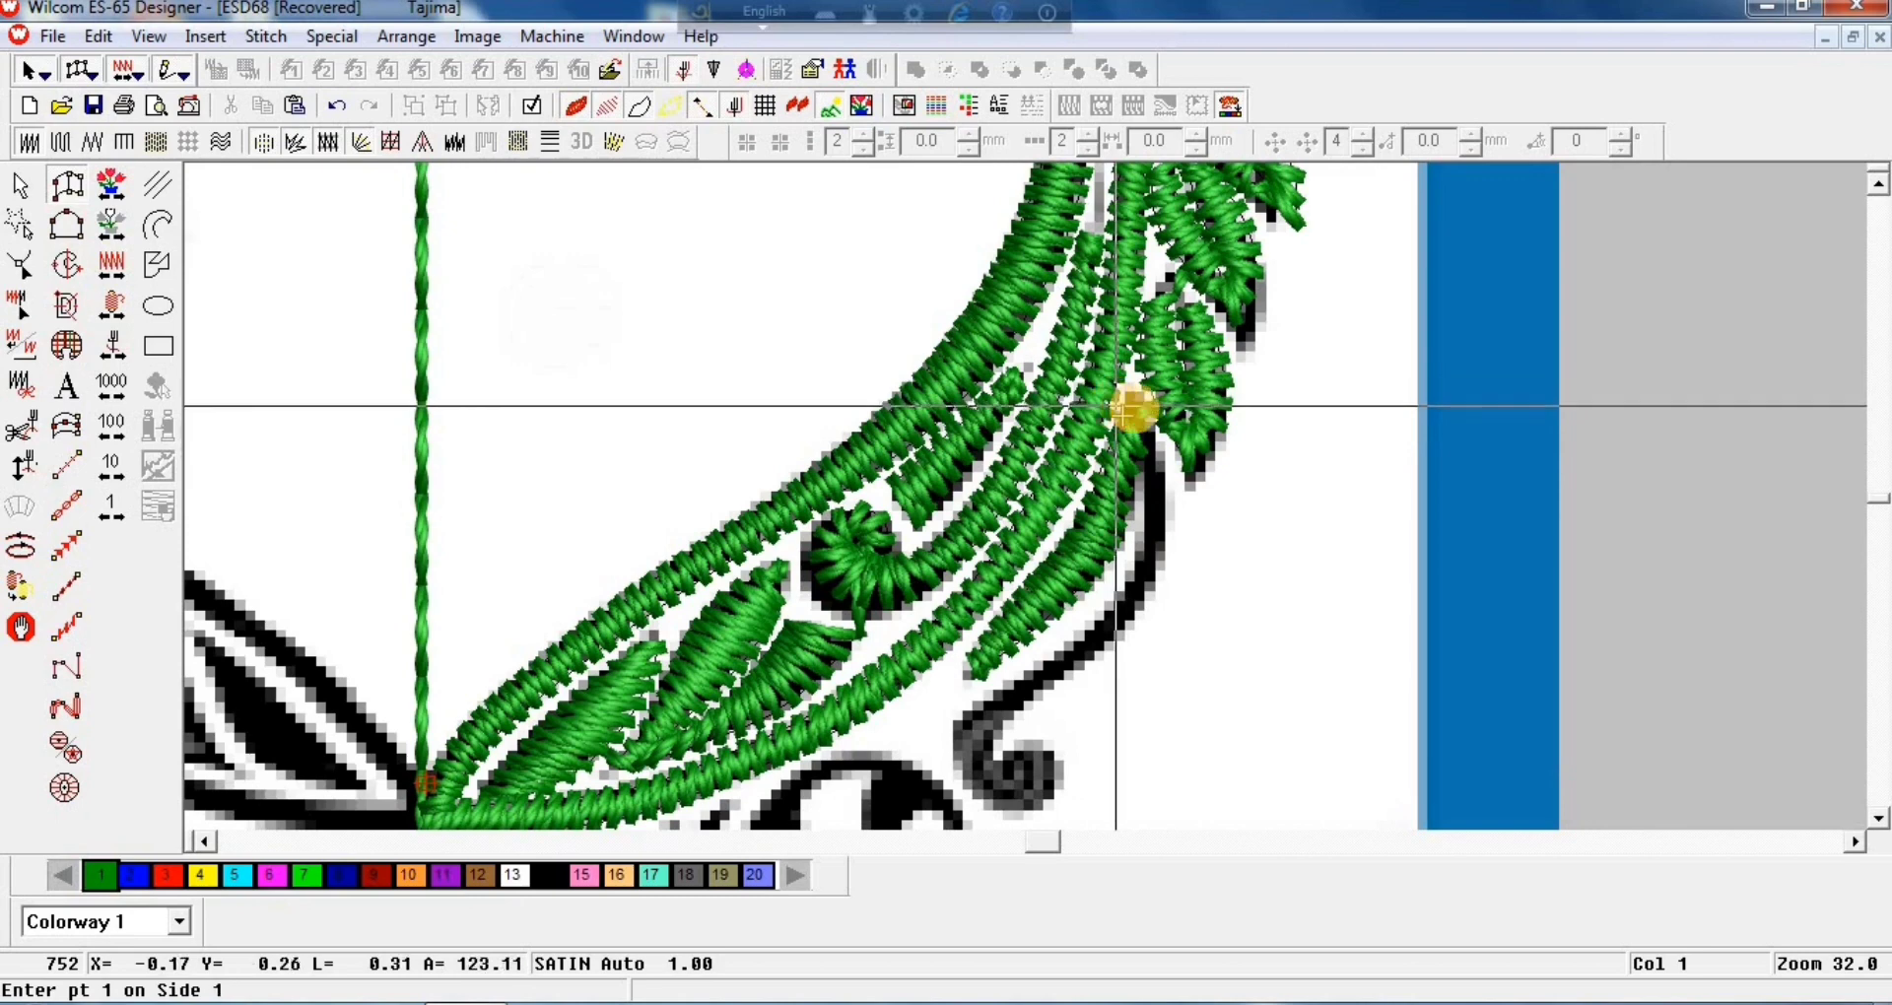
click(1143, 399)
click(1134, 396)
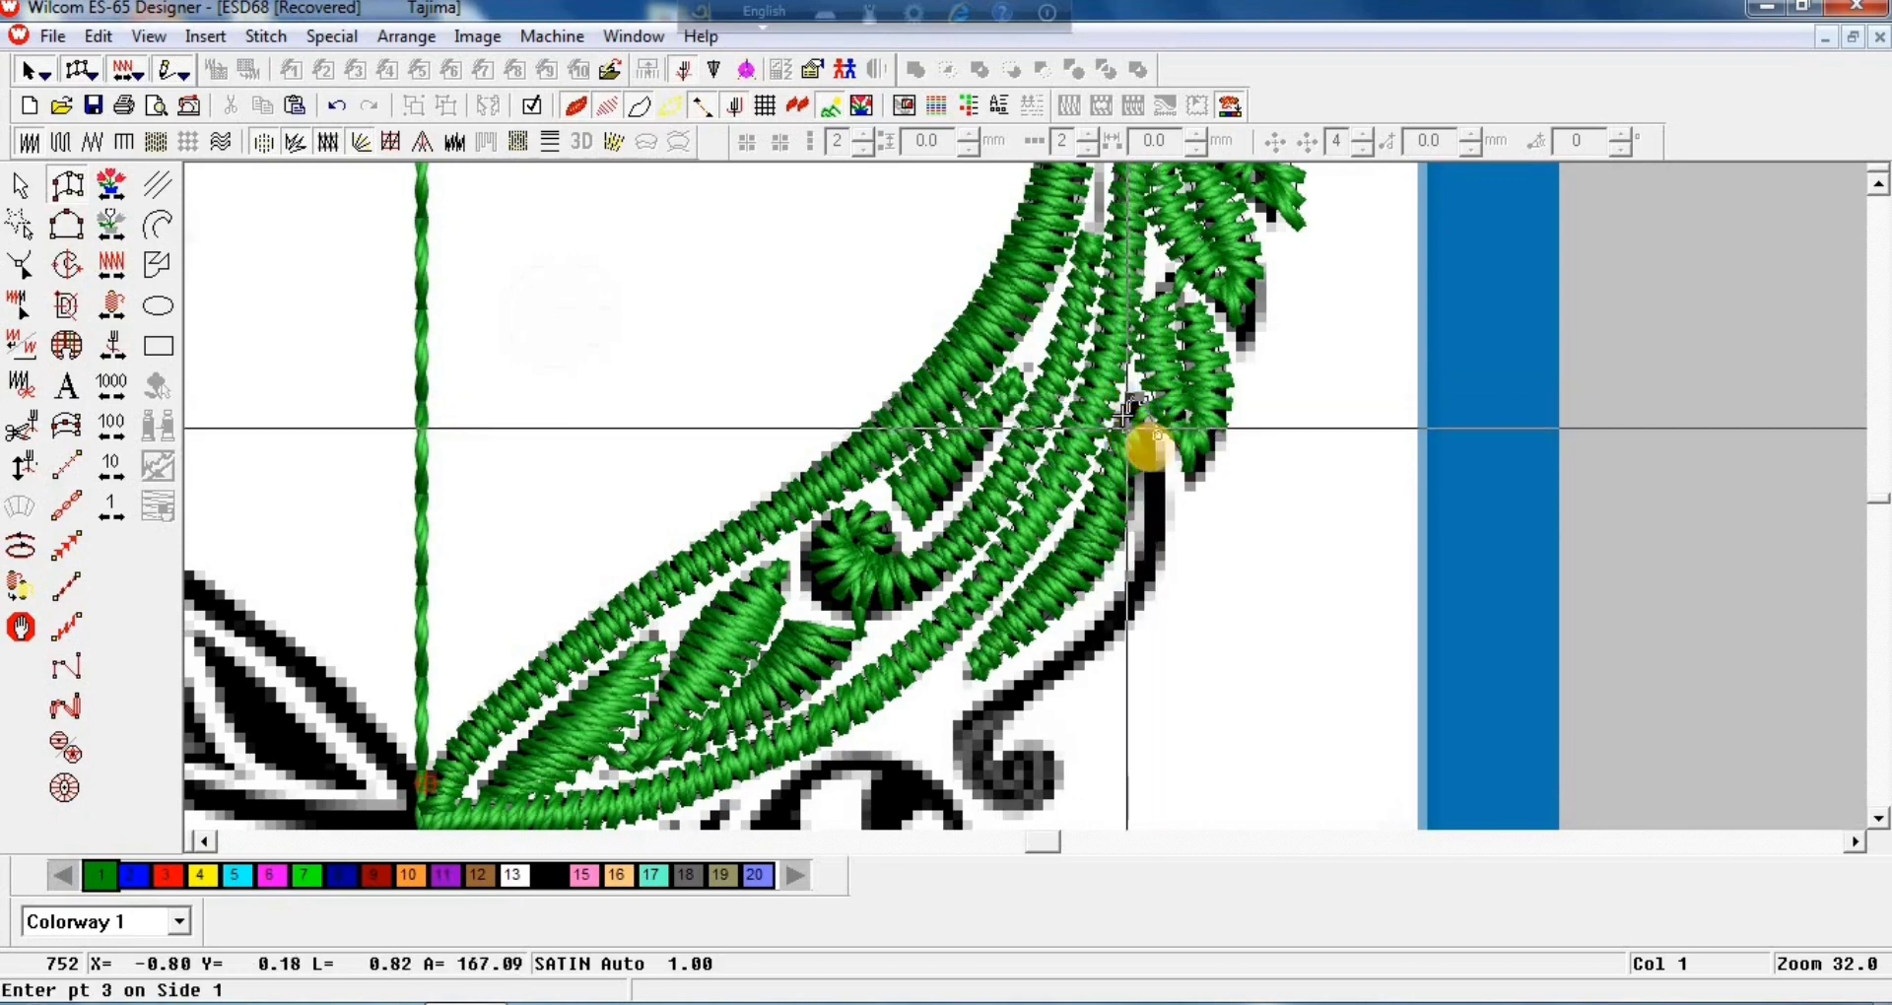
click(1161, 463)
click(1146, 466)
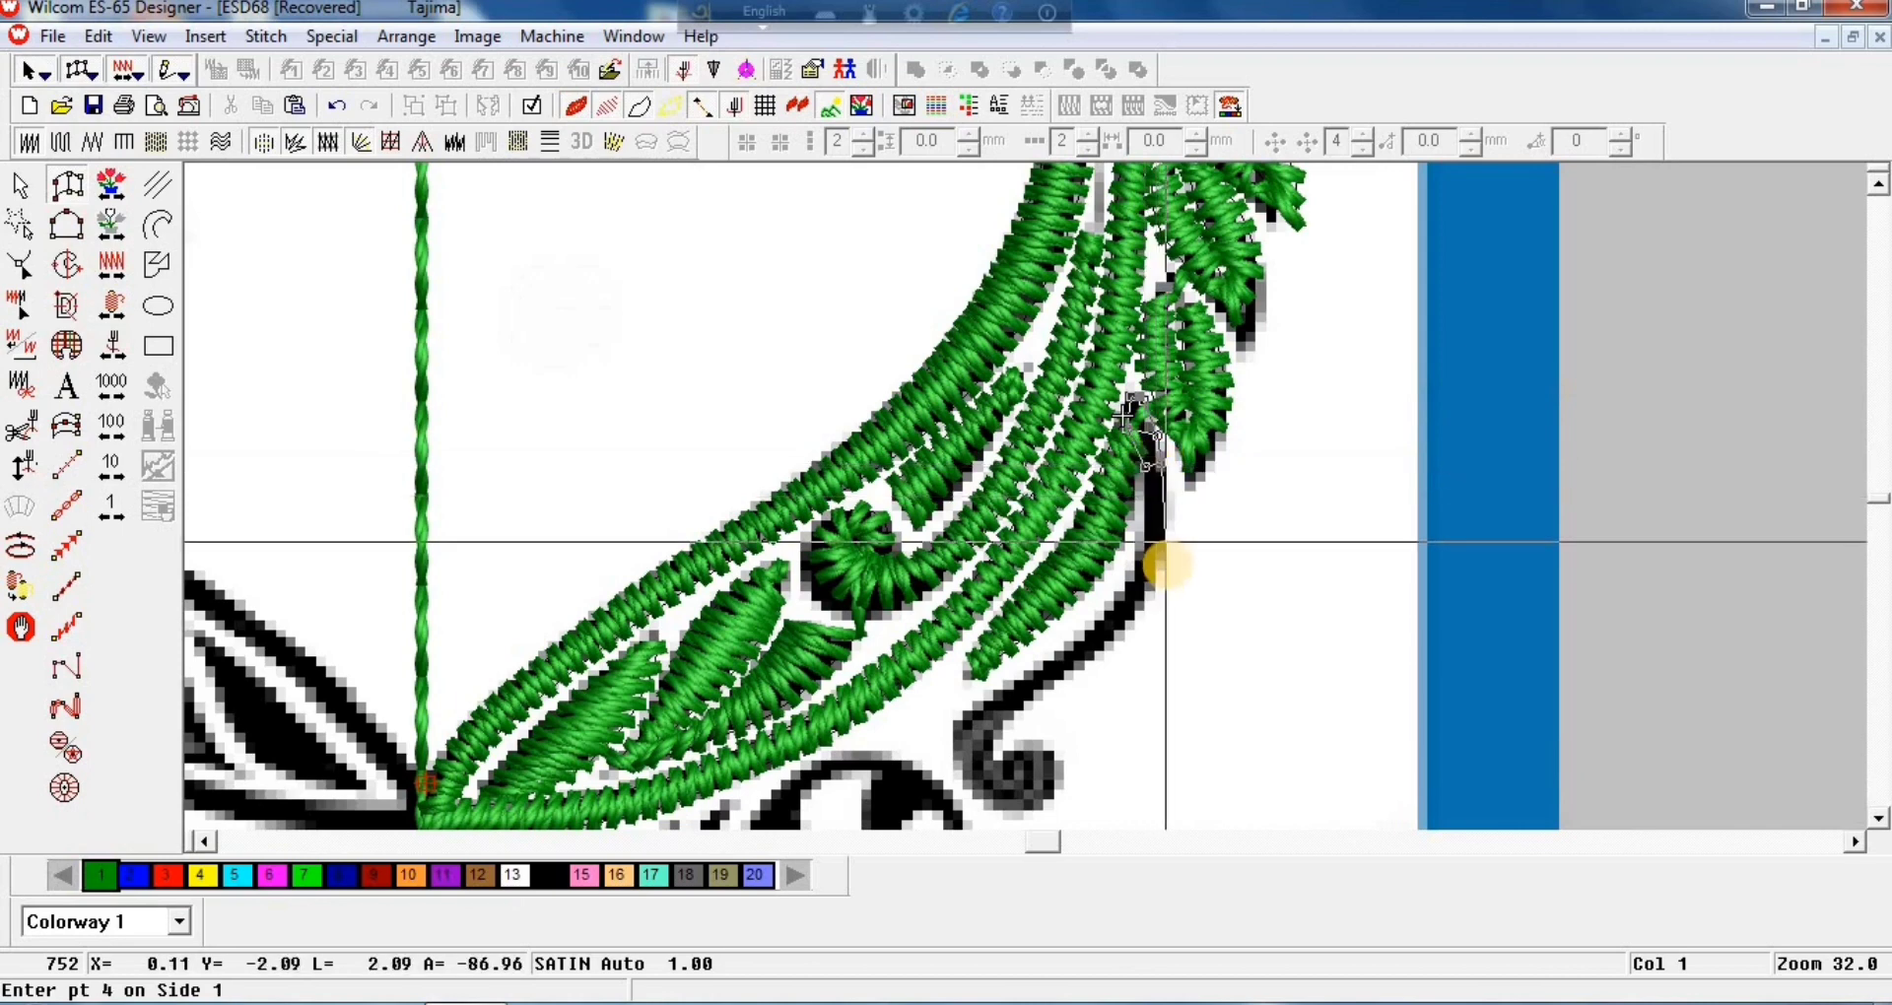
click(1168, 529)
click(1141, 528)
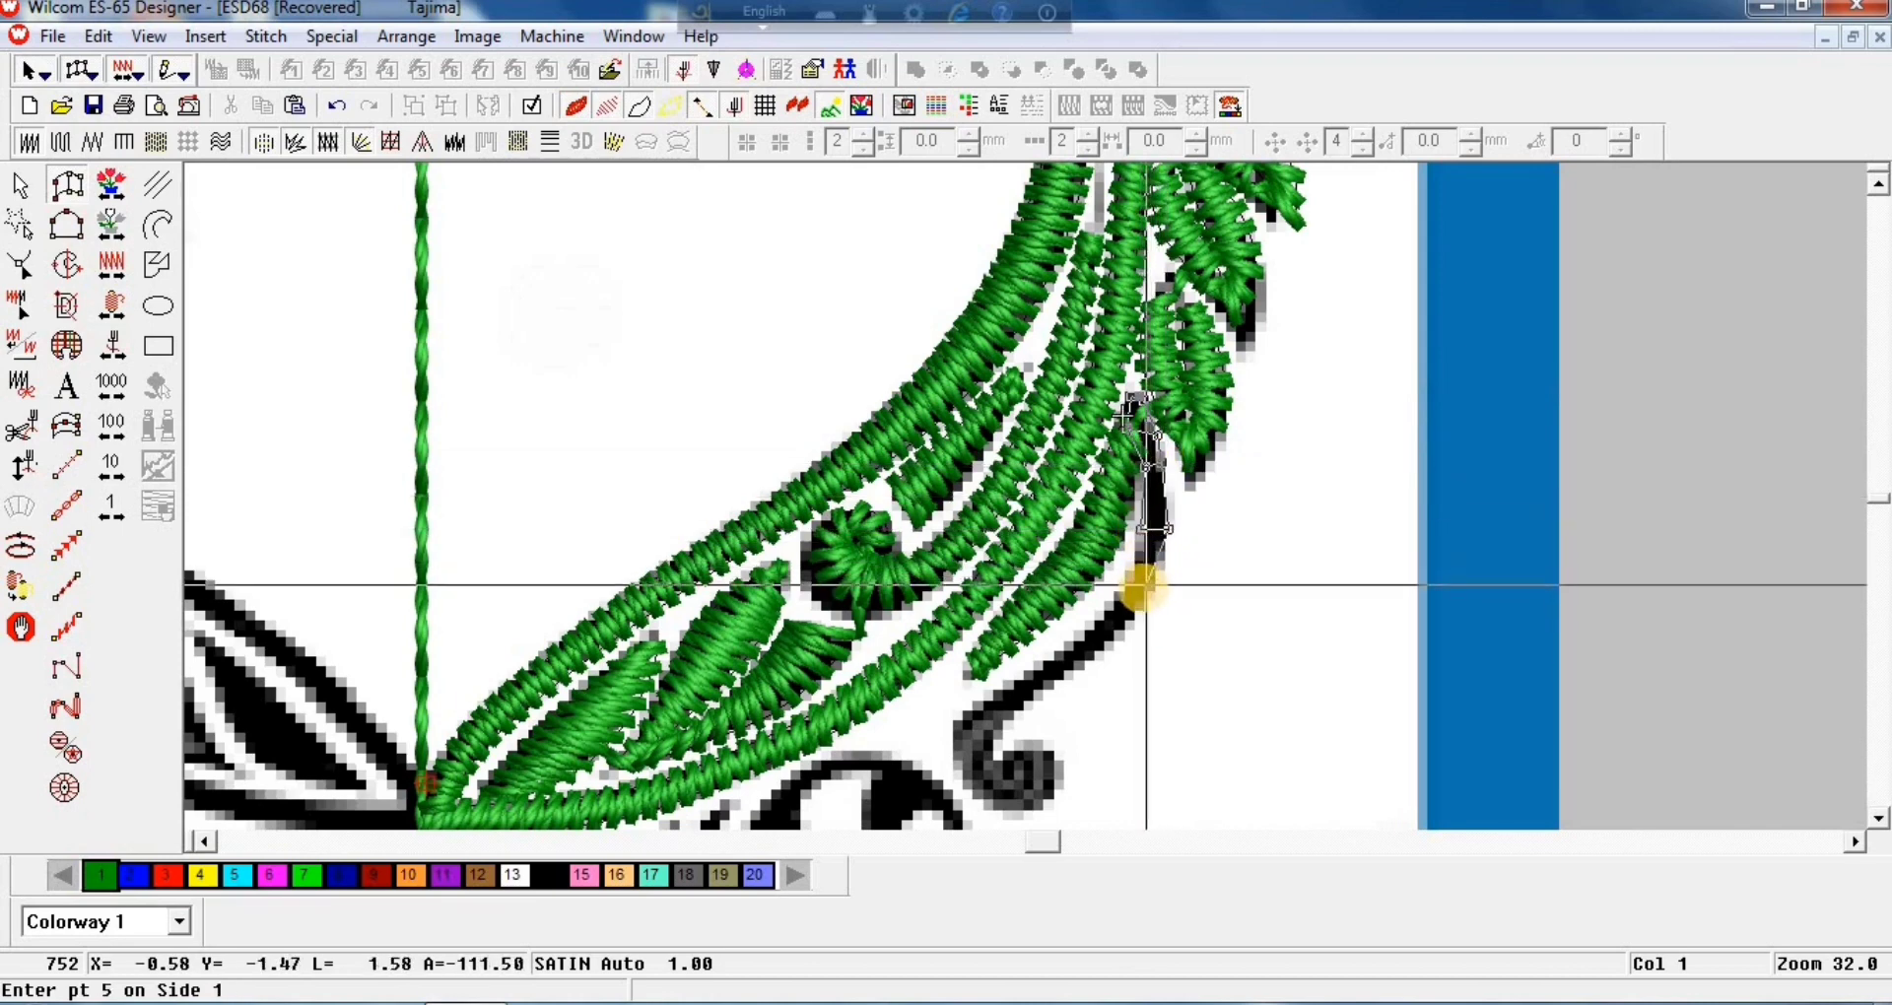
click(1143, 595)
click(1120, 602)
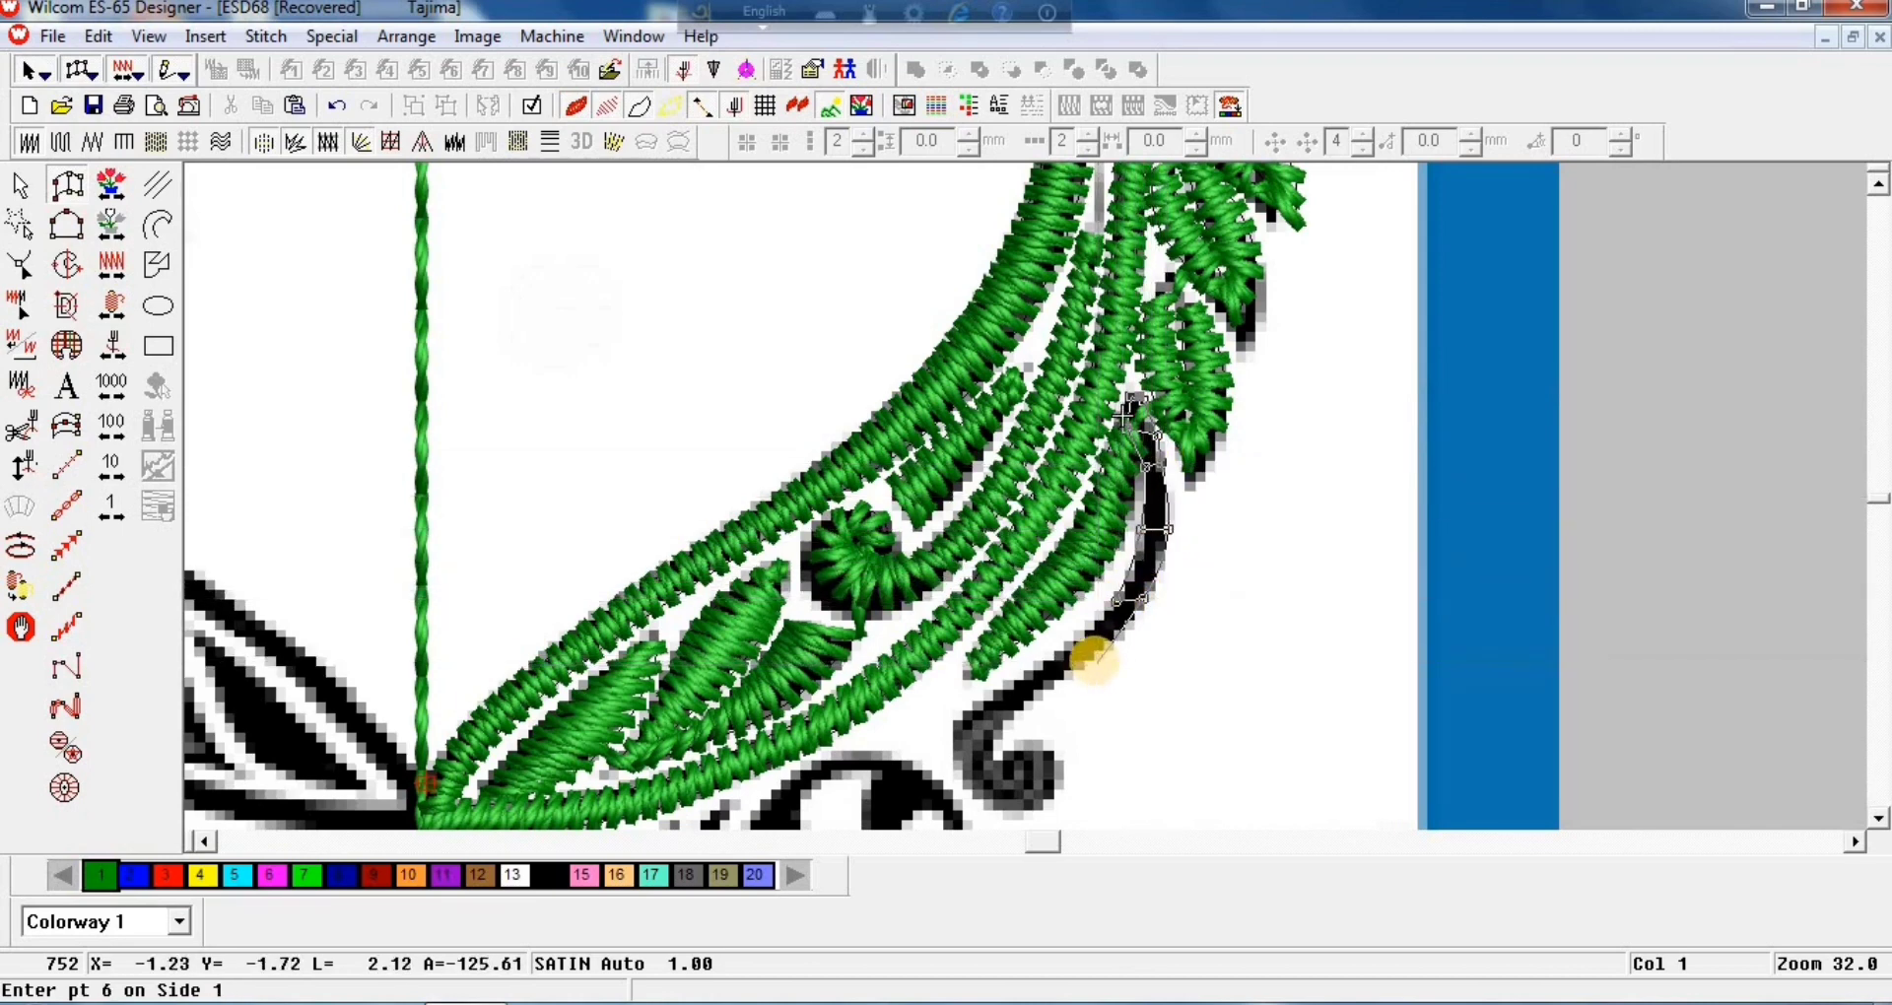
click(1074, 646)
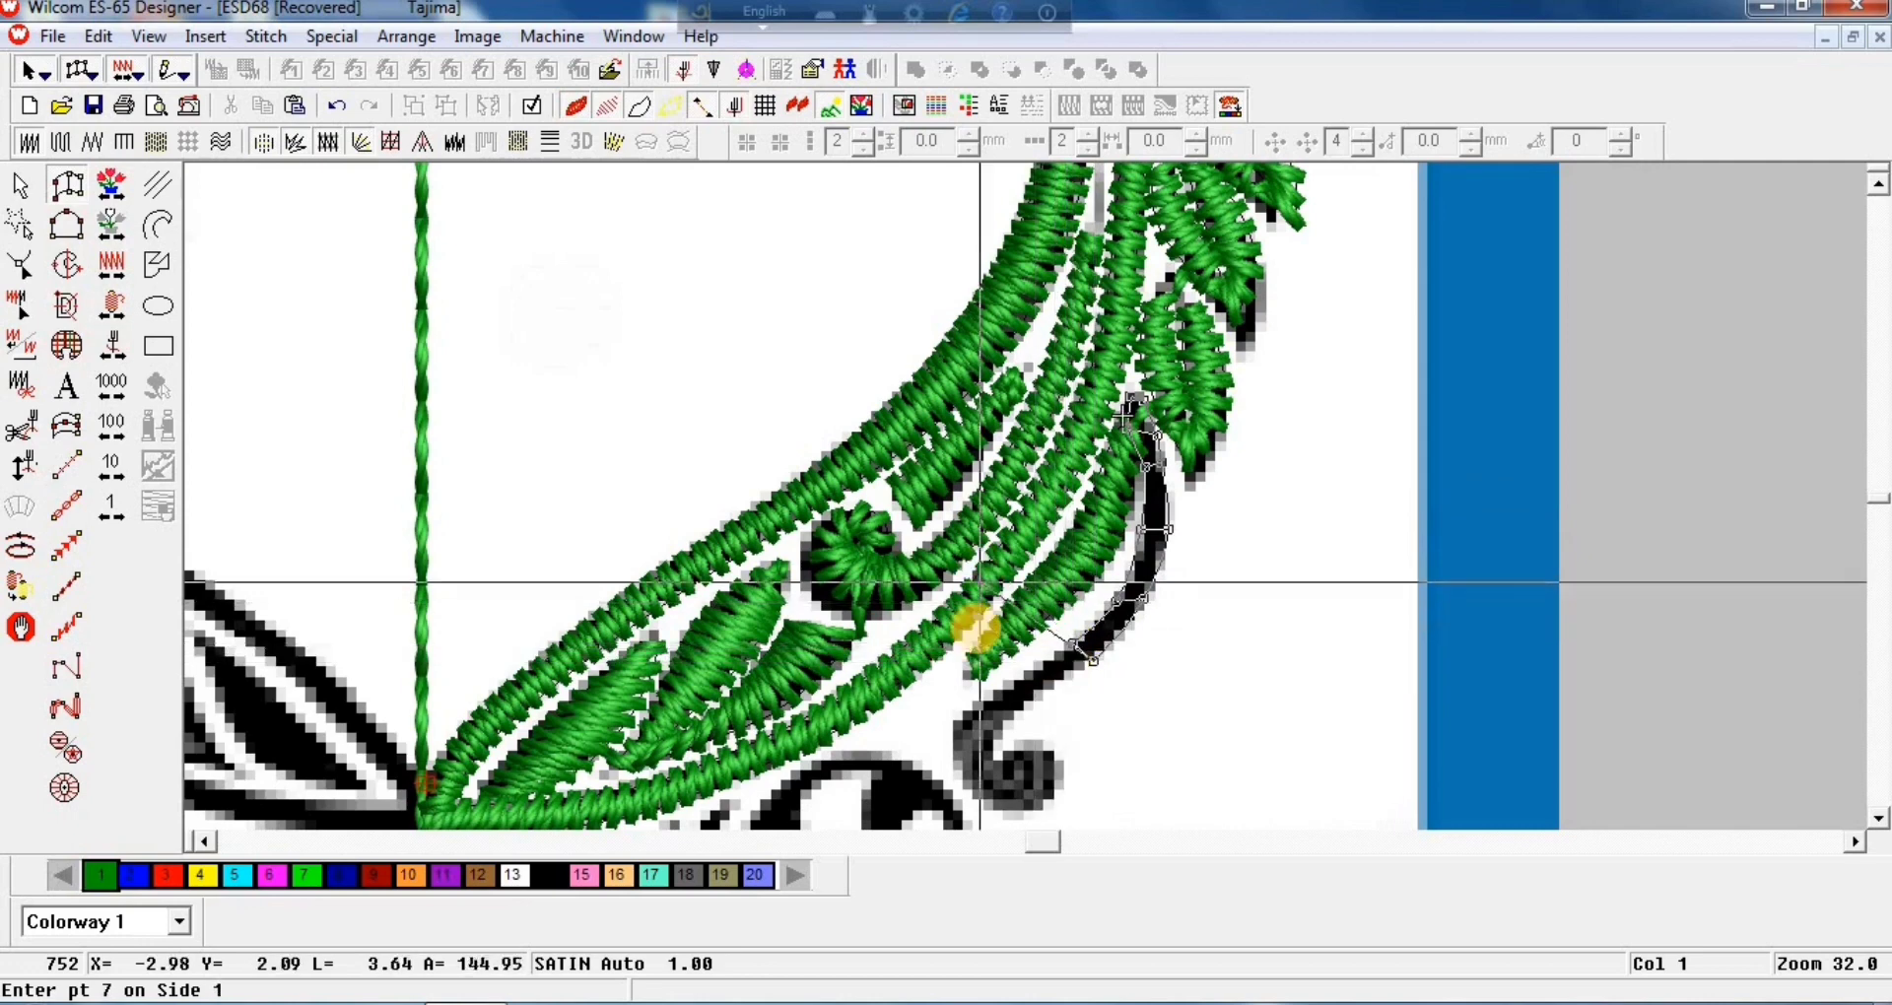
click(1017, 685)
click(993, 731)
click(957, 727)
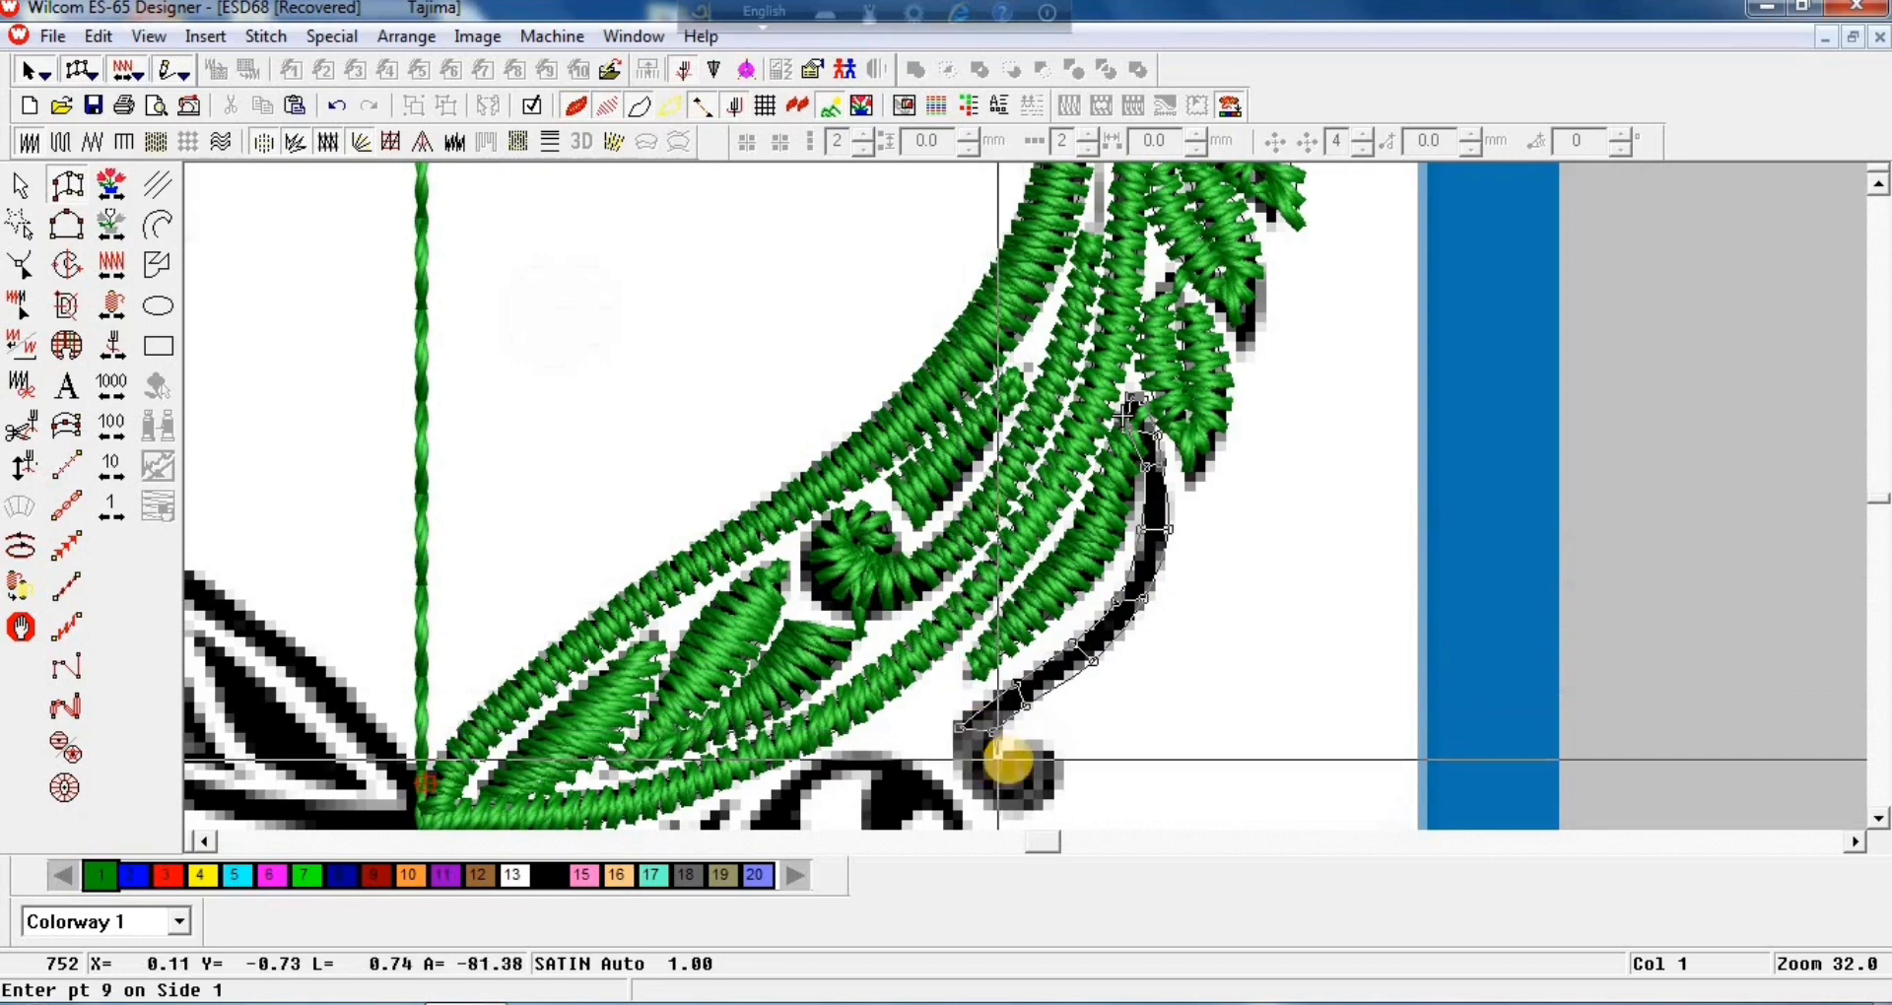
click(993, 751)
click(973, 763)
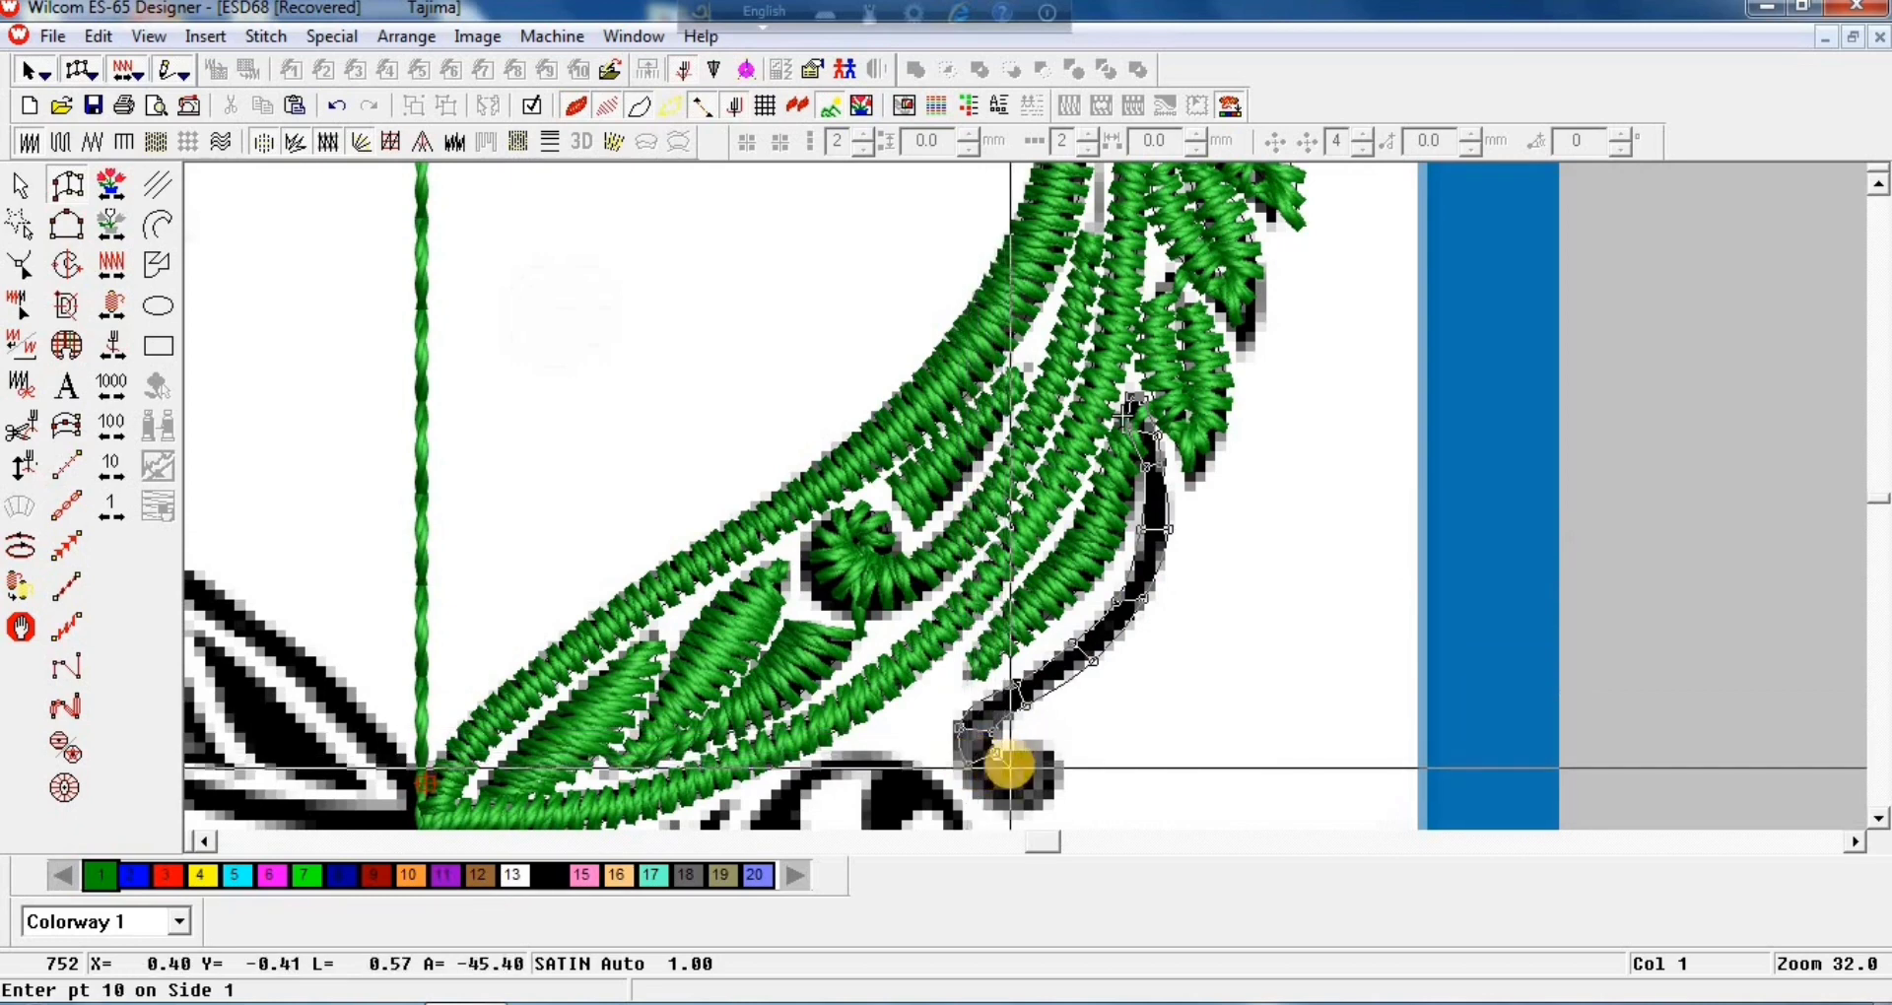
click(1030, 656)
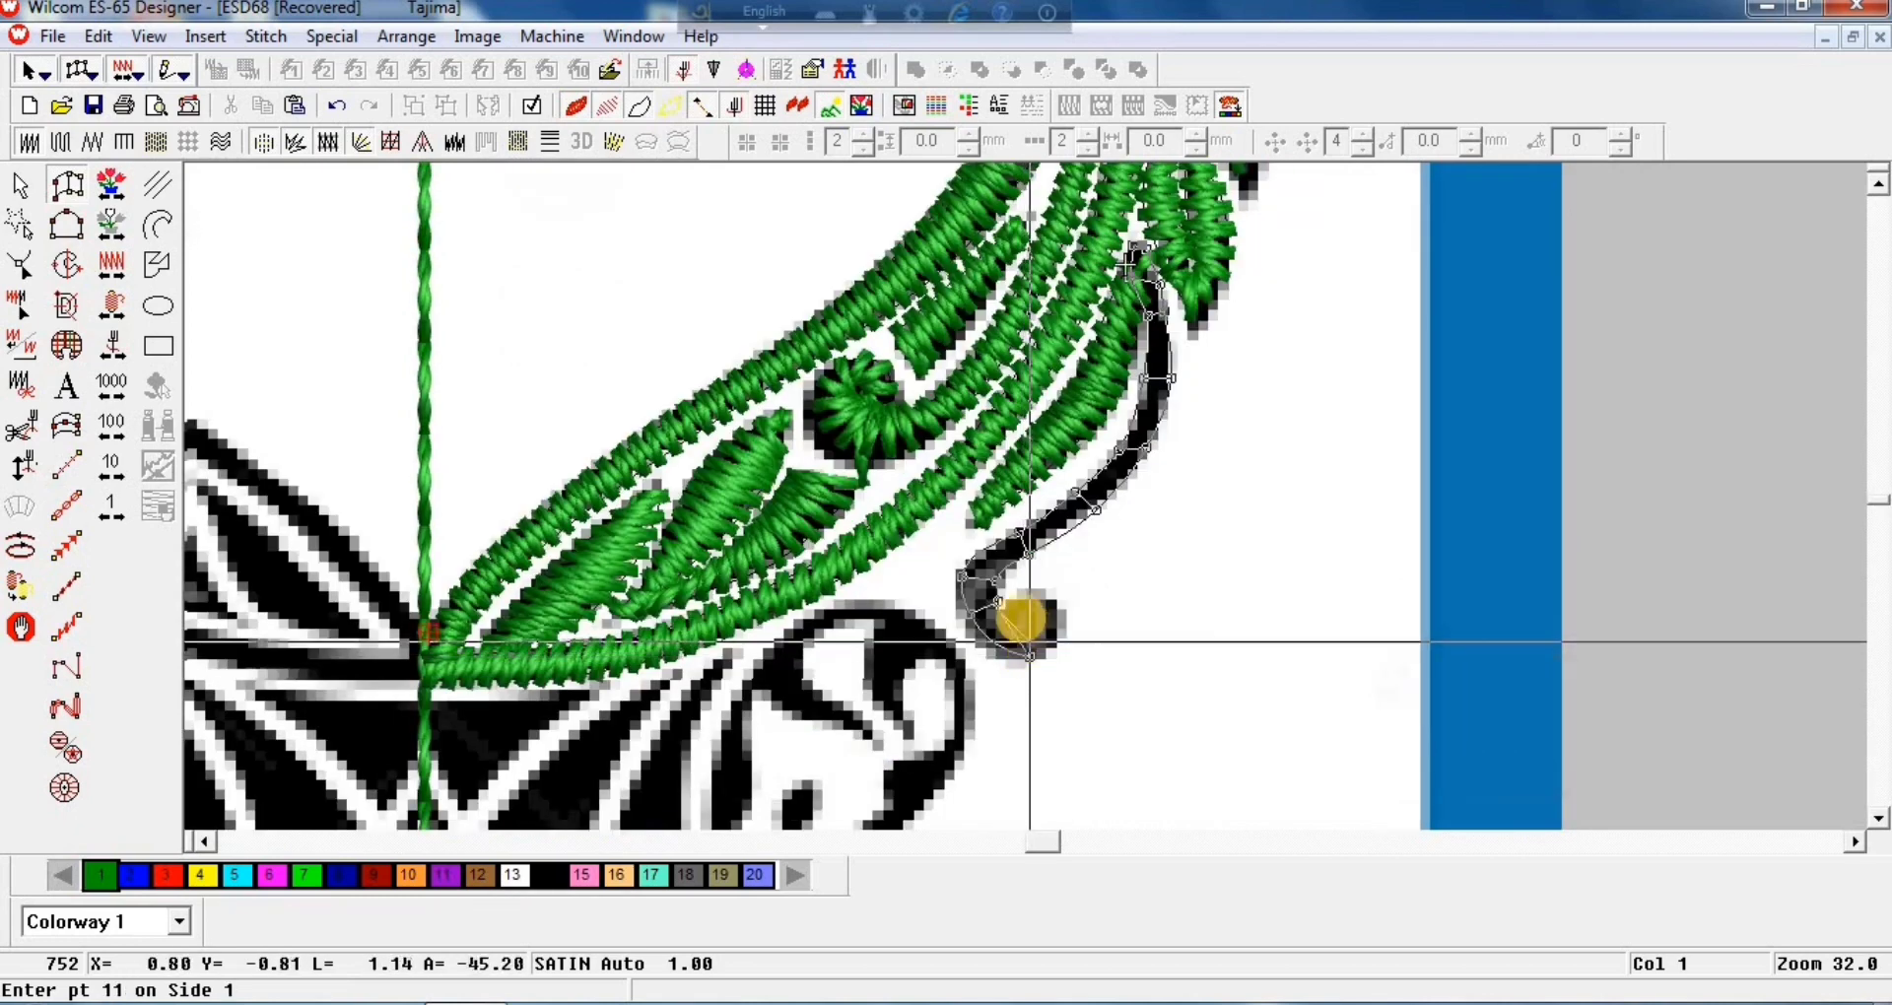
click(1060, 624)
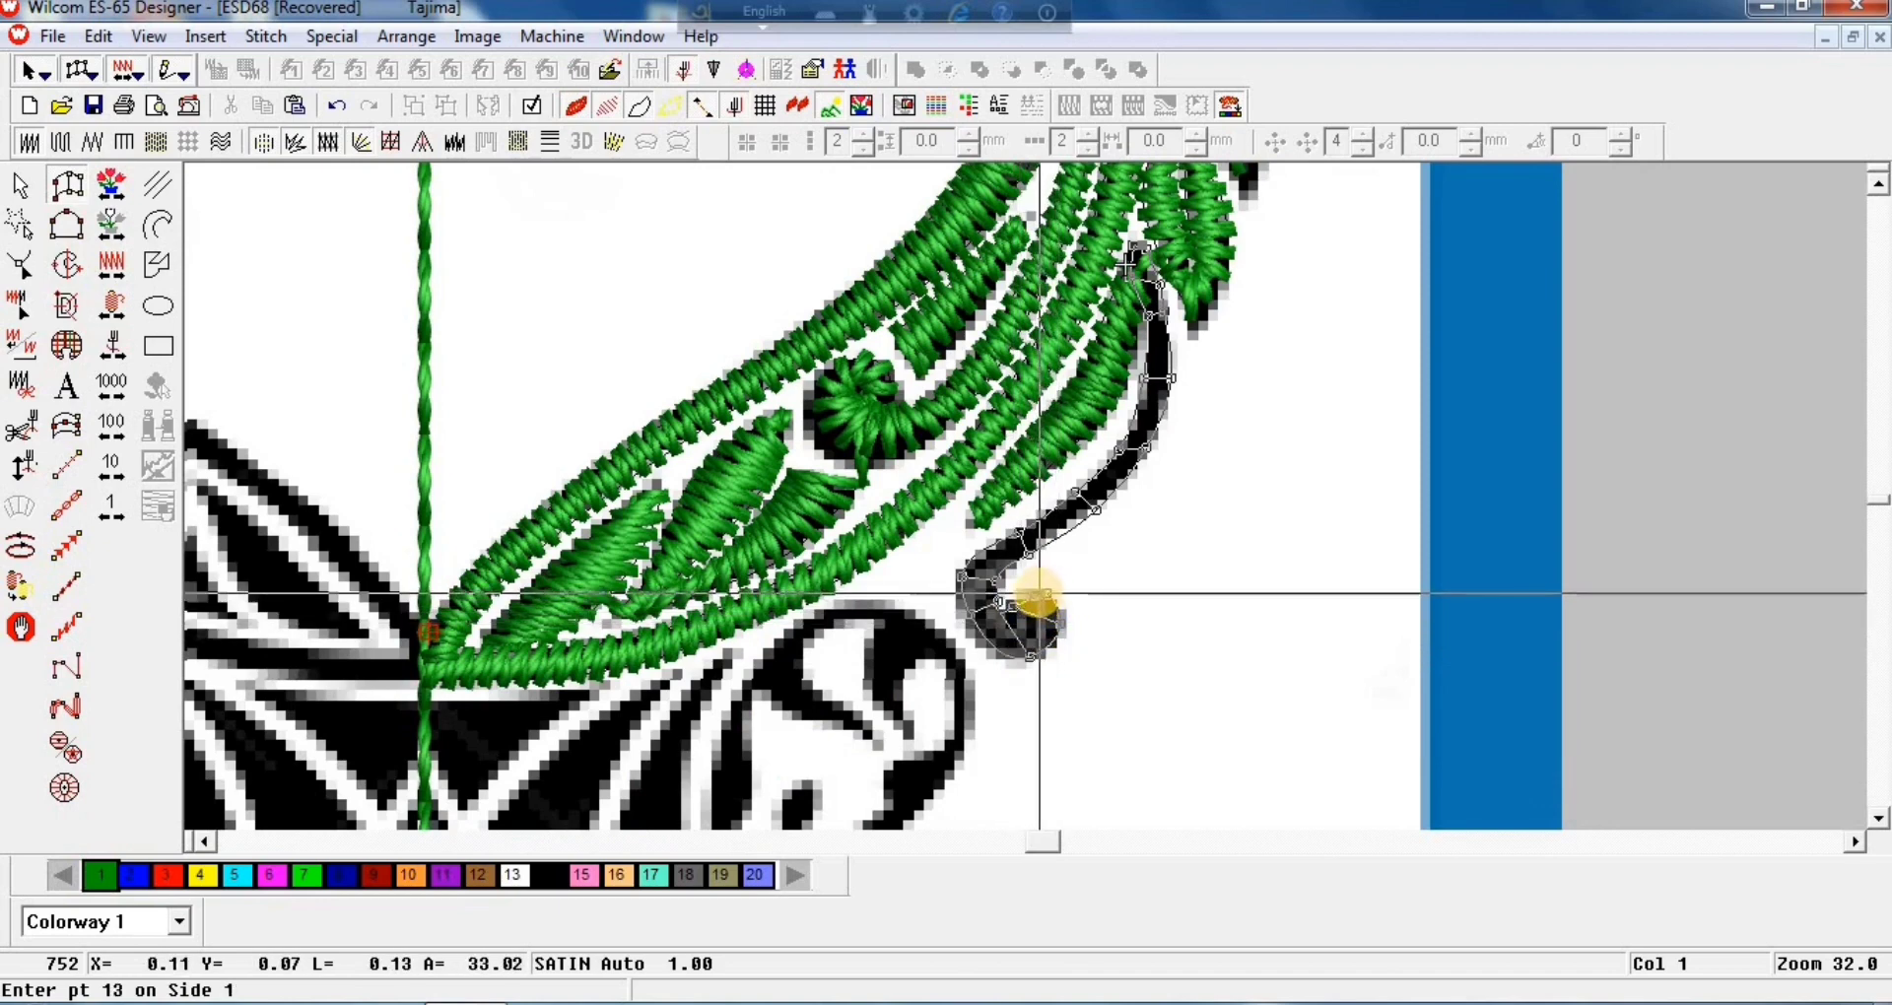
key(Return)
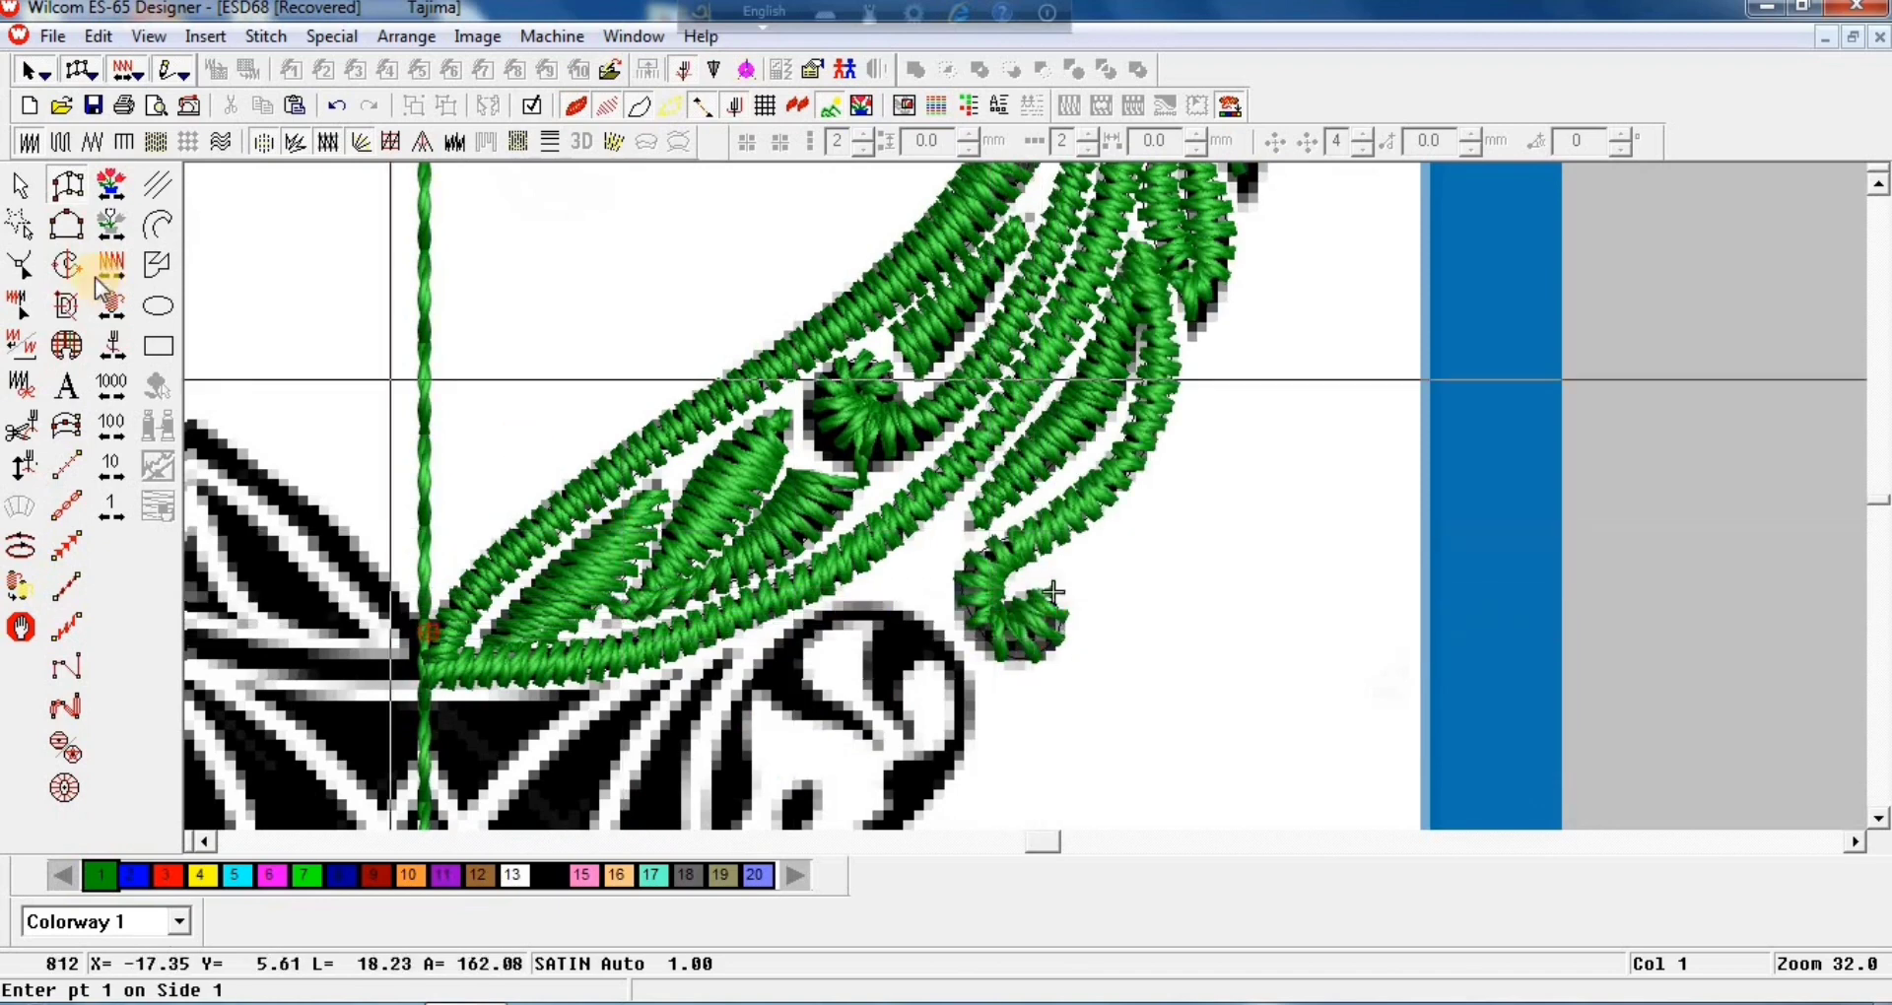
Step: Reshape the curl of the curved stem column with its control points, restore the column after an undo, and deselect it
click(35, 267)
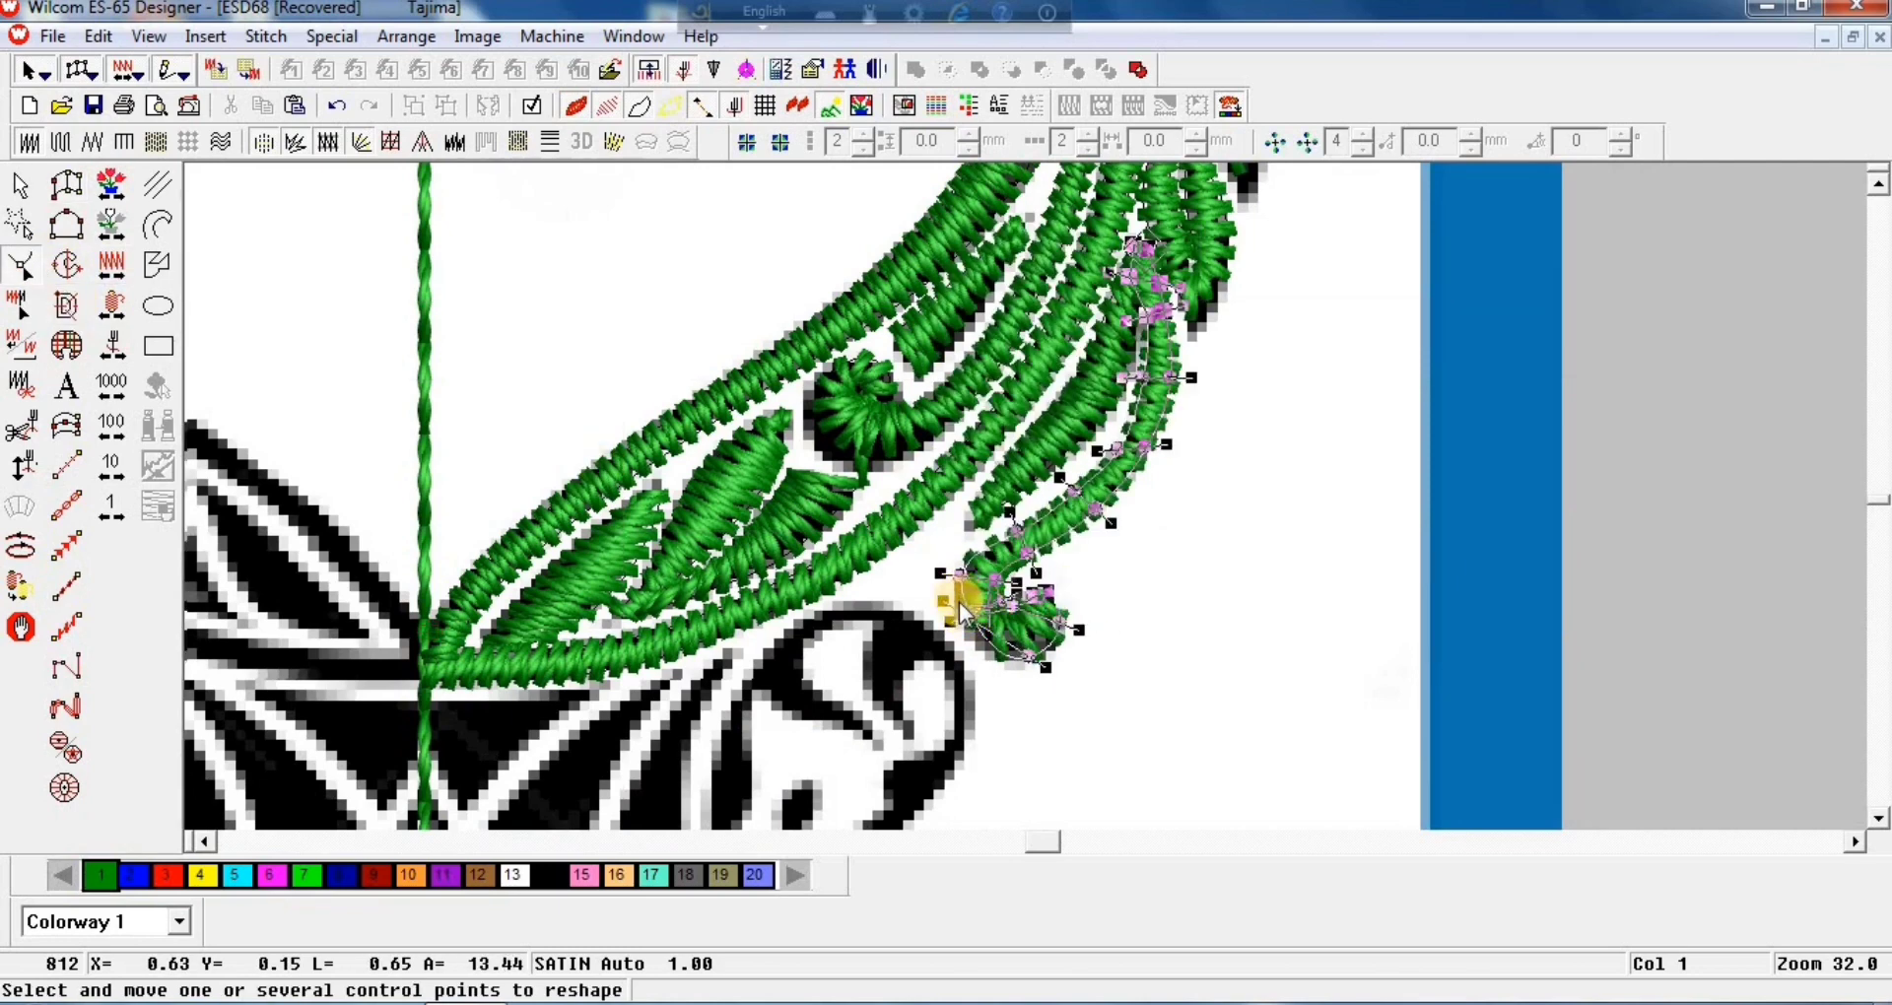
key(ctrl+z)
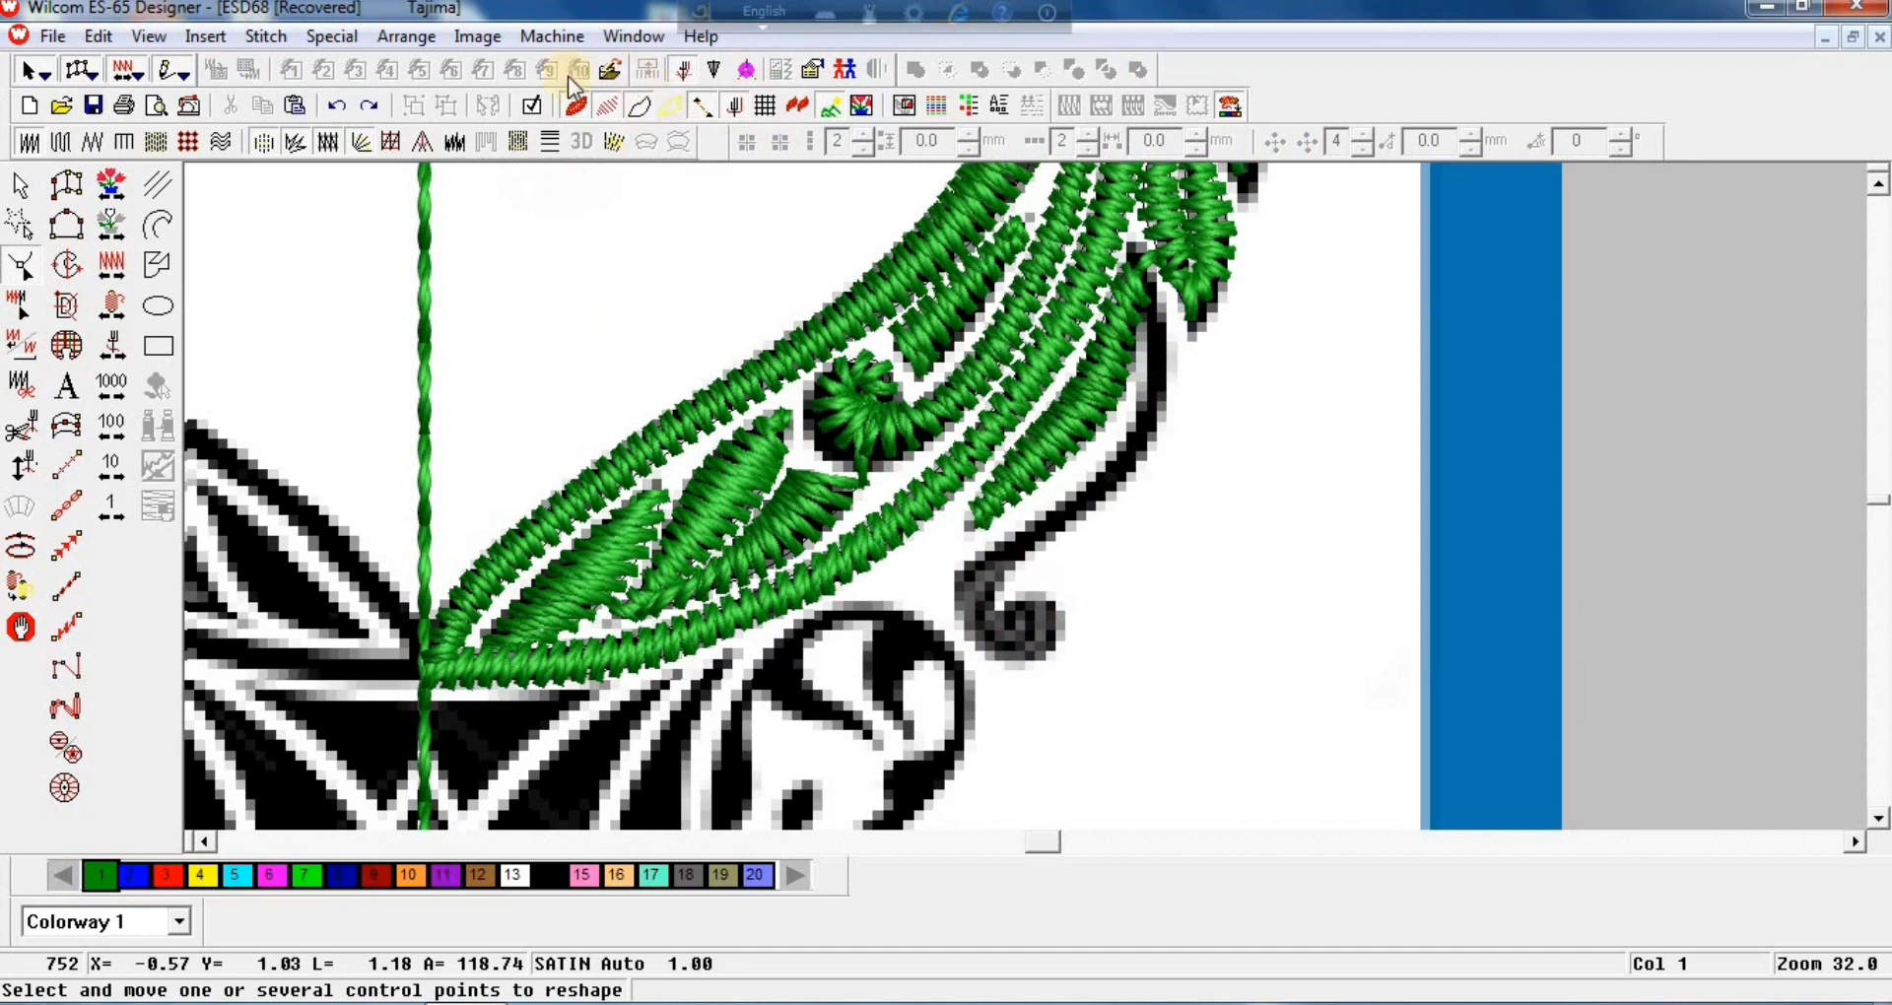
click(367, 105)
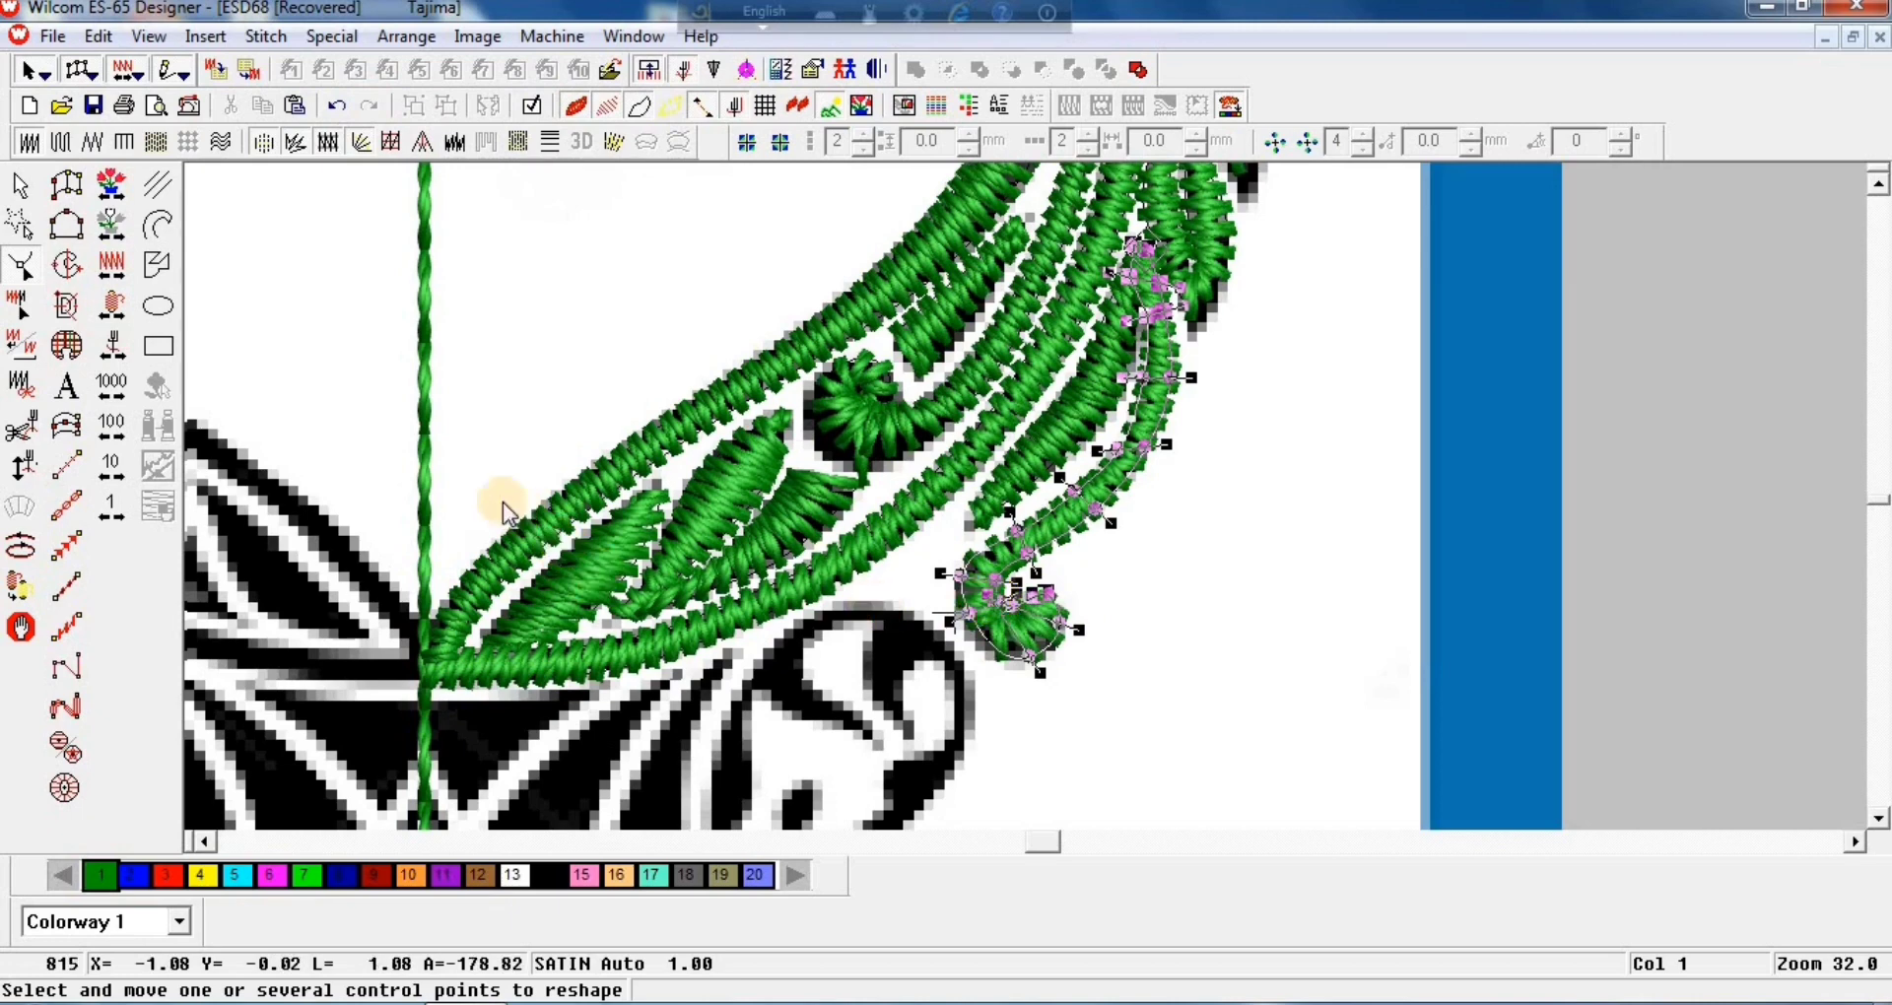
click(1877, 826)
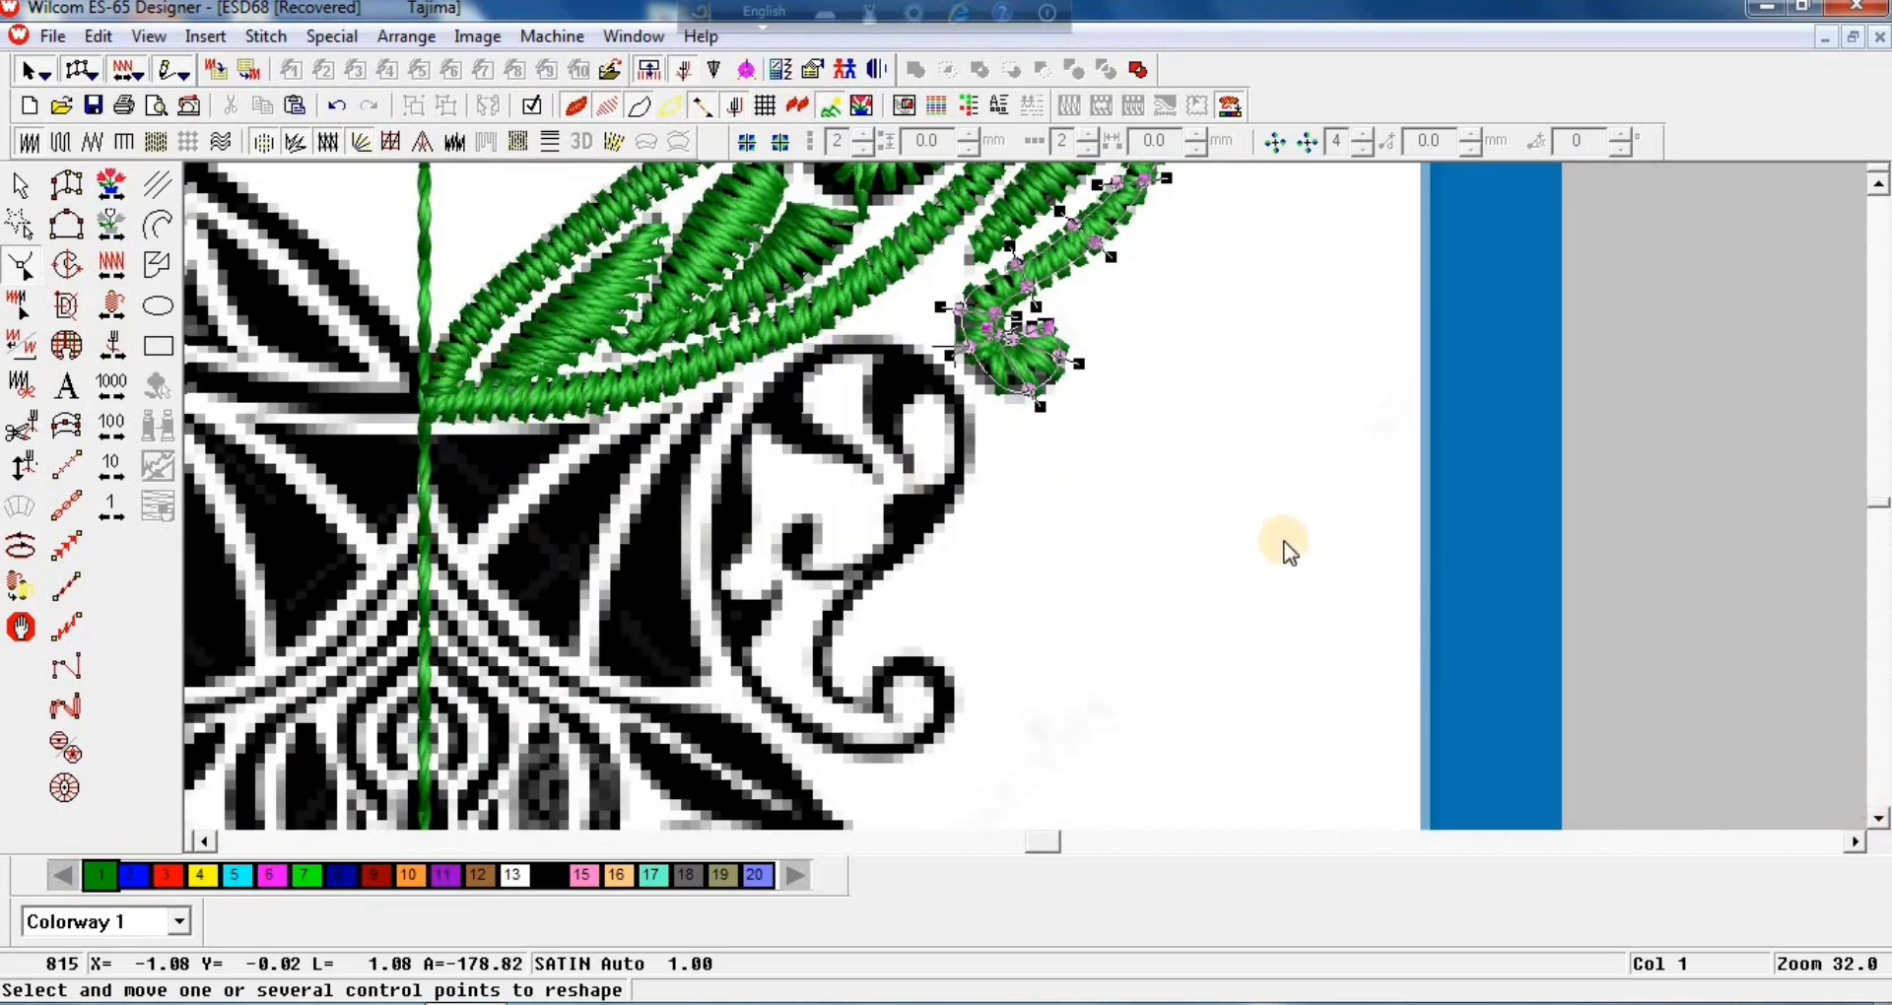
click(20, 627)
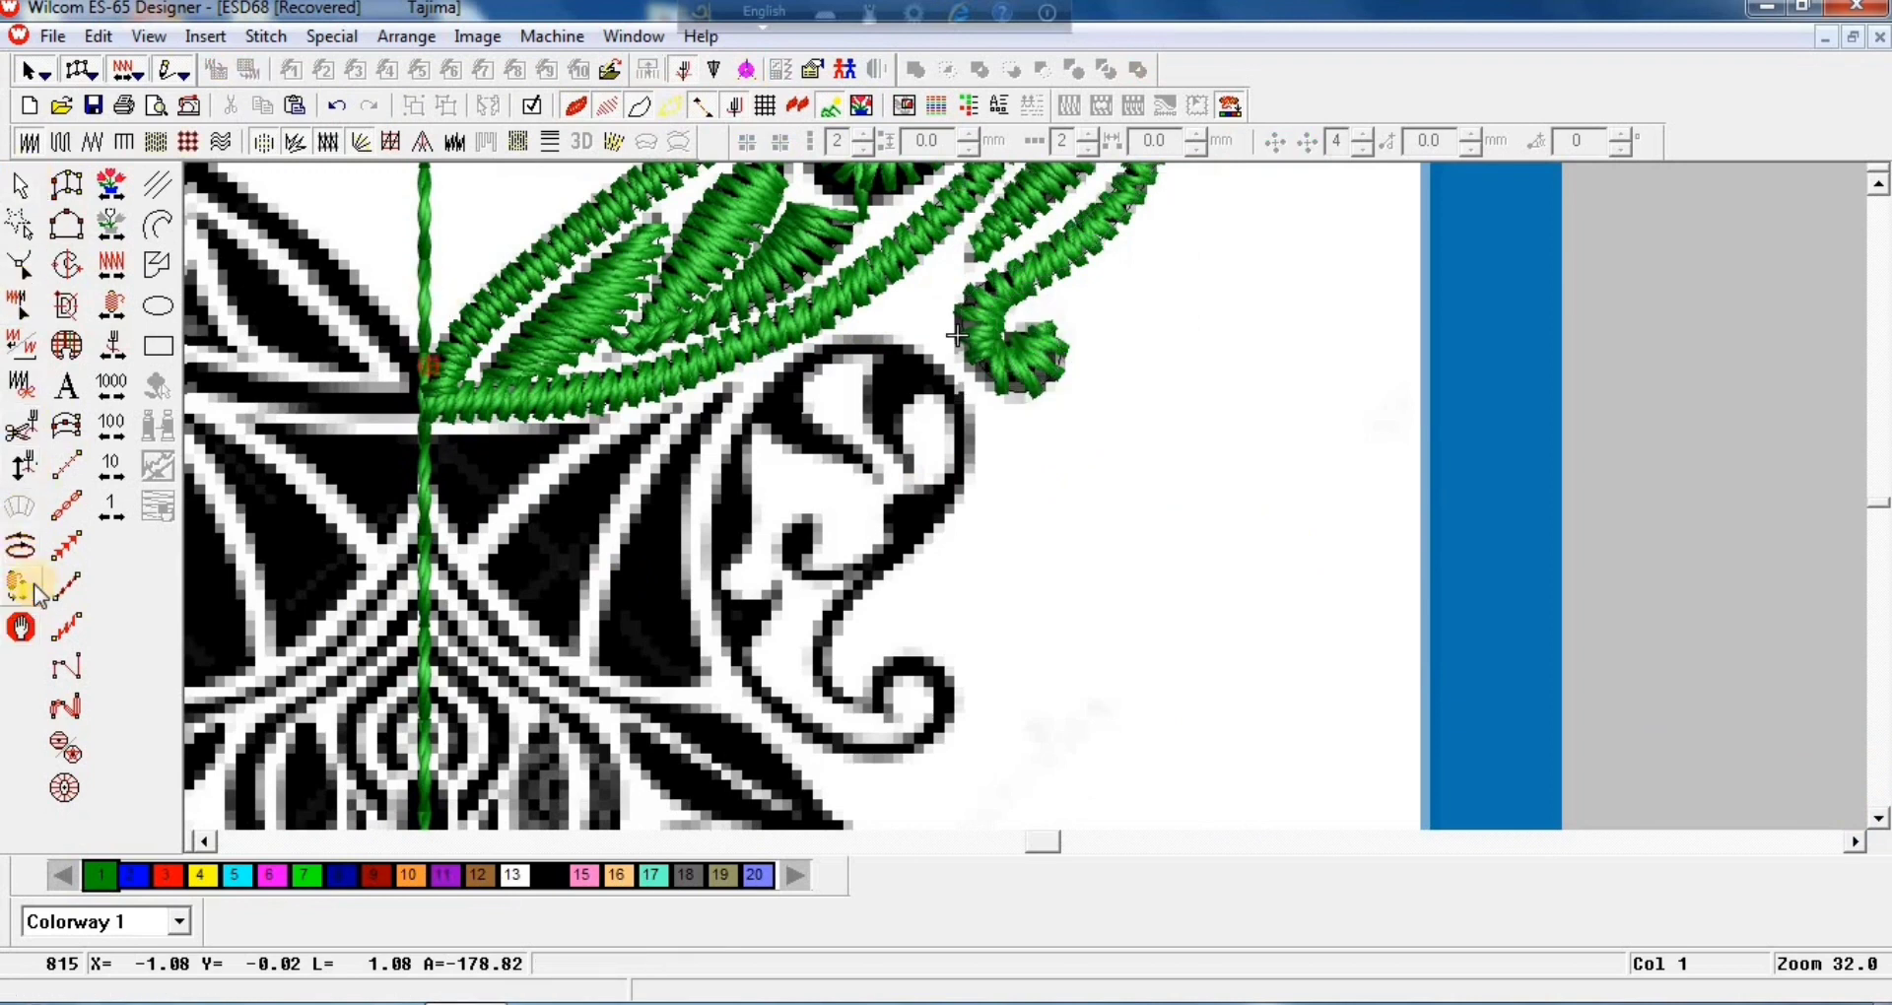
Step: Lay a travelling run stitch from the stem's curl into the black area at the top of the scroll motif below it
click(64, 193)
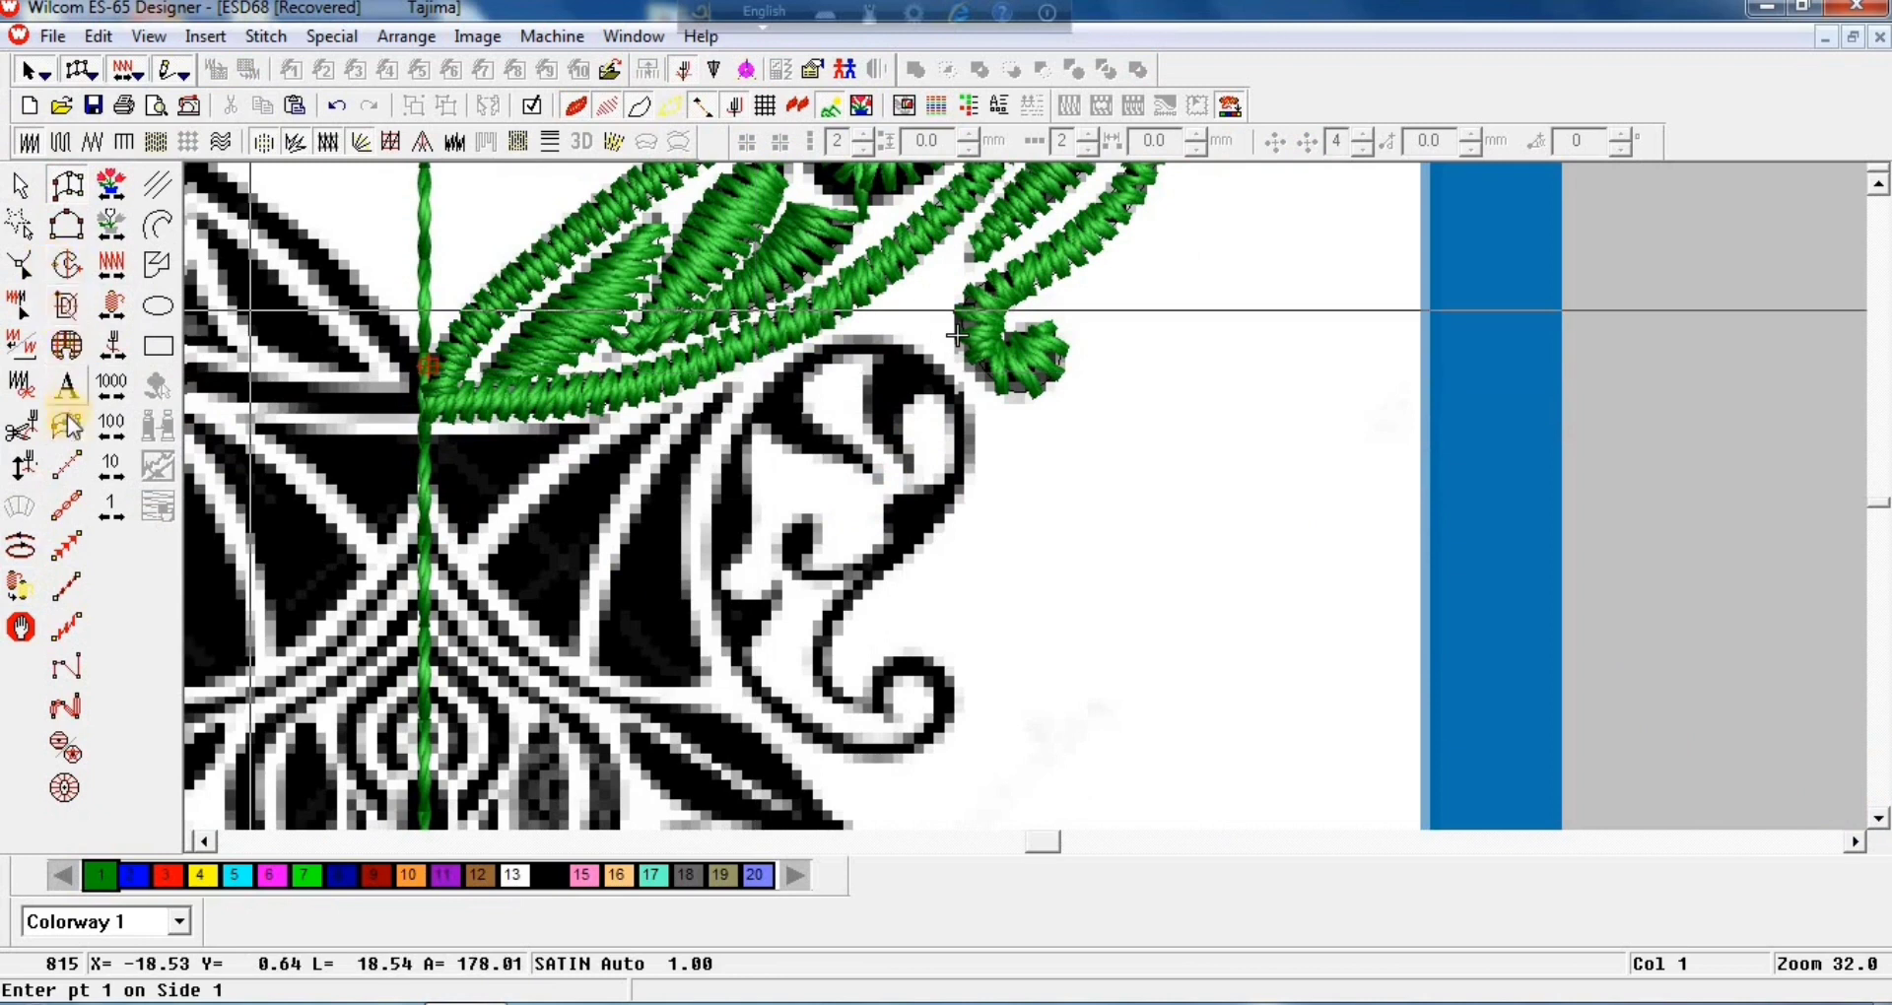
click(158, 463)
click(911, 363)
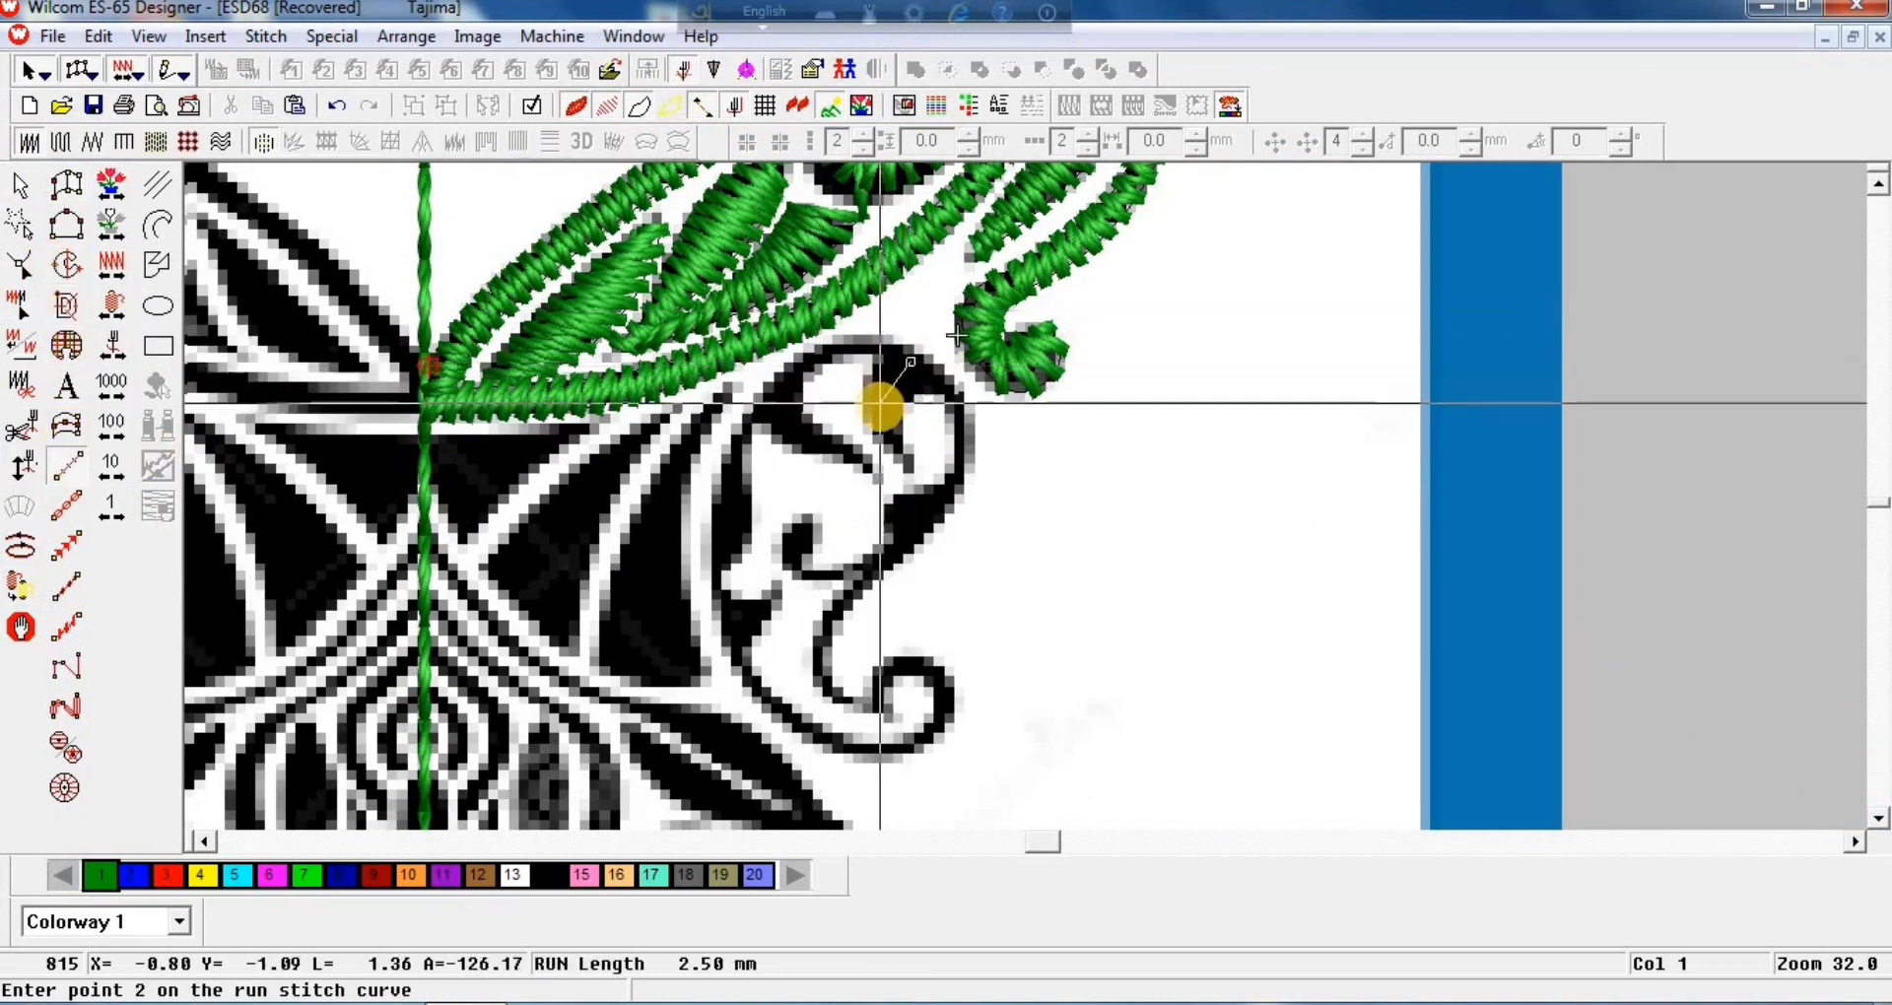
click(880, 407)
click(884, 427)
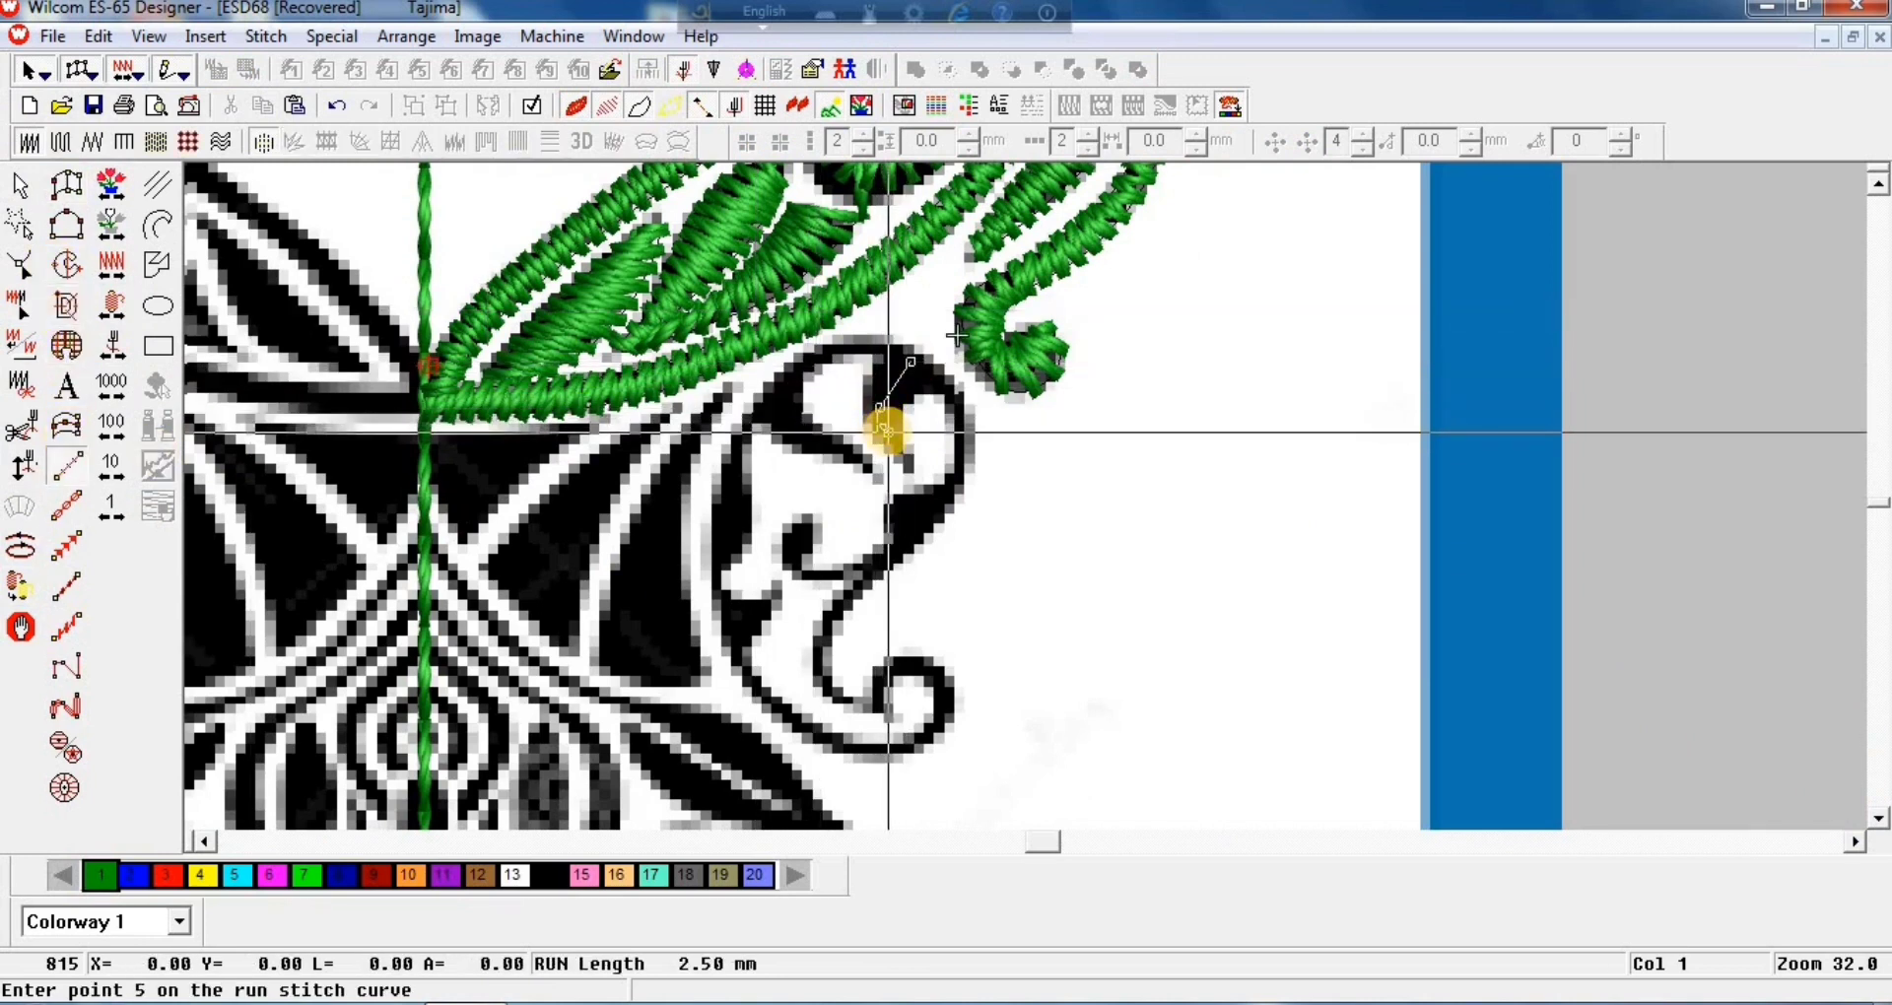
key(Return)
Step: Digitize the short inner prong at the top of the scroll motif as a satin column, from its lower tip up to the outer arc
click(61, 187)
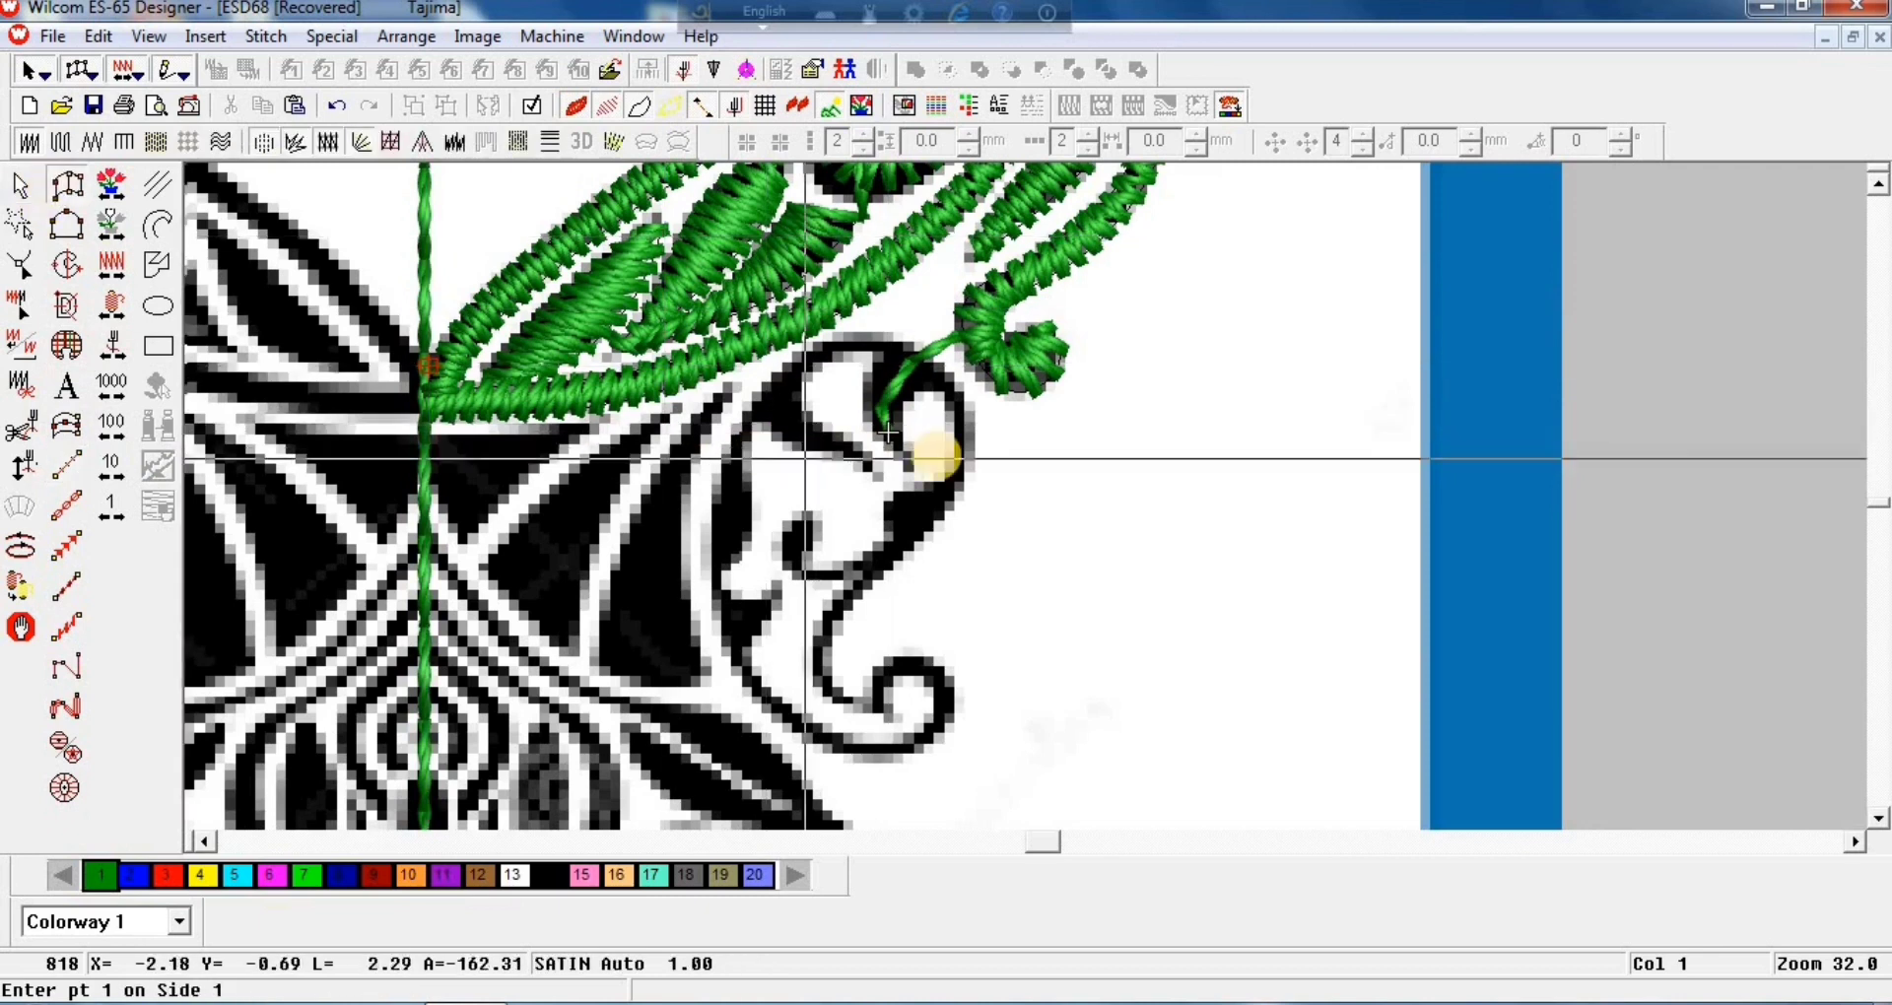
click(875, 437)
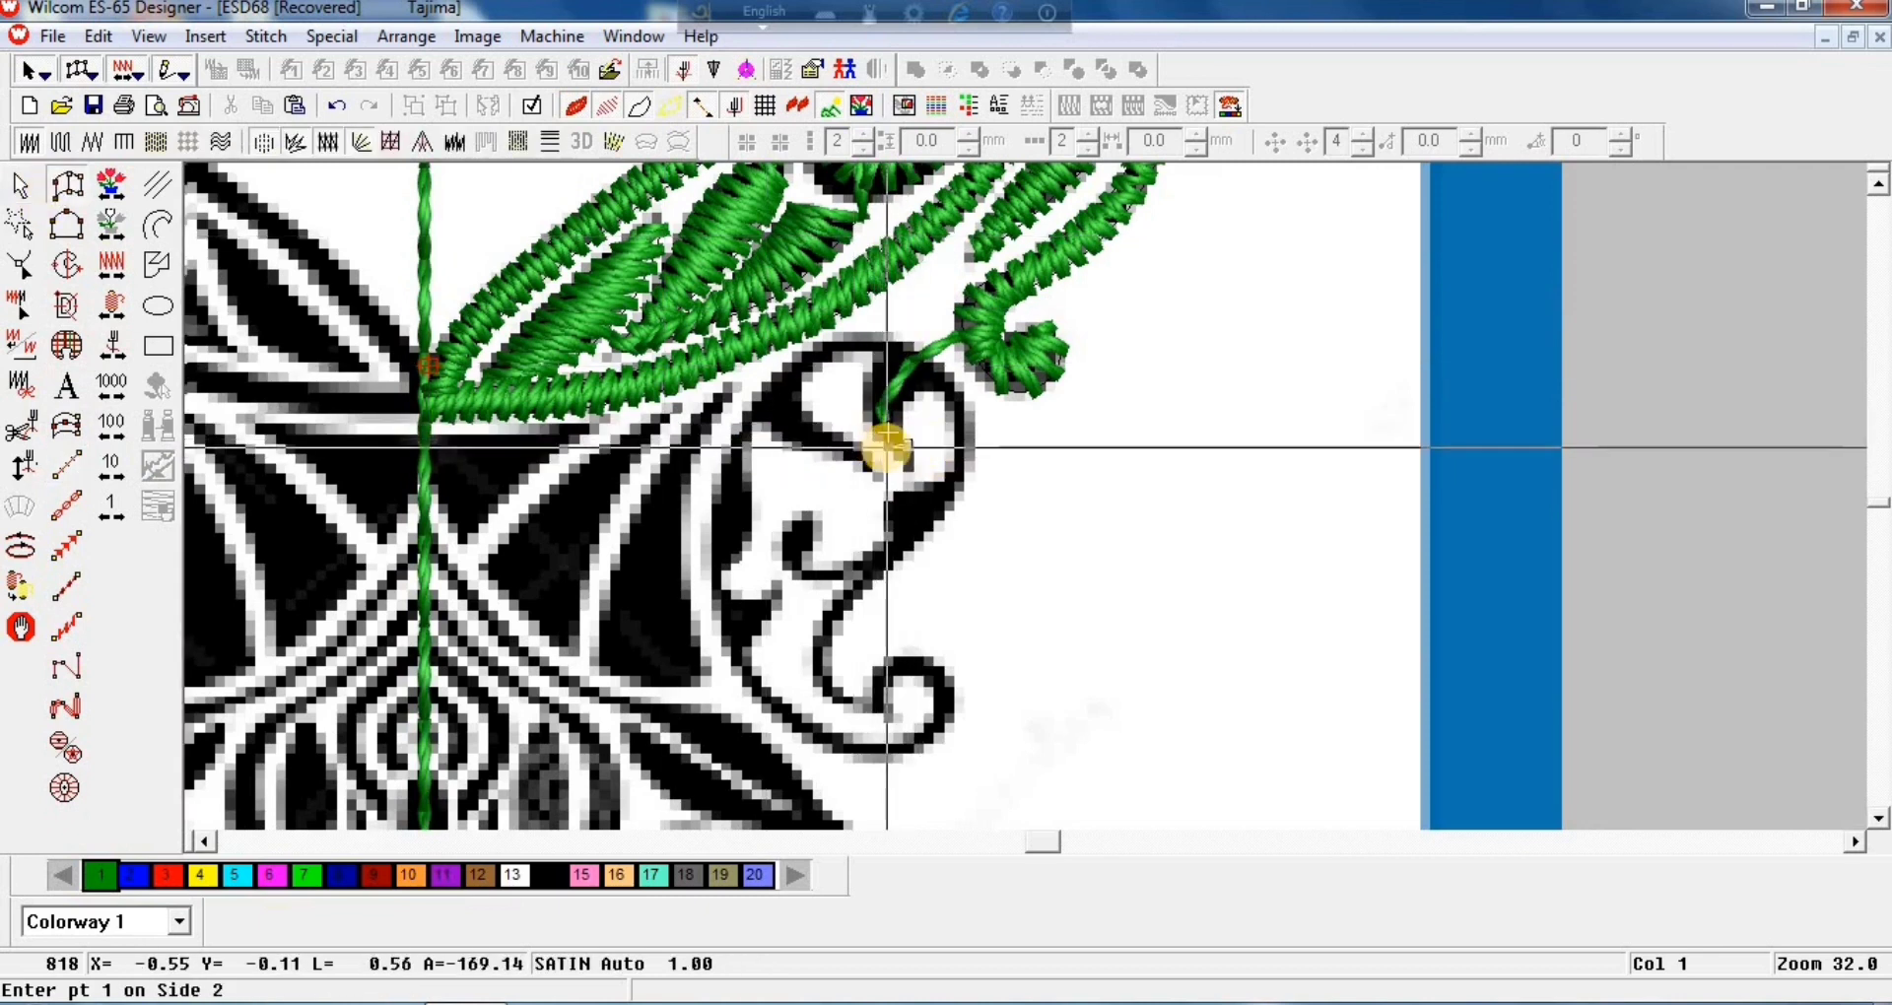
click(884, 446)
click(890, 413)
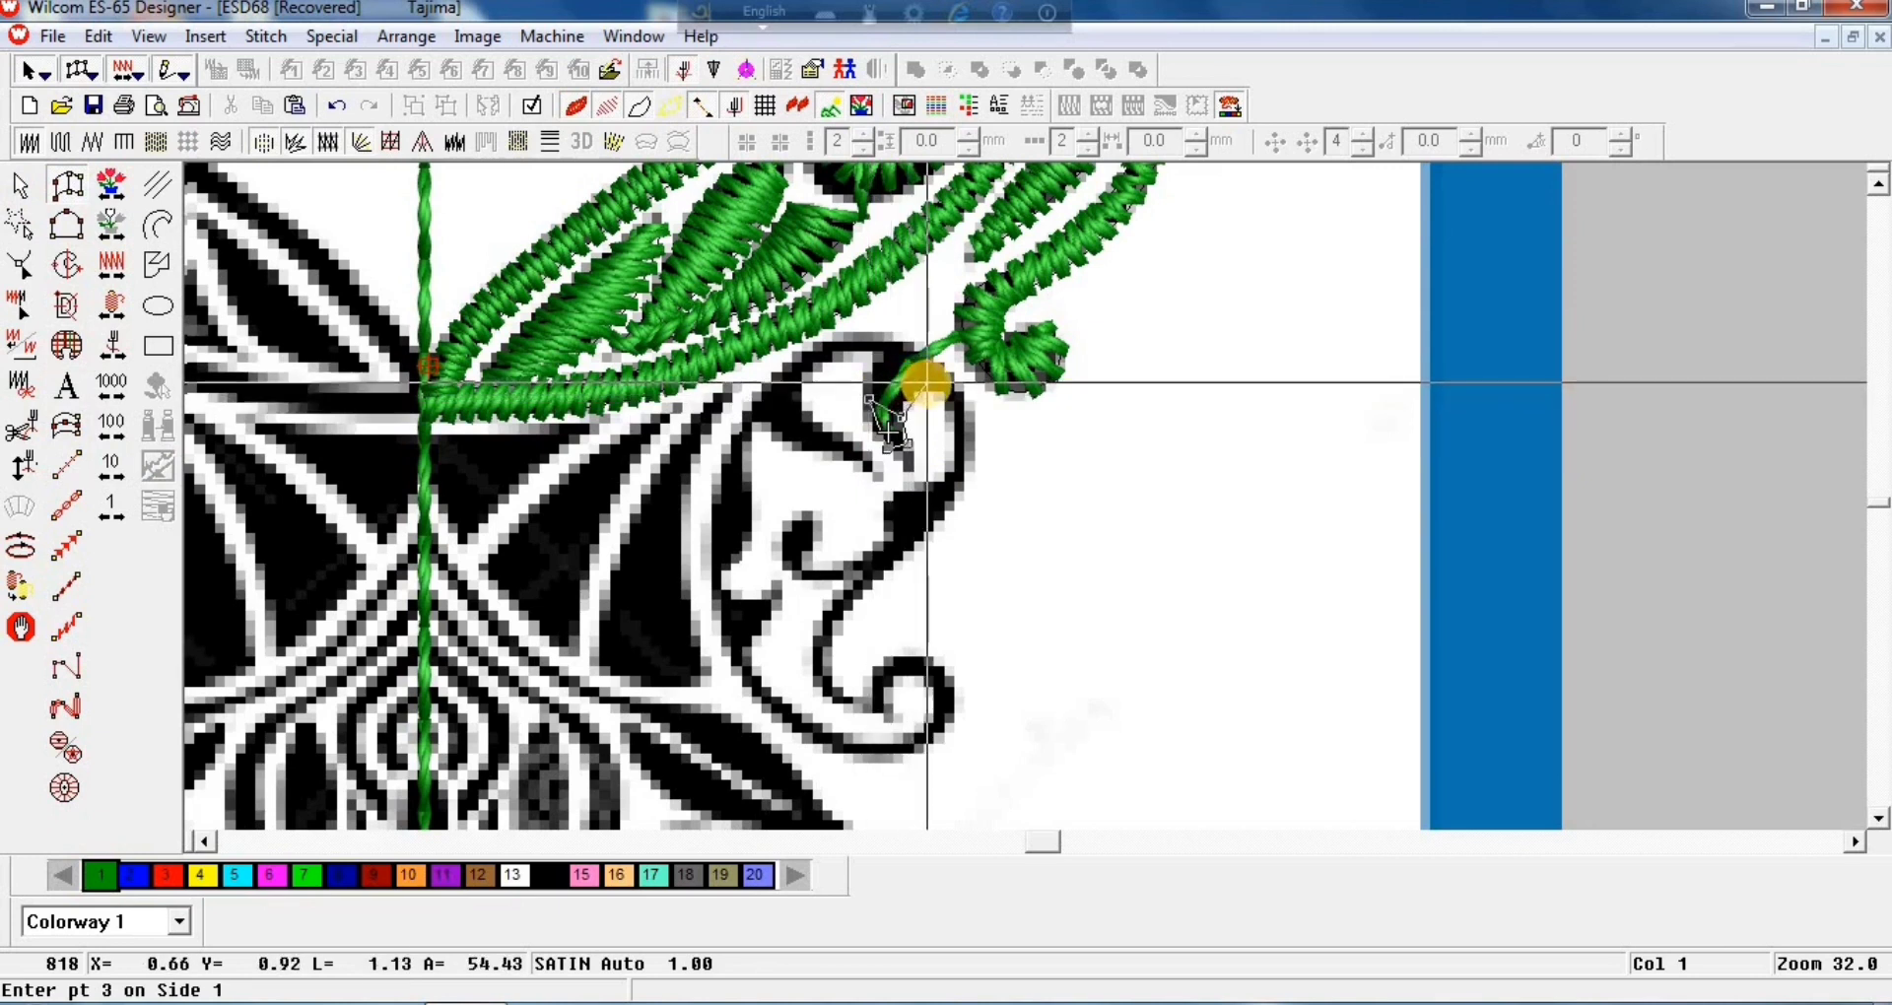
click(908, 378)
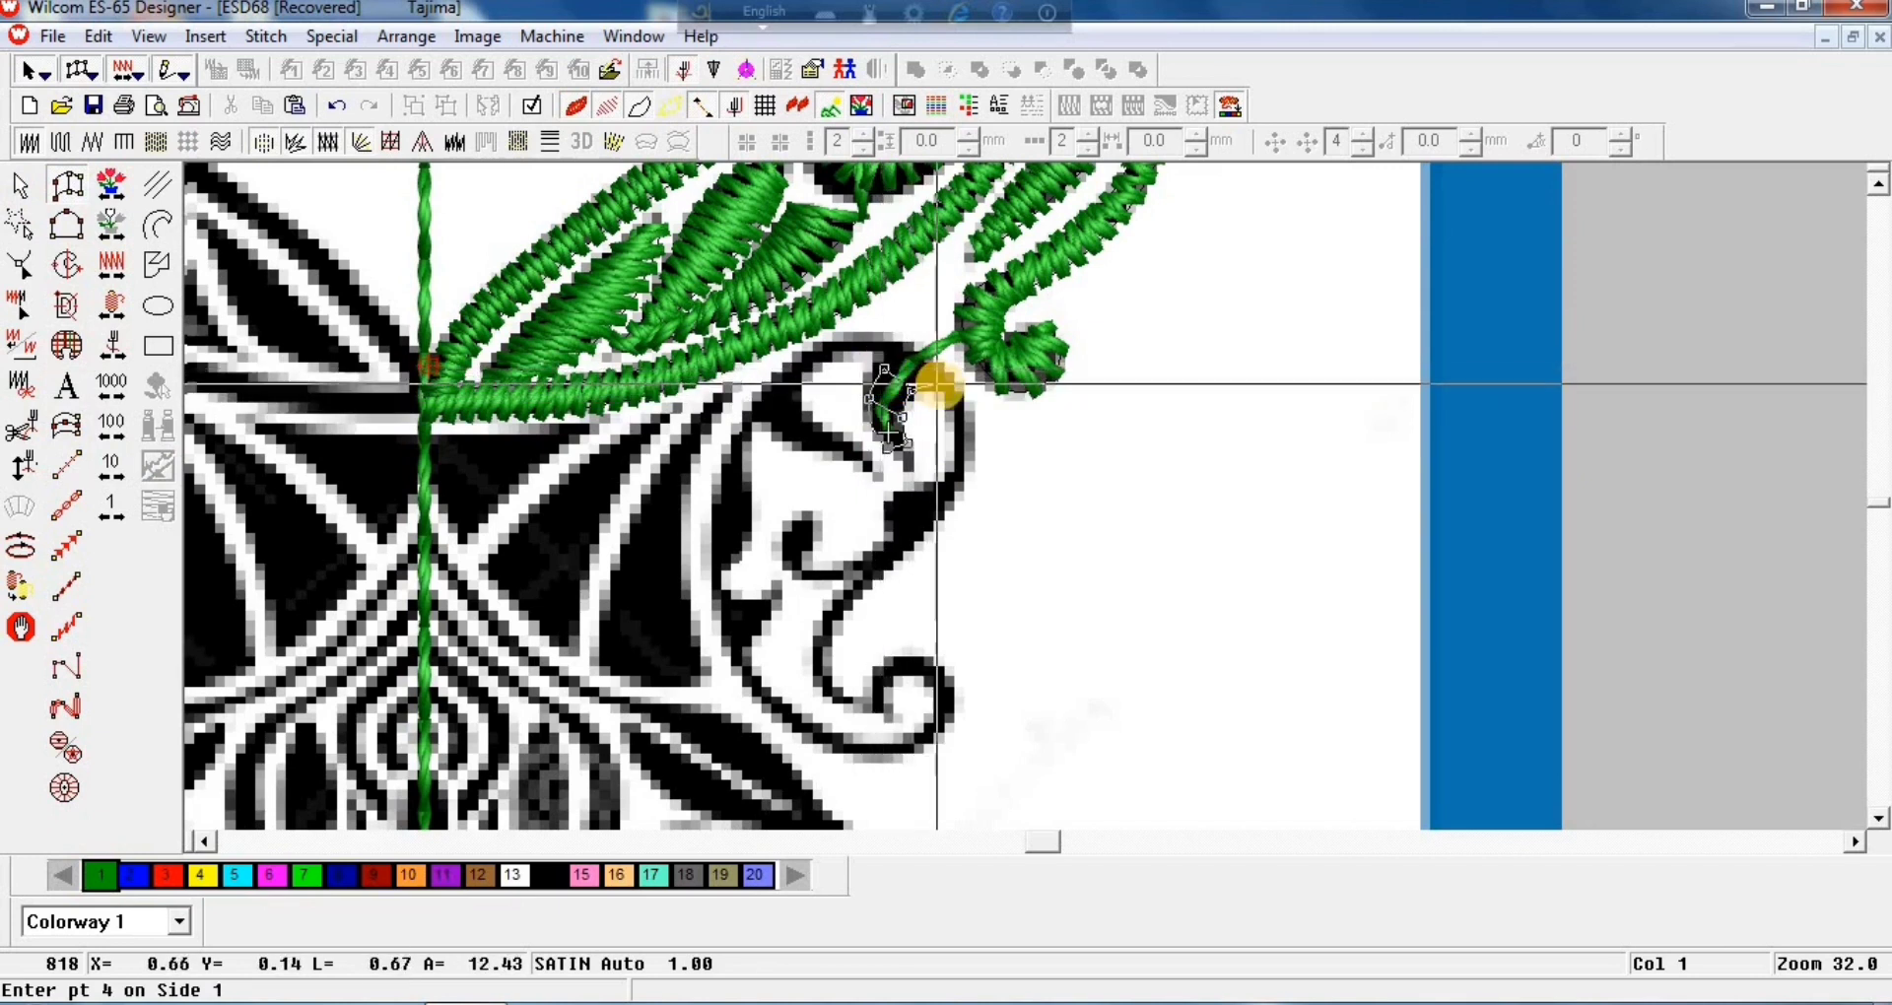
click(920, 377)
click(896, 356)
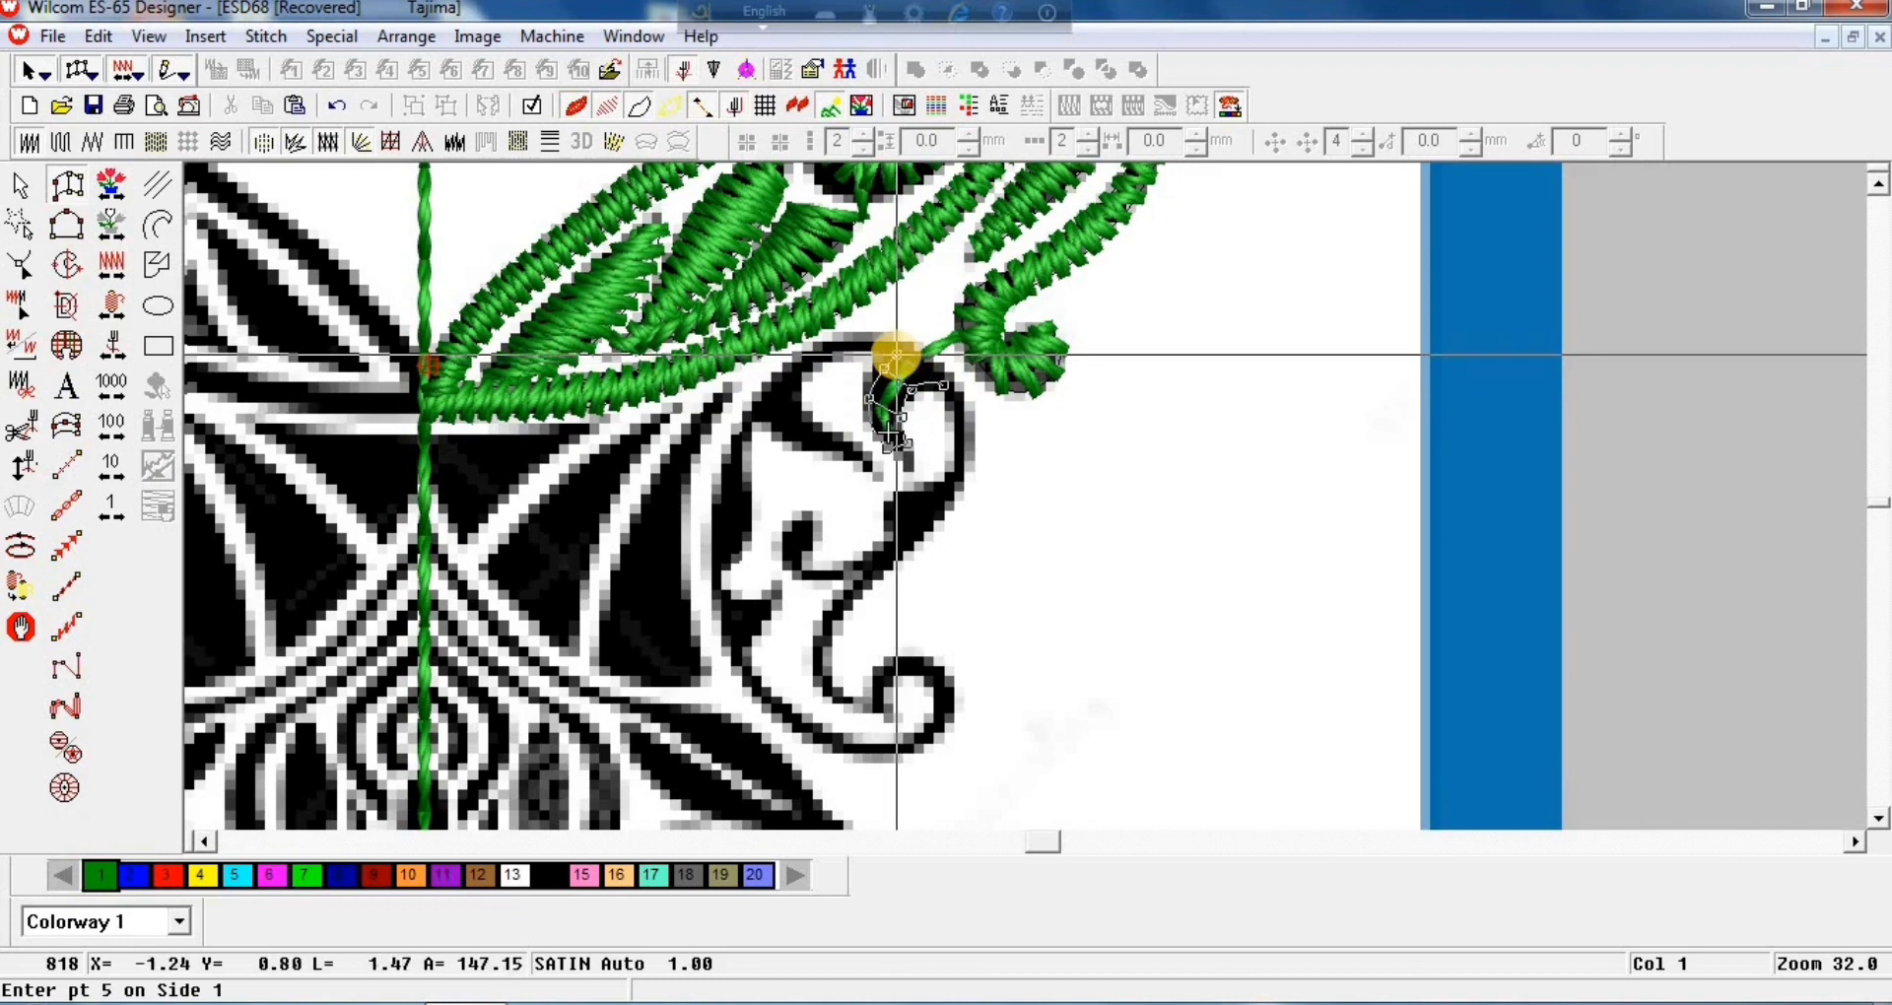
key(Return)
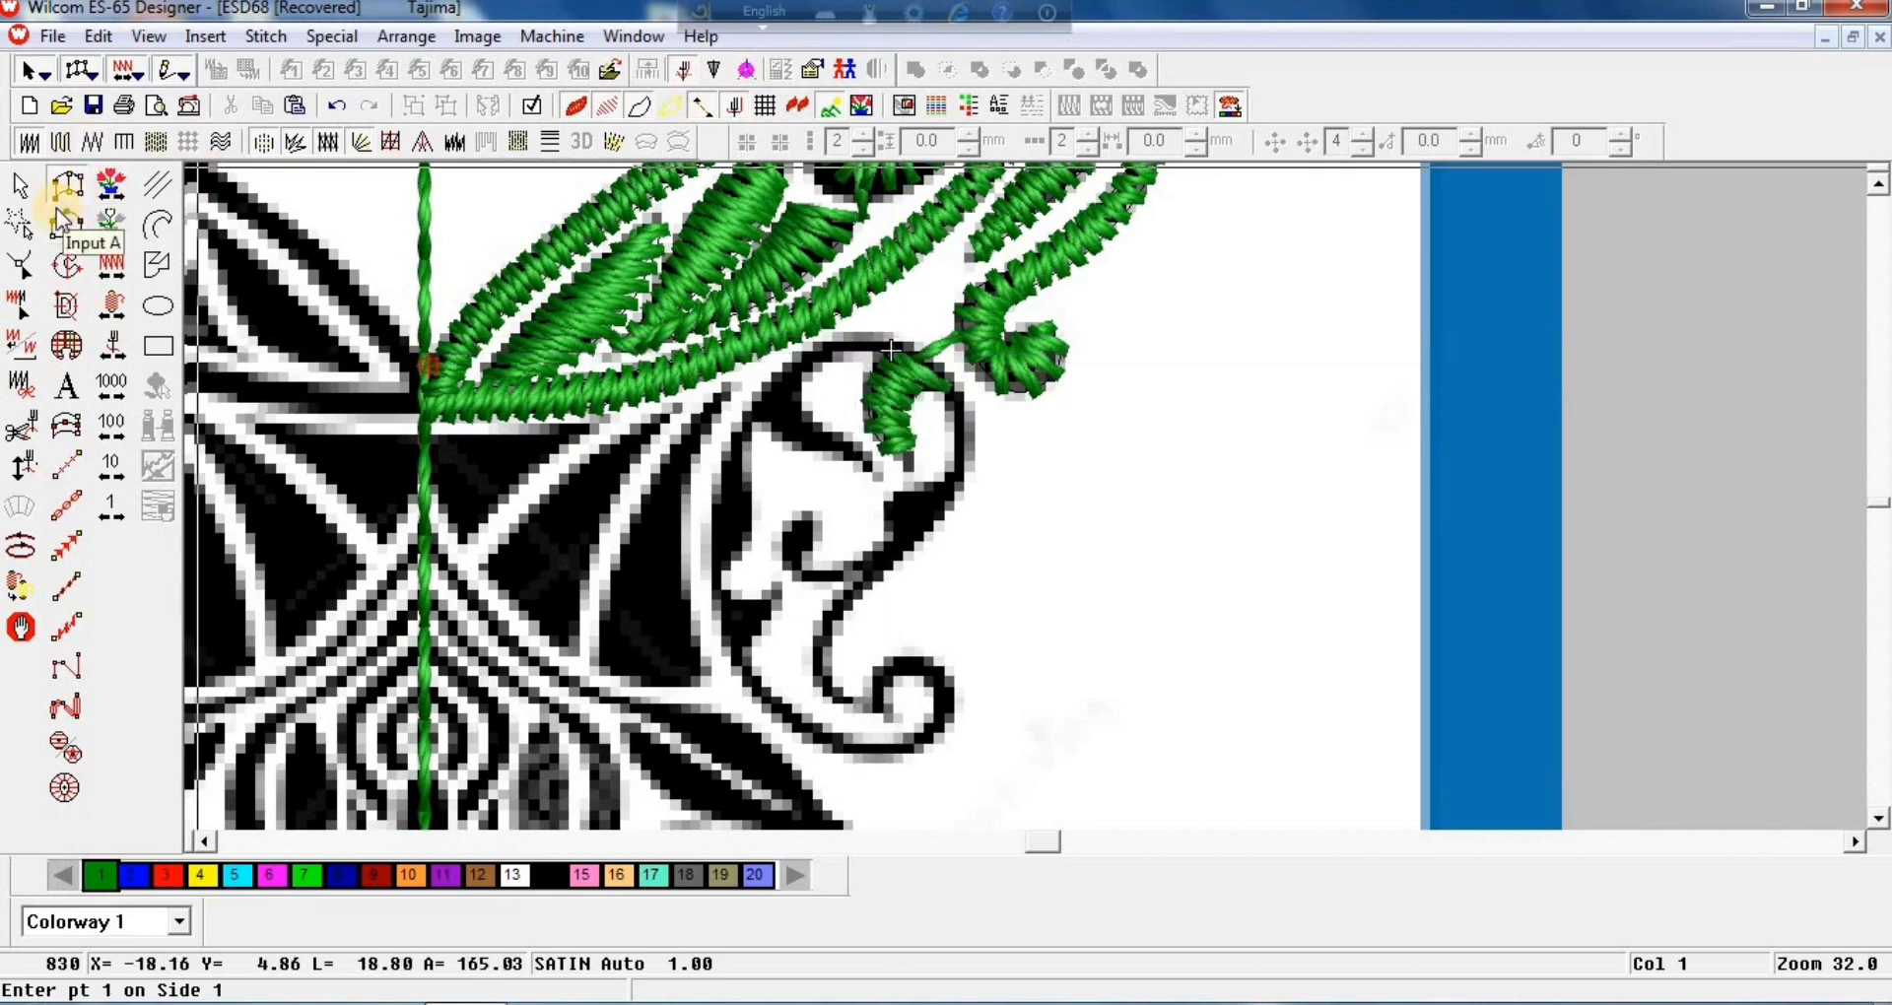
Step: Lay a travelling run stitch along the scroll's top arc and down into the inner prong on its left side
click(66, 465)
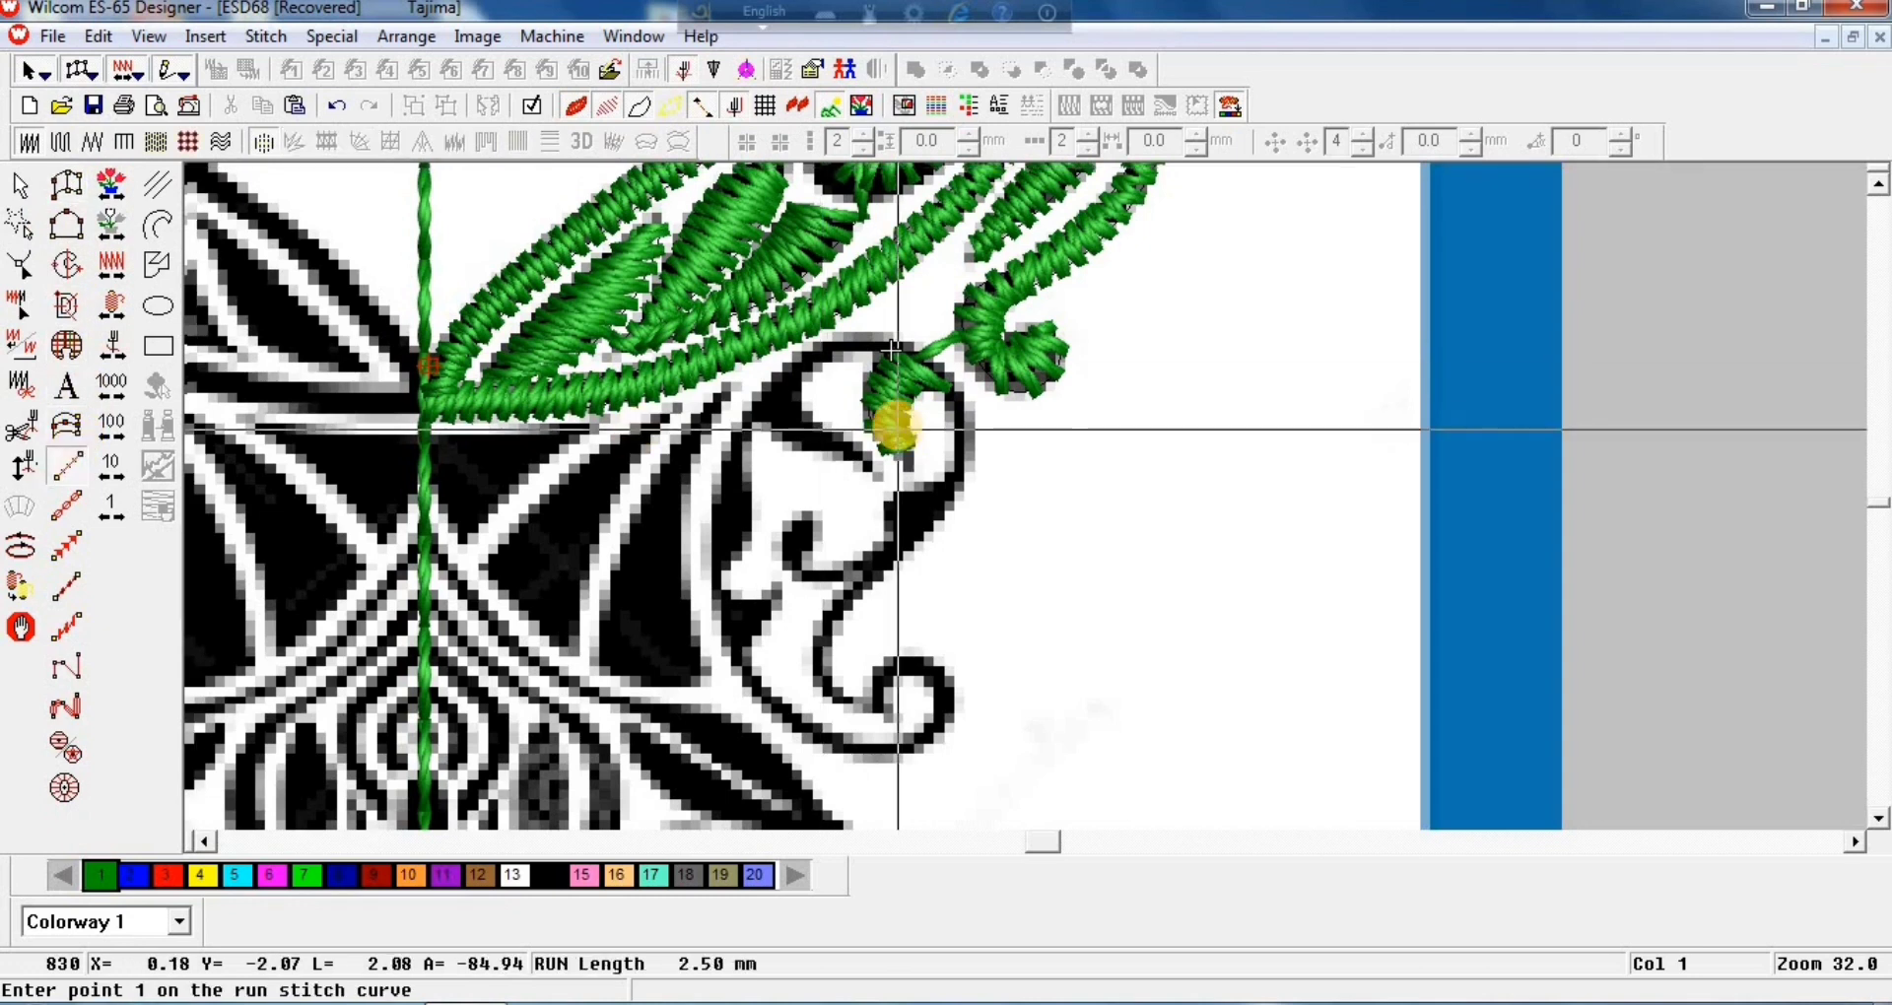
click(894, 347)
click(833, 347)
click(773, 392)
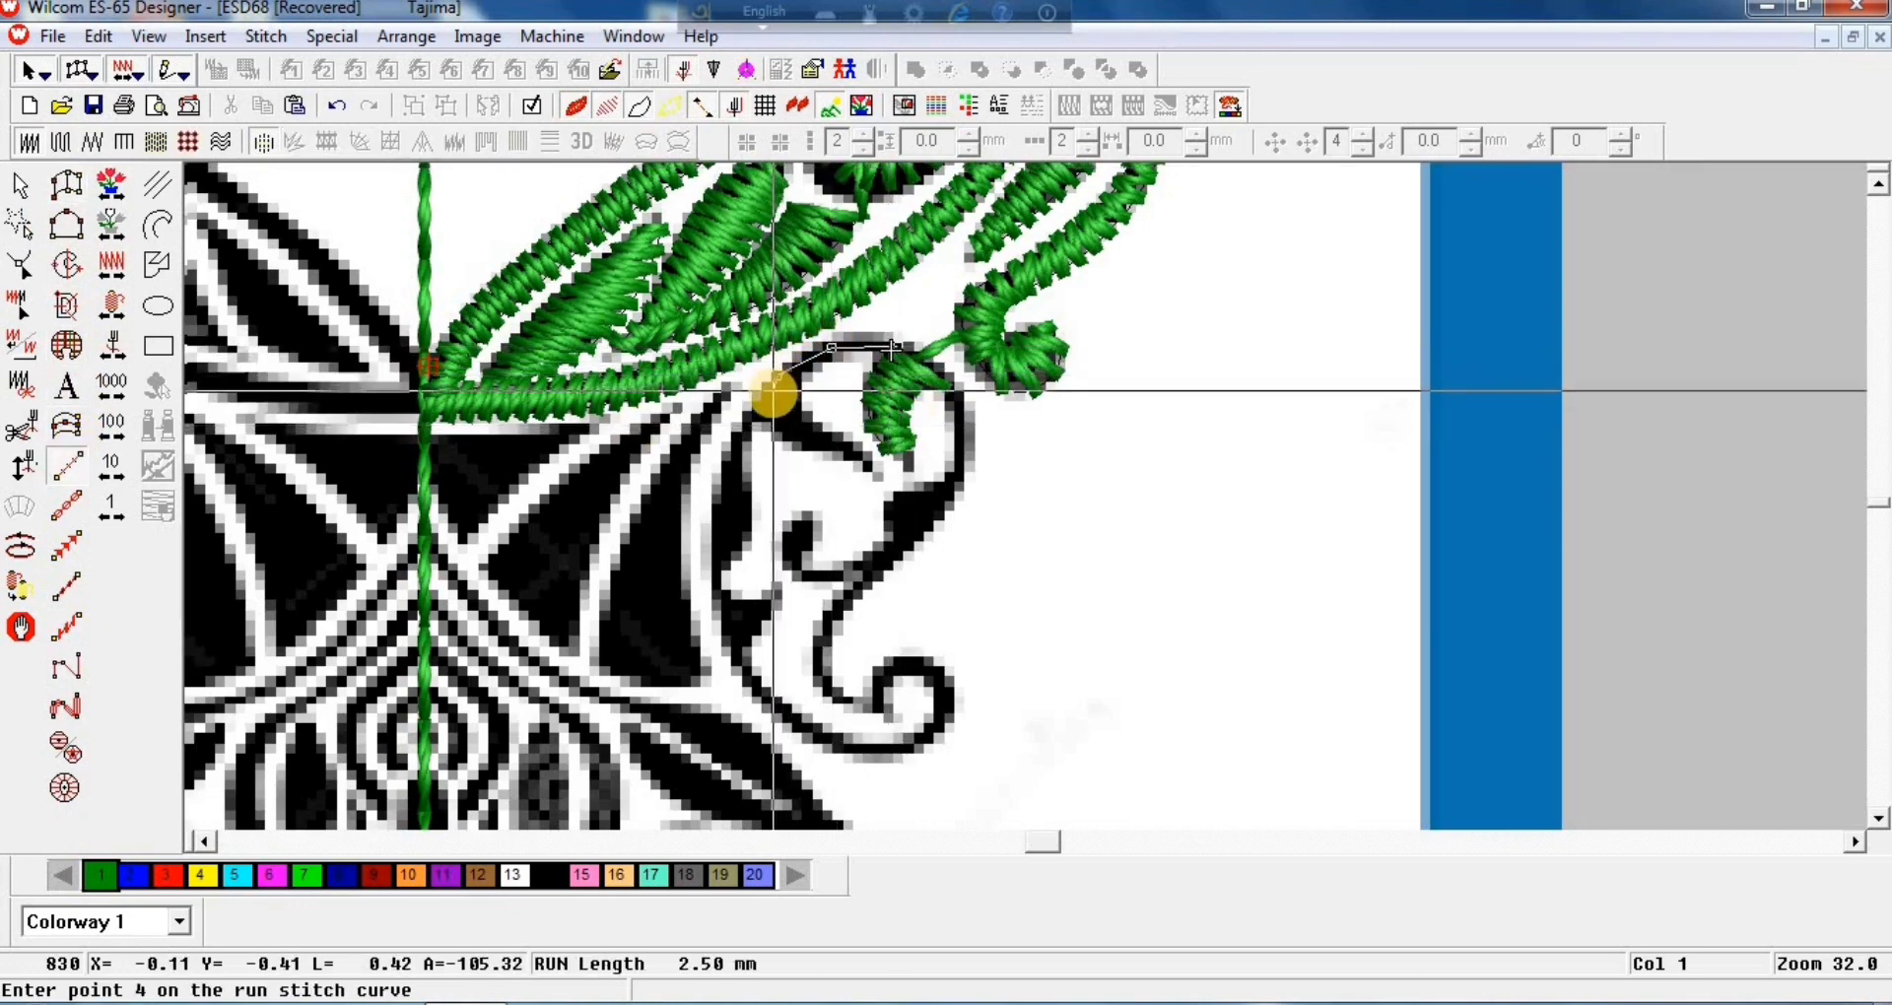
click(773, 397)
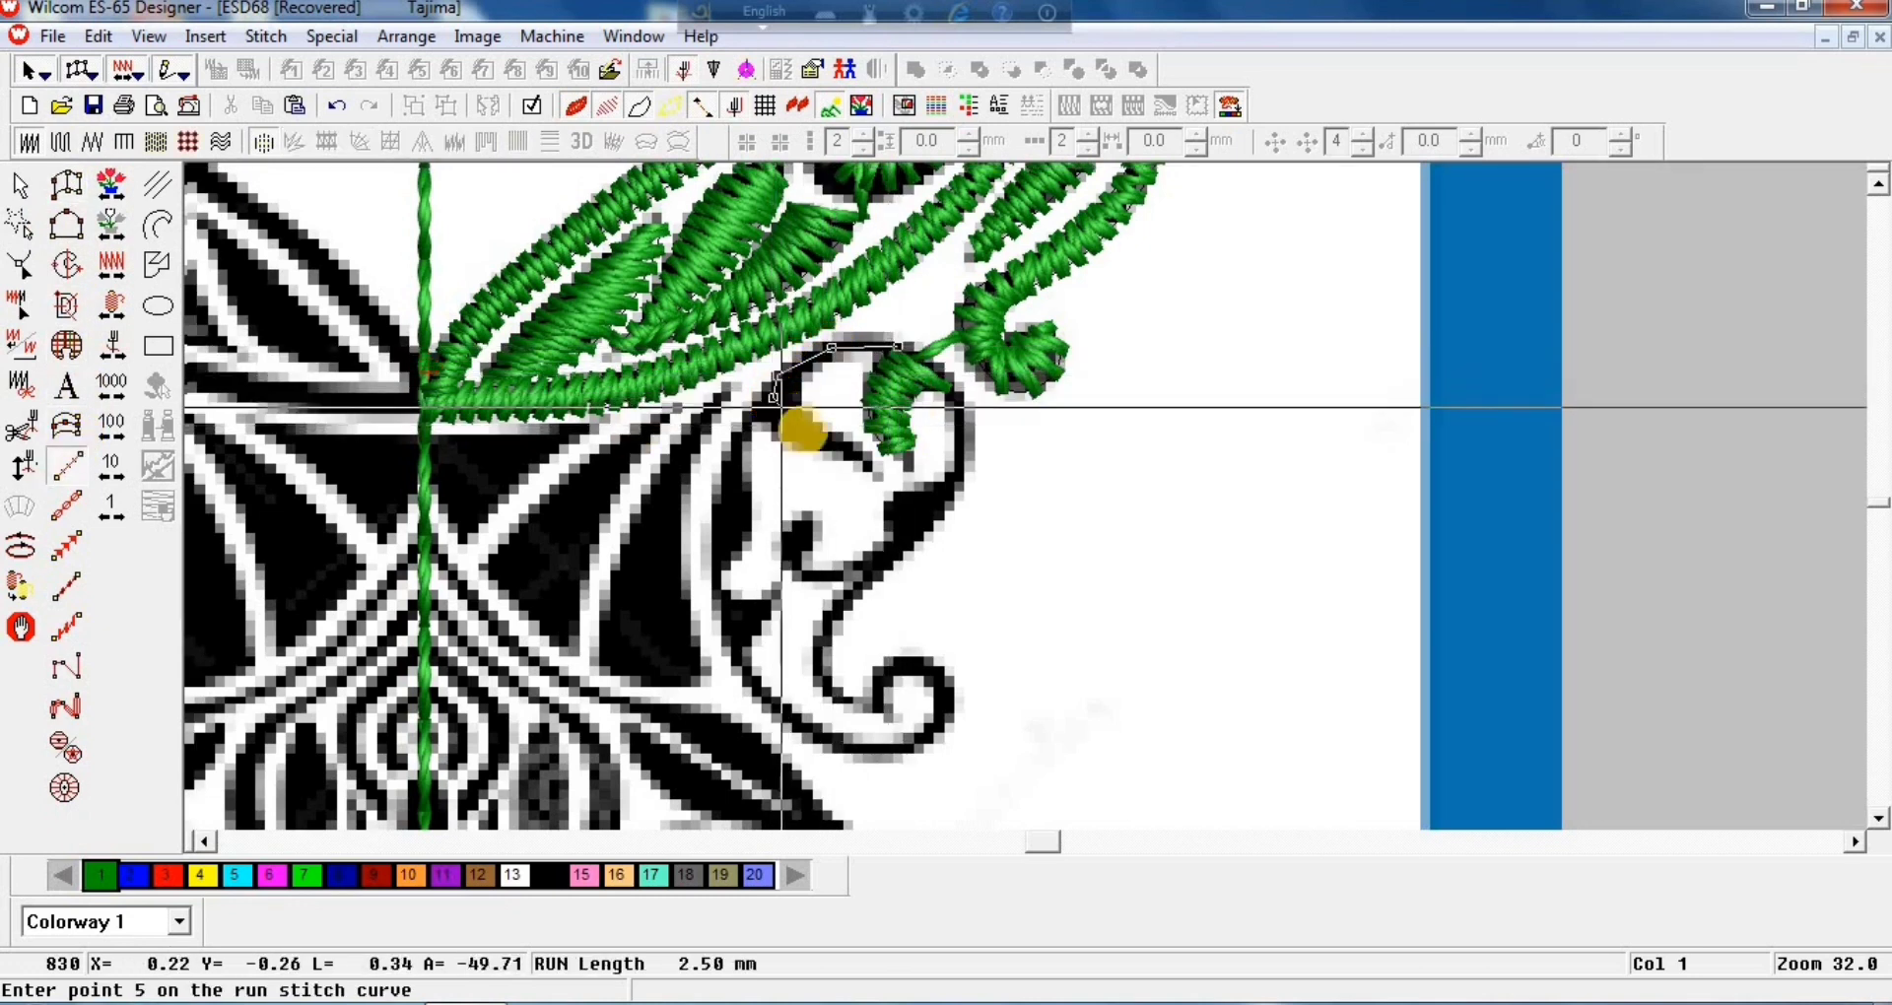
click(823, 438)
key(Return)
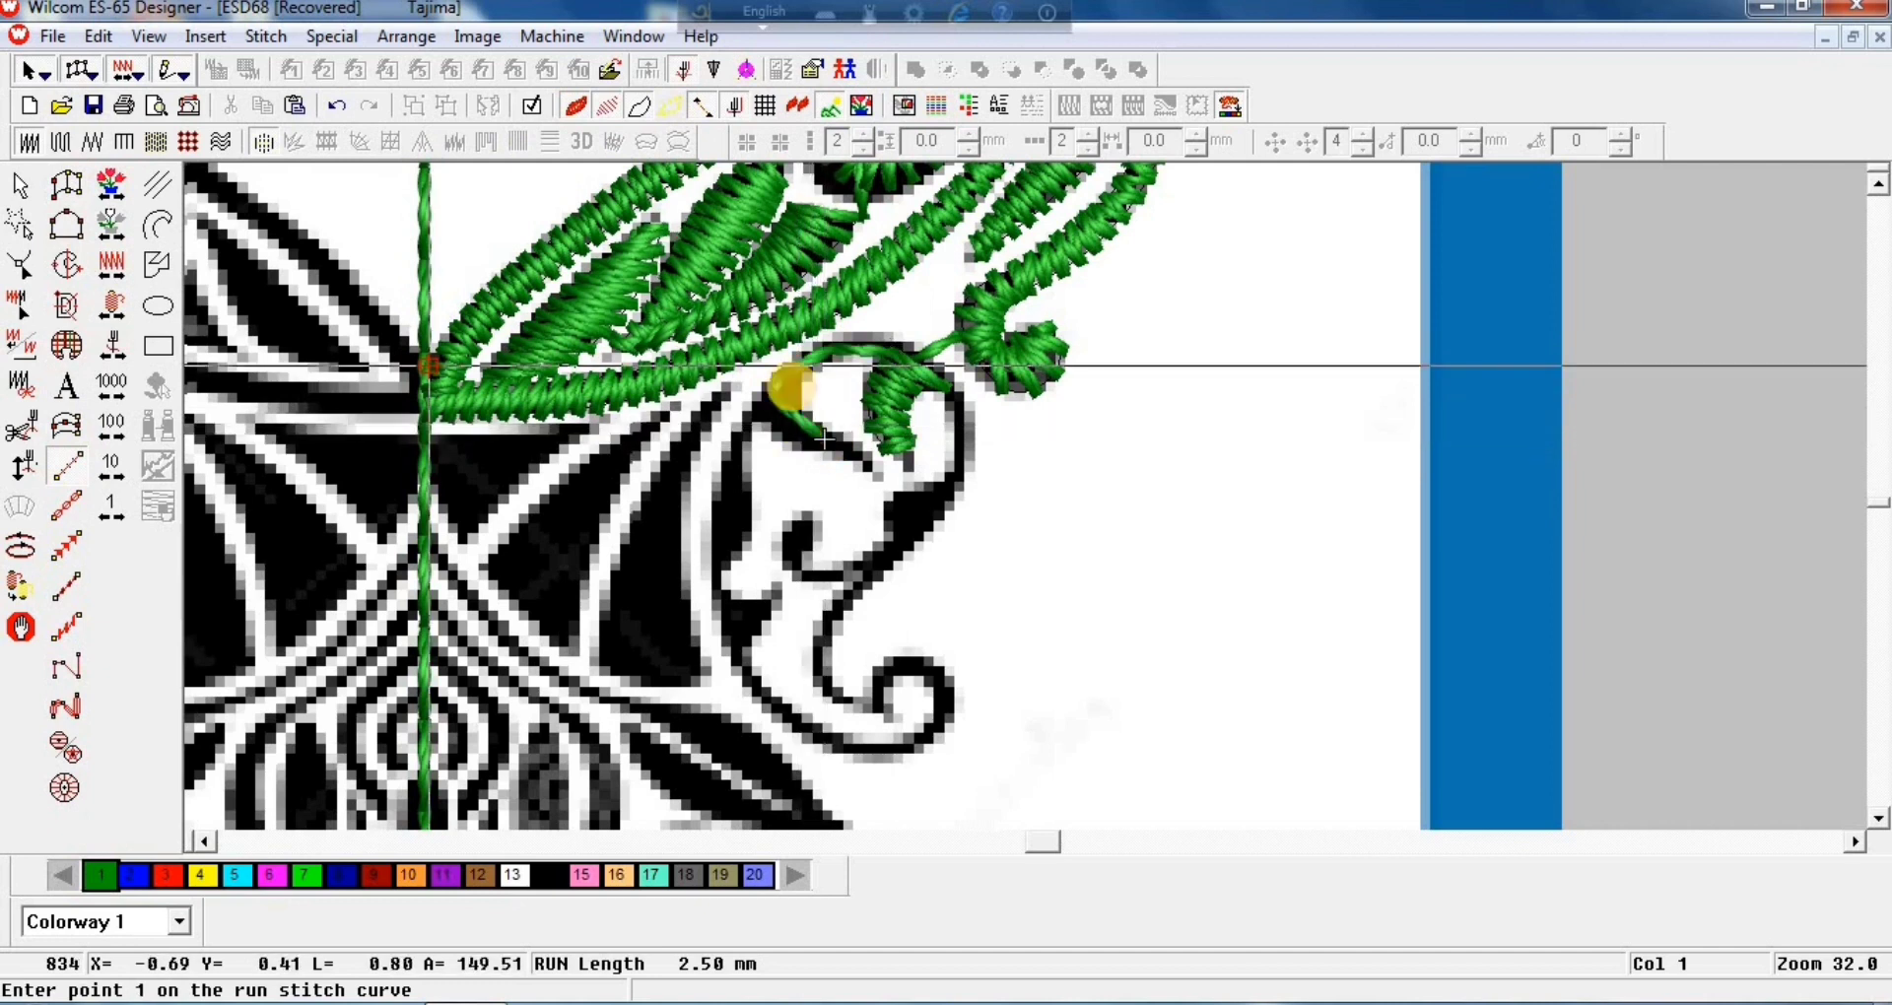
Step: Digitize the scroll's left inner prong as a satin column from its pointed tip back to the outer arc
click(66, 185)
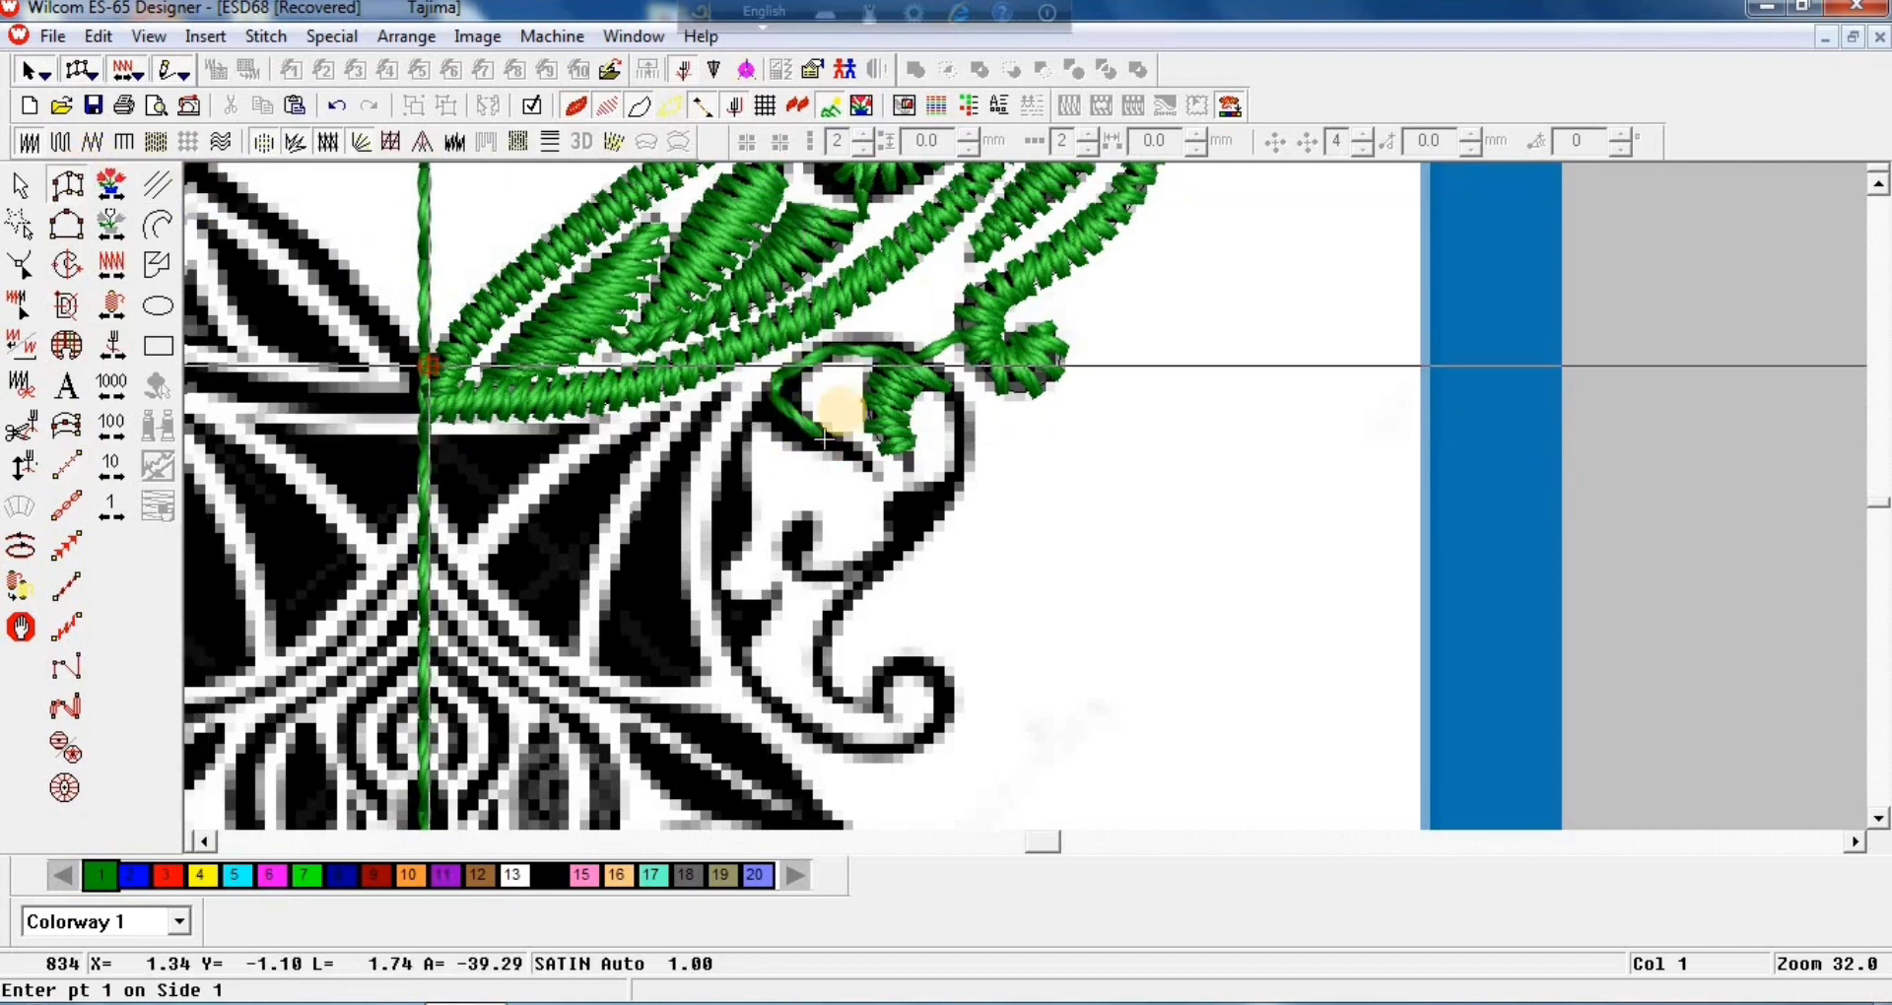
click(872, 463)
click(825, 443)
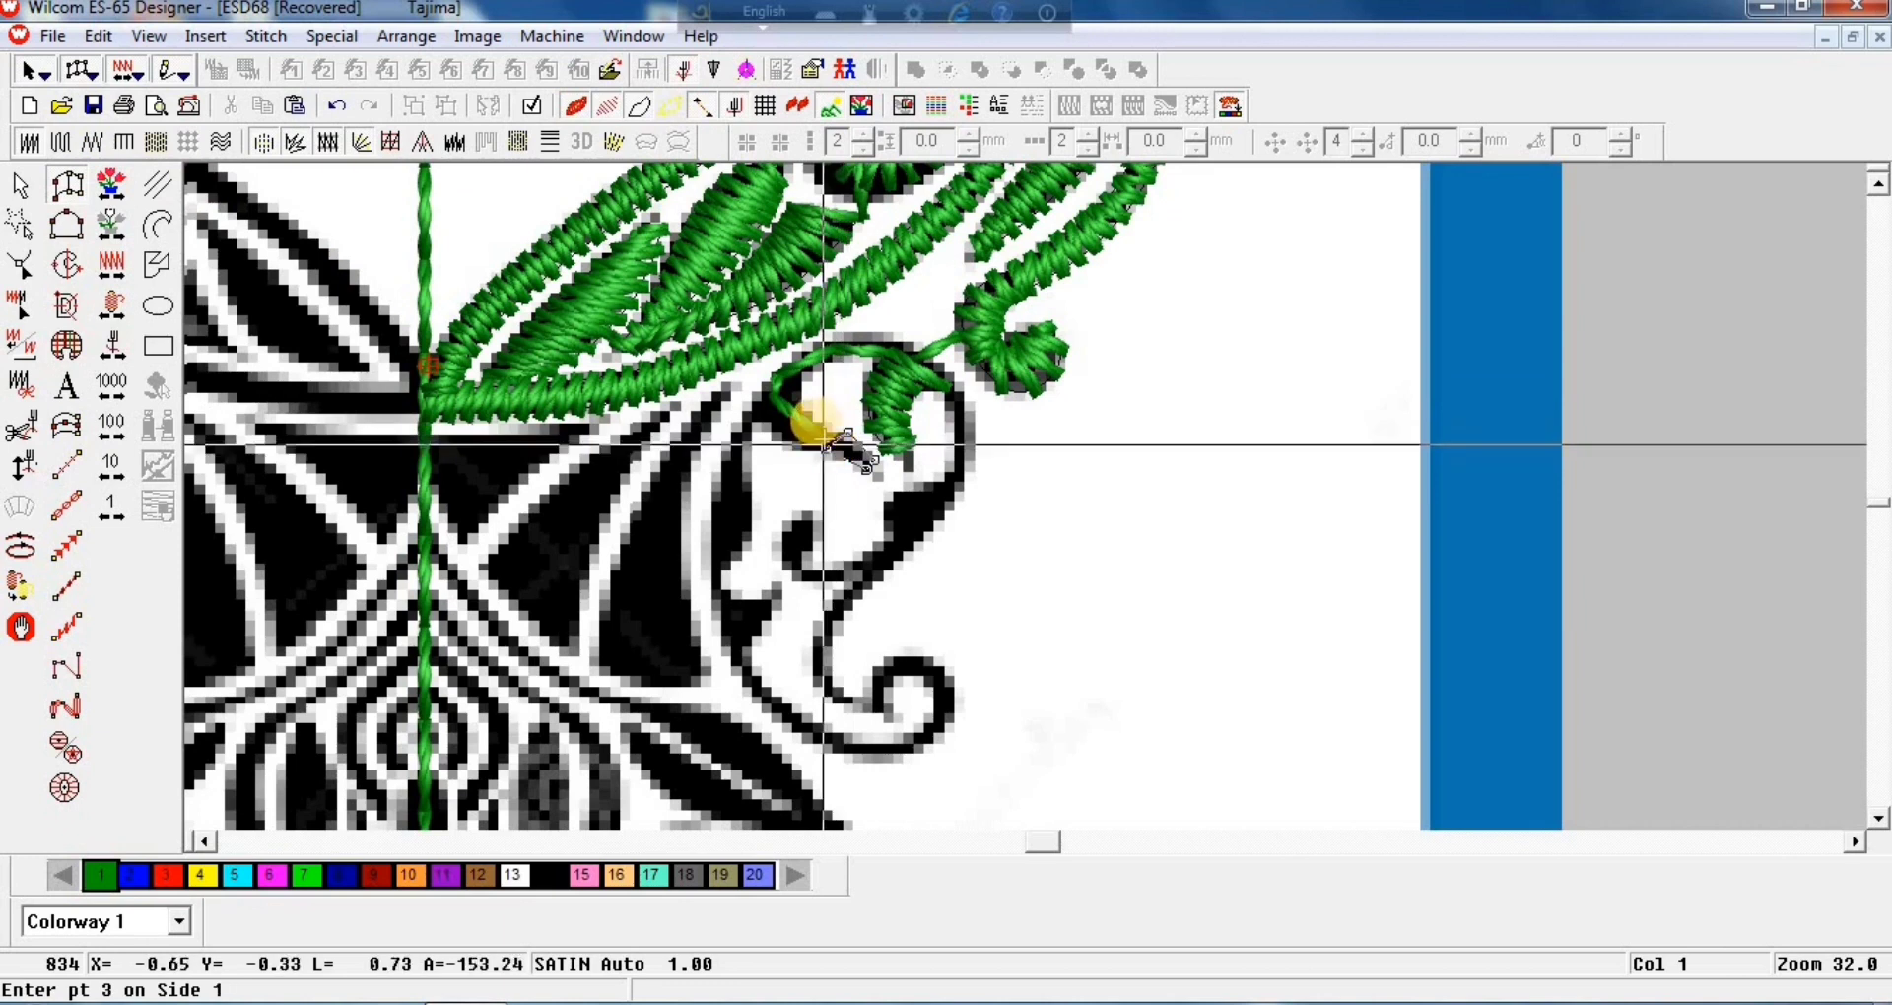
click(813, 421)
click(784, 442)
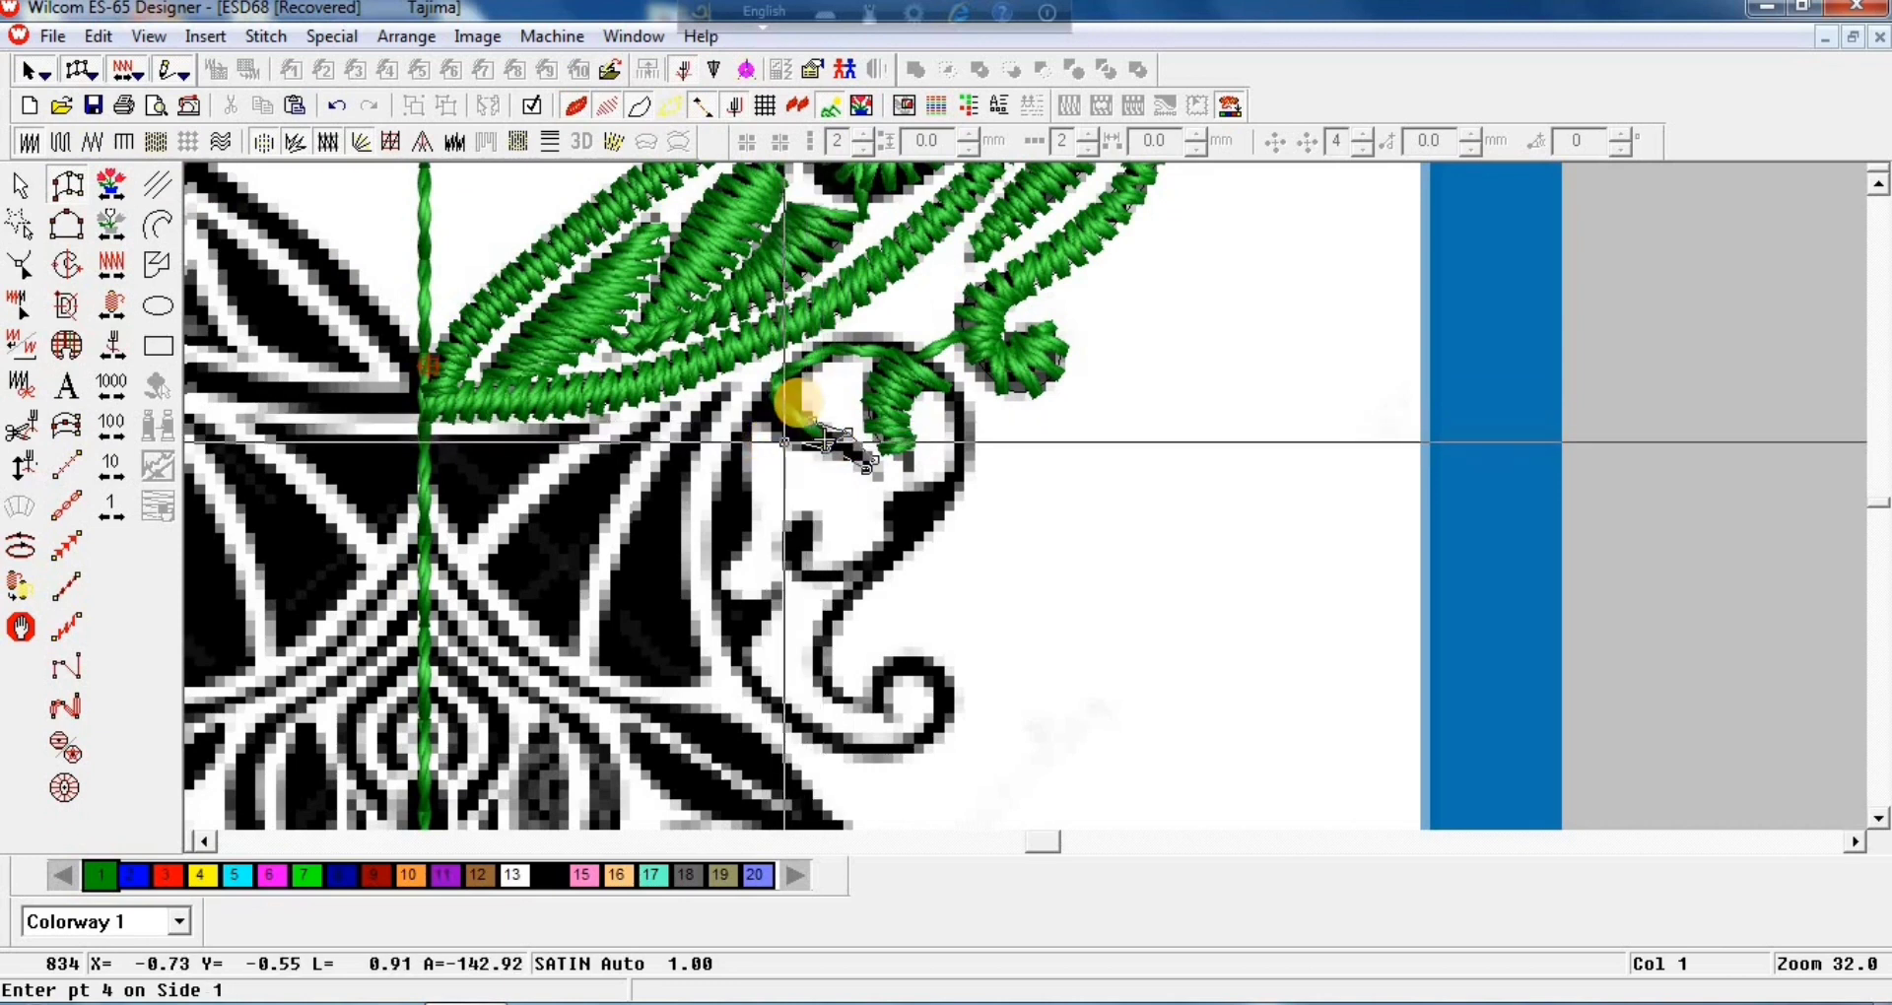
click(805, 366)
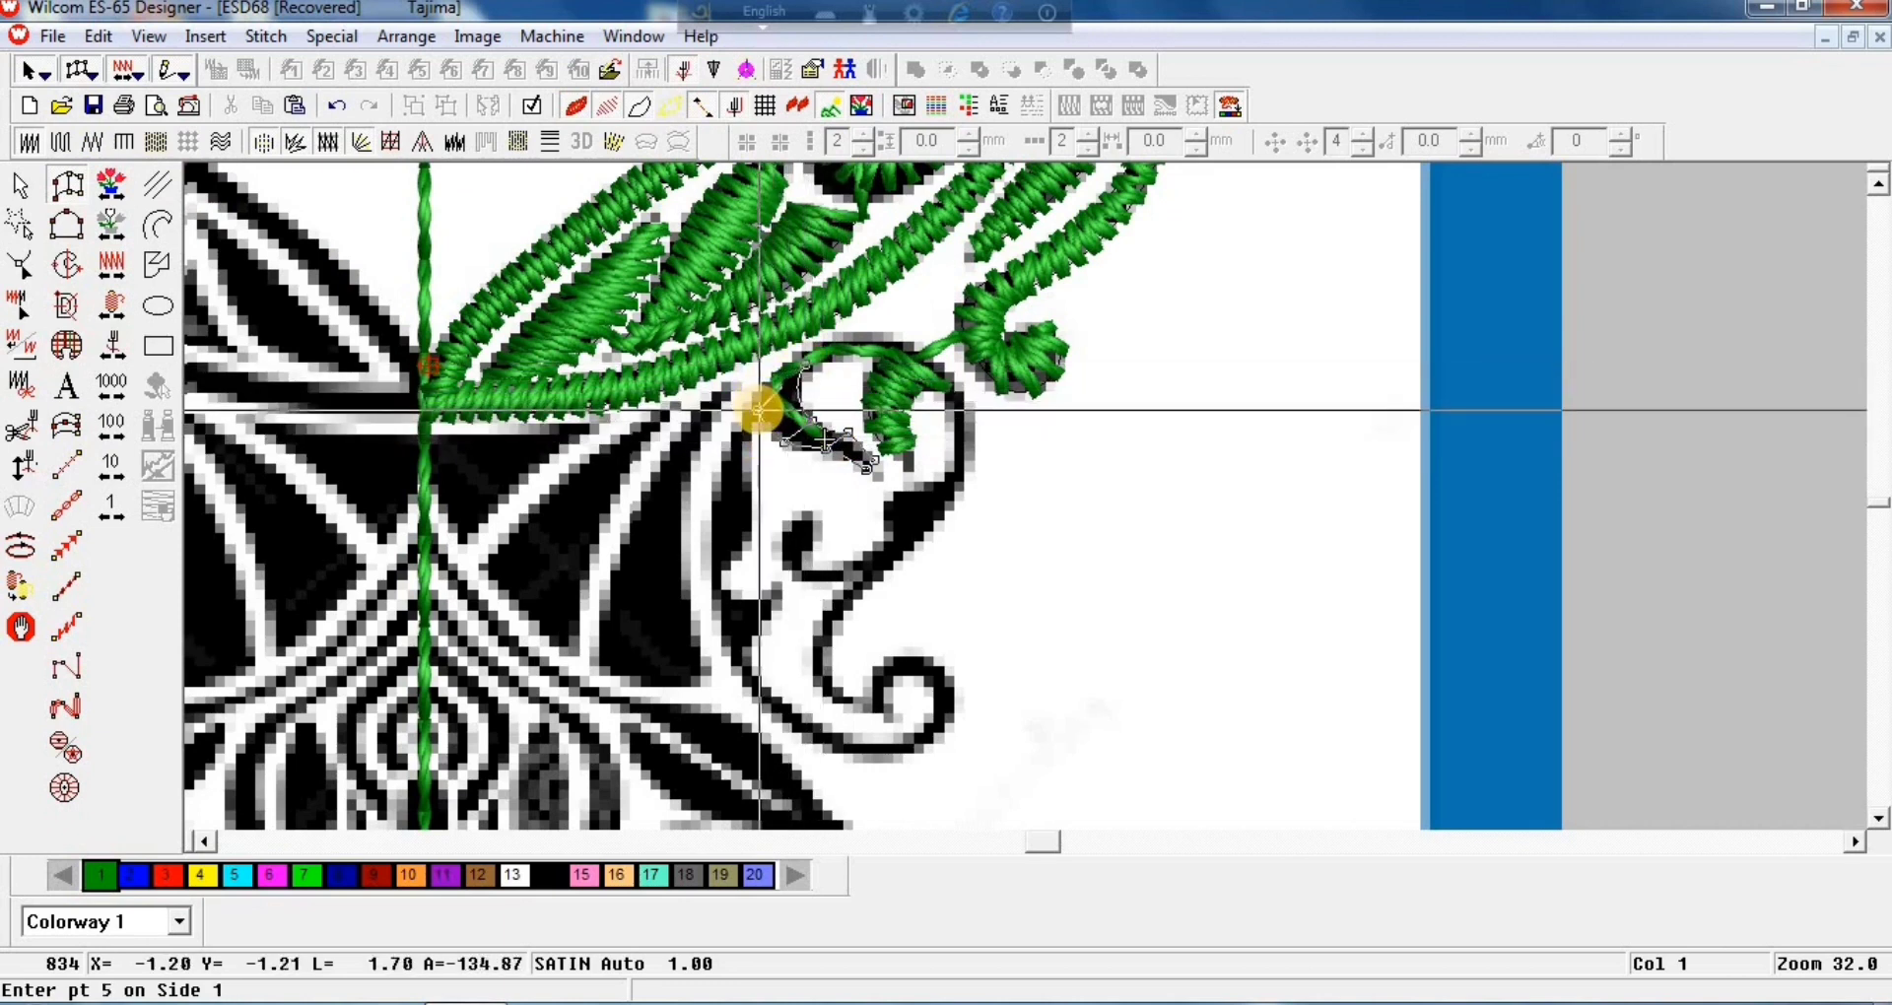
key(Return)
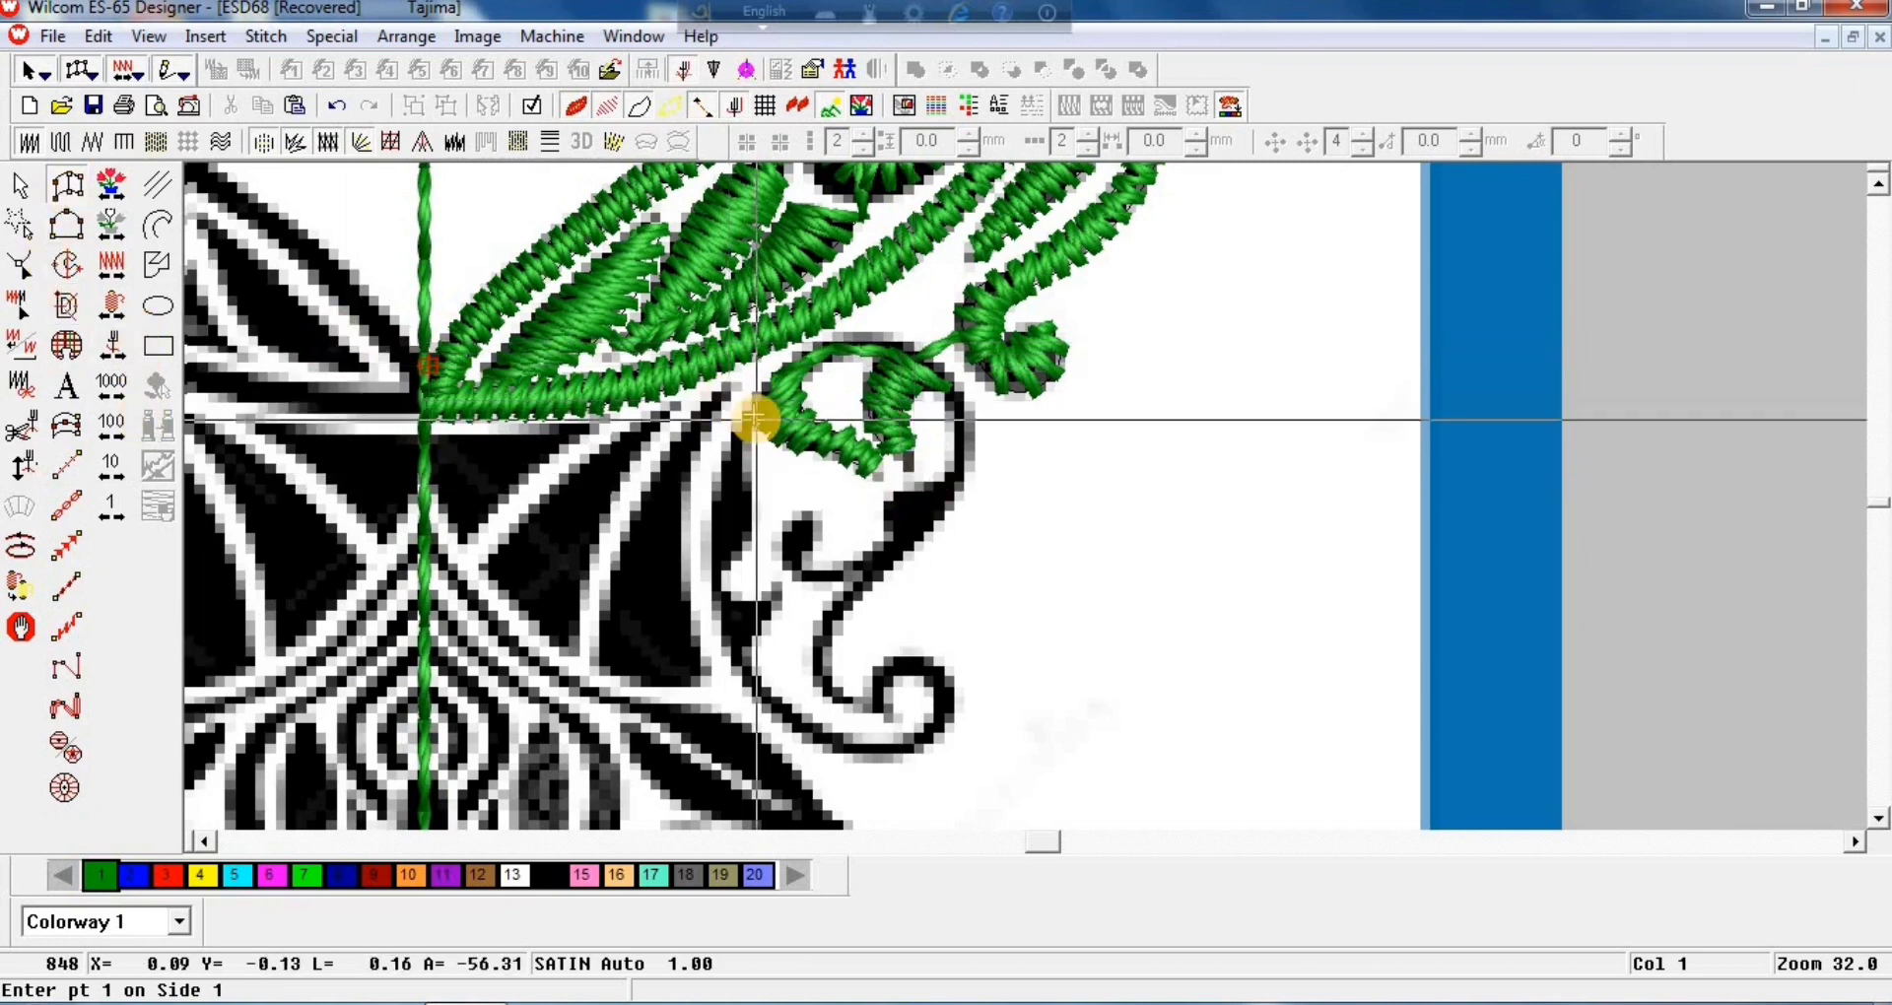
Step: Digitize the scroll's outer band as one satin column, down the left side, around the bottom curl and up to the small inner hook
click(758, 418)
click(749, 413)
click(747, 440)
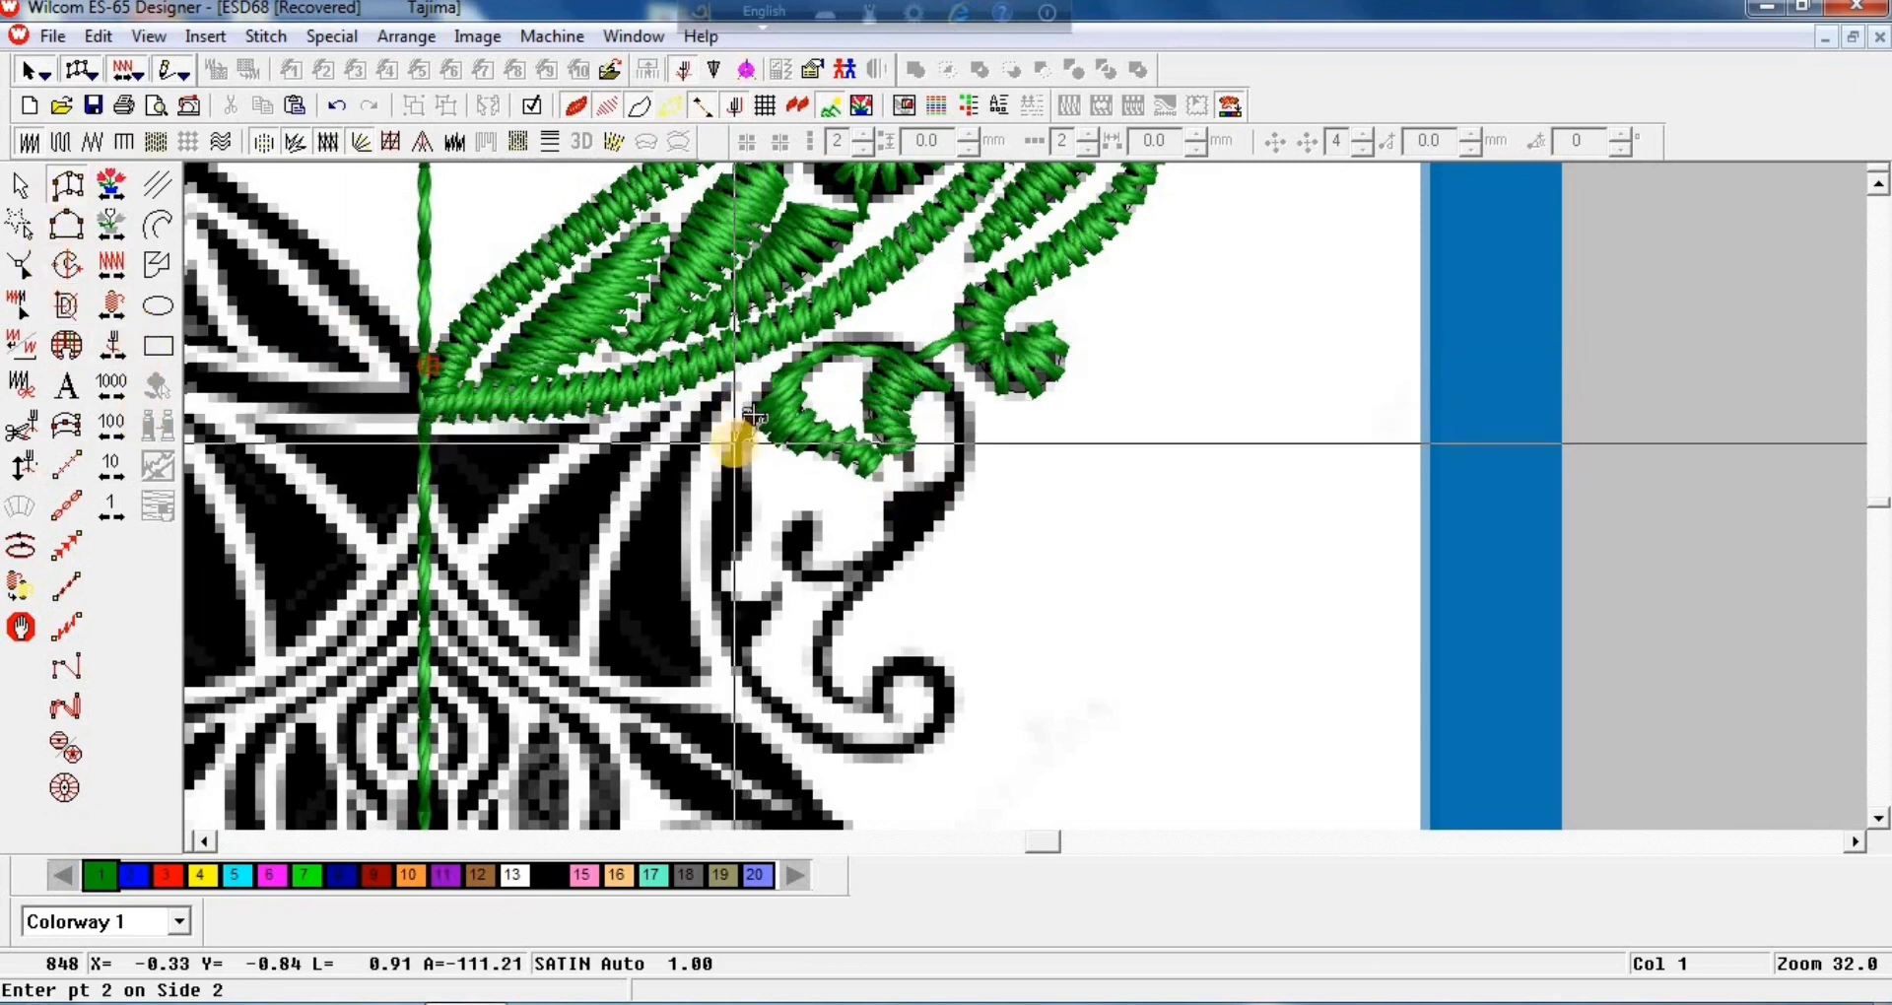
click(735, 443)
click(746, 484)
click(718, 488)
click(751, 500)
click(713, 519)
click(750, 531)
click(709, 542)
click(742, 551)
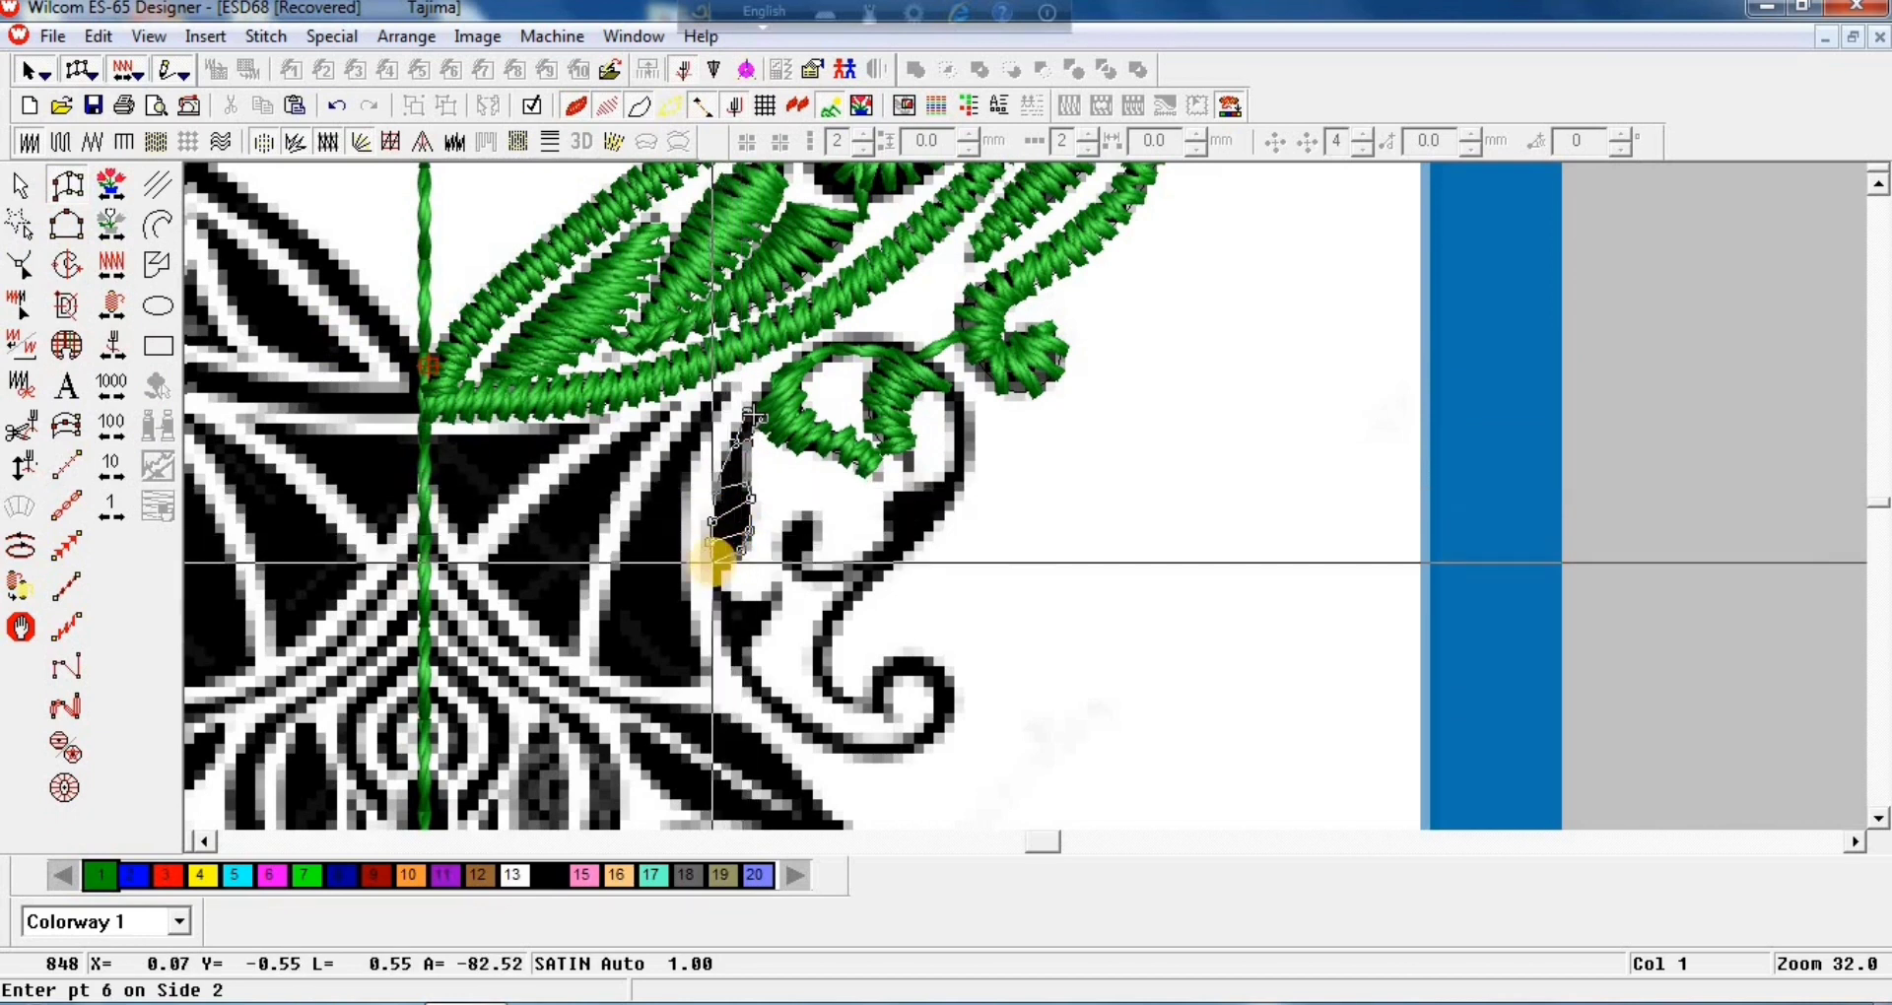
click(714, 564)
click(727, 563)
click(731, 598)
click(740, 600)
click(760, 605)
click(746, 649)
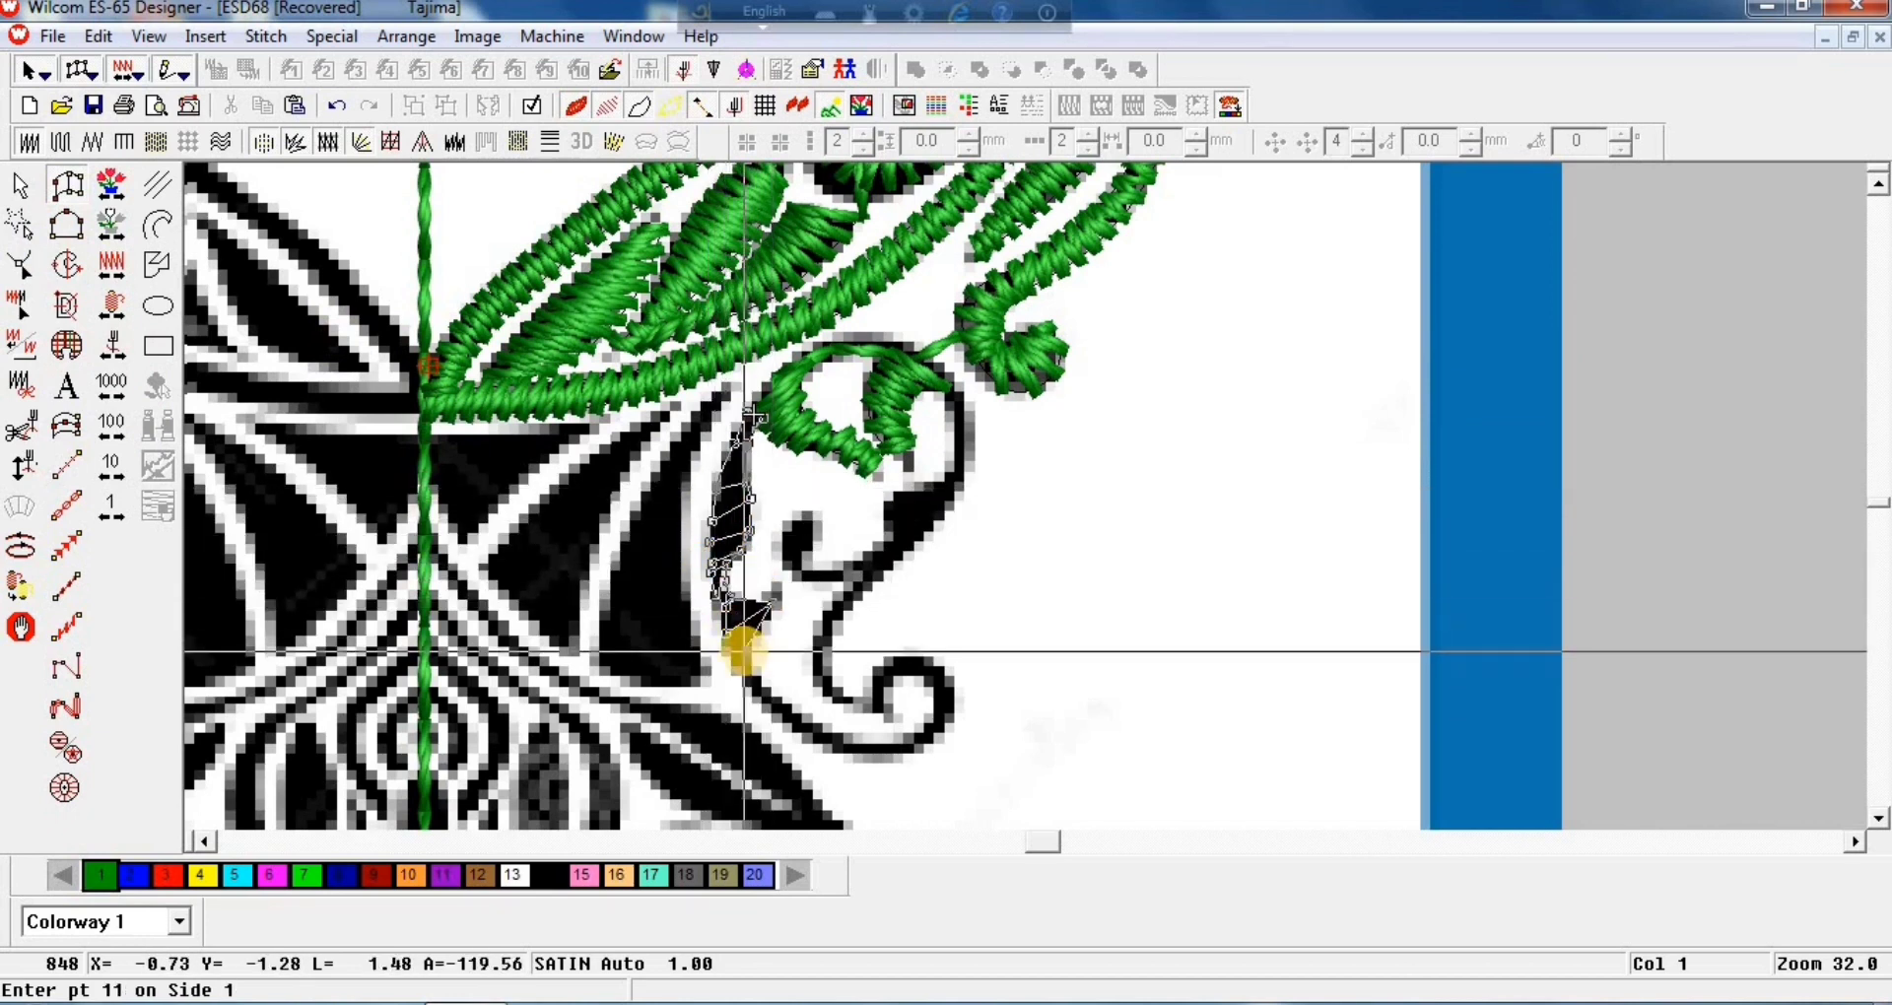
click(757, 678)
click(810, 709)
click(845, 732)
click(857, 757)
click(896, 739)
click(912, 753)
click(932, 715)
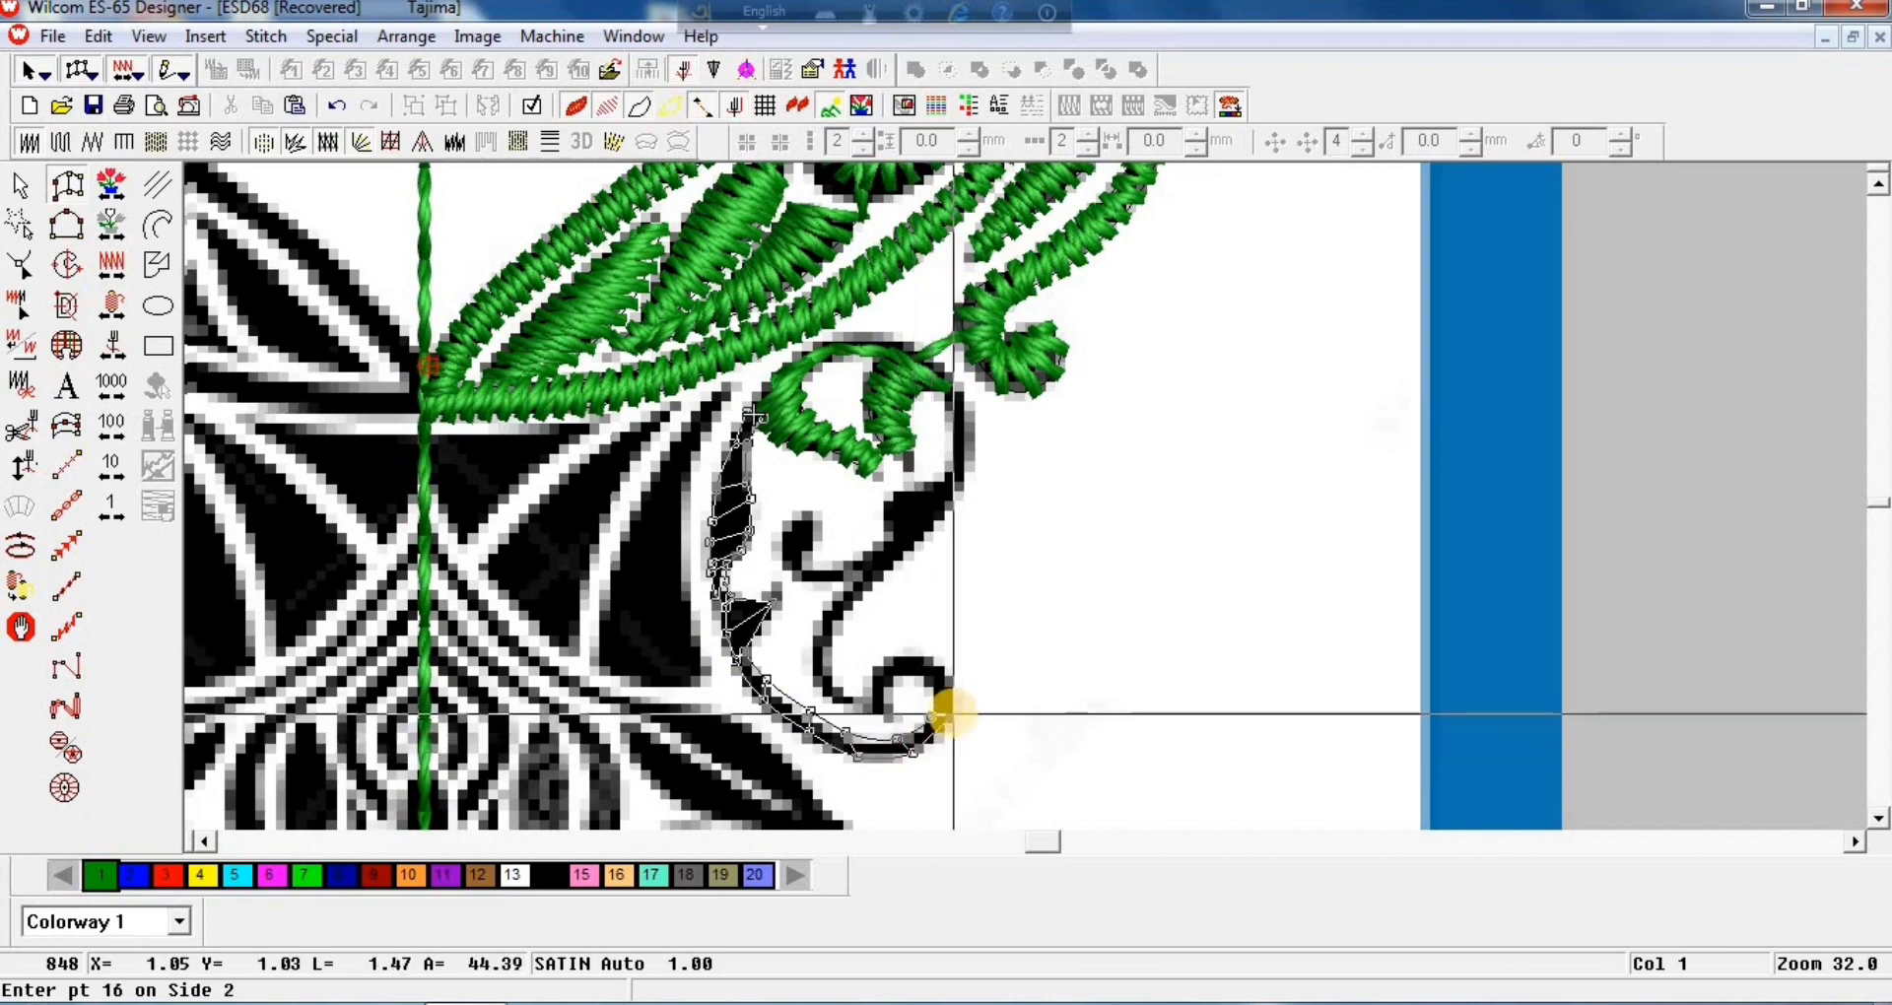
click(954, 715)
click(920, 671)
click(928, 655)
click(895, 681)
click(875, 663)
click(883, 711)
click(867, 701)
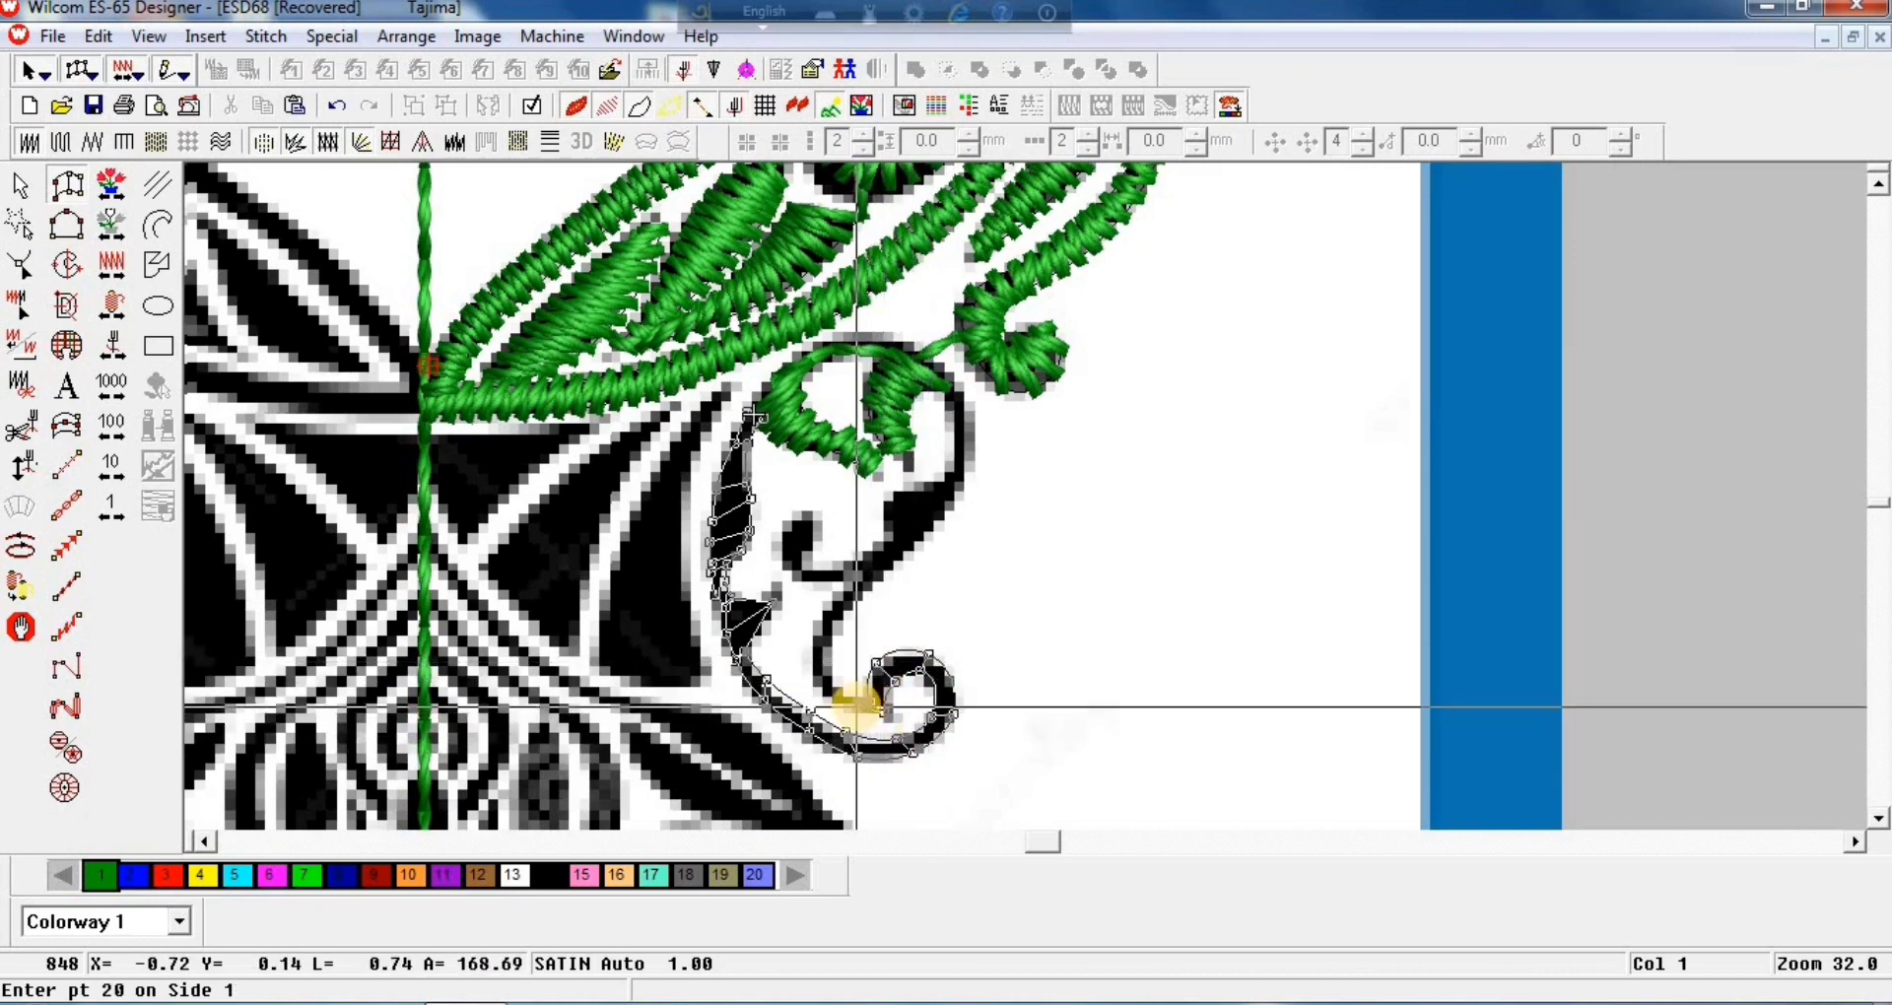
click(856, 707)
click(857, 700)
click(845, 678)
click(828, 653)
click(842, 613)
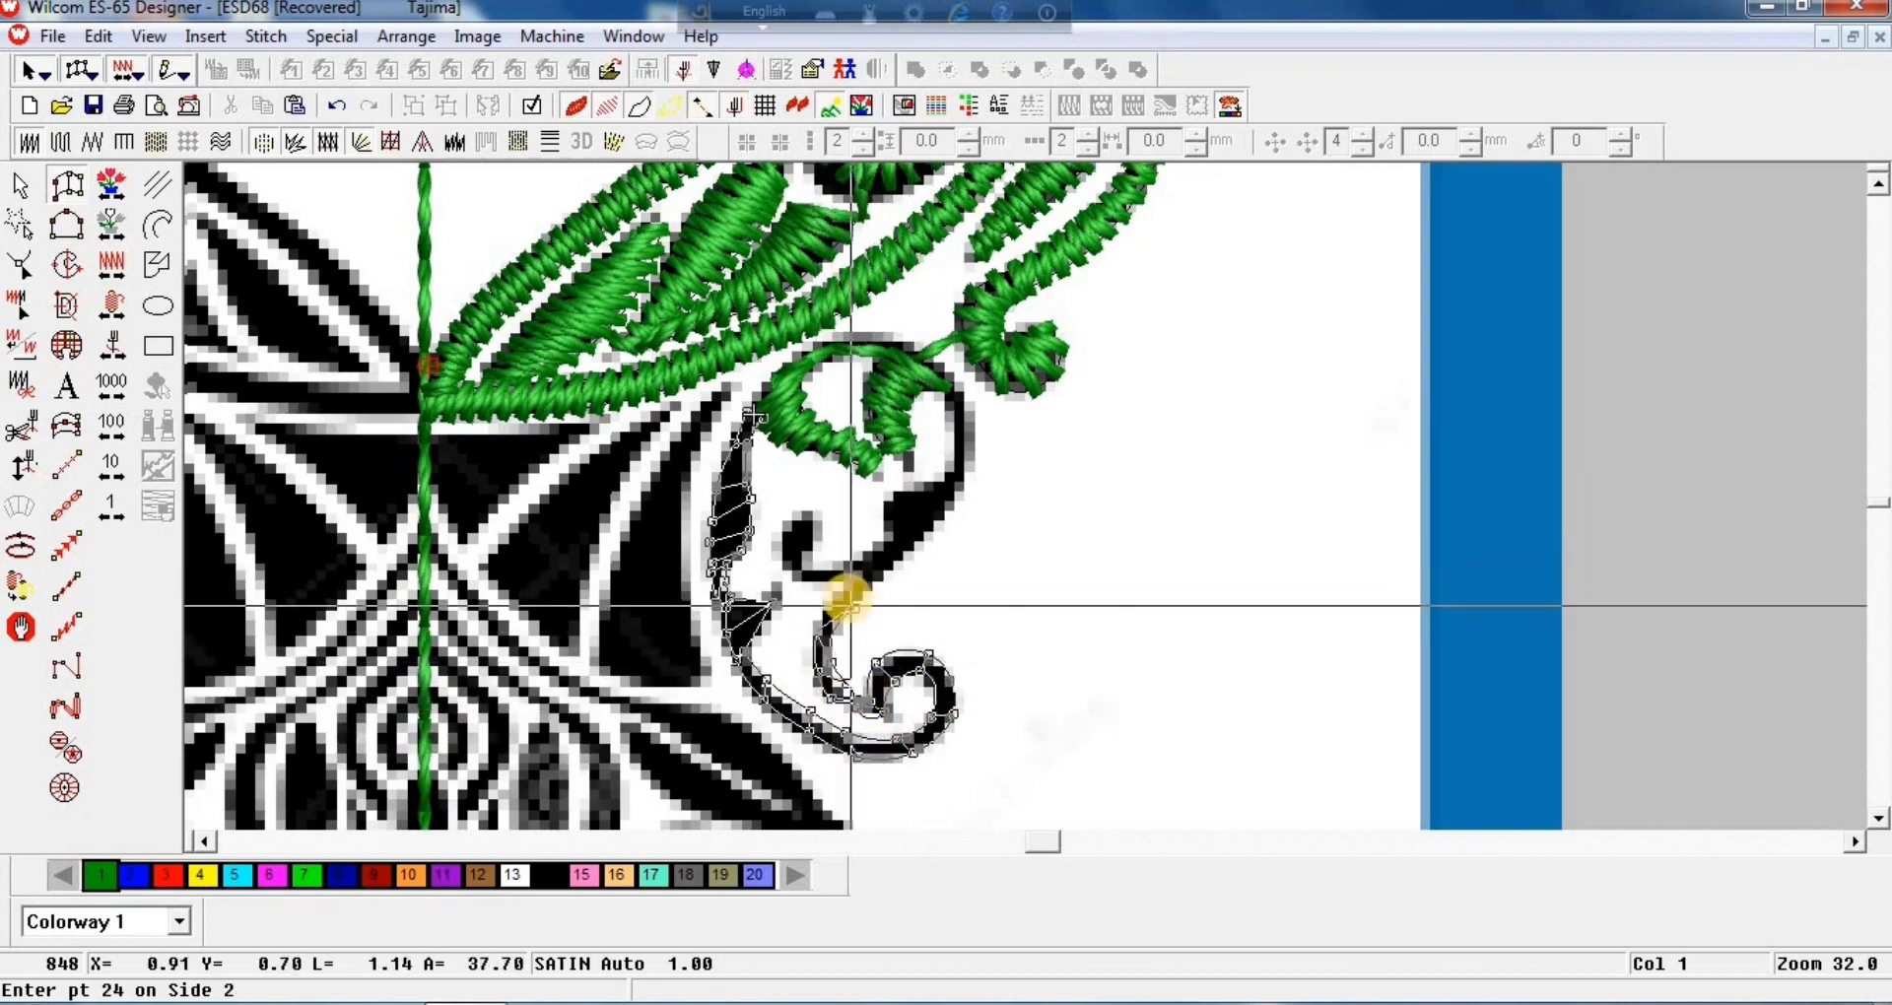
click(853, 603)
click(873, 581)
click(853, 573)
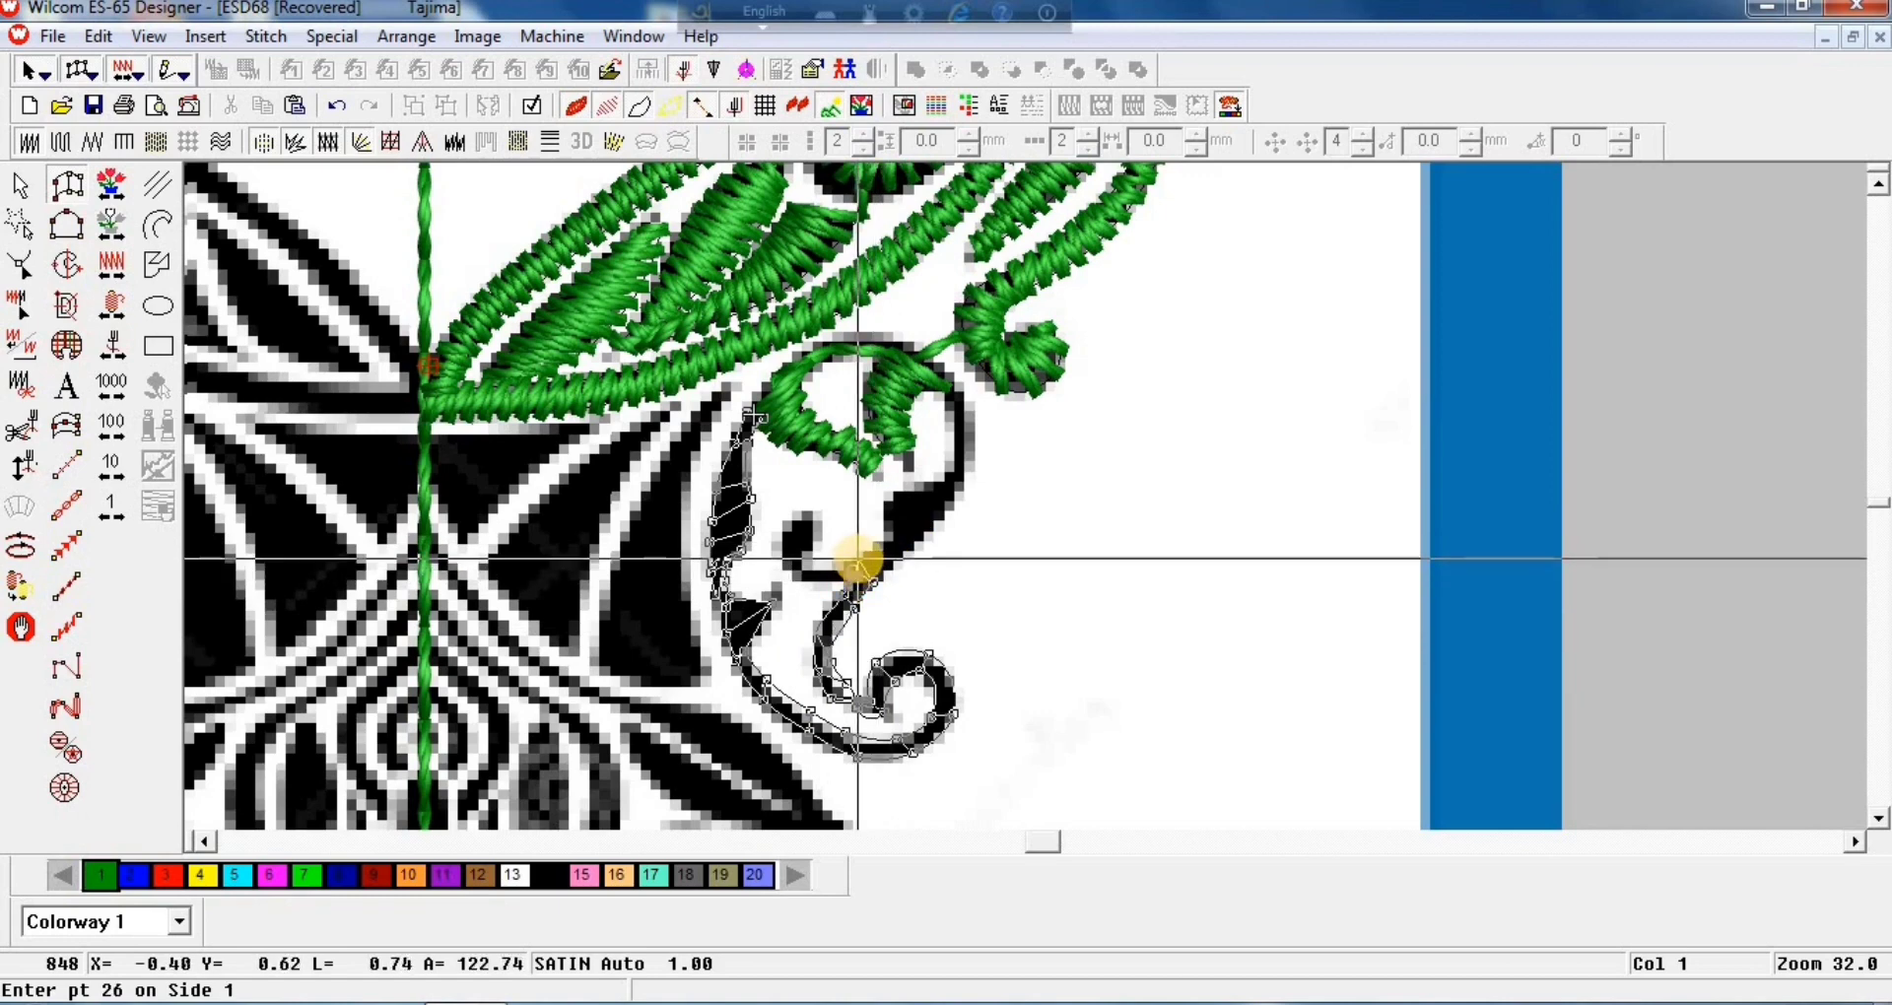
key(Return)
Step: Reshape the inner edge of the outer band column above its narrow neck so it follows the artwork
click(20, 264)
key(z)
key(z)
click(204, 842)
double_click(1866, 816)
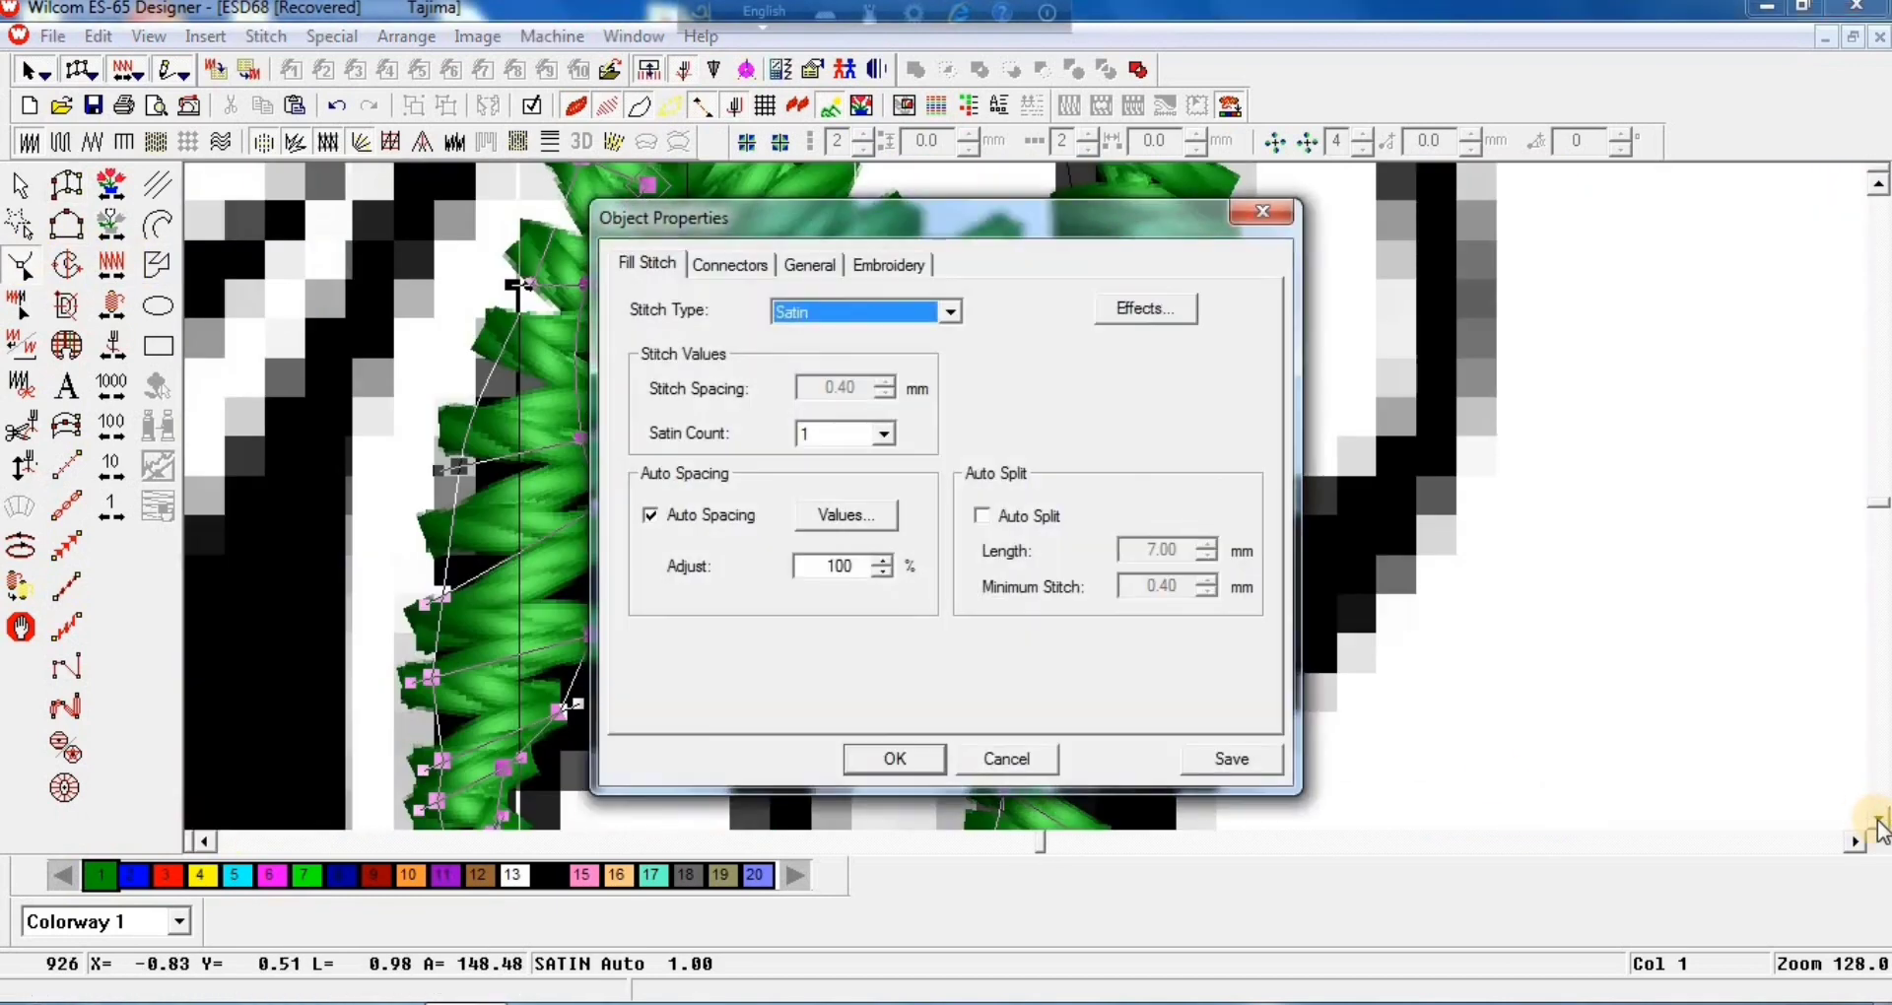
key(Escape)
click(1877, 818)
drag(522, 558, 502, 585)
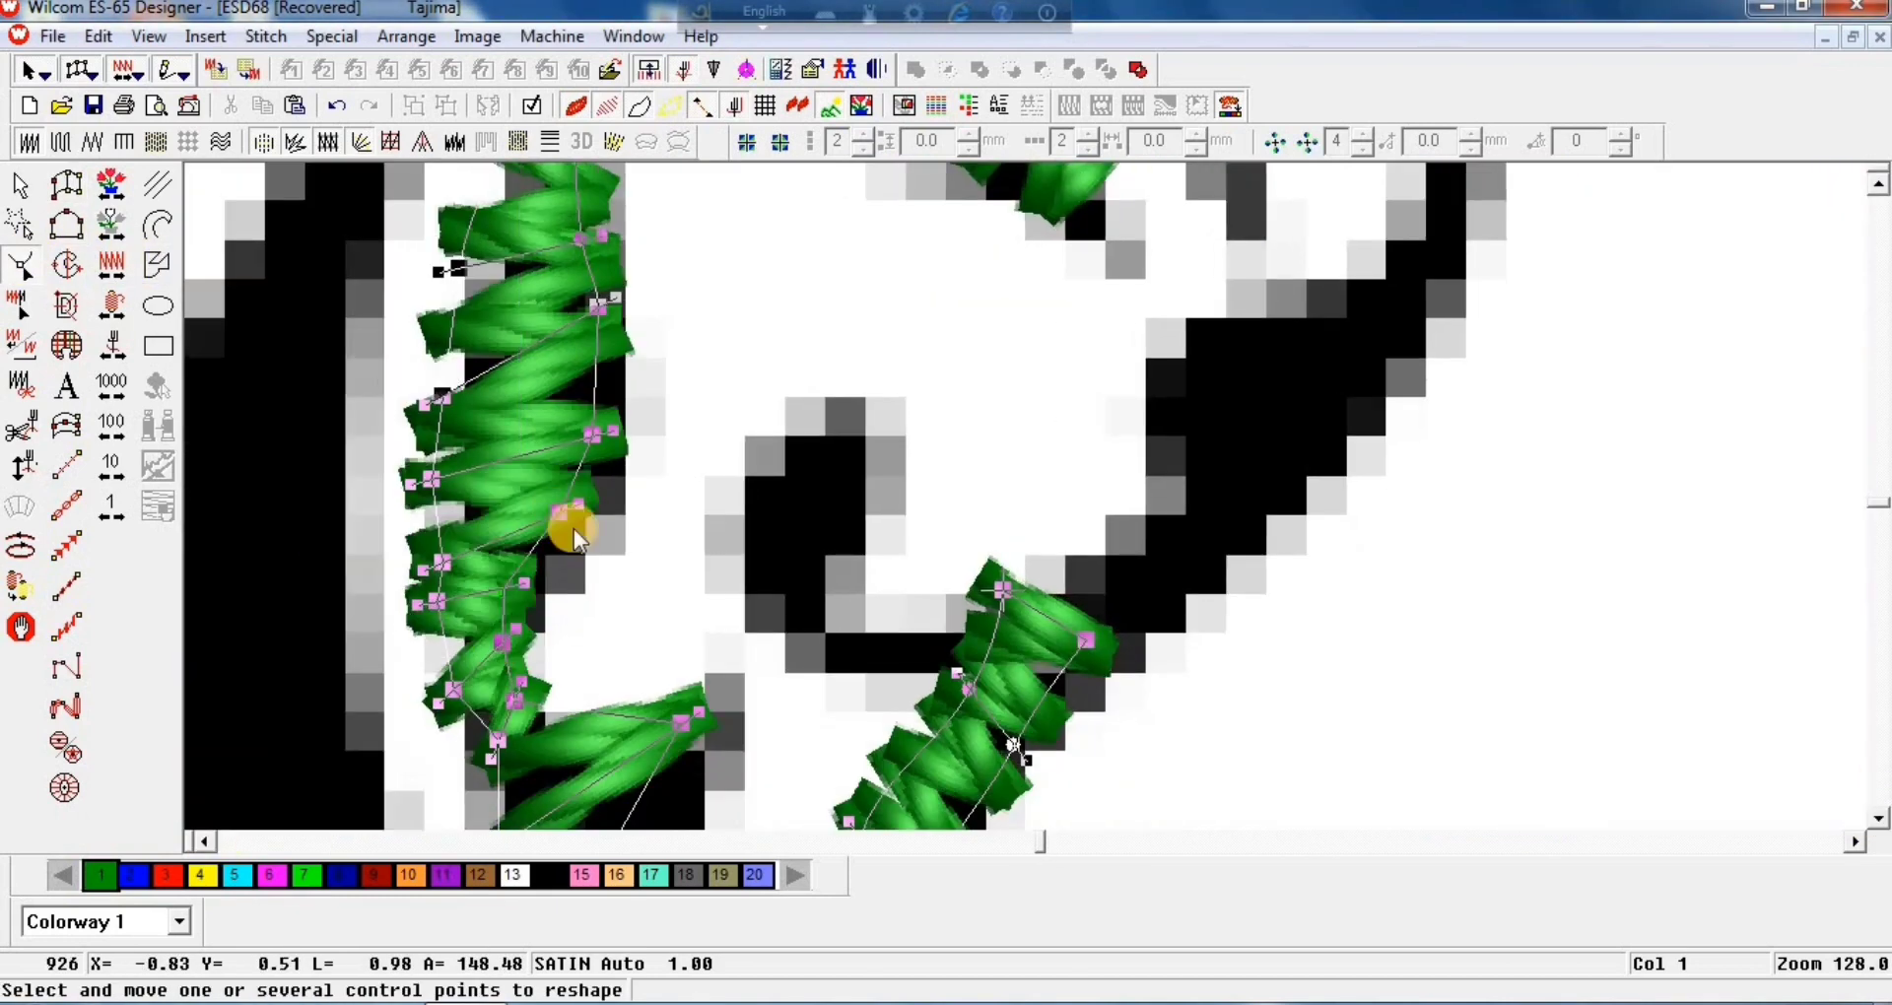
drag(559, 511, 584, 507)
Step: Reshape the outer band column around its neck and inward-pointing spur so the stitches cover the black shape
click(1879, 818)
click(1878, 818)
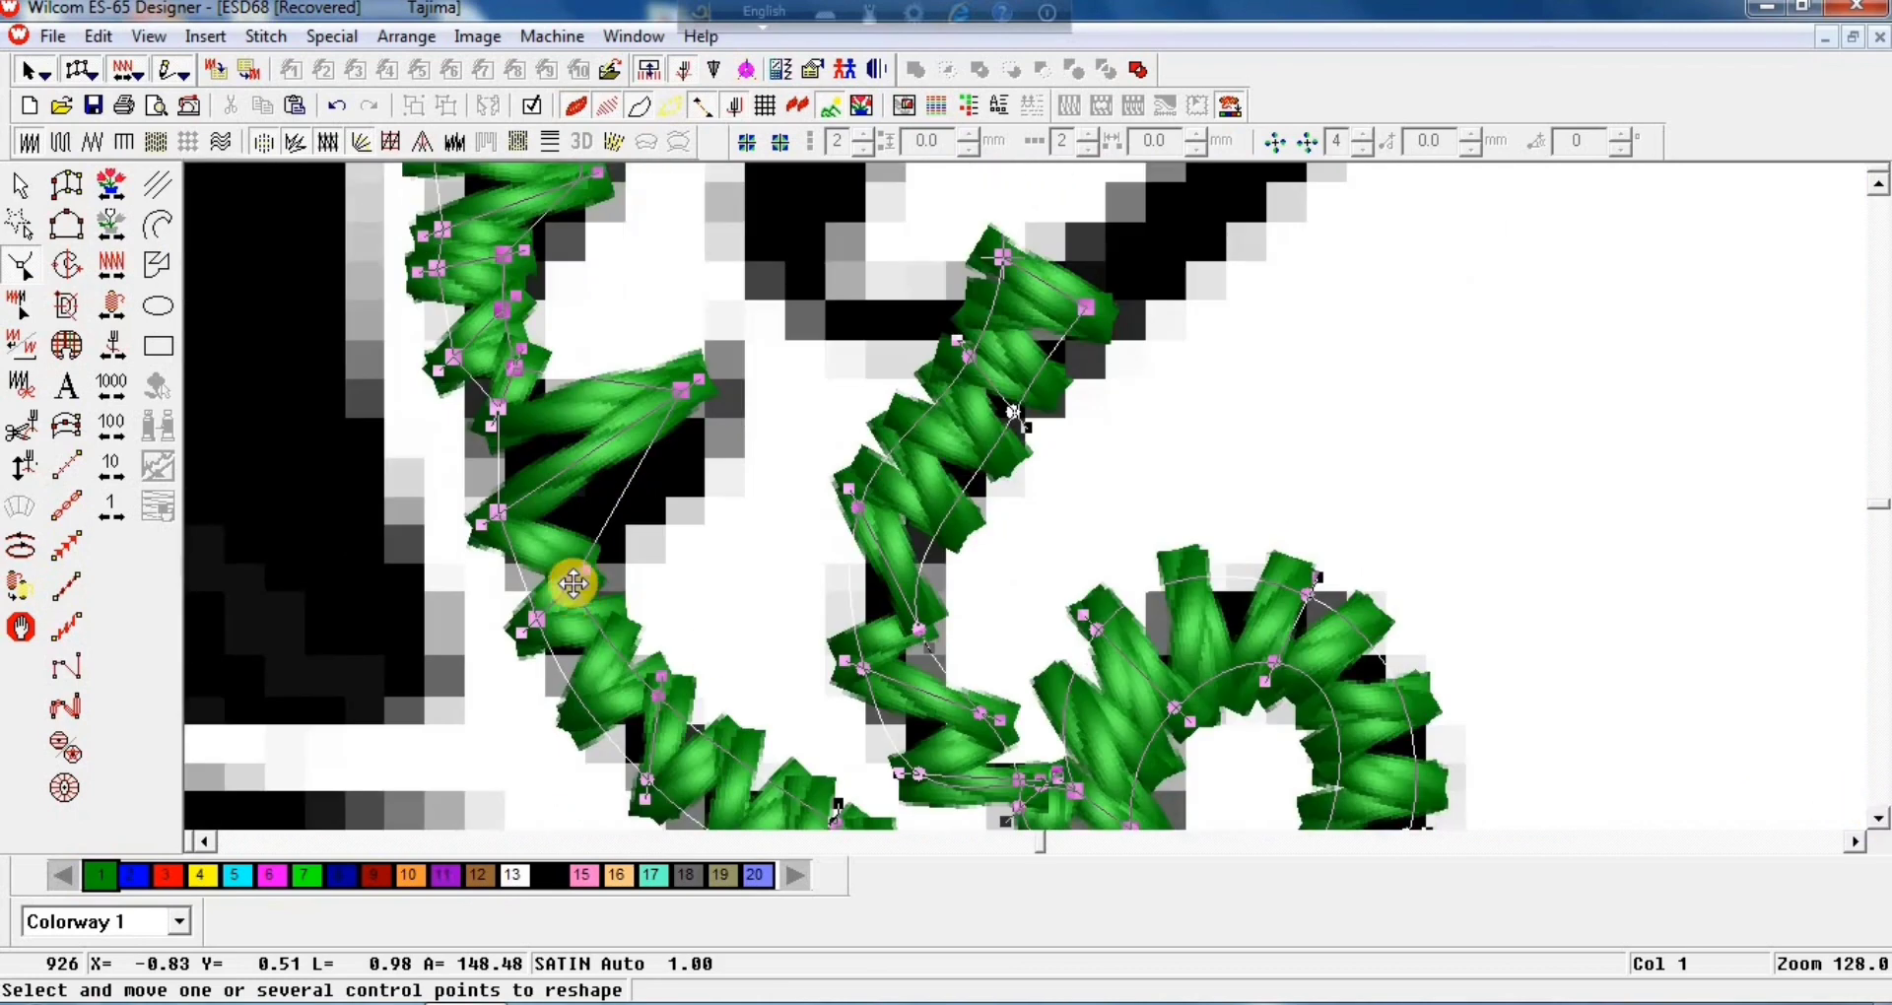
drag(574, 578, 683, 404)
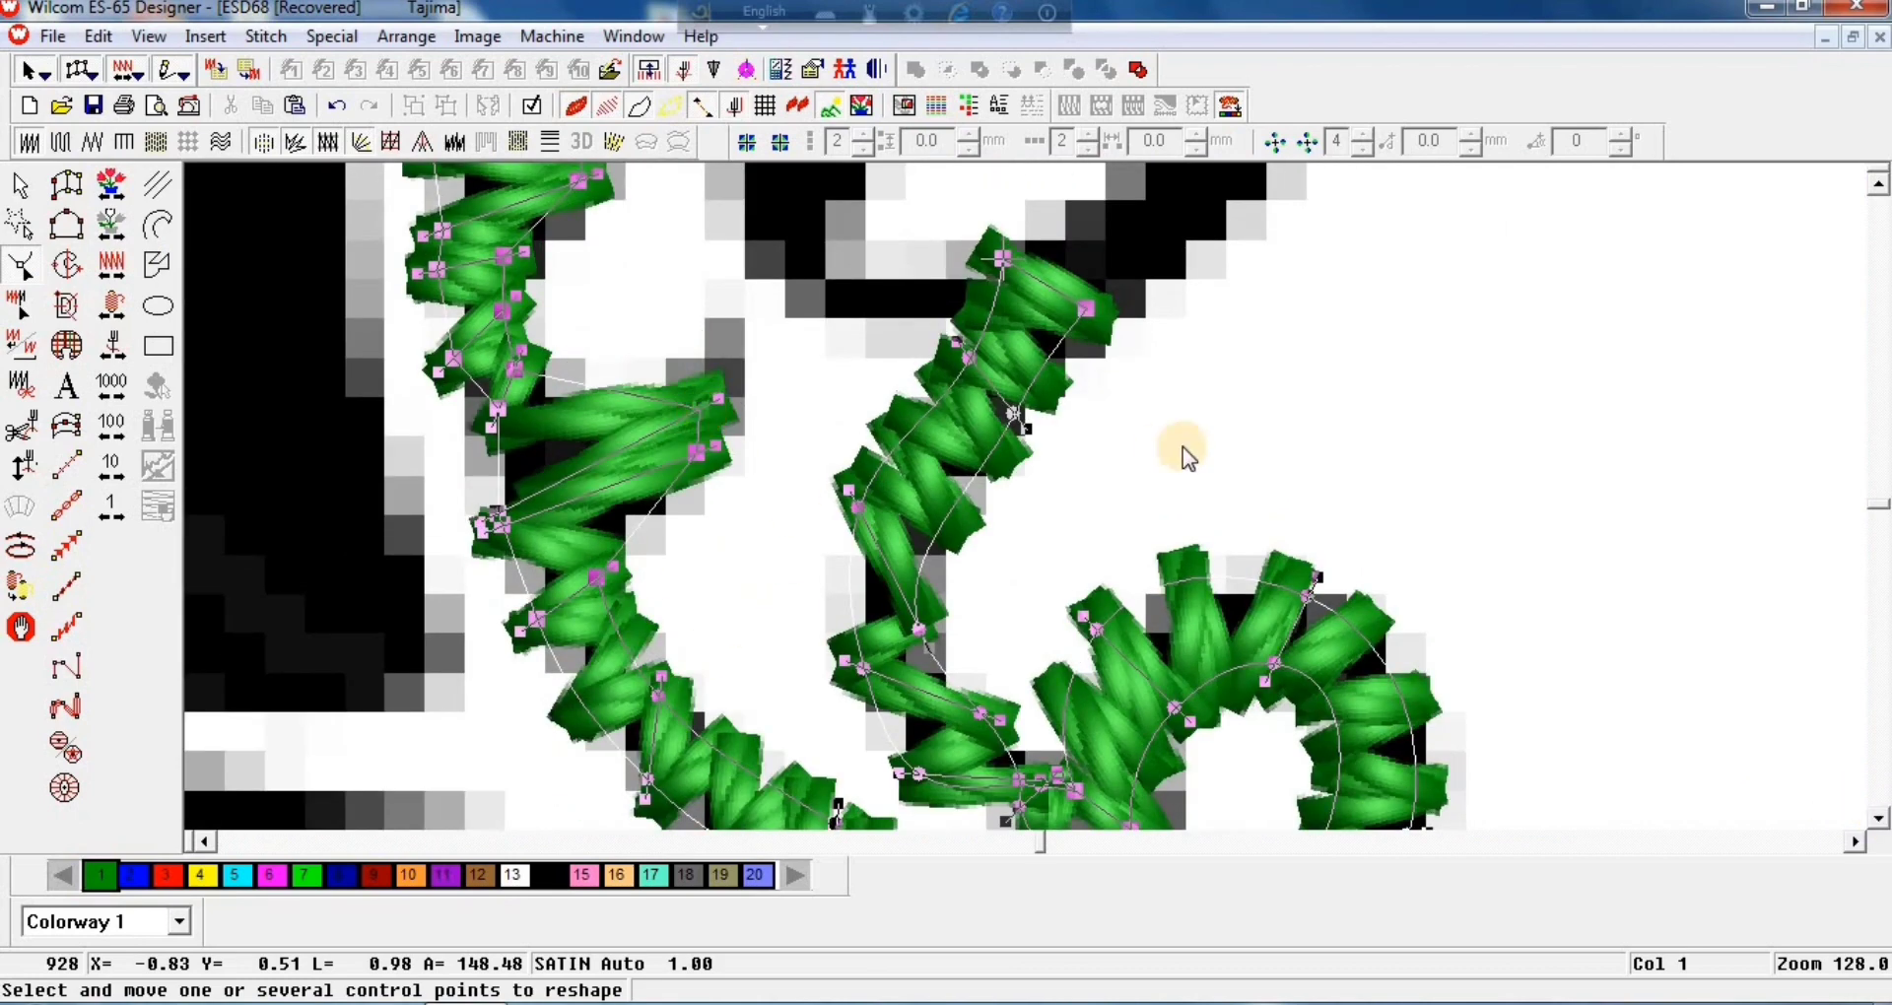
key(shift+z)
key(z)
drag(497, 408, 489, 414)
key(shift+z)
Step: Digitize the small inner hook as a satin column from the end of the outer band around to the hook's upper tip
click(66, 184)
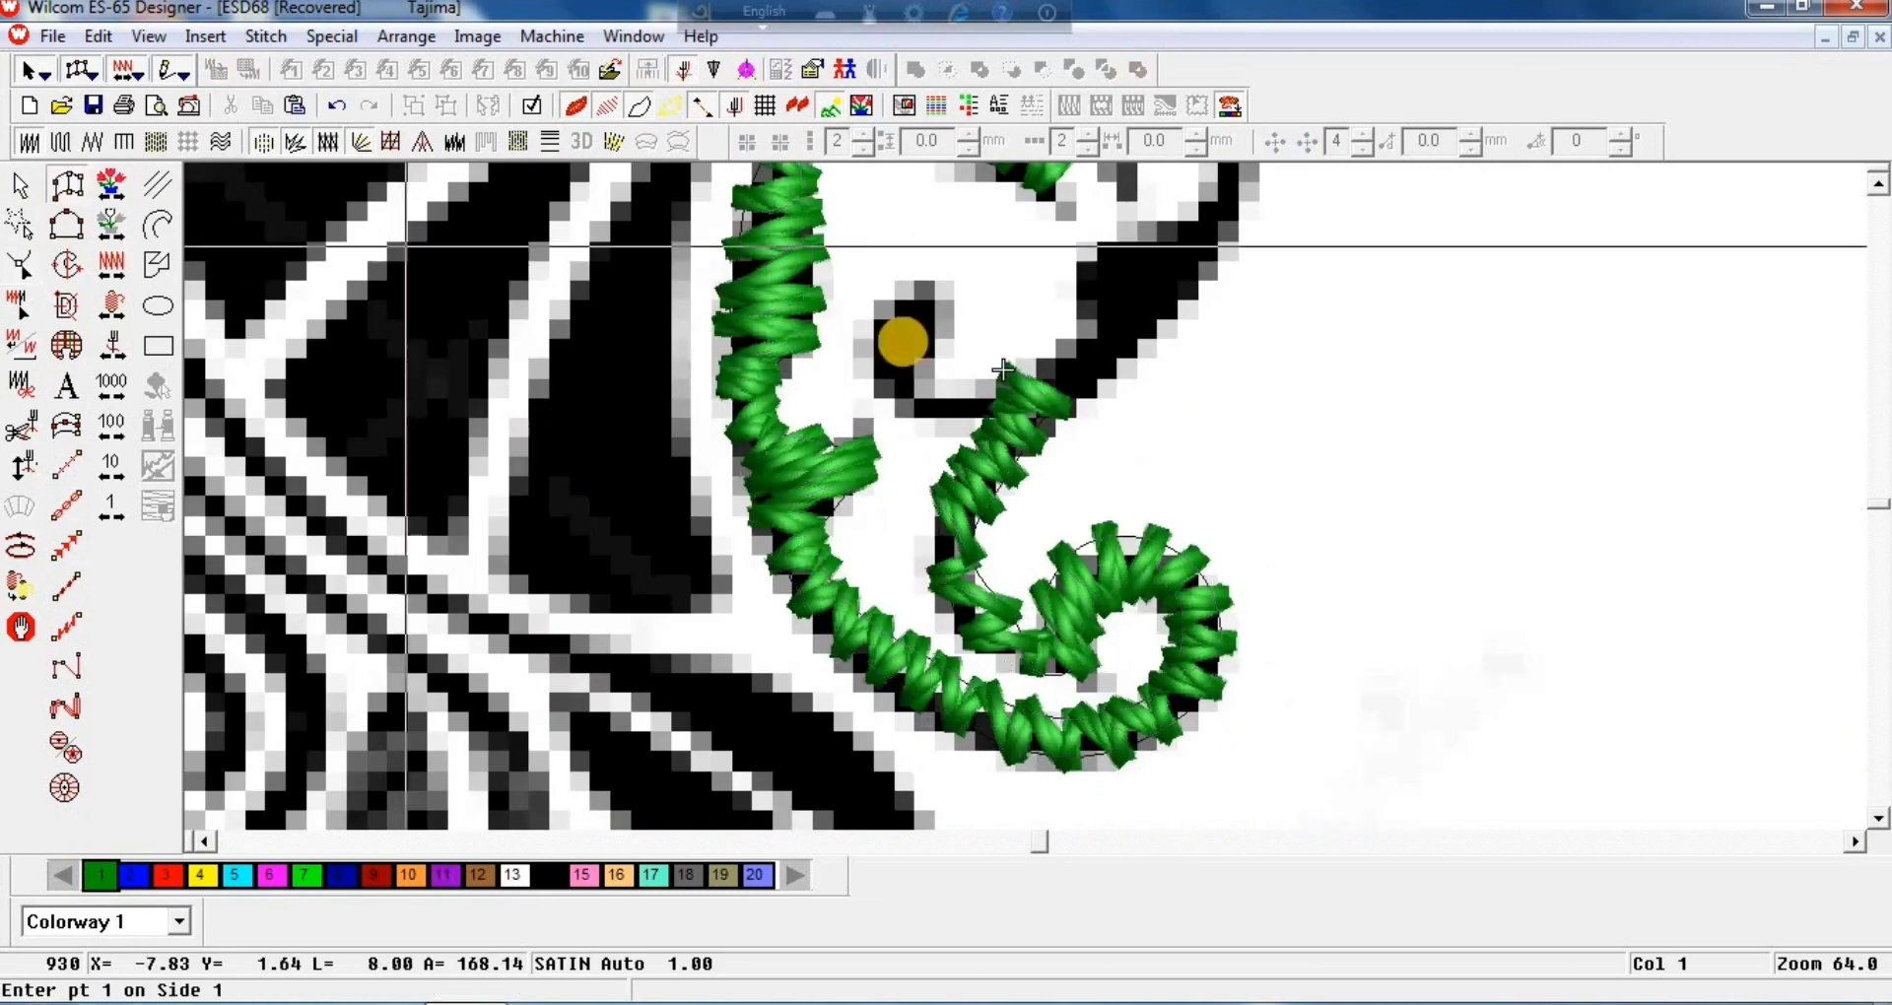
click(991, 414)
click(1004, 393)
click(927, 389)
click(911, 403)
right_click(922, 378)
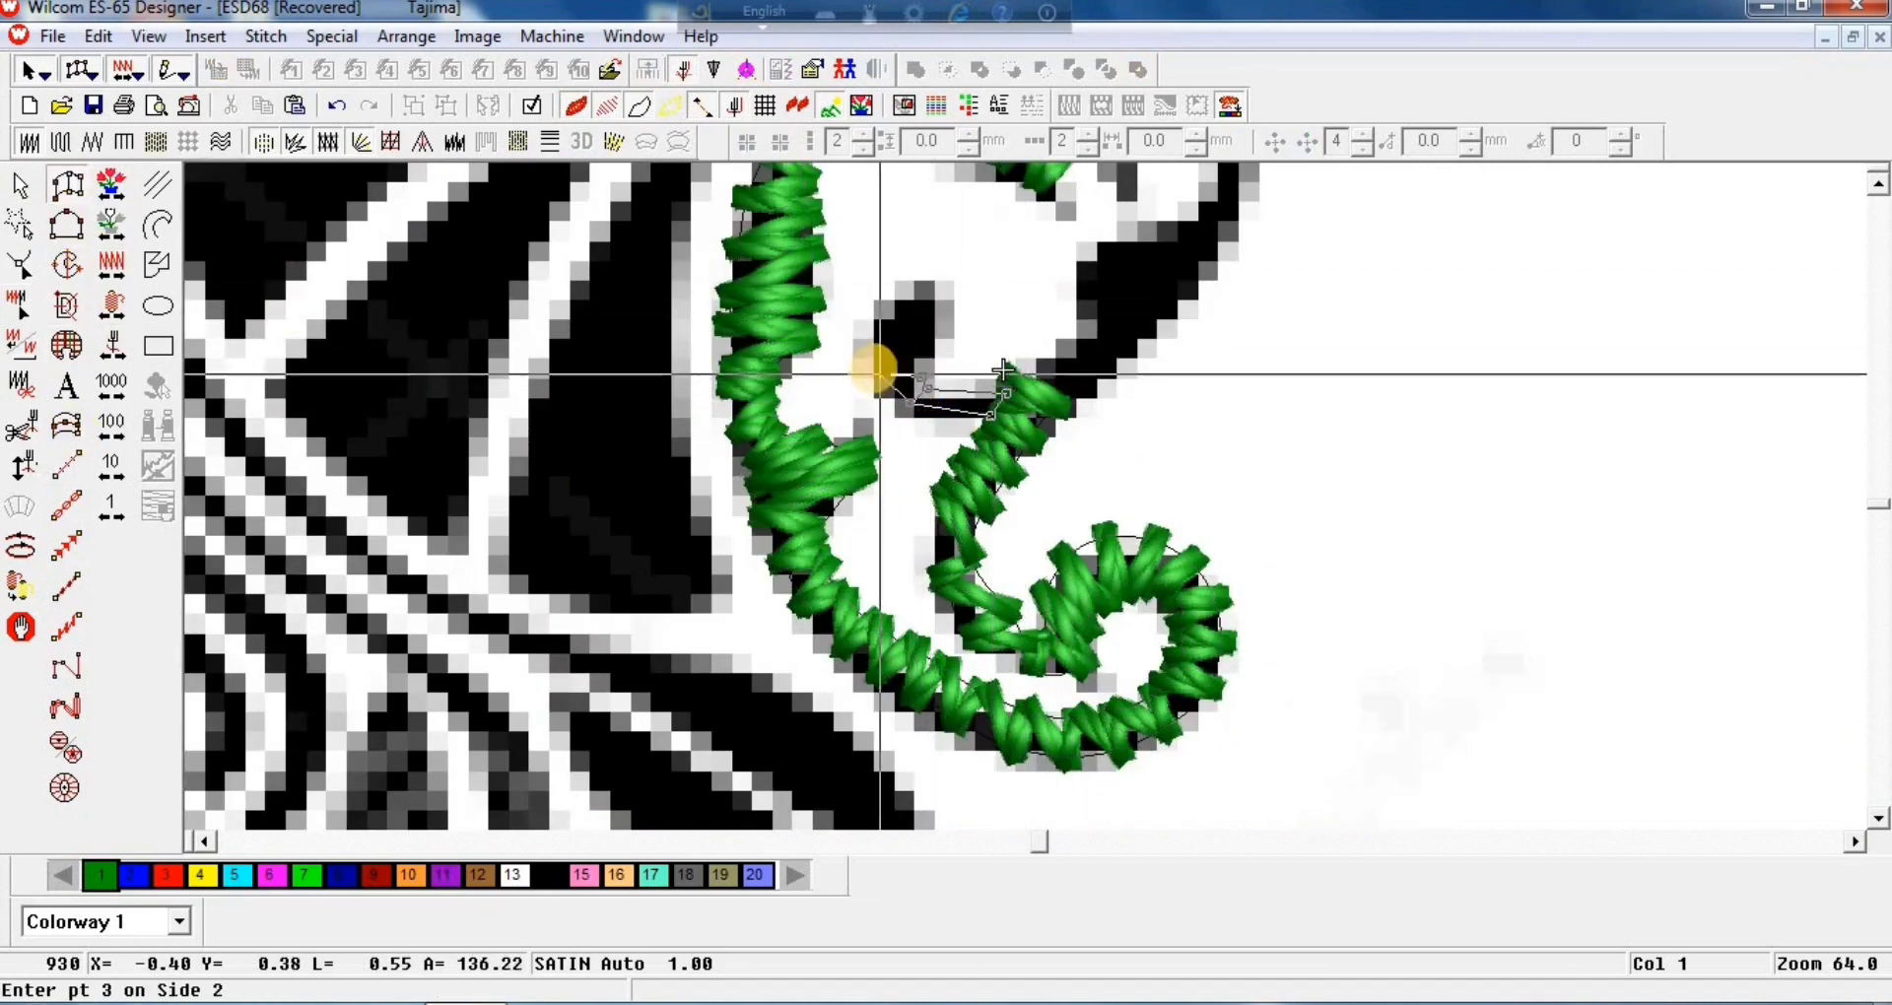
right_click(874, 369)
right_click(940, 352)
right_click(899, 317)
click(958, 318)
click(940, 294)
key(Return)
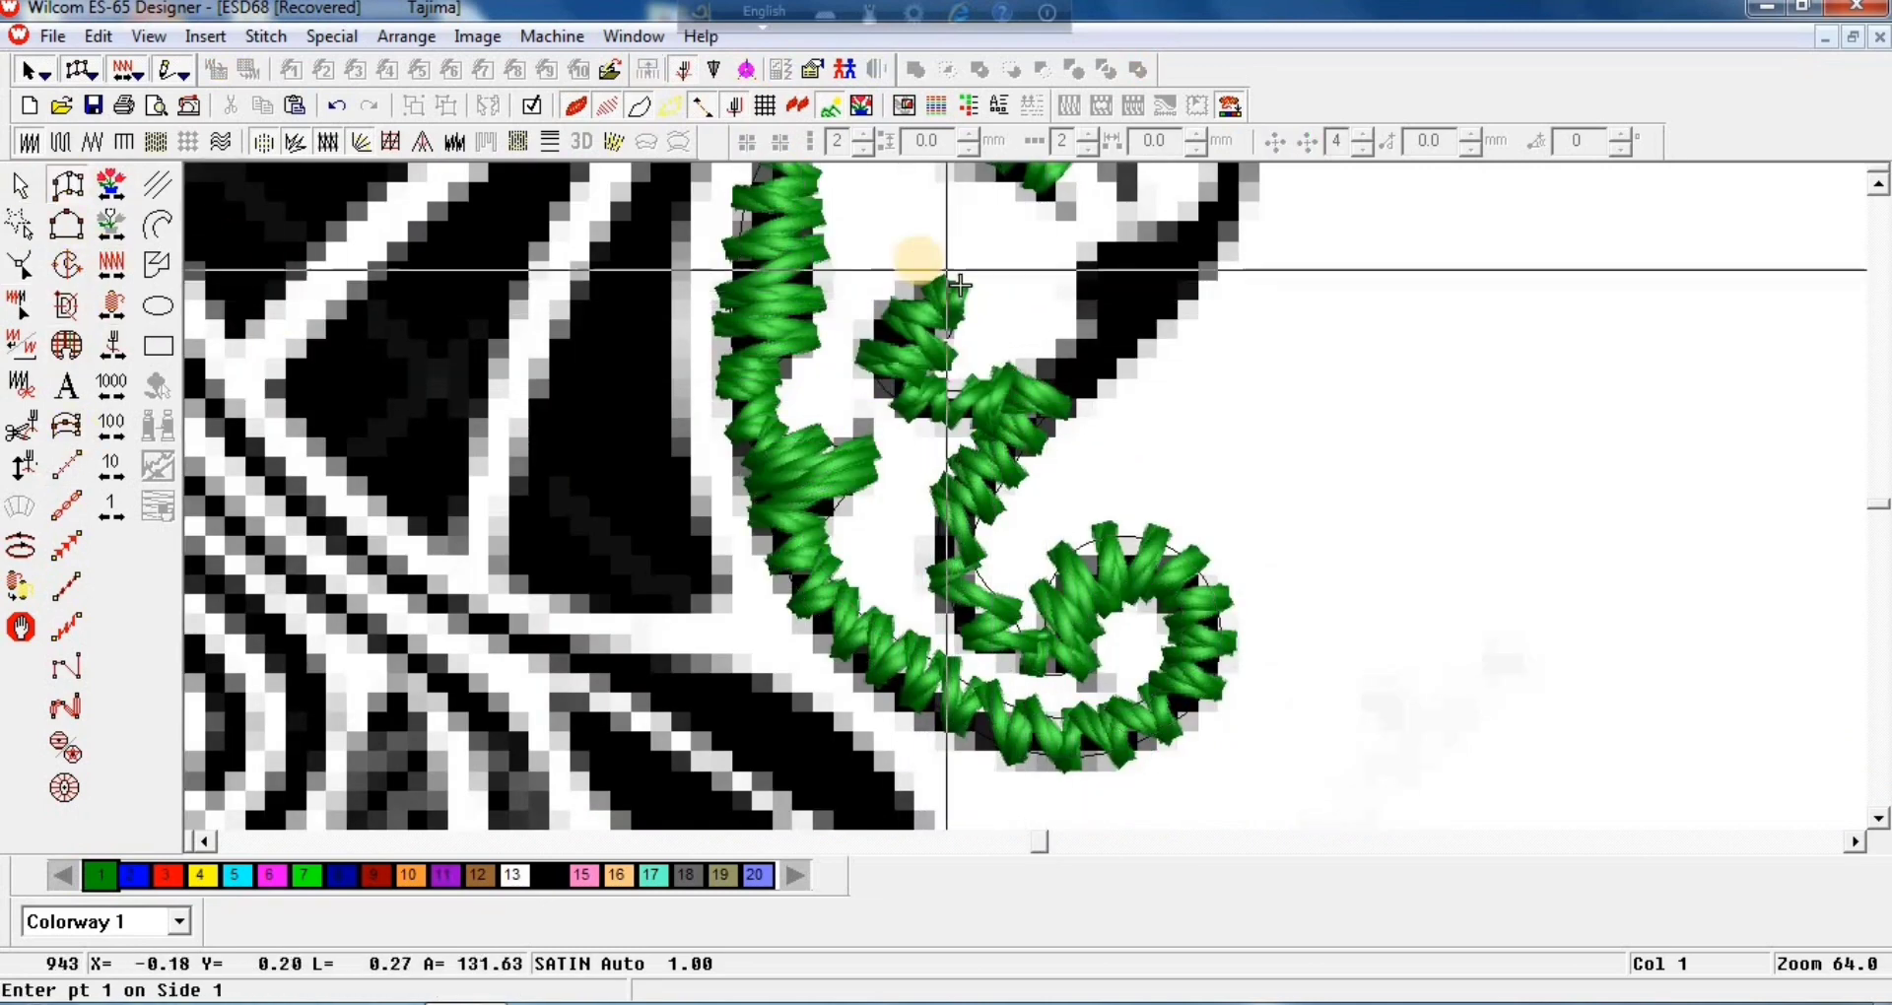
Step: Digitize the scroll's right side as one satin column, from the hook junction up and over the top arc to the upper-left start, and deselect
click(1074, 414)
click(1133, 348)
click(1087, 303)
click(1186, 307)
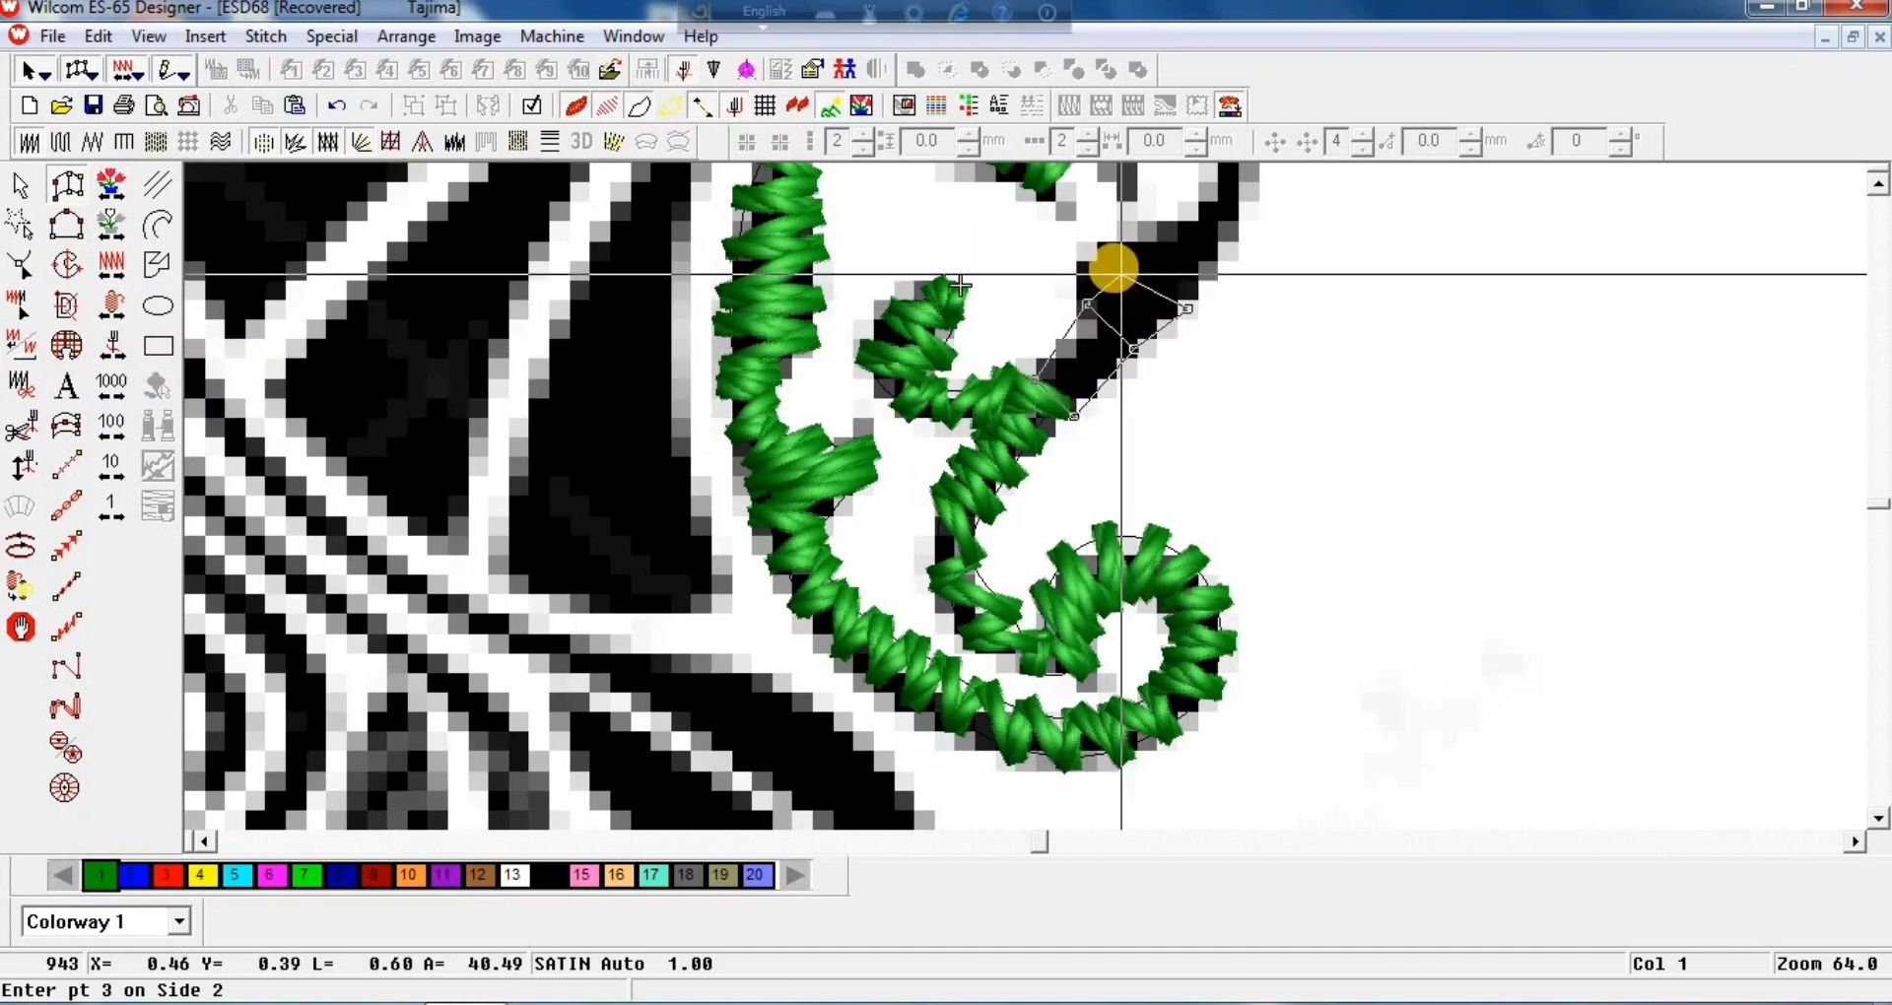
click(1098, 257)
click(1217, 261)
click(1176, 236)
right_click(1130, 359)
right_click(1103, 341)
right_click(1133, 177)
right_click(1049, 347)
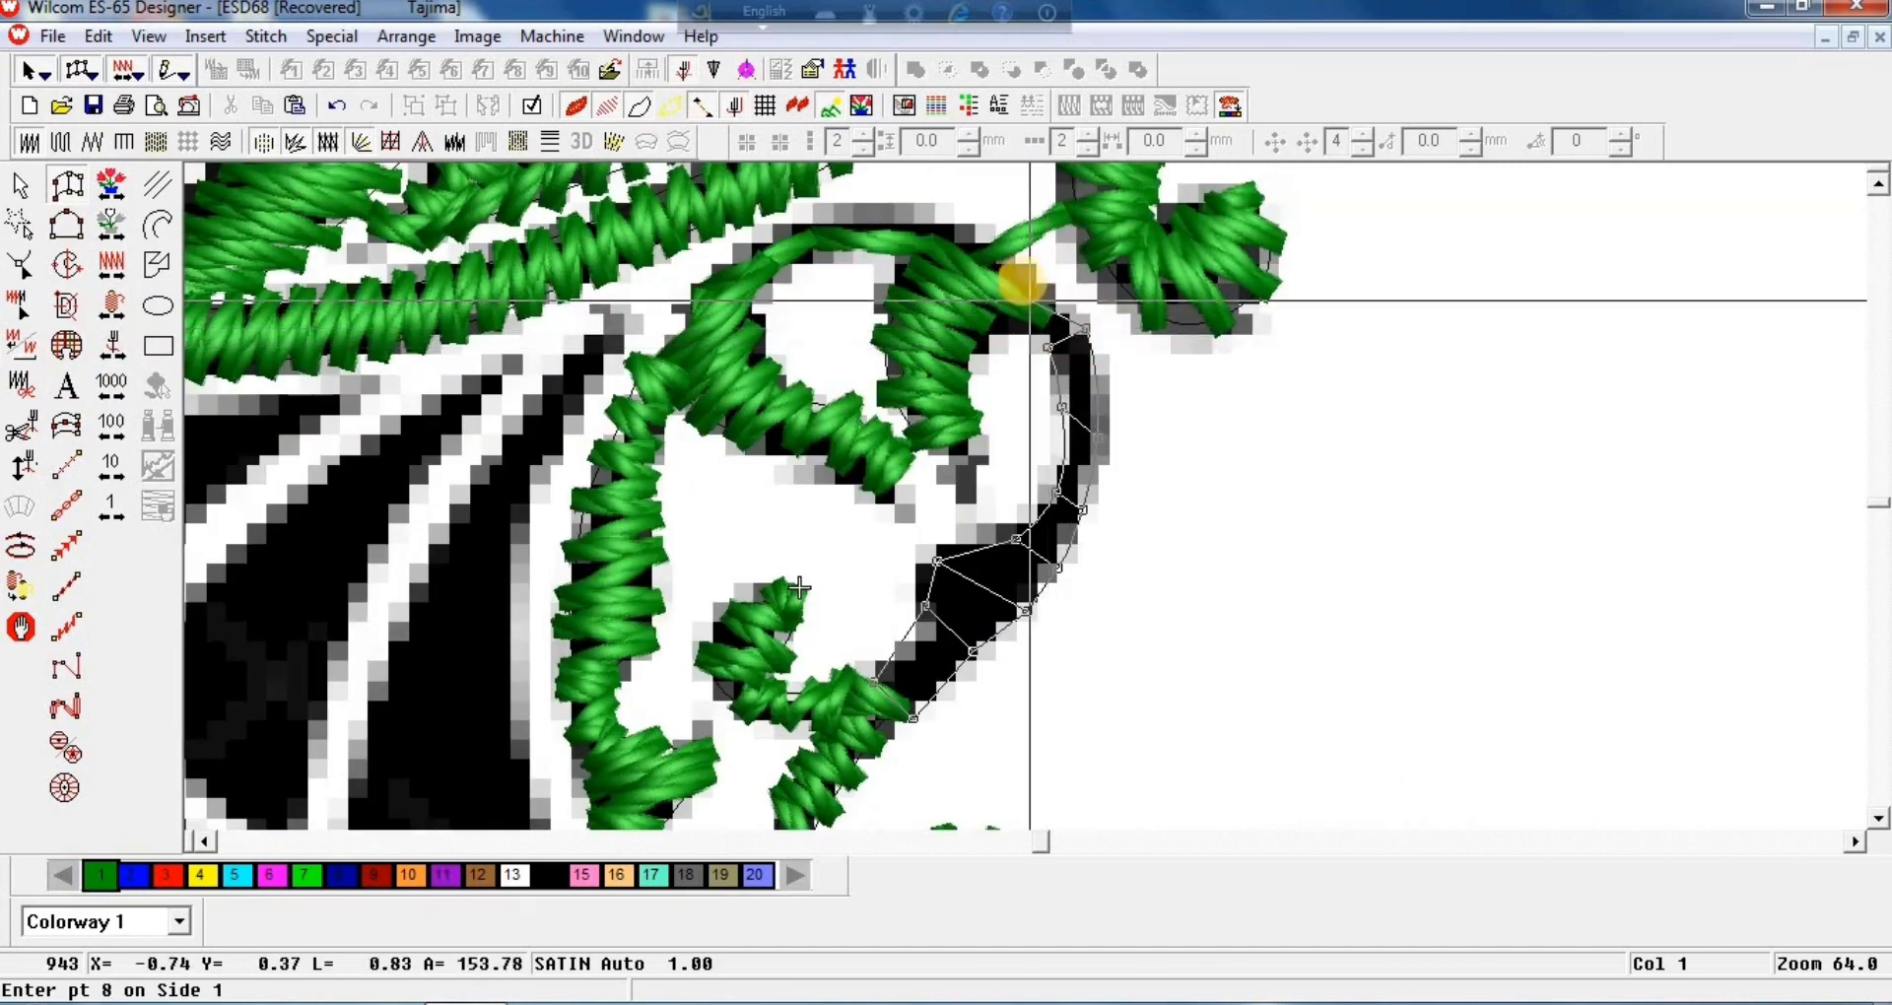
right_click(1019, 253)
right_click(979, 286)
right_click(929, 218)
right_click(894, 255)
right_click(792, 217)
right_click(806, 260)
right_click(649, 356)
right_click(687, 384)
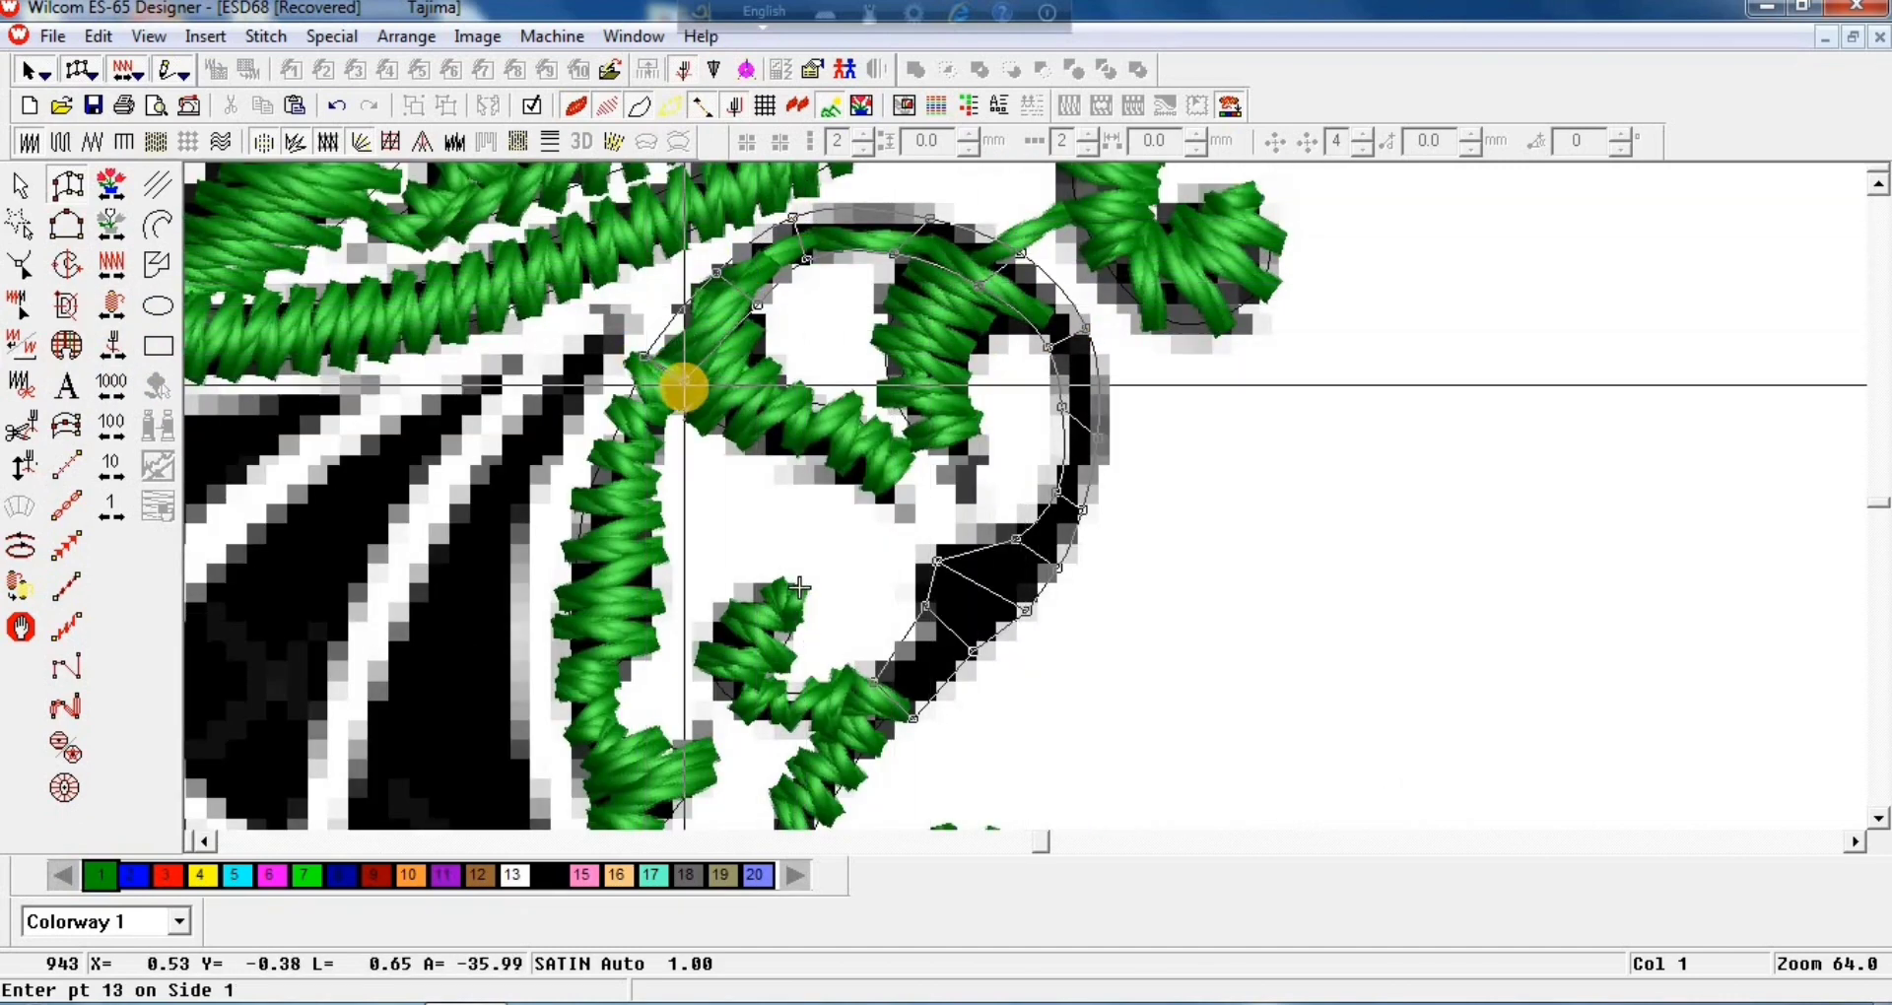
key(Return)
key(shift+z)
key(Escape)
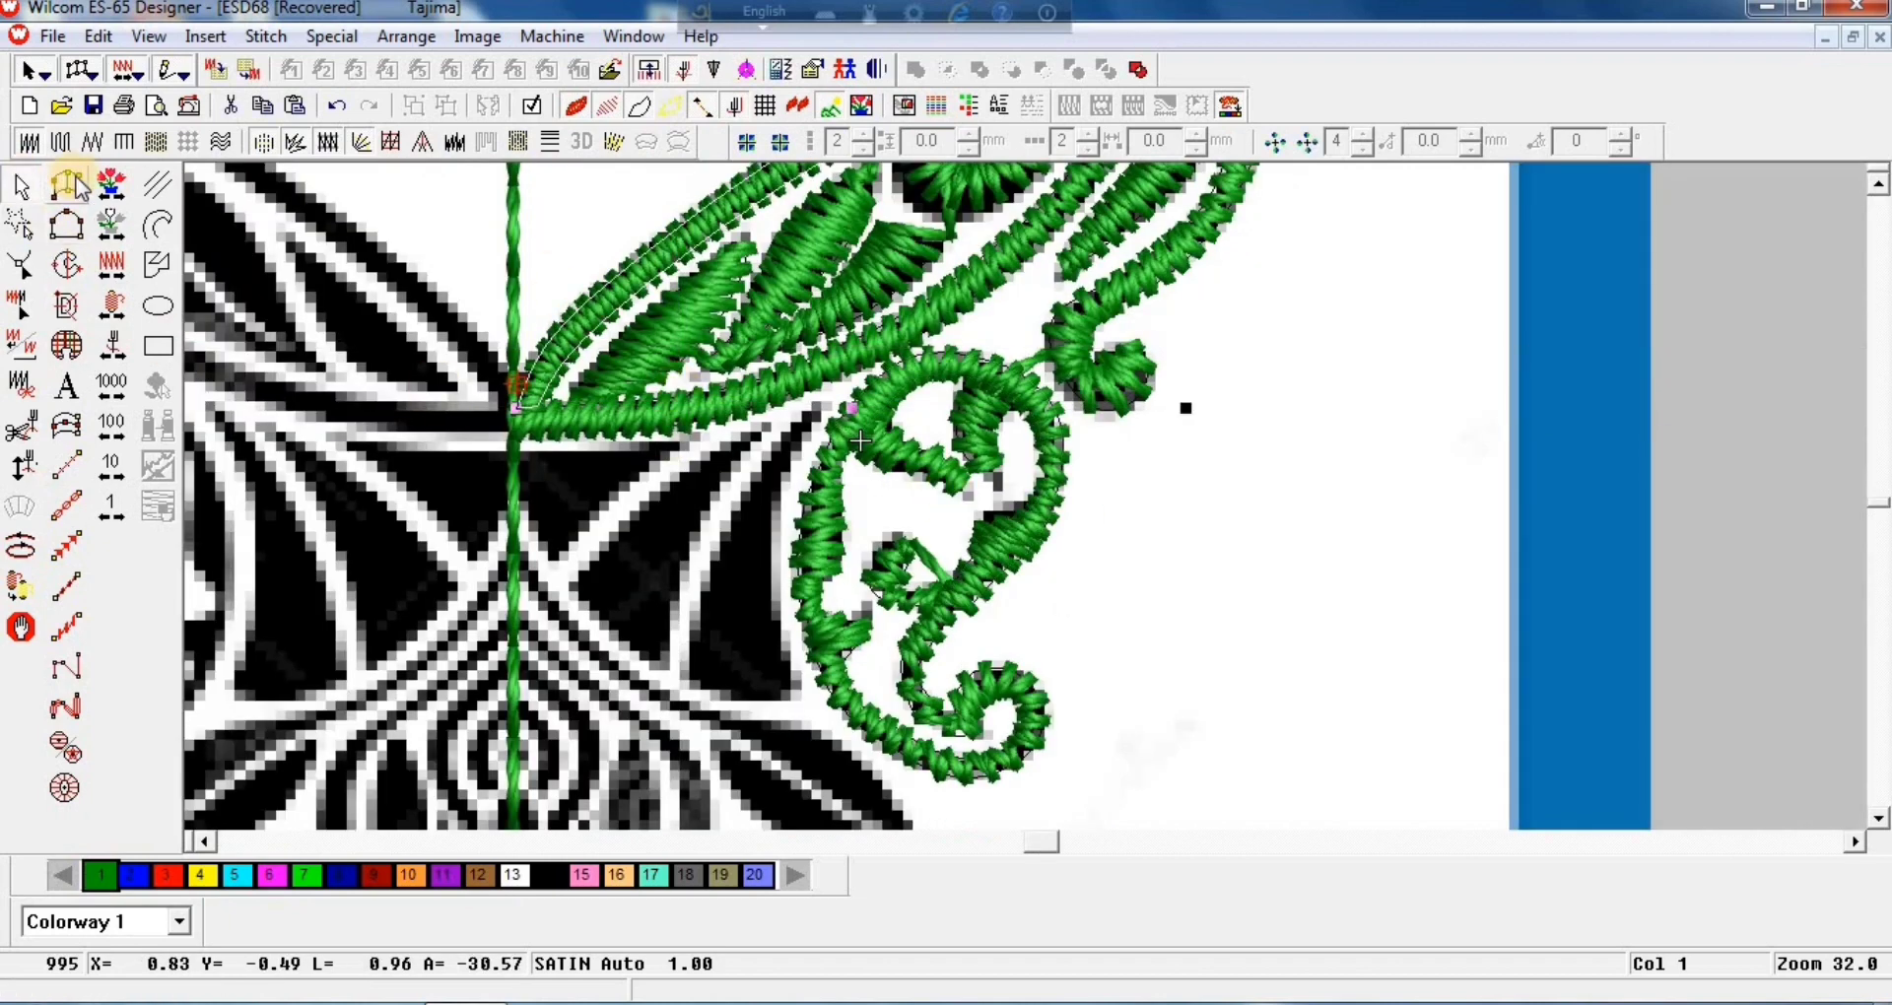
Step: Digitize the tall curved panel beside the scroll's outer edge as a satin column, from its narrow upper tip to its wide base
click(73, 186)
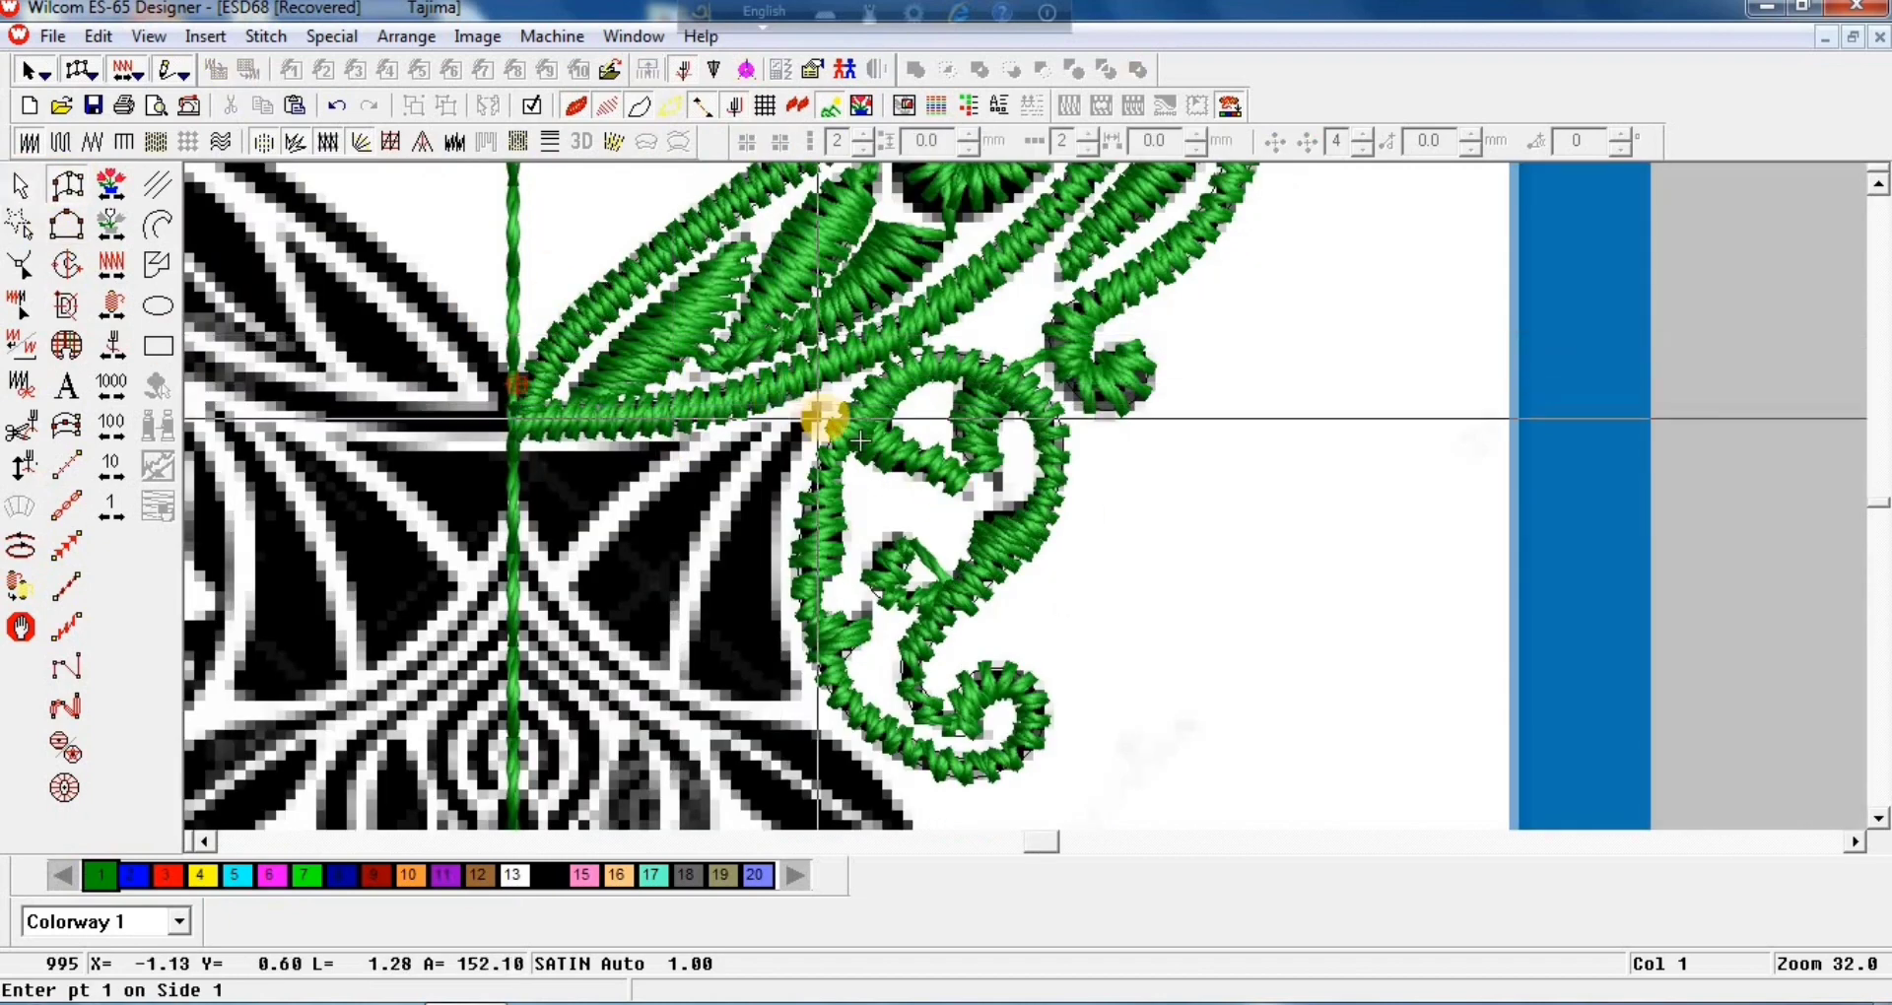
click(819, 404)
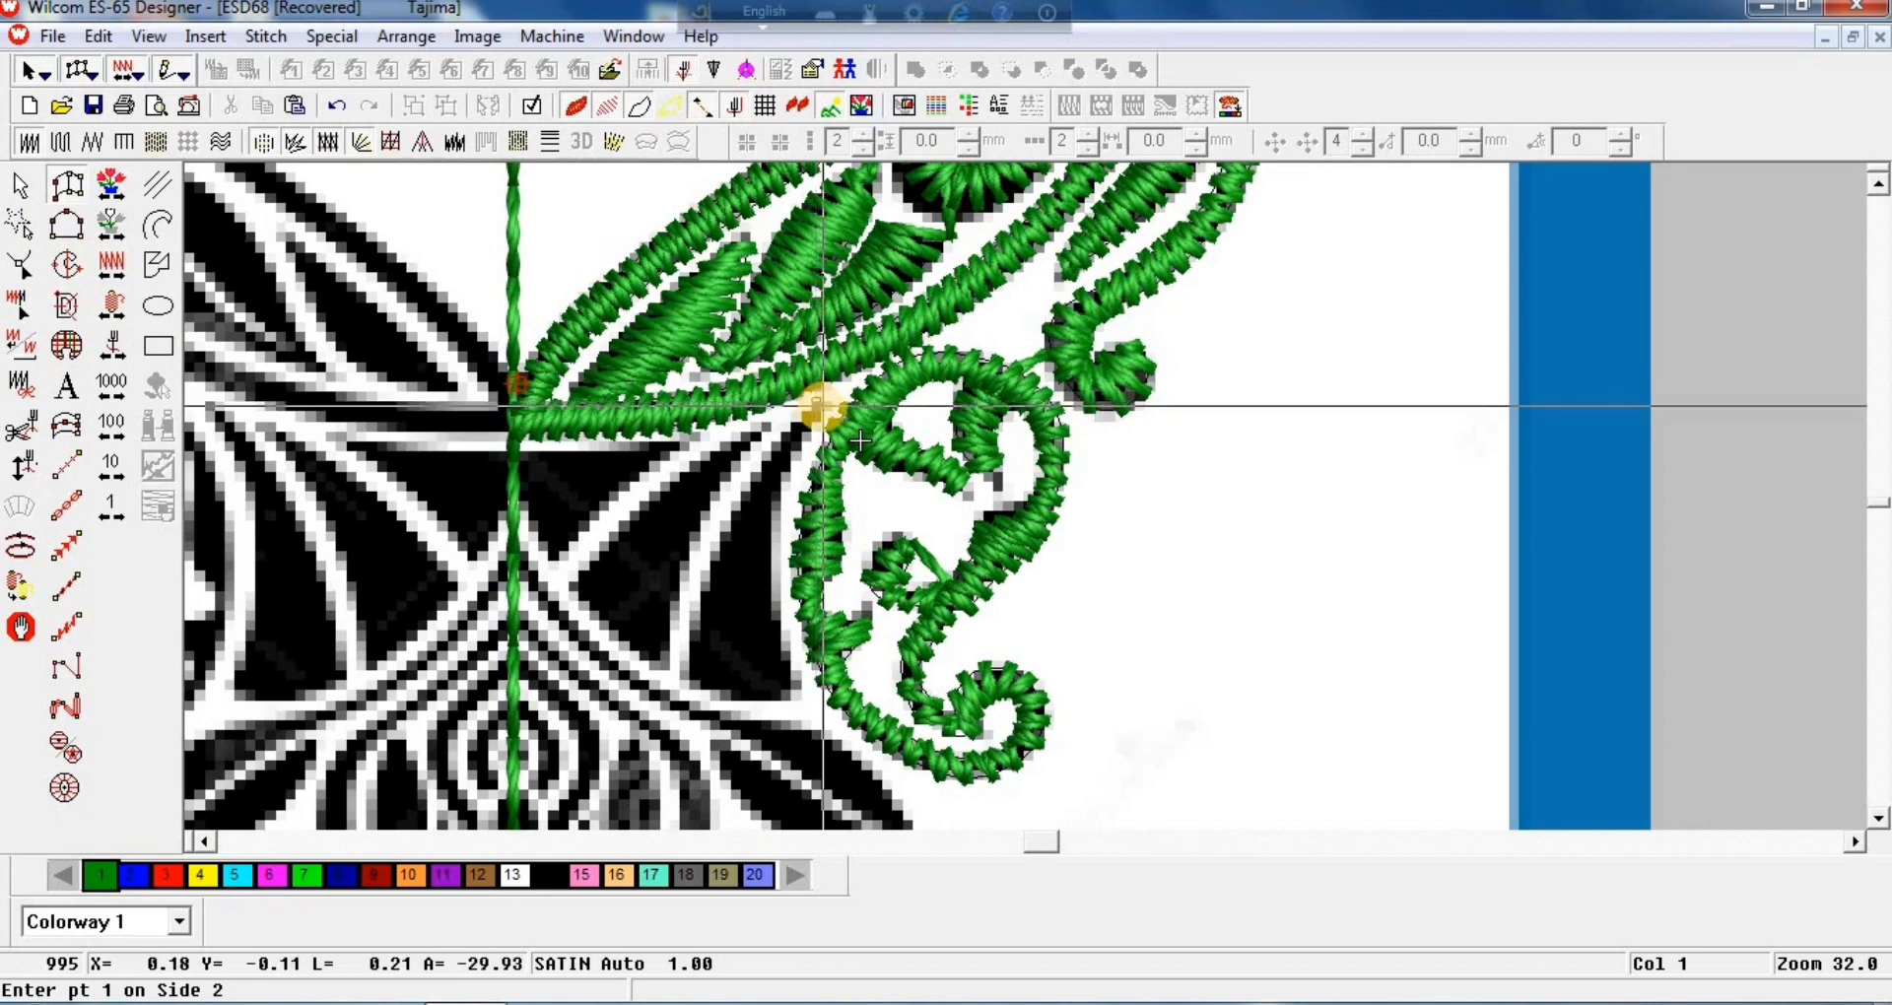
click(789, 427)
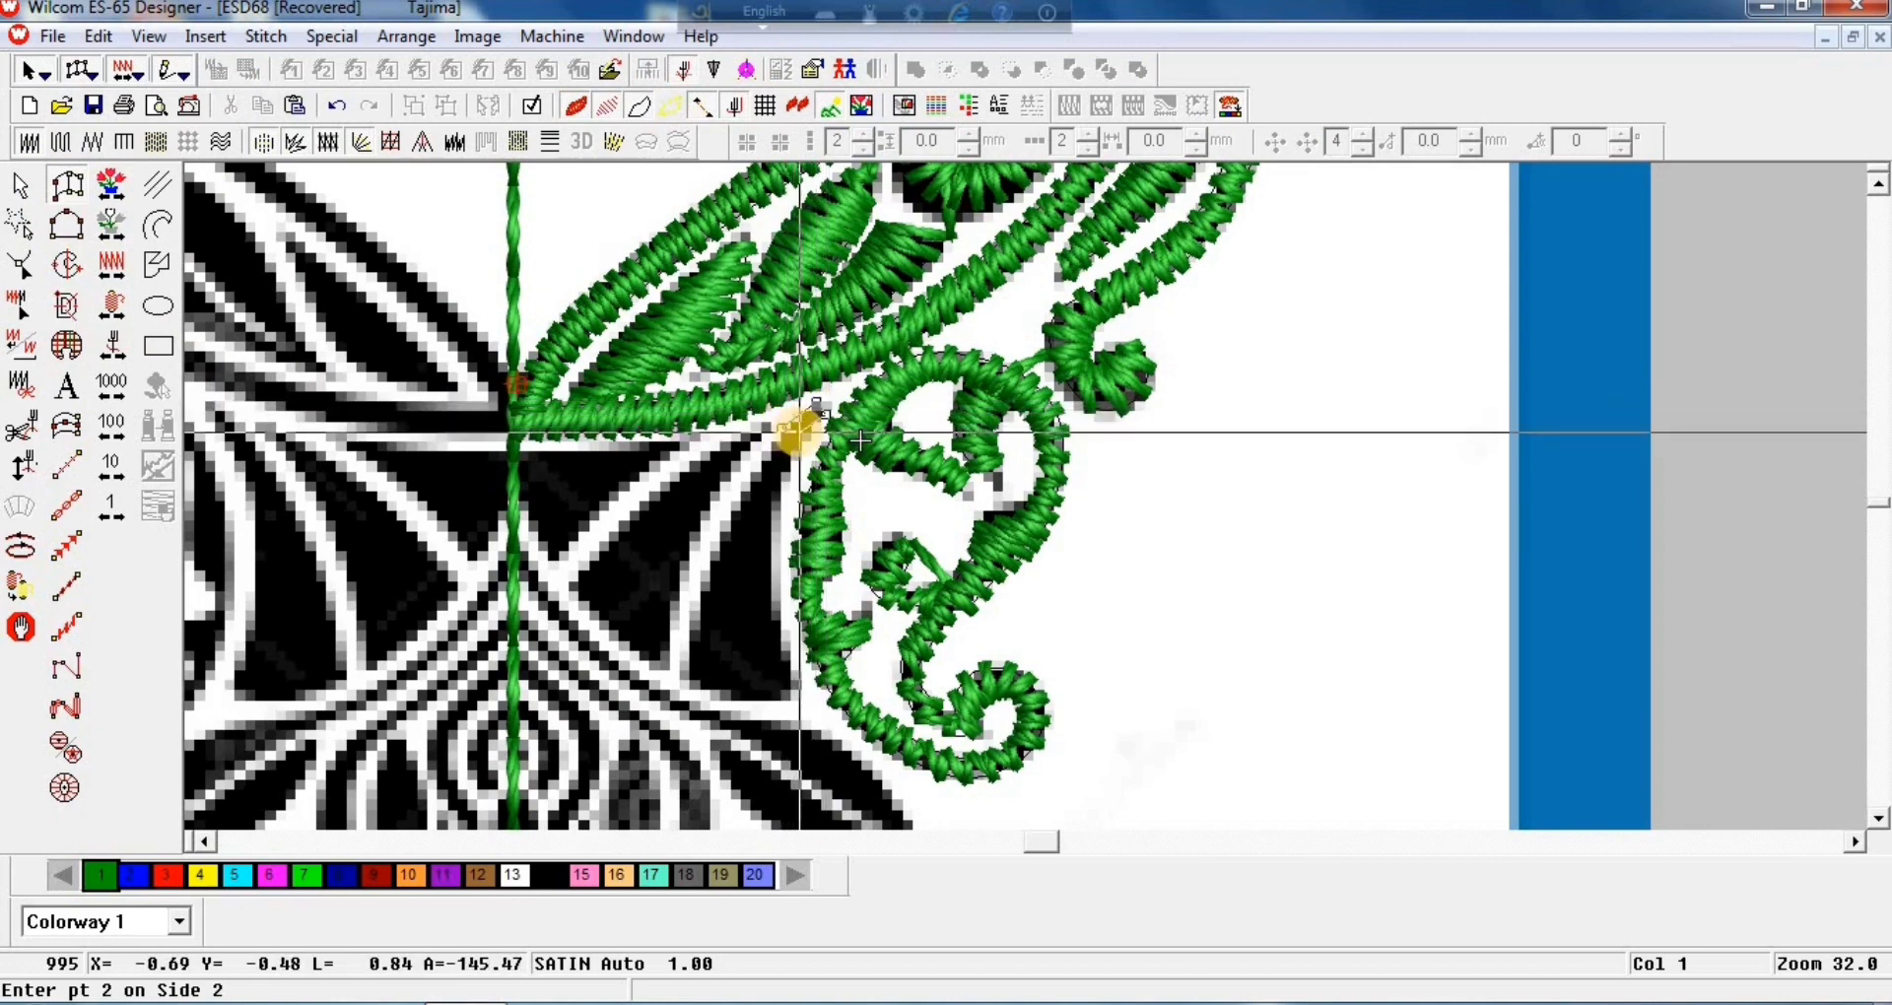
click(738, 484)
click(773, 497)
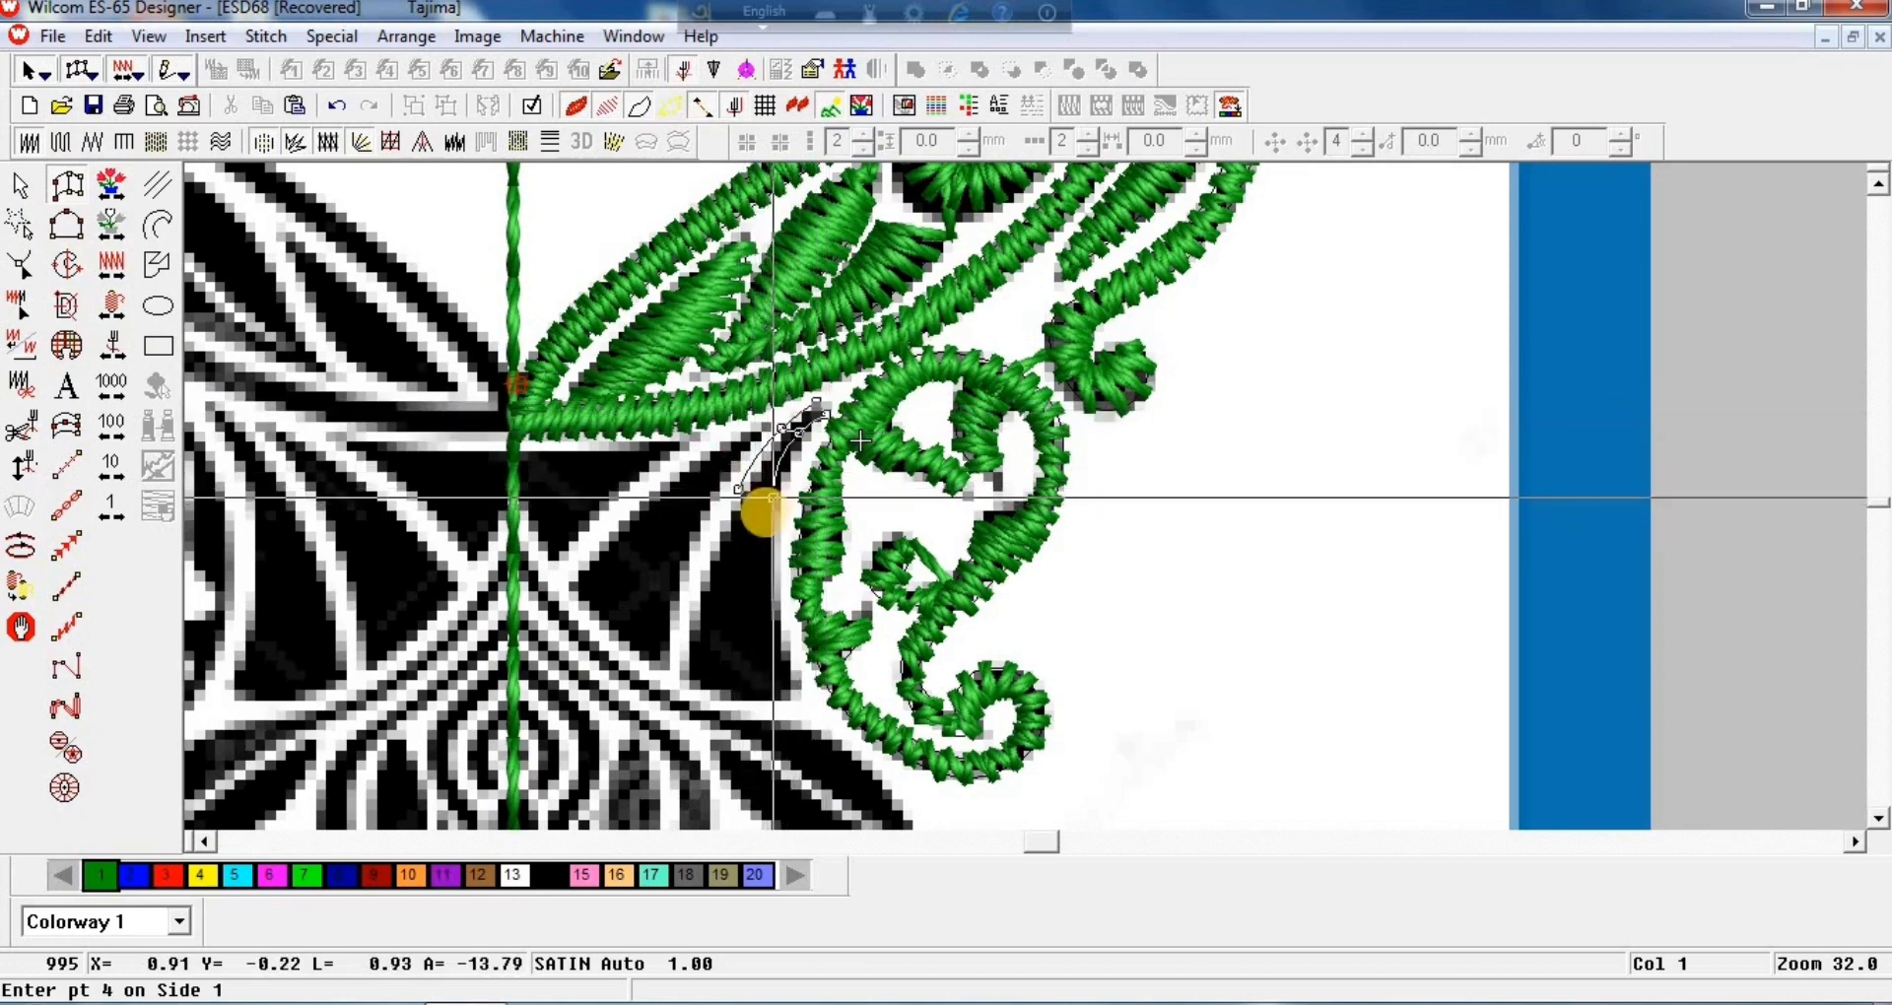
click(710, 553)
click(766, 555)
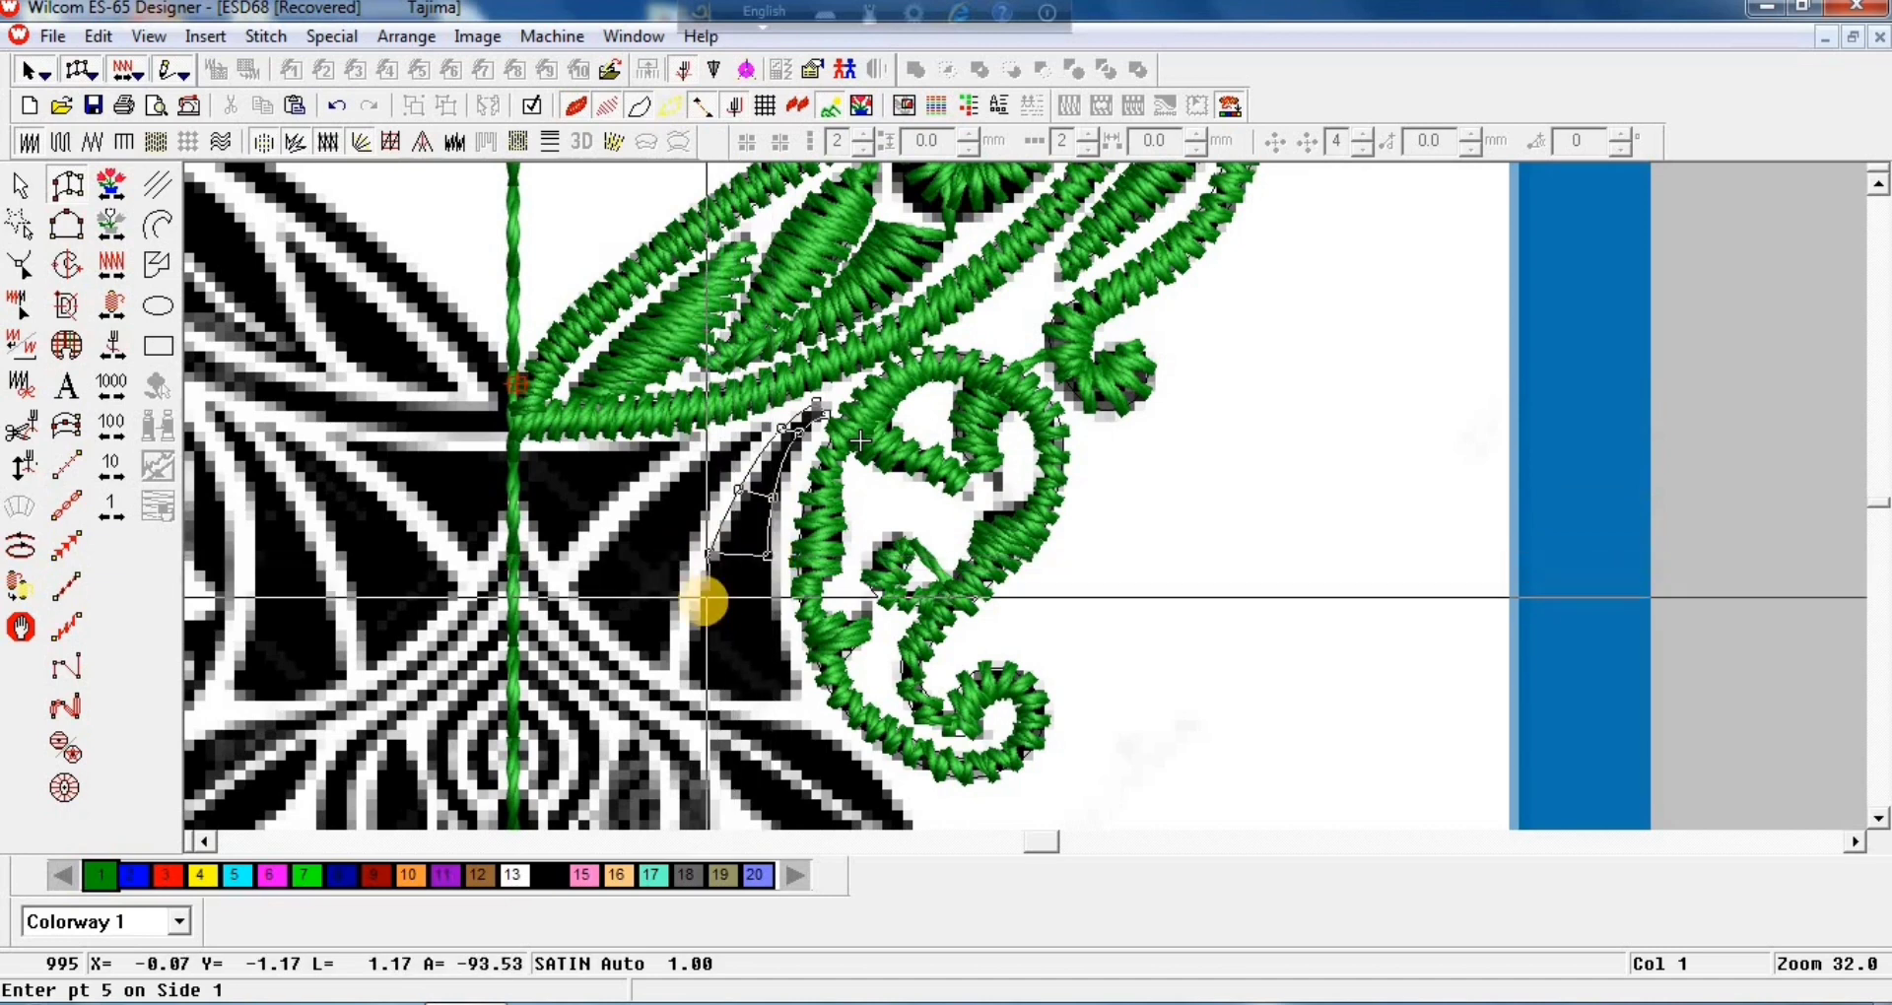
click(704, 603)
click(769, 608)
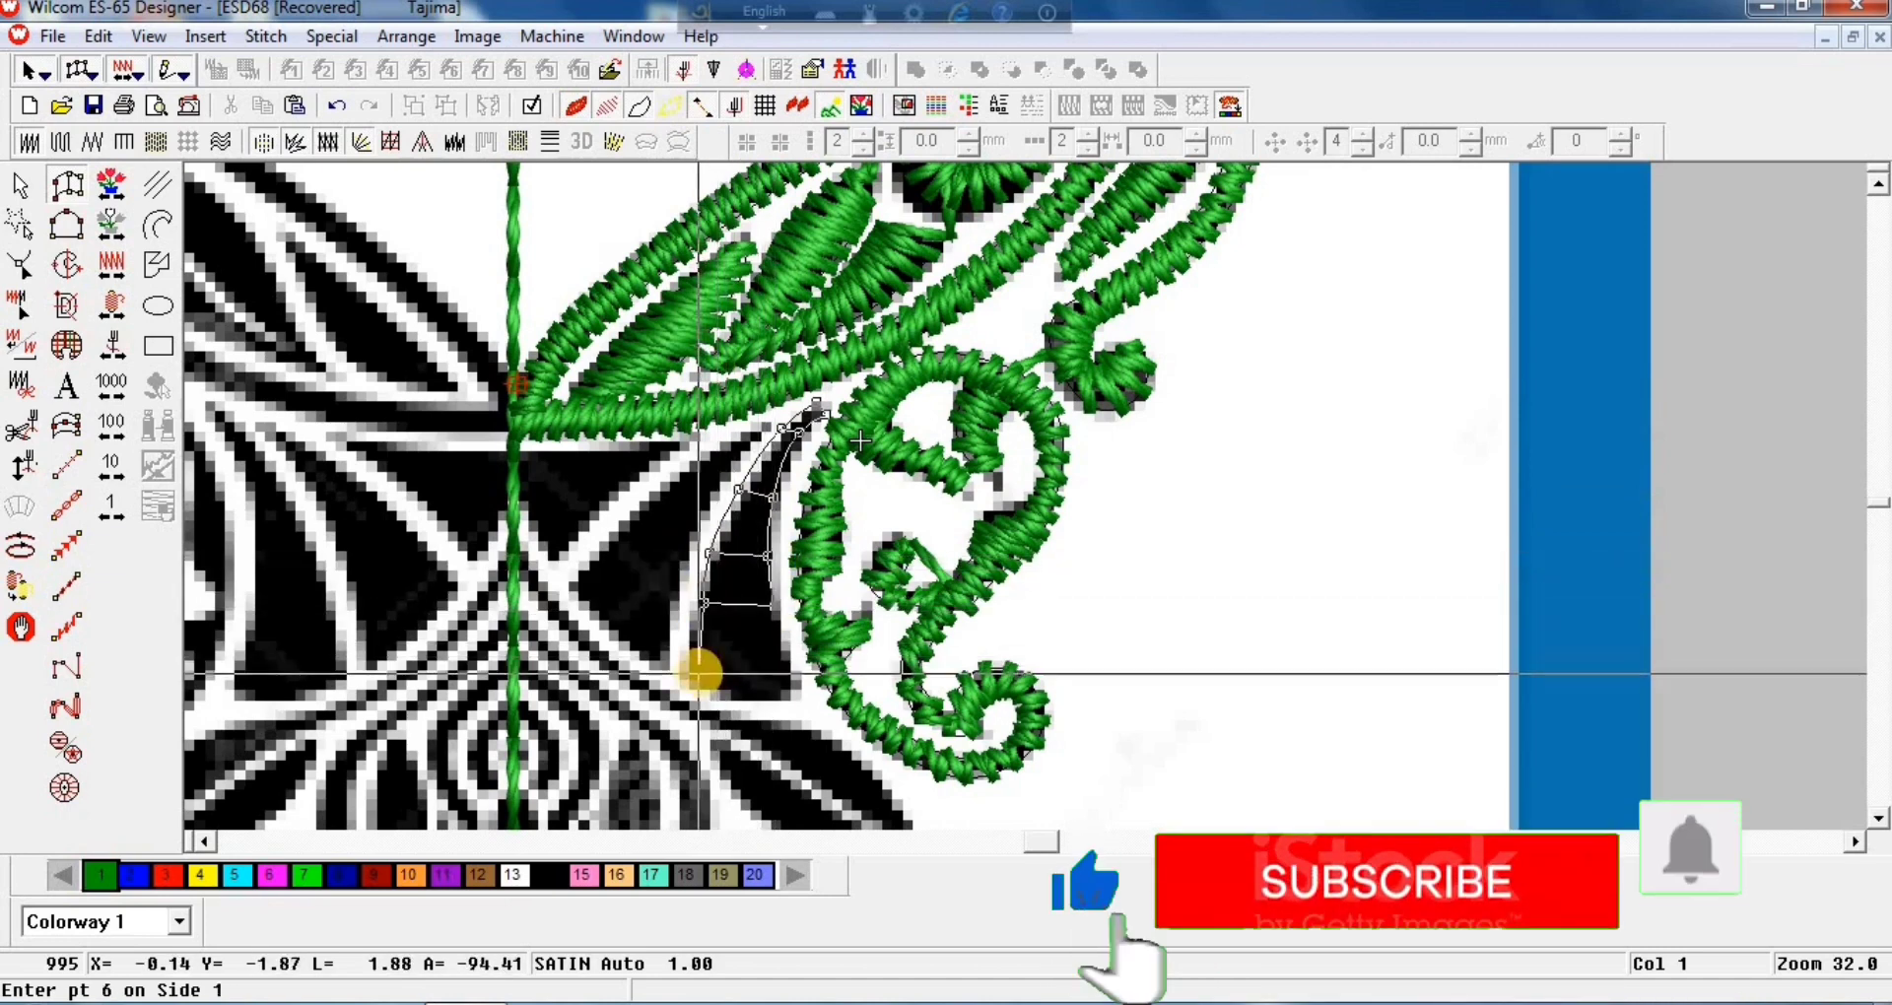
click(699, 673)
click(783, 642)
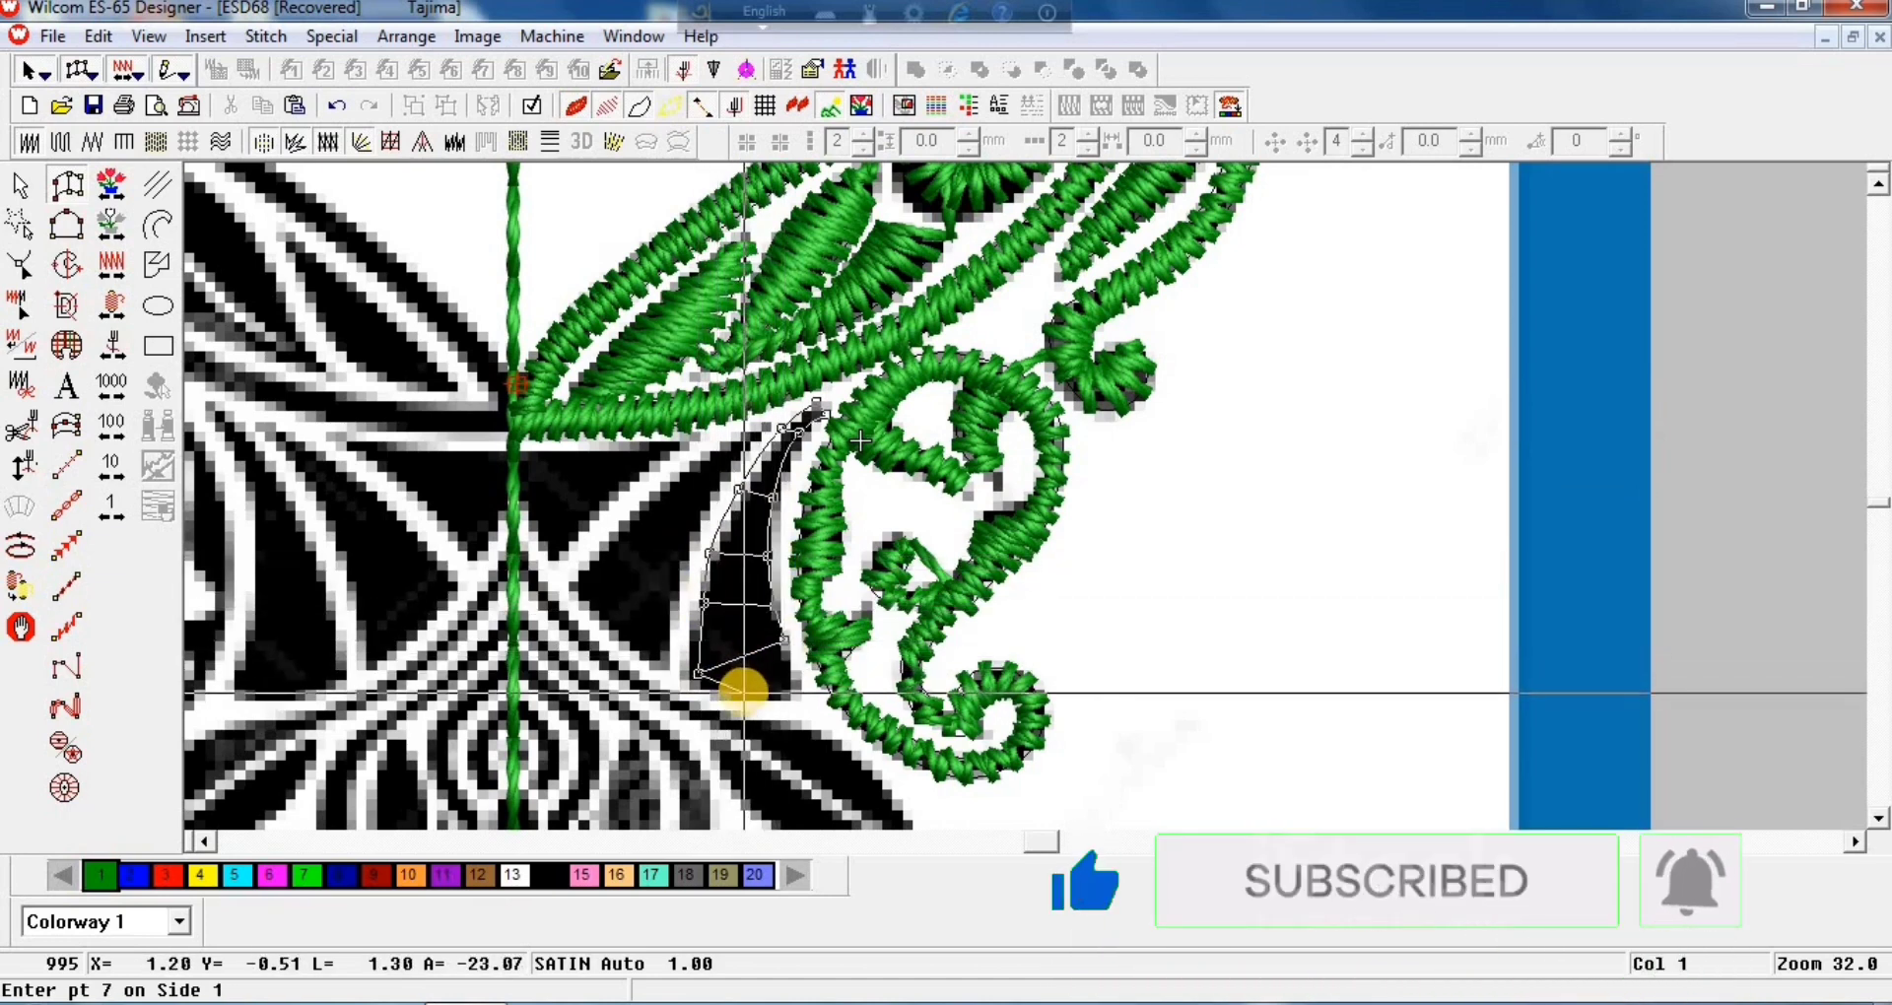
click(744, 694)
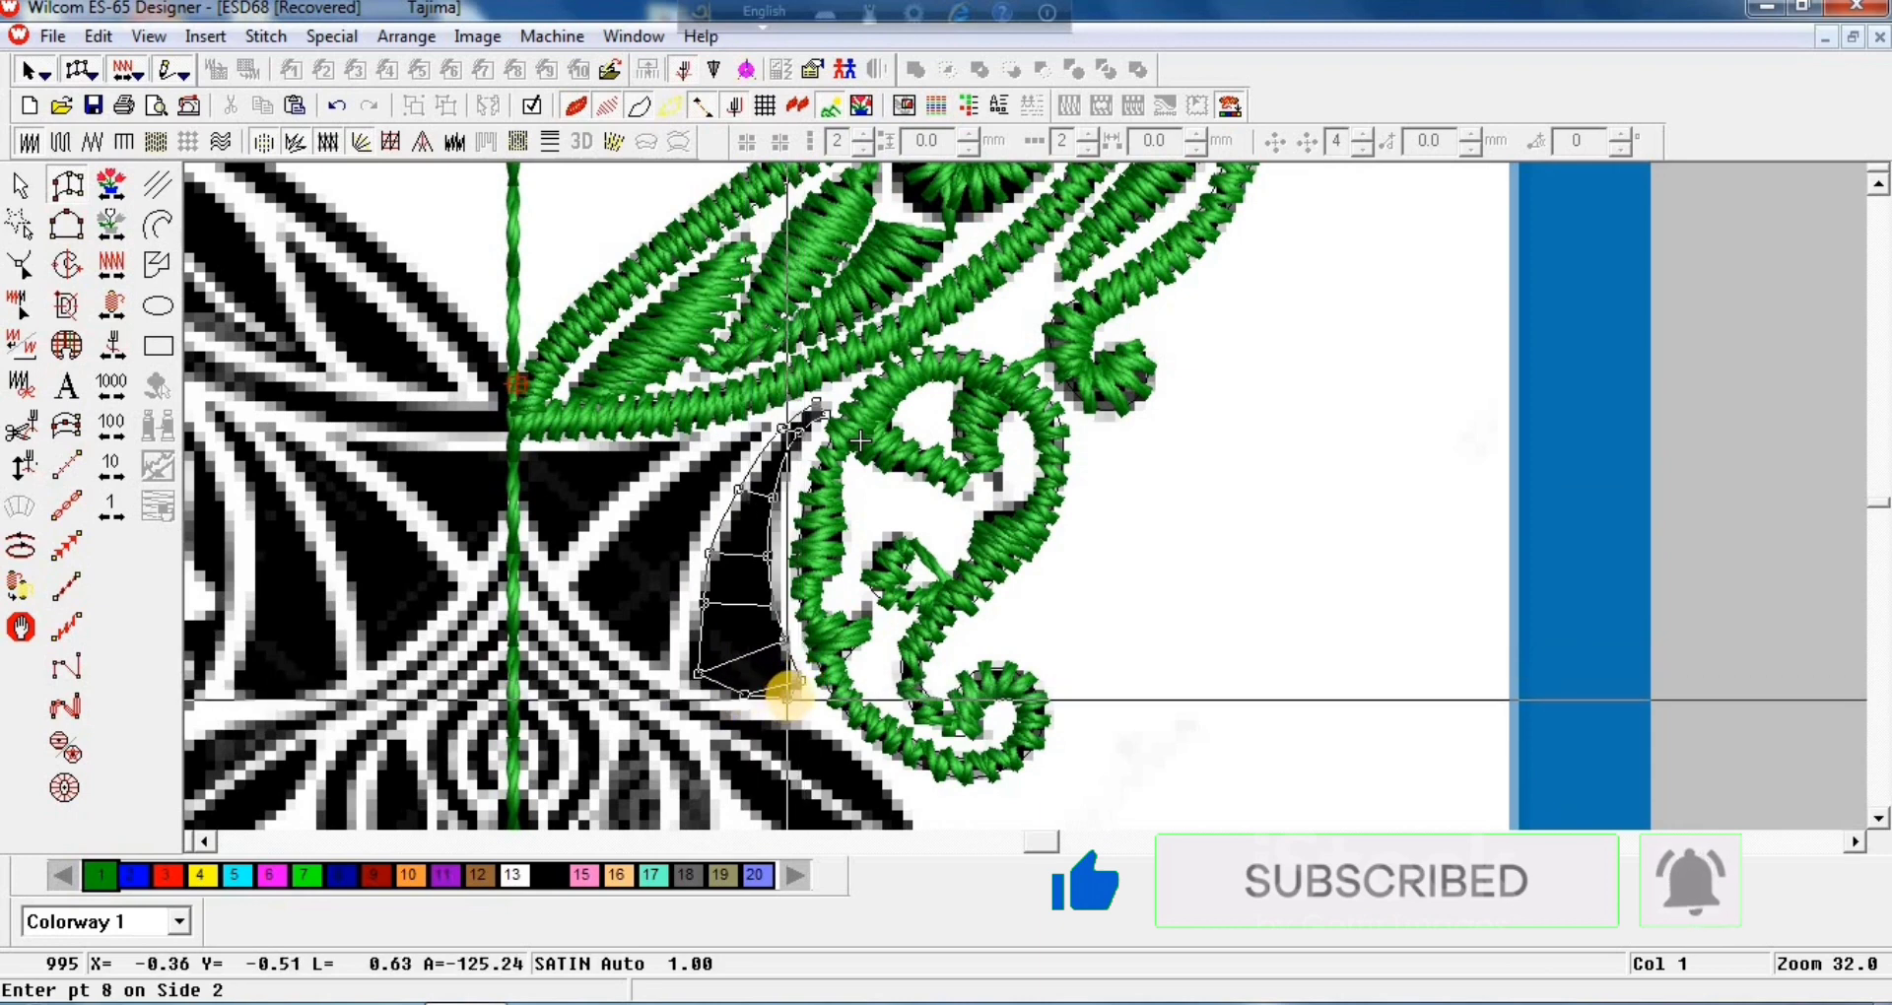
click(788, 691)
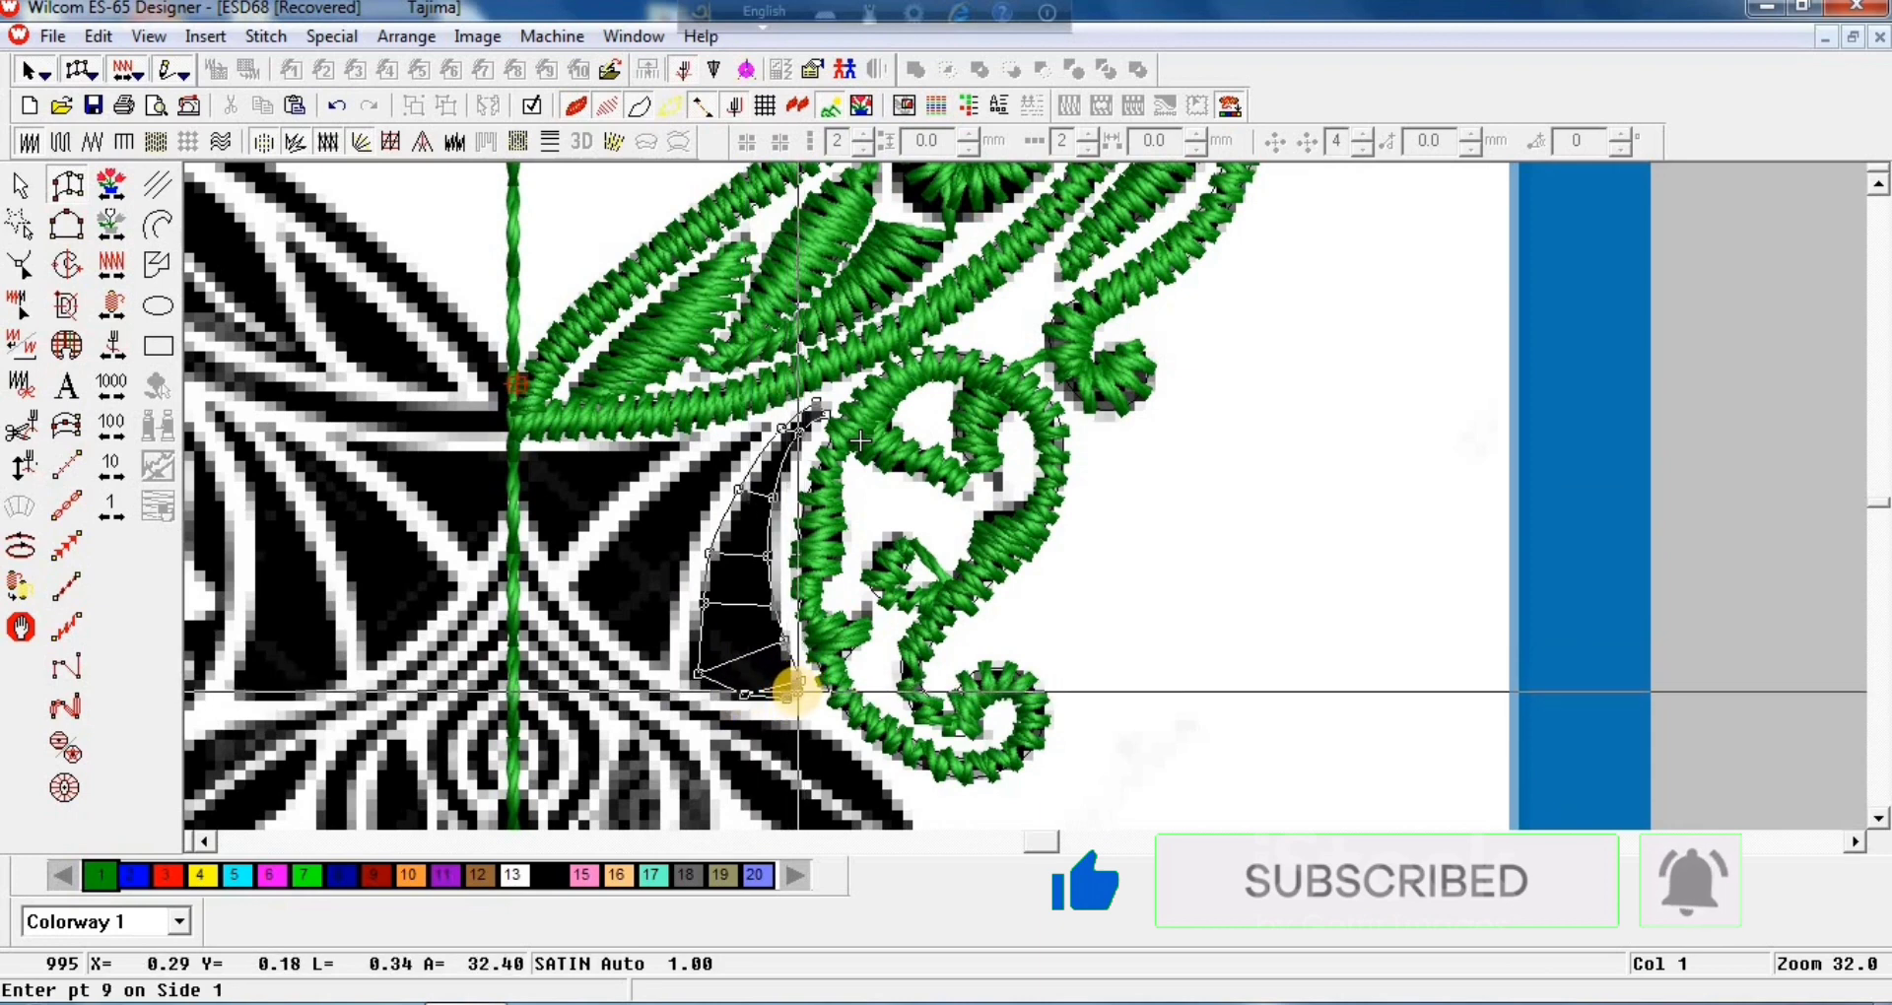
key(Return)
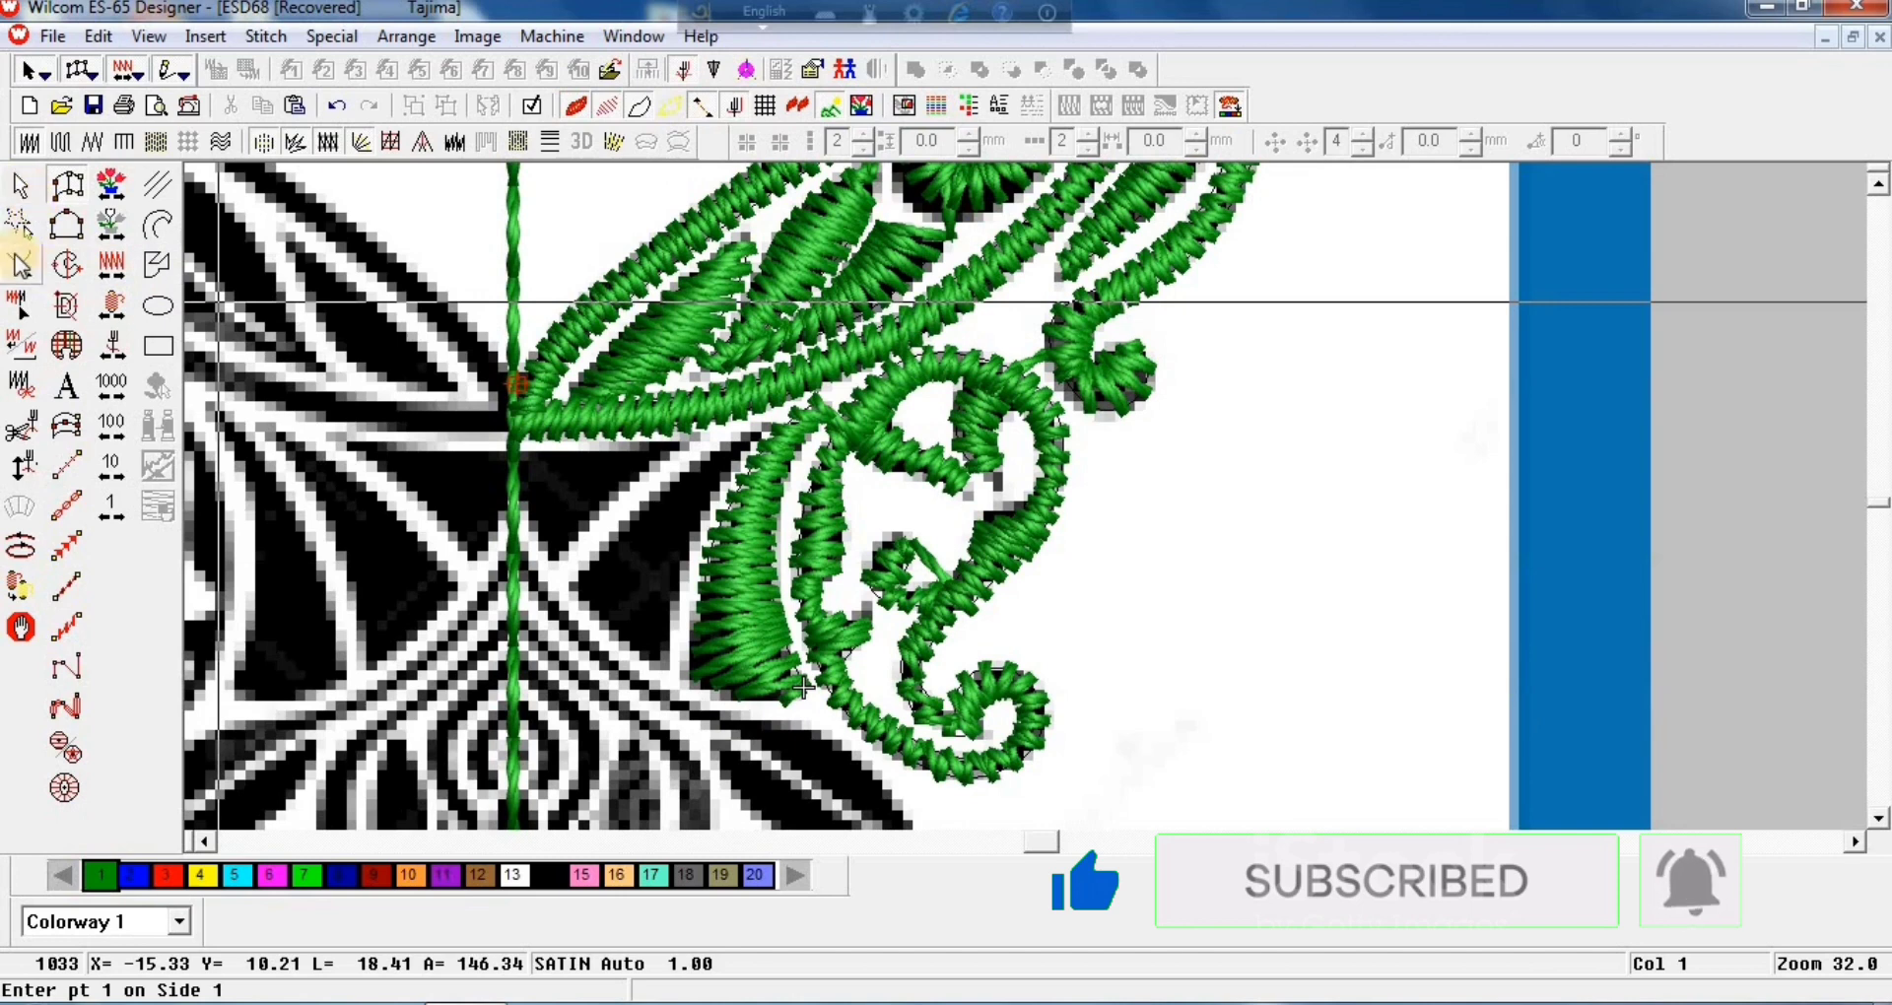
key(h)
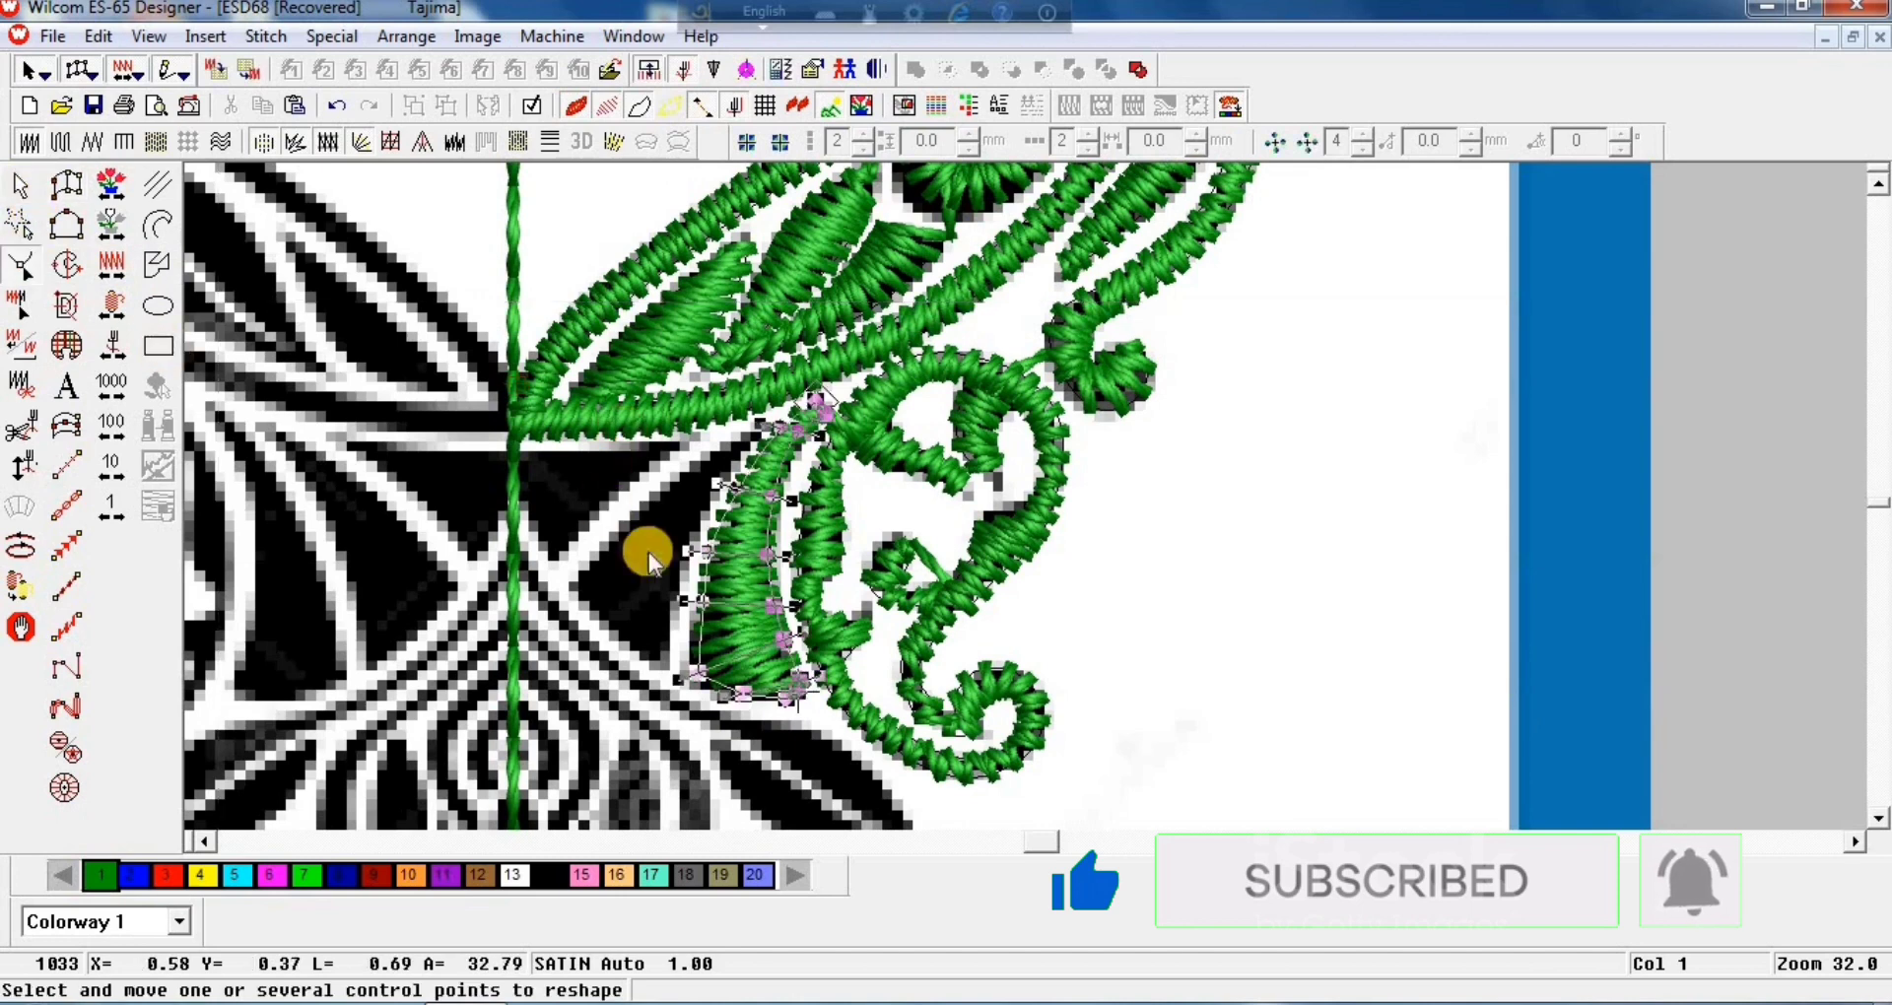
click(24, 187)
Step: Add a connecting run stitch from the curved panel's base through the neighbouring triangular panel toward its upper tip
click(71, 473)
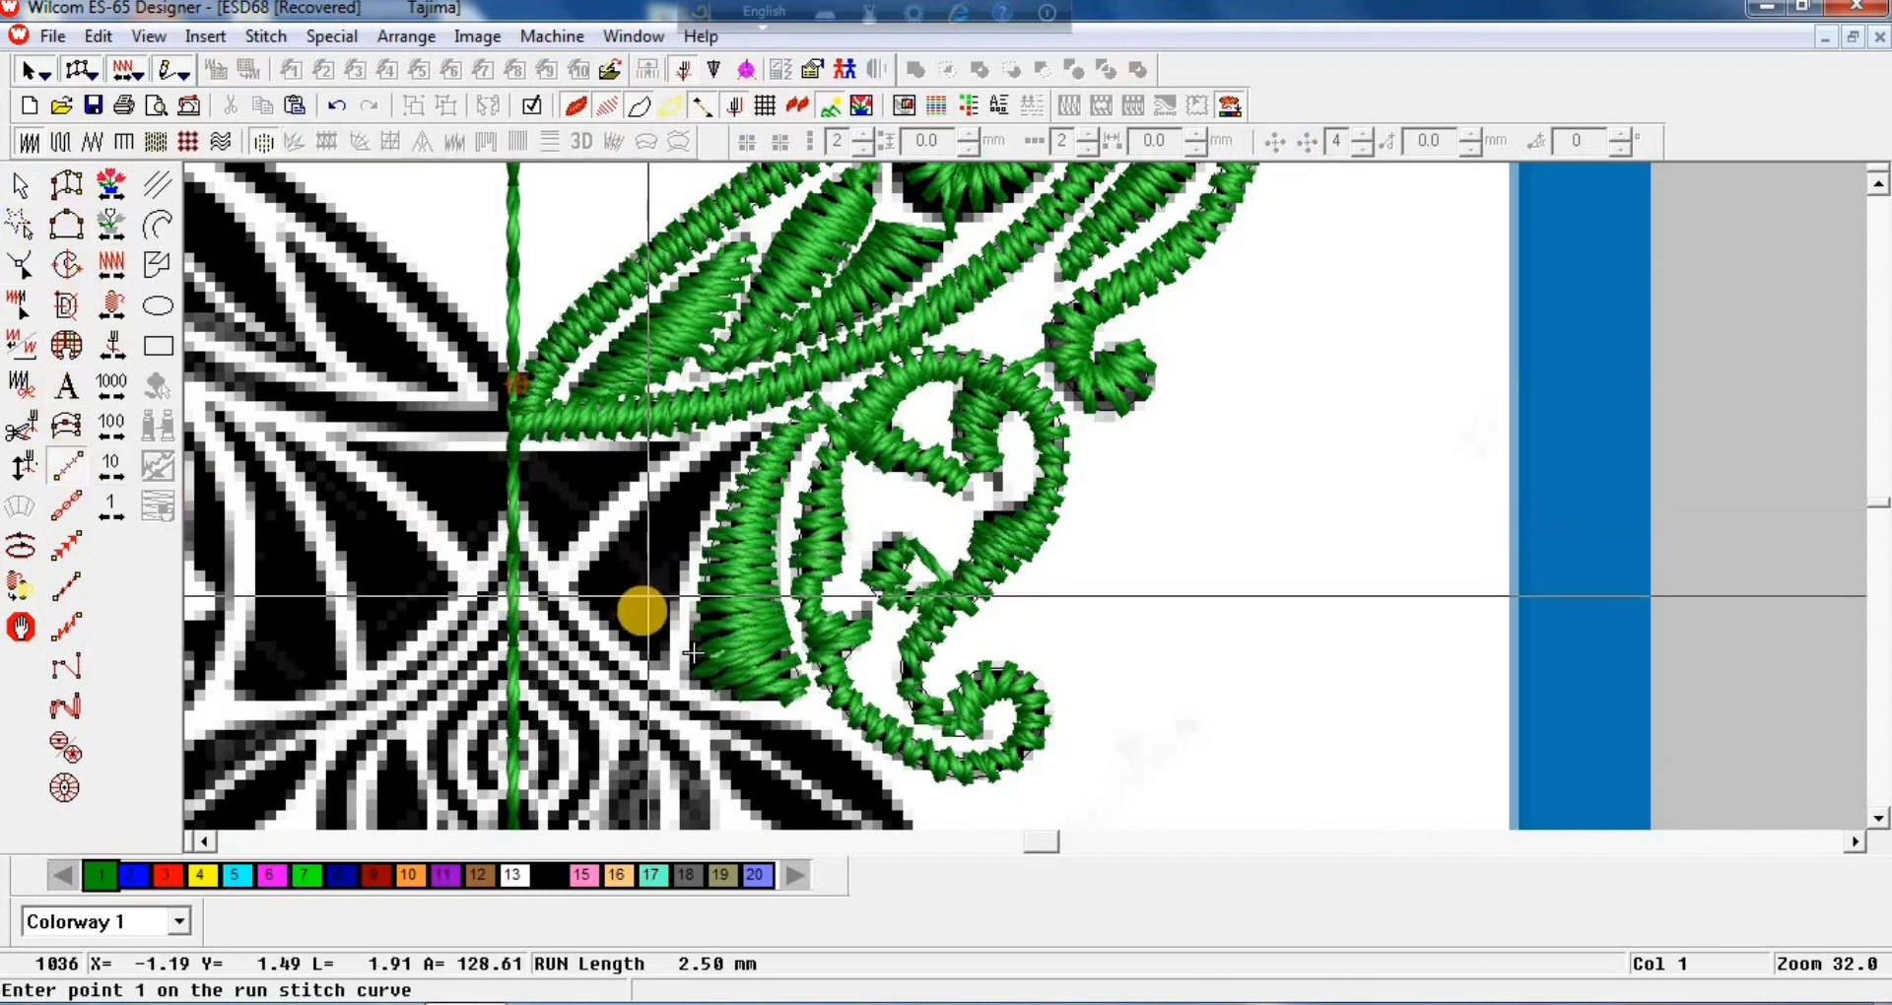
click(623, 619)
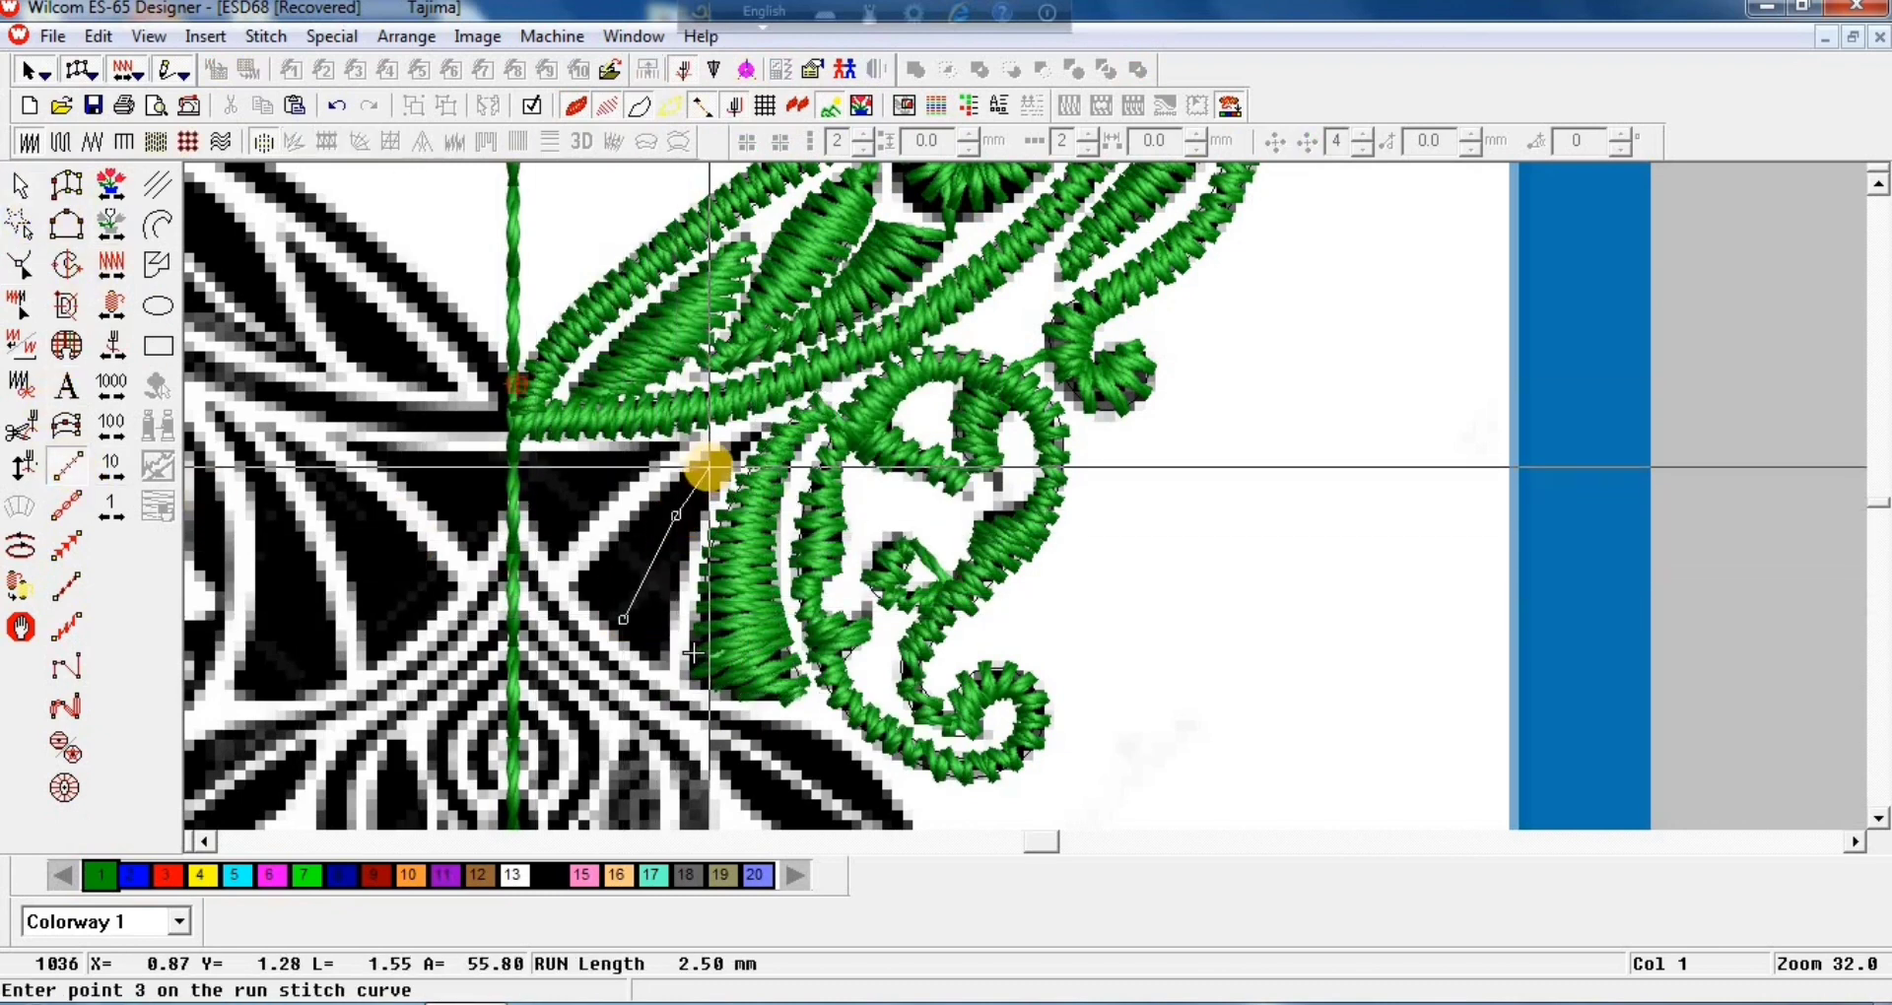
click(708, 465)
key(Return)
Step: Digitize the neighbouring triangular panel as a satin column from its upper tip, and reshape its lower corner to cover the black shape
click(84, 204)
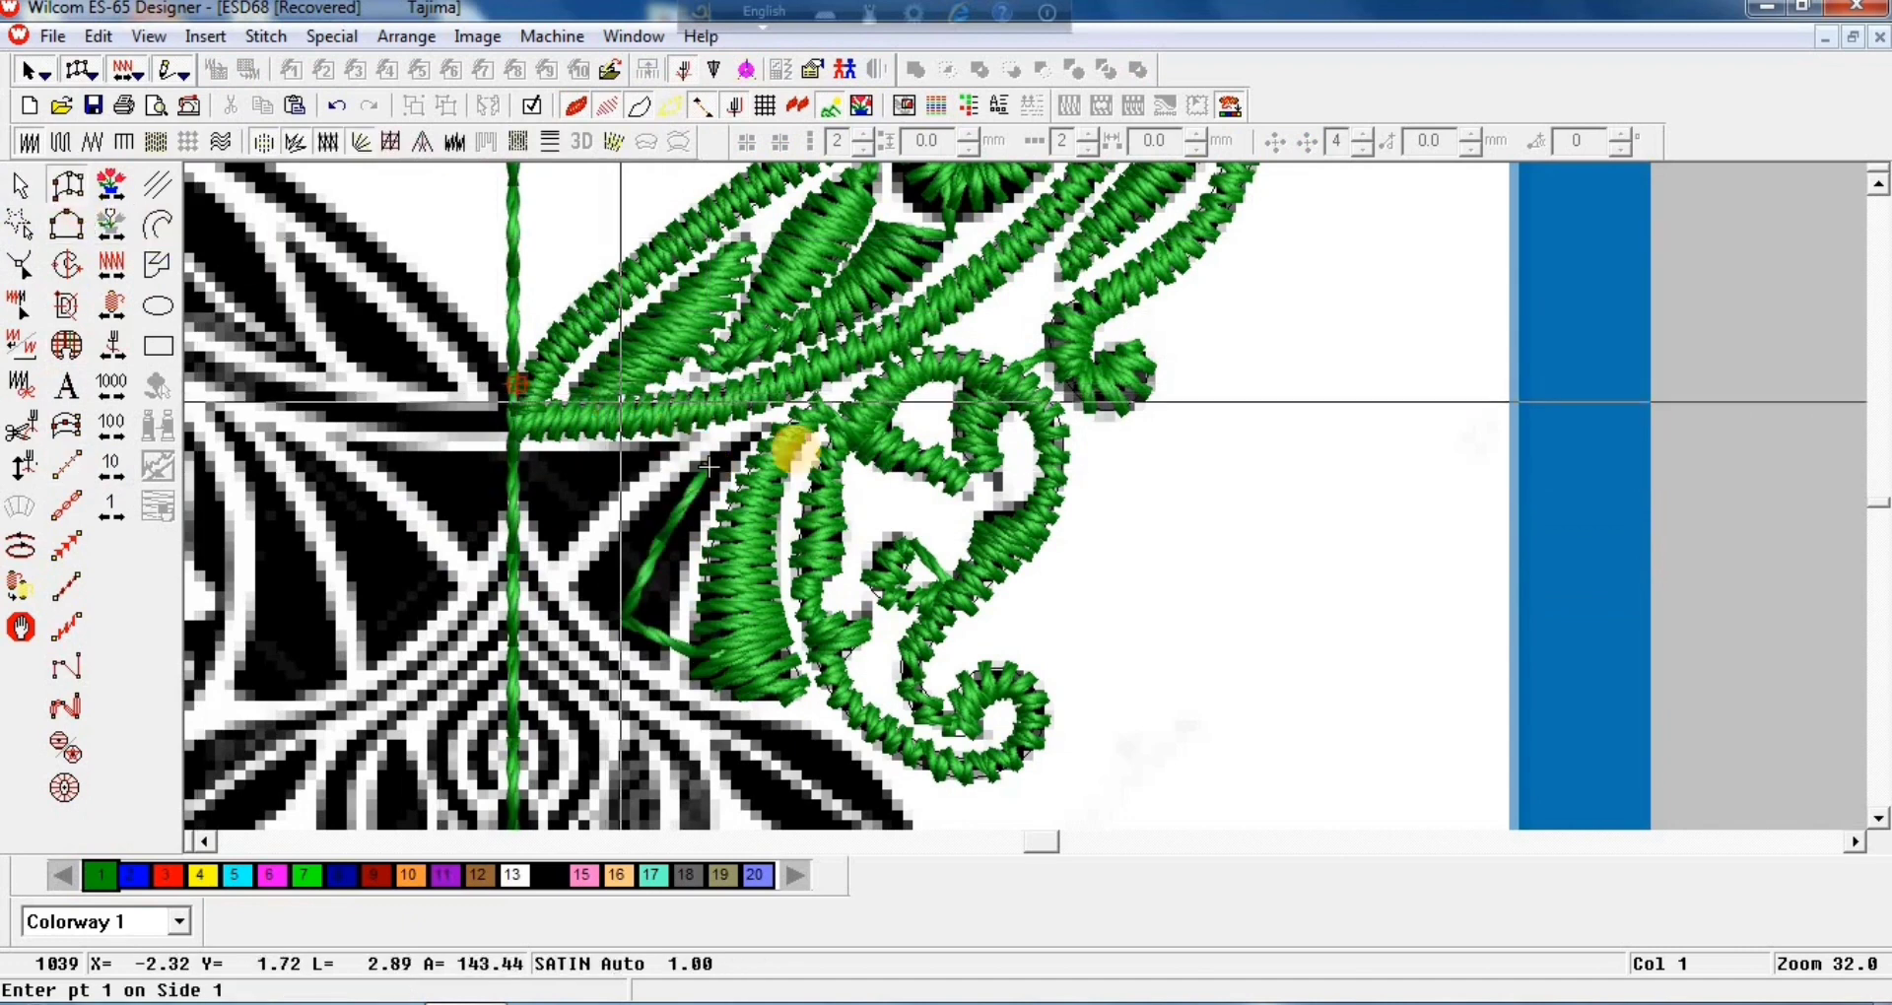
click(743, 434)
click(744, 433)
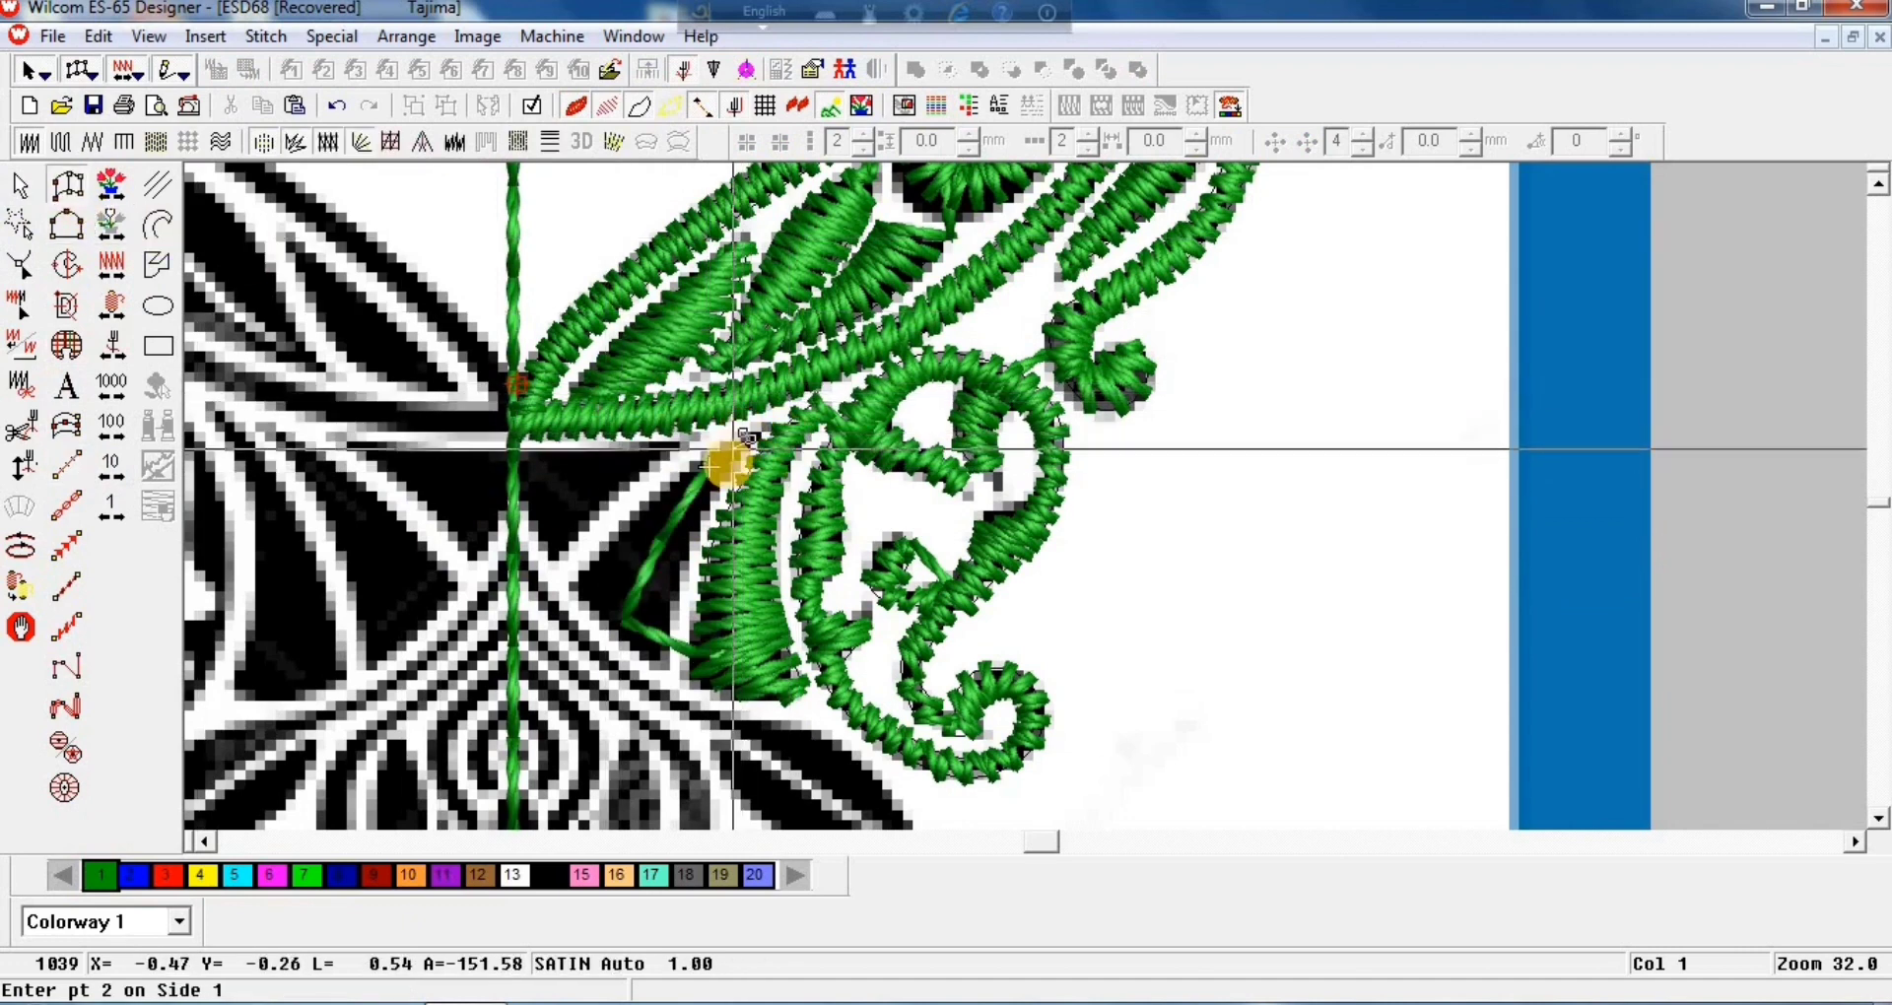
click(729, 466)
click(683, 463)
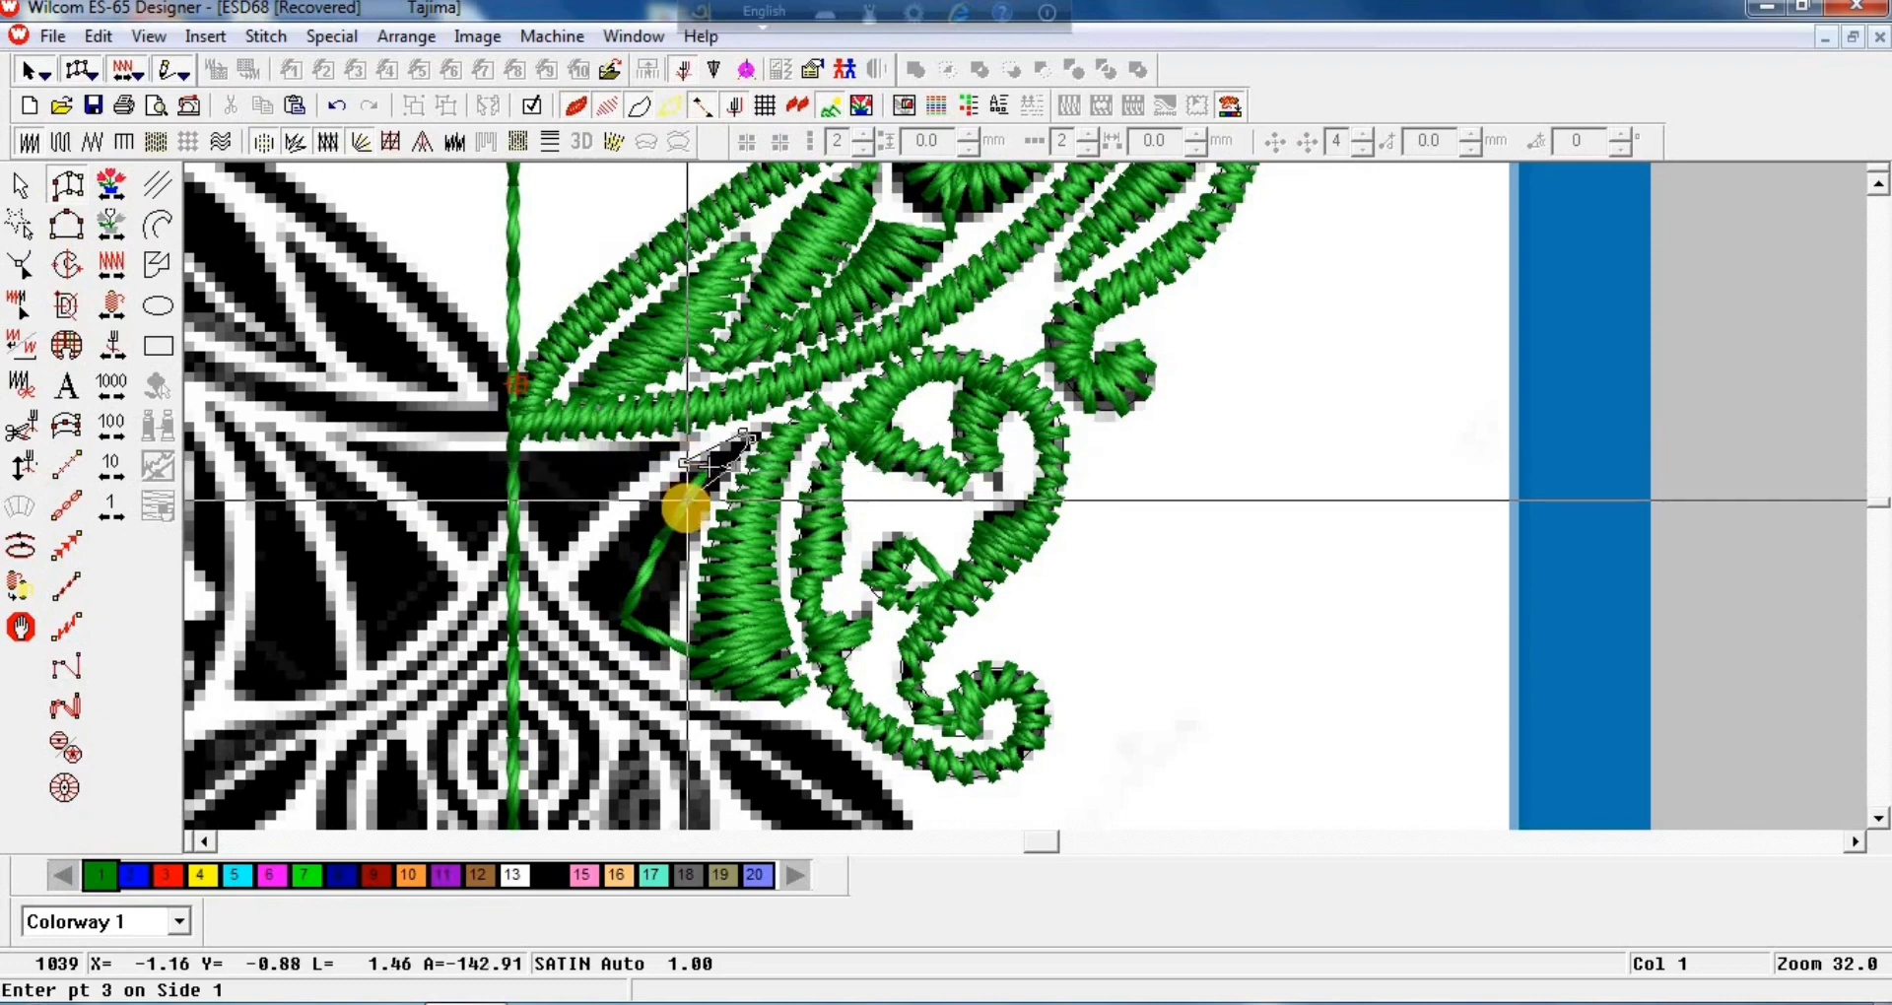
click(704, 509)
click(625, 526)
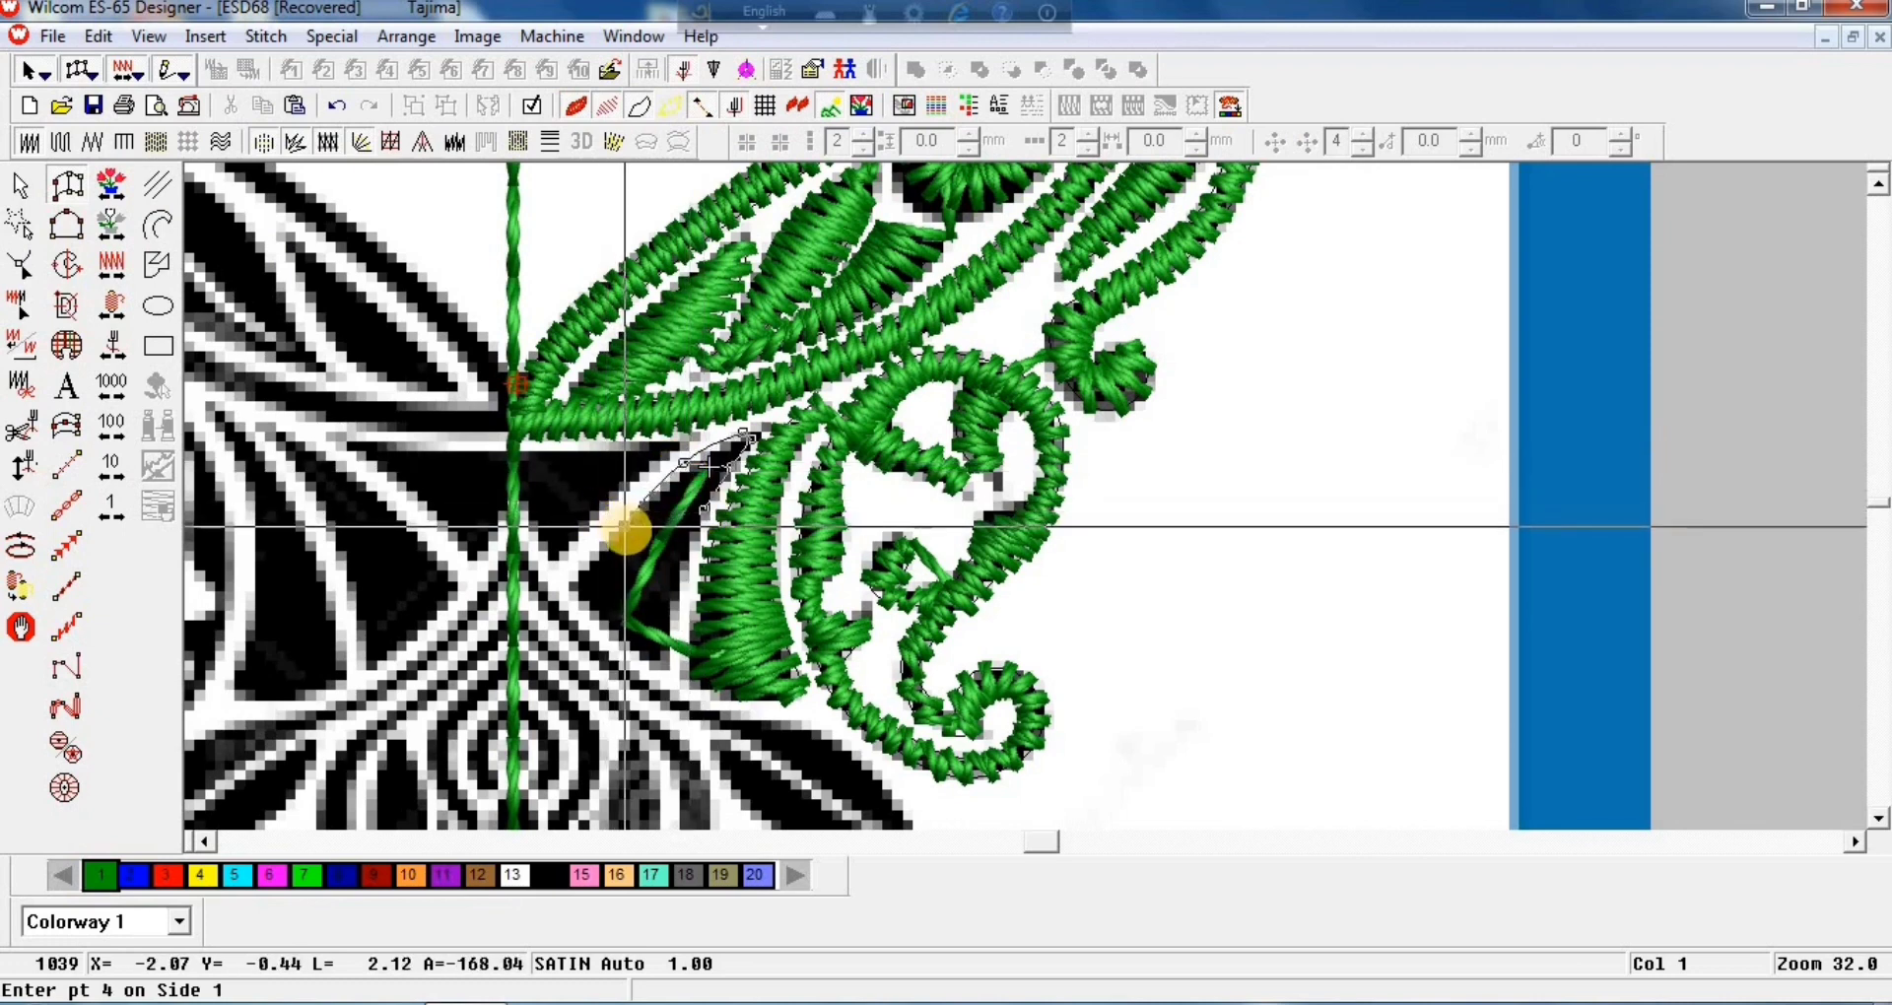
click(677, 560)
click(566, 584)
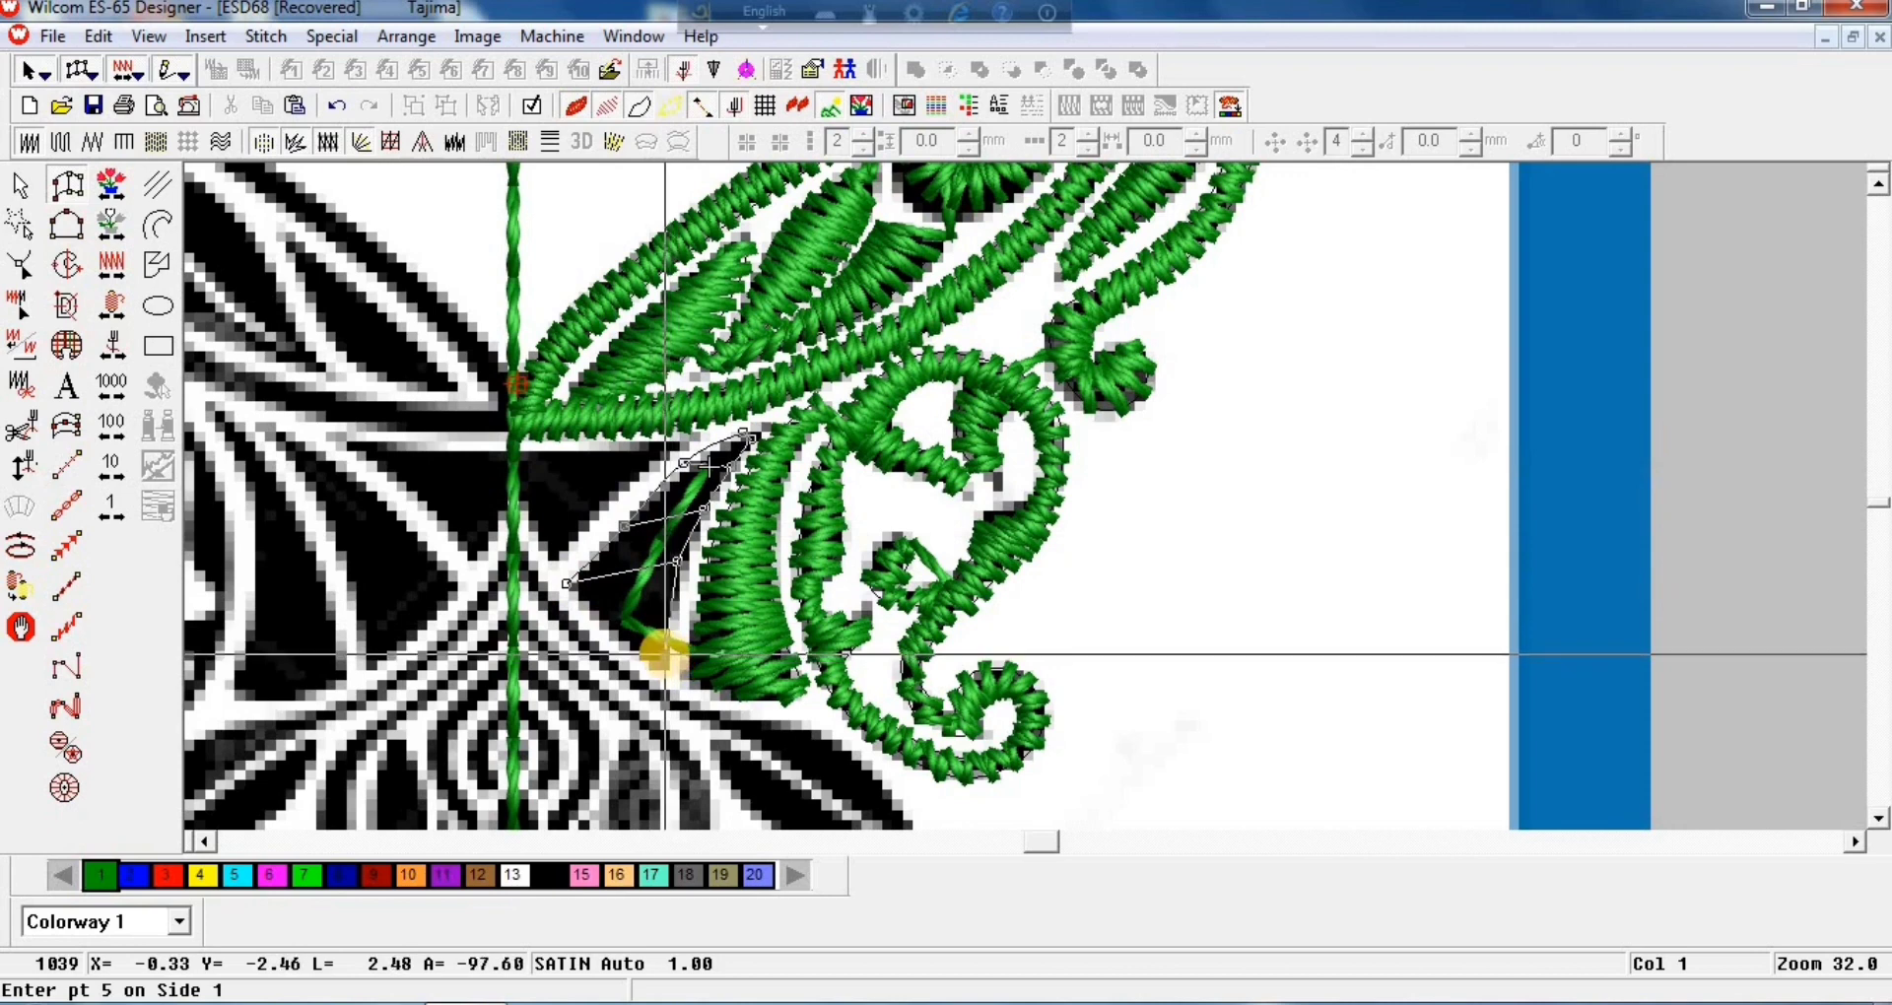
key(Return)
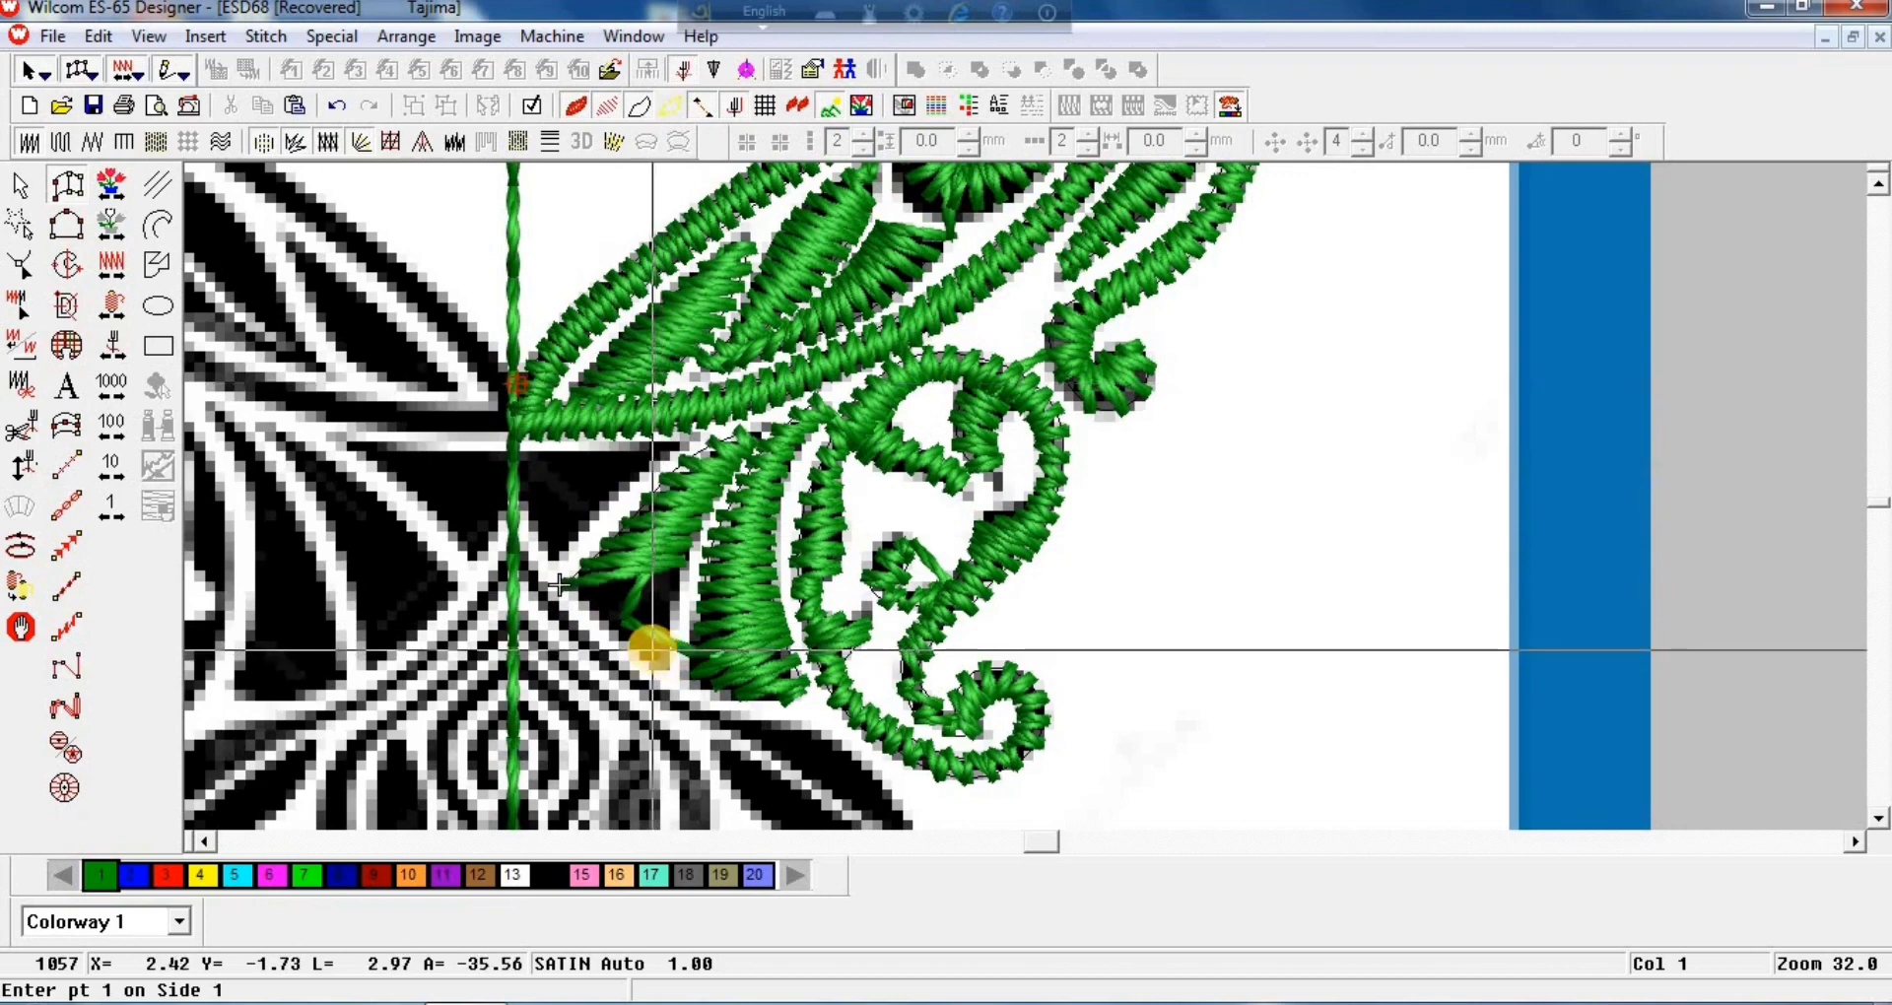
click(20, 224)
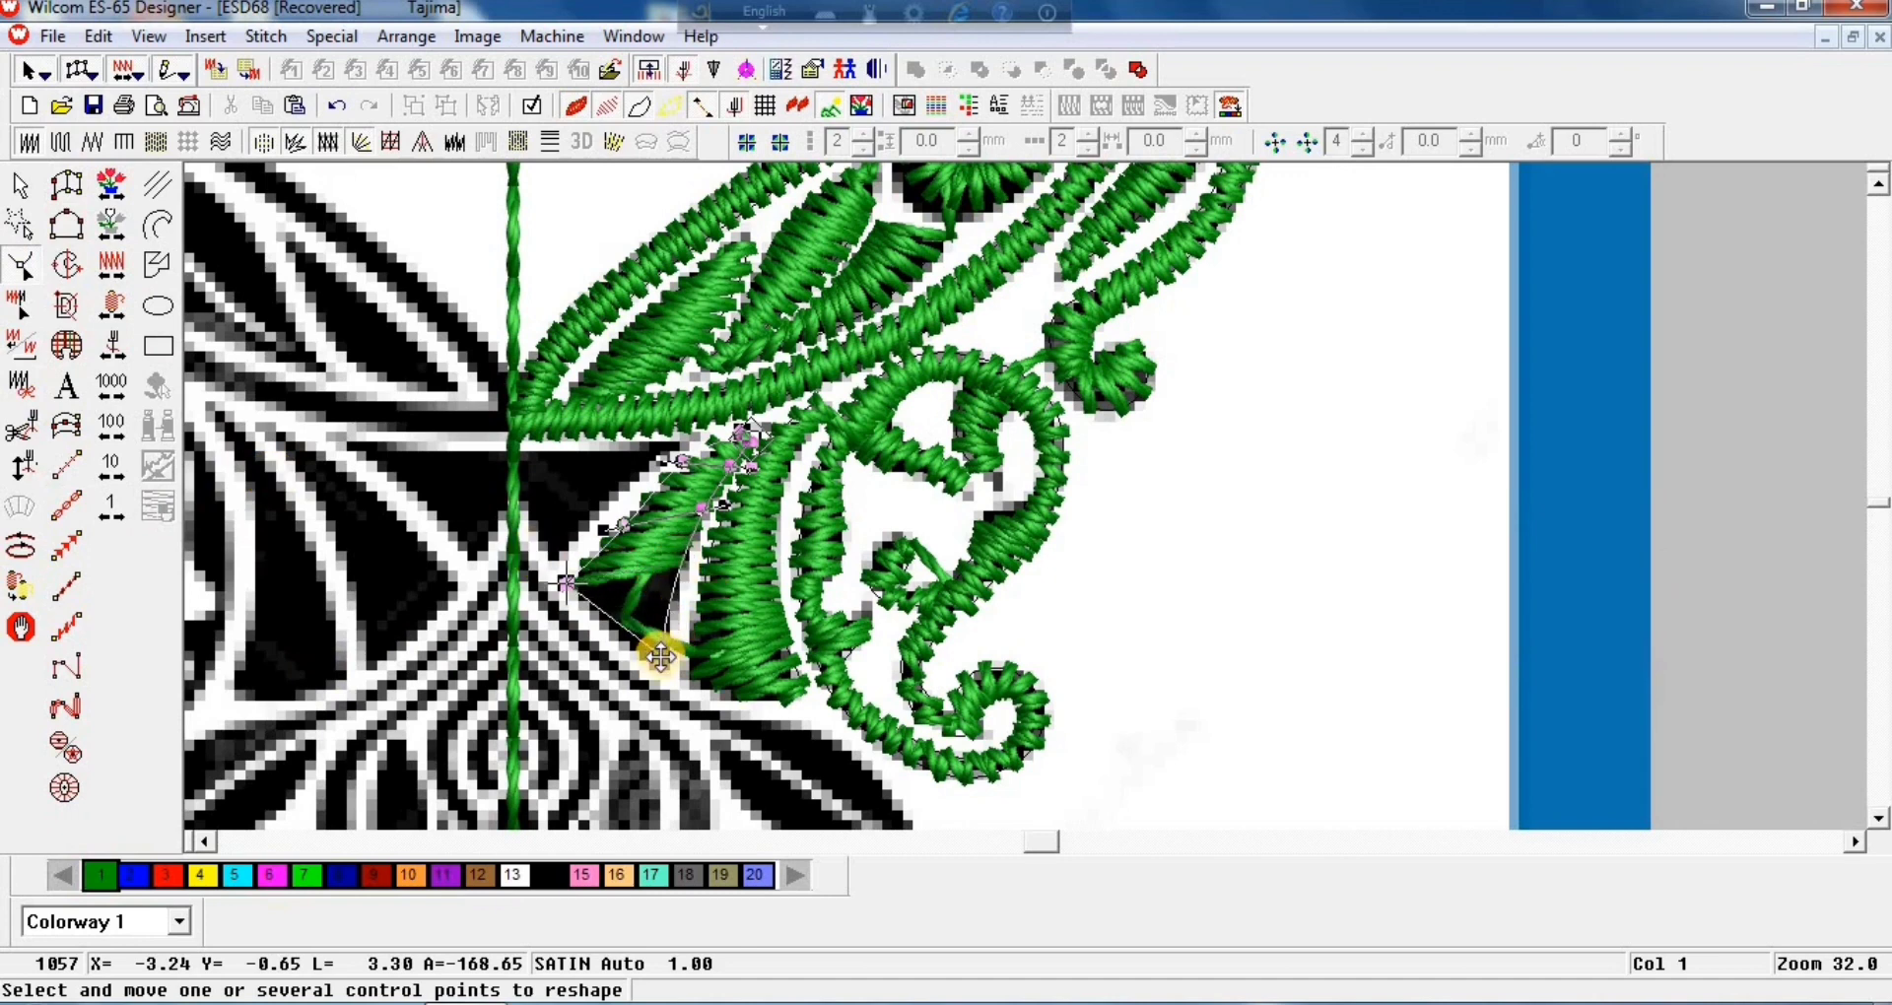
key(Return)
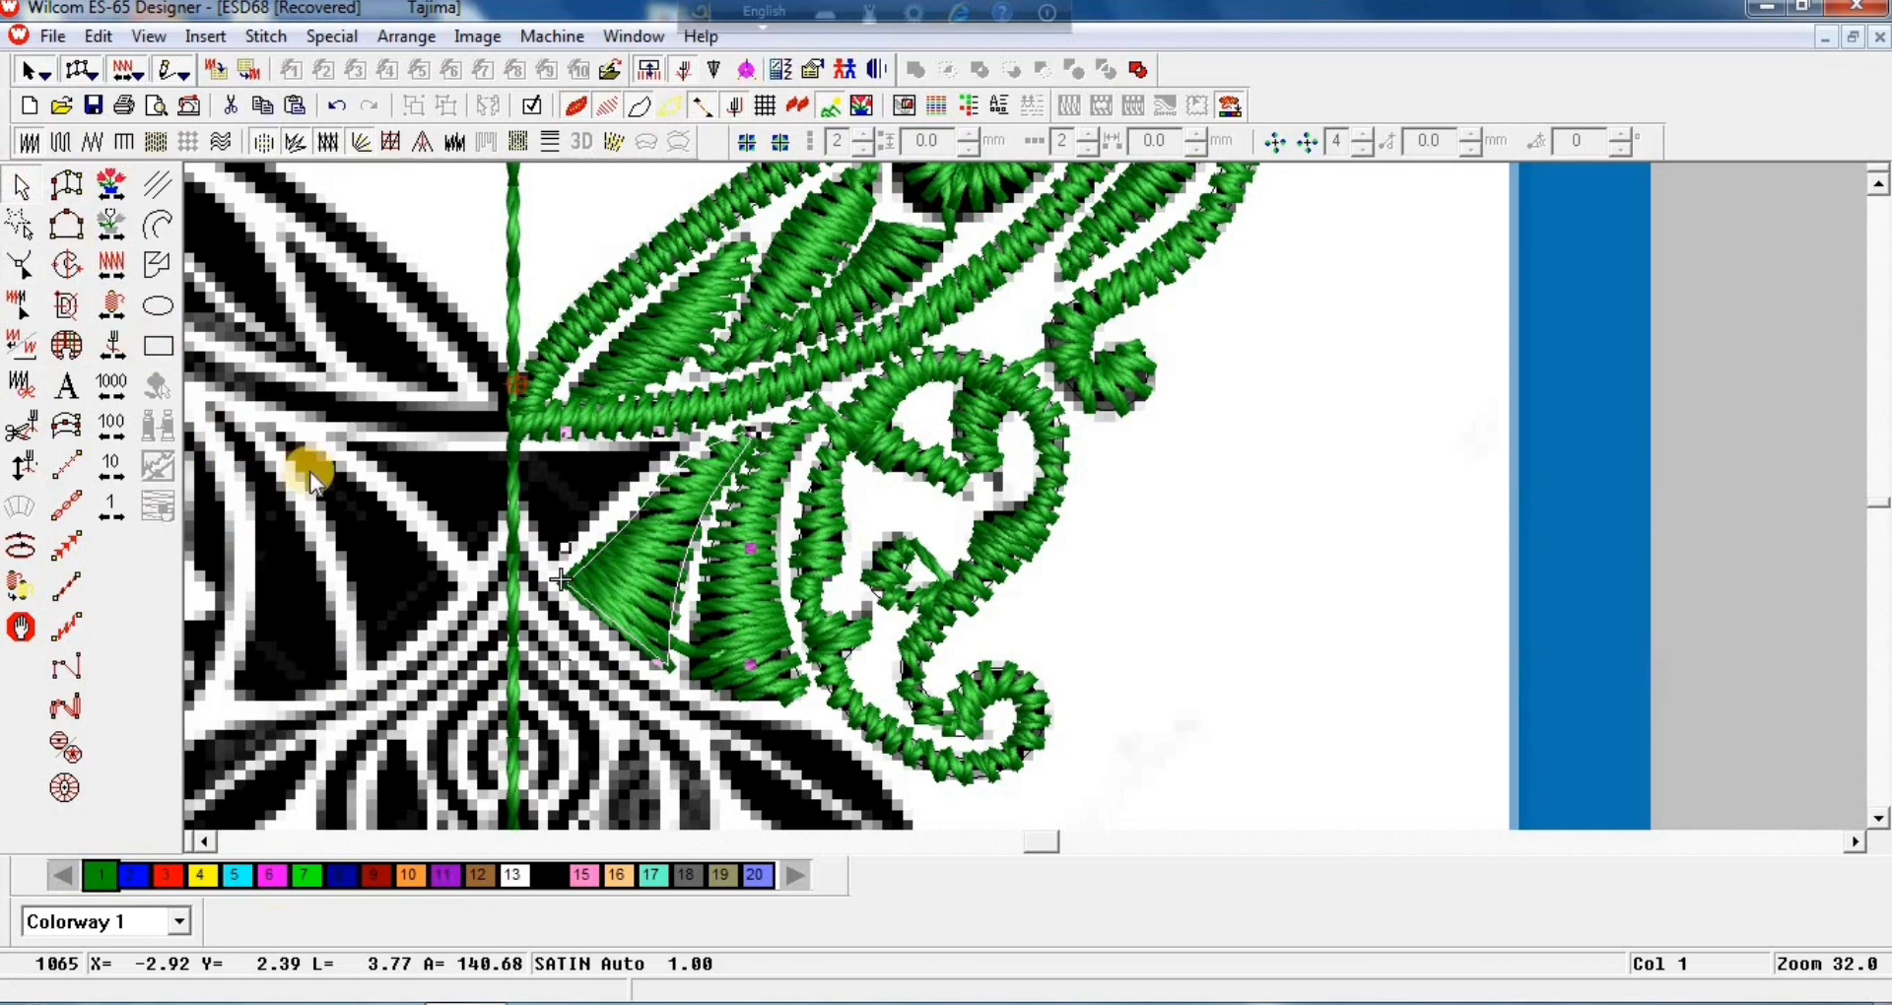
Step: Digitize the half panel between the centre guide line and the triangular panel, just below the horizontal band, as a satin column
click(83, 189)
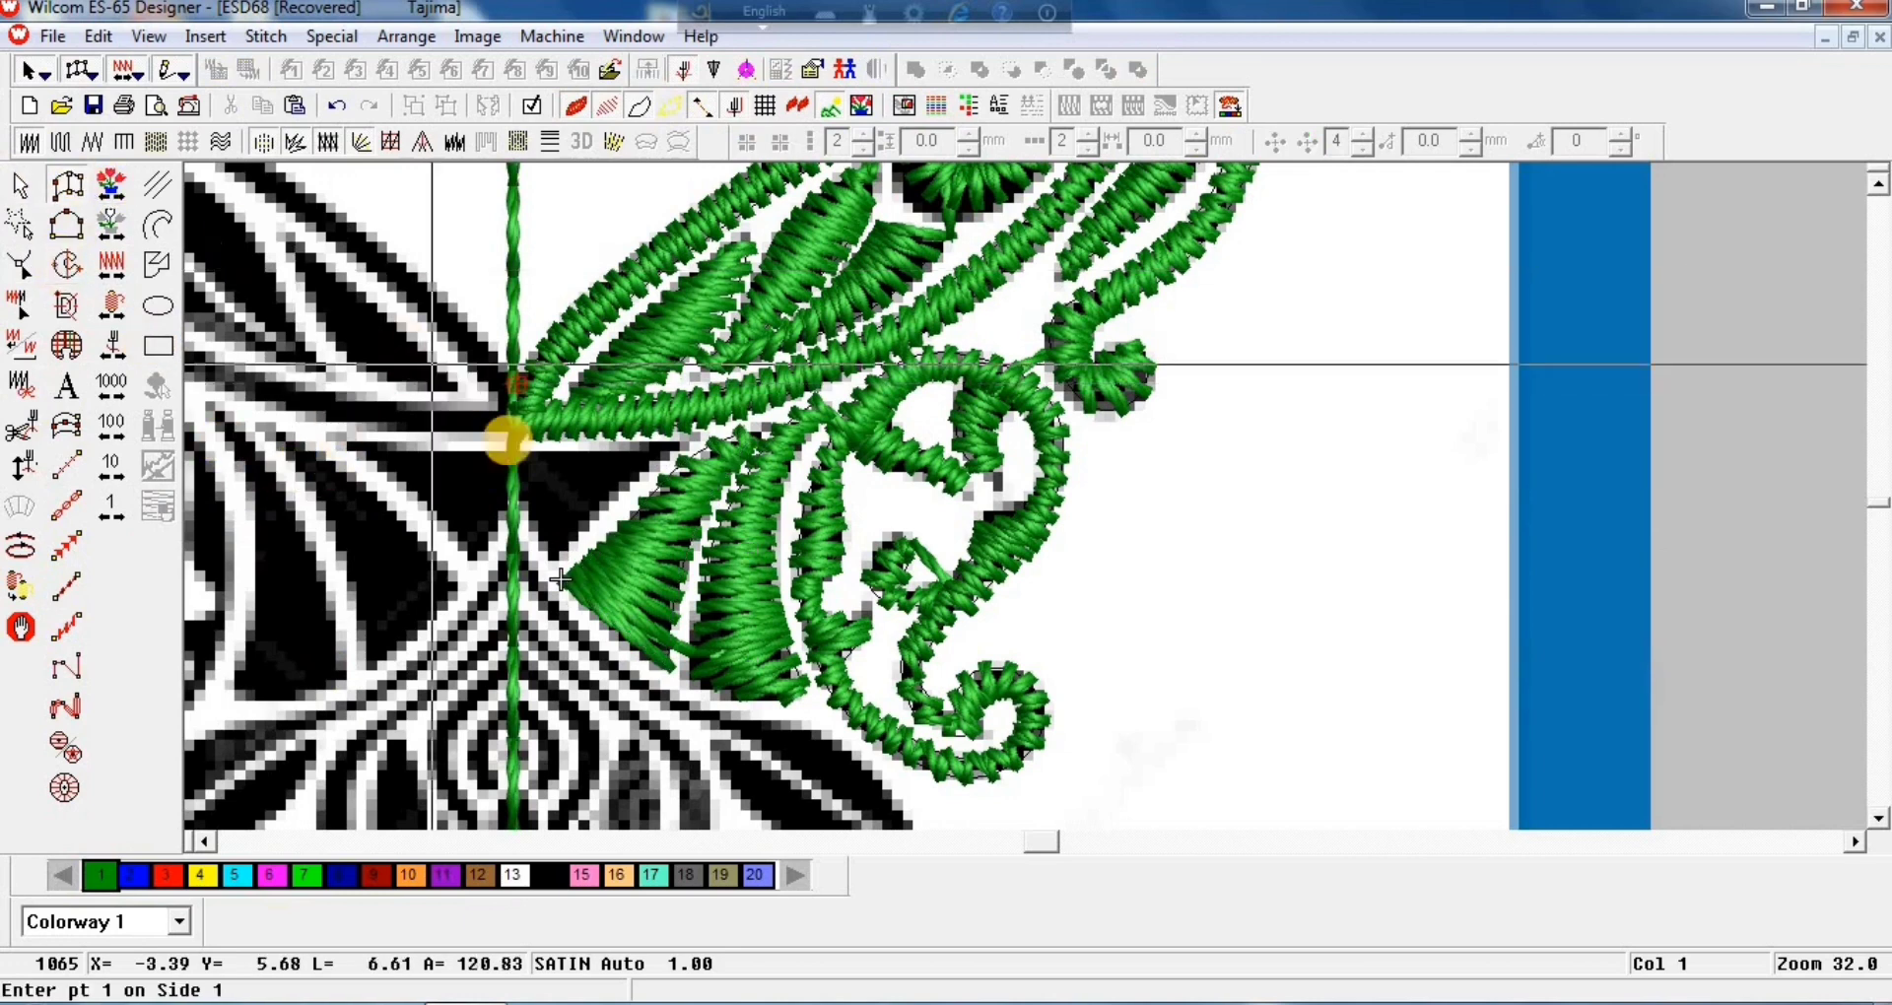
click(687, 436)
click(680, 445)
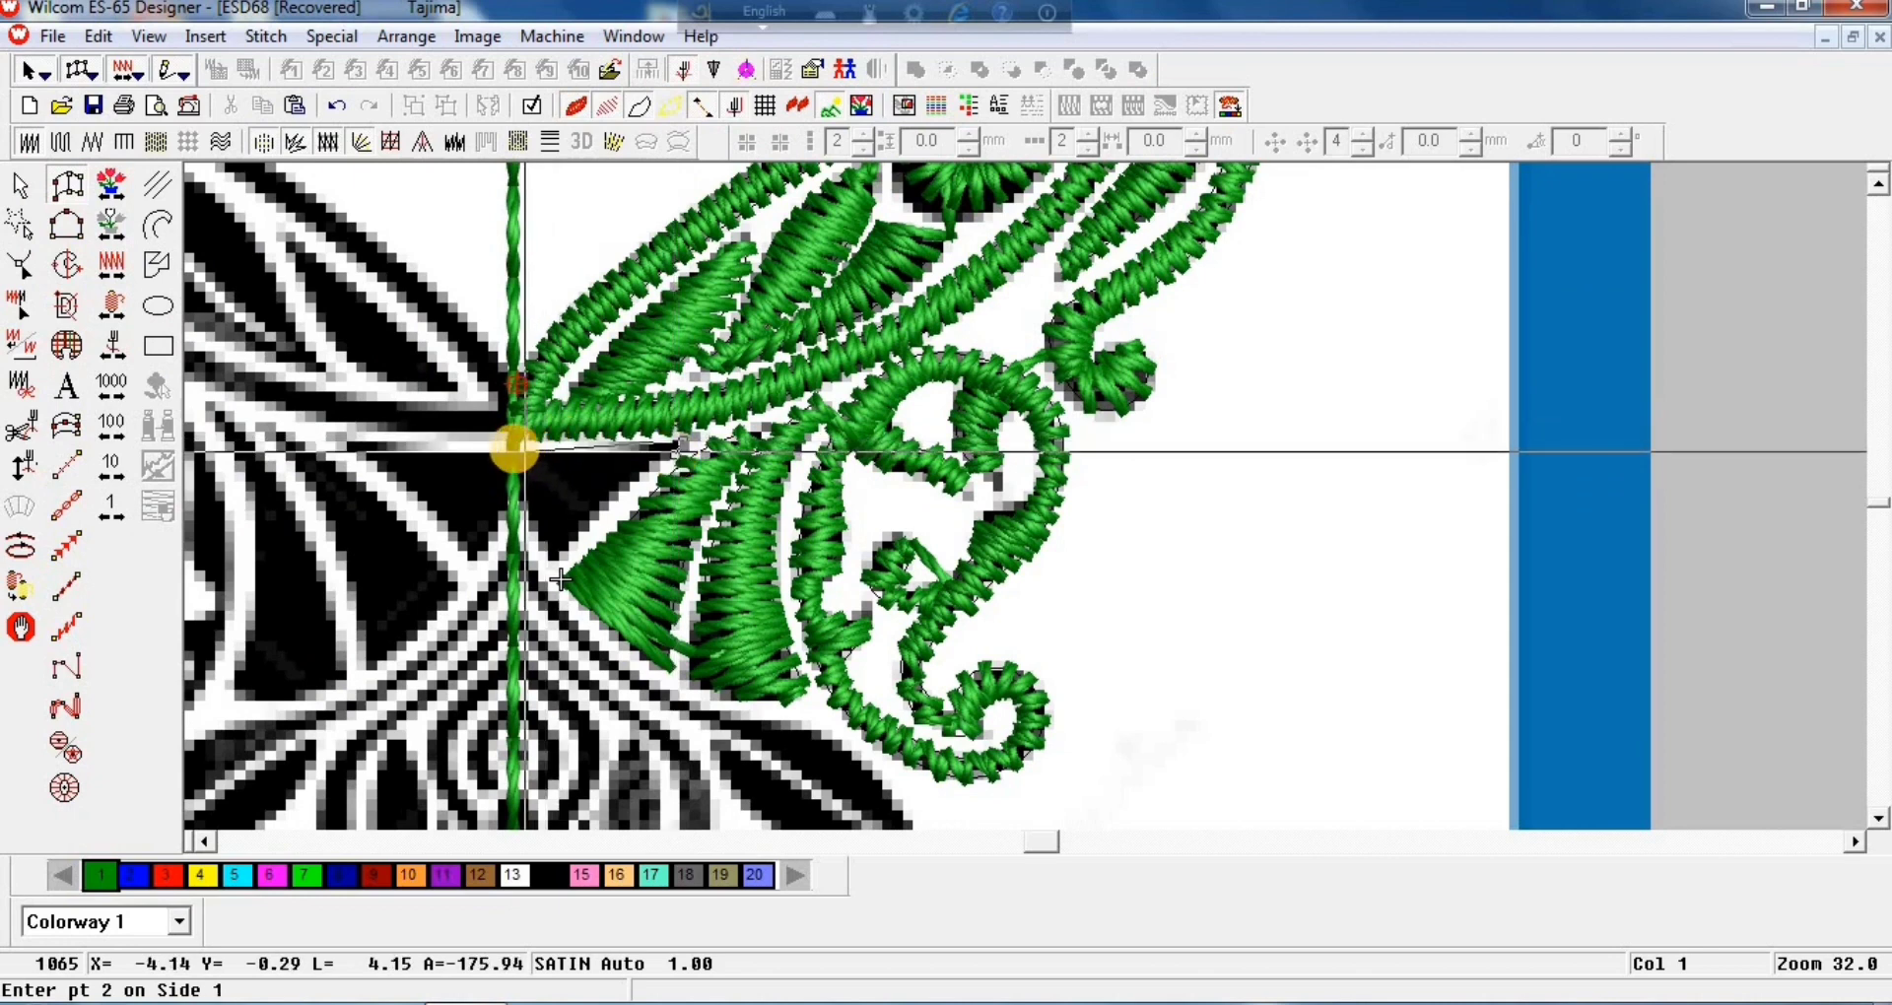
click(514, 450)
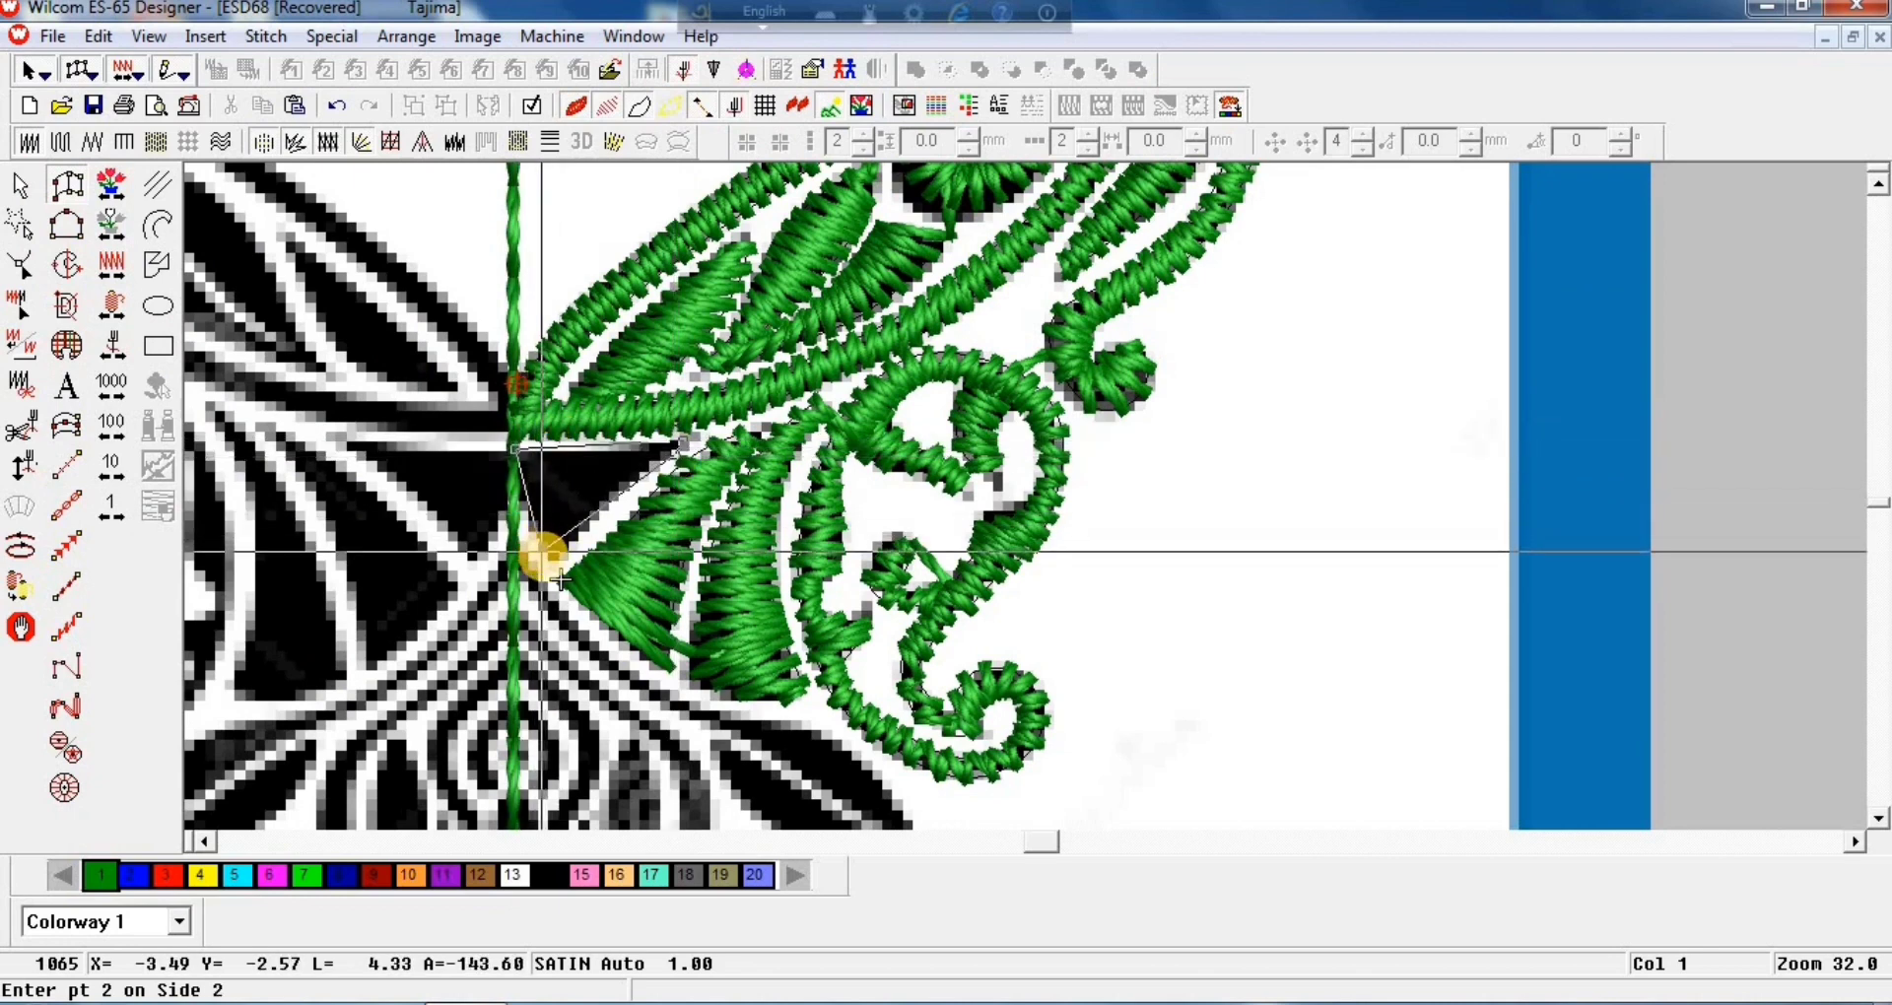
click(543, 554)
key(Return)
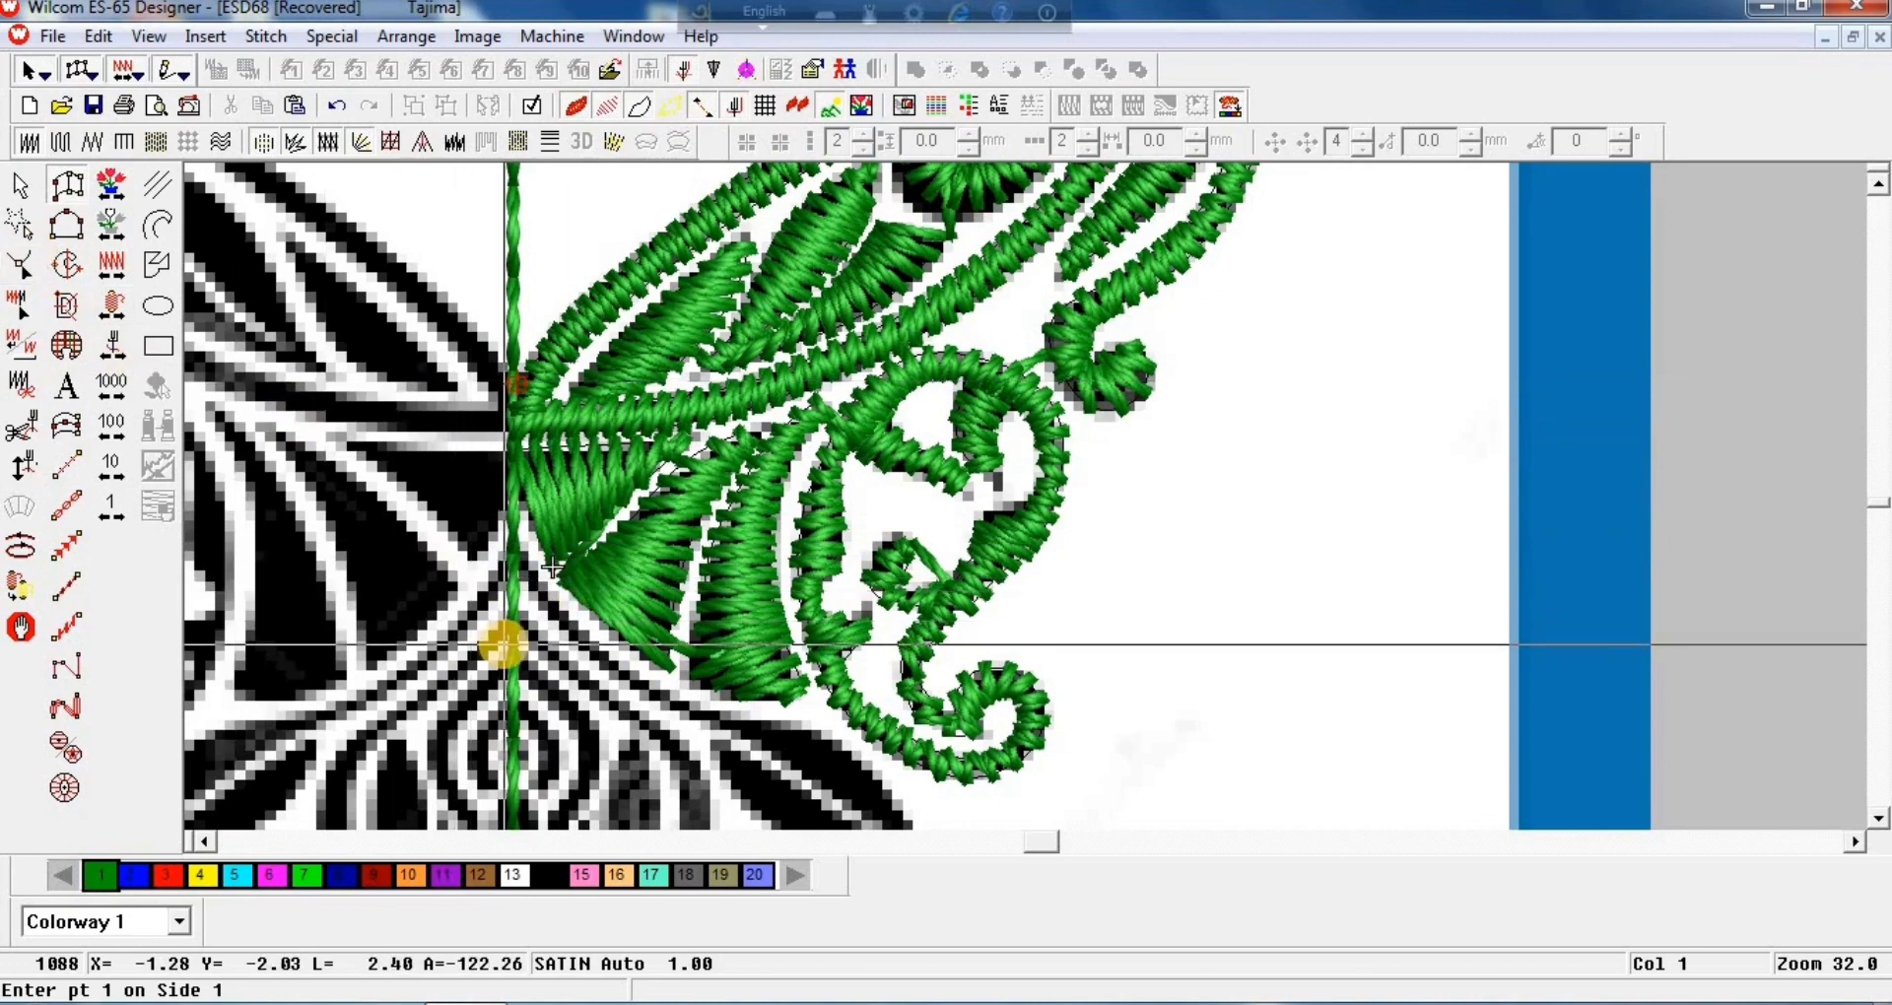
Step: Trace the thin curved line below the panels with a triple run stitch, from the centre guide line to the lower leaf's base
click(71, 505)
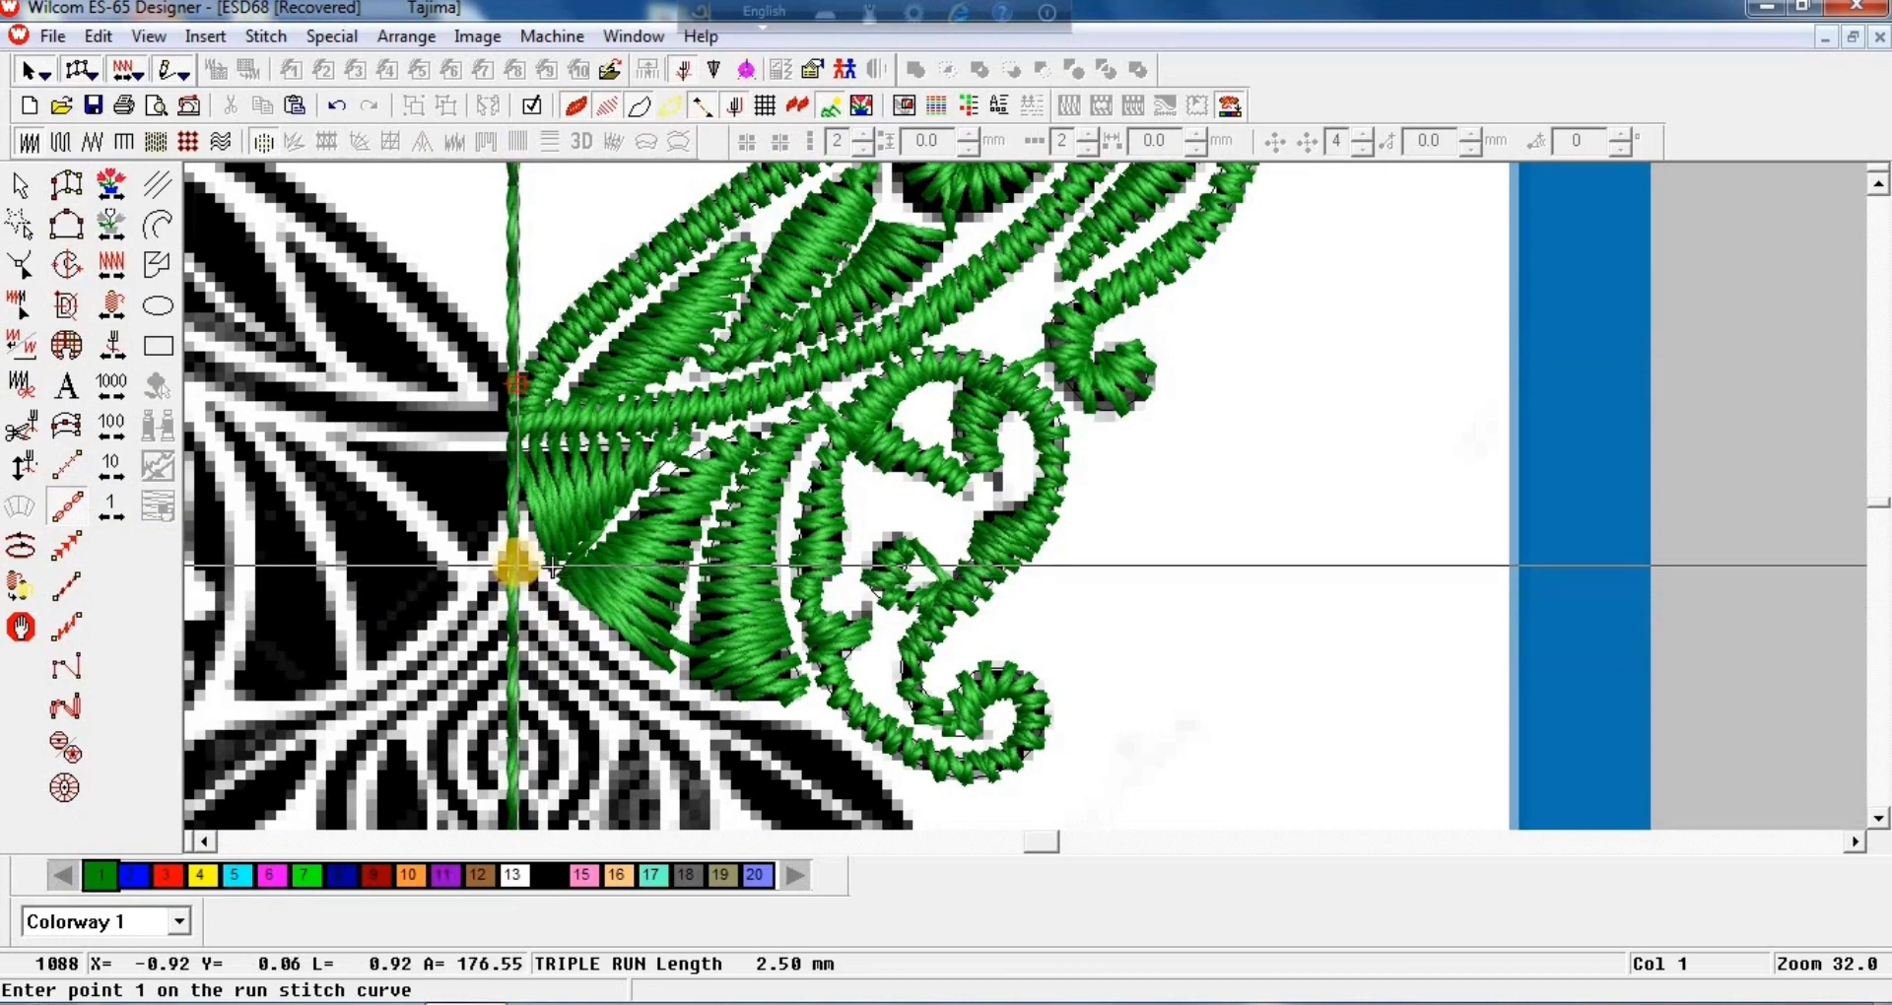
click(514, 557)
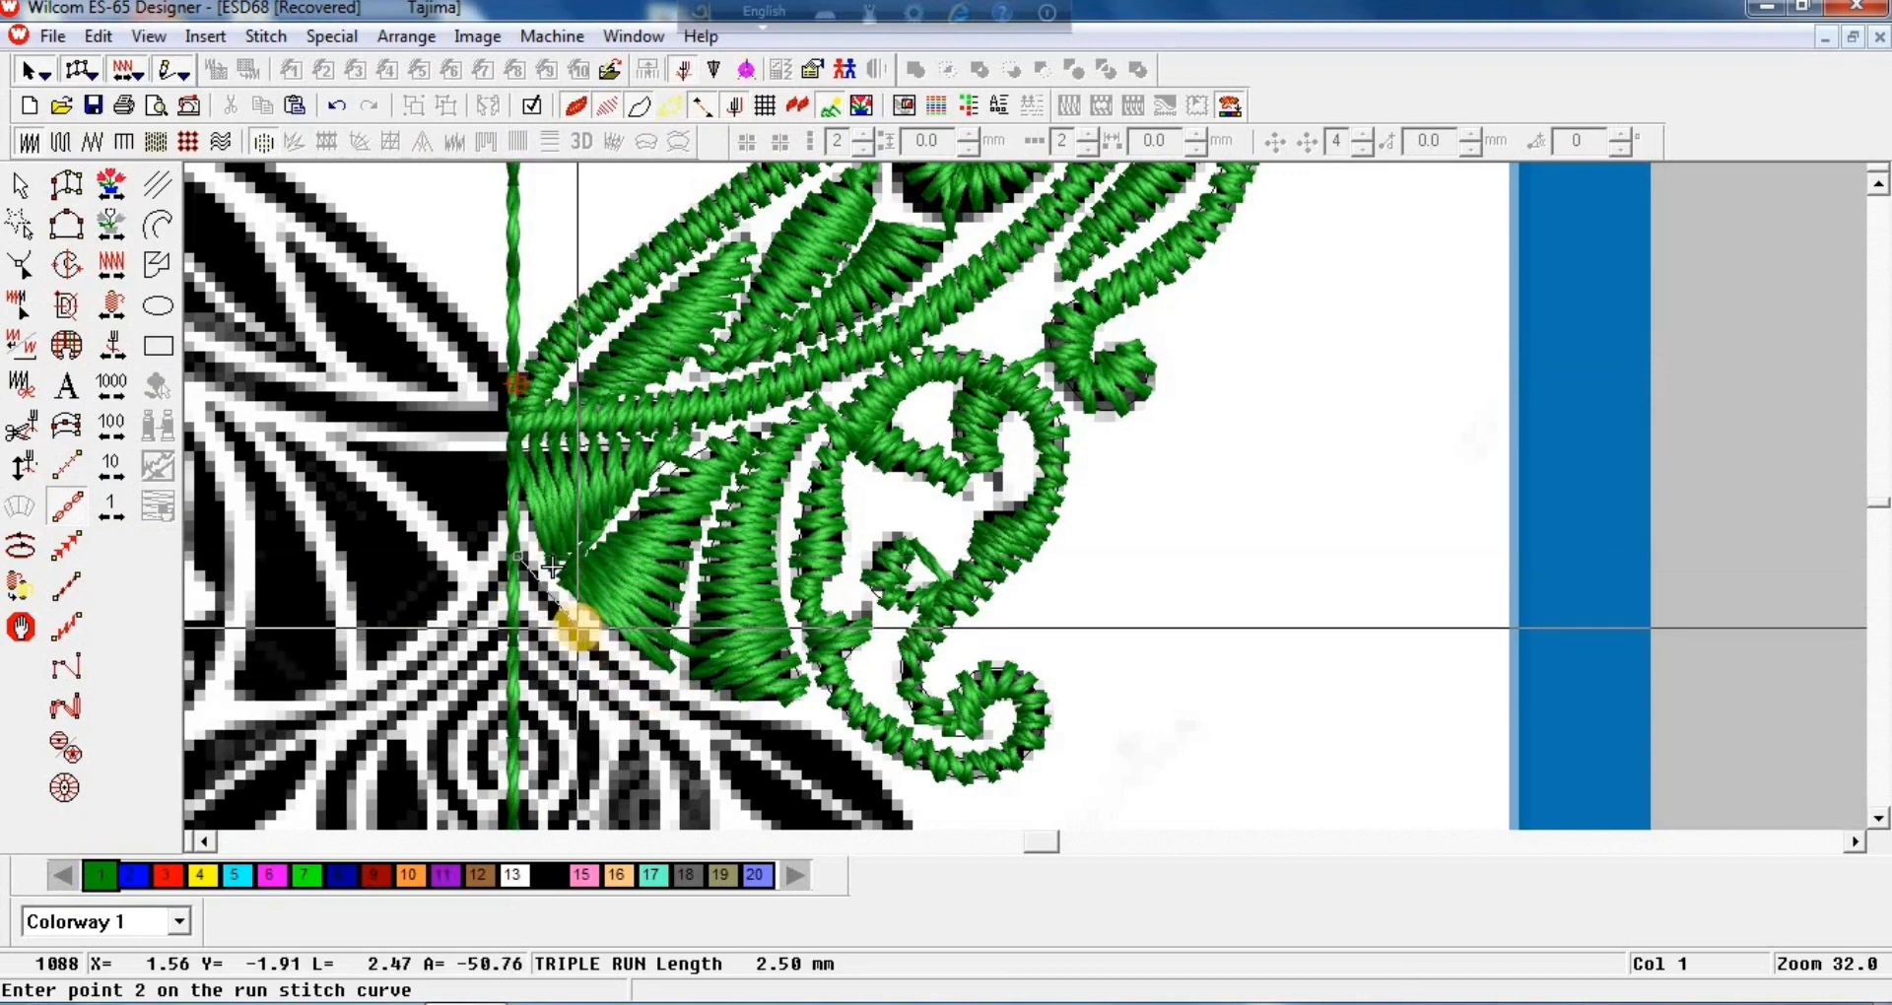
click(577, 628)
click(735, 726)
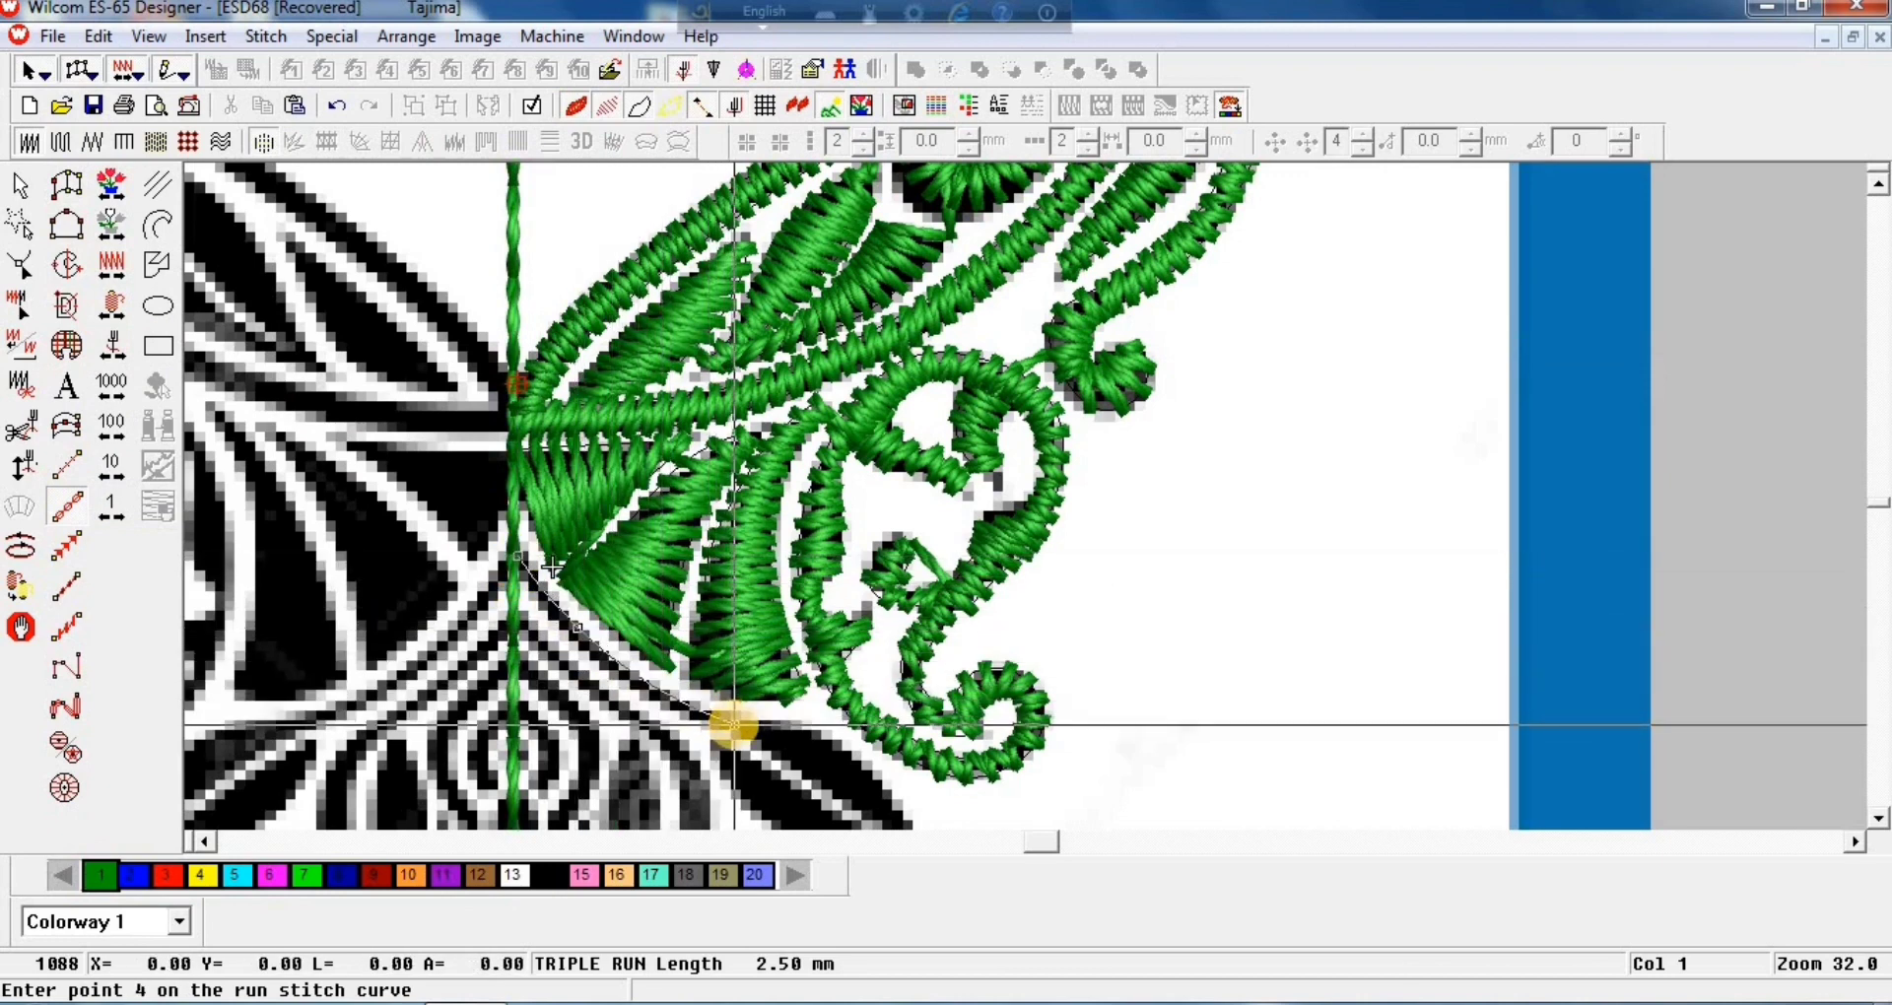
key(Return)
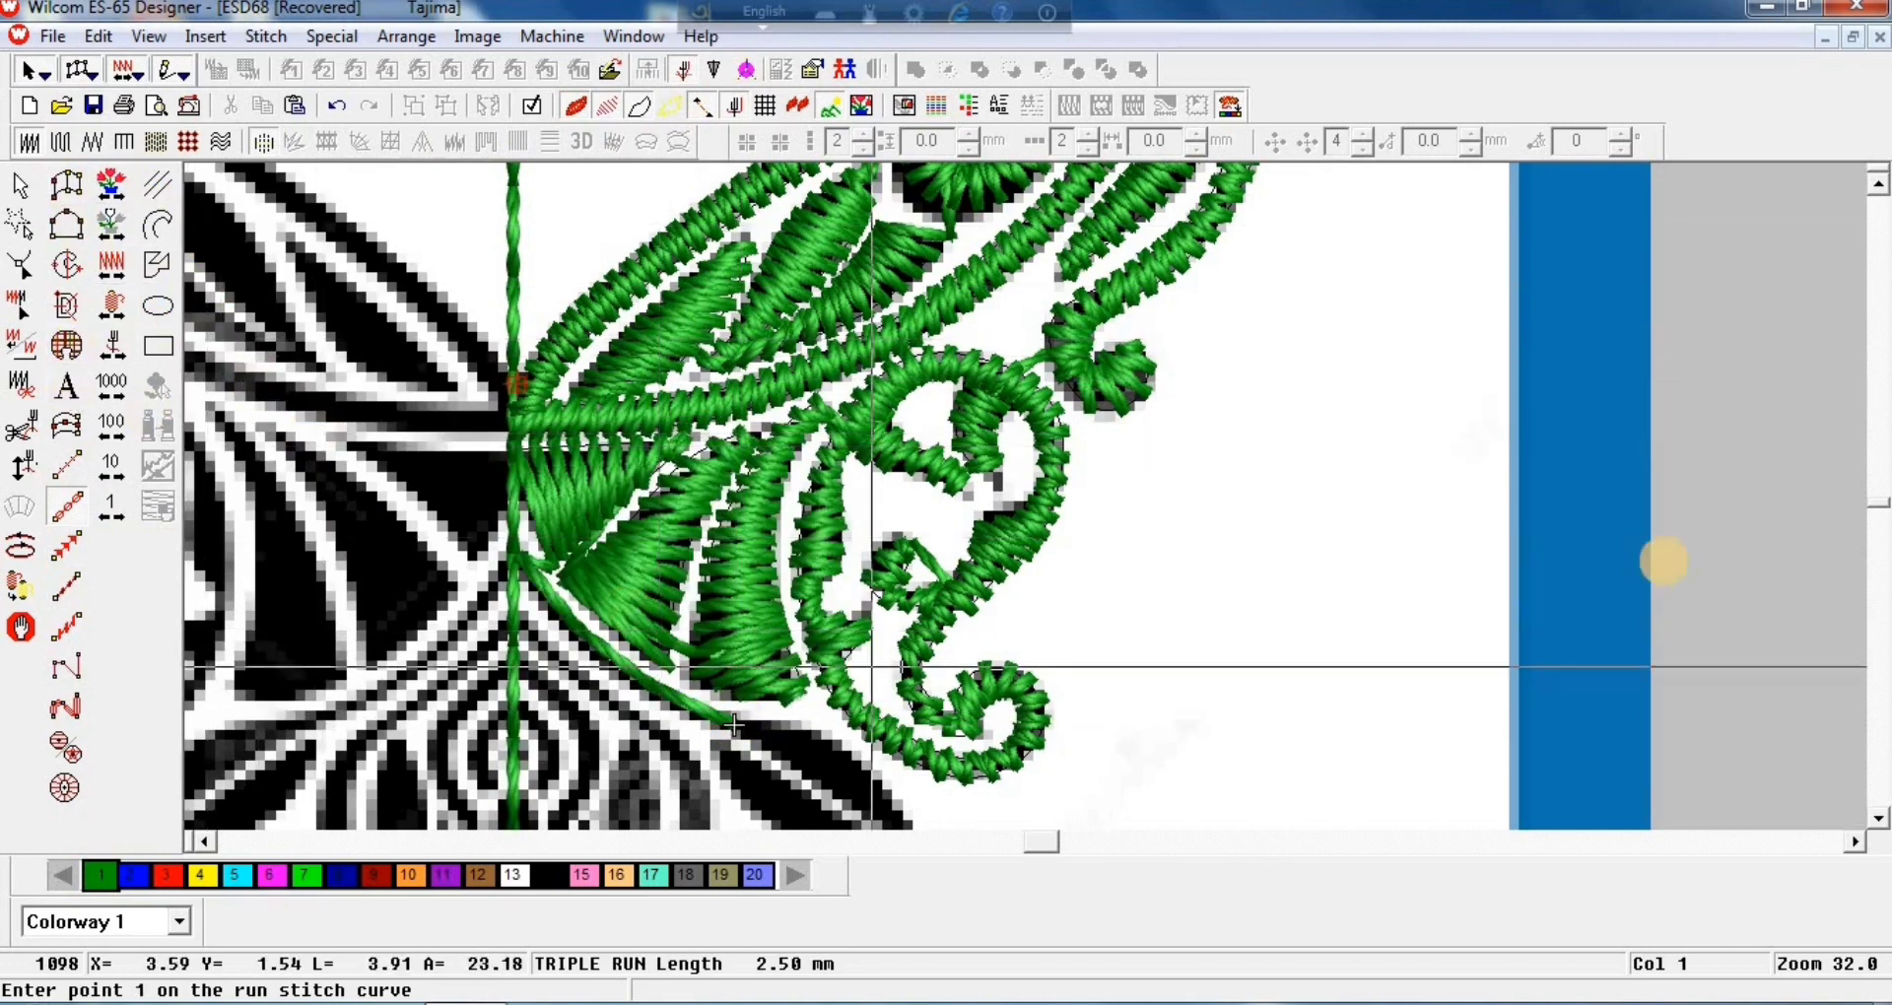
Step: Digitize the pointed leaf at the end of the thin curved line as one satin column, along its upper half to the tip and back along the lower half
click(1873, 802)
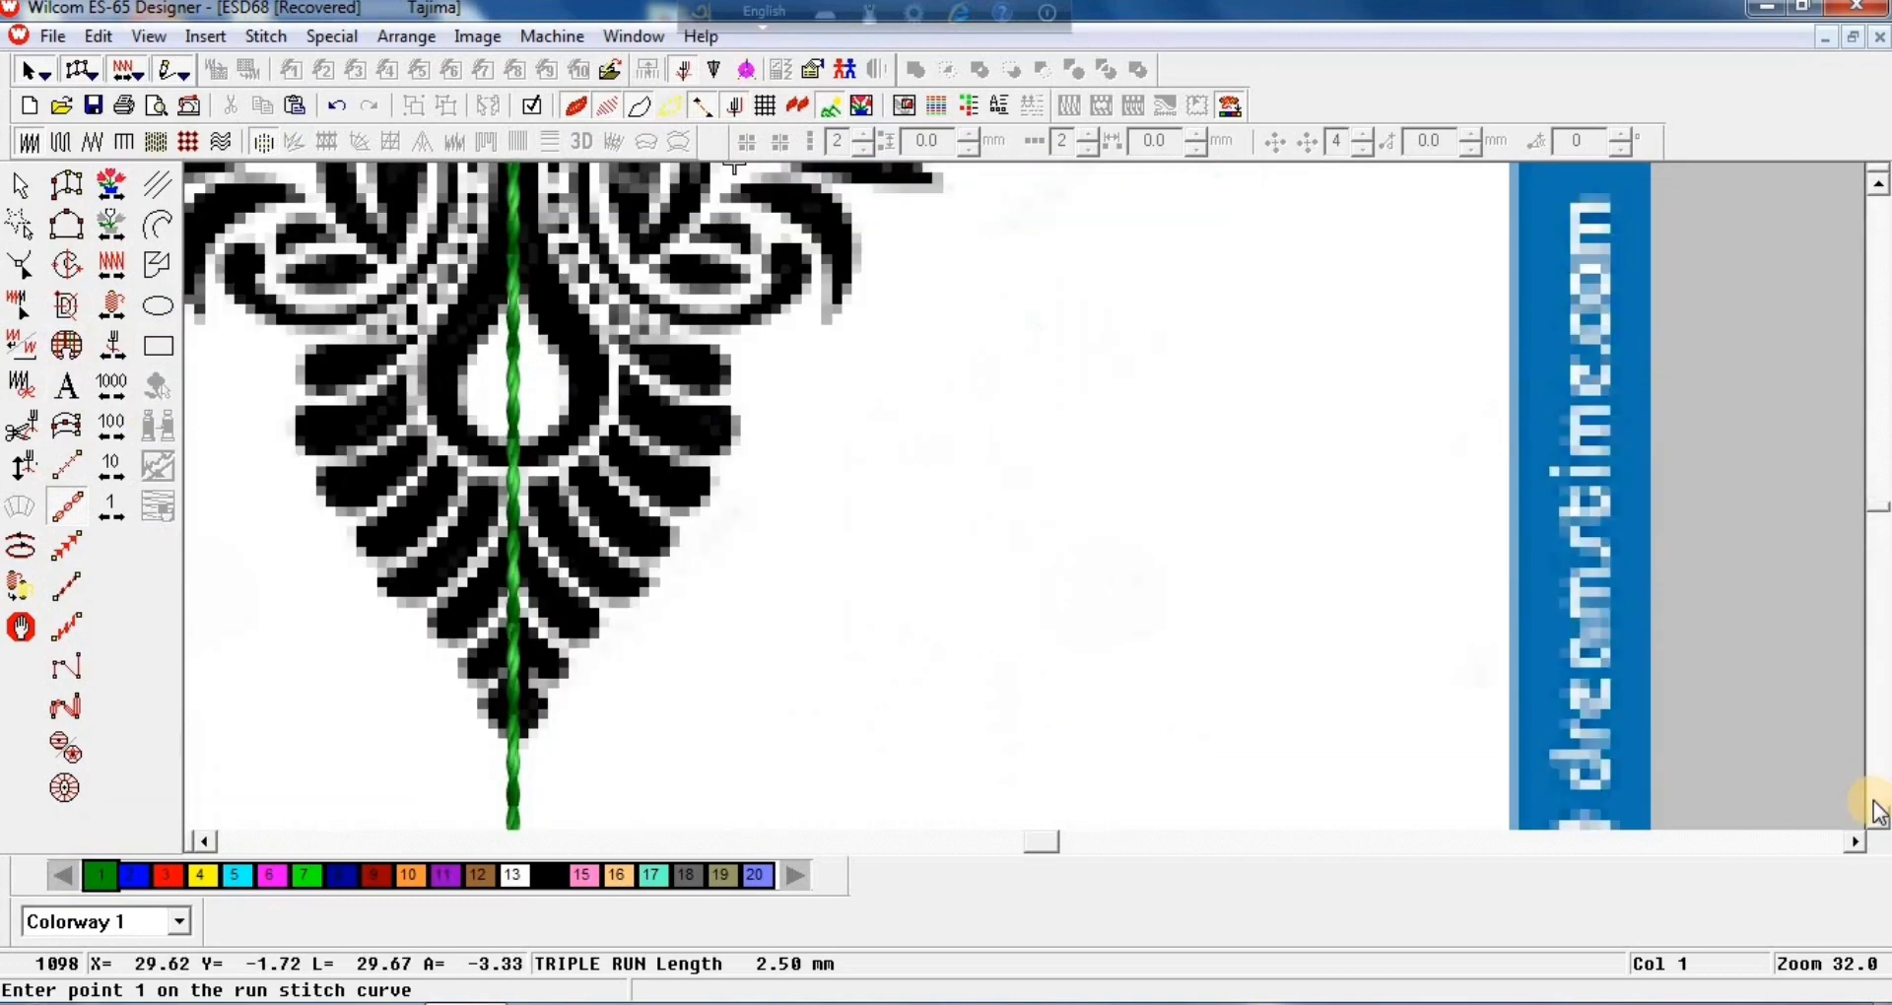
click(1877, 184)
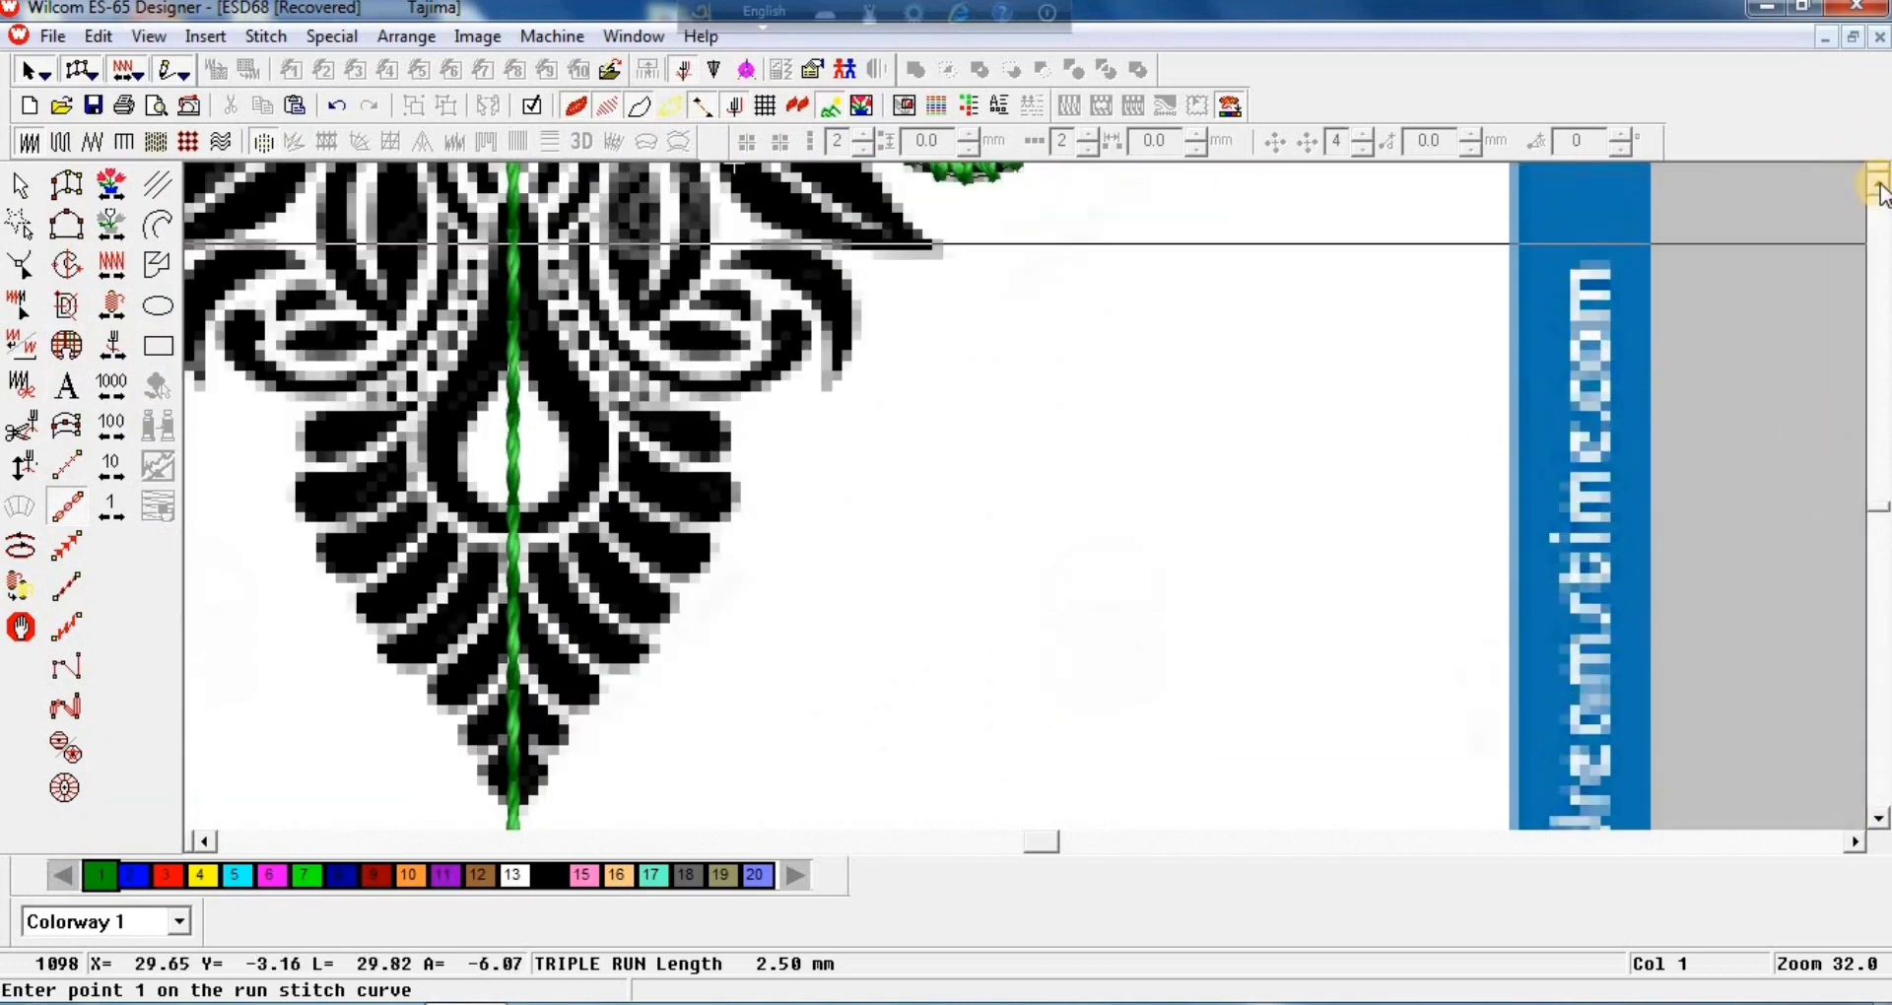
click(1877, 185)
click(1877, 184)
click(1877, 184)
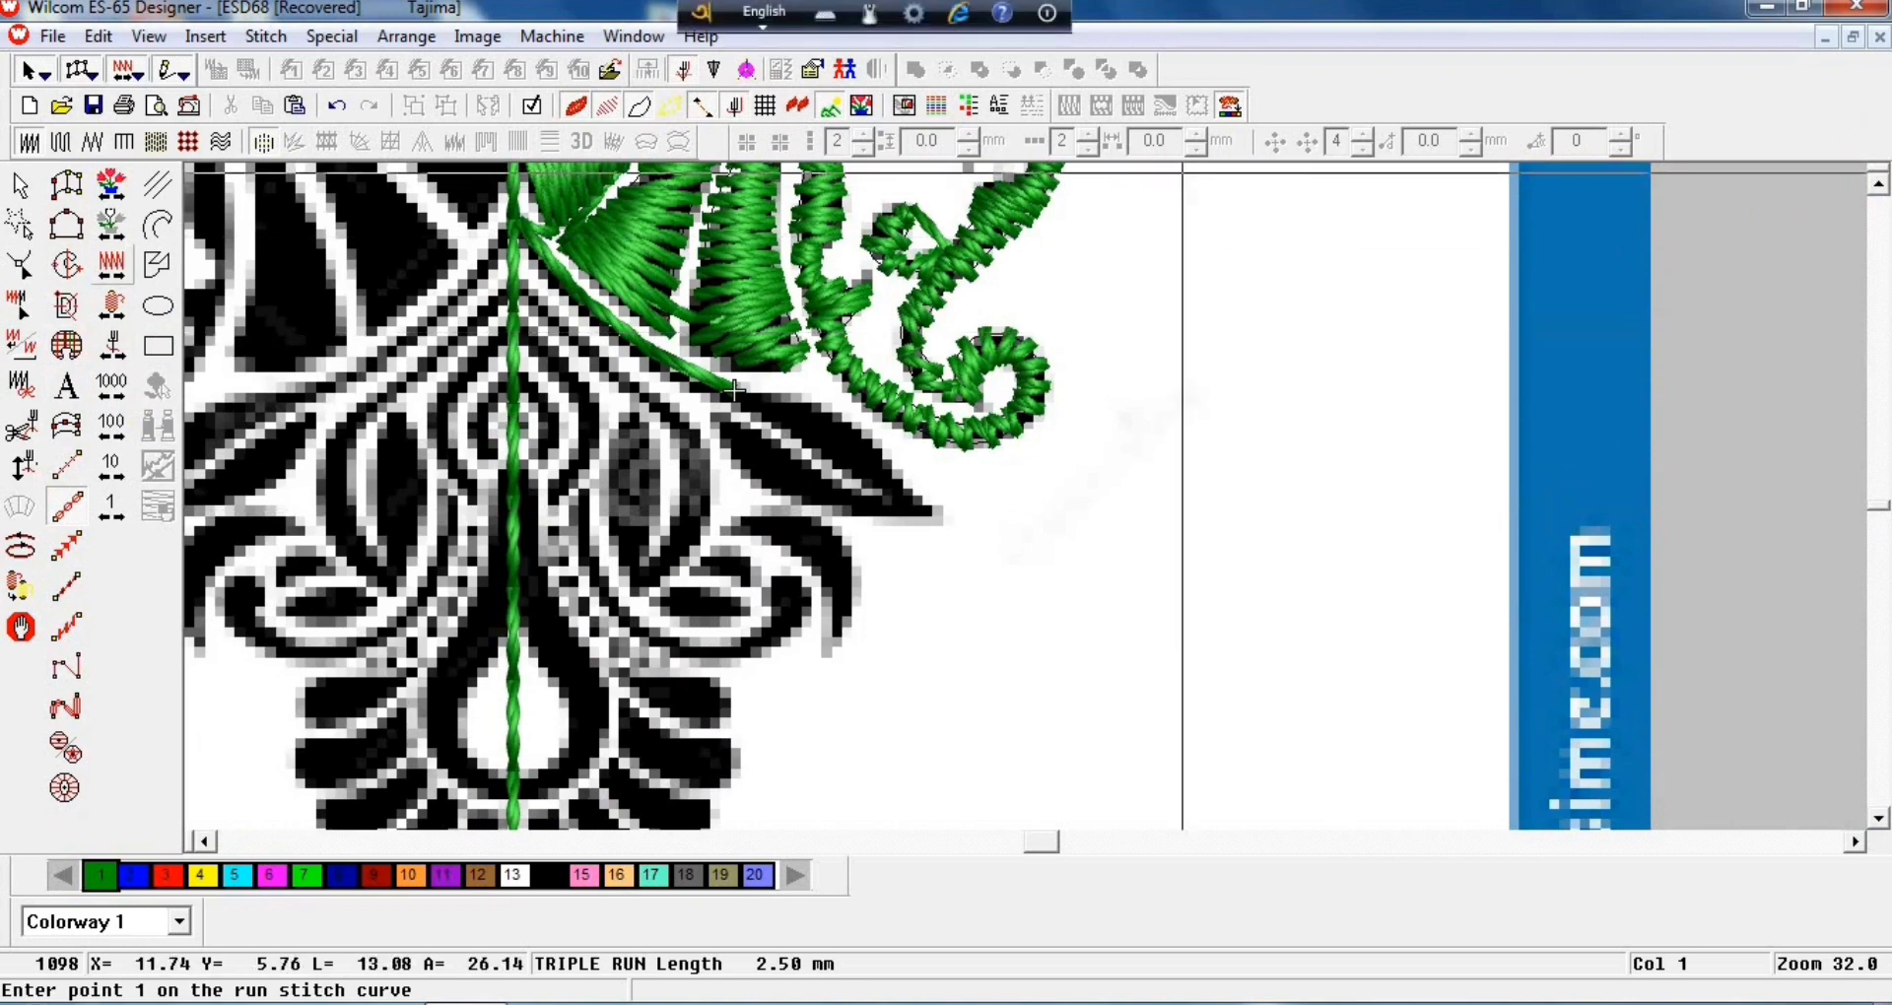
click(64, 188)
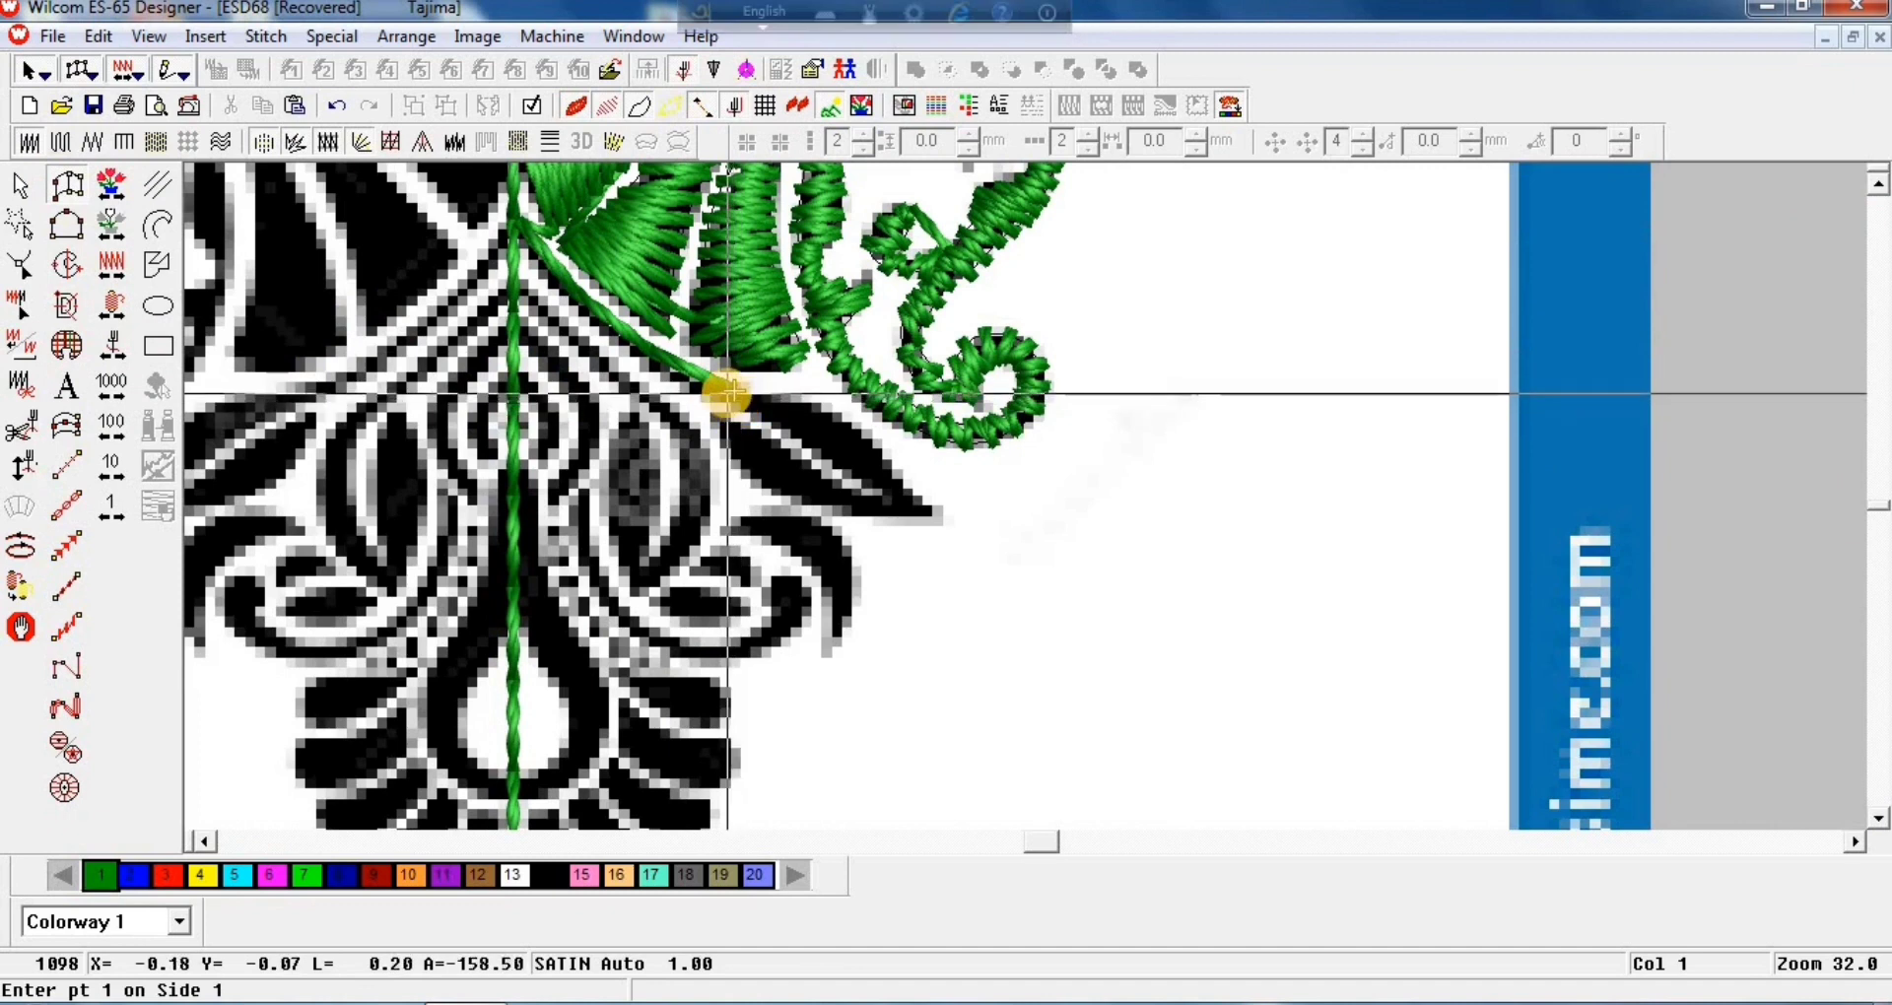
click(764, 425)
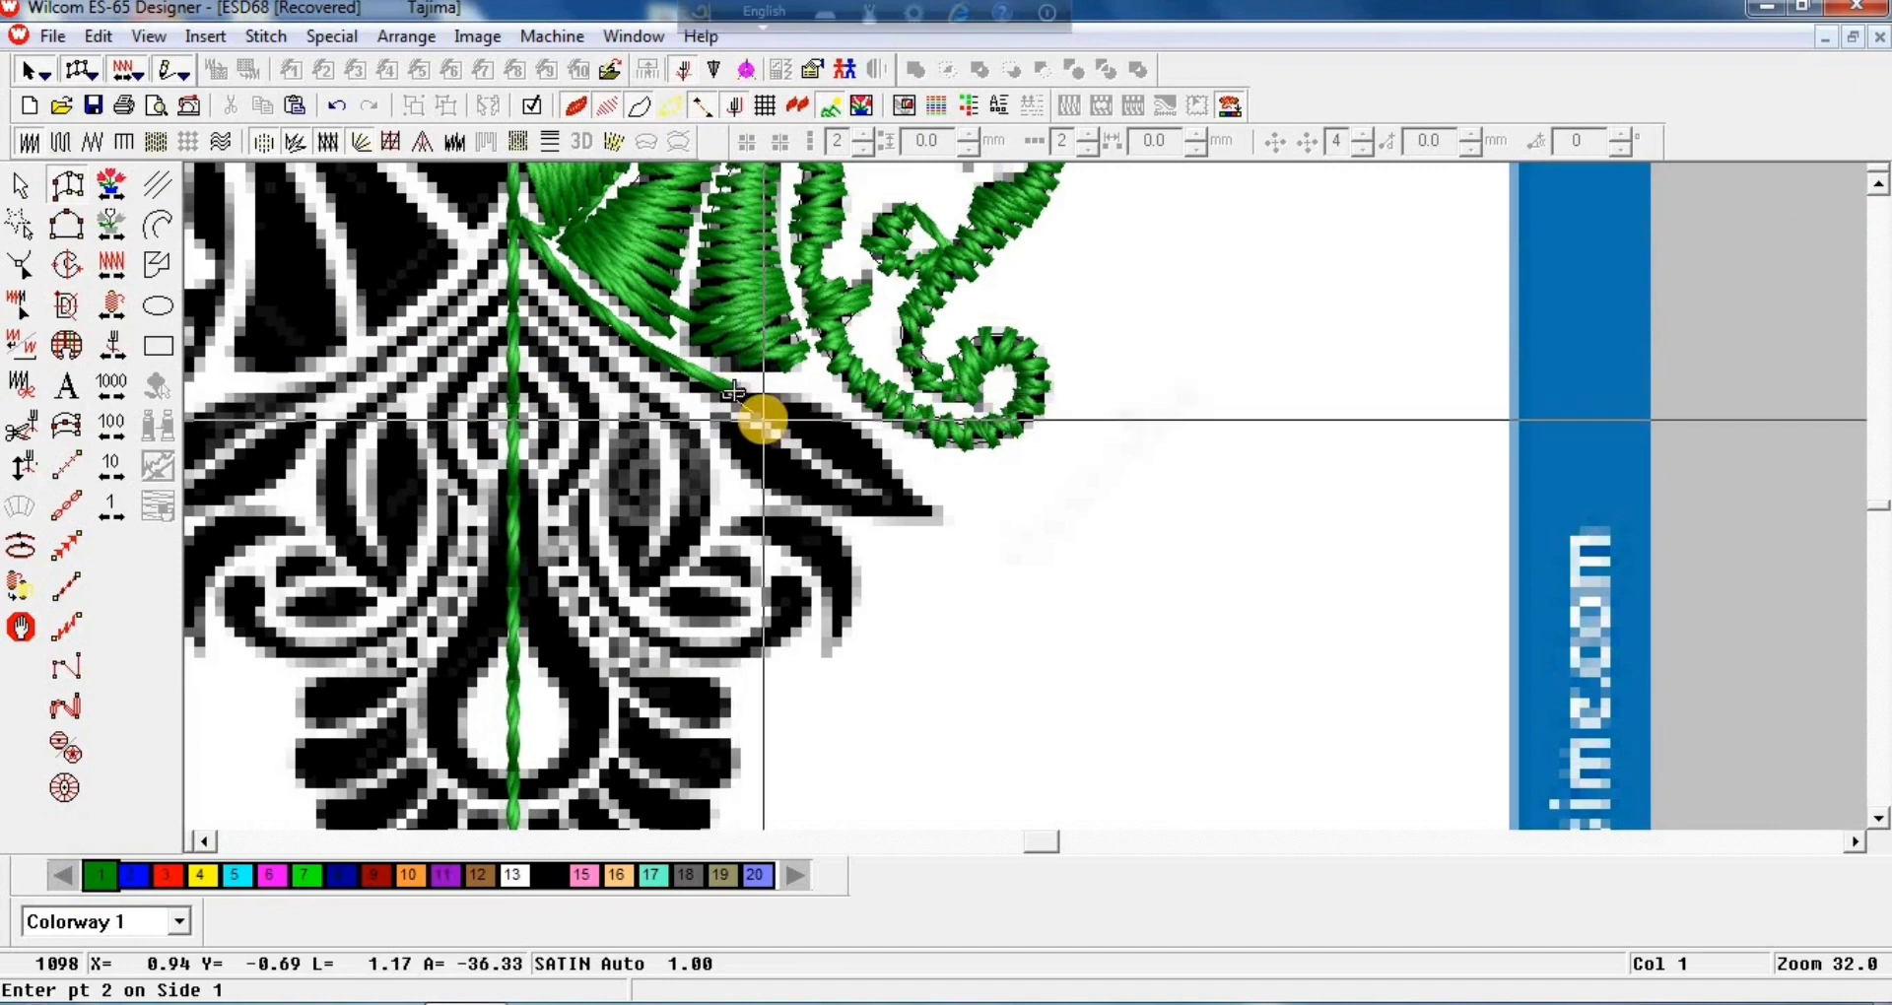
click(784, 403)
click(818, 453)
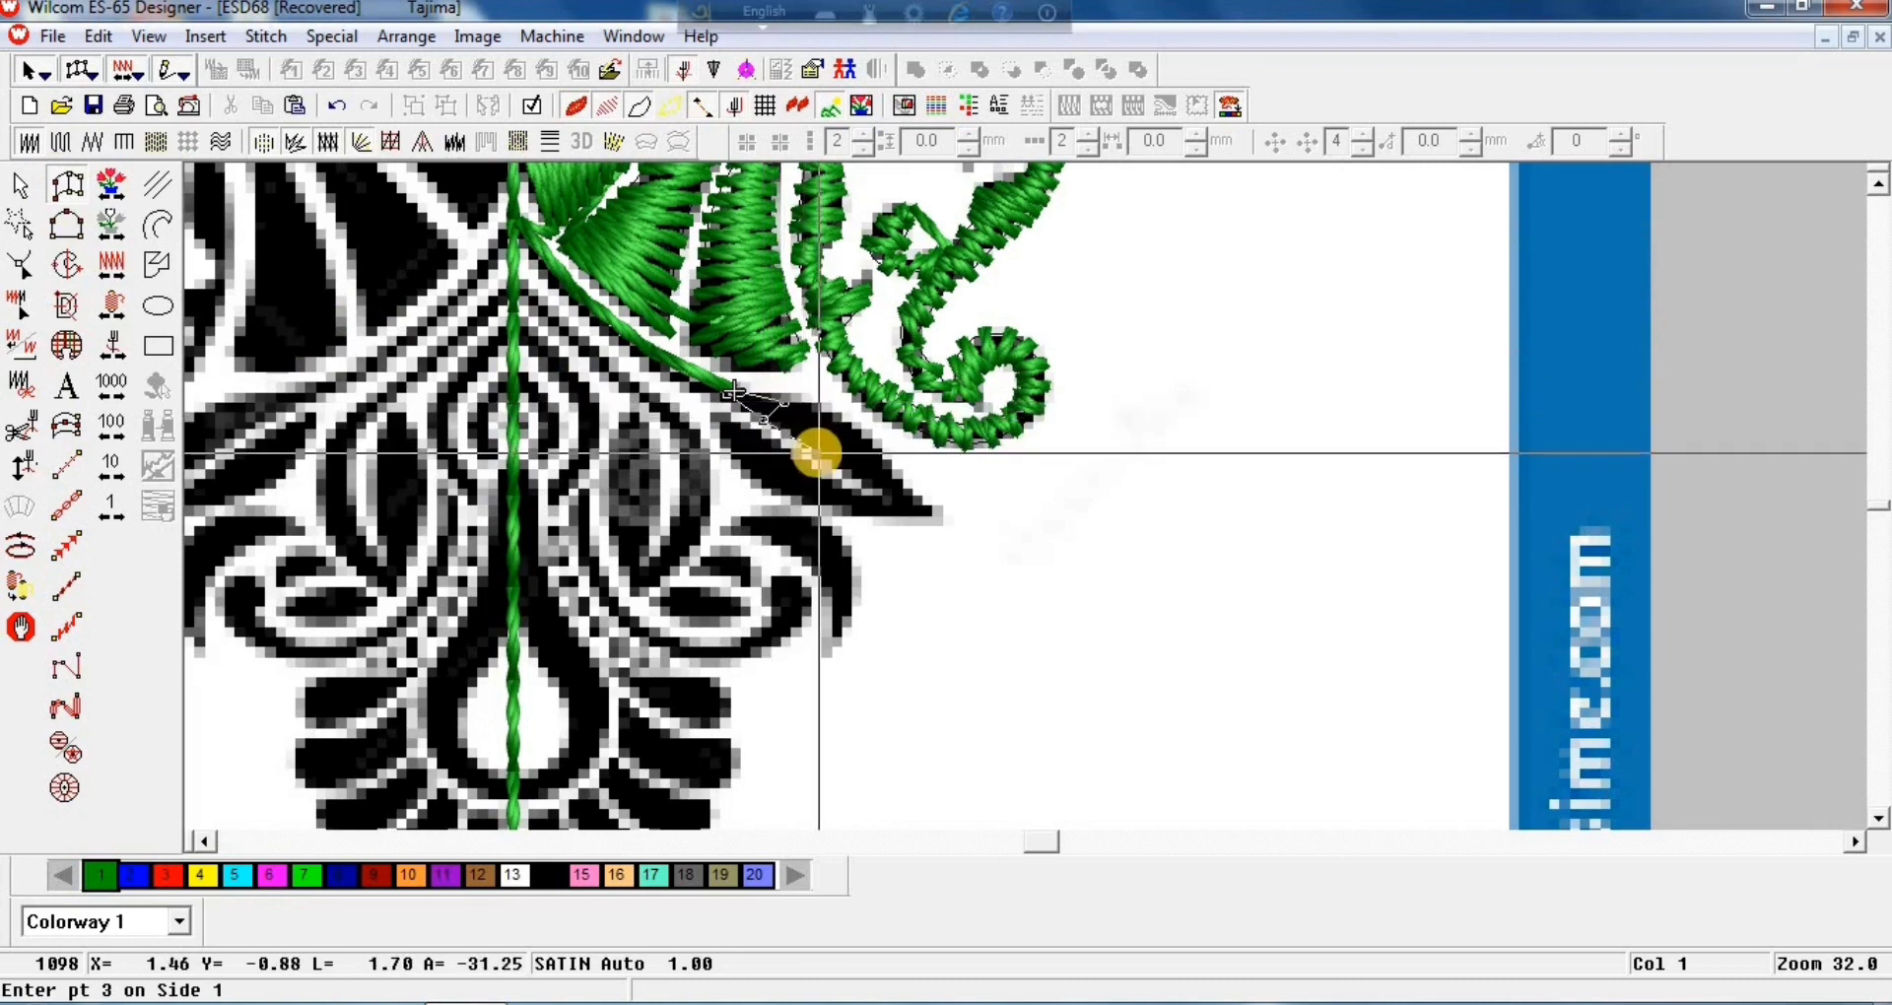
click(865, 431)
click(870, 469)
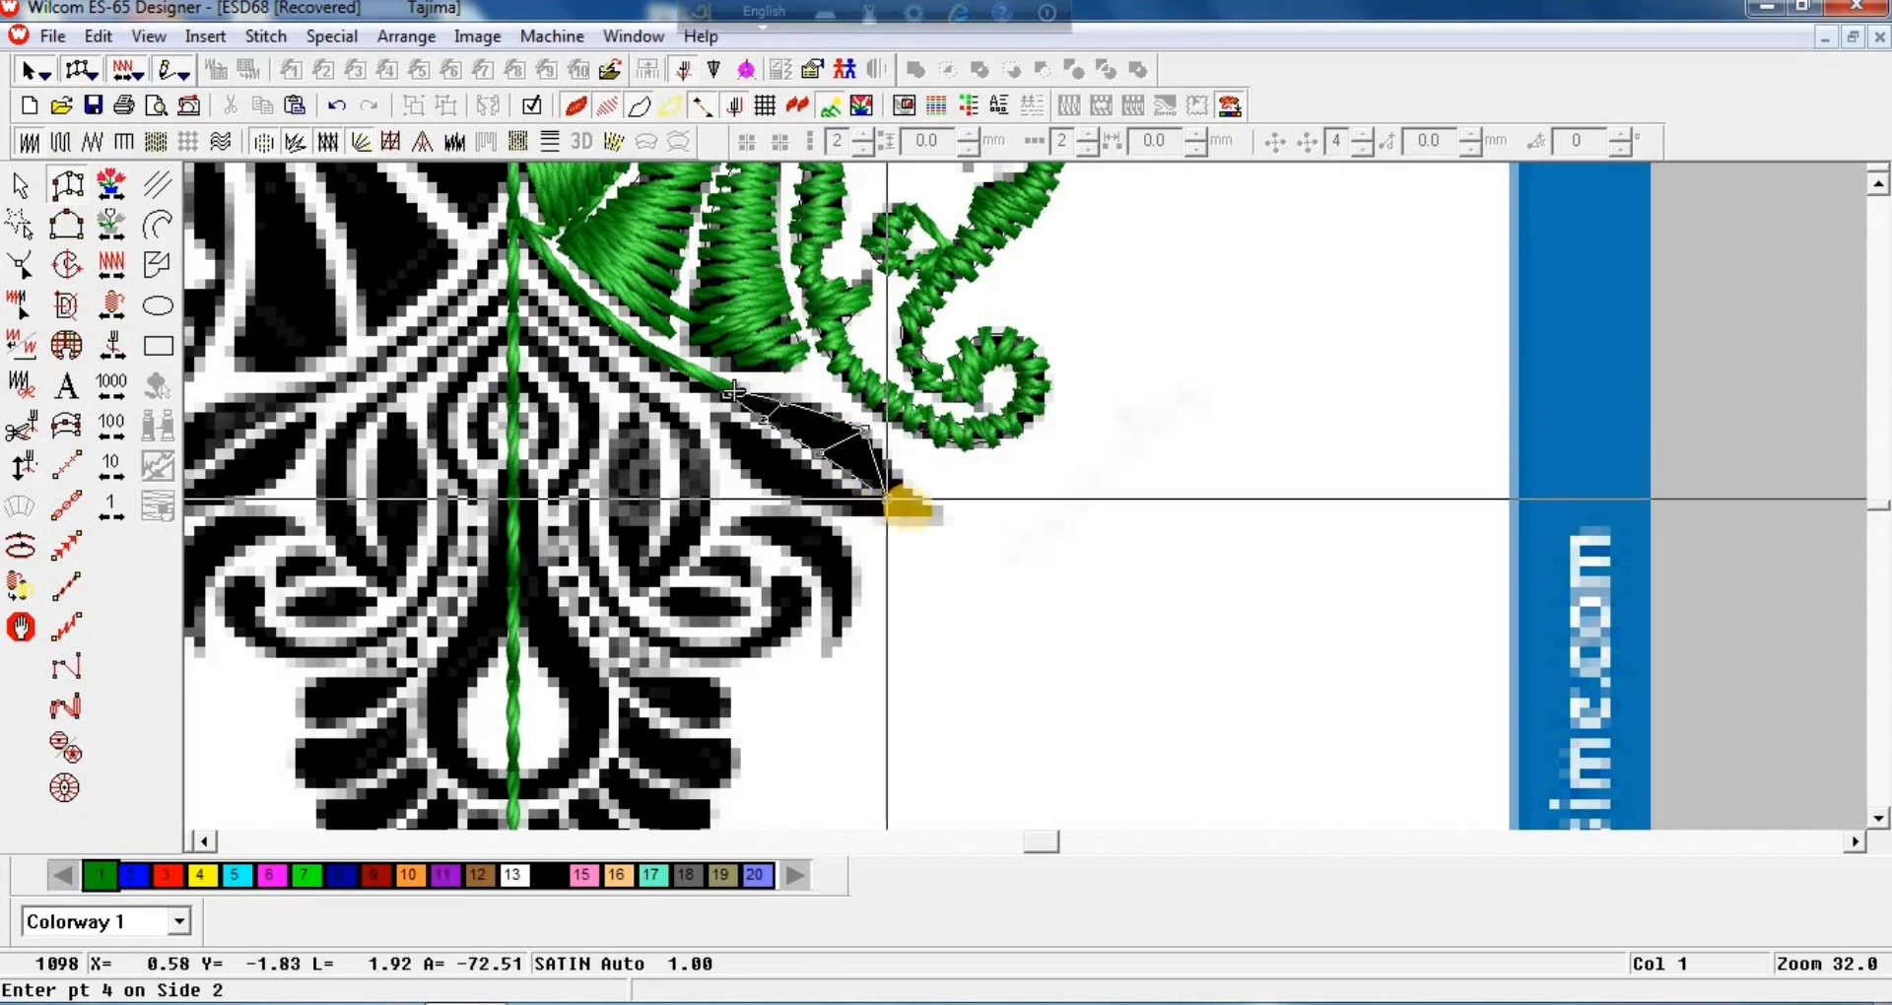
click(932, 512)
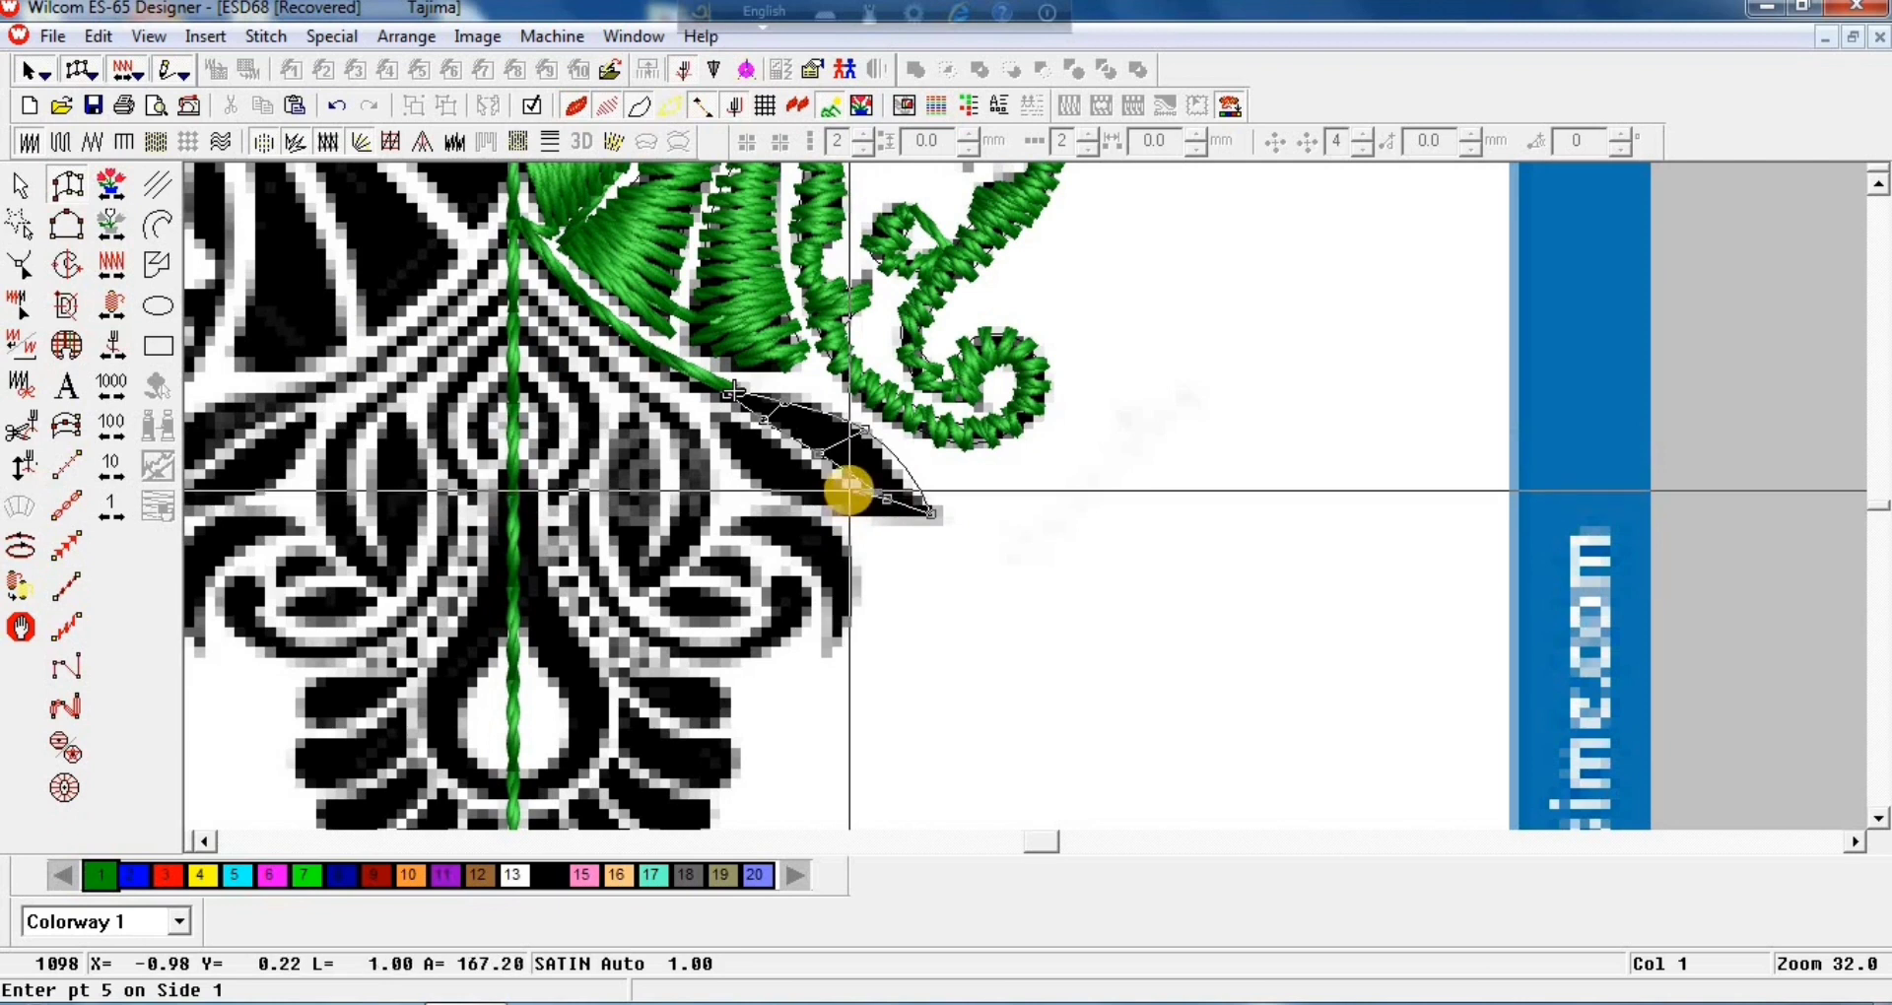
click(850, 491)
click(846, 511)
click(808, 463)
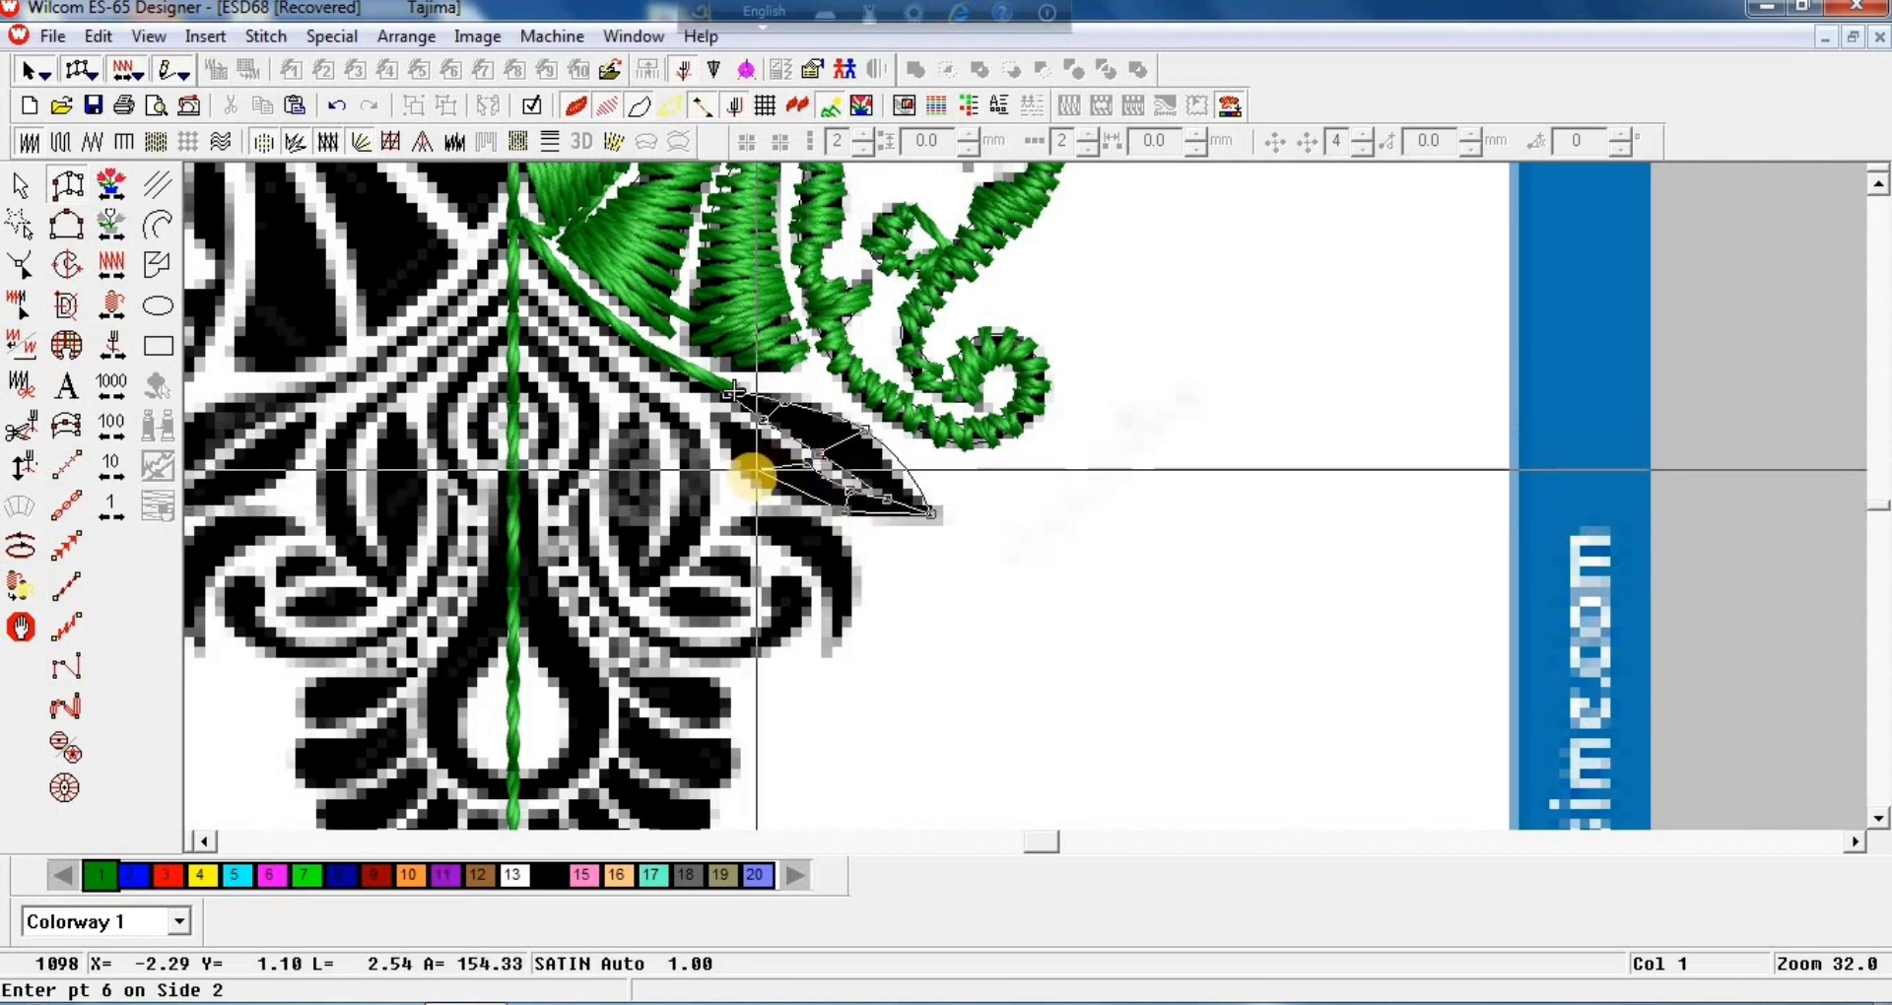
click(760, 478)
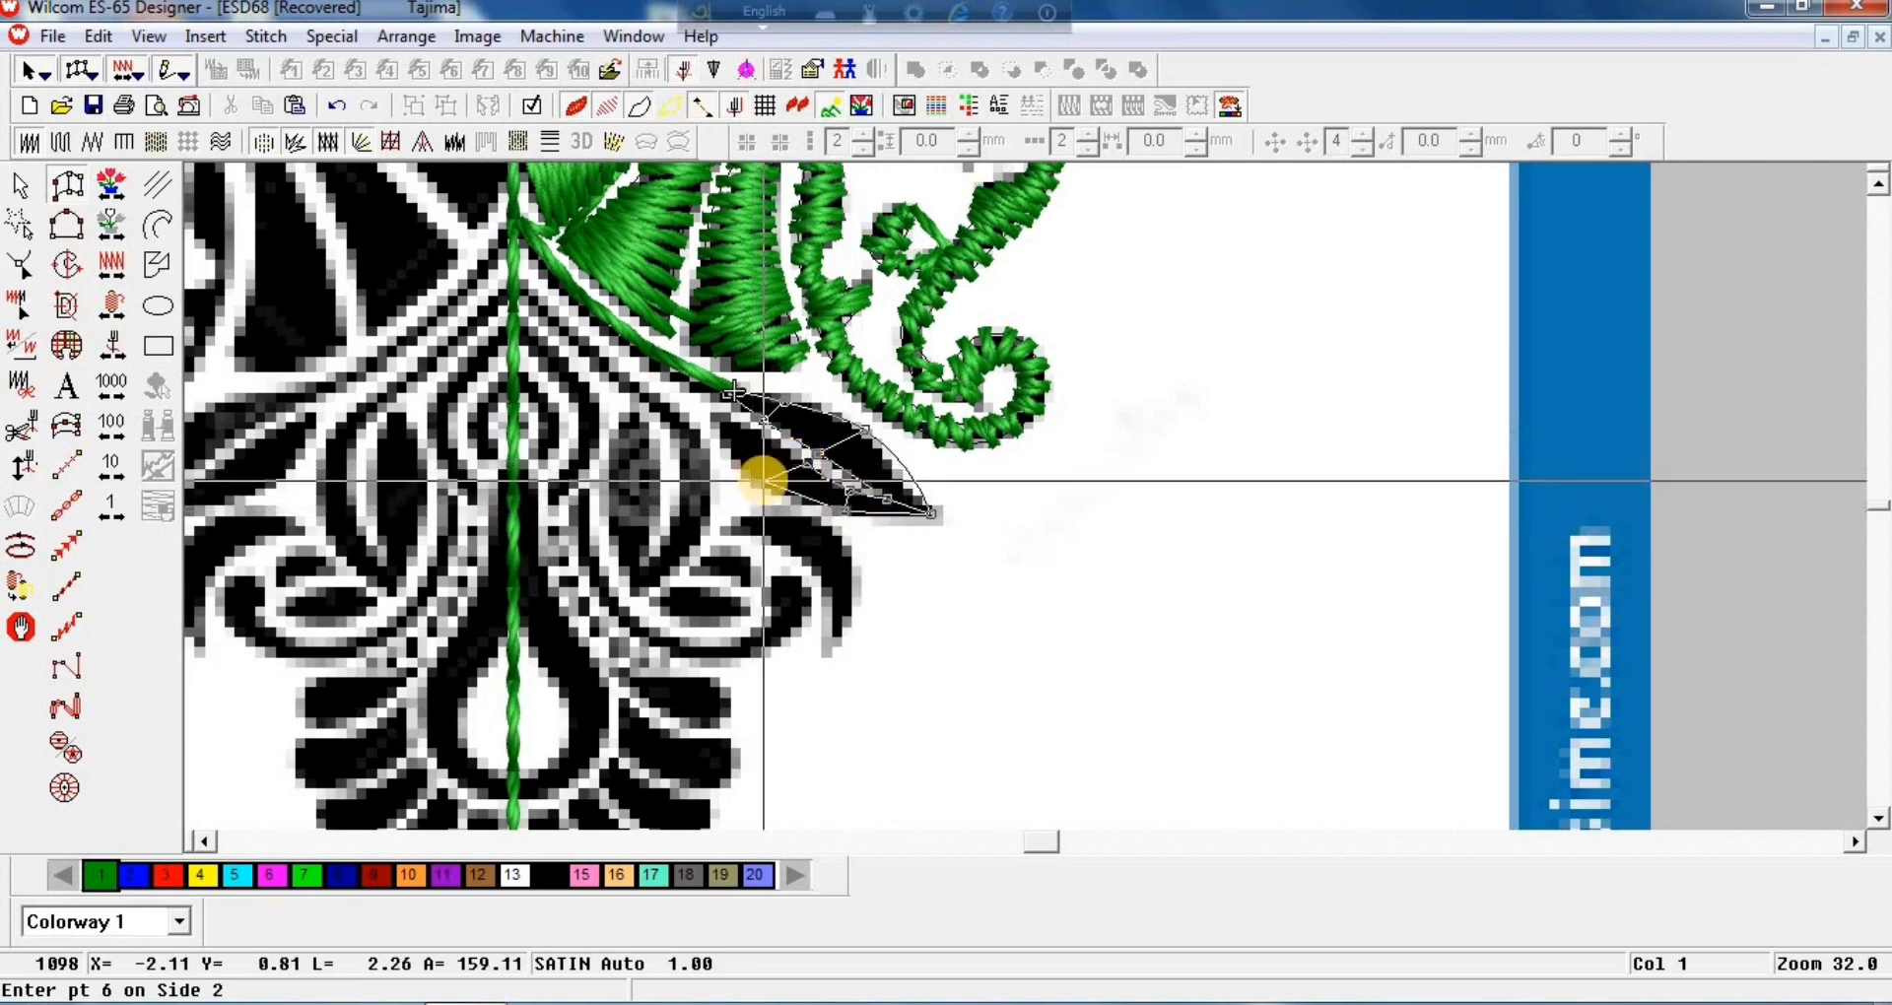
click(719, 423)
key(Return)
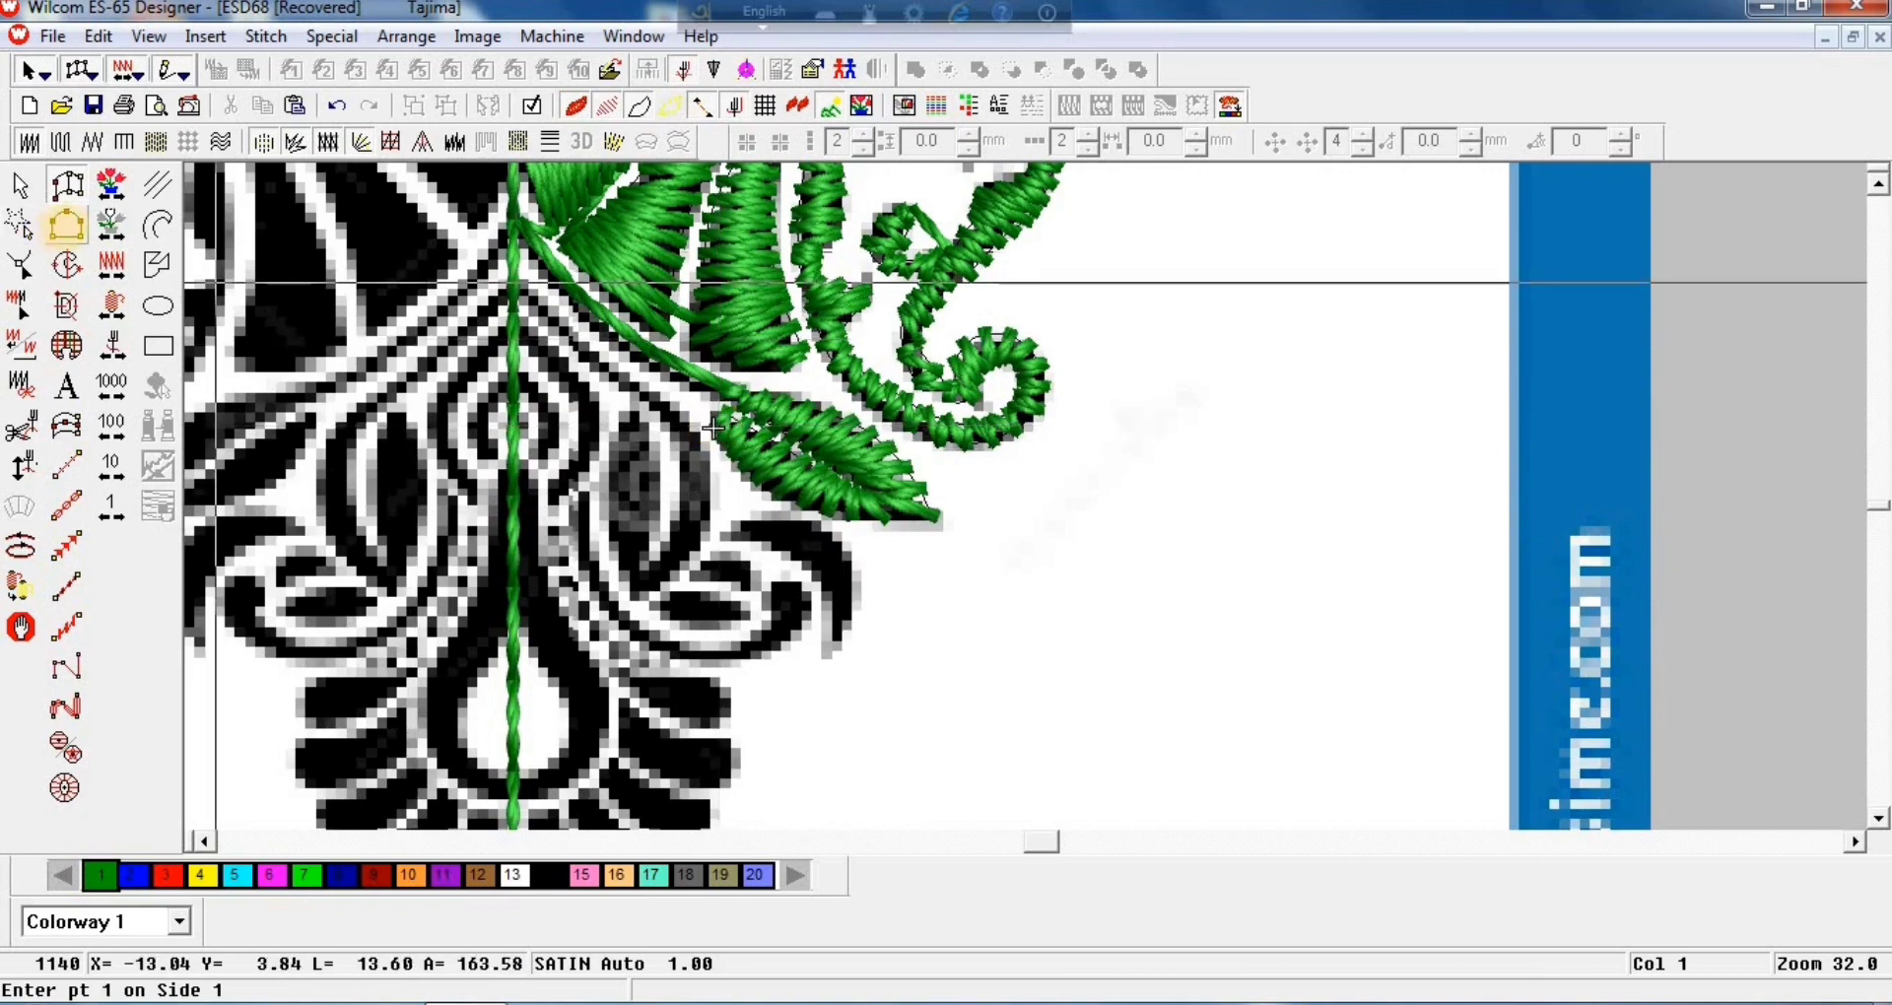
Step: Add a connecting run stitch from the leaf's base through the neighbouring U-shaped leaf, down to its lower tip and up its inner arm
click(66, 458)
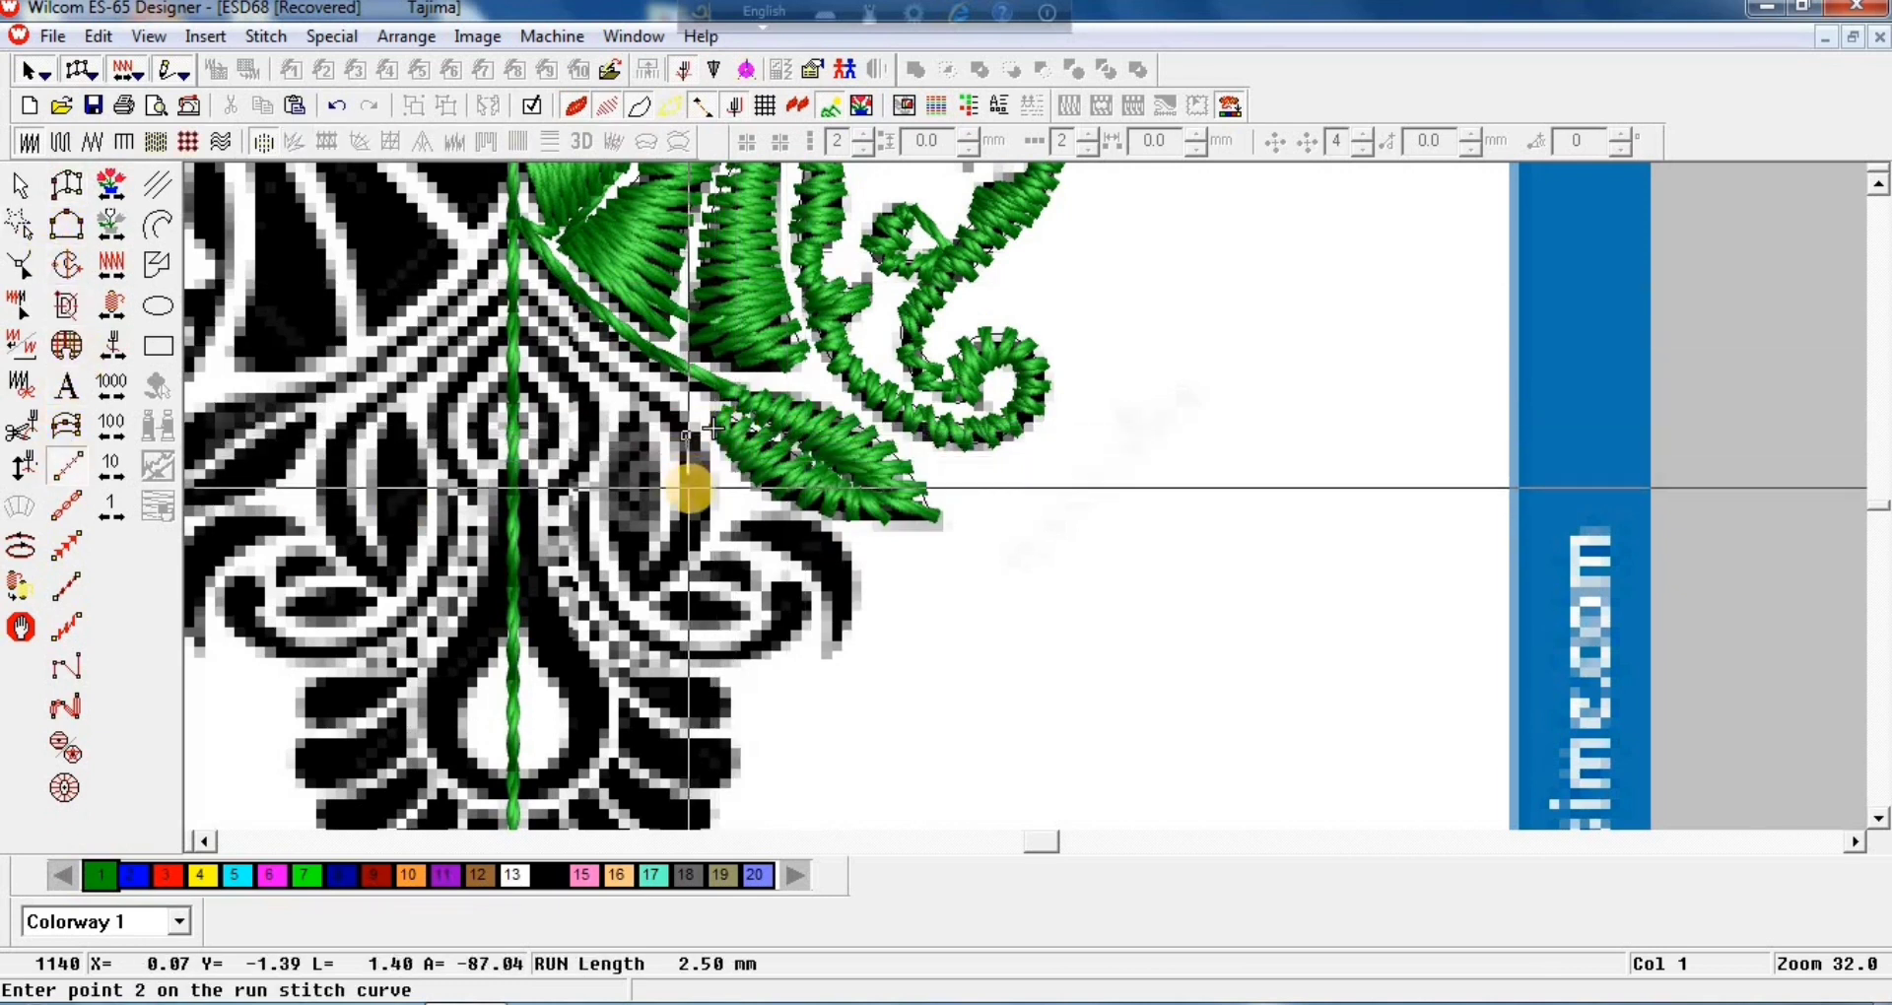
click(696, 493)
click(642, 575)
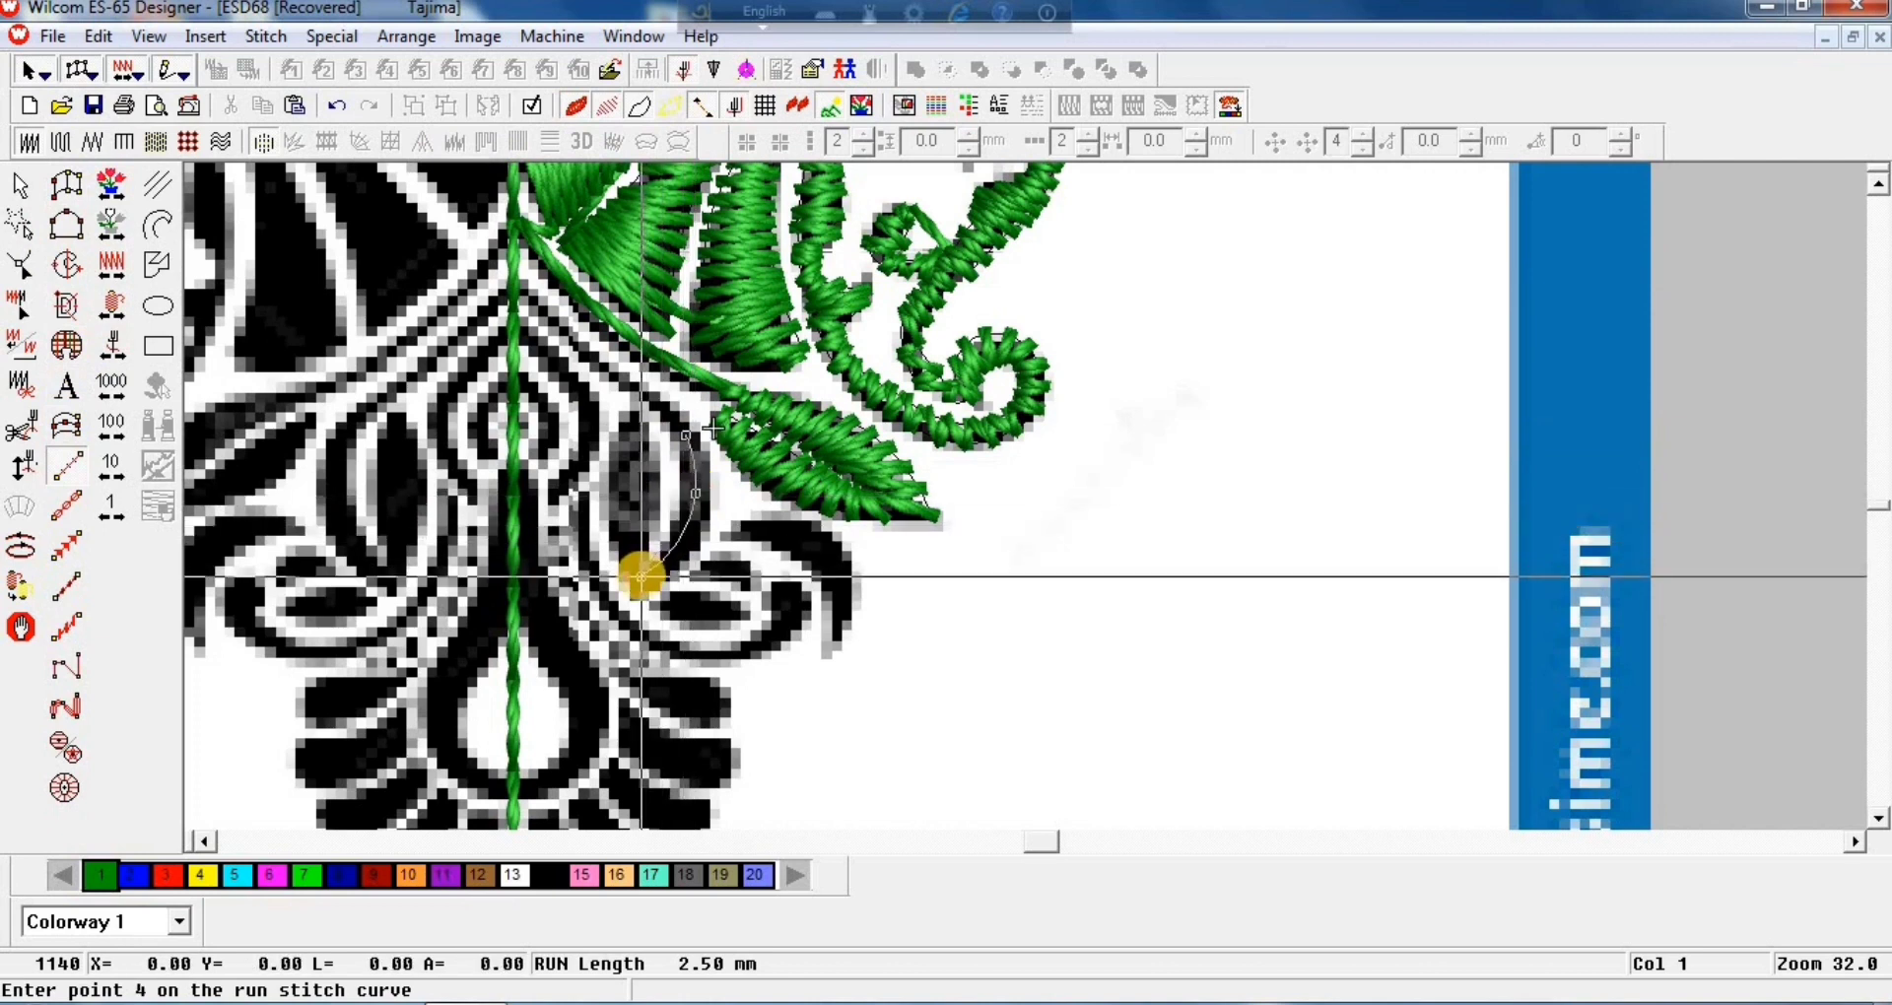
click(639, 524)
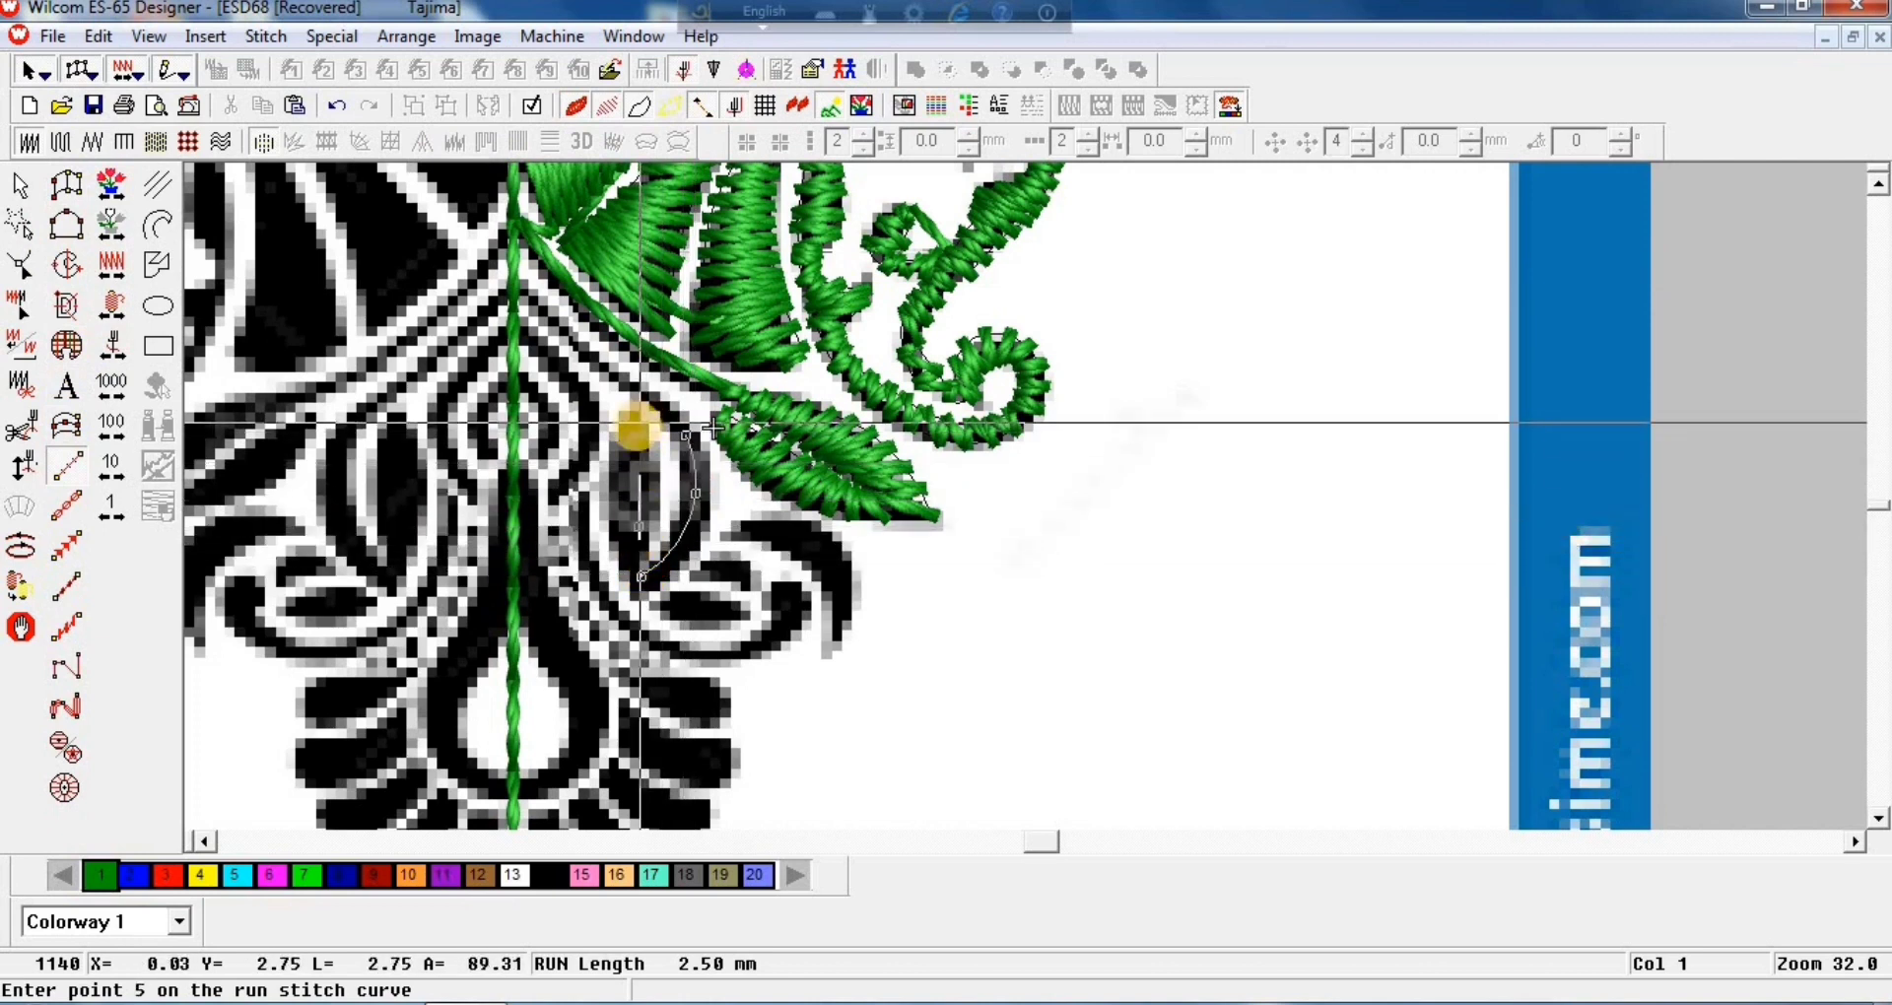
click(635, 437)
key(Return)
Step: Digitize the U-shaped leaf as a satin column from the top of its inner arm, around the lower tip, to the top of the outer arm
click(87, 187)
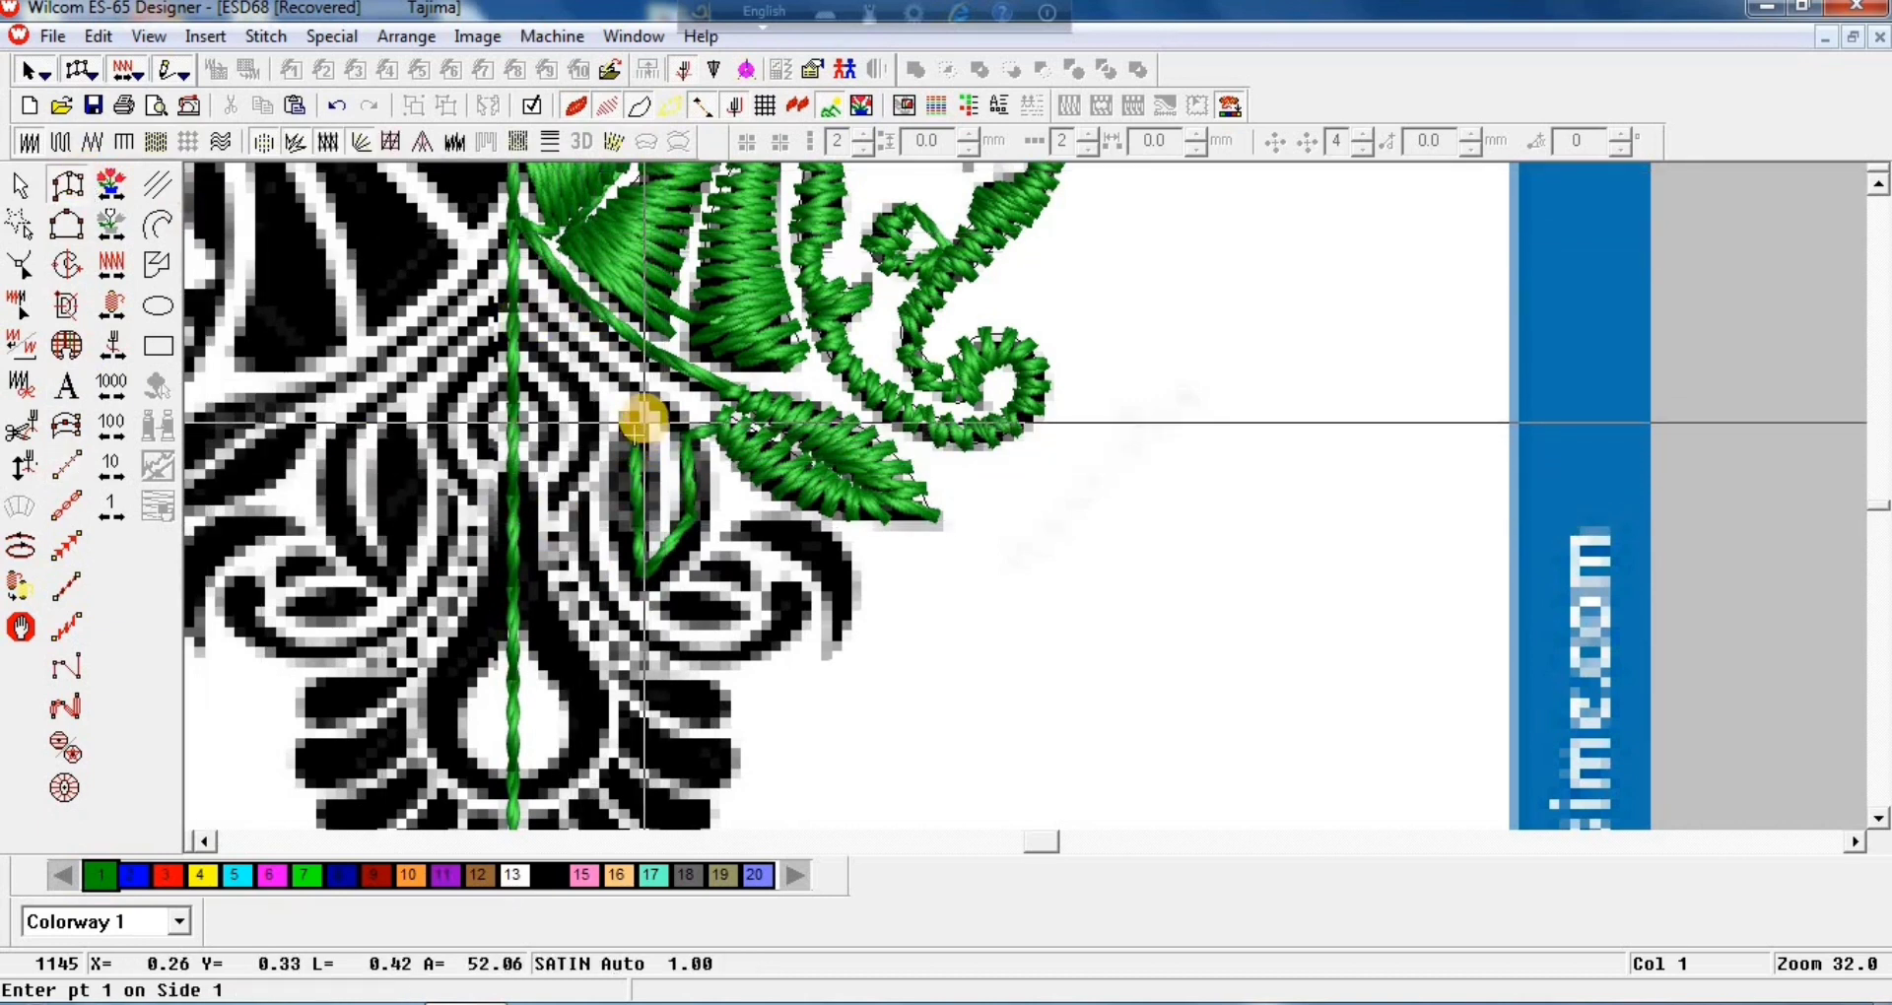
click(636, 414)
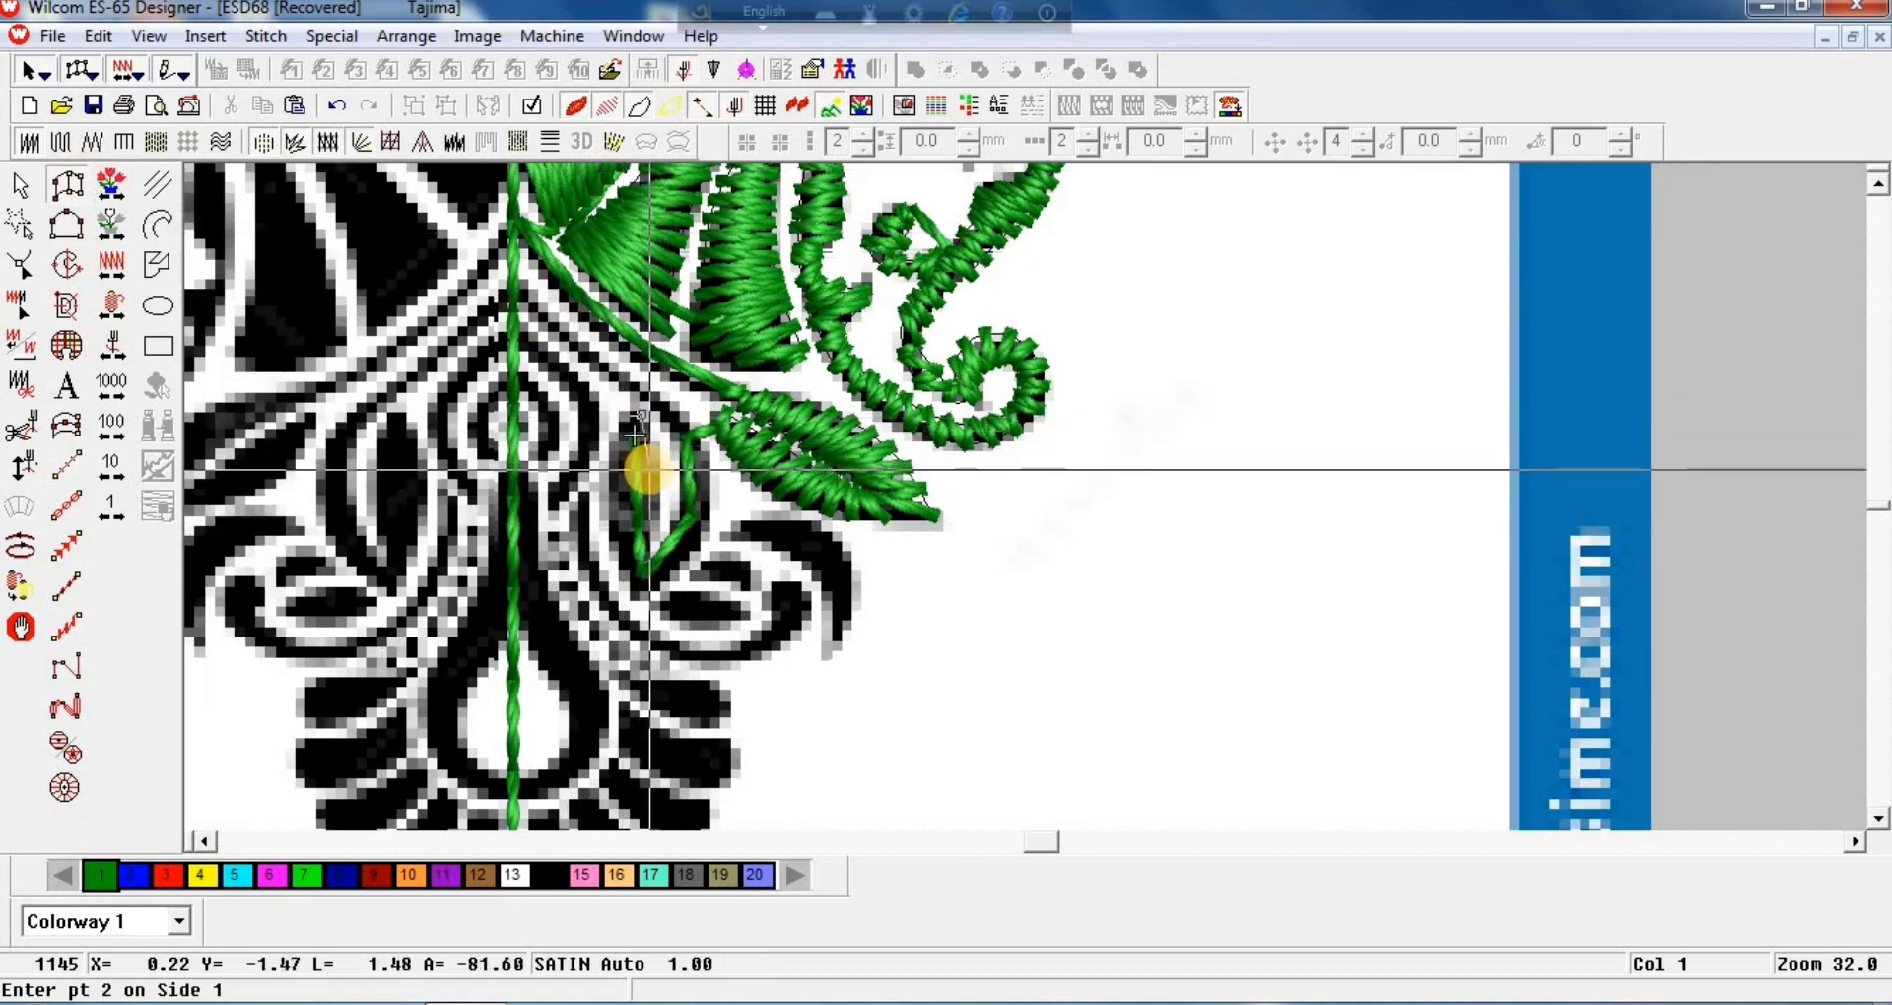
click(636, 471)
click(613, 490)
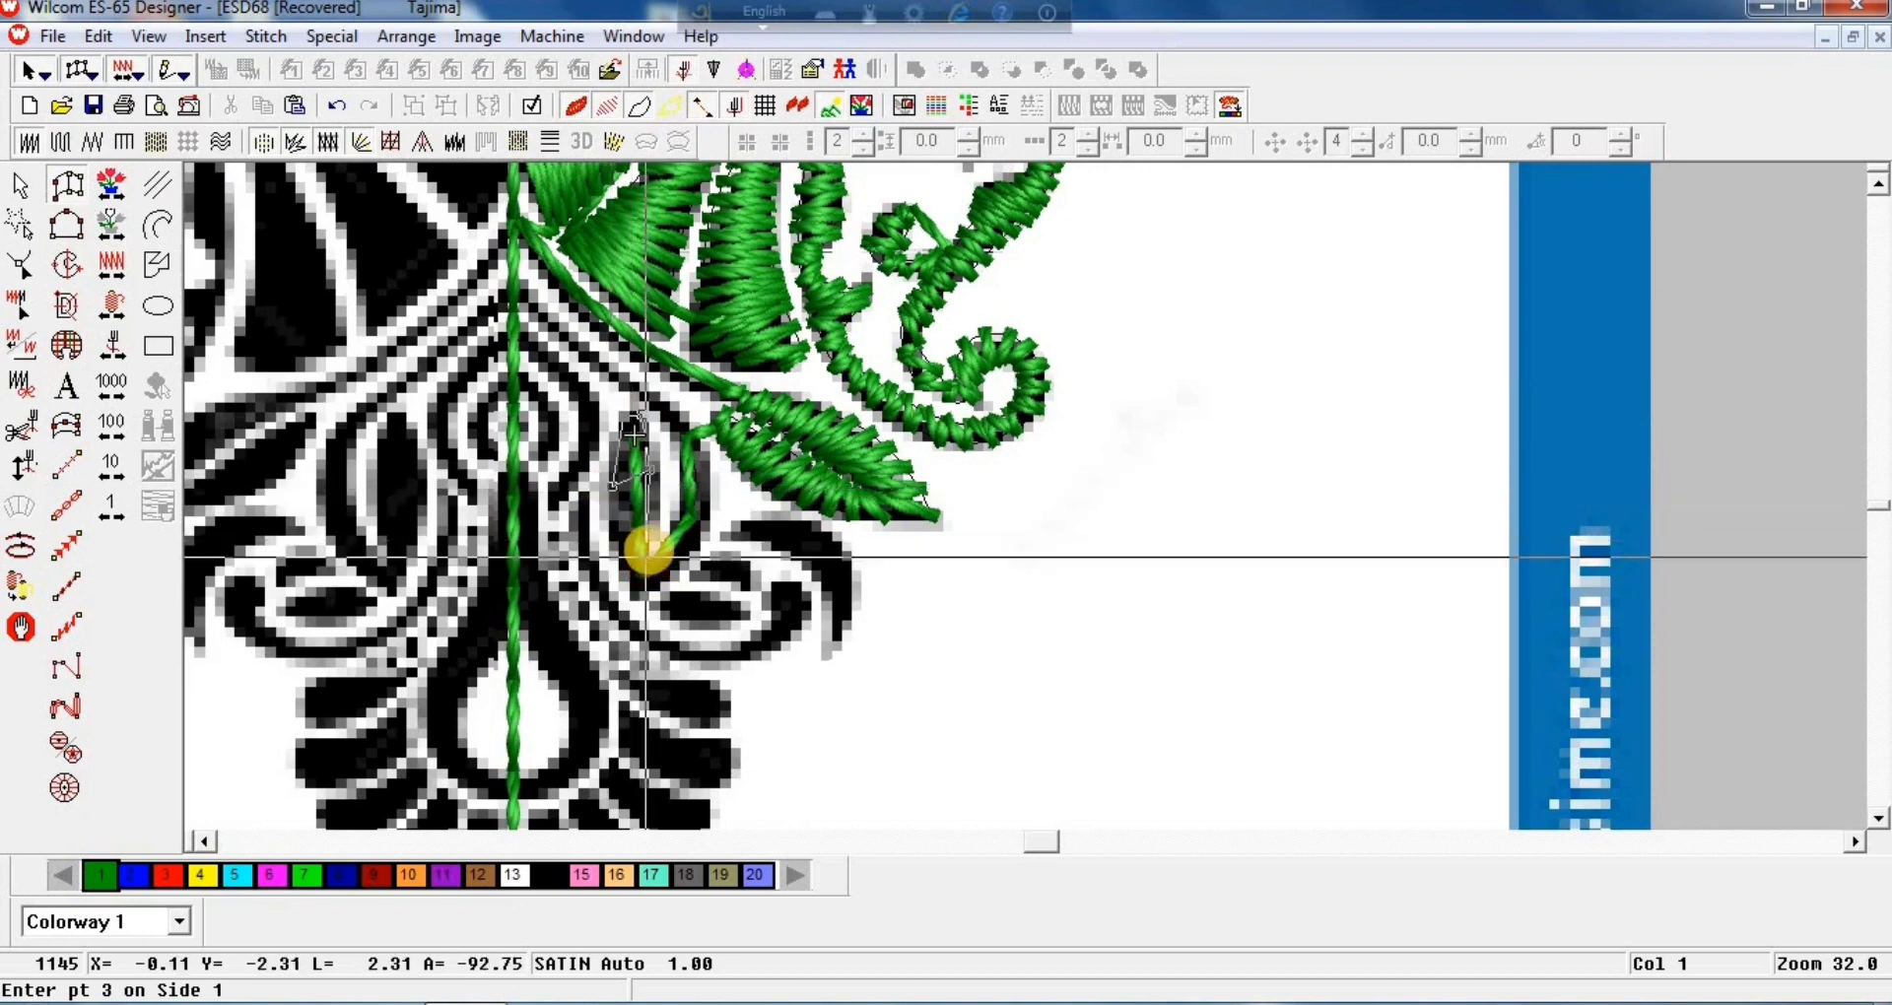
click(648, 540)
click(638, 591)
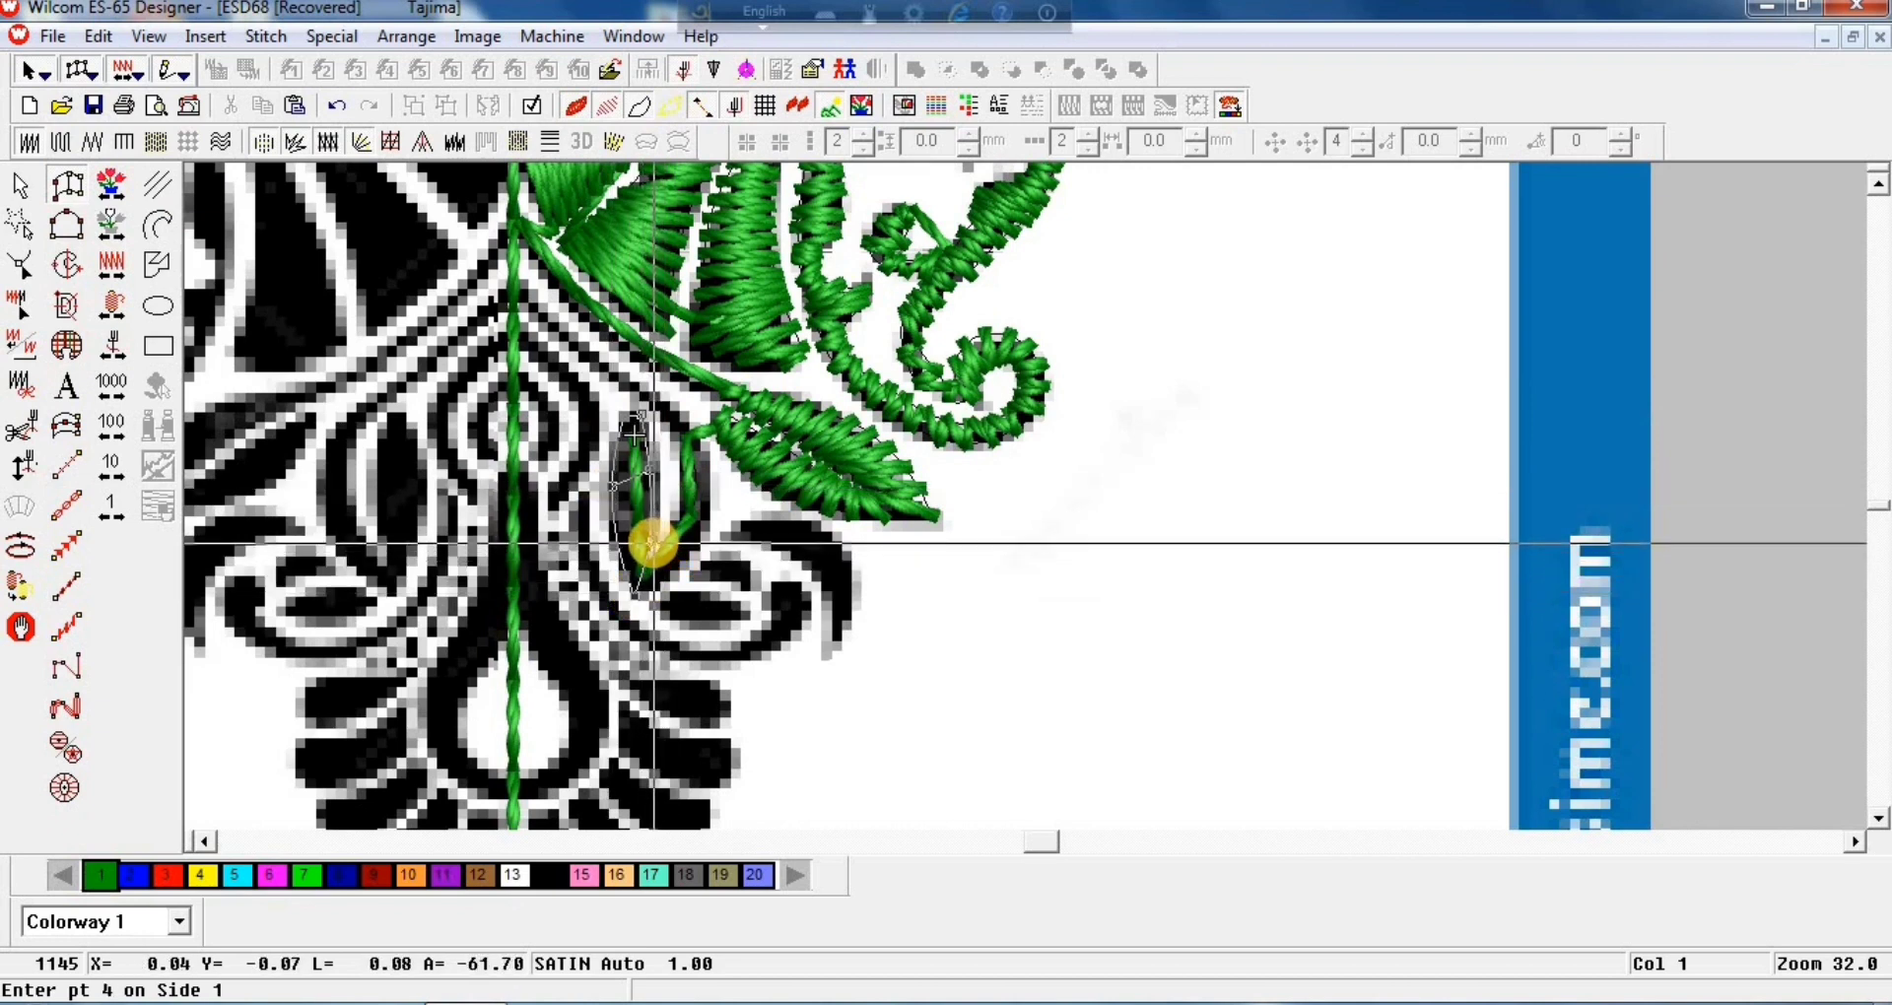
click(653, 543)
click(670, 527)
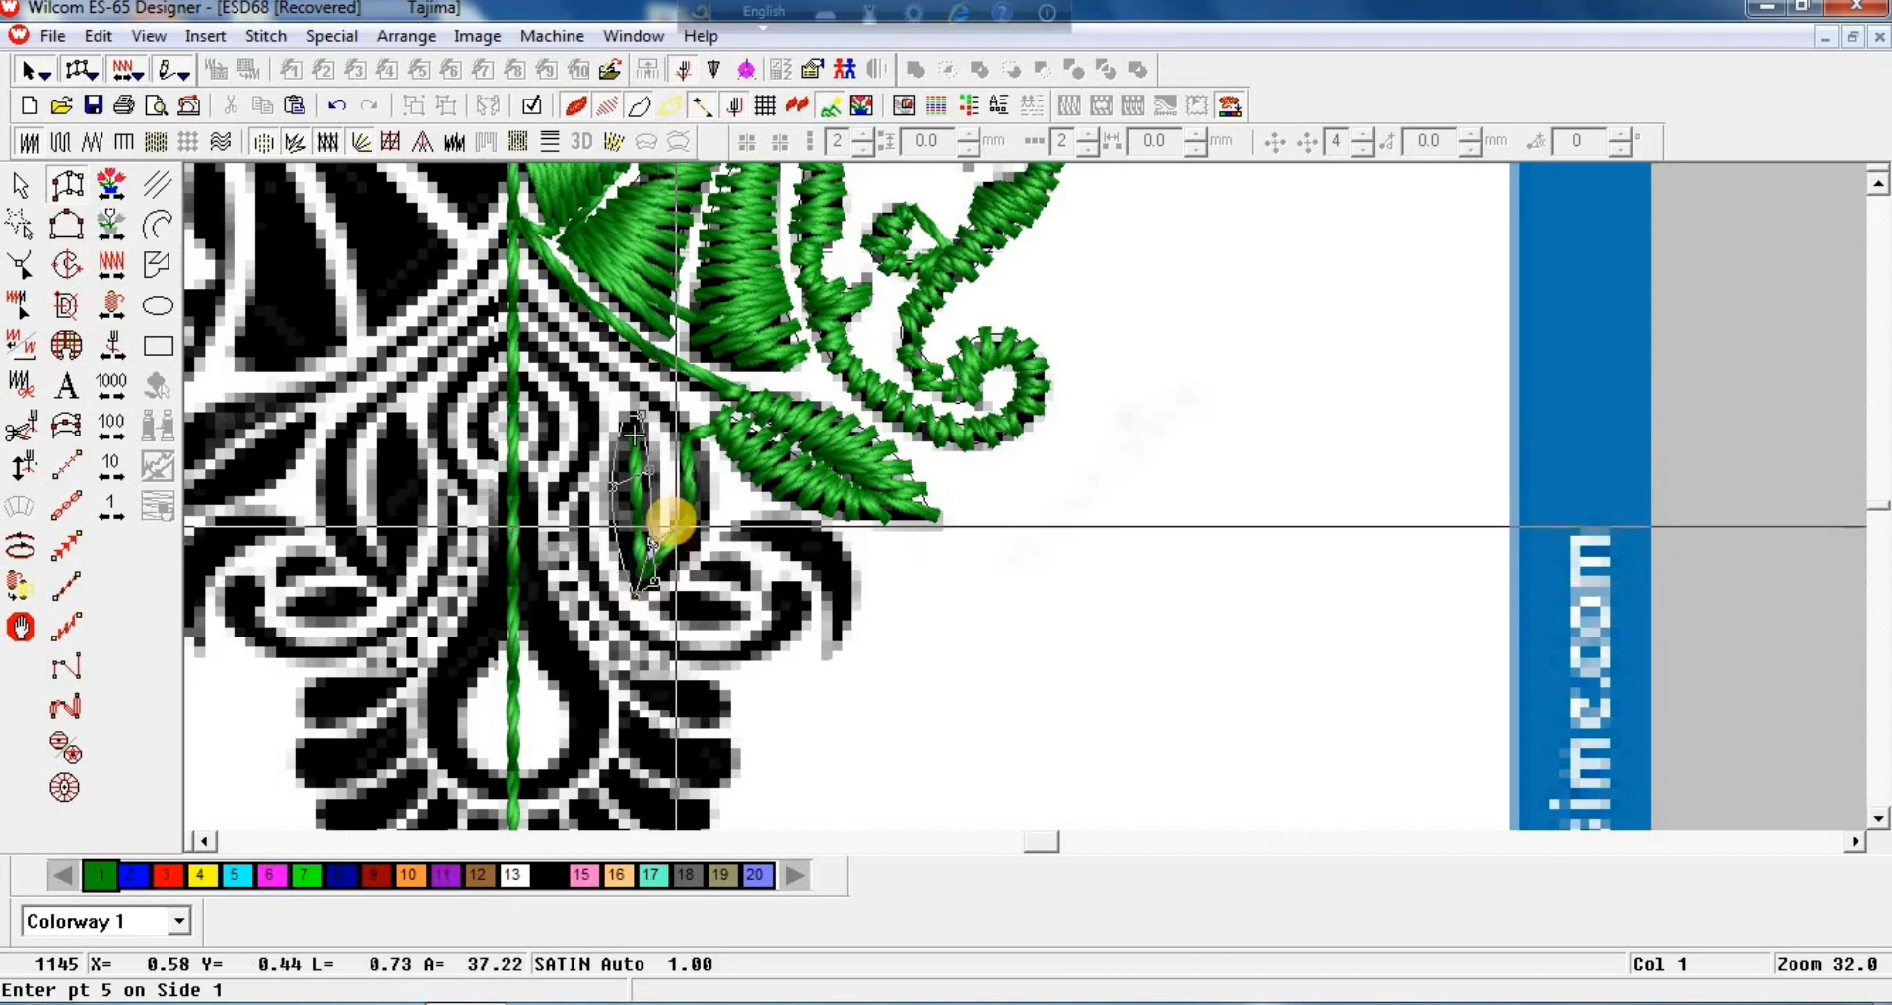
click(674, 525)
click(695, 533)
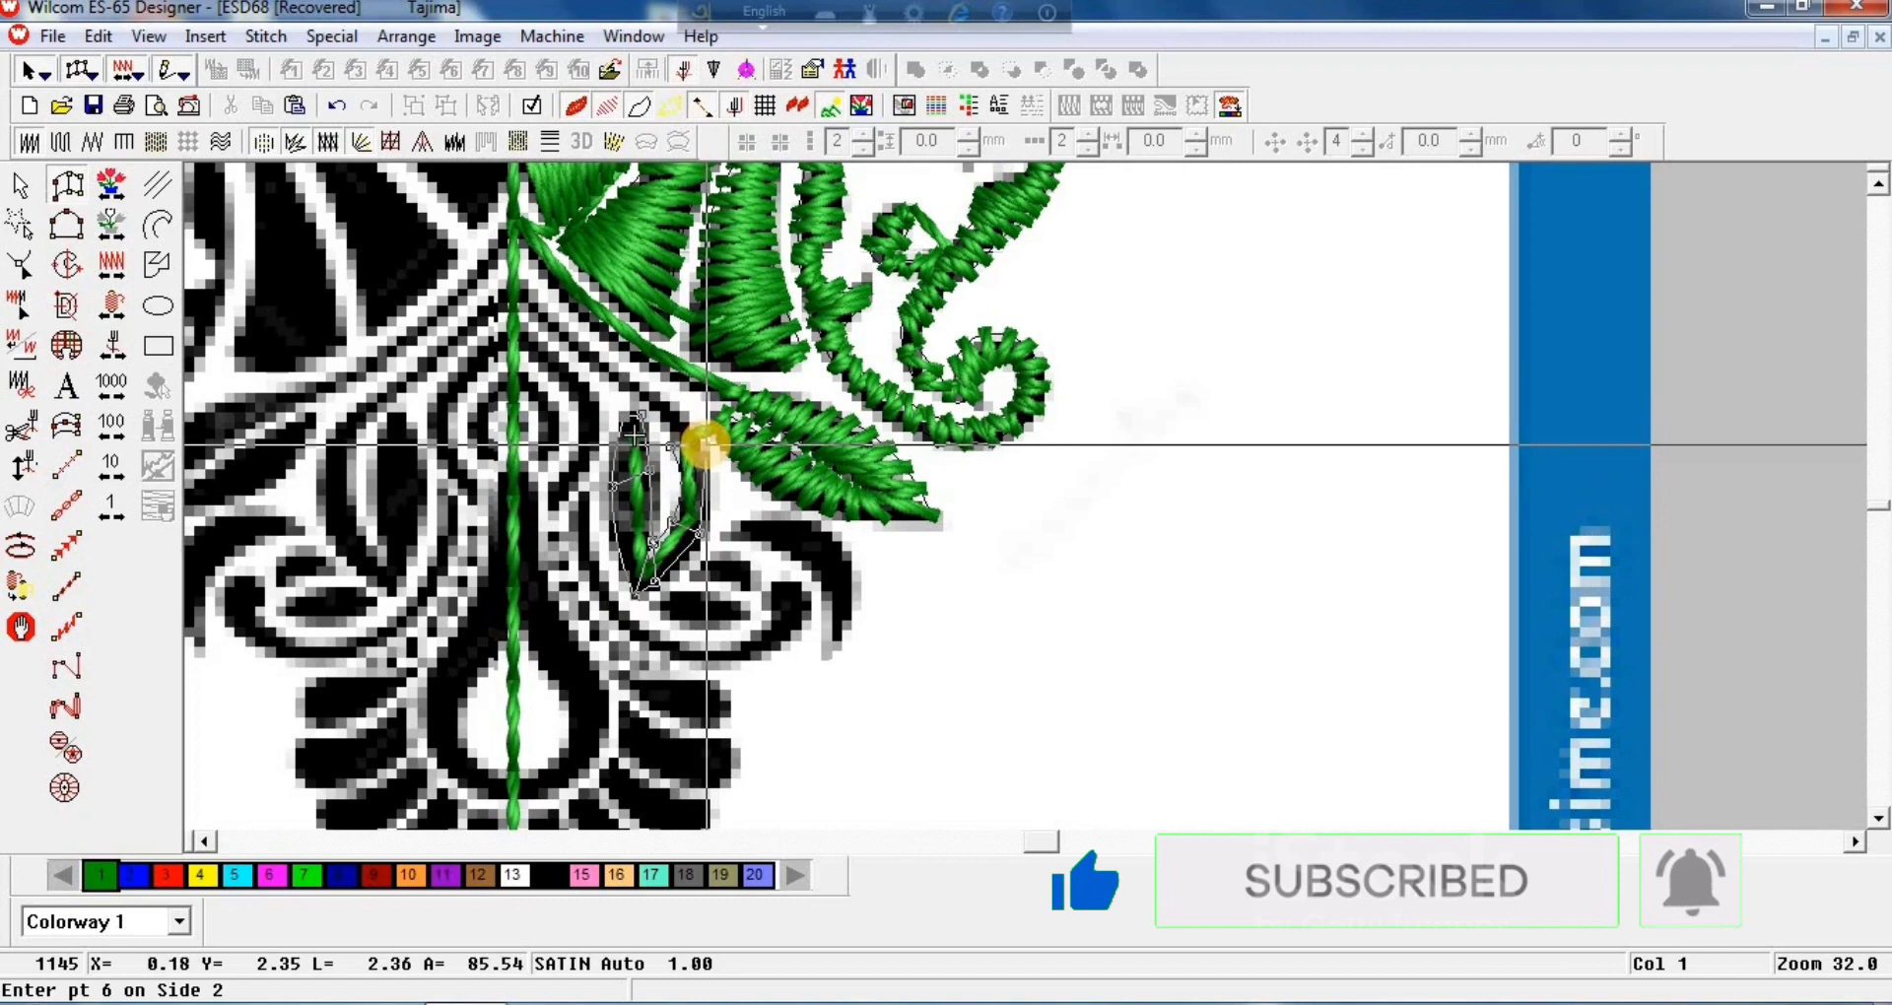
click(706, 446)
key(Return)
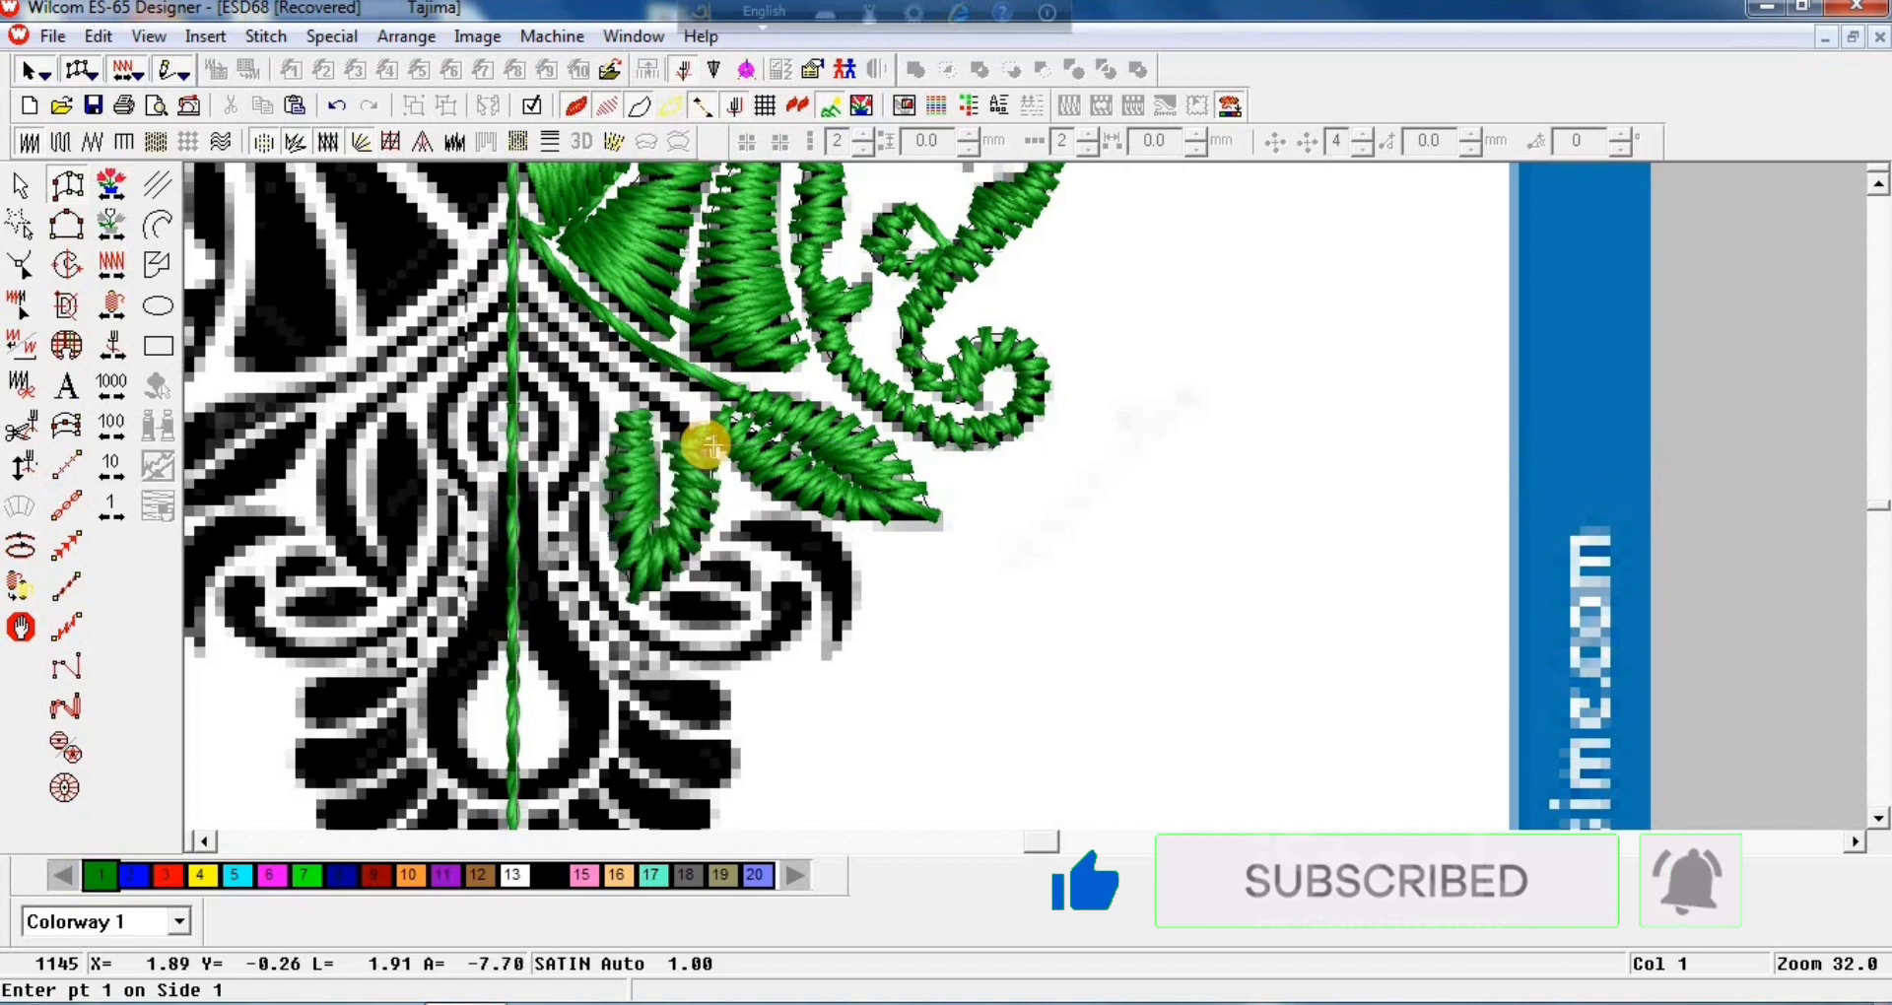
Step: Trace the second thin curved line with a triple run stitch, from the U-shaped leaf's outer arm up to the centre guide line
click(67, 507)
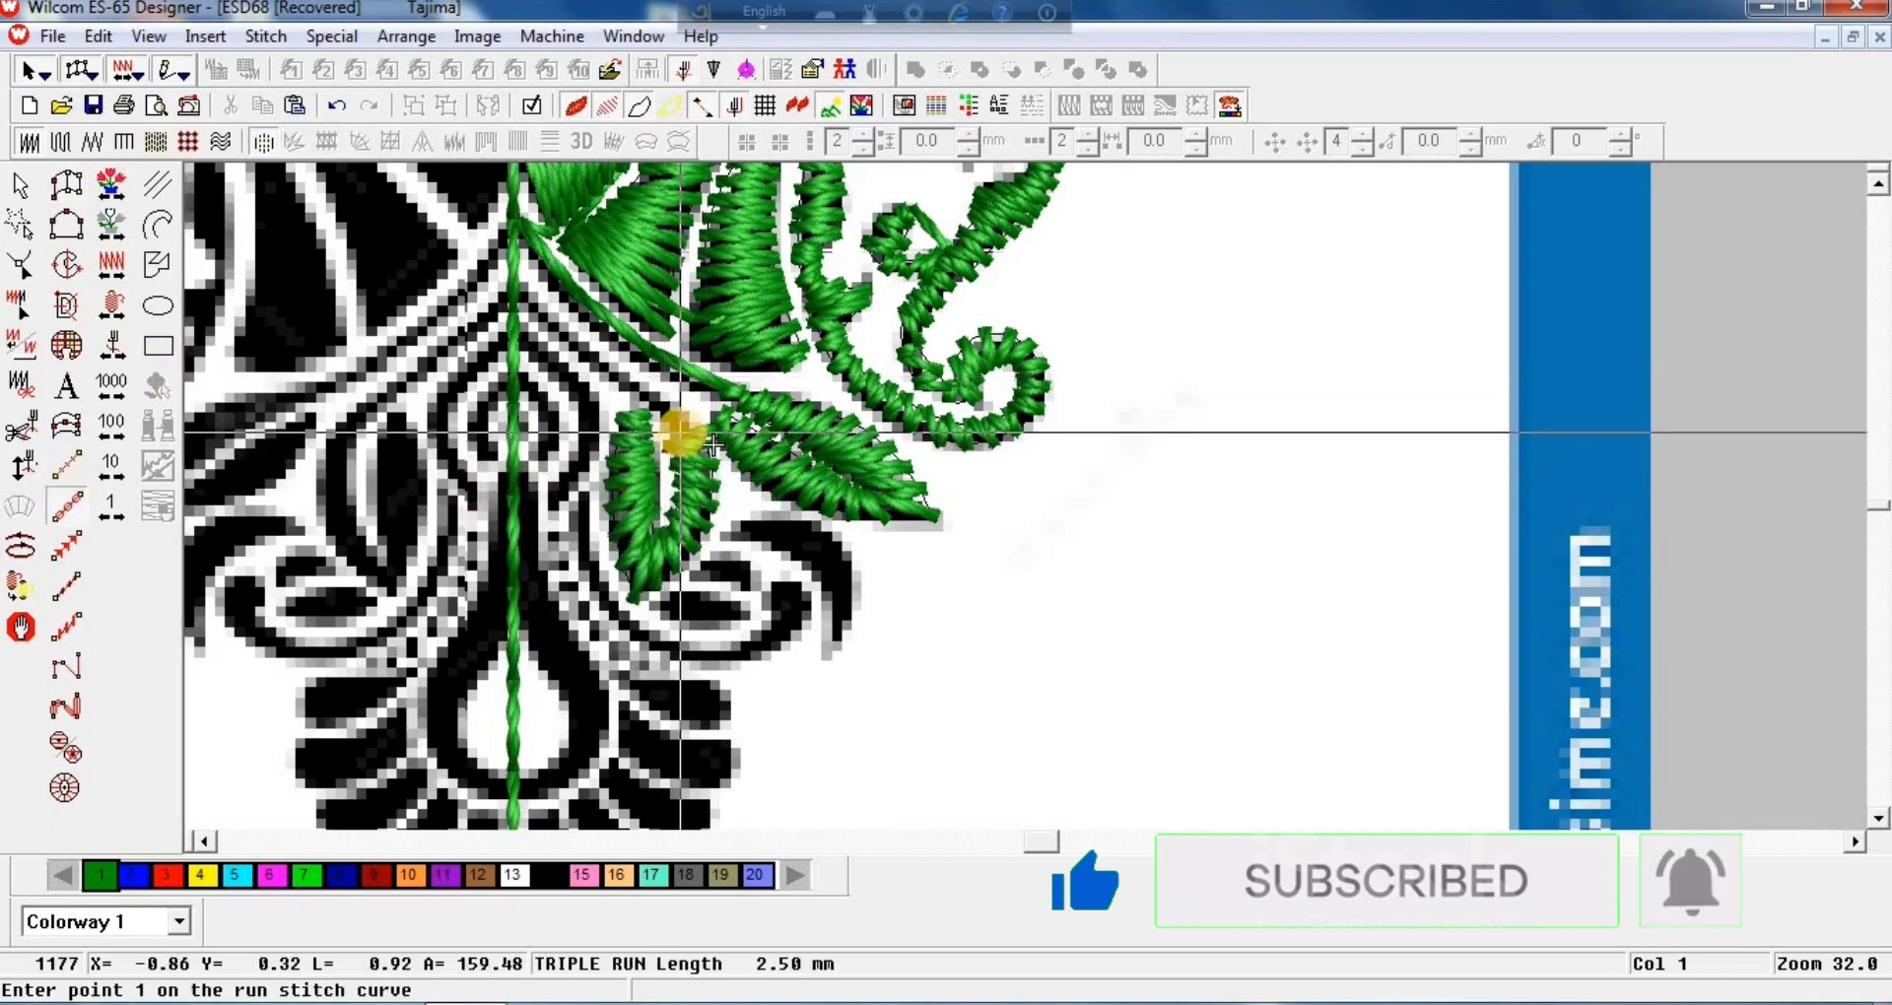
click(680, 433)
click(572, 355)
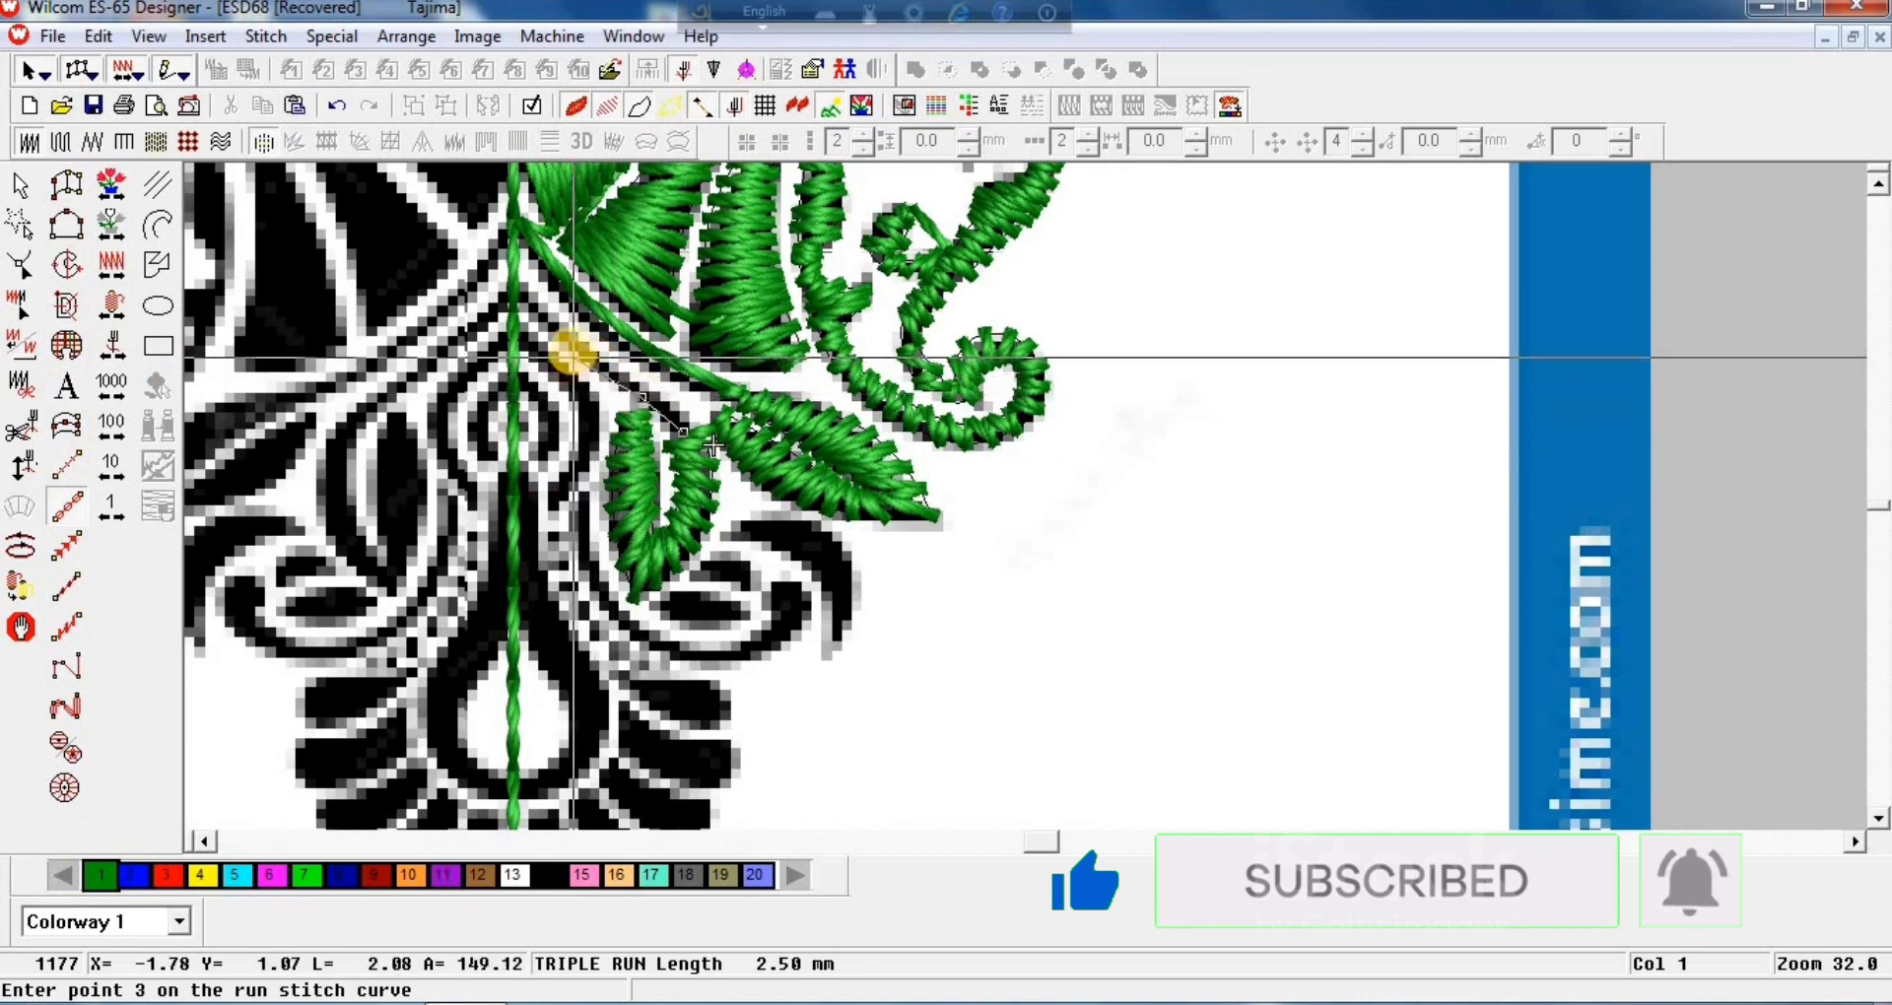
click(572, 343)
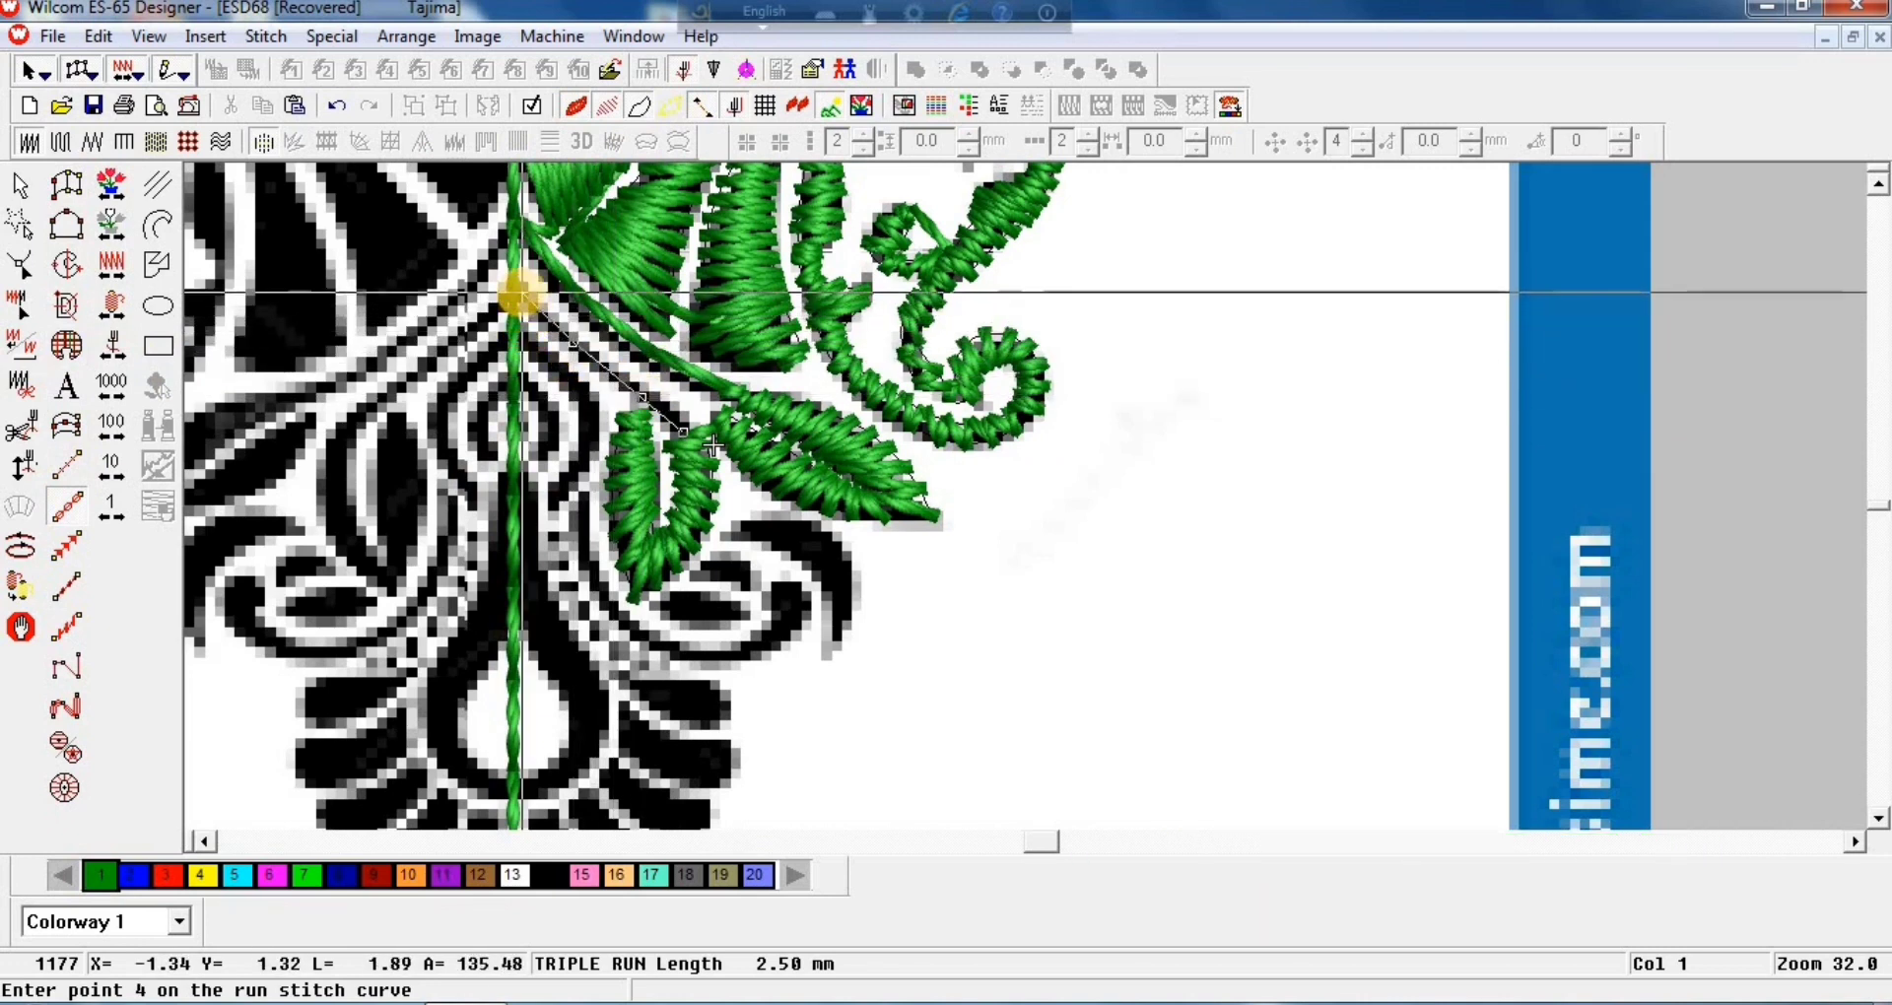
key(Return)
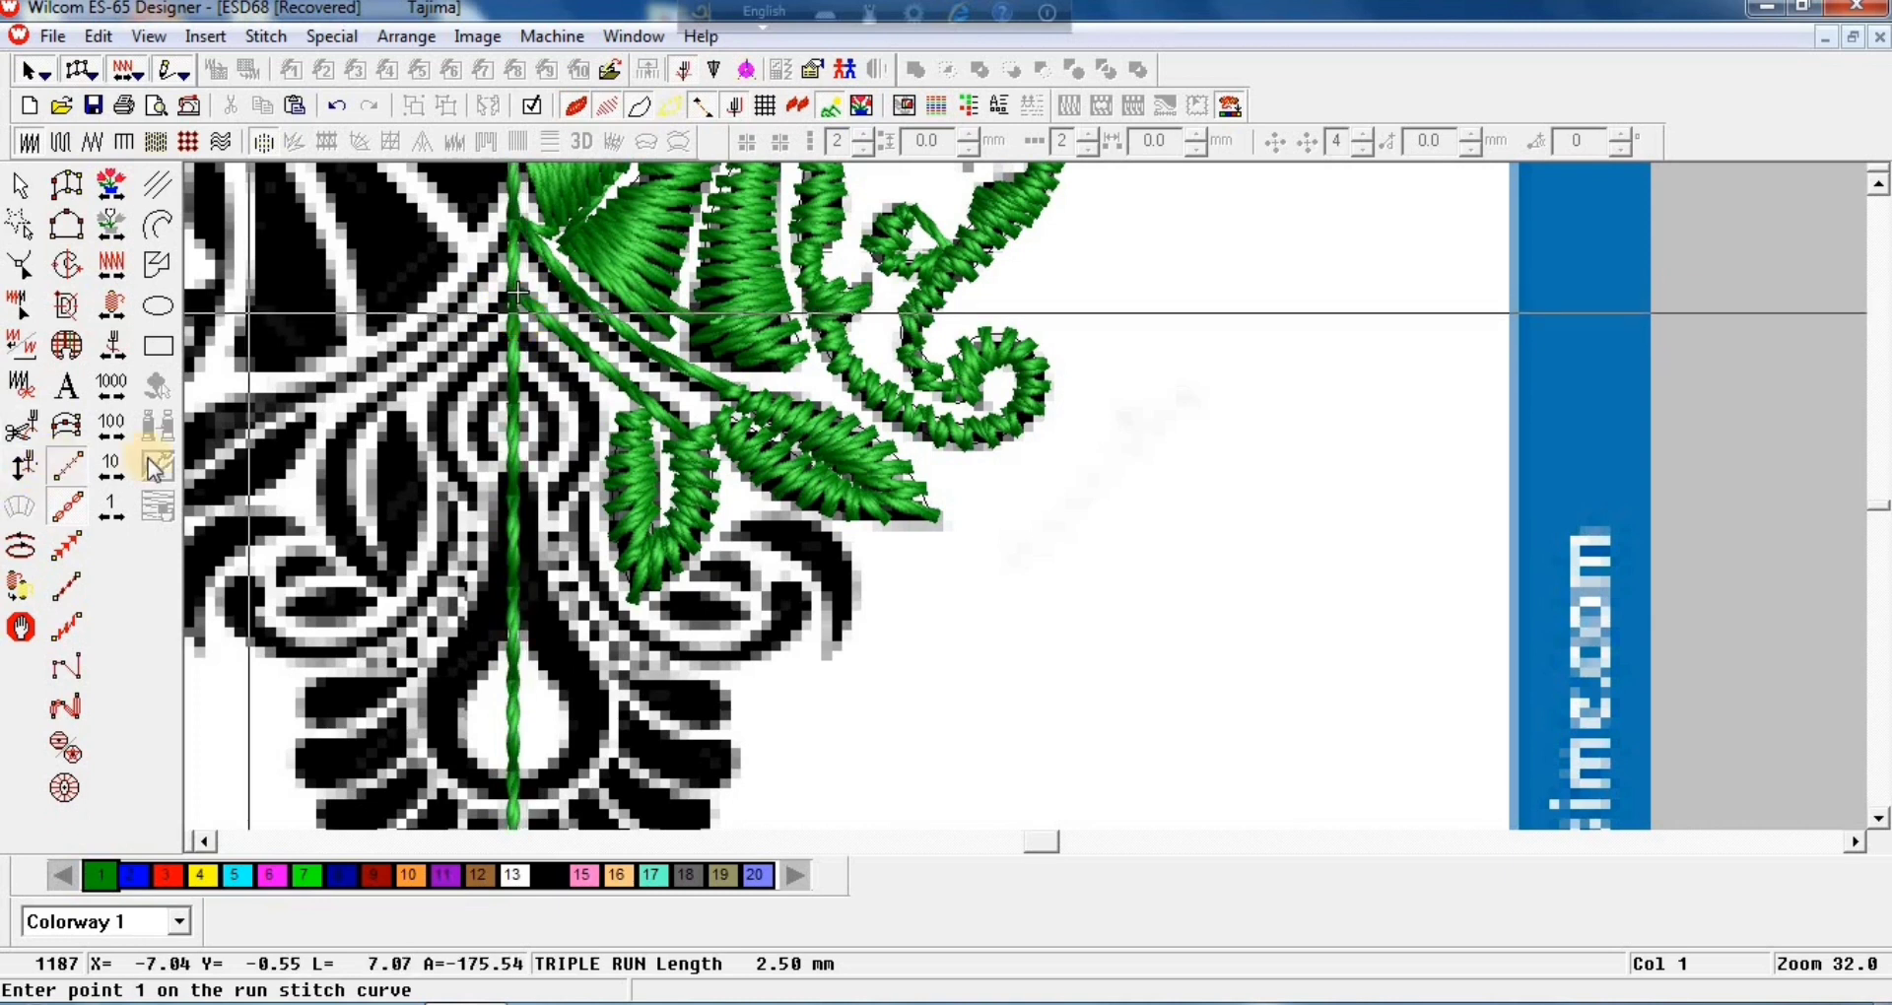
Step: Trace the next curve inward with a run stitch, from the centre guide line around the teardrop motif to its lower end
click(66, 465)
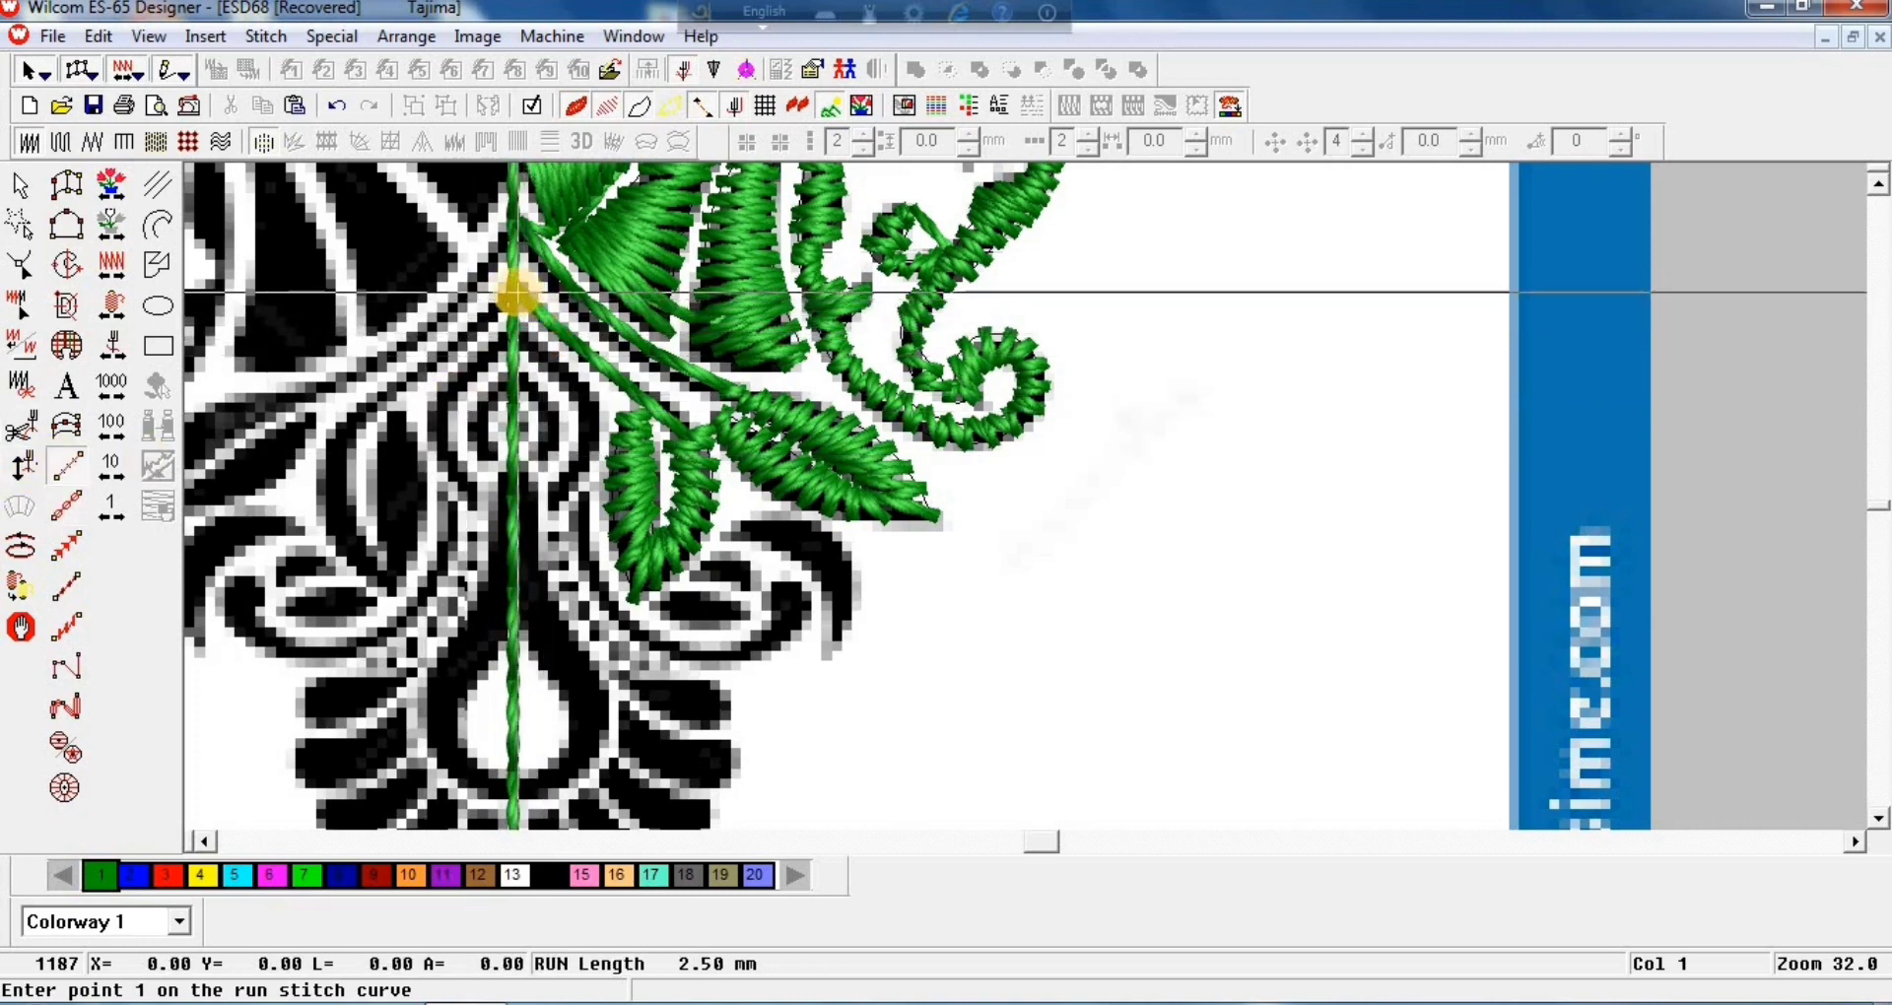
click(518, 292)
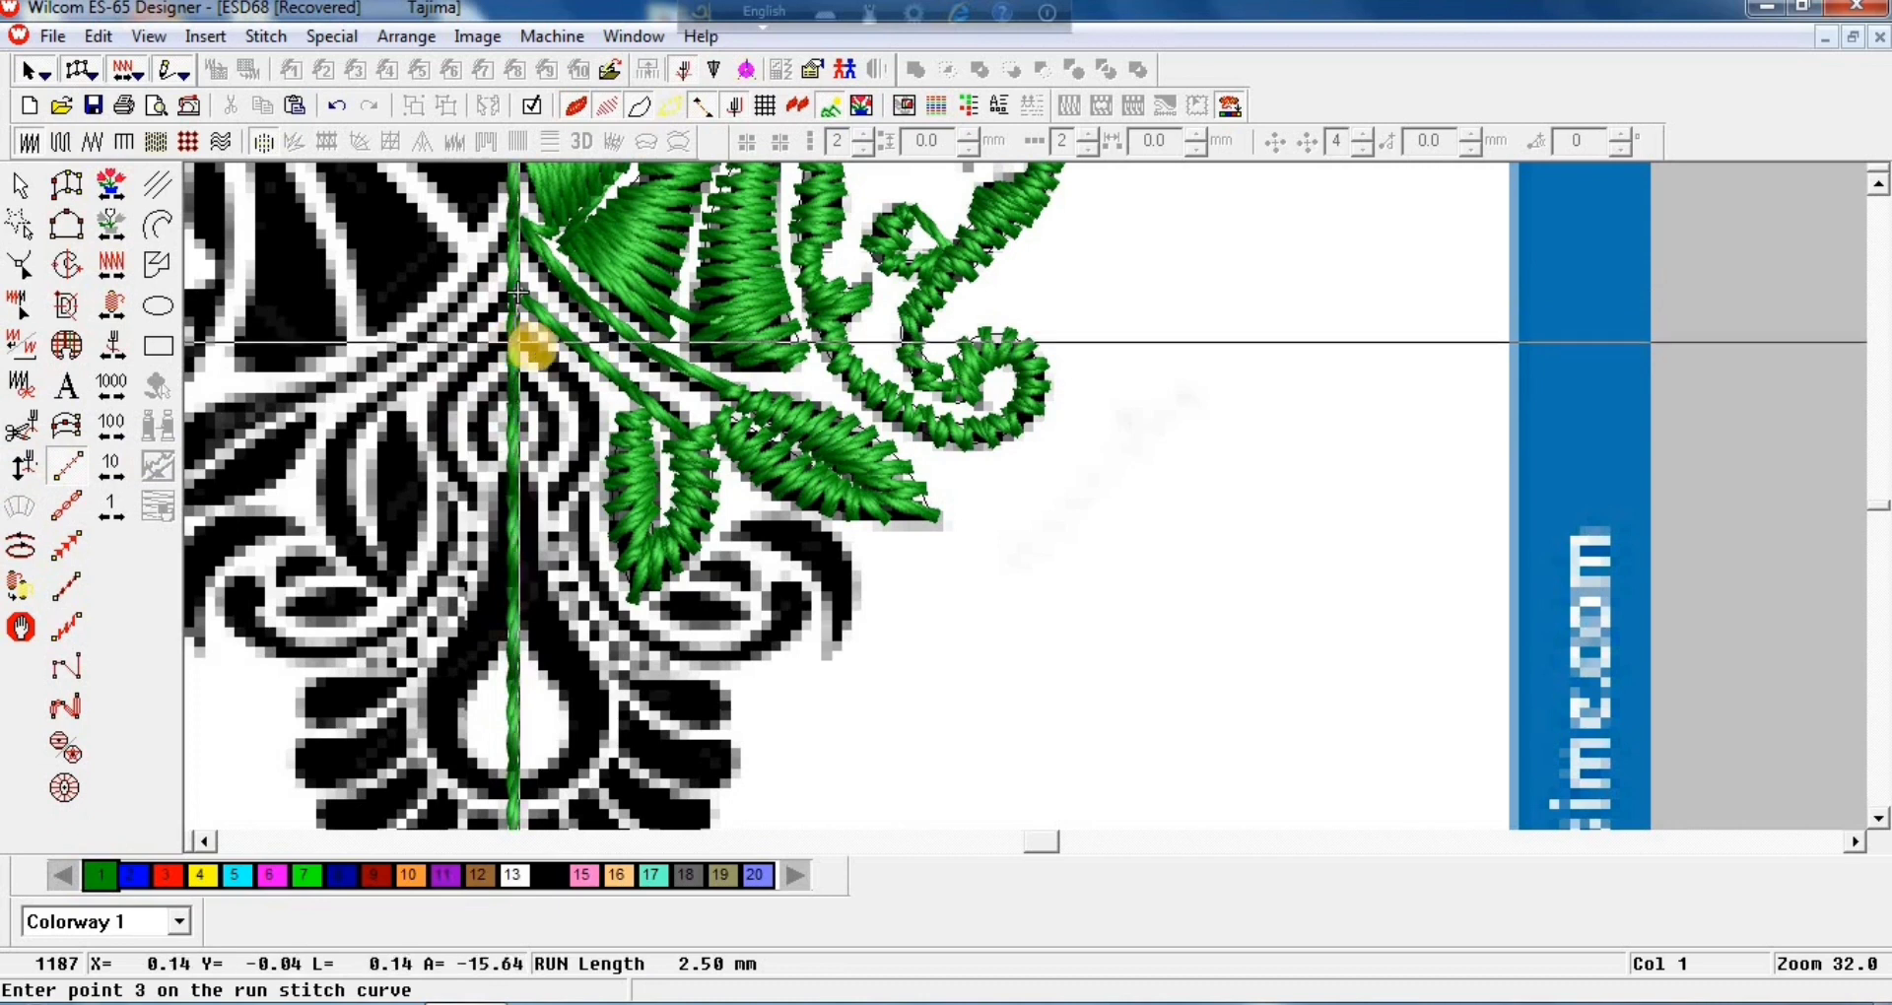
click(535, 350)
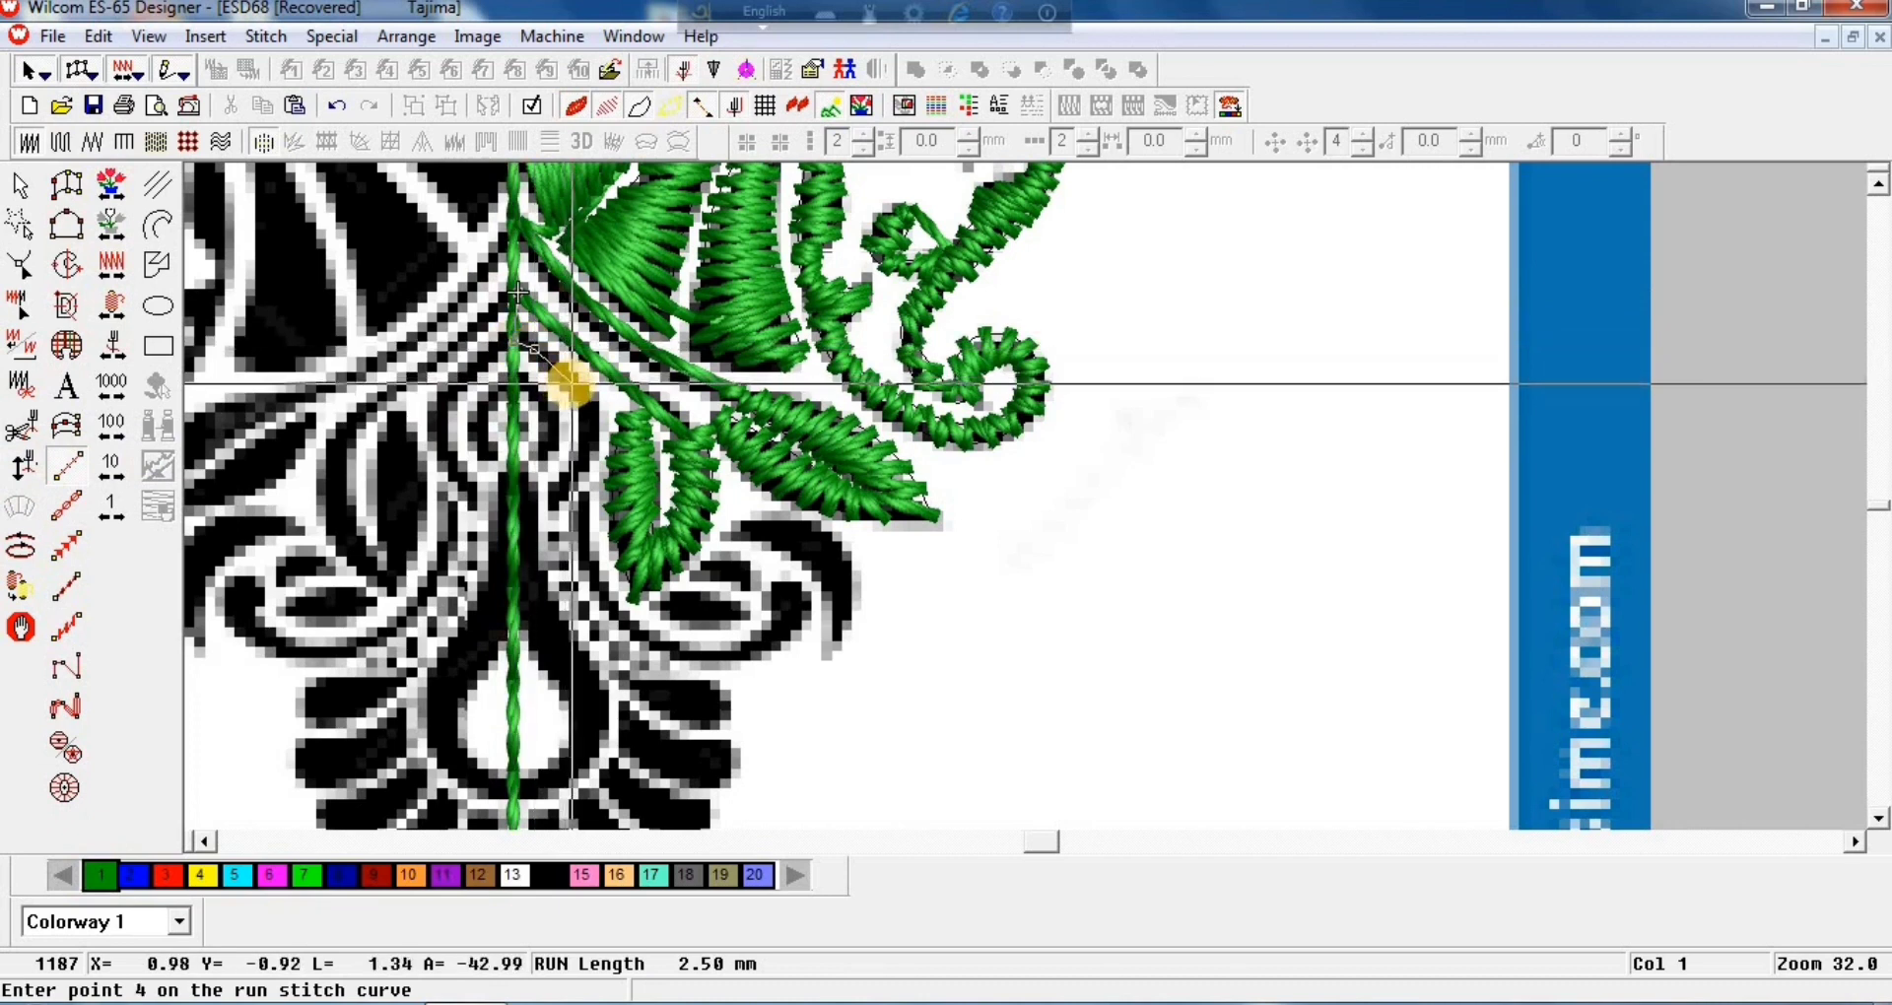
click(571, 385)
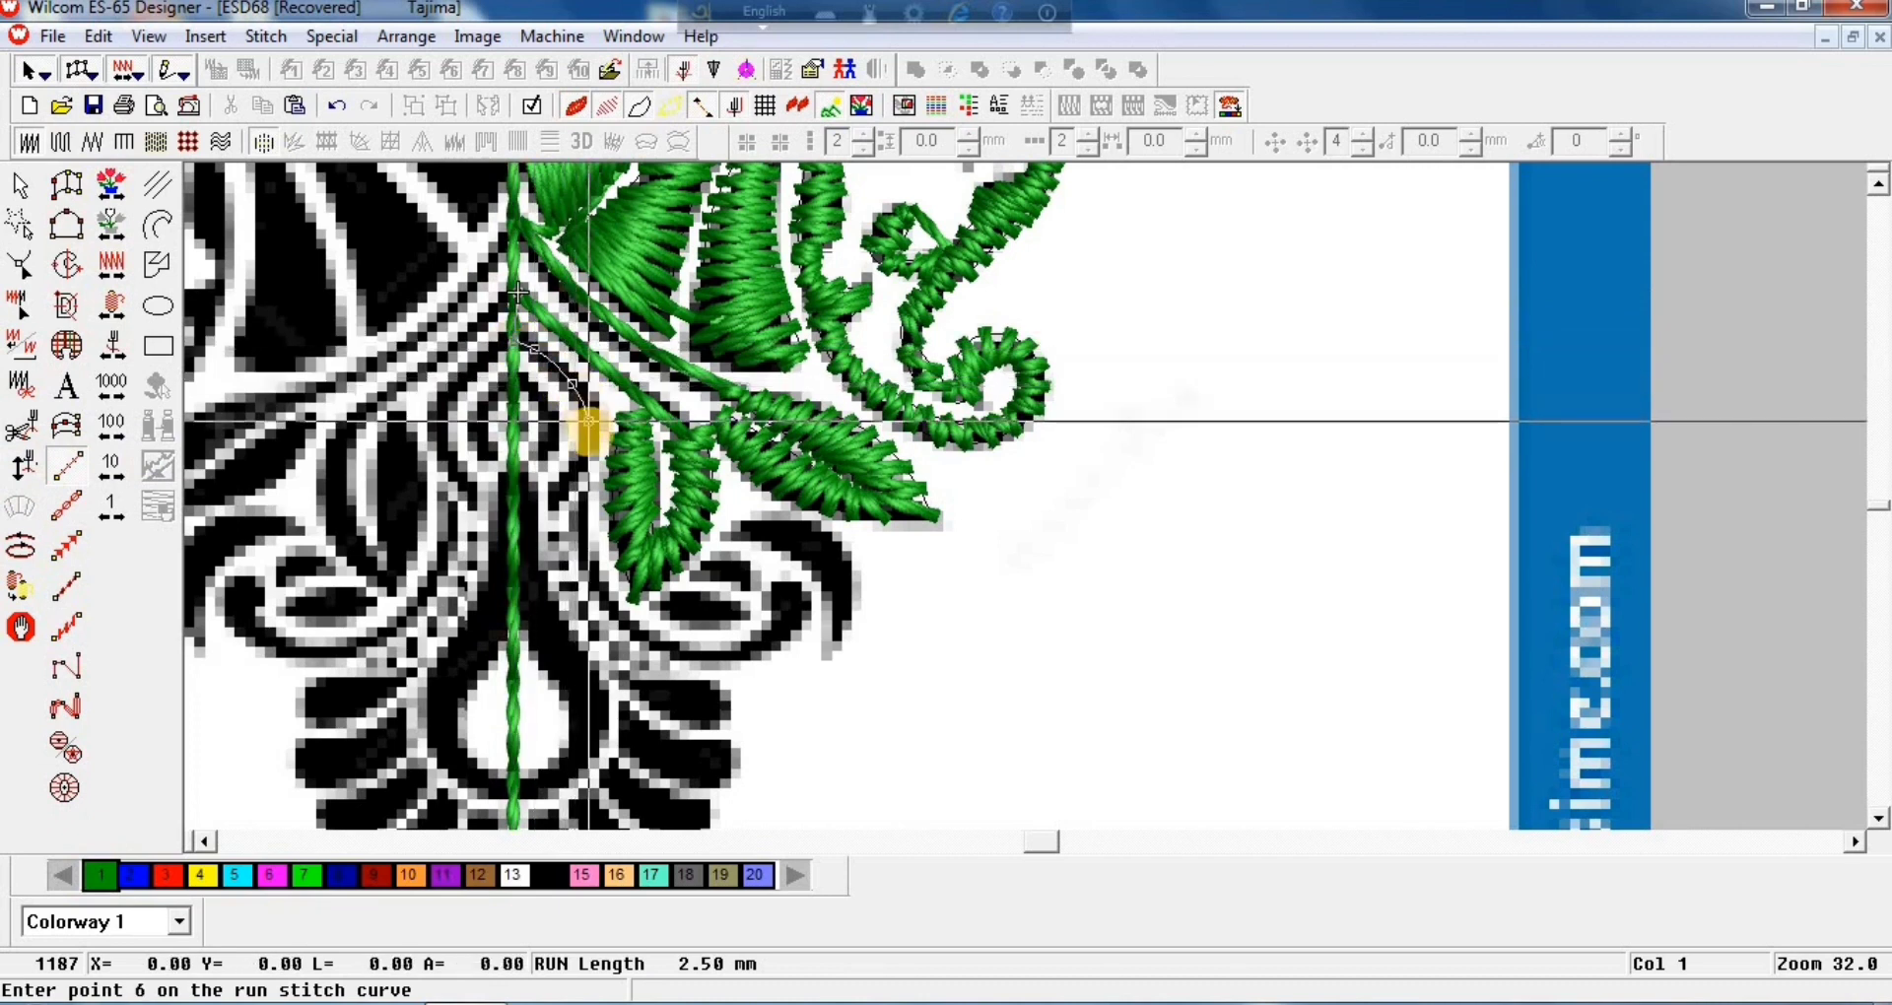
click(557, 503)
key(Return)
Step: Reduce the run length of the newly traced curve around the teardrop motif and deselect the objects
double_click(593, 407)
click(1527, 400)
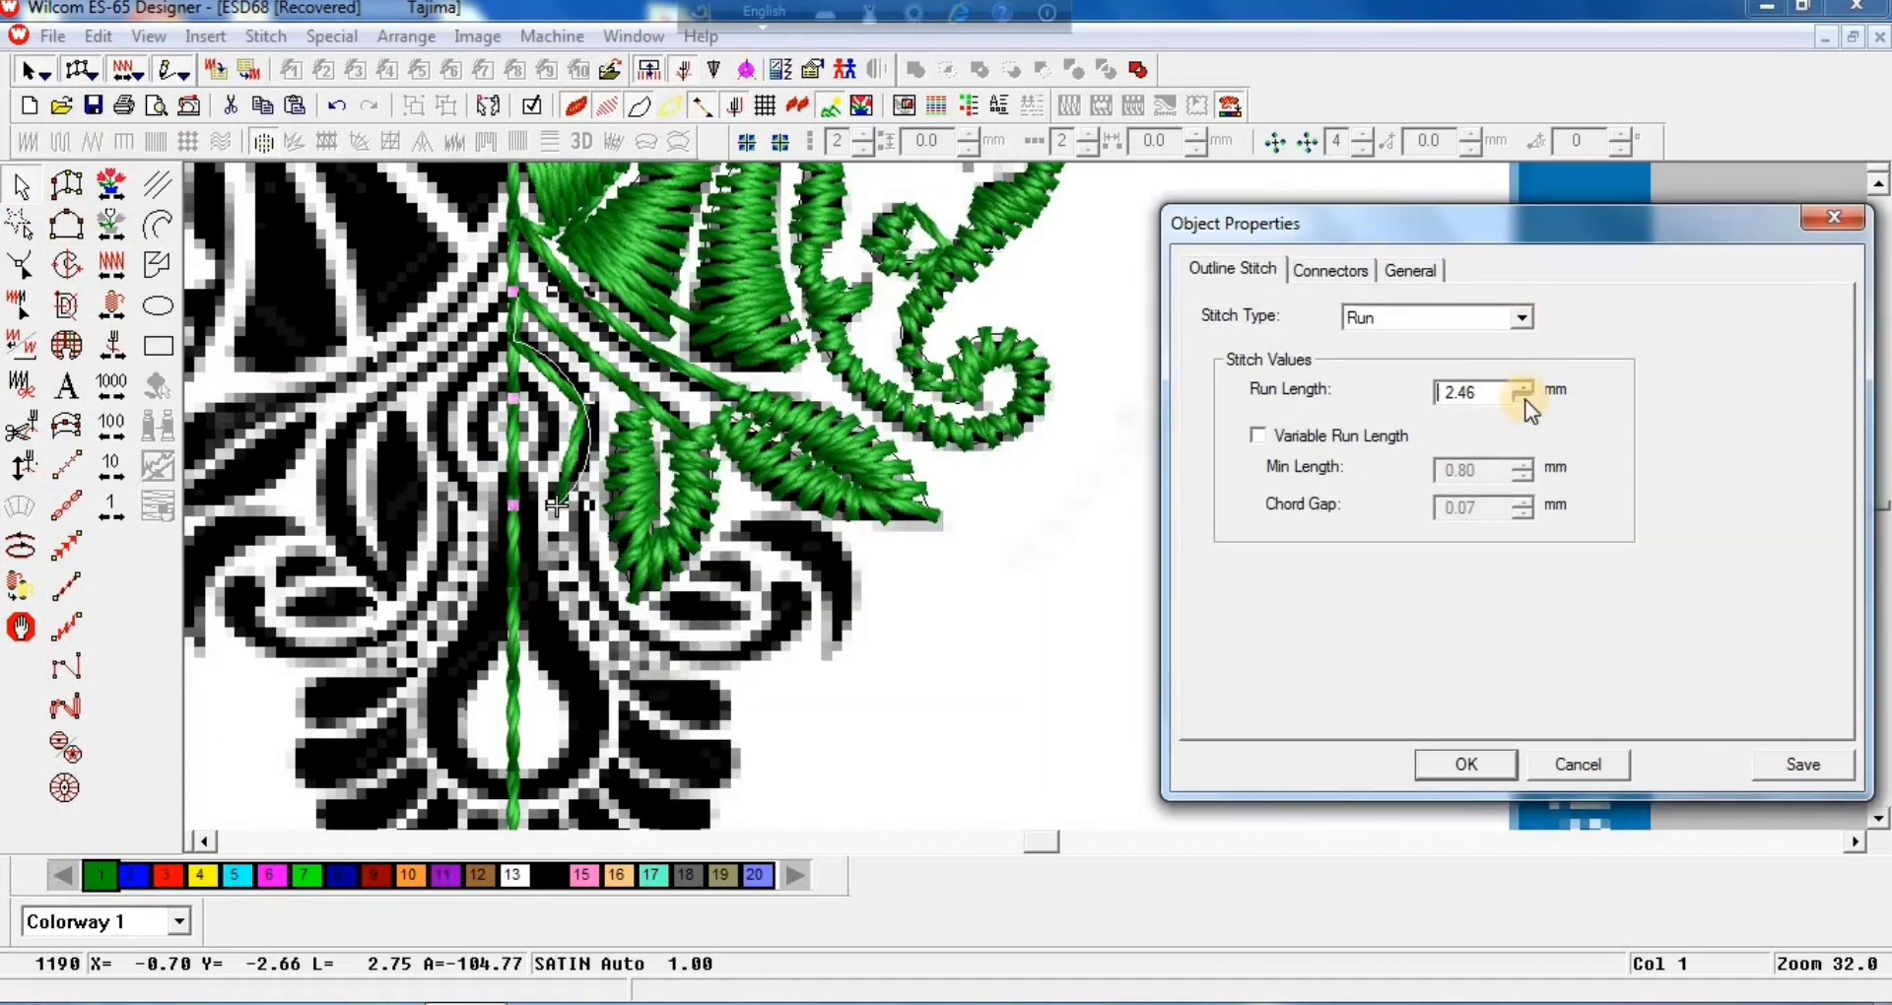
click(1473, 764)
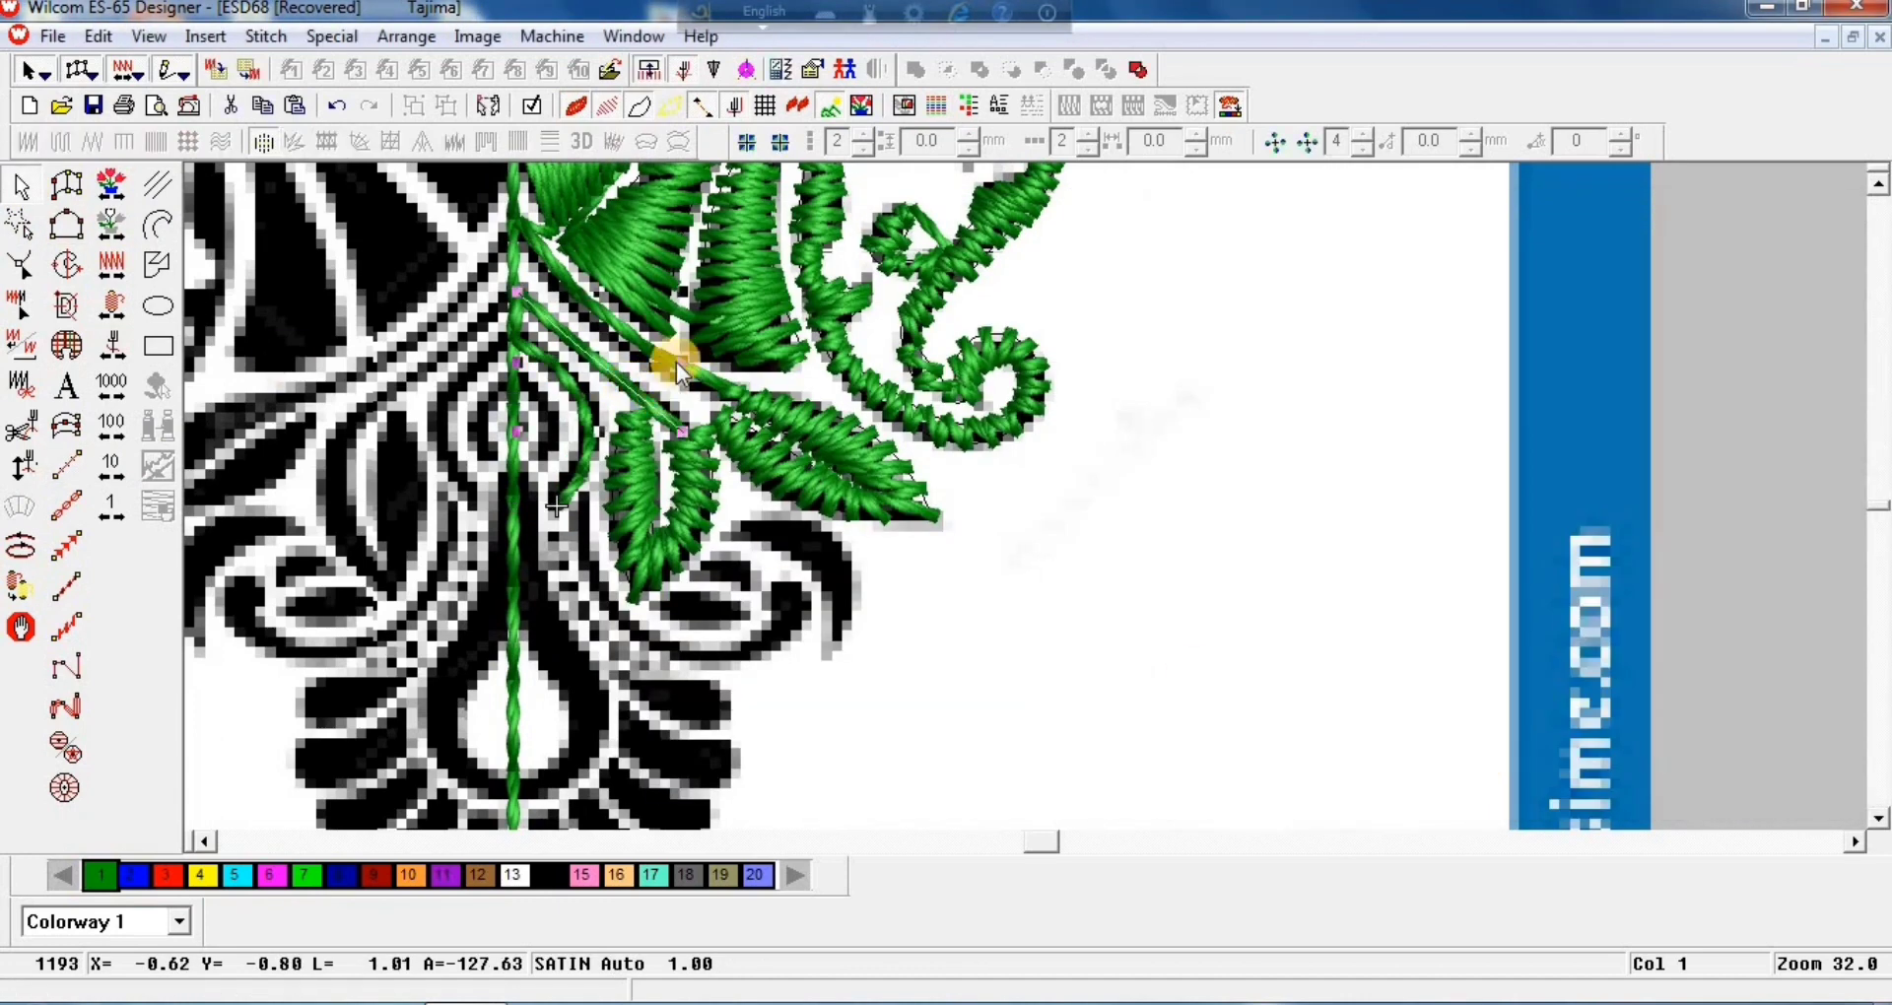
double_click(680, 372)
click(641, 431)
click(896, 751)
click(1133, 728)
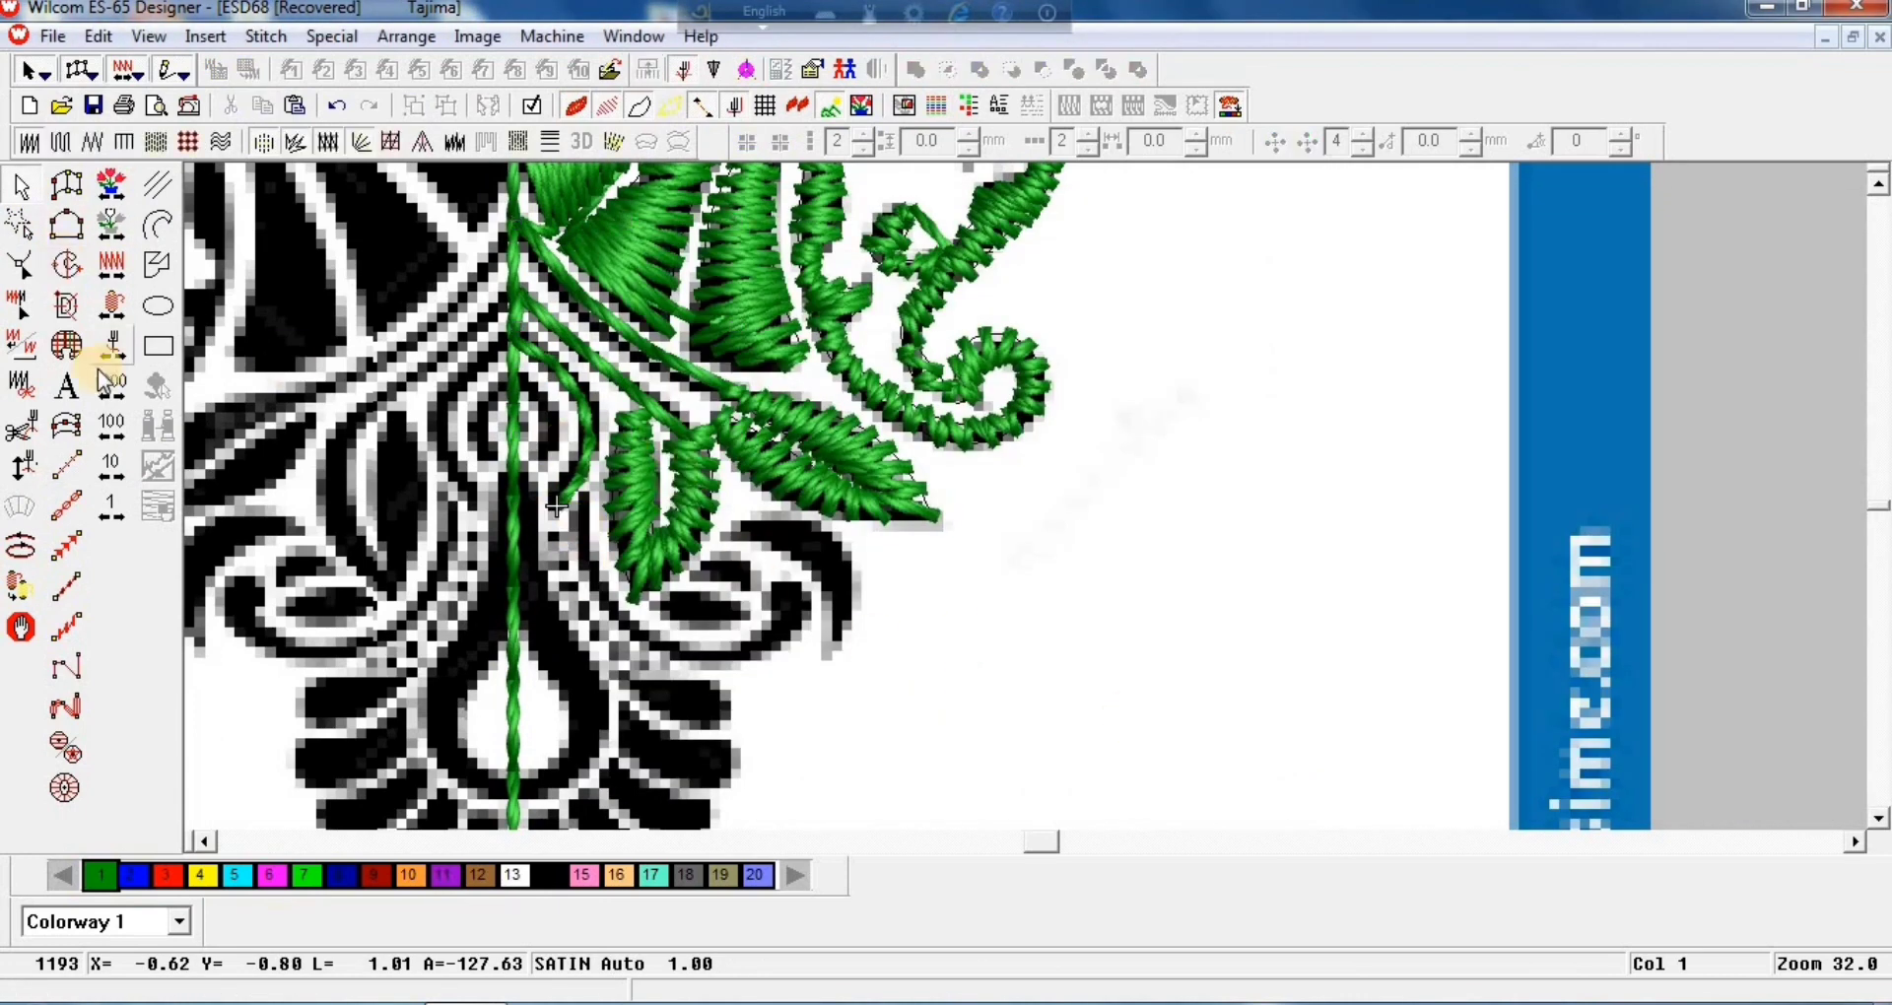
Step: Trace the short inner curve beside the centre guide line with a triple run stitch and convert it to a single run
click(67, 506)
click(520, 383)
right_click(530, 408)
click(535, 461)
key(Return)
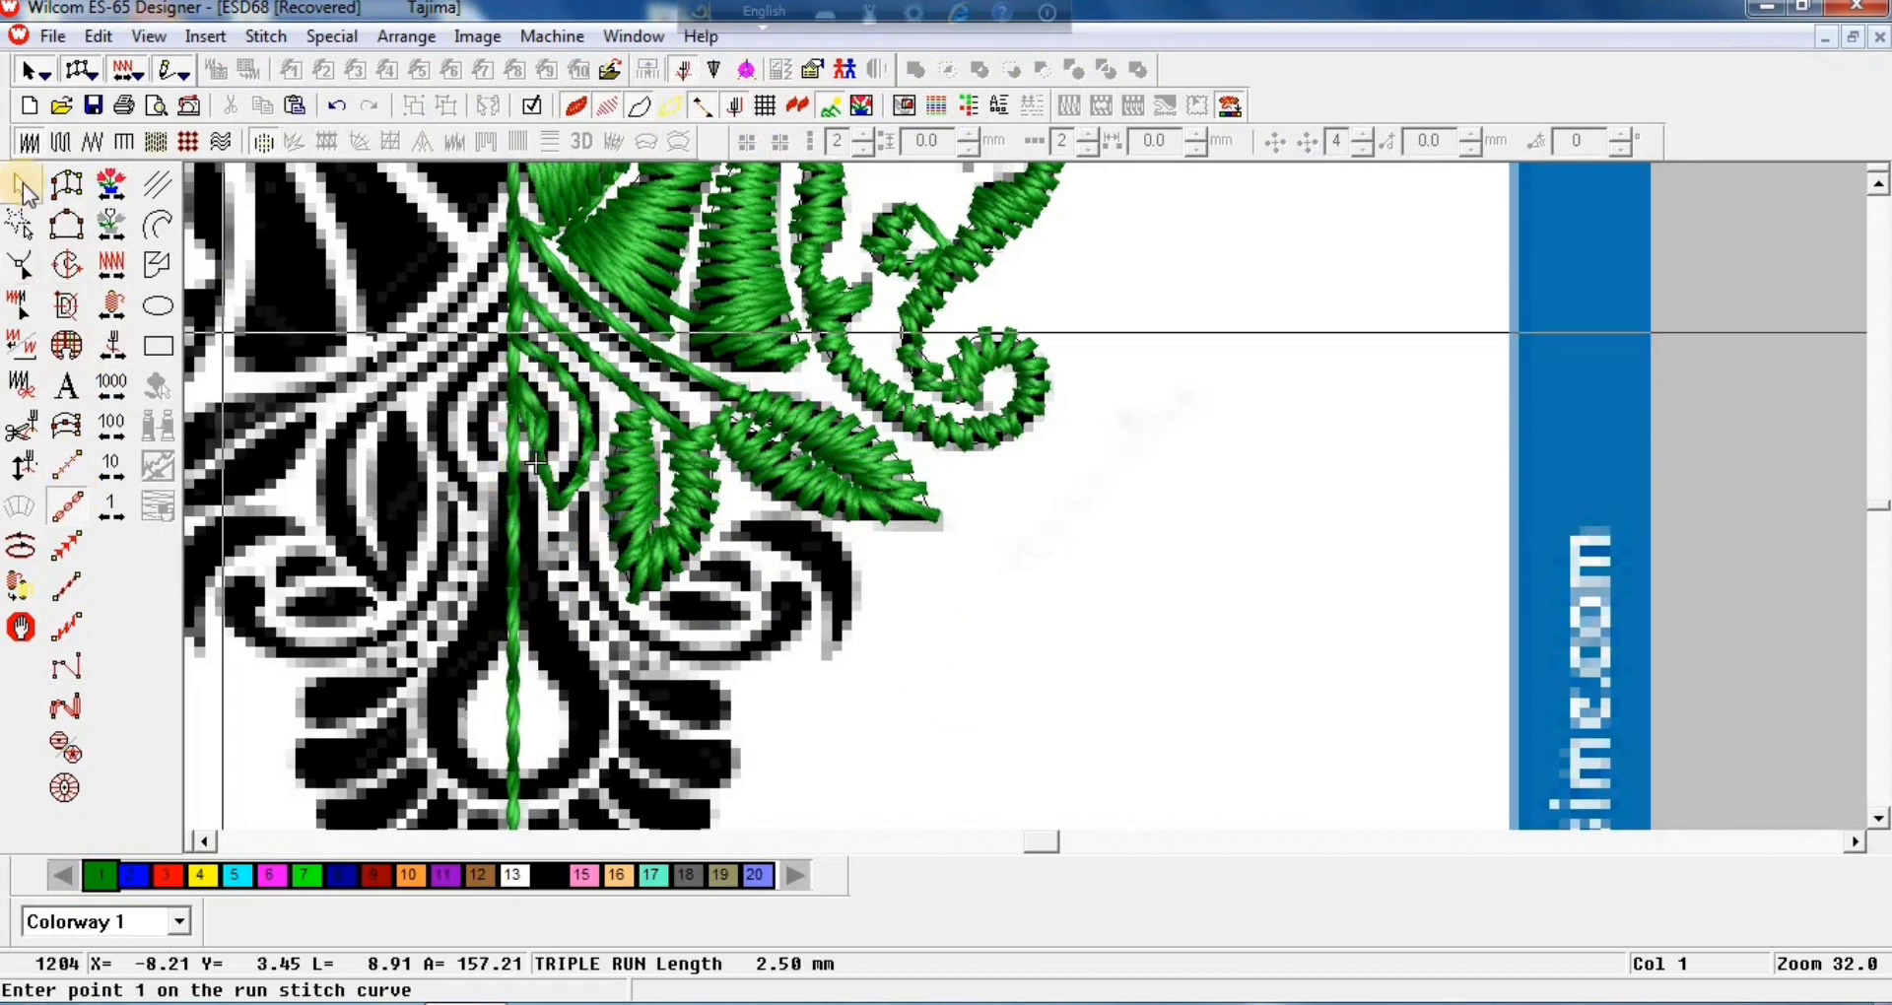
click(25, 189)
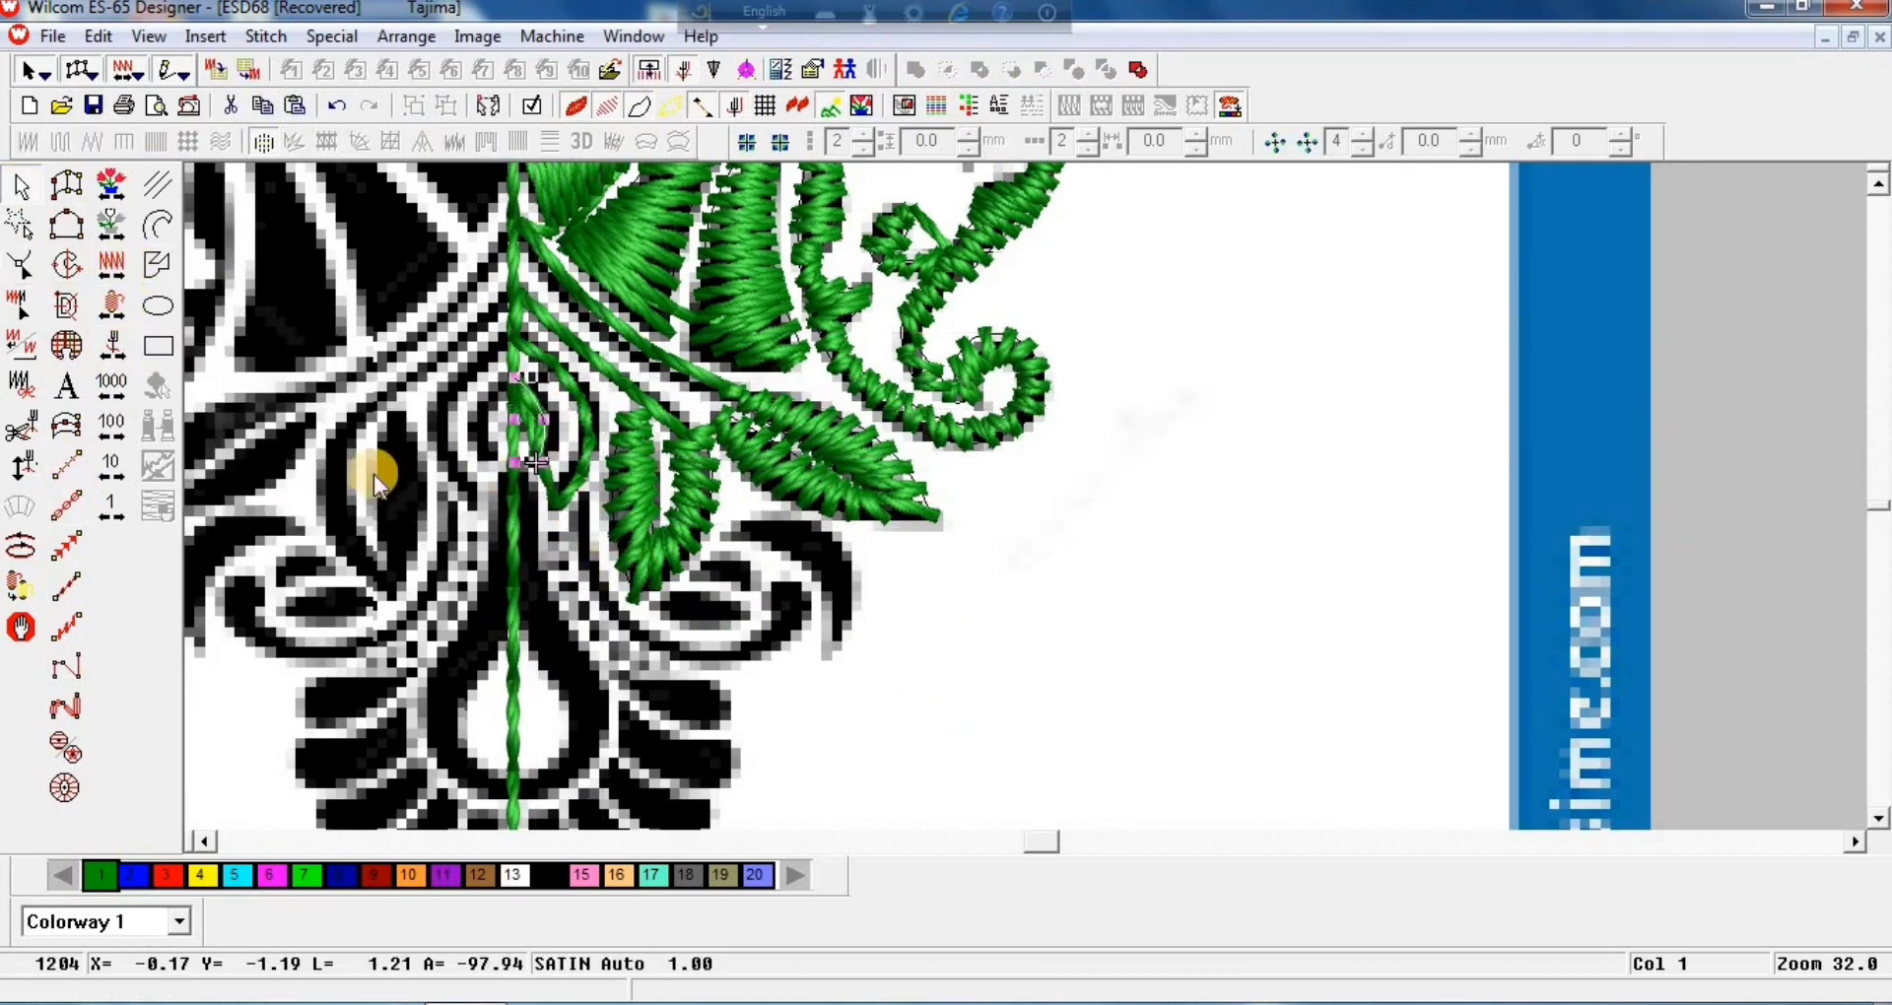
click(66, 465)
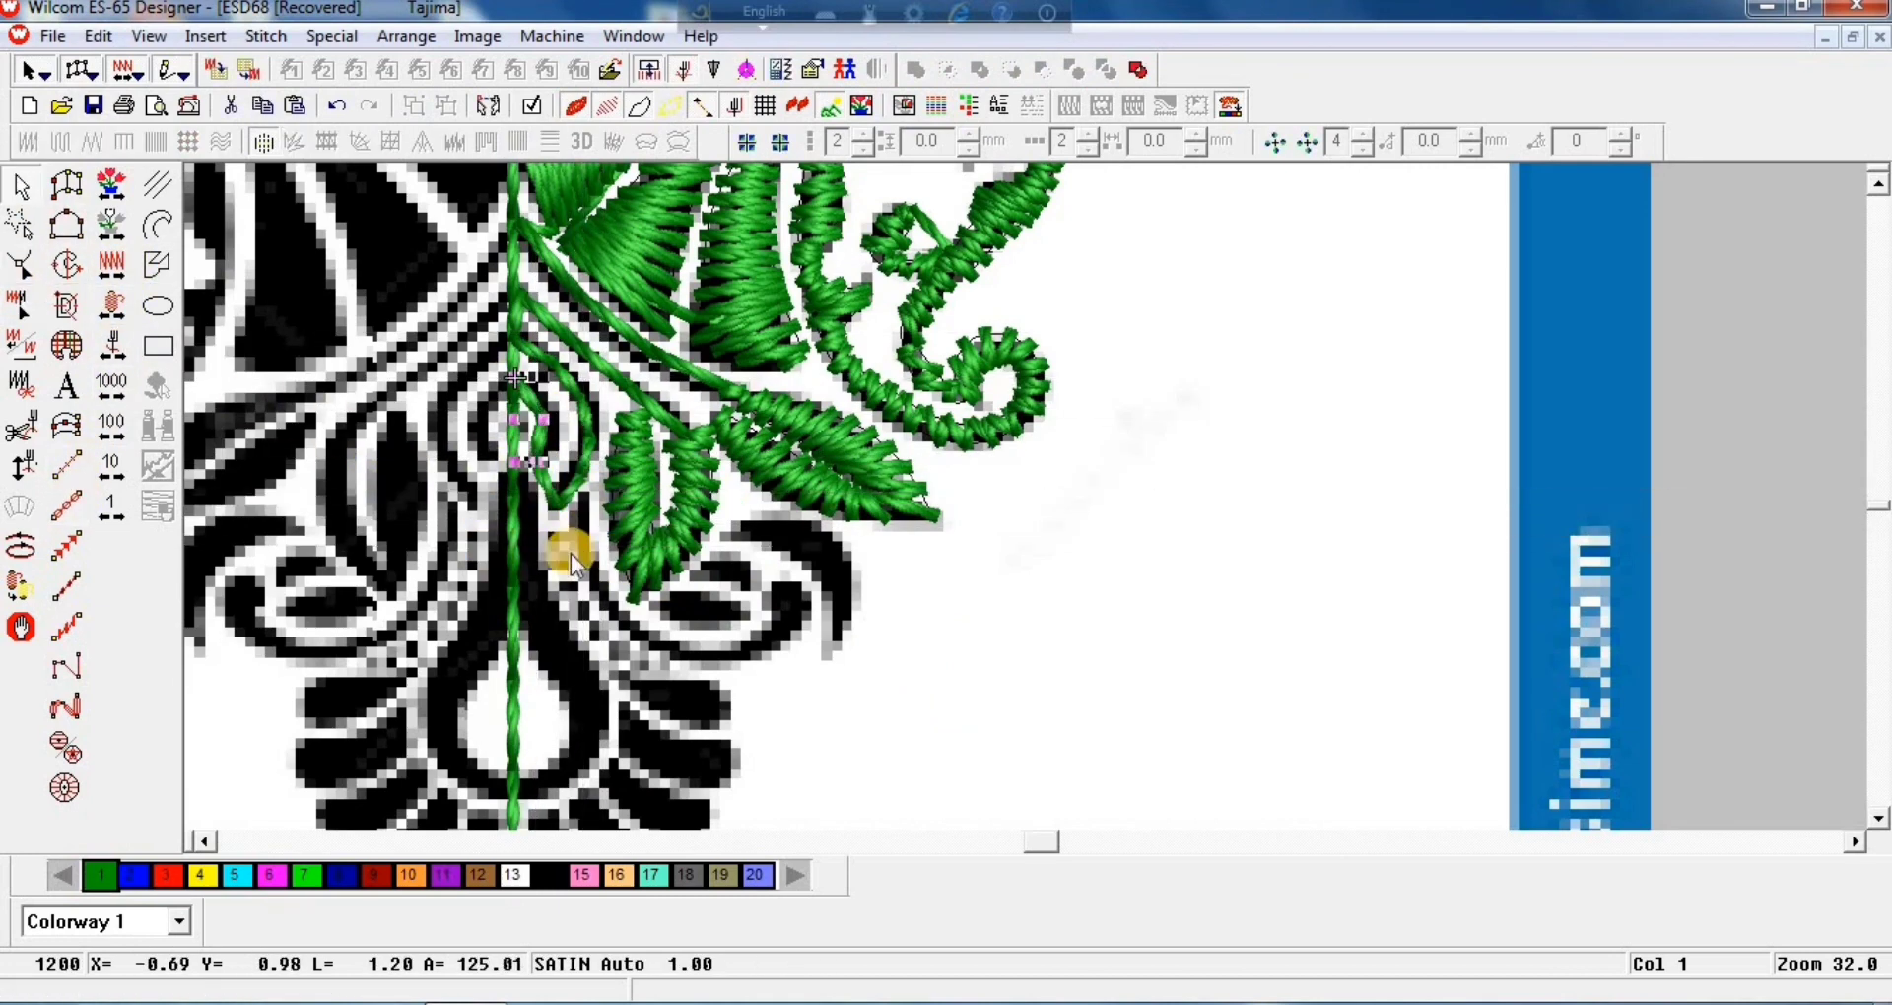
Step: Retrace the short inner curve beside the centre guide line with a triple run stitch and deselect it
click(67, 506)
click(518, 385)
right_click(532, 417)
click(536, 459)
key(Return)
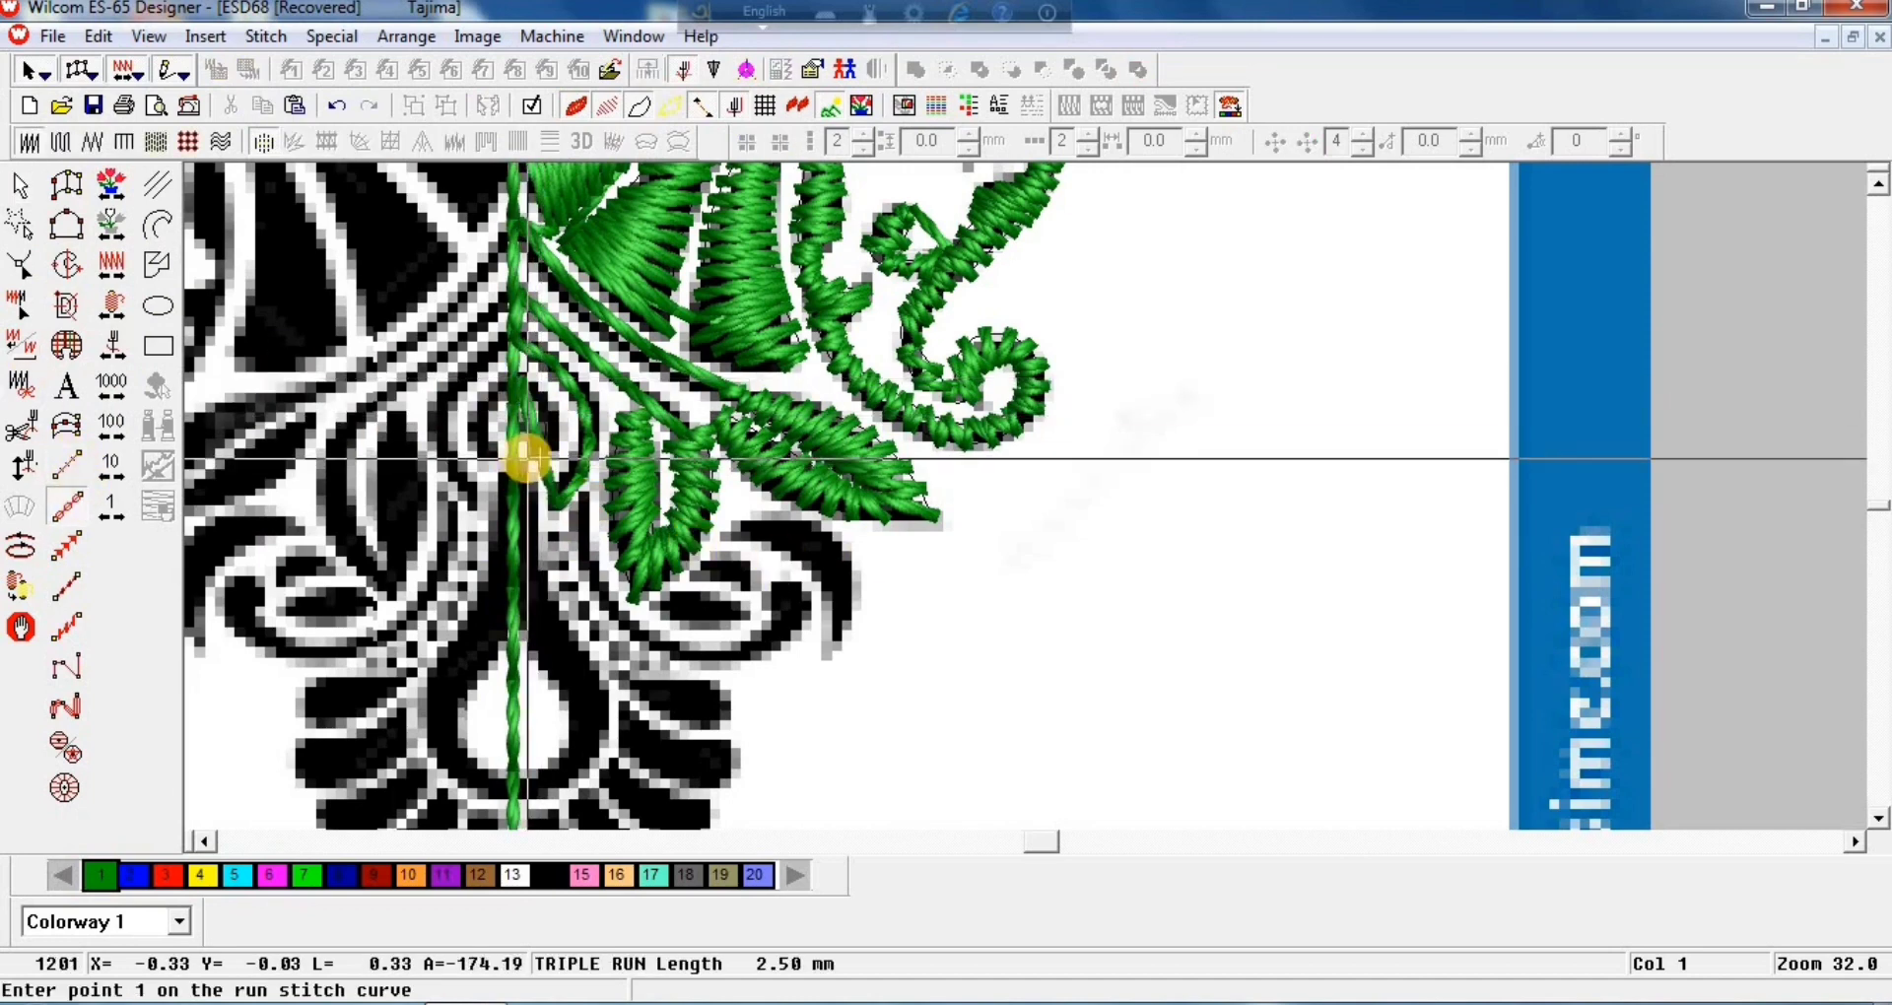
key(Escape)
click(598, 417)
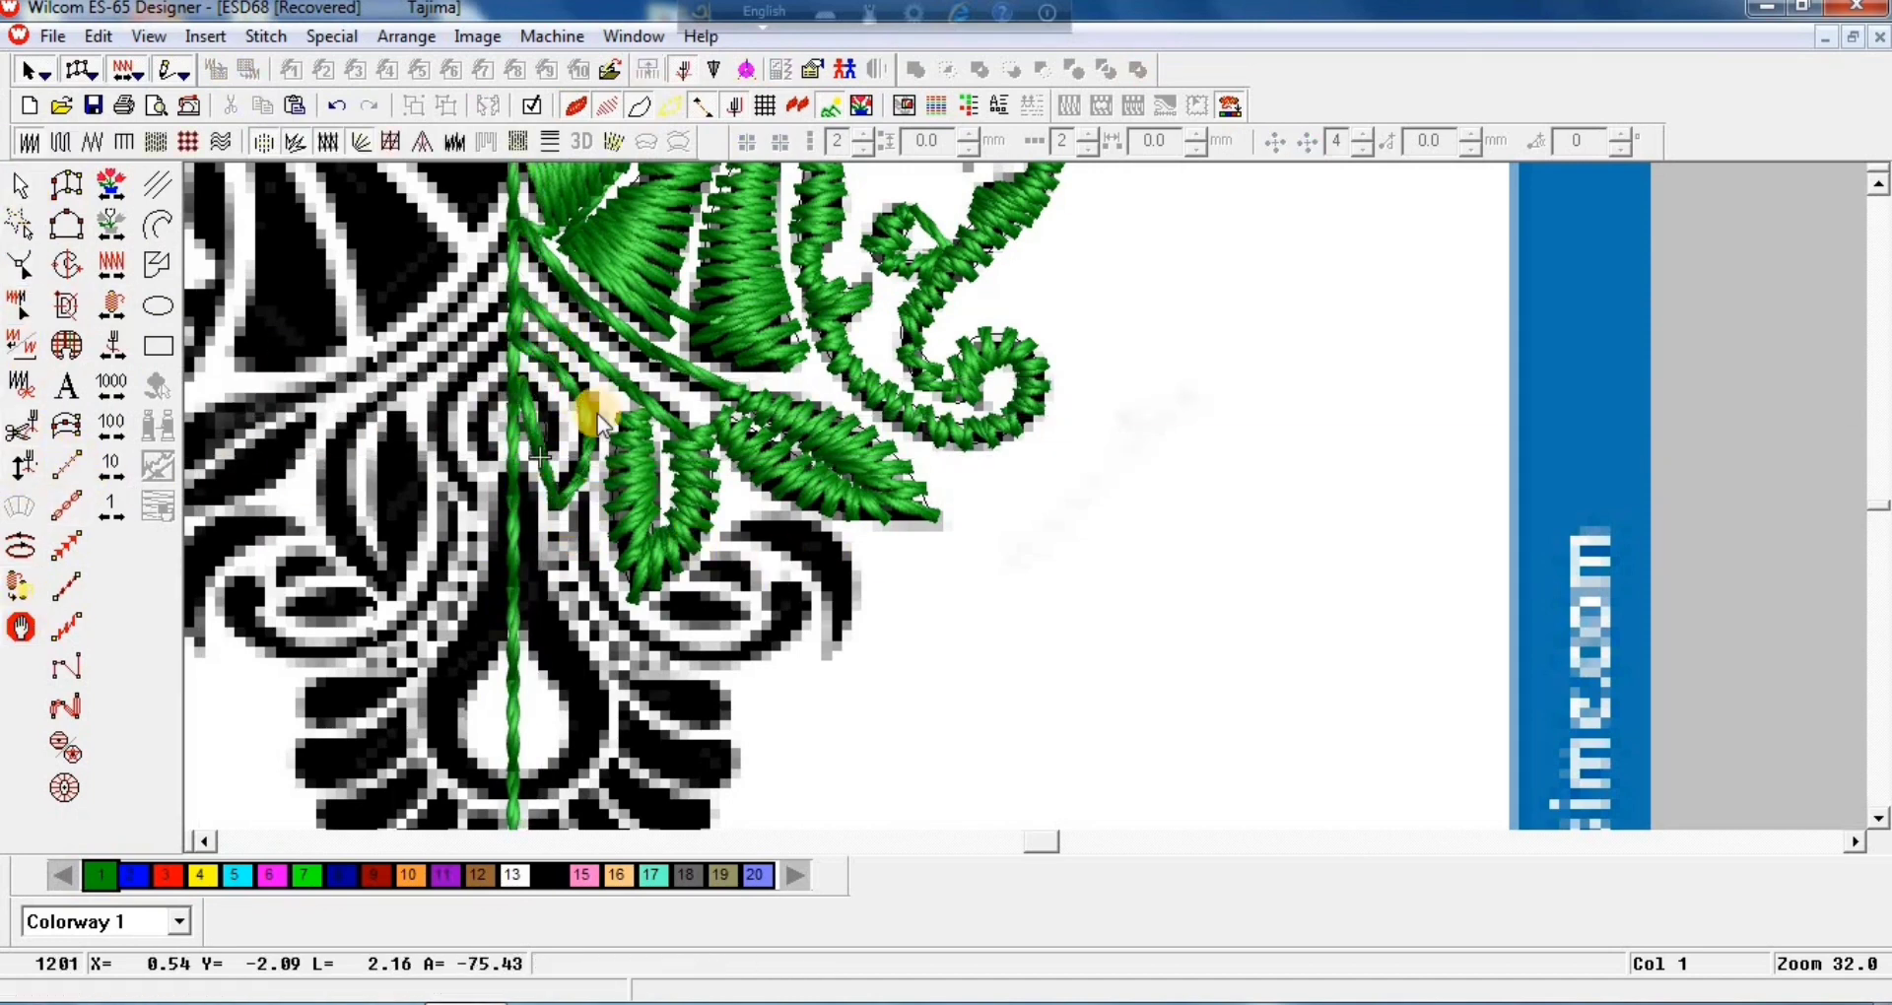
click(548, 477)
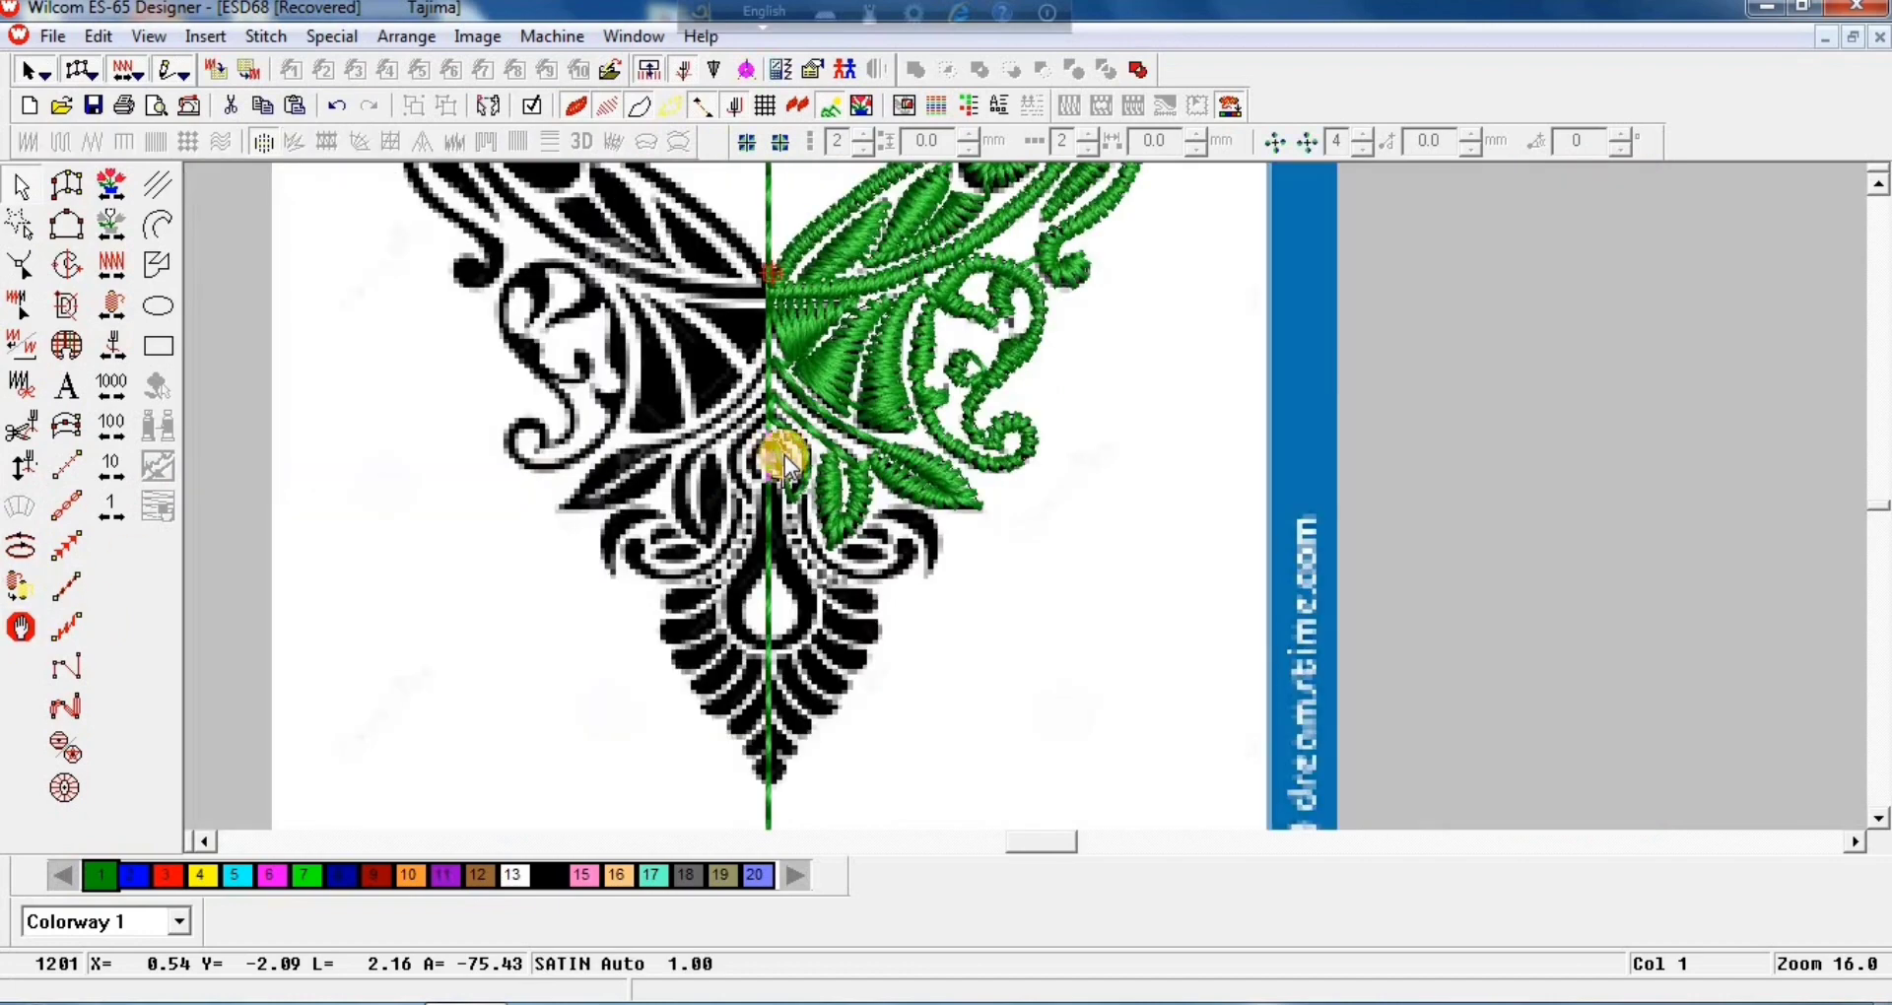
click(26, 276)
scroll(634, 552, down, 1)
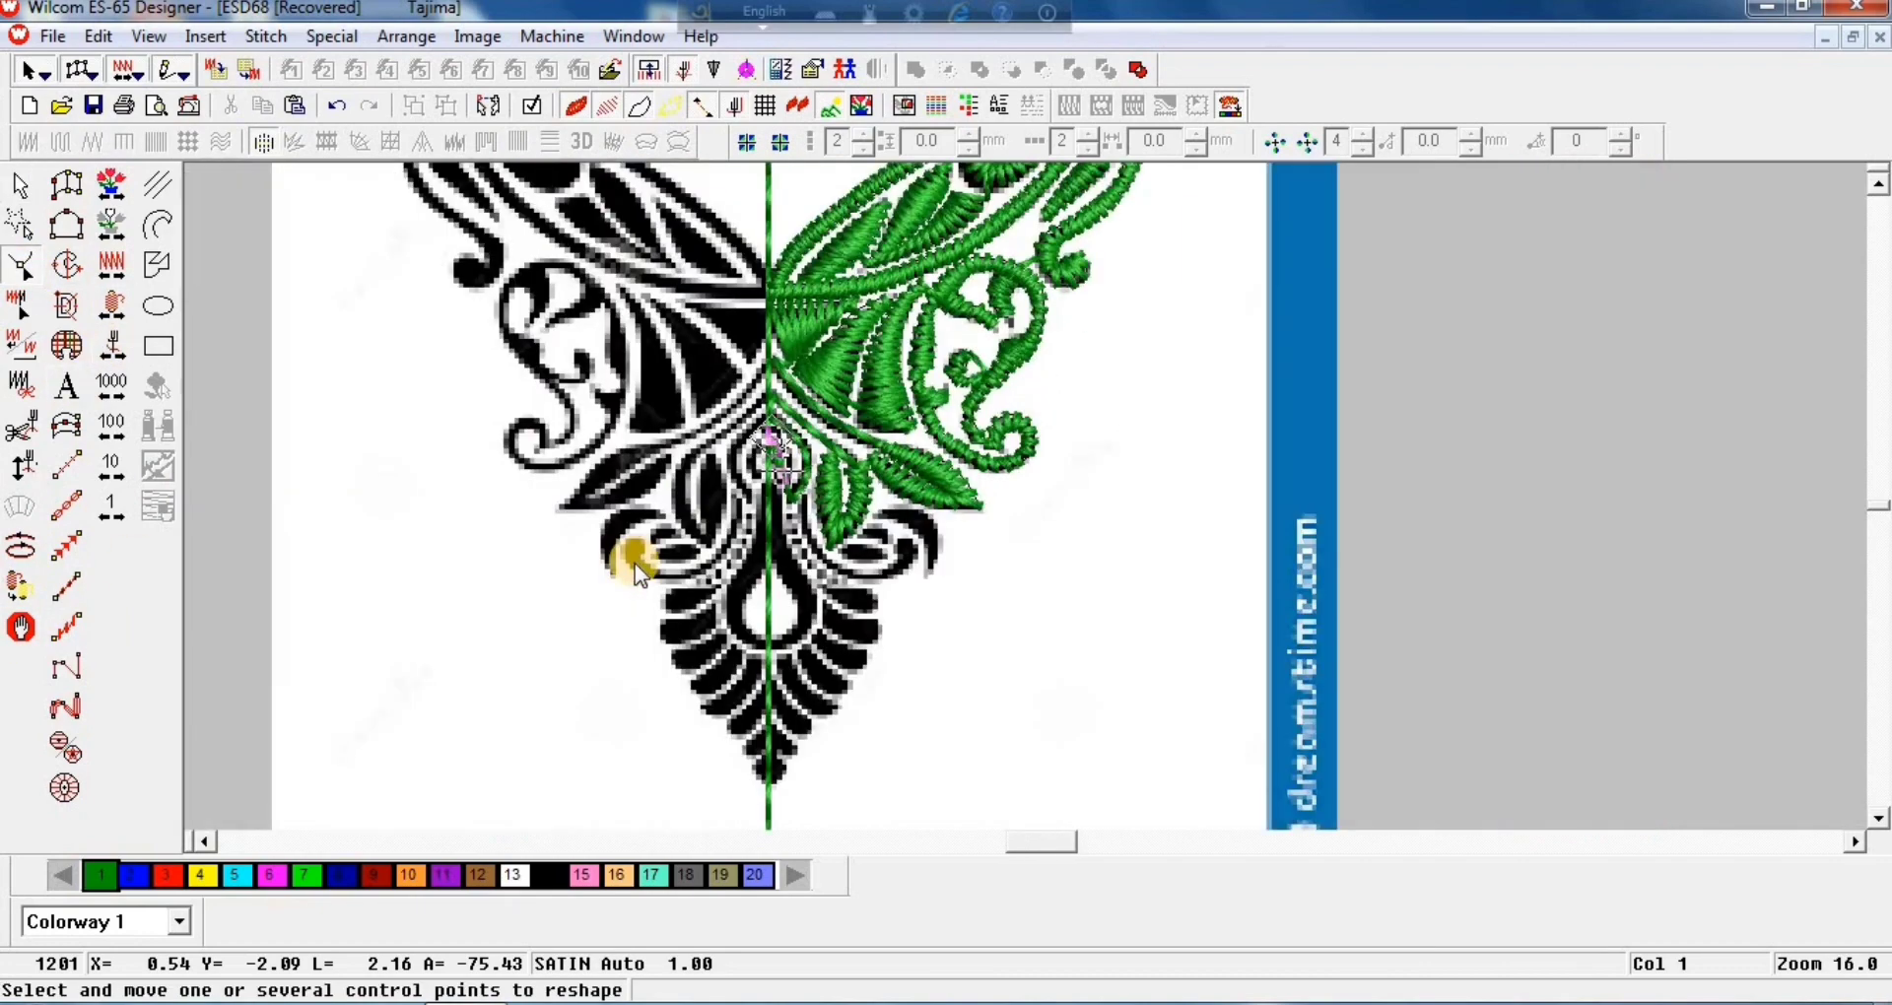
scroll(634, 552, up, 2)
click(202, 840)
click(202, 840)
click(202, 841)
key(Escape)
Step: Trace the lower scroll's outer curve with a triple run stitch, from the end of the teardrop-shaped curve around to the scroll's outer tip
scroll(273, 389, down, 1)
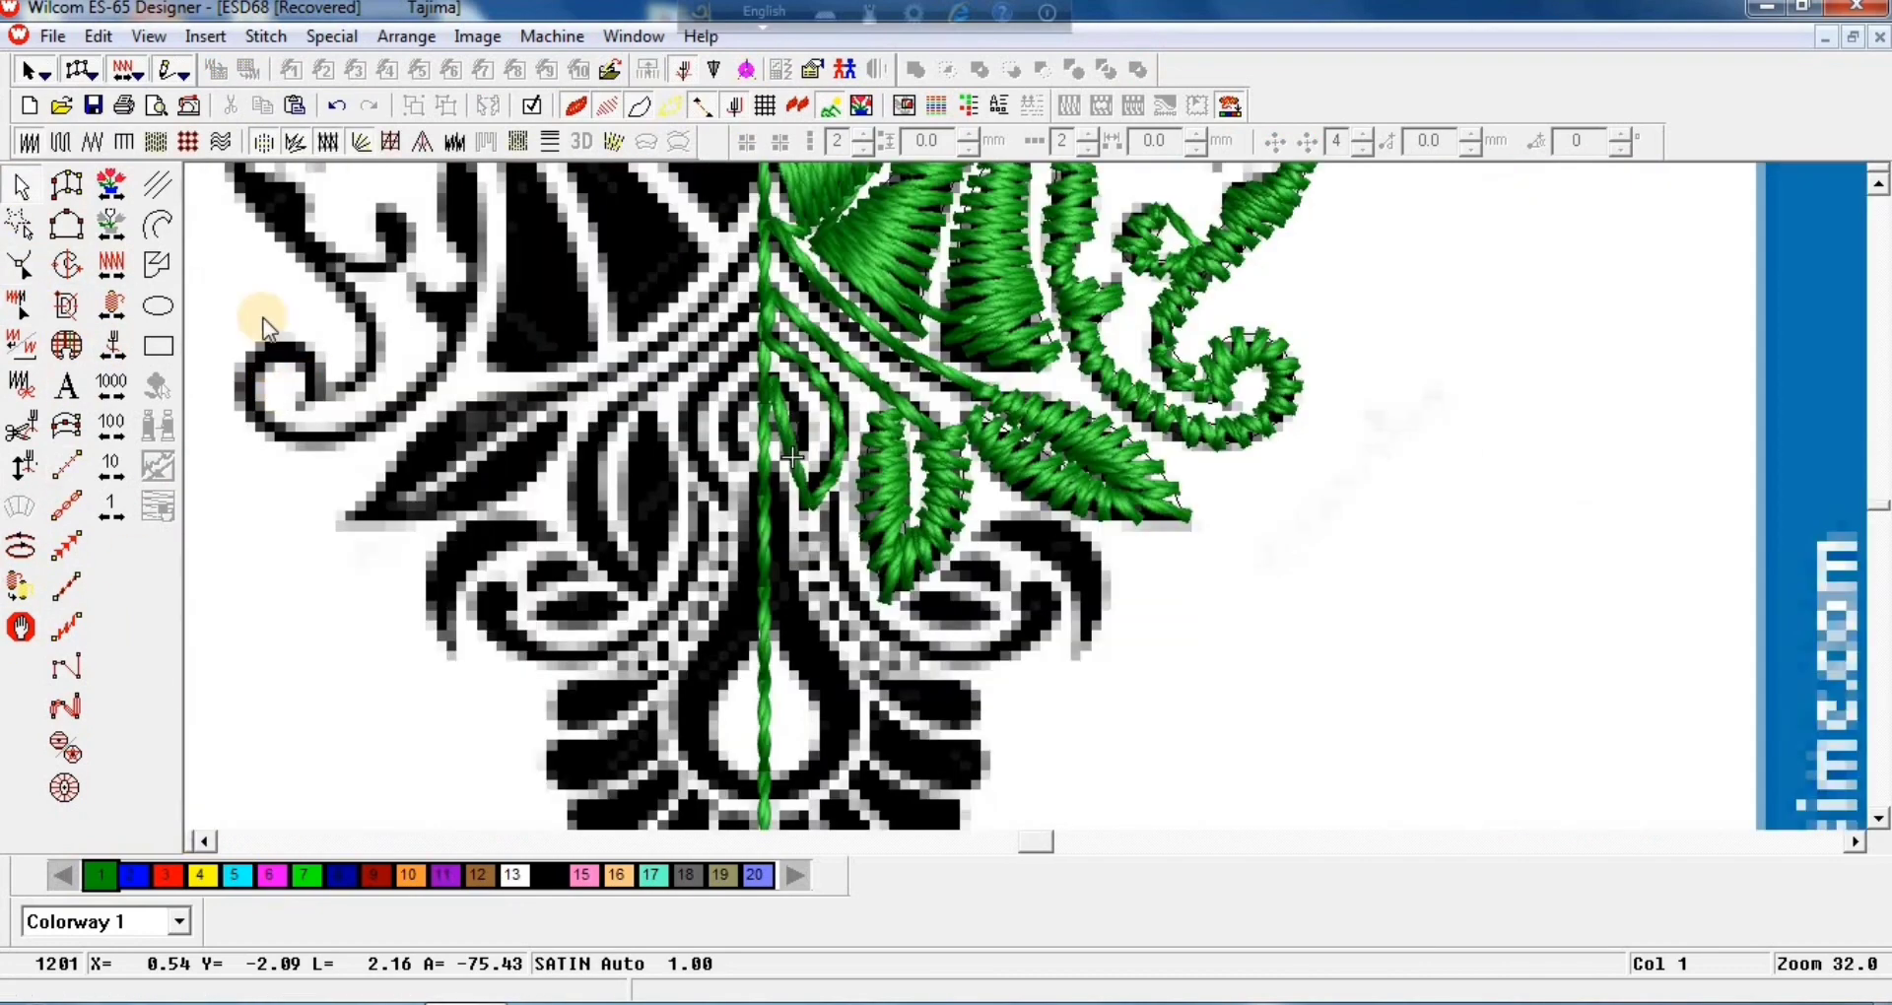
click(67, 508)
click(825, 490)
right_click(849, 580)
right_click(907, 642)
right_click(999, 646)
right_click(1039, 593)
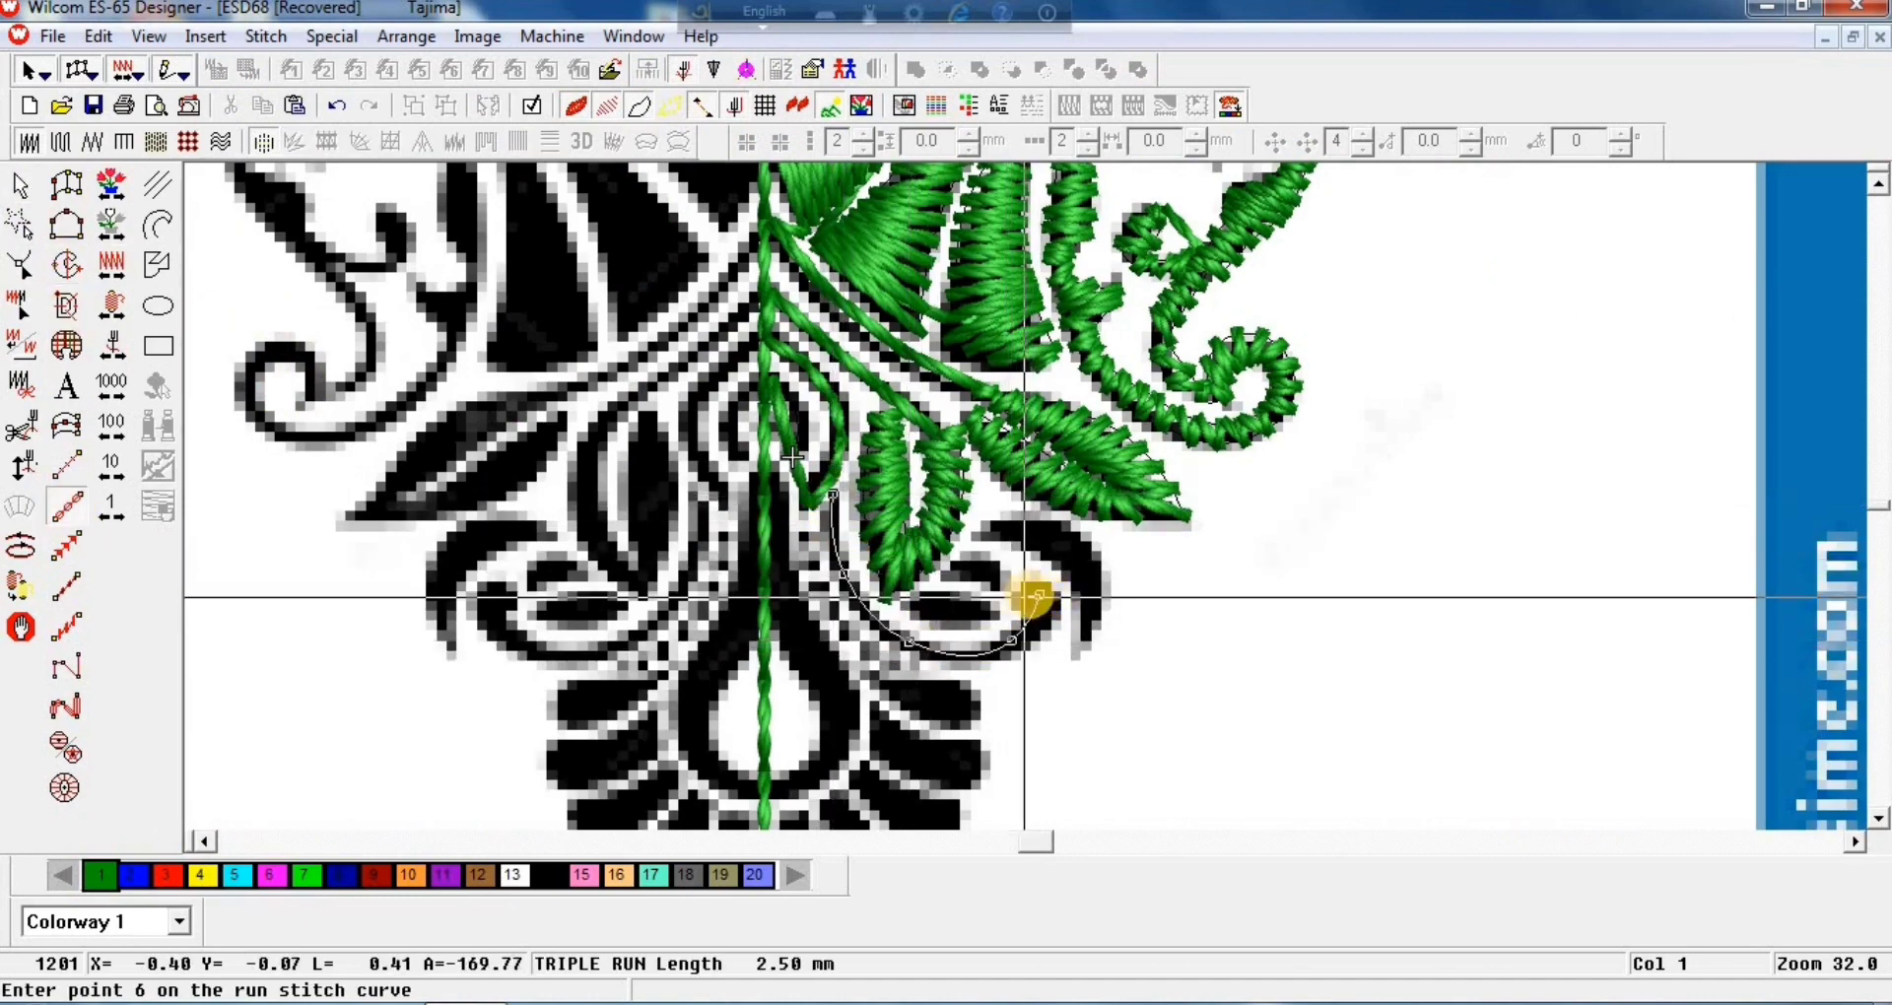
right_click(1027, 589)
key(Return)
Step: Digitize the hooked outer leaf above the lower scroll as a satin column, from its inner end to its lower tip
click(63, 426)
click(67, 185)
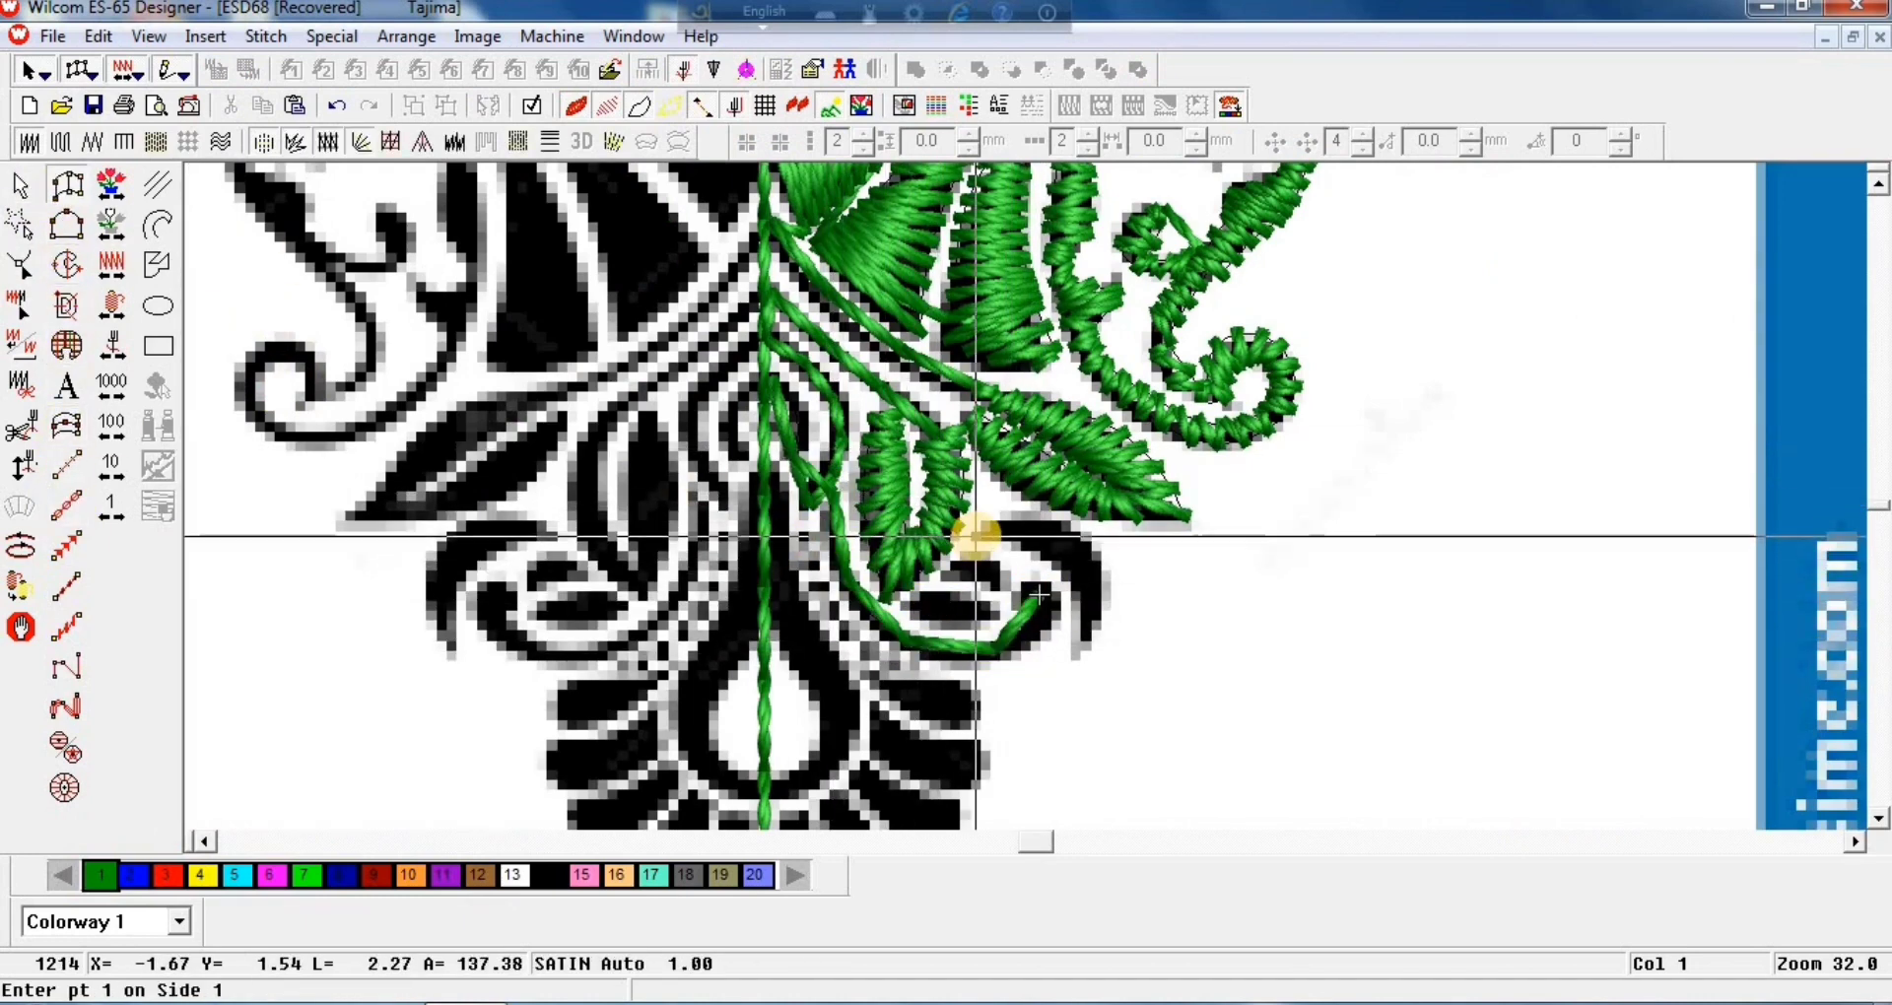
click(983, 533)
click(1001, 517)
right_click(1031, 548)
right_click(1050, 517)
click(1077, 632)
key(Return)
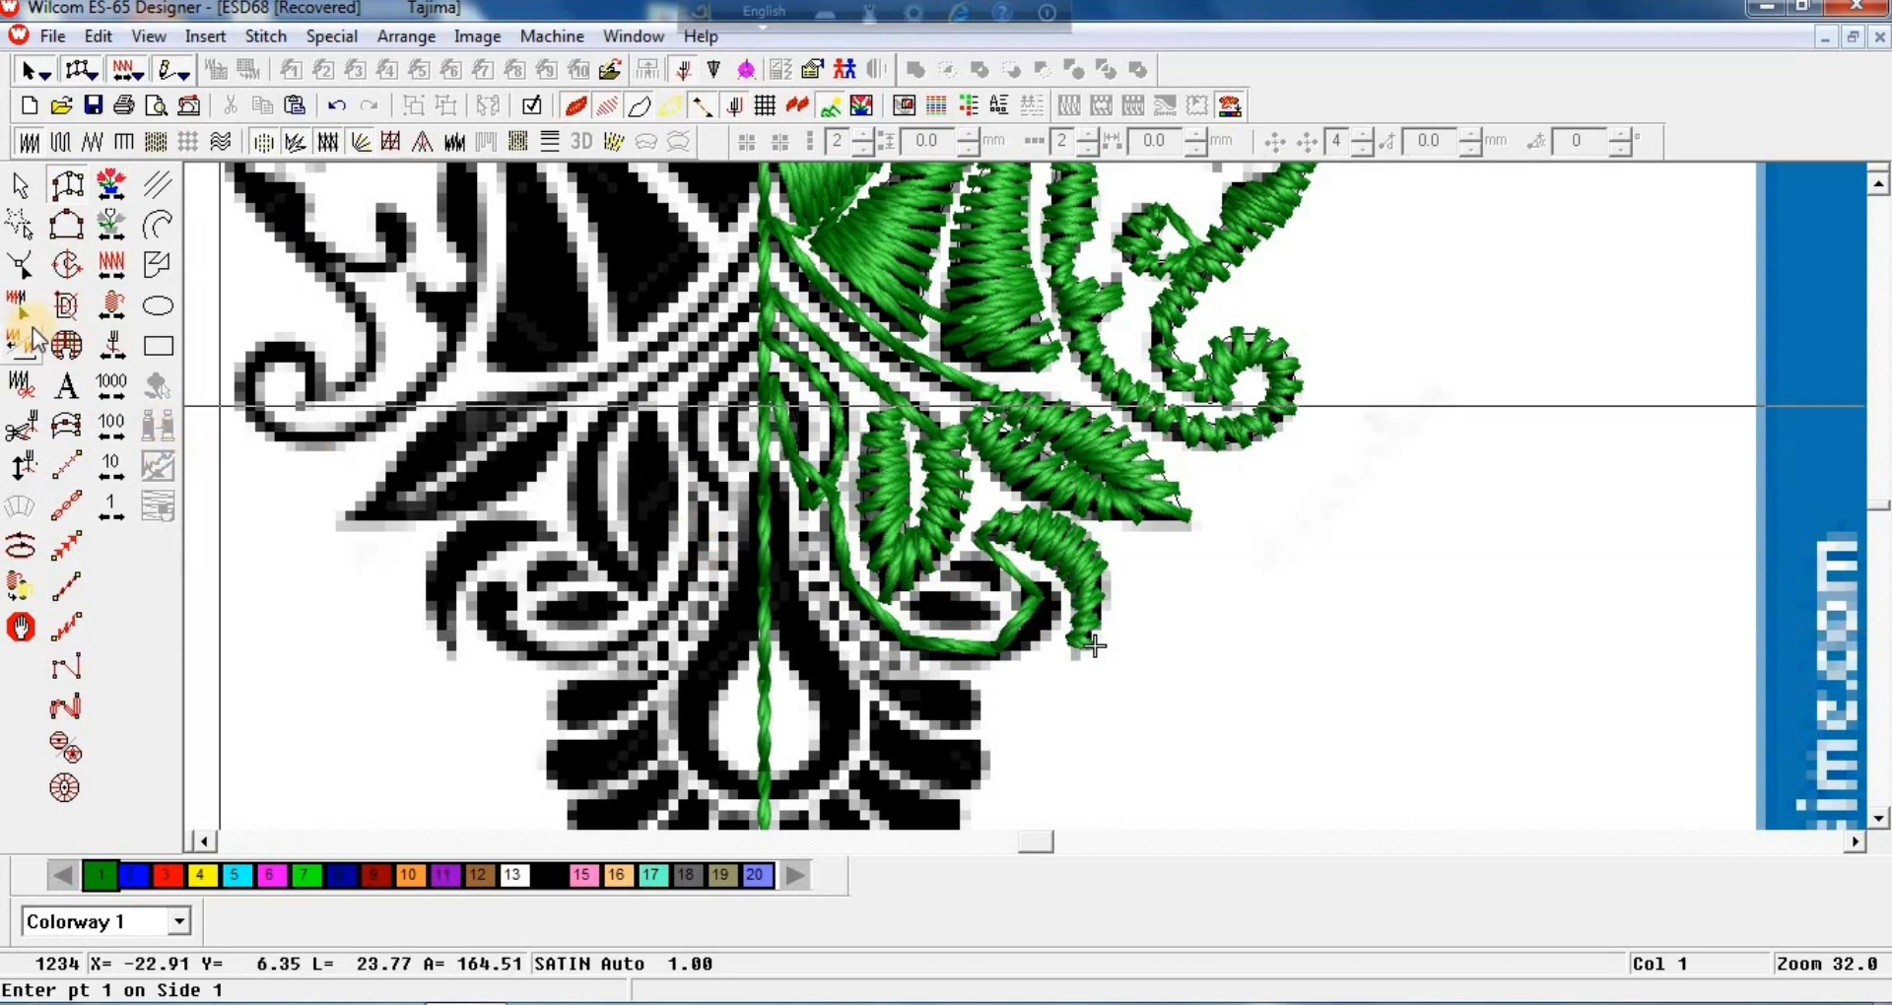
click(66, 627)
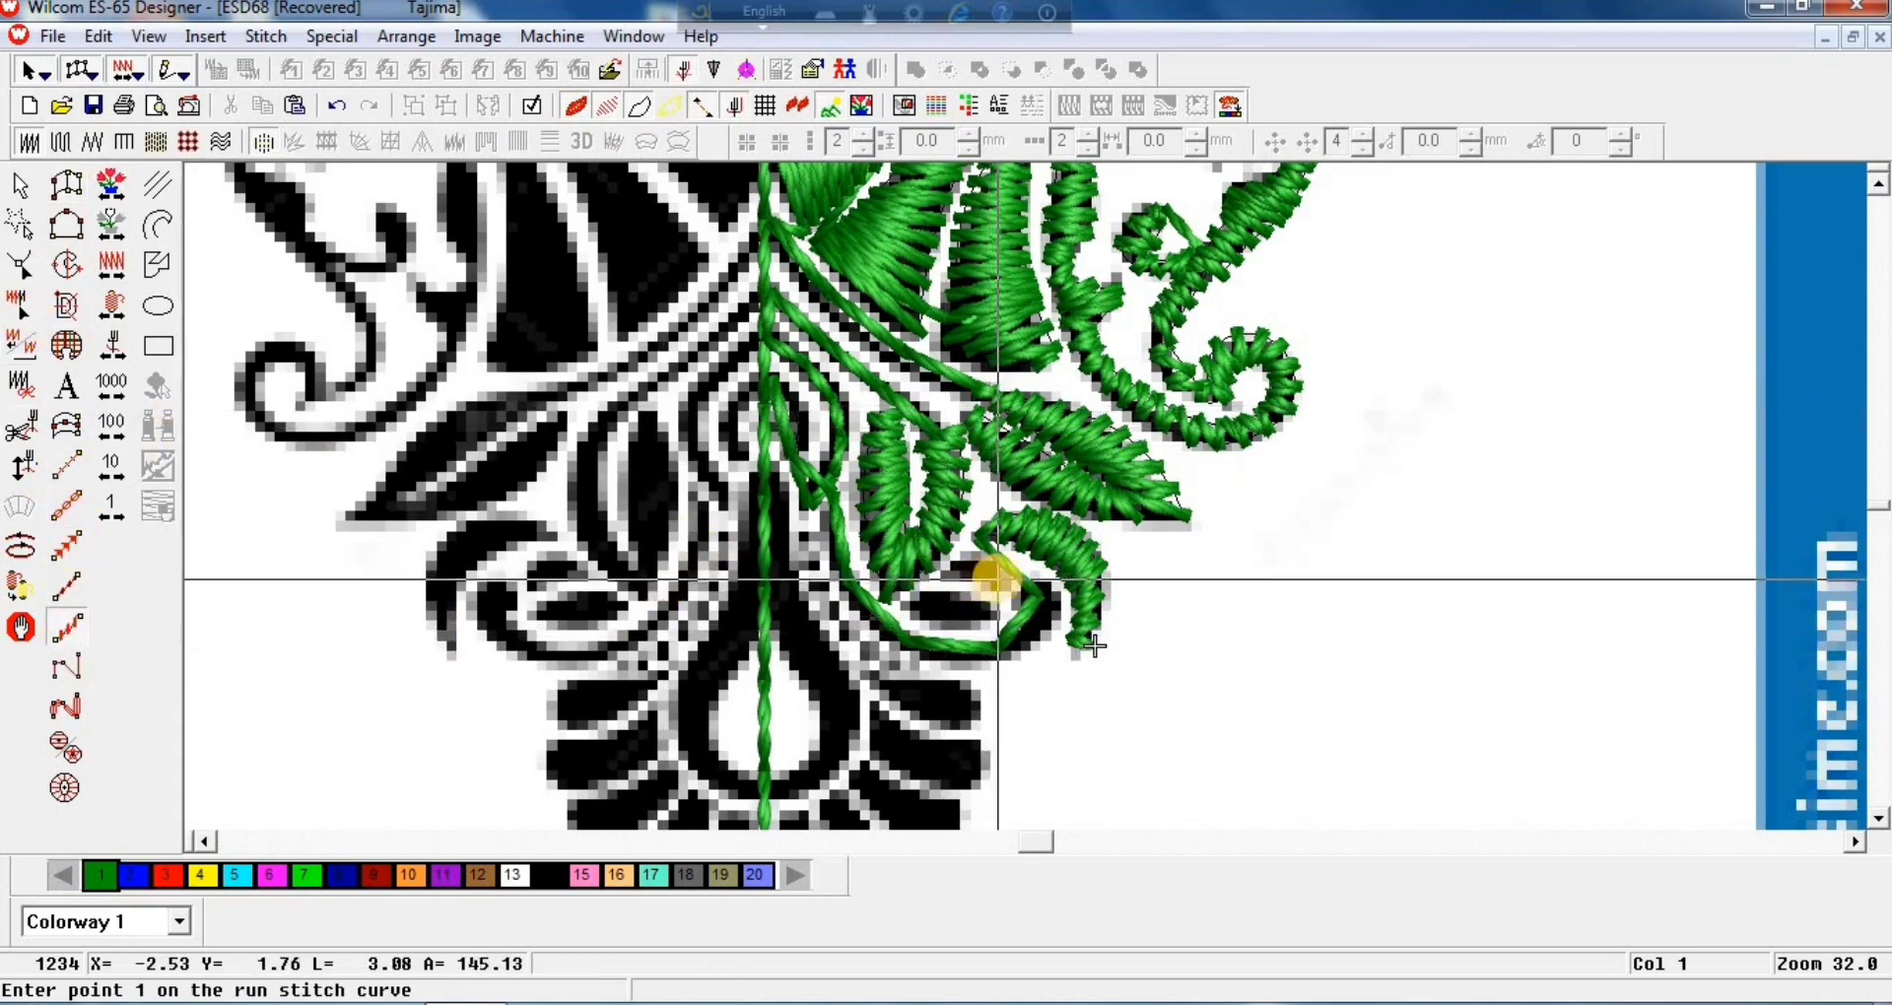
click(942, 574)
key(ctrl+z)
click(971, 574)
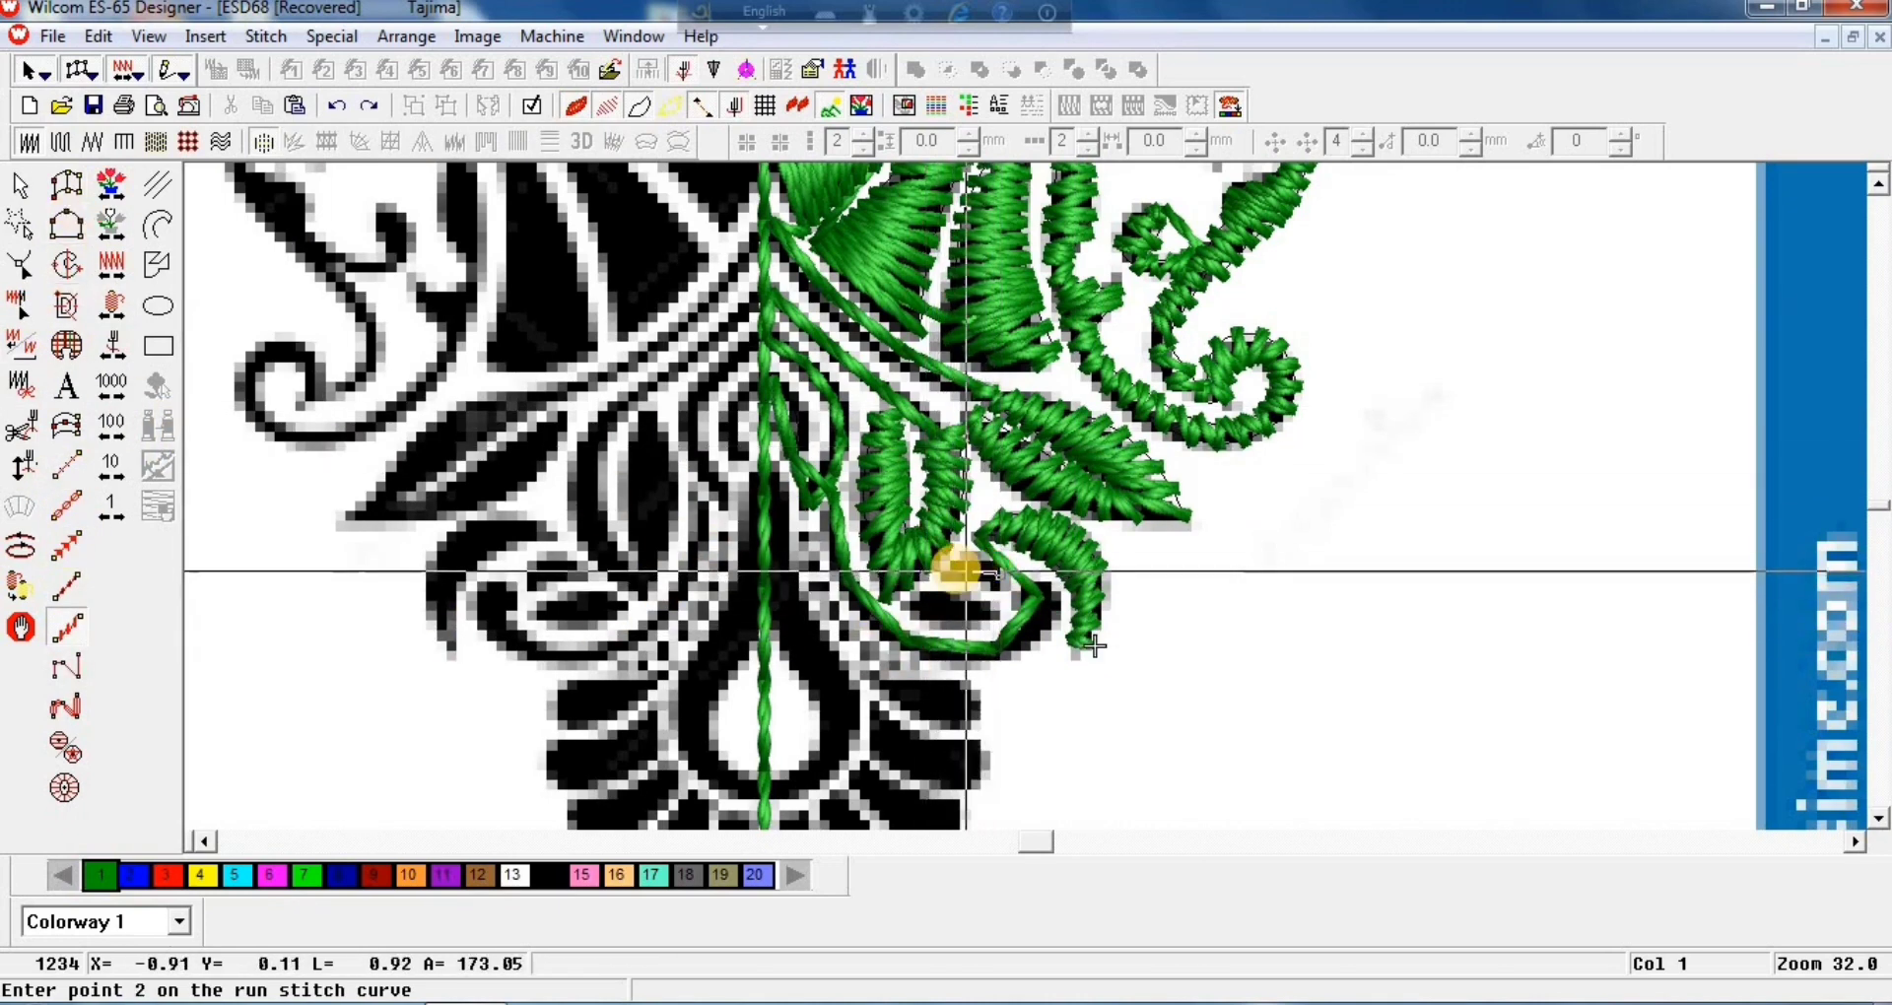
key(Escape)
Step: Trace two short lines inside the lower scroll with a triple run stitch
click(66, 506)
click(1007, 585)
click(946, 574)
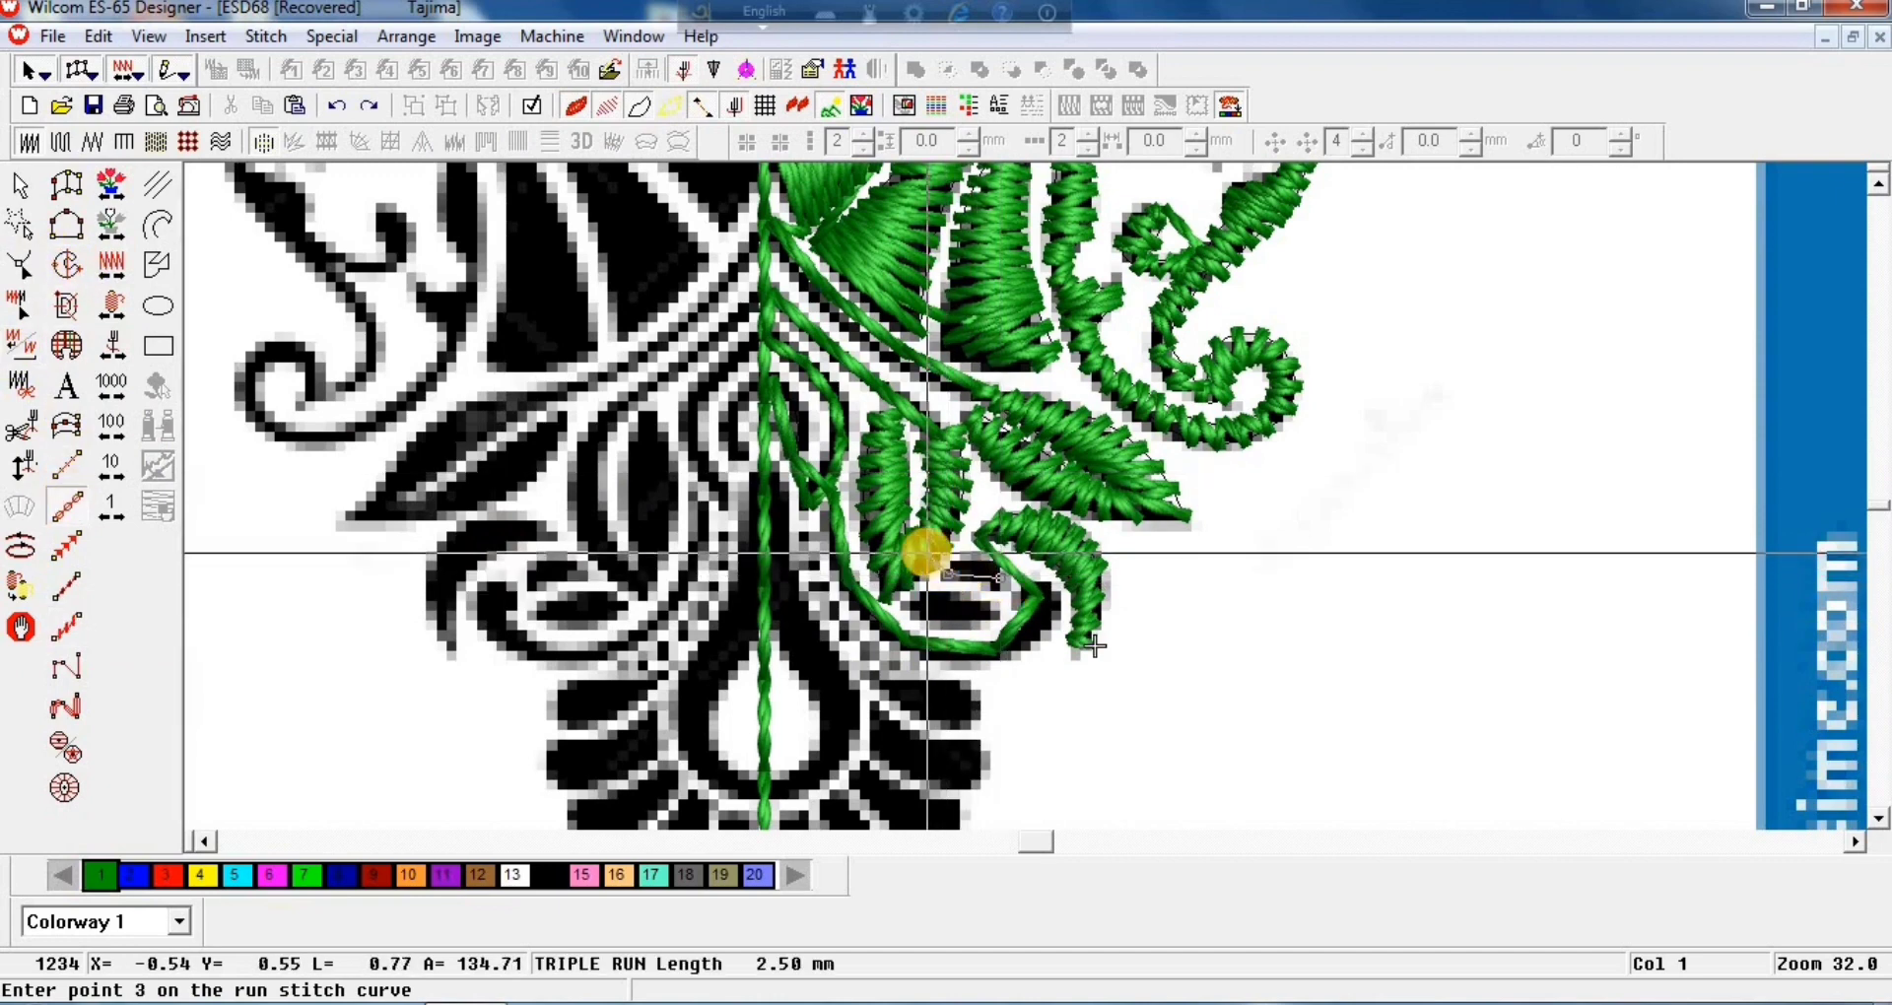
key(Return)
click(994, 613)
click(902, 599)
key(Return)
Step: Trace the thin curve between the teardrop and the lower scroll with a triple run stitch, down to the first feather lobe
scroll(769, 572, down, 2)
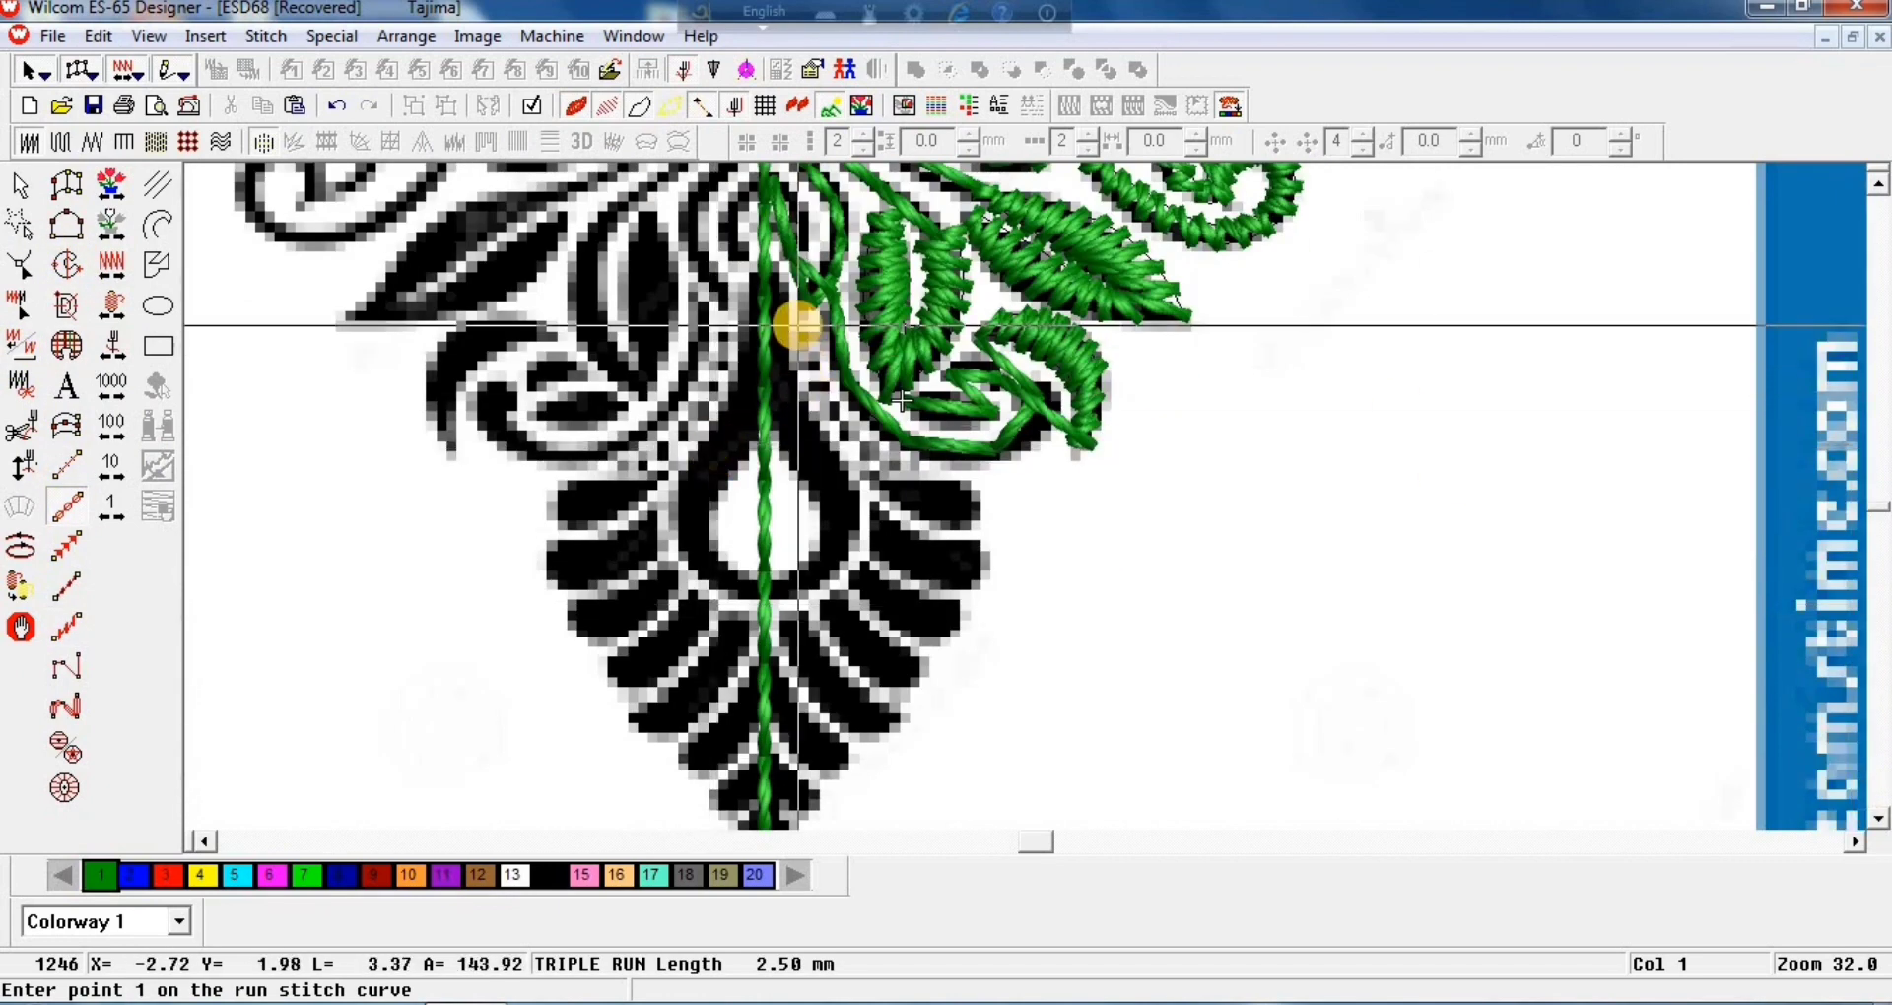
click(802, 317)
click(813, 372)
click(847, 423)
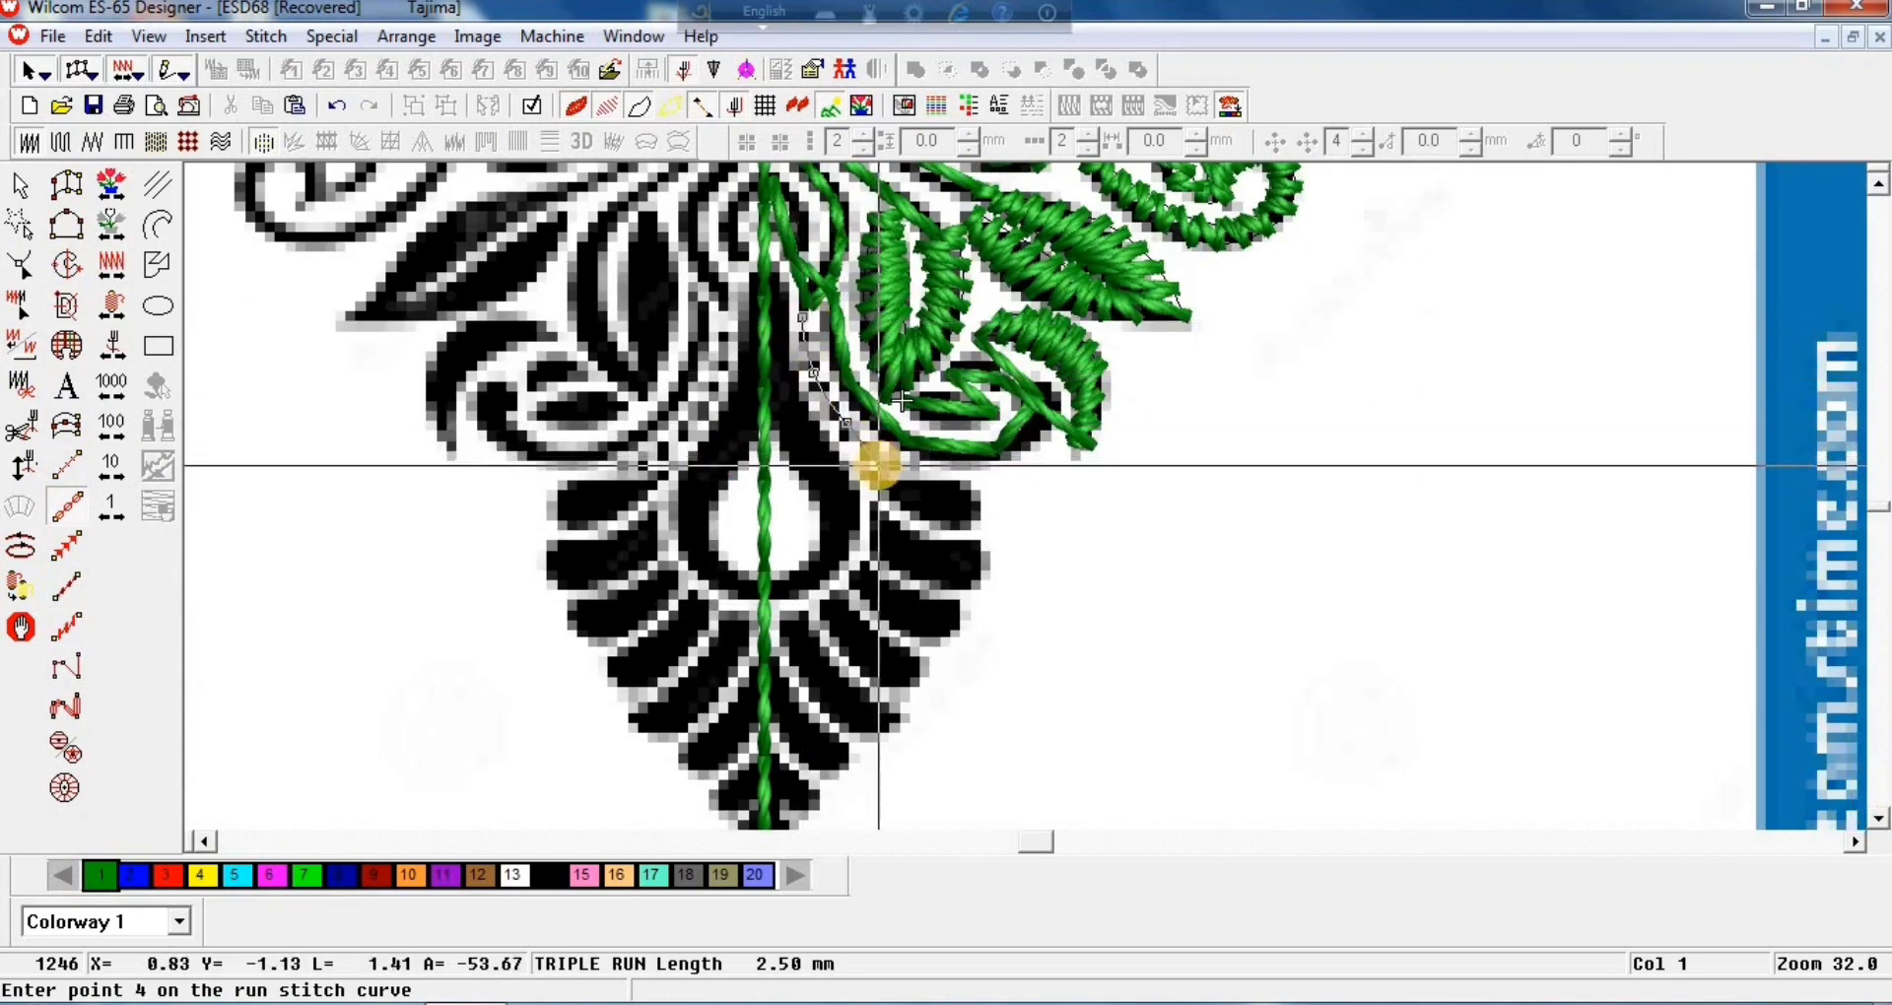
click(877, 477)
key(Return)
Step: Lay a travel run into the uppermost feather lobe beside the teardrop and fill the lobe with a satin column
click(66, 184)
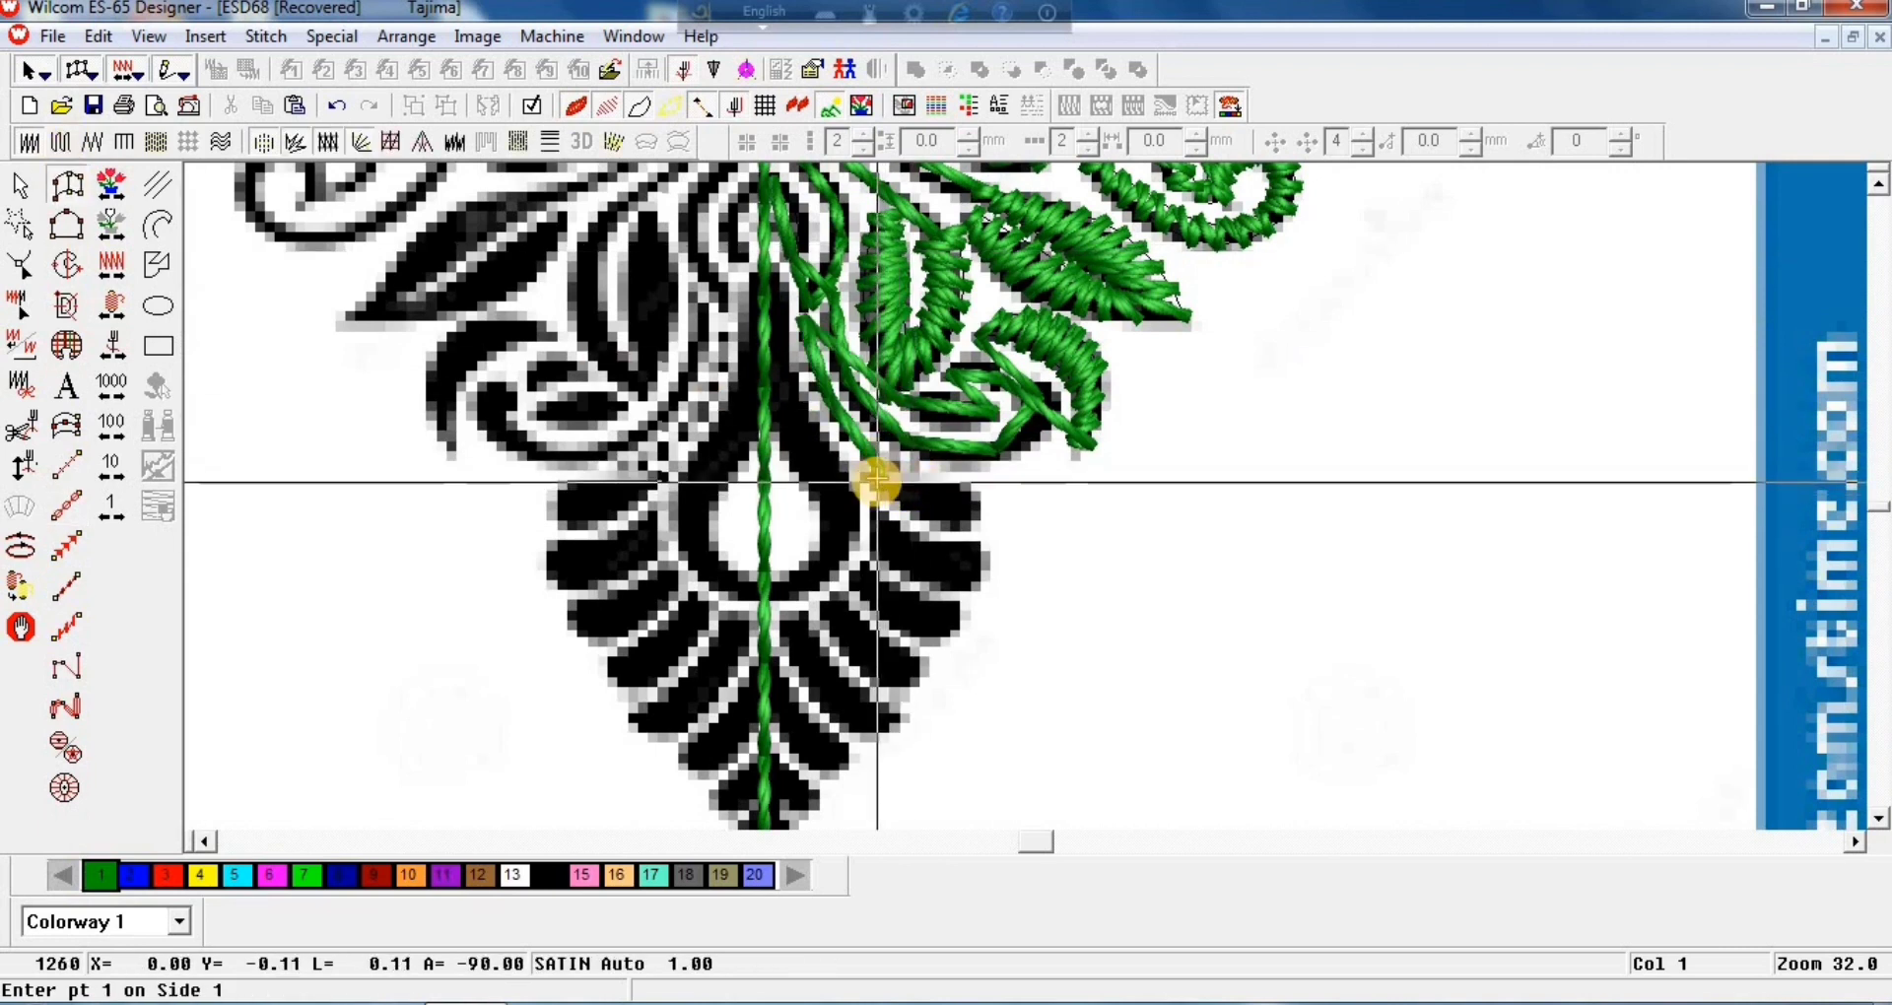
click(69, 463)
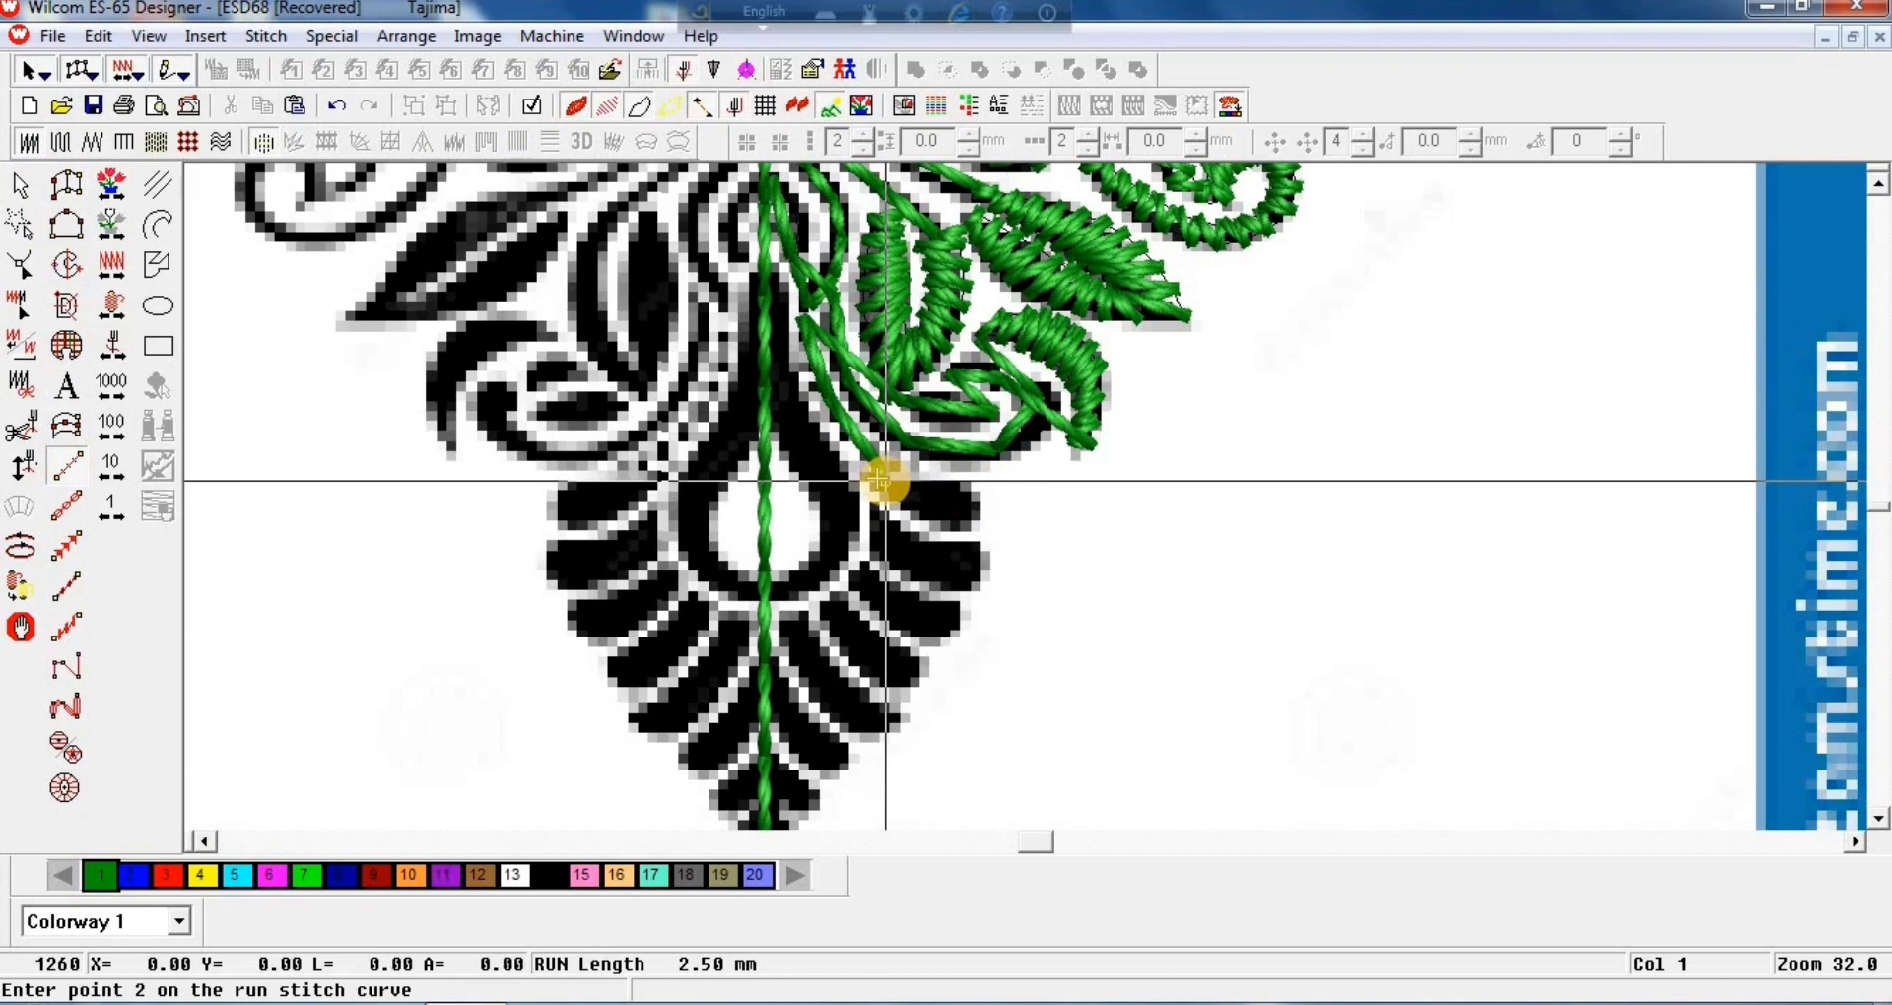
key(Return)
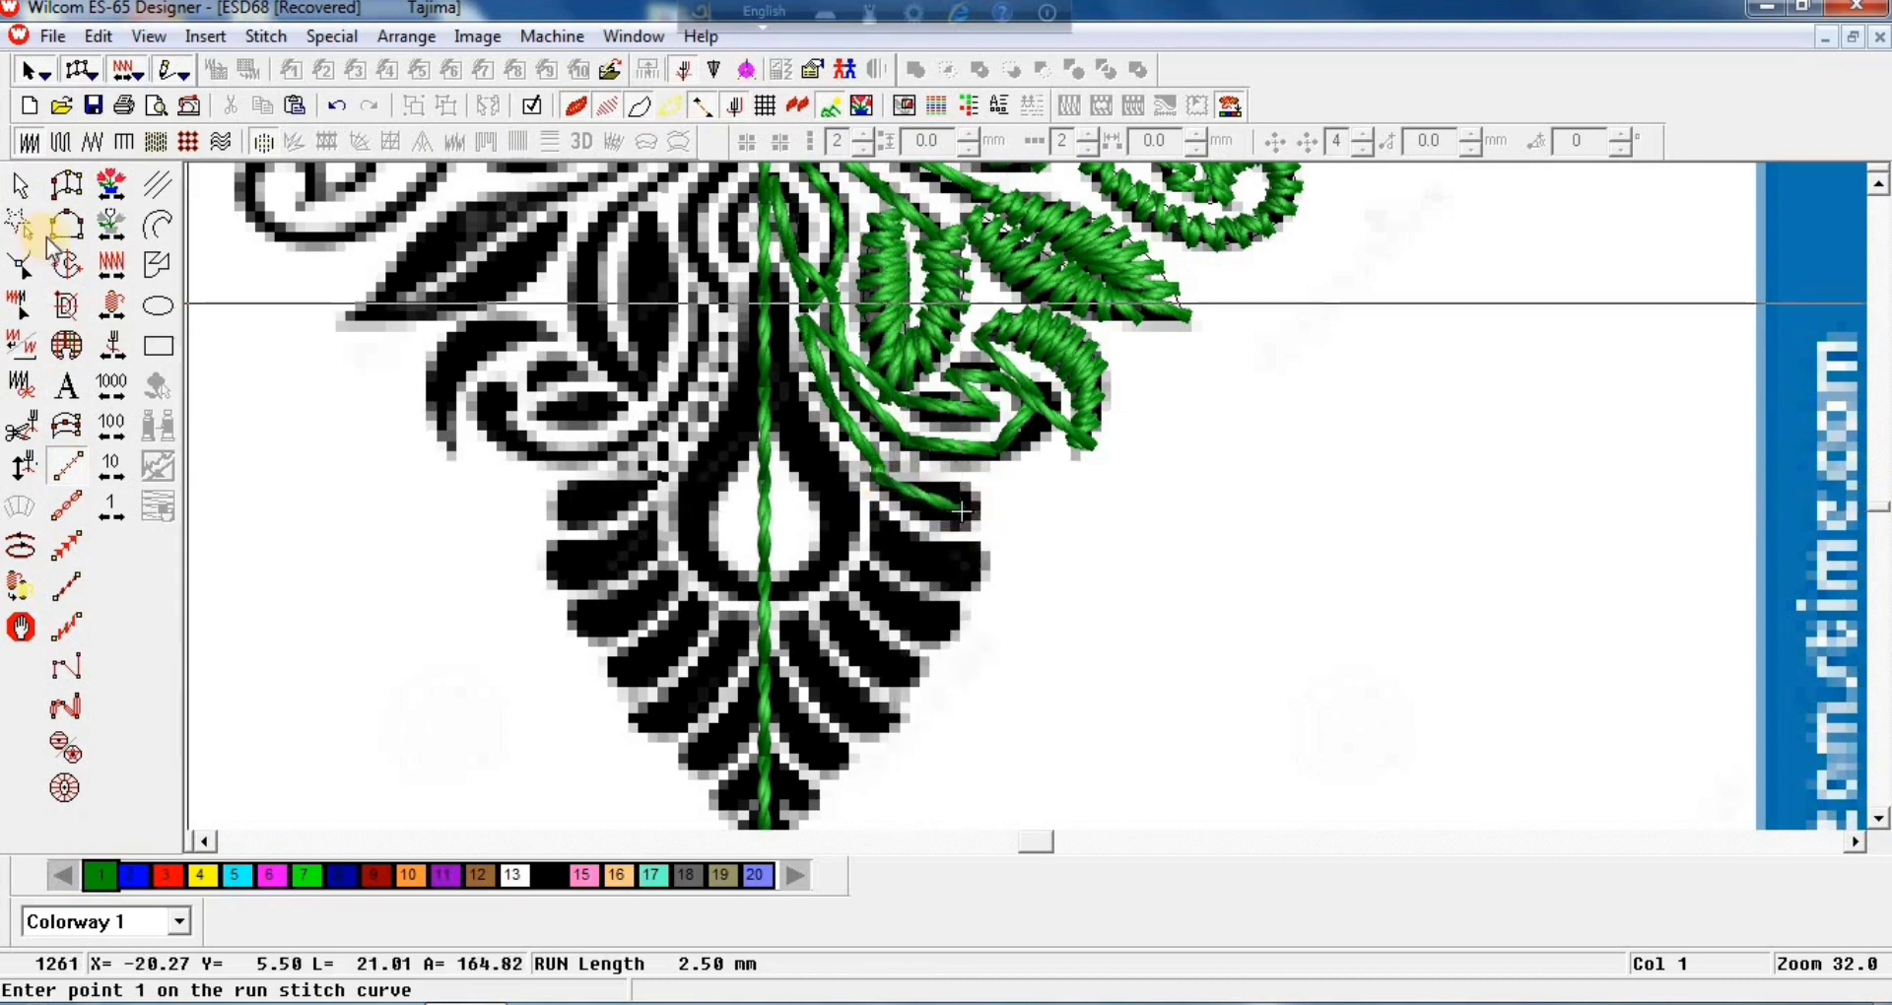
click(71, 190)
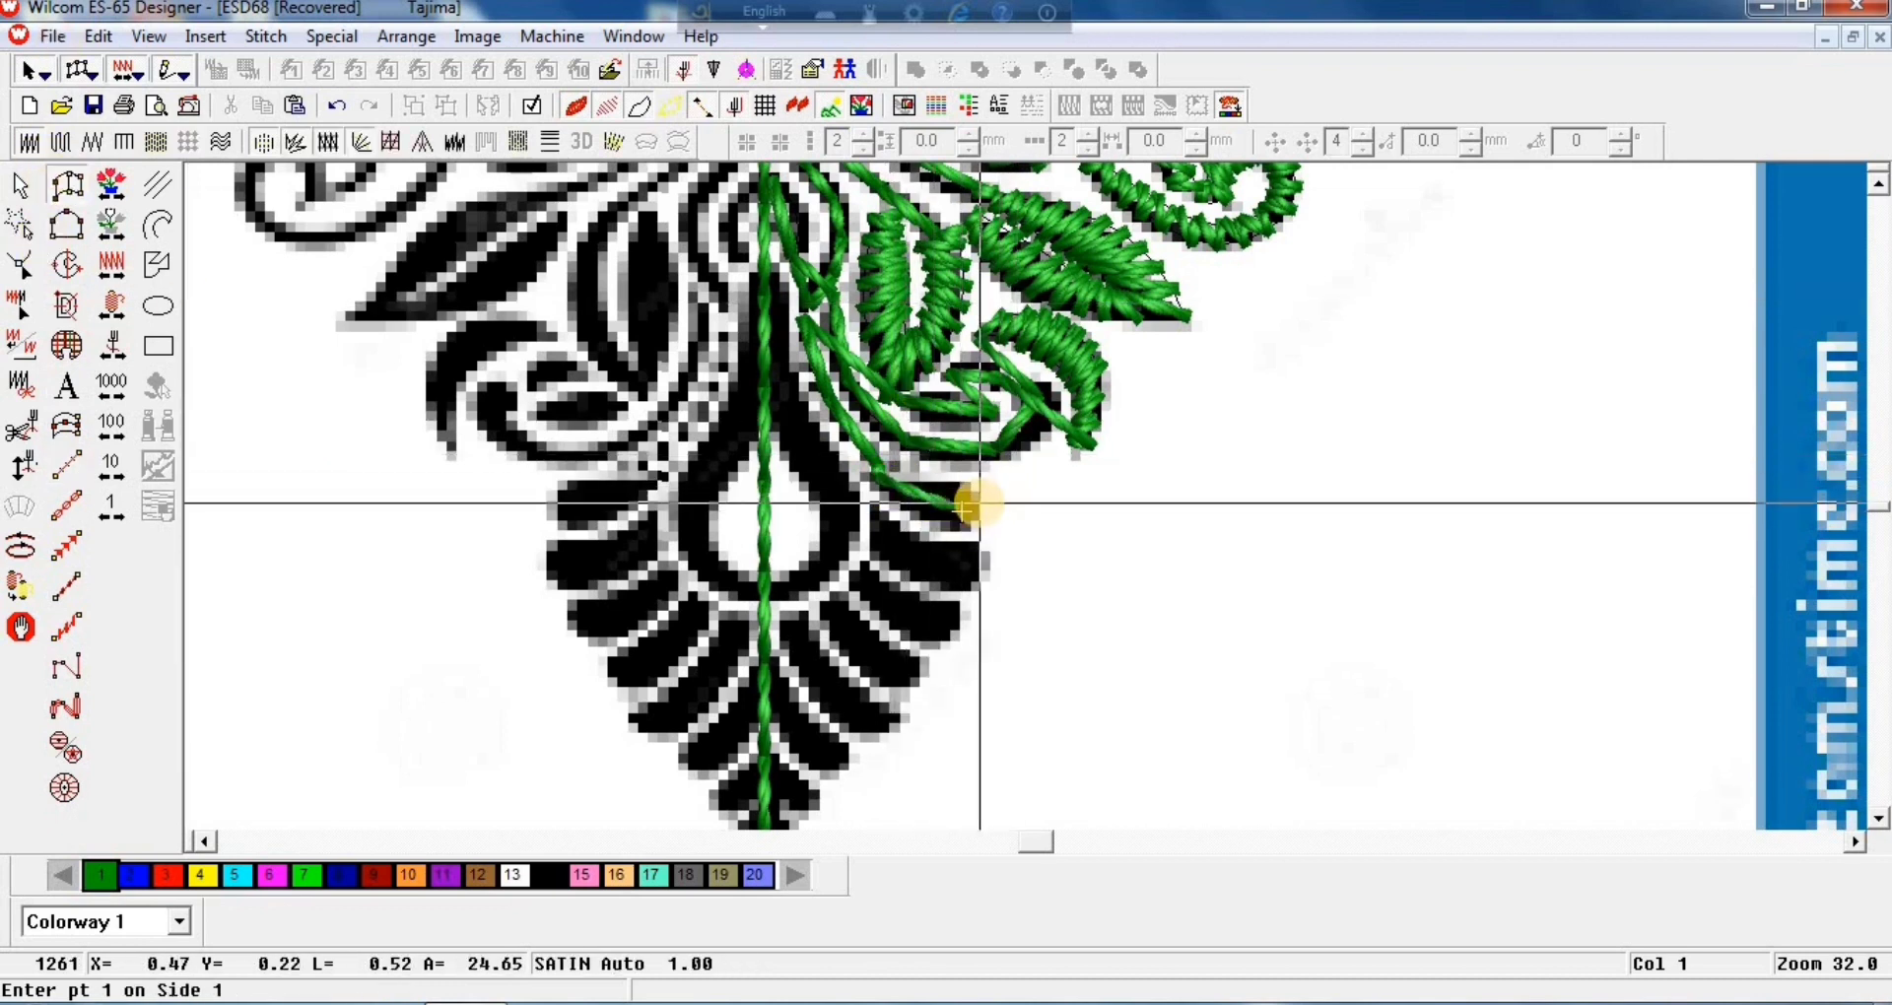
click(970, 503)
click(963, 494)
click(913, 511)
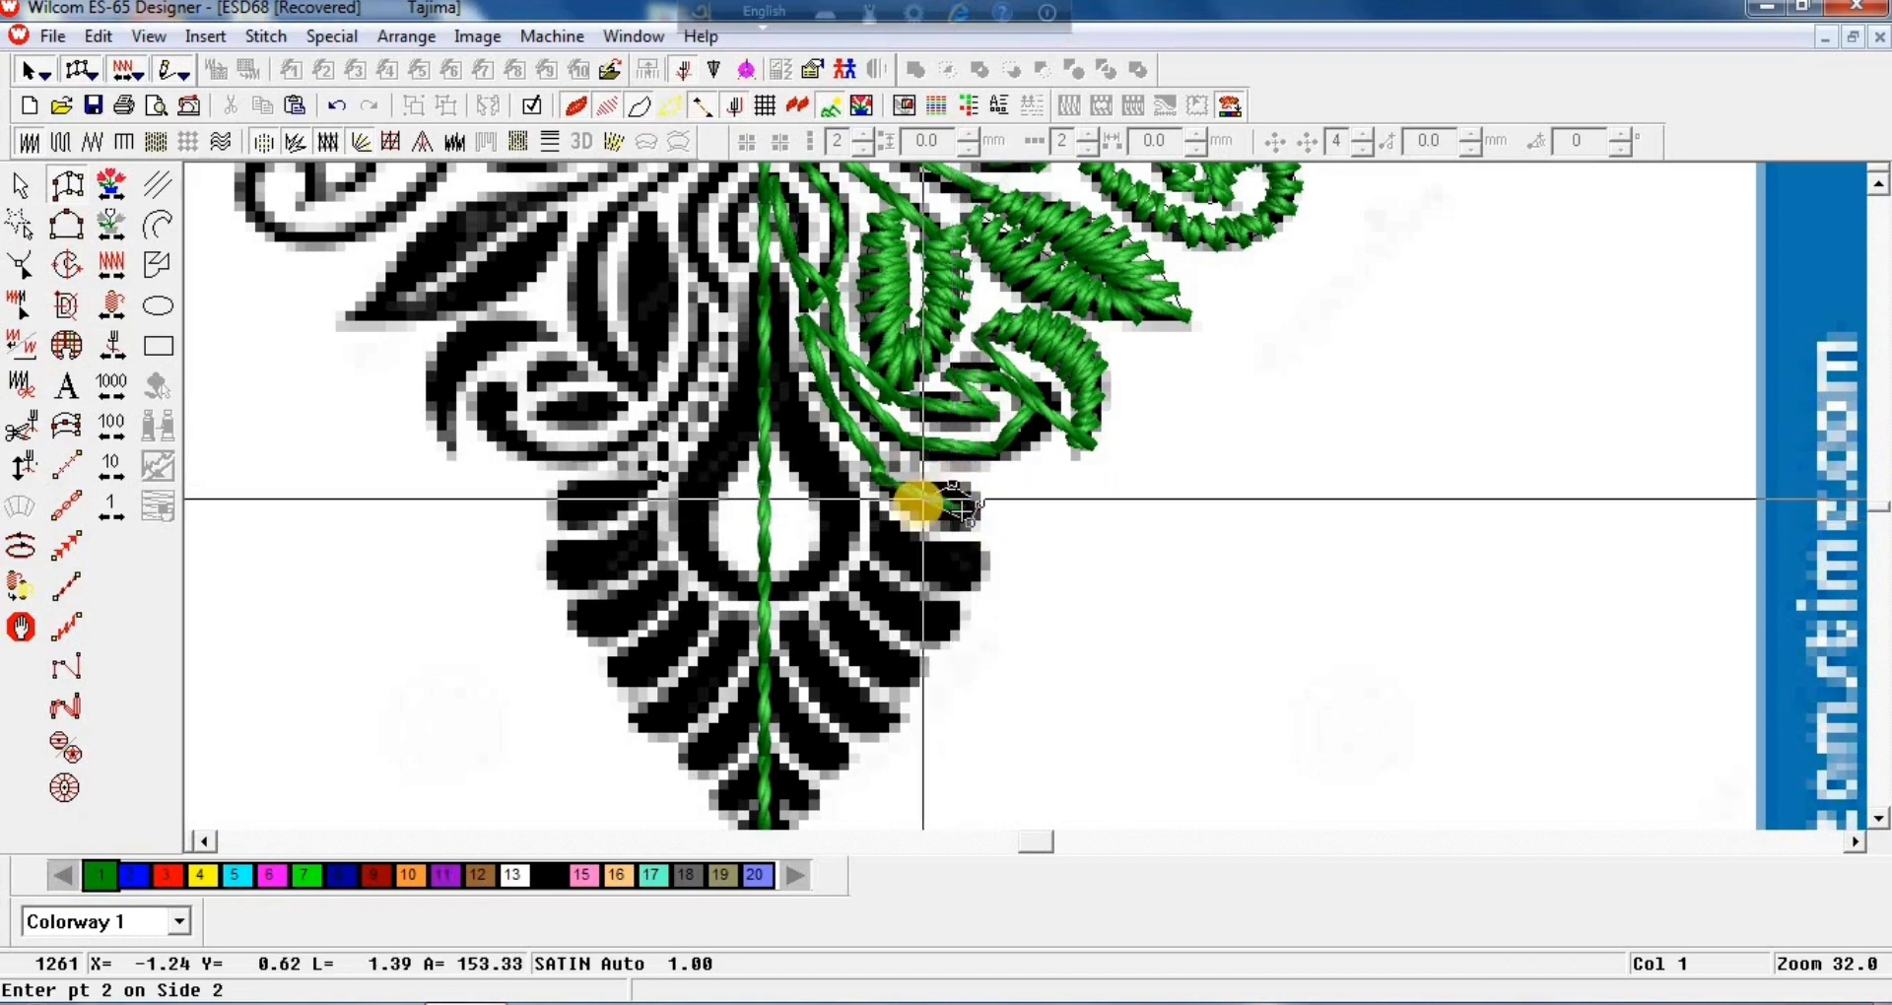
click(905, 491)
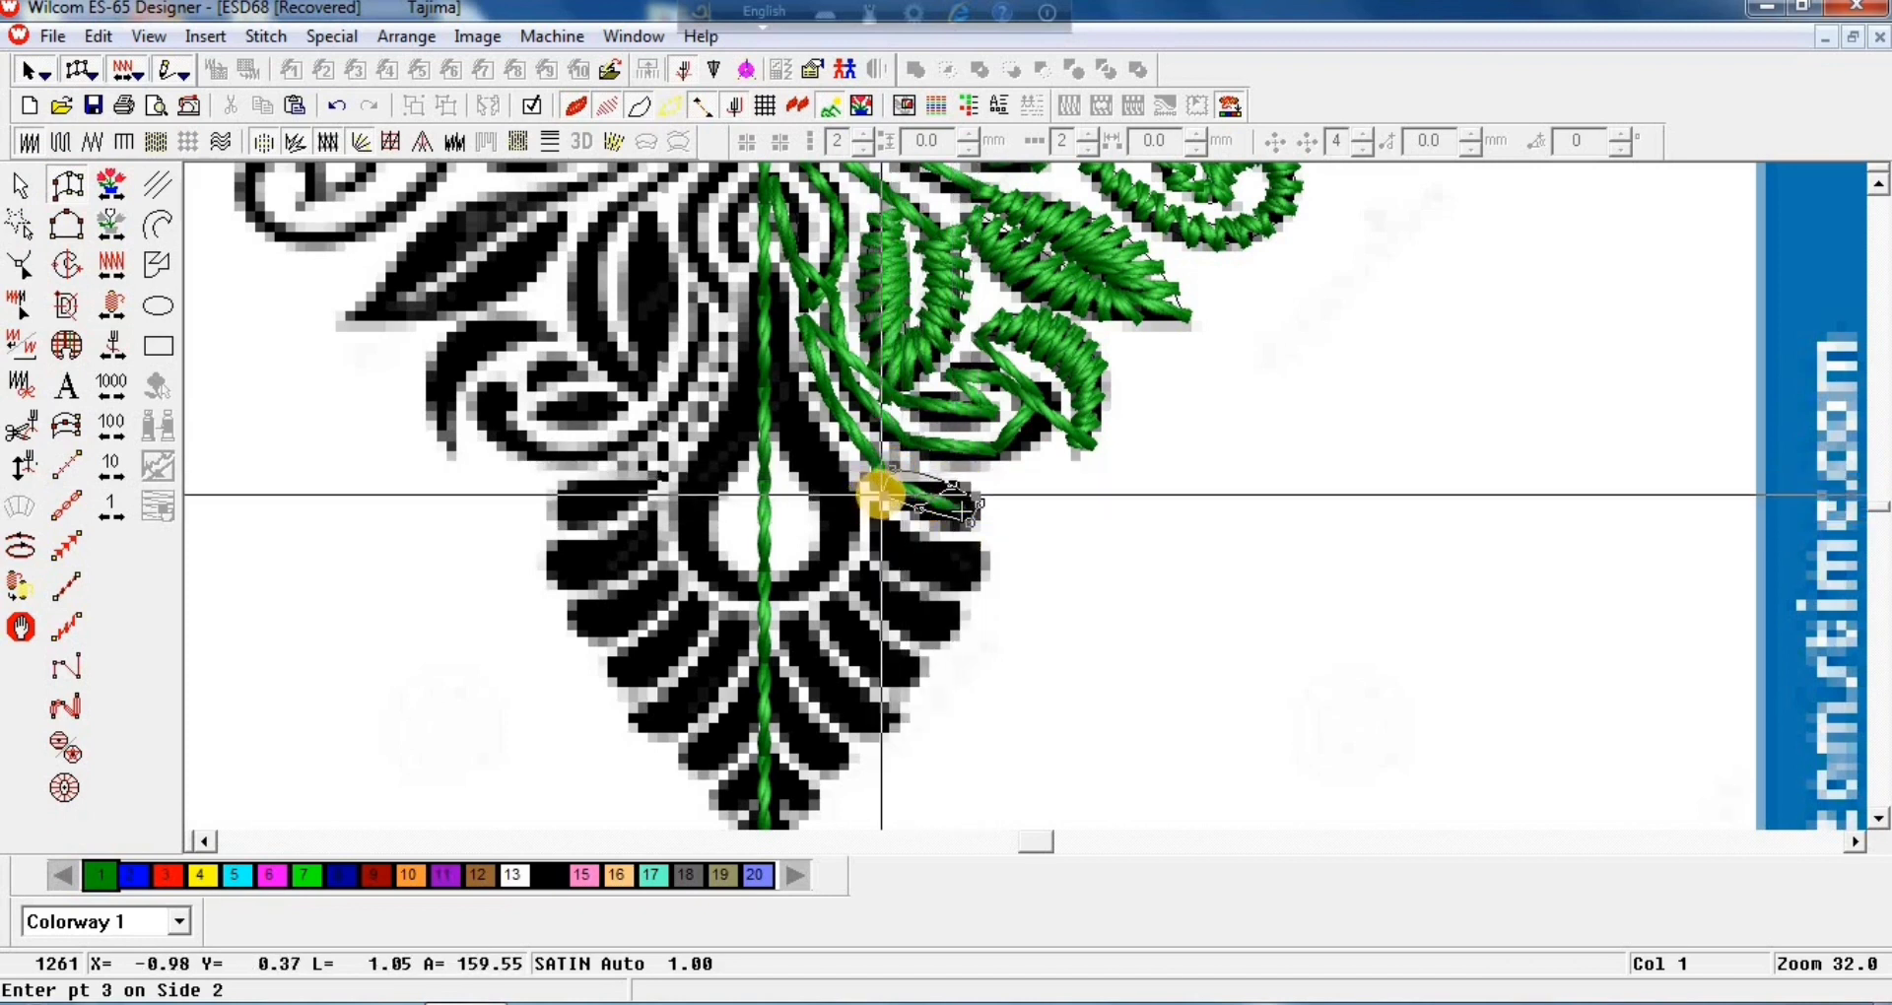
key(Return)
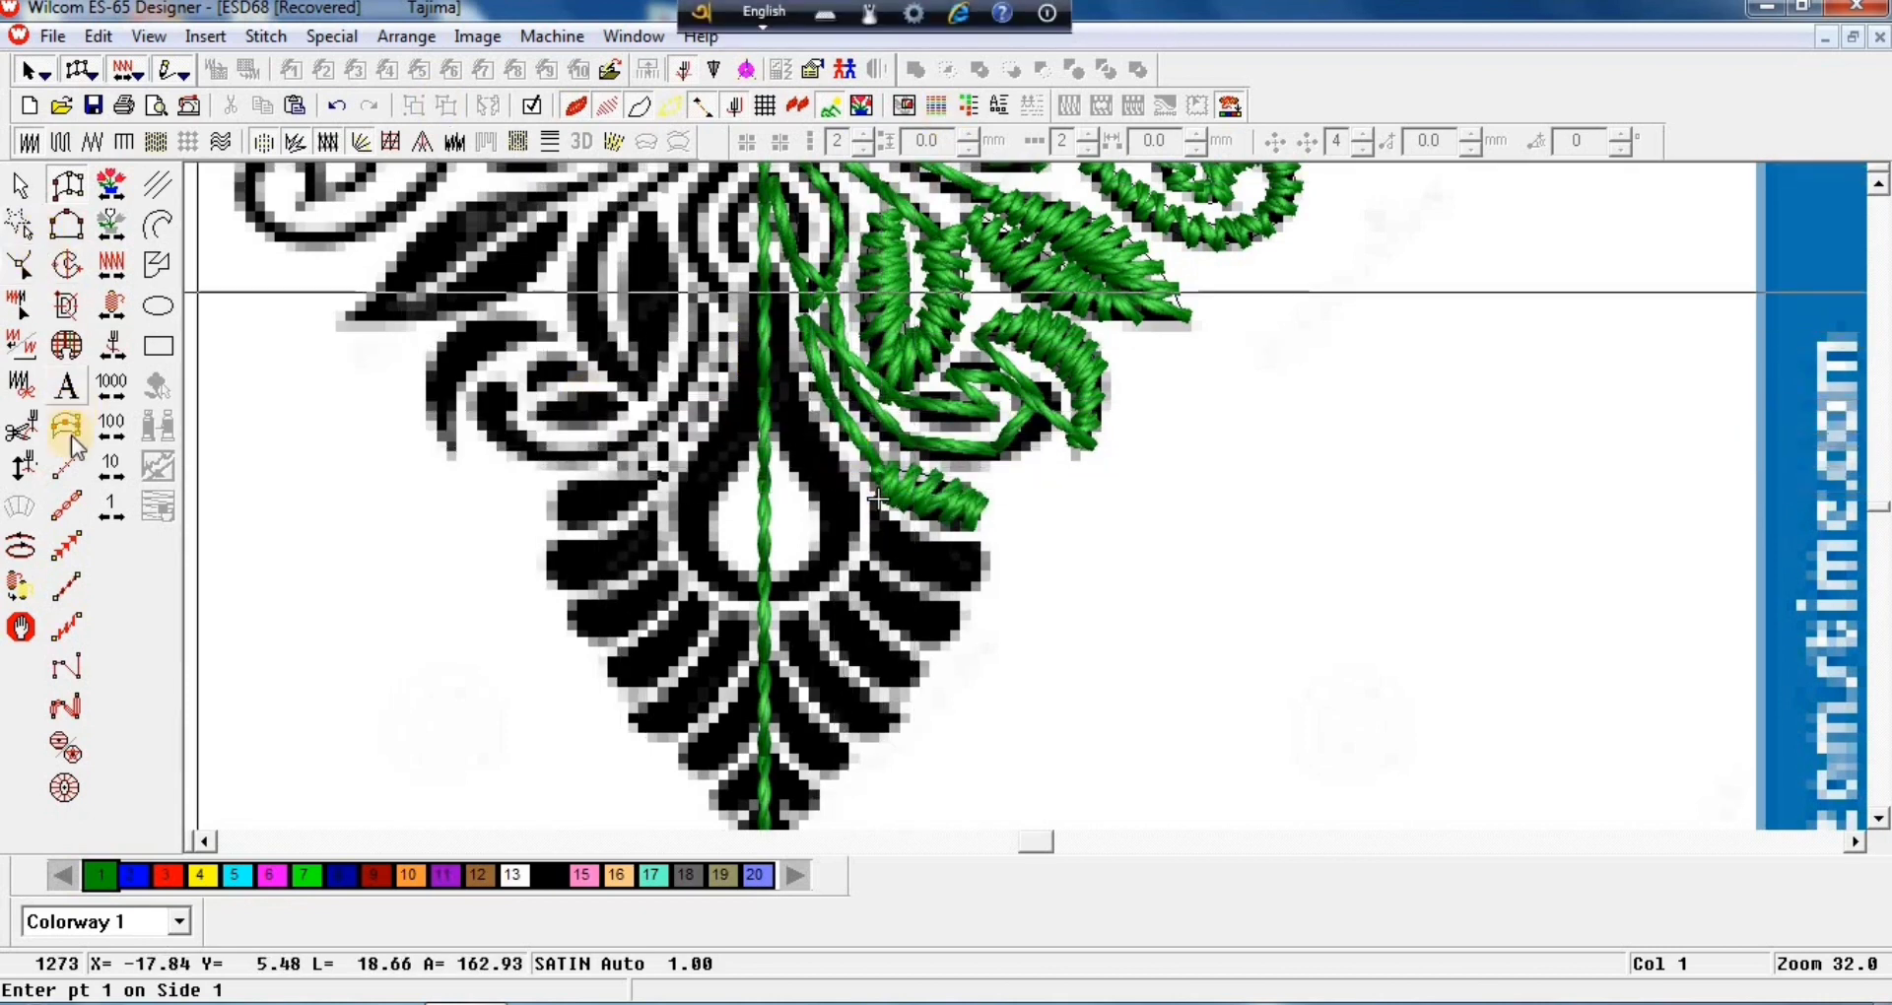
Step: Lay a curved travel run through the second feather lobe and cover it with a satin column back to the teardrop
click(67, 471)
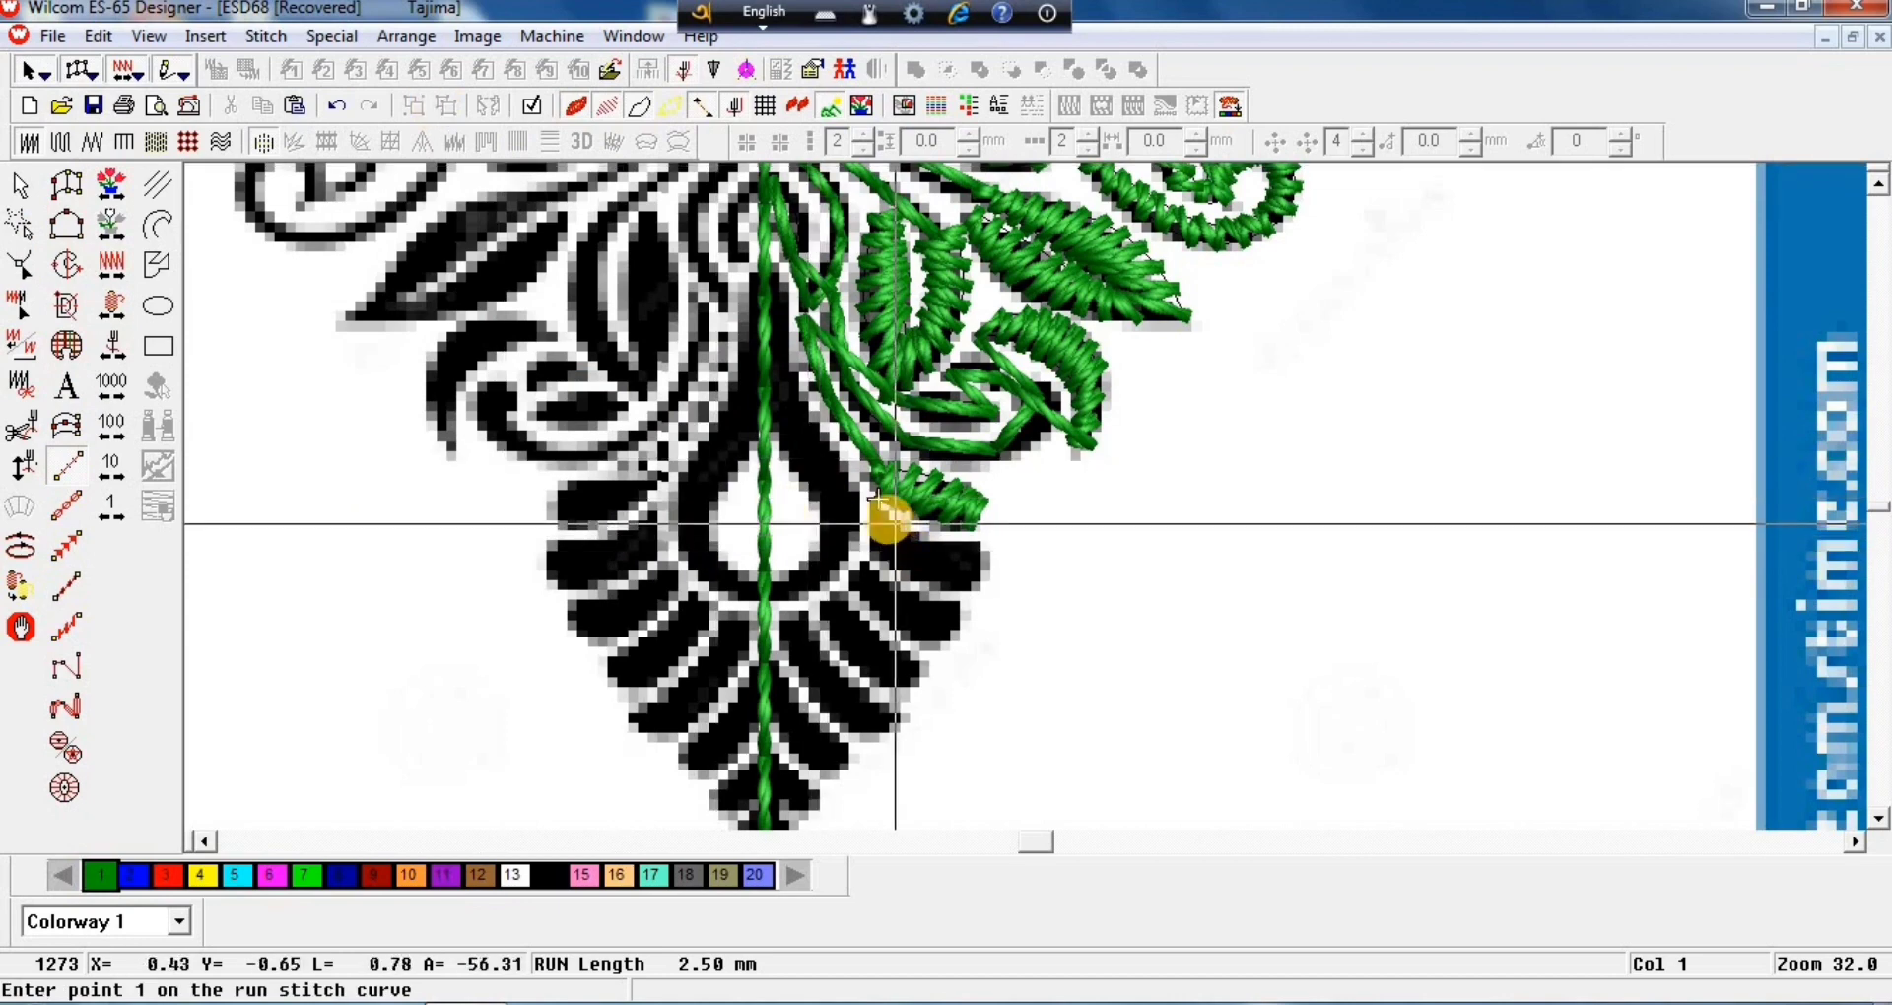
click(880, 508)
click(894, 543)
click(931, 564)
key(Return)
key(space)
click(980, 548)
click(976, 579)
click(916, 539)
click(918, 576)
click(876, 509)
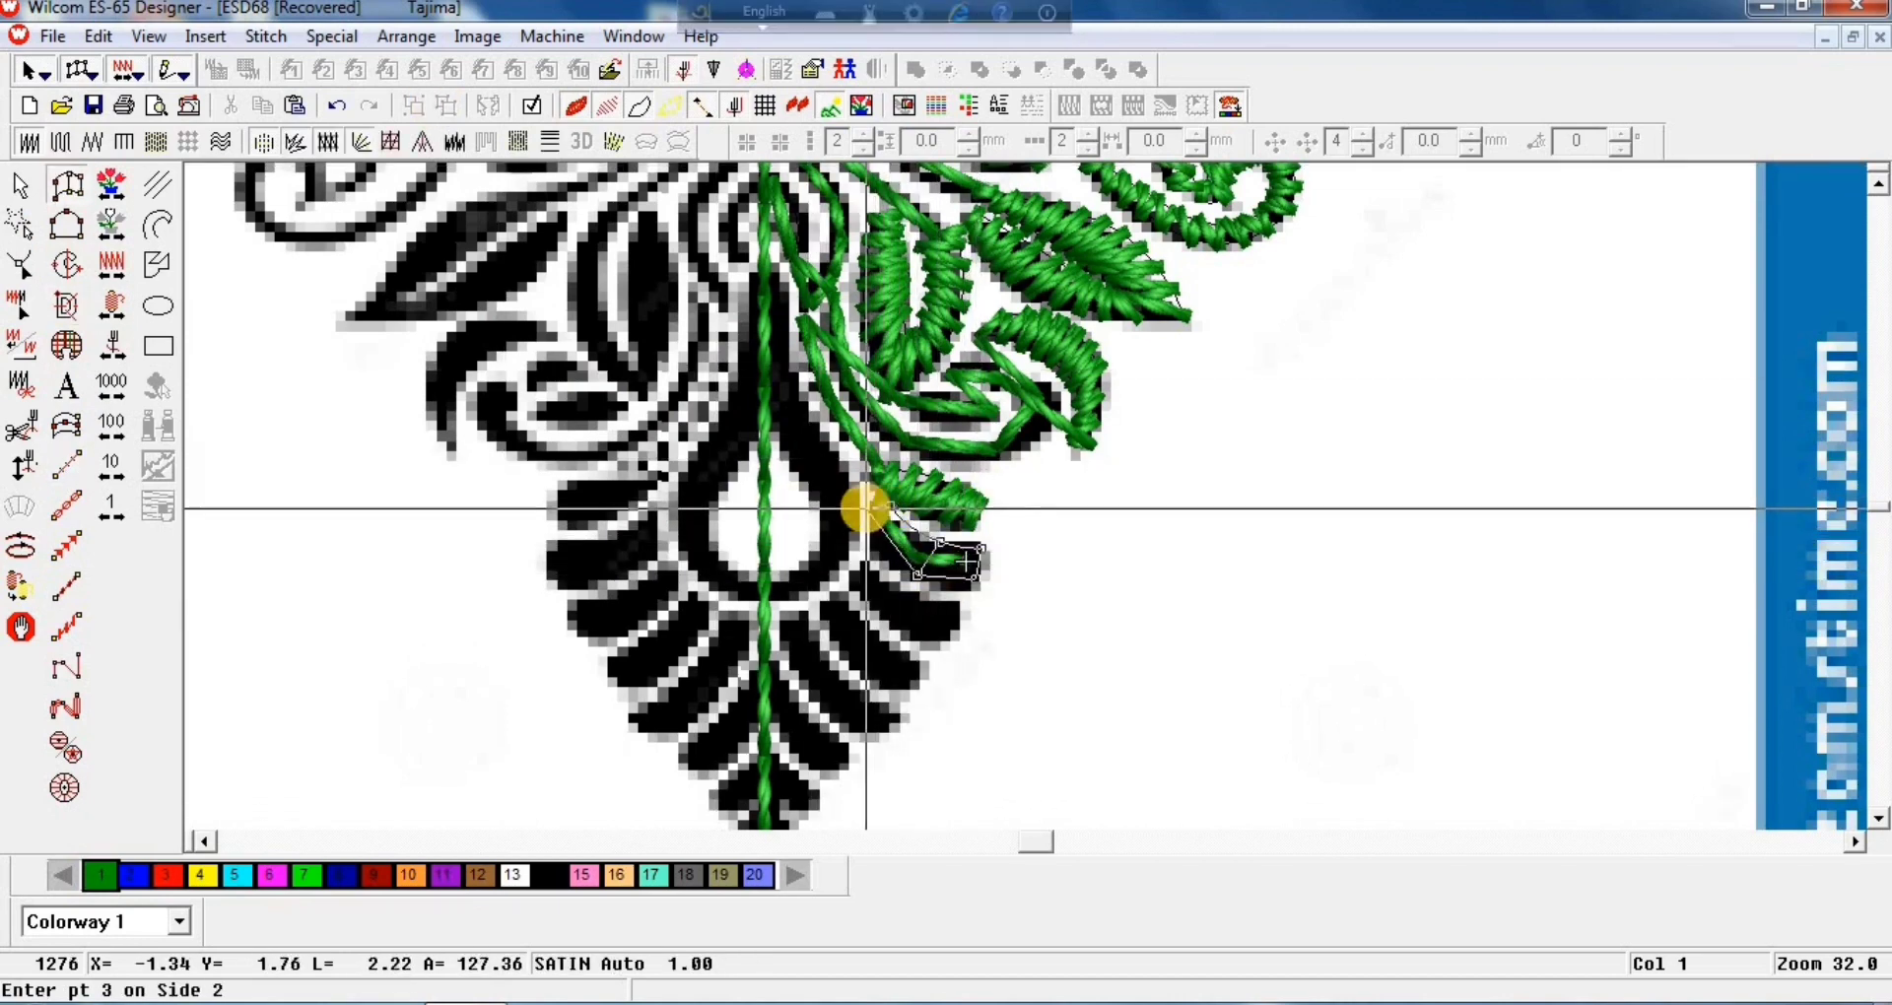
click(860, 510)
key(Return)
key(h)
click(853, 486)
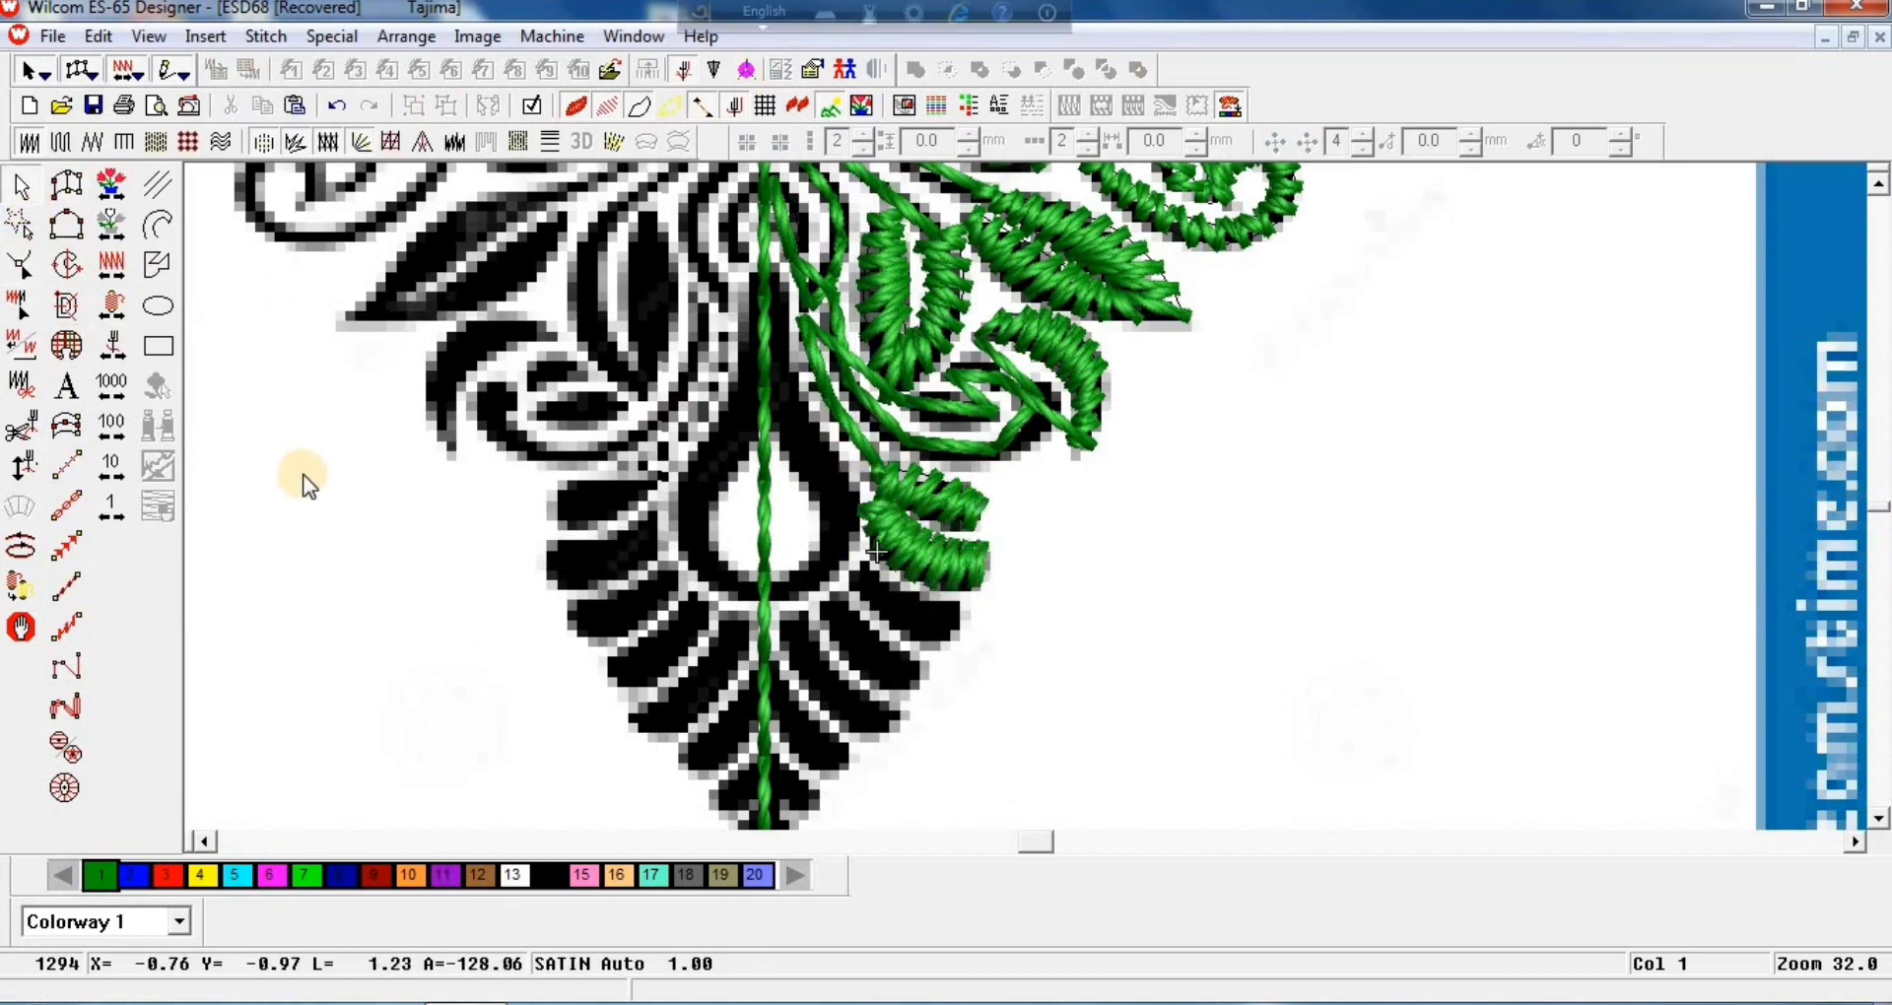
Step: Digitize the next three feather lobes below the teardrop with satin columns
click(67, 471)
click(897, 524)
drag(924, 542, 881, 660)
key(Left)
key(ctrl+d)
drag(928, 676, 816, 765)
key(ctrl+d)
key(ctrl+z)
key(ctrl+z)
key(Return)
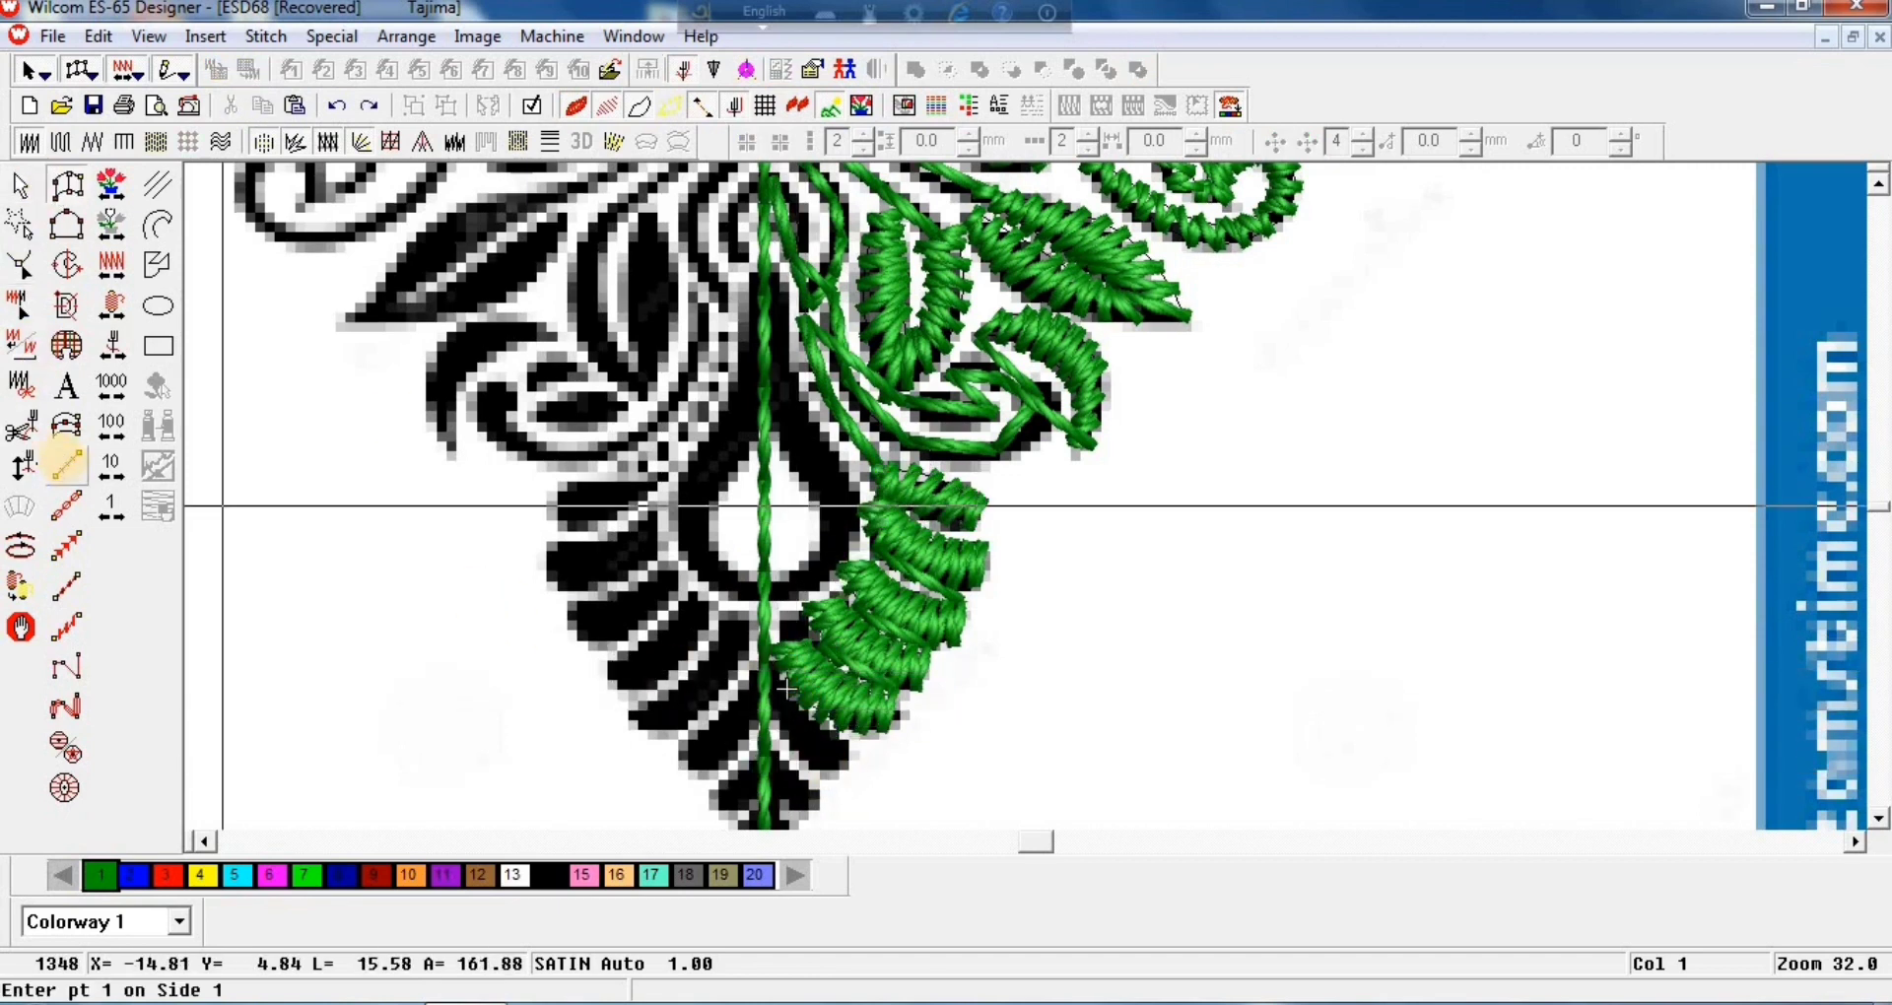
Step: Lay a curved travel run through the sixth feather lobe and fill it with a satin column ending at the centre guide line
click(67, 465)
click(773, 679)
click(831, 751)
key(BackSpace)
click(783, 714)
click(833, 760)
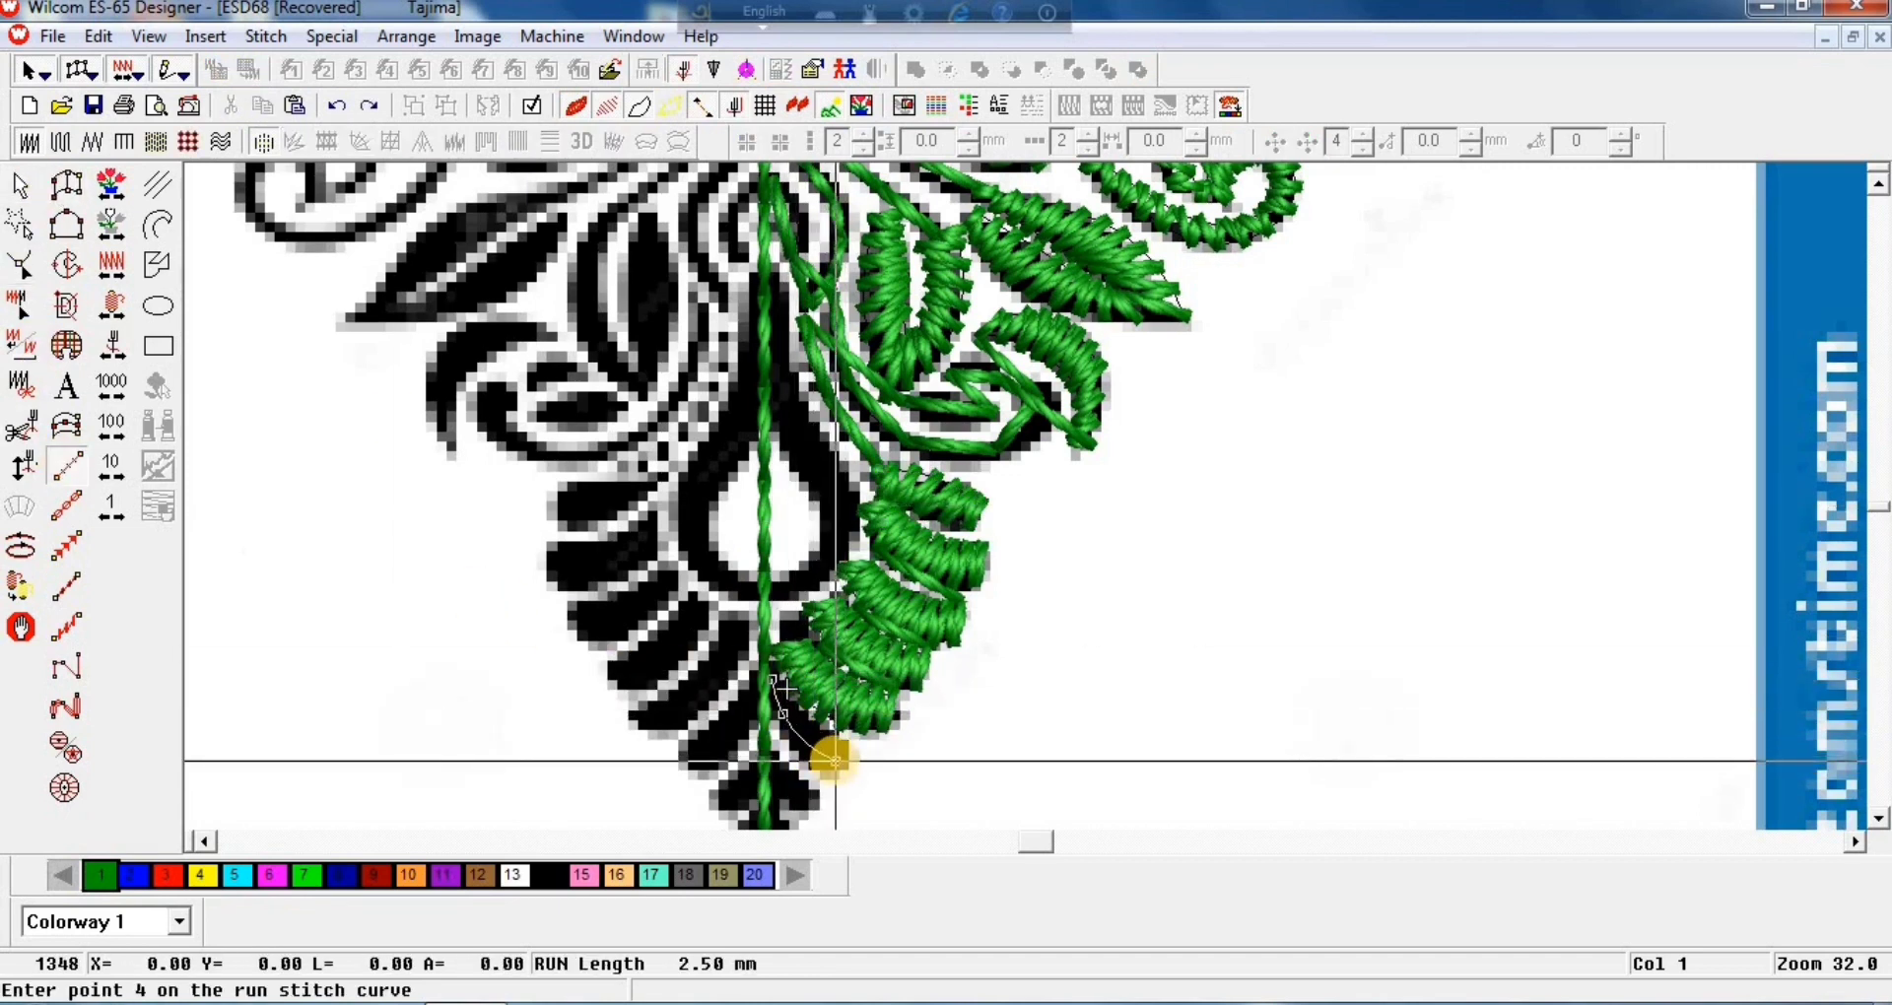
key(Return)
key(space)
click(850, 751)
click(830, 767)
click(785, 673)
click(764, 678)
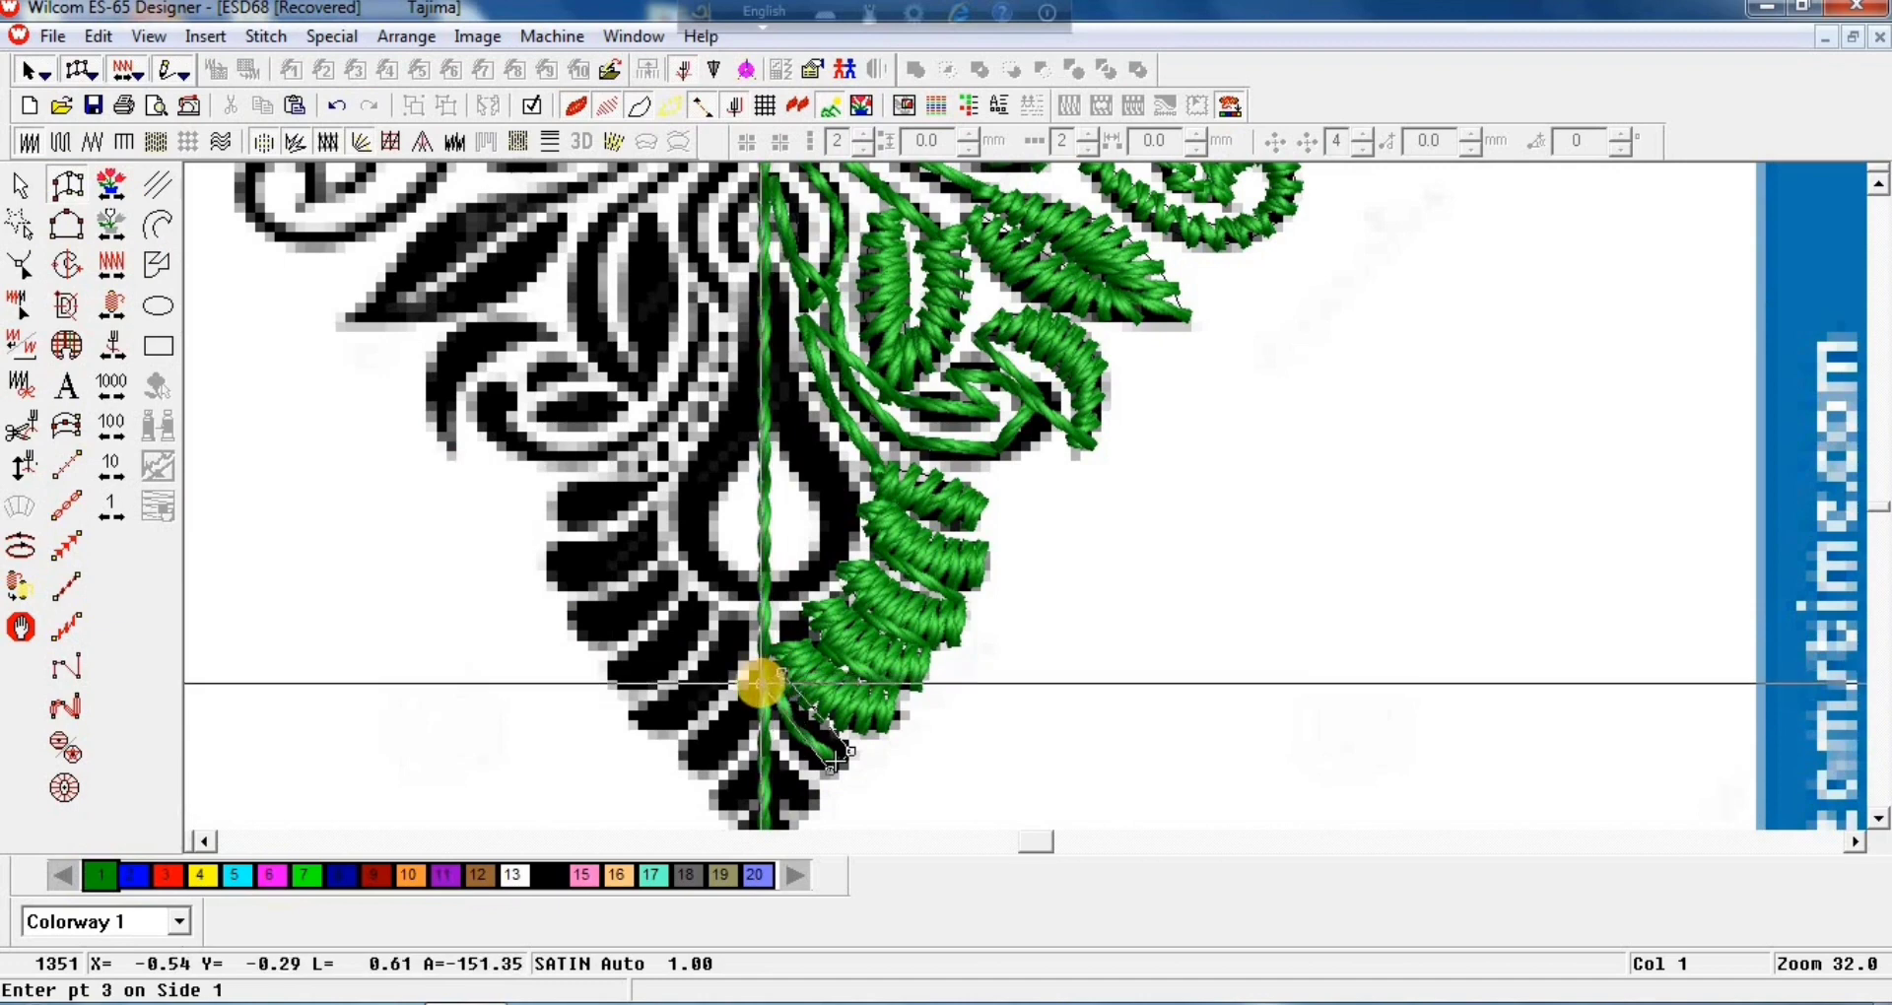
key(Return)
Step: Lay a short travel run through the lowest small feather lobe and fill it with a satin column
click(1877, 818)
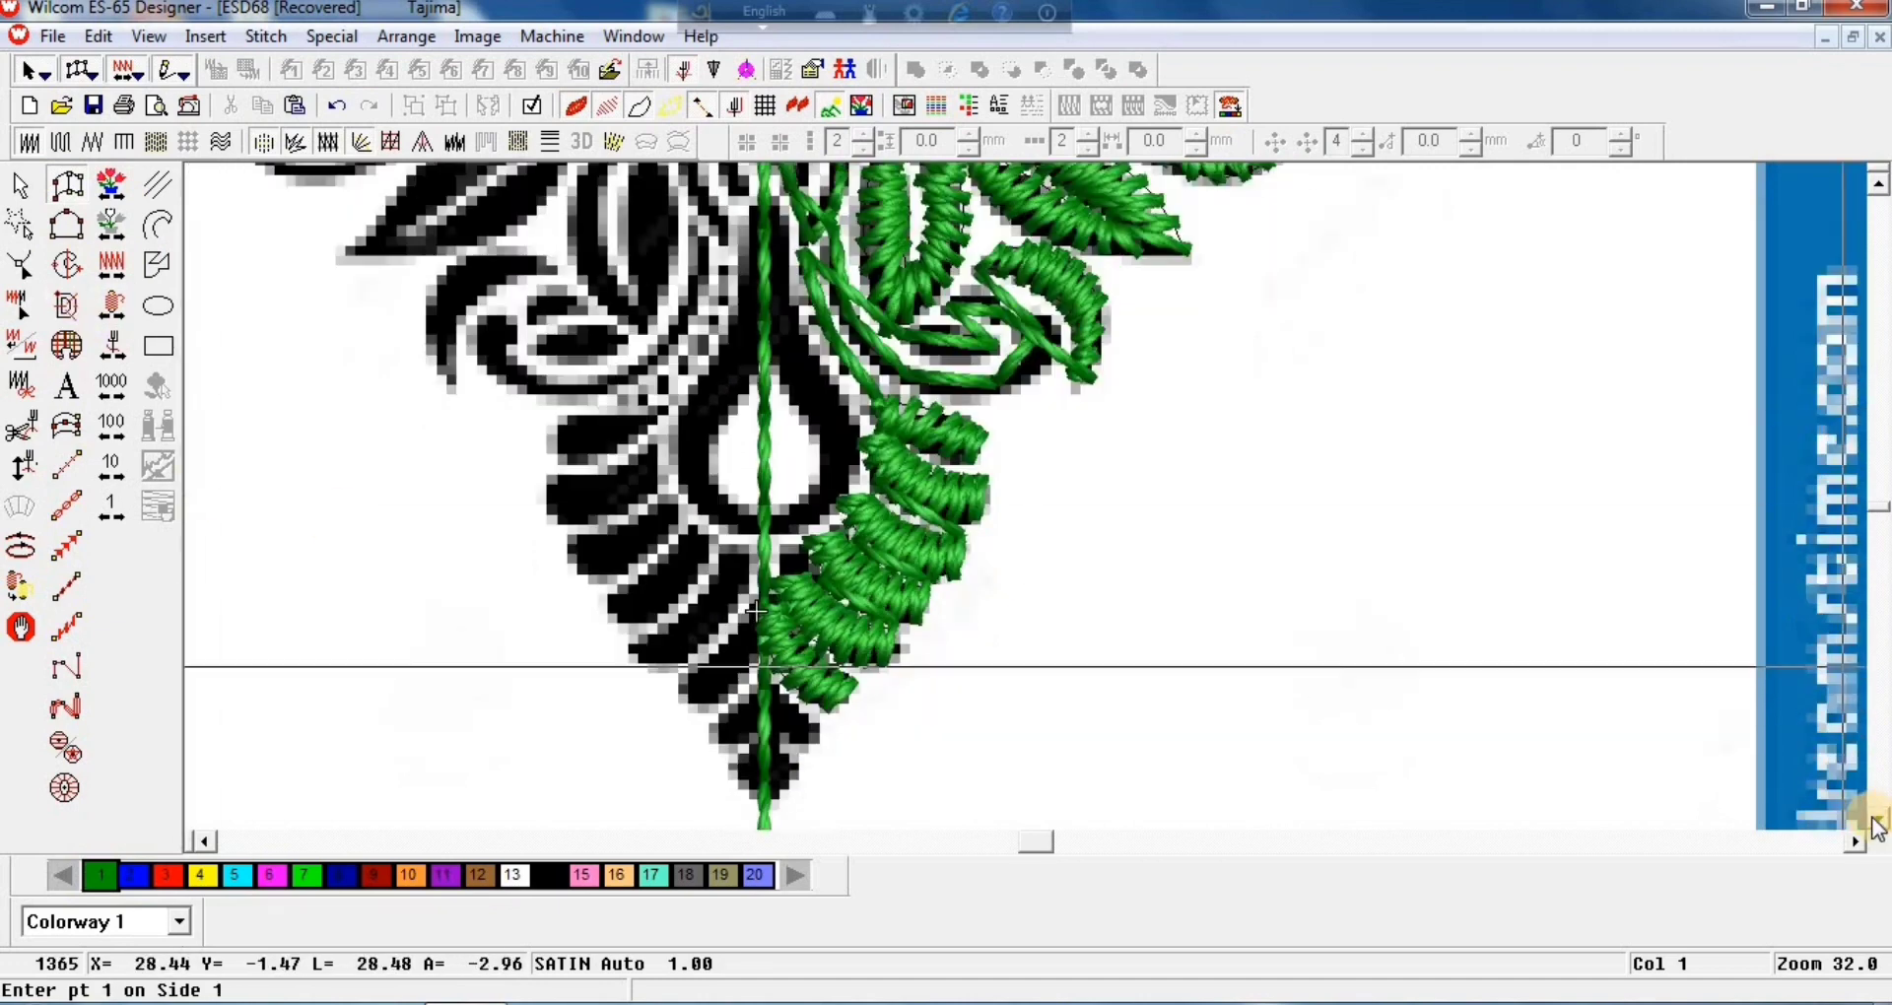
click(67, 465)
click(764, 701)
click(802, 729)
key(Return)
key(space)
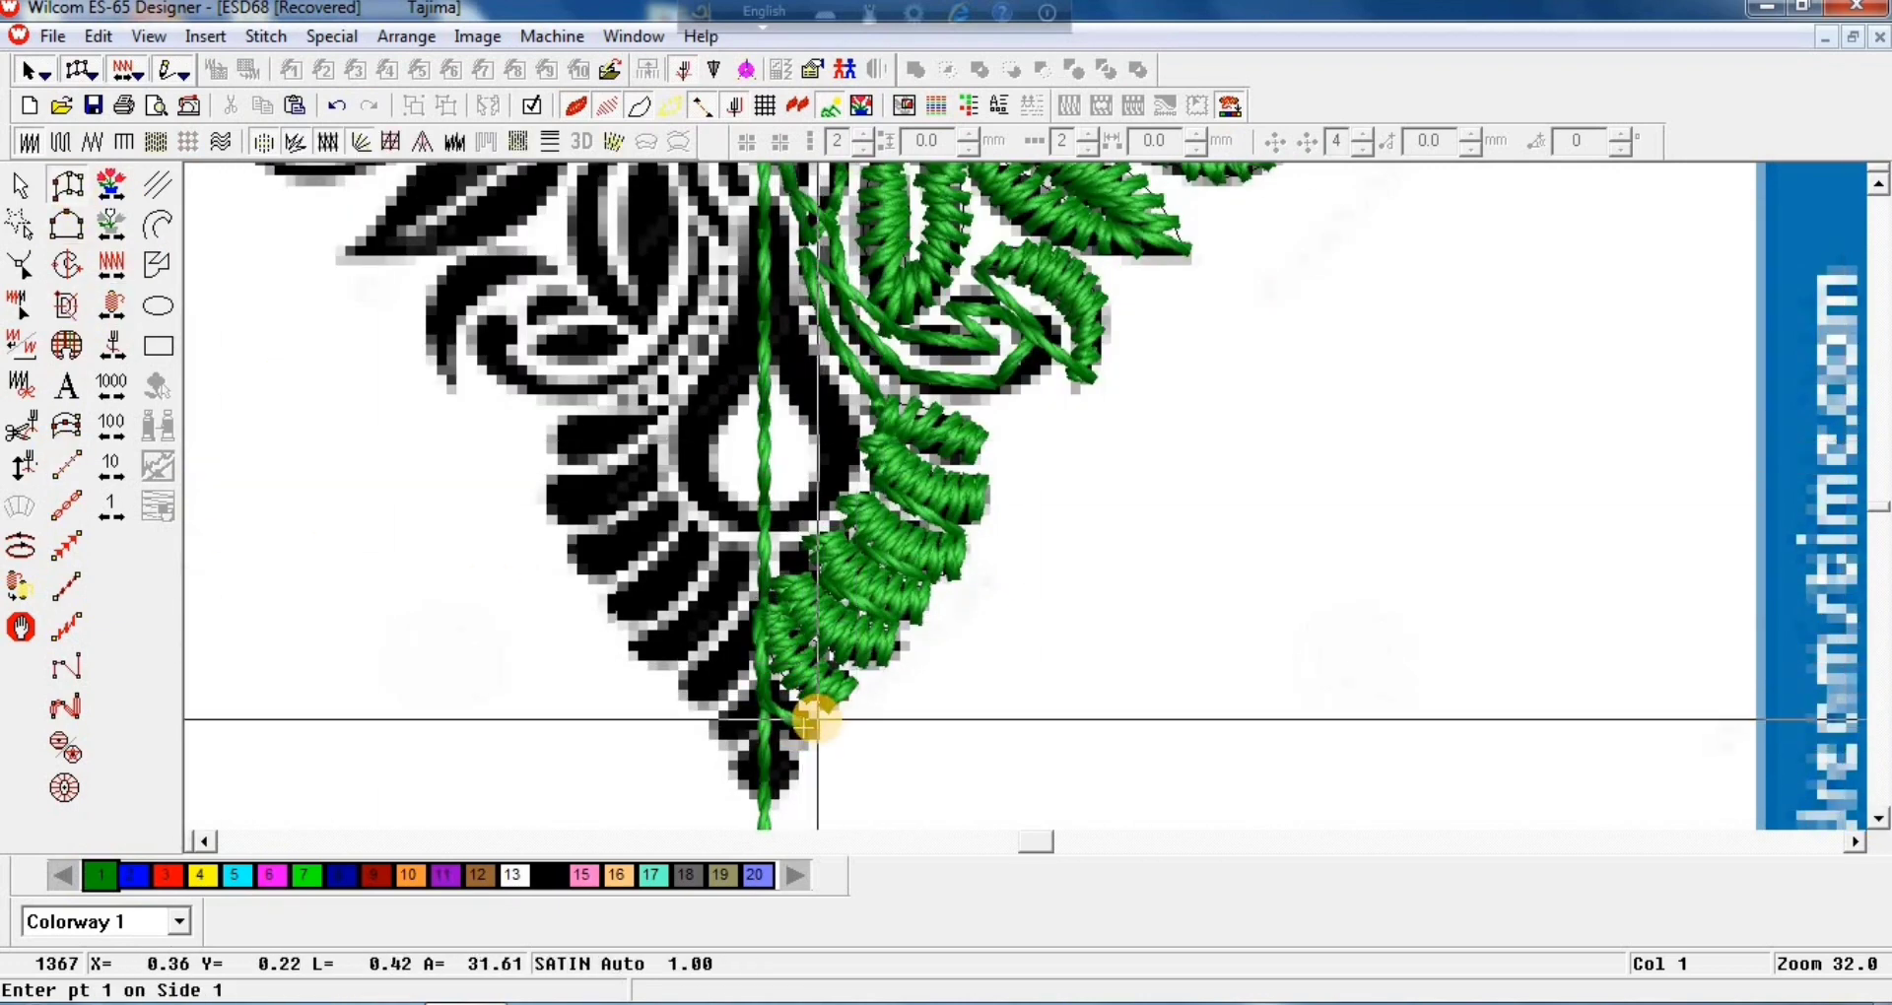
click(817, 719)
click(803, 738)
click(774, 681)
click(760, 700)
key(Return)
key(Escape)
Step: Recolour the vertical centre guide line with purple thread colour 11 and deselect it
key(shift+z)
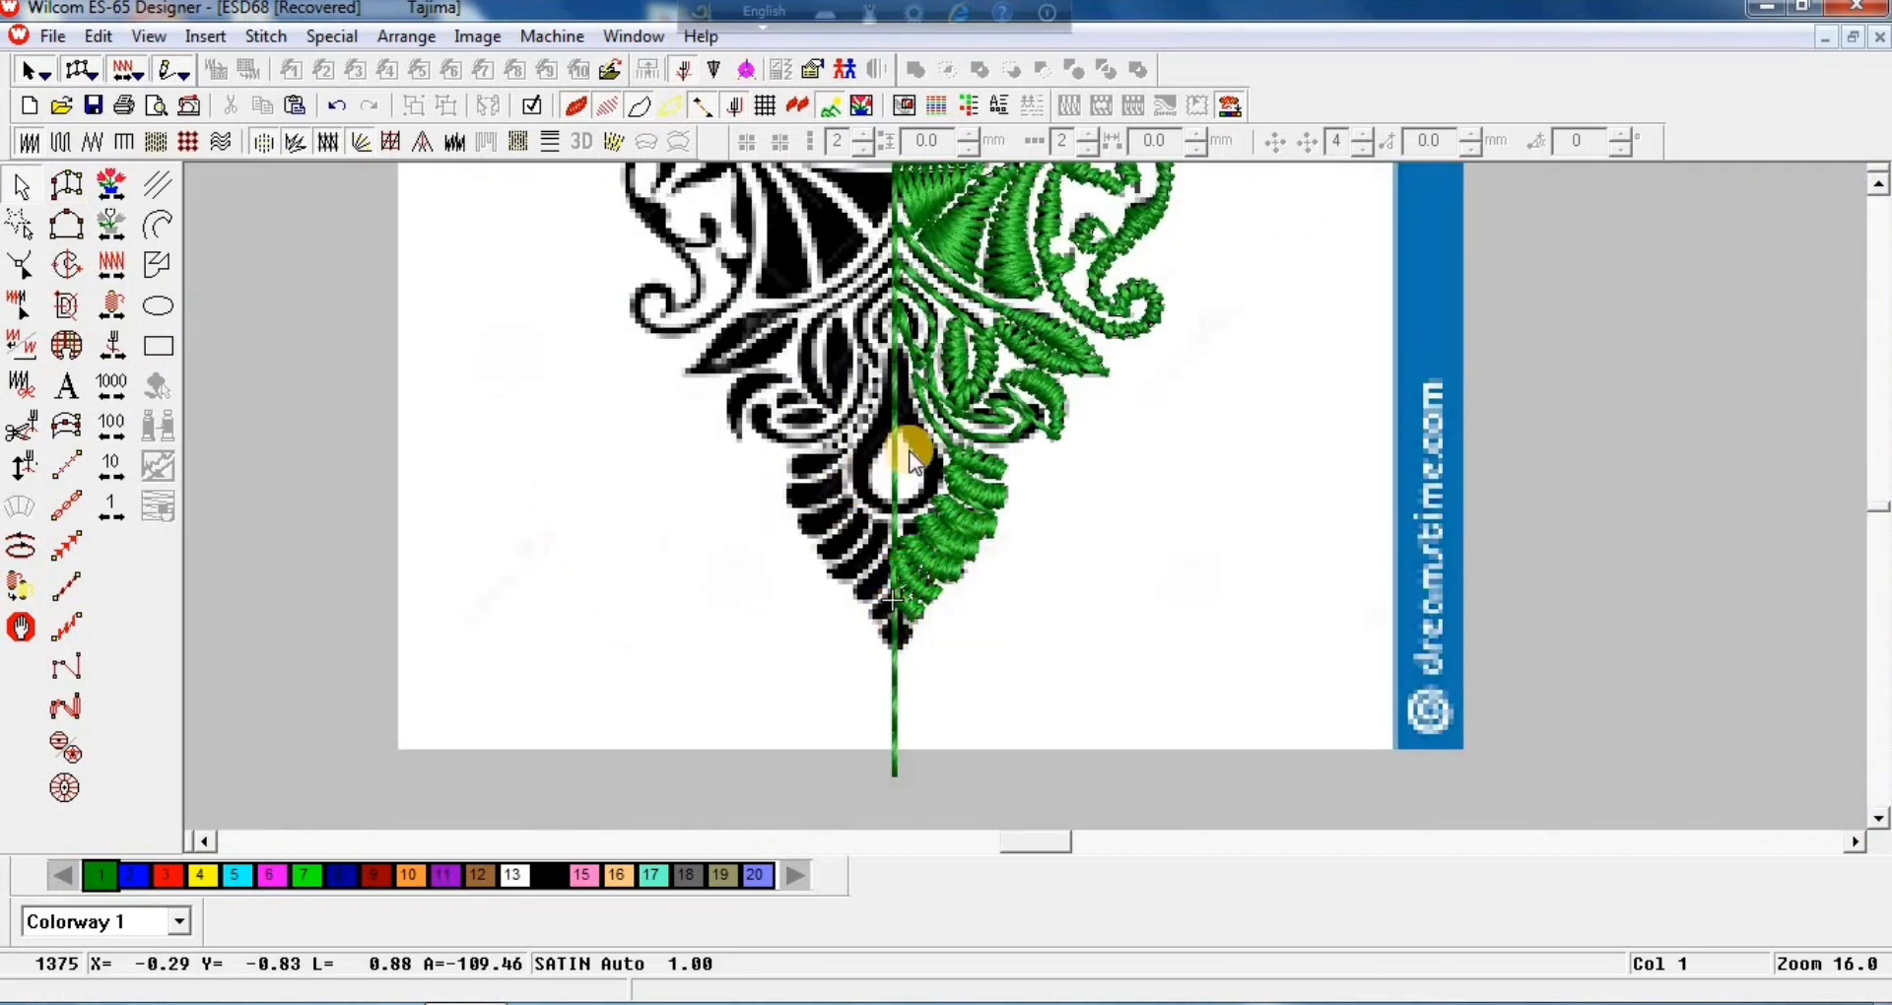
key(z)
click(760, 450)
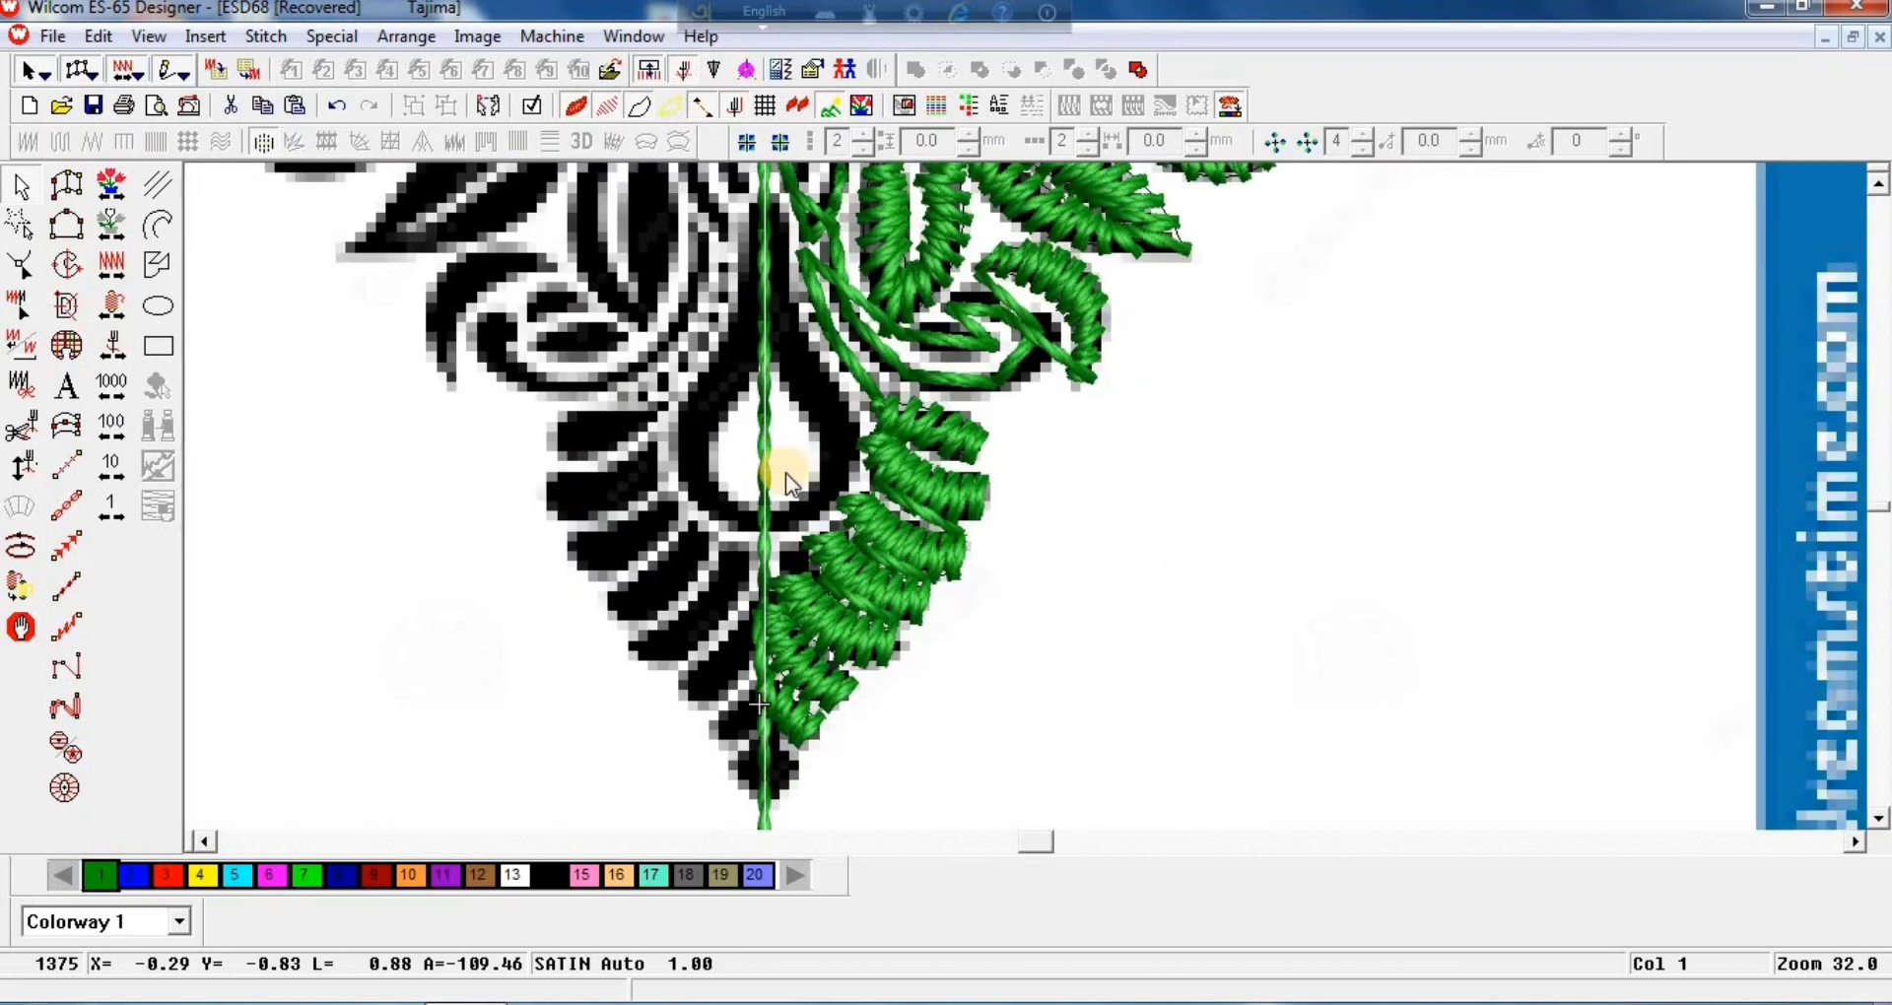
click(440, 875)
click(424, 682)
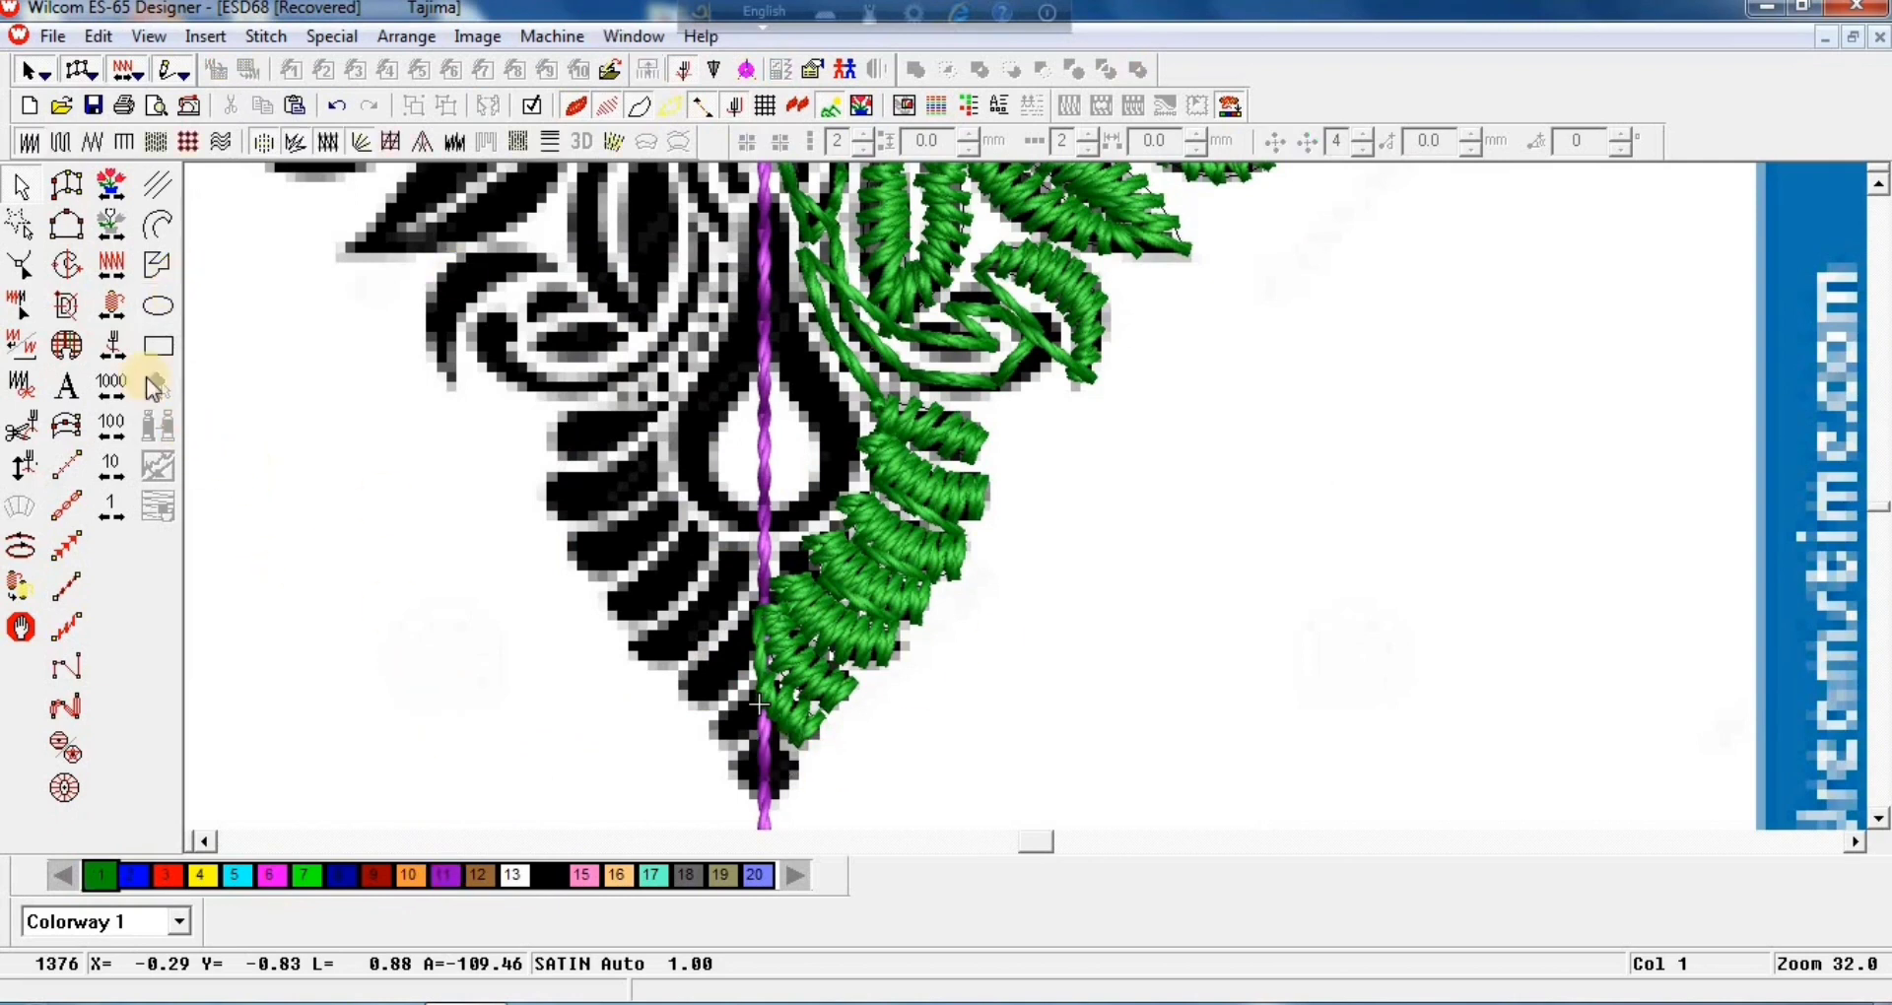
Step: Digitize the lowest tip of the motif with a satin column straddling the centre guide line
click(57, 186)
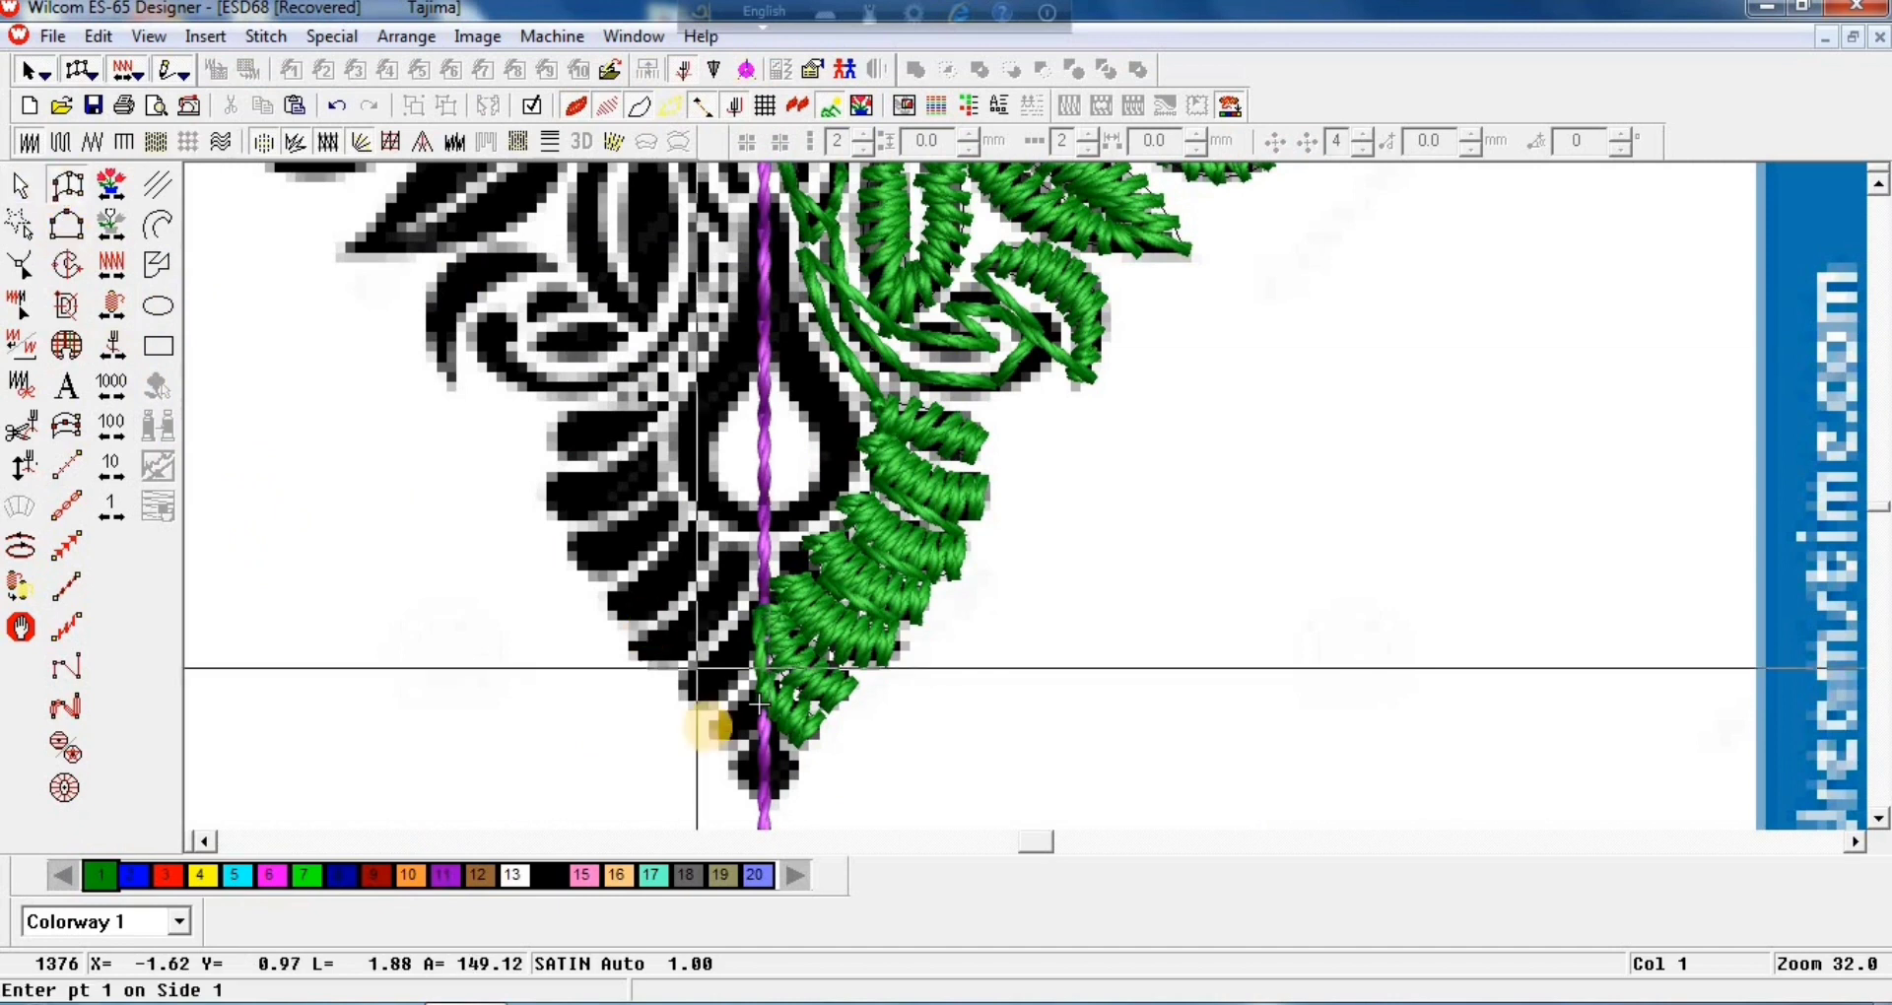
click(775, 711)
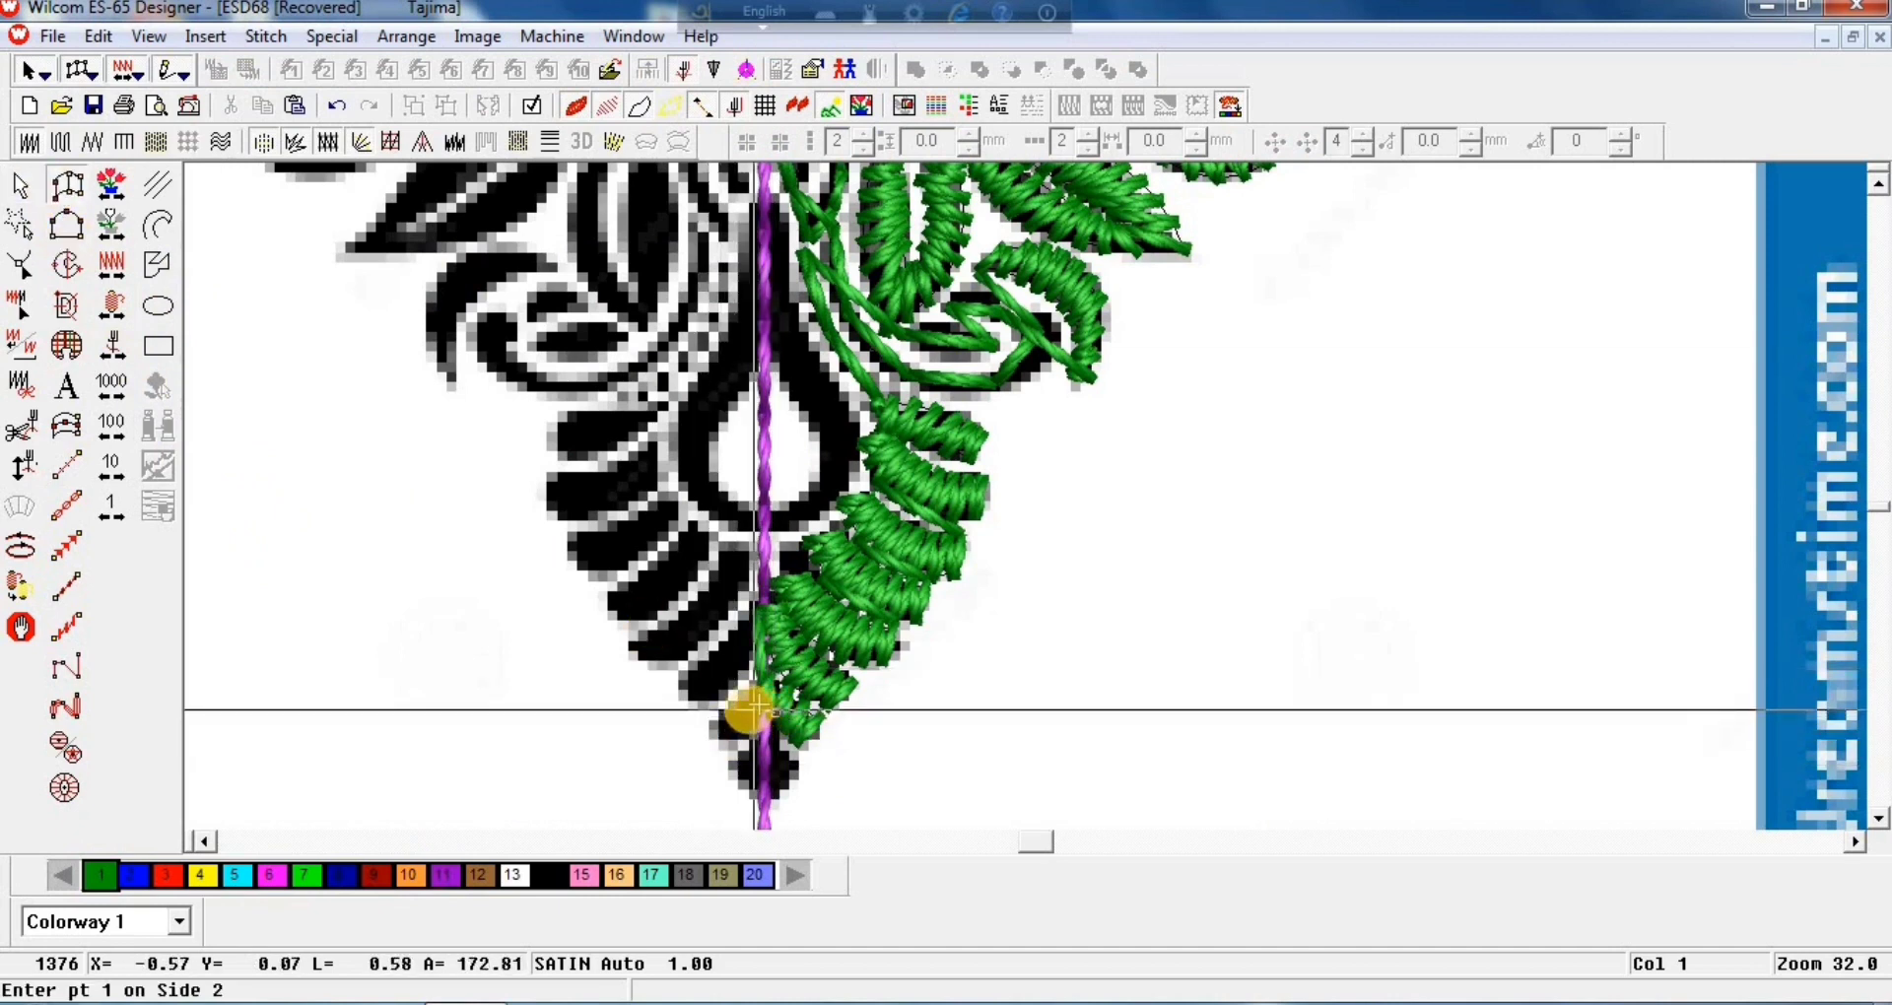
click(774, 746)
click(778, 746)
click(751, 746)
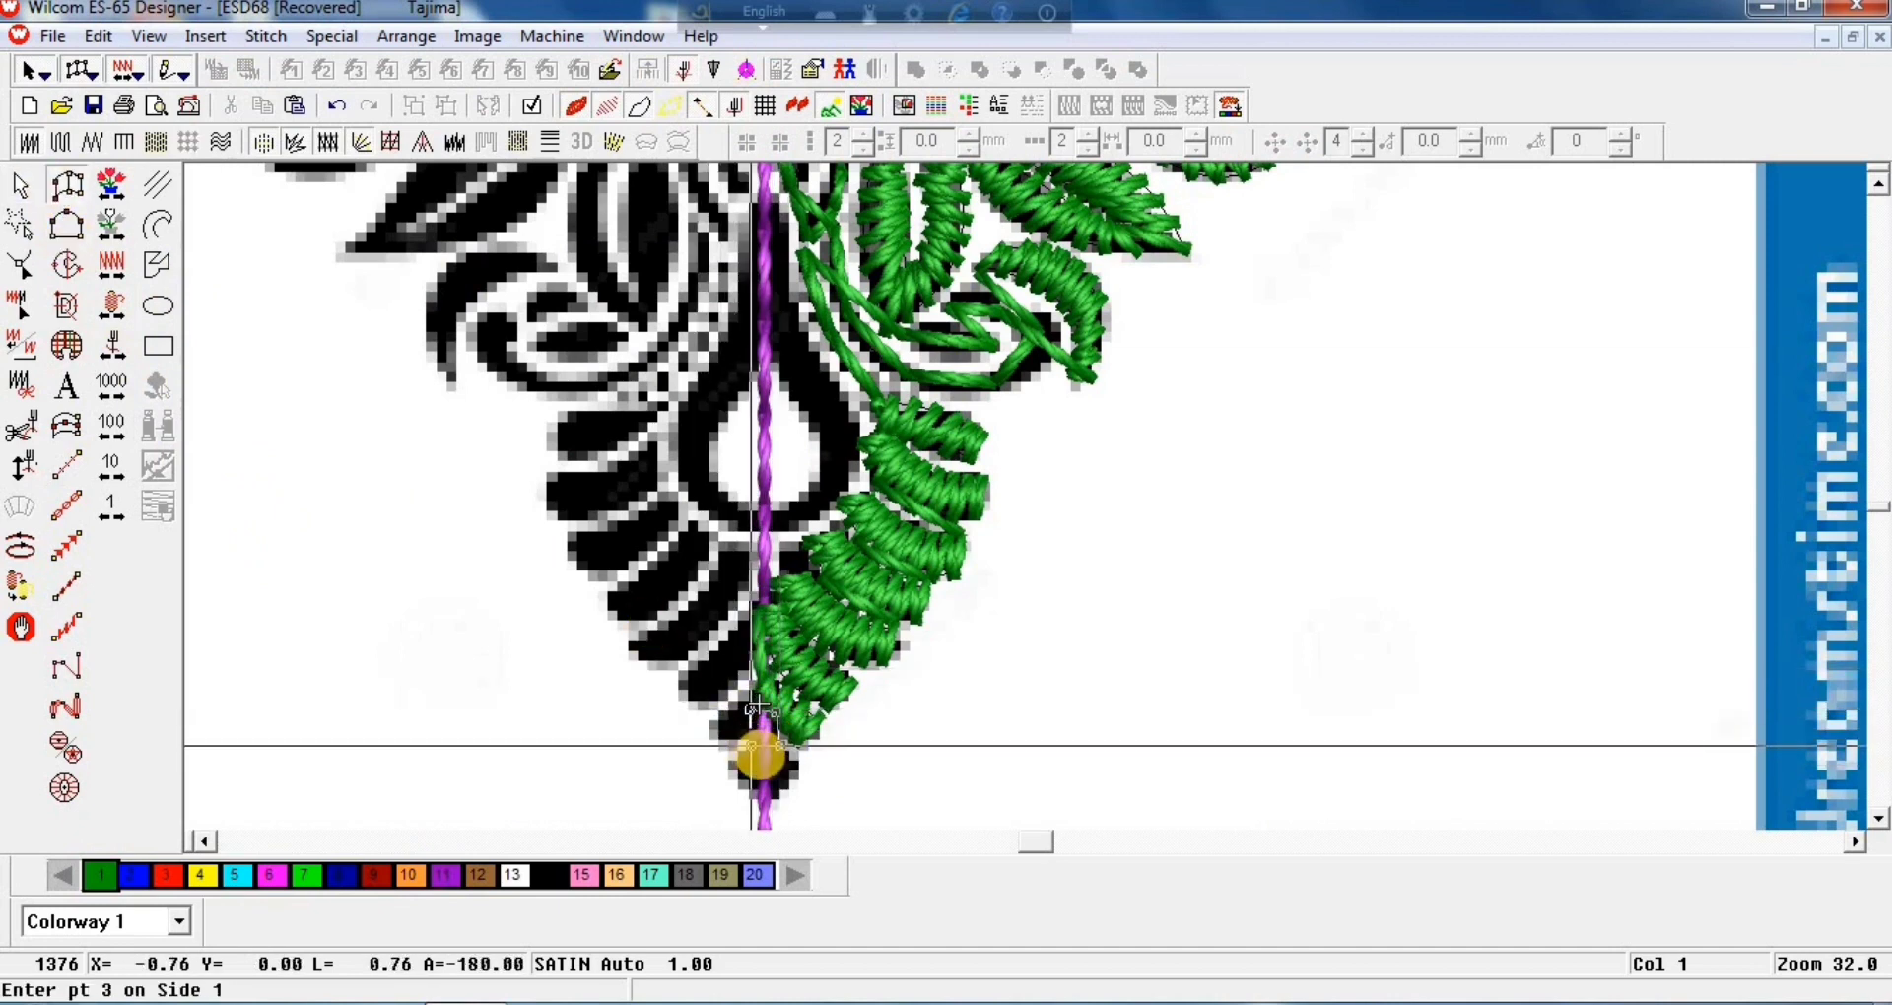
click(793, 777)
click(741, 778)
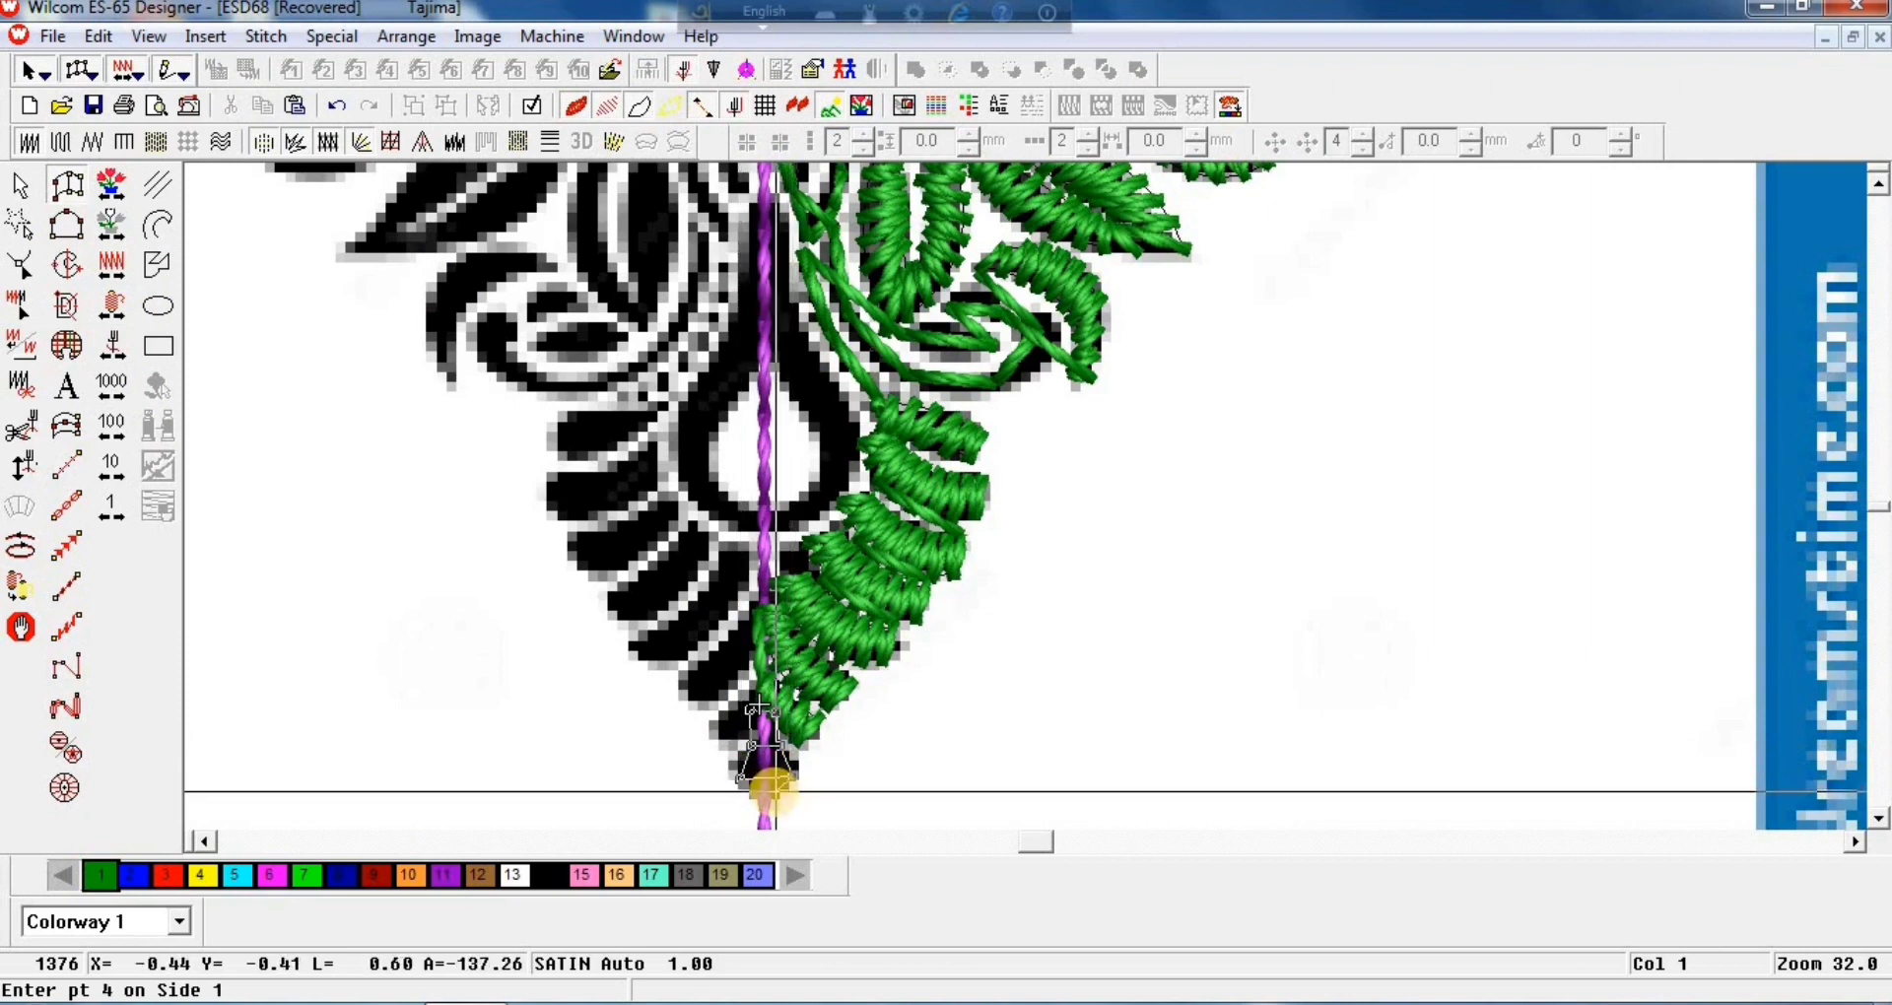
click(775, 793)
click(747, 794)
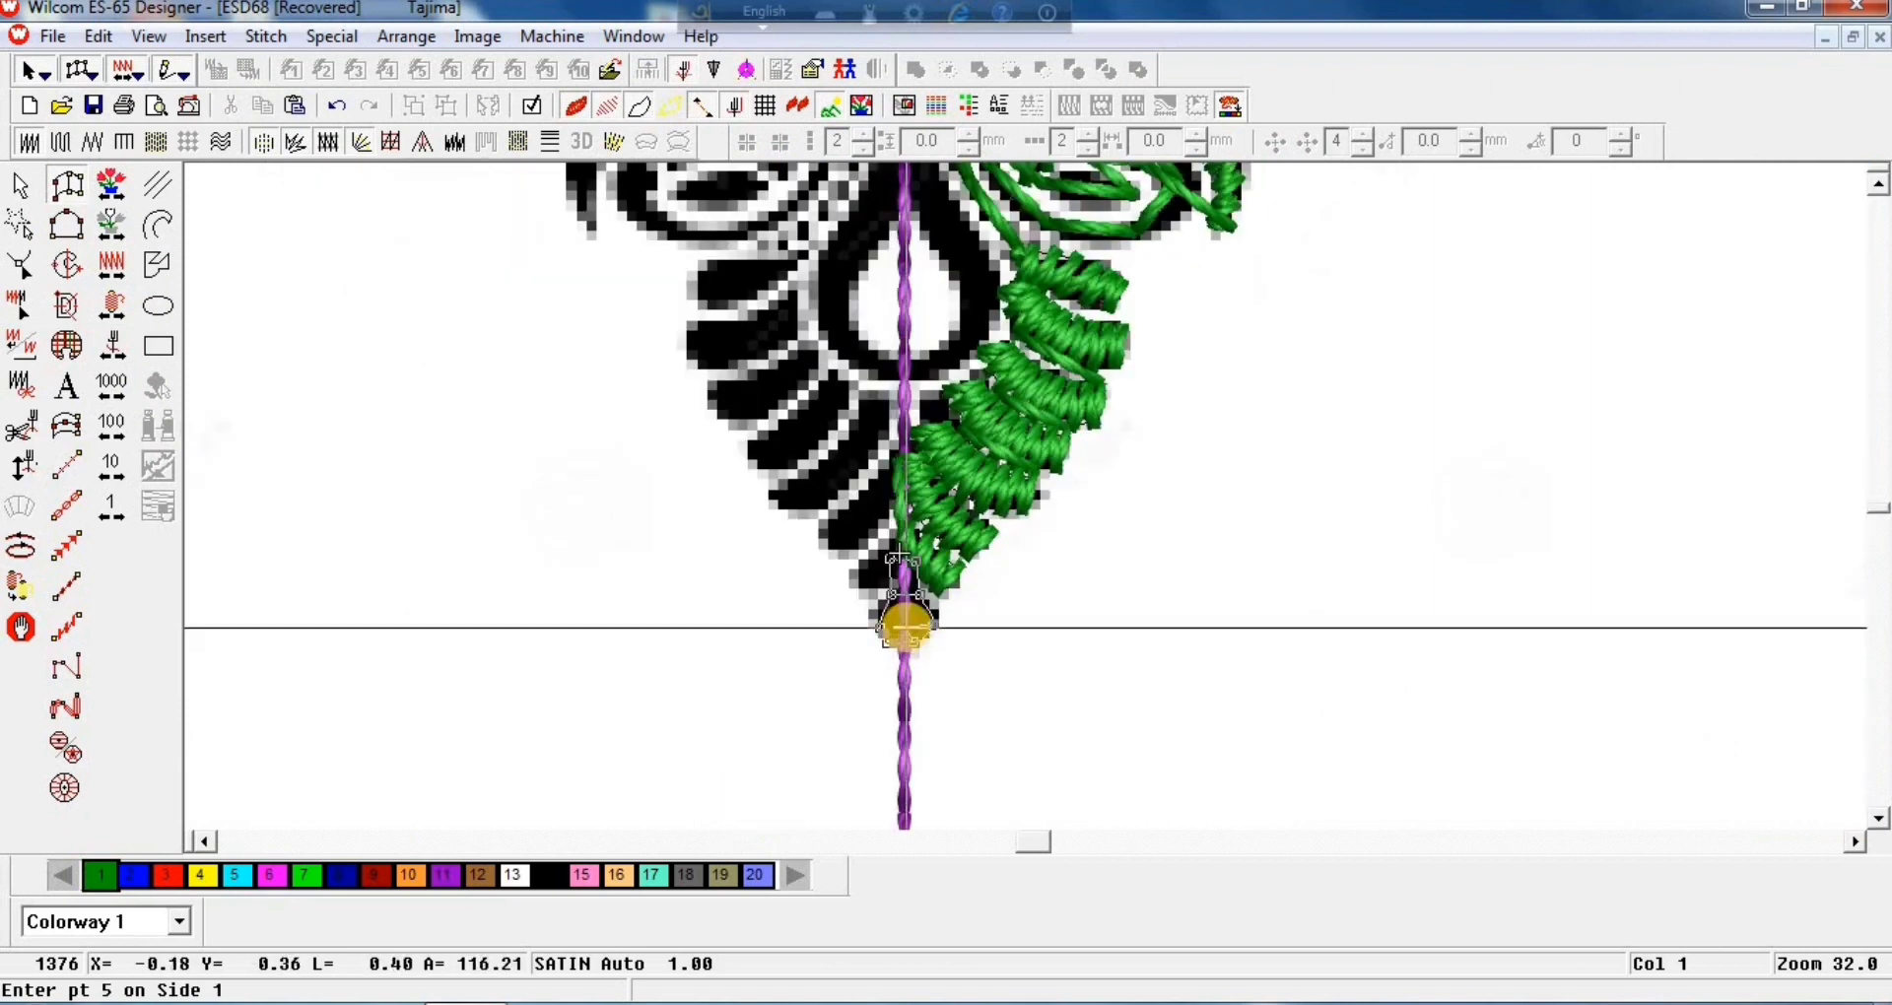
key(Return)
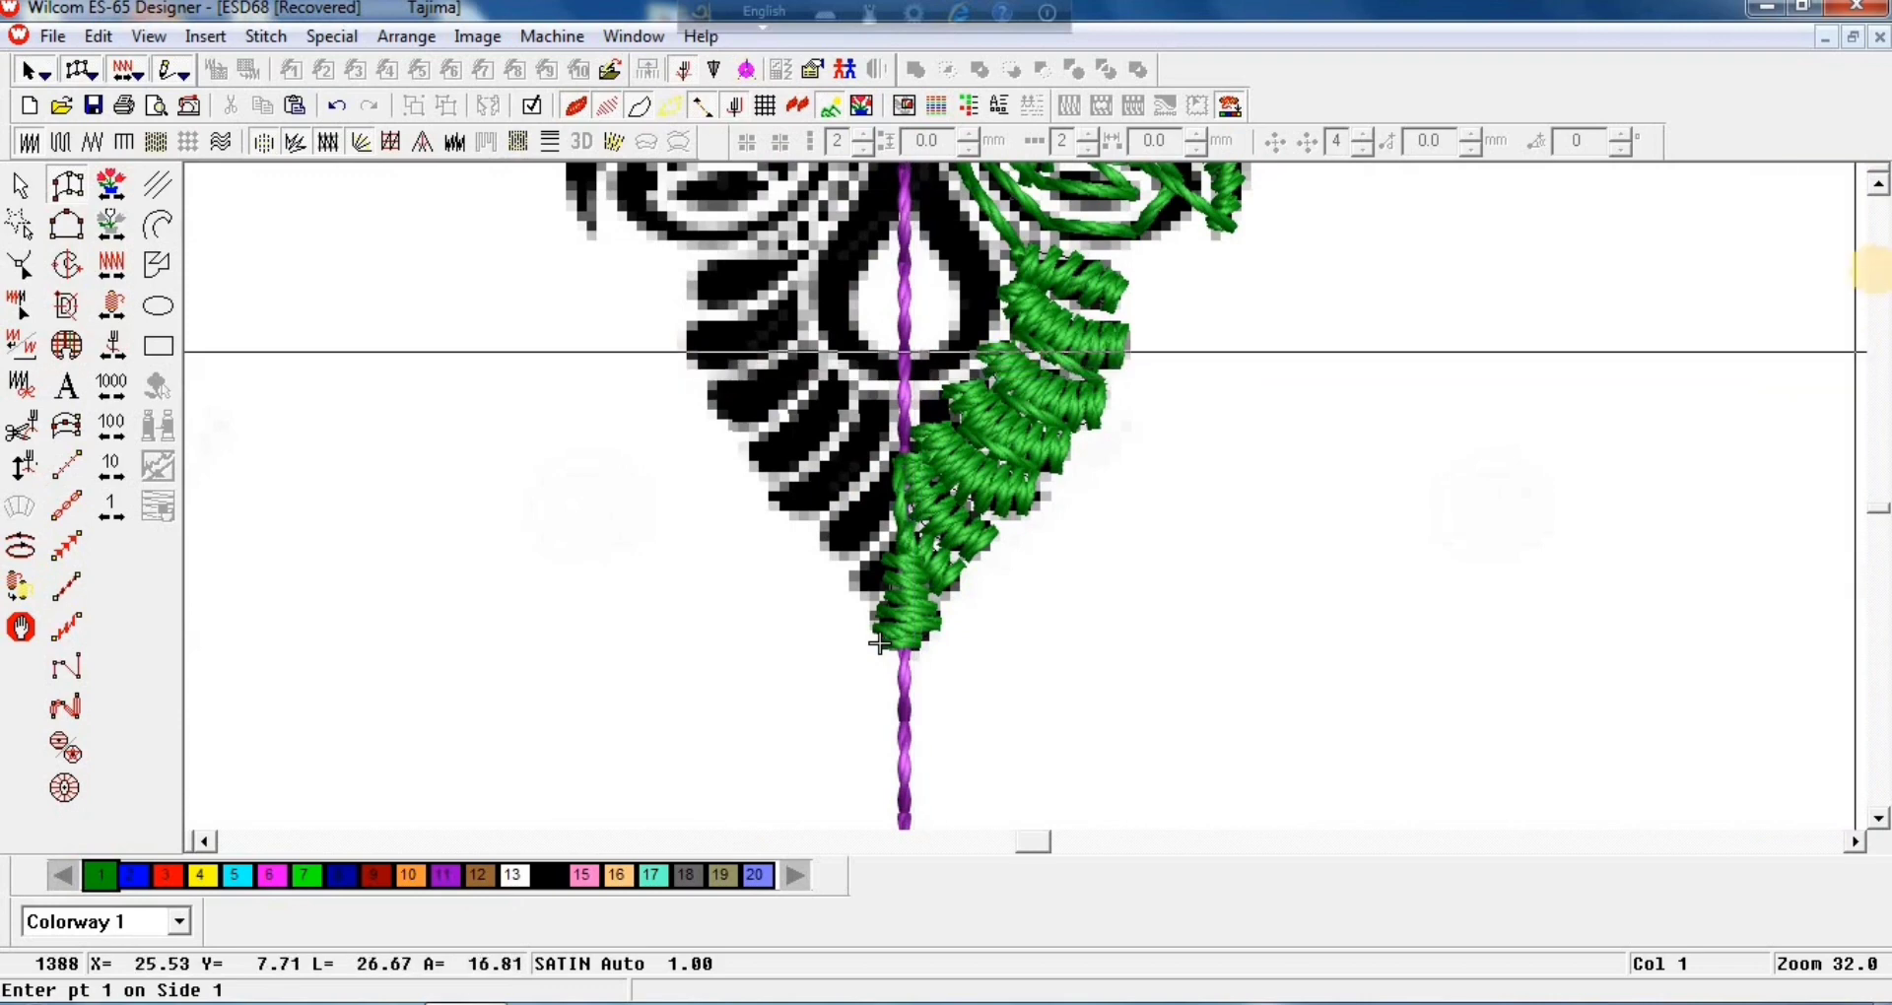
click(1877, 184)
click(1877, 184)
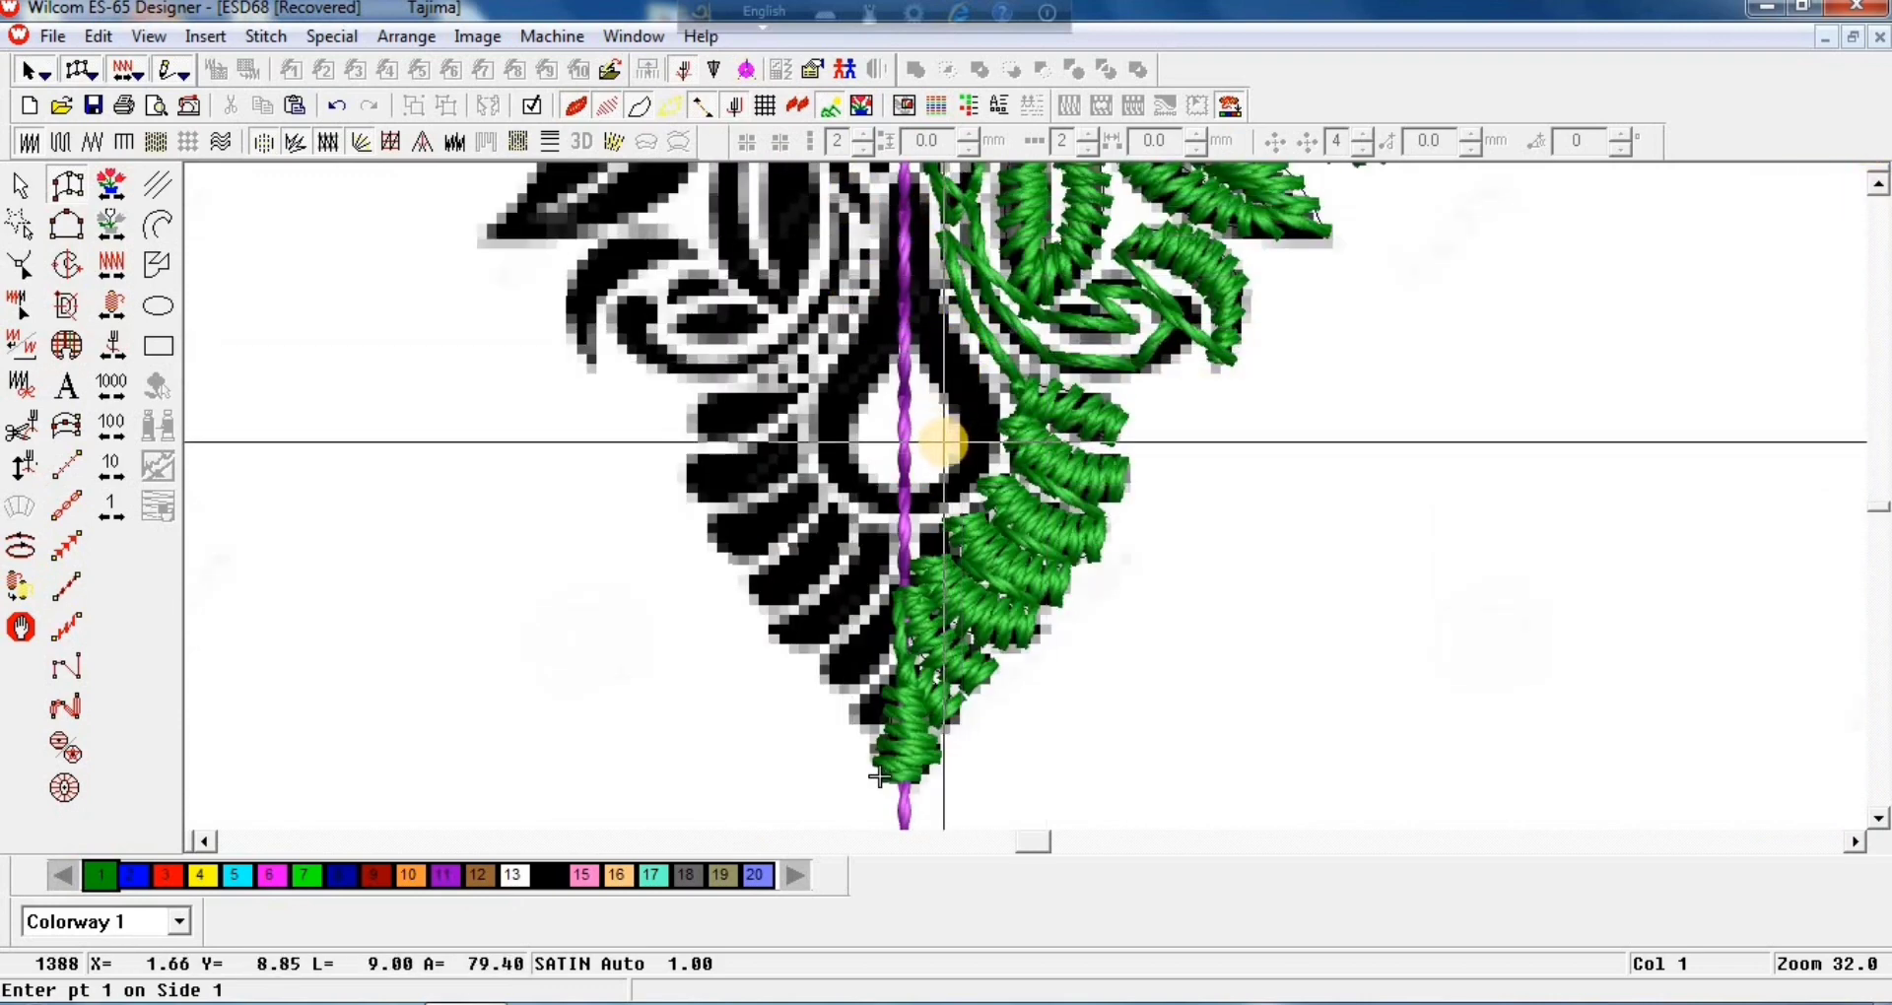
click(21, 266)
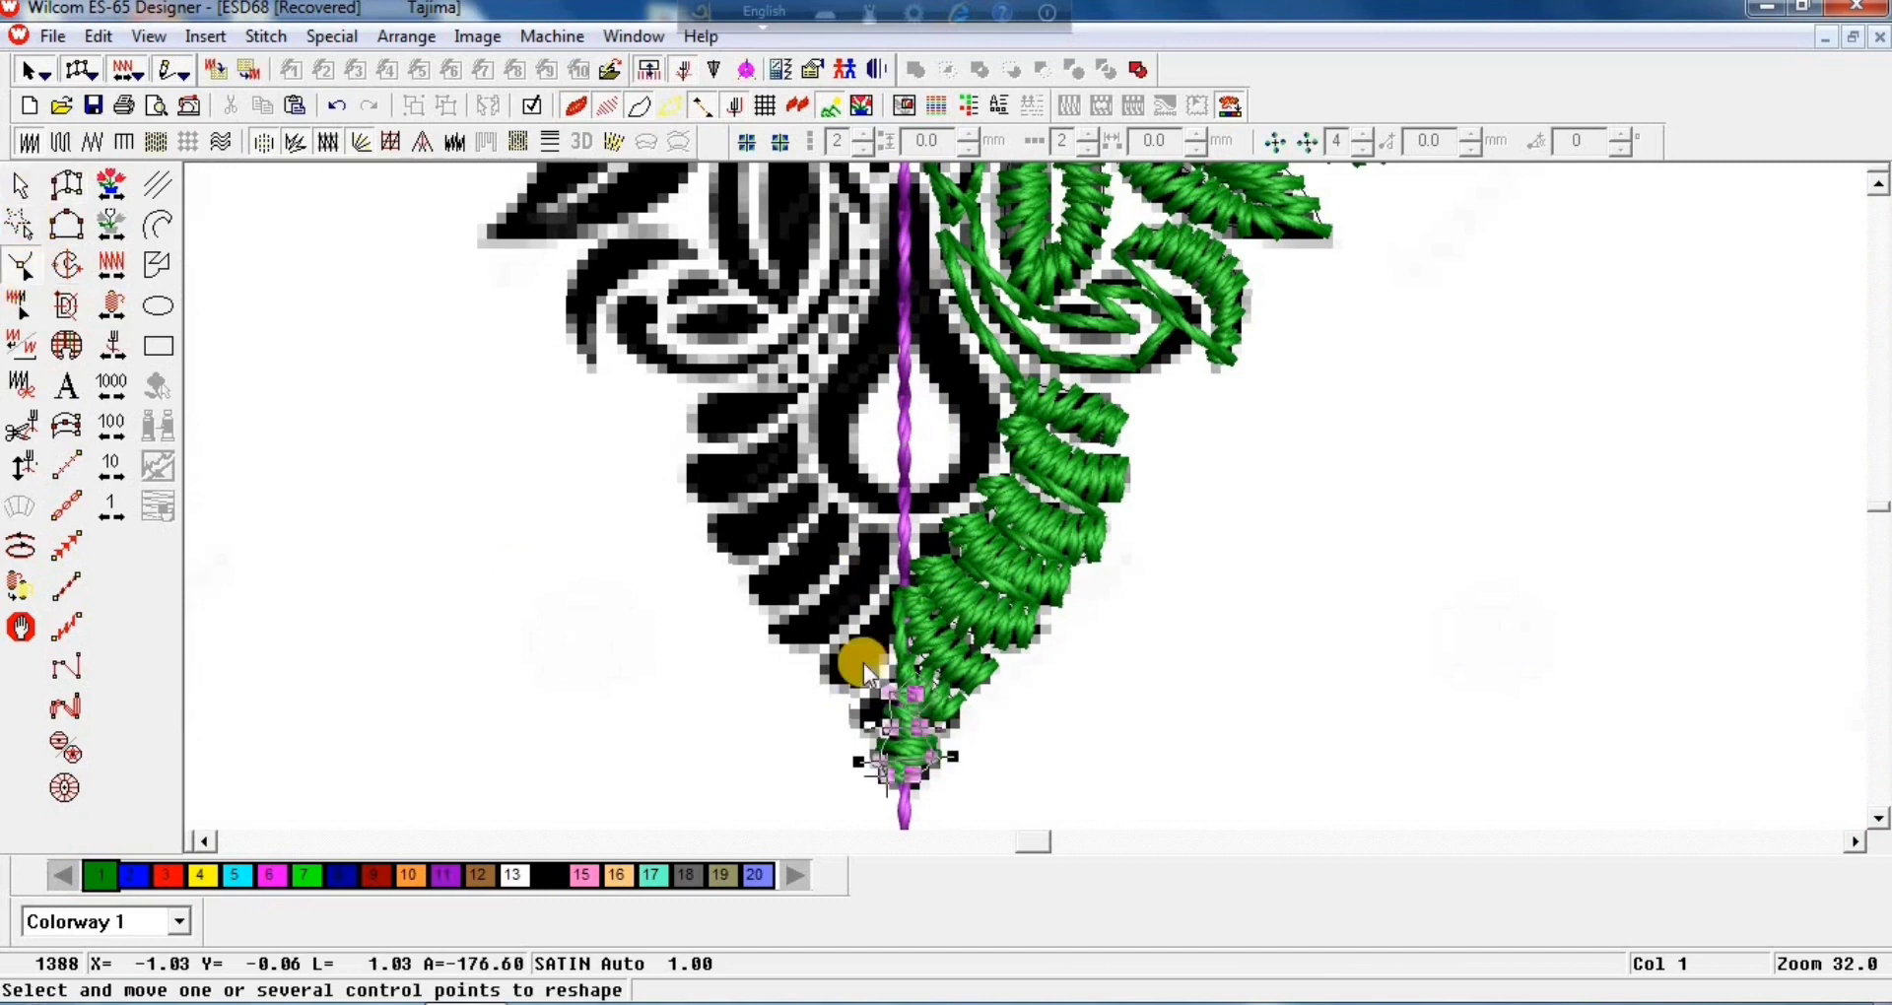
key(space)
click(905, 686)
click(901, 497)
key(Return)
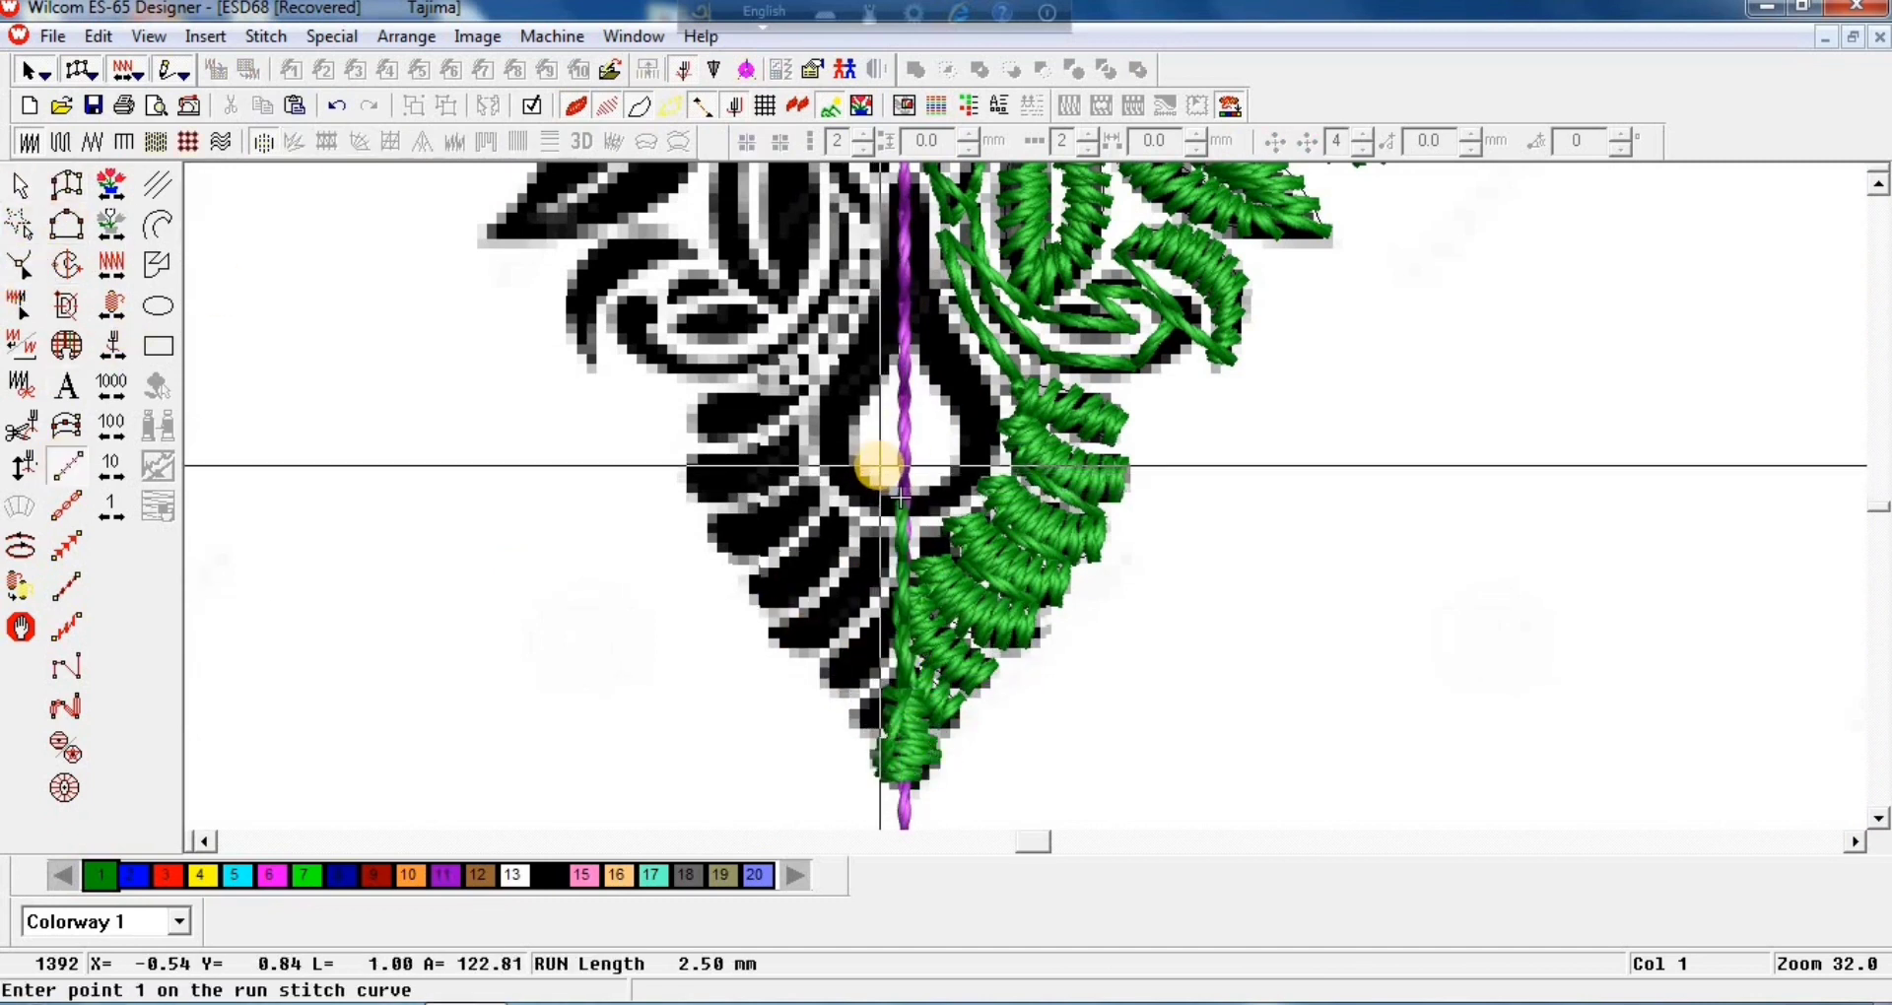
Step: Lay a curved travel run from the bottom tip up the left side of the teardrop to its upper stem
click(22, 186)
click(67, 465)
click(895, 671)
click(901, 504)
right_click(857, 493)
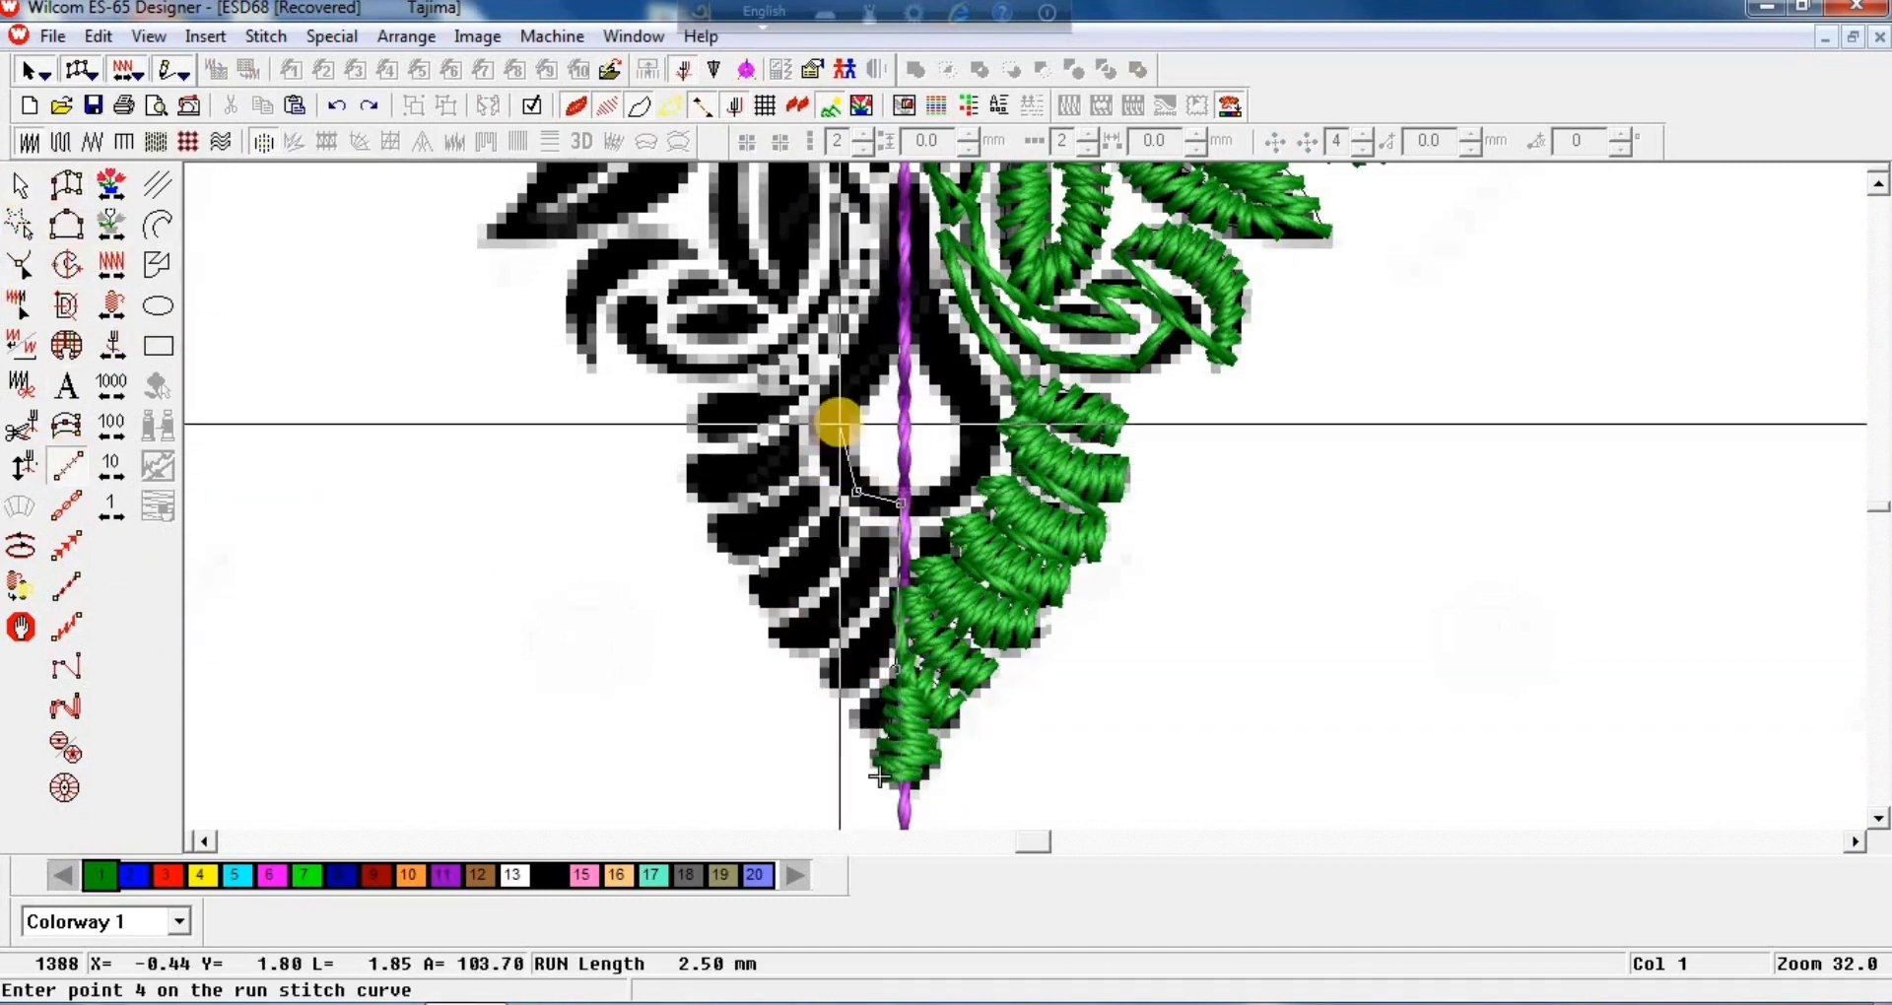
right_click(838, 416)
right_click(878, 338)
click(955, 356)
key(Return)
Step: Digitize the teardrop with one satin column running down the stem and around the open loop, back to the stem
click(67, 184)
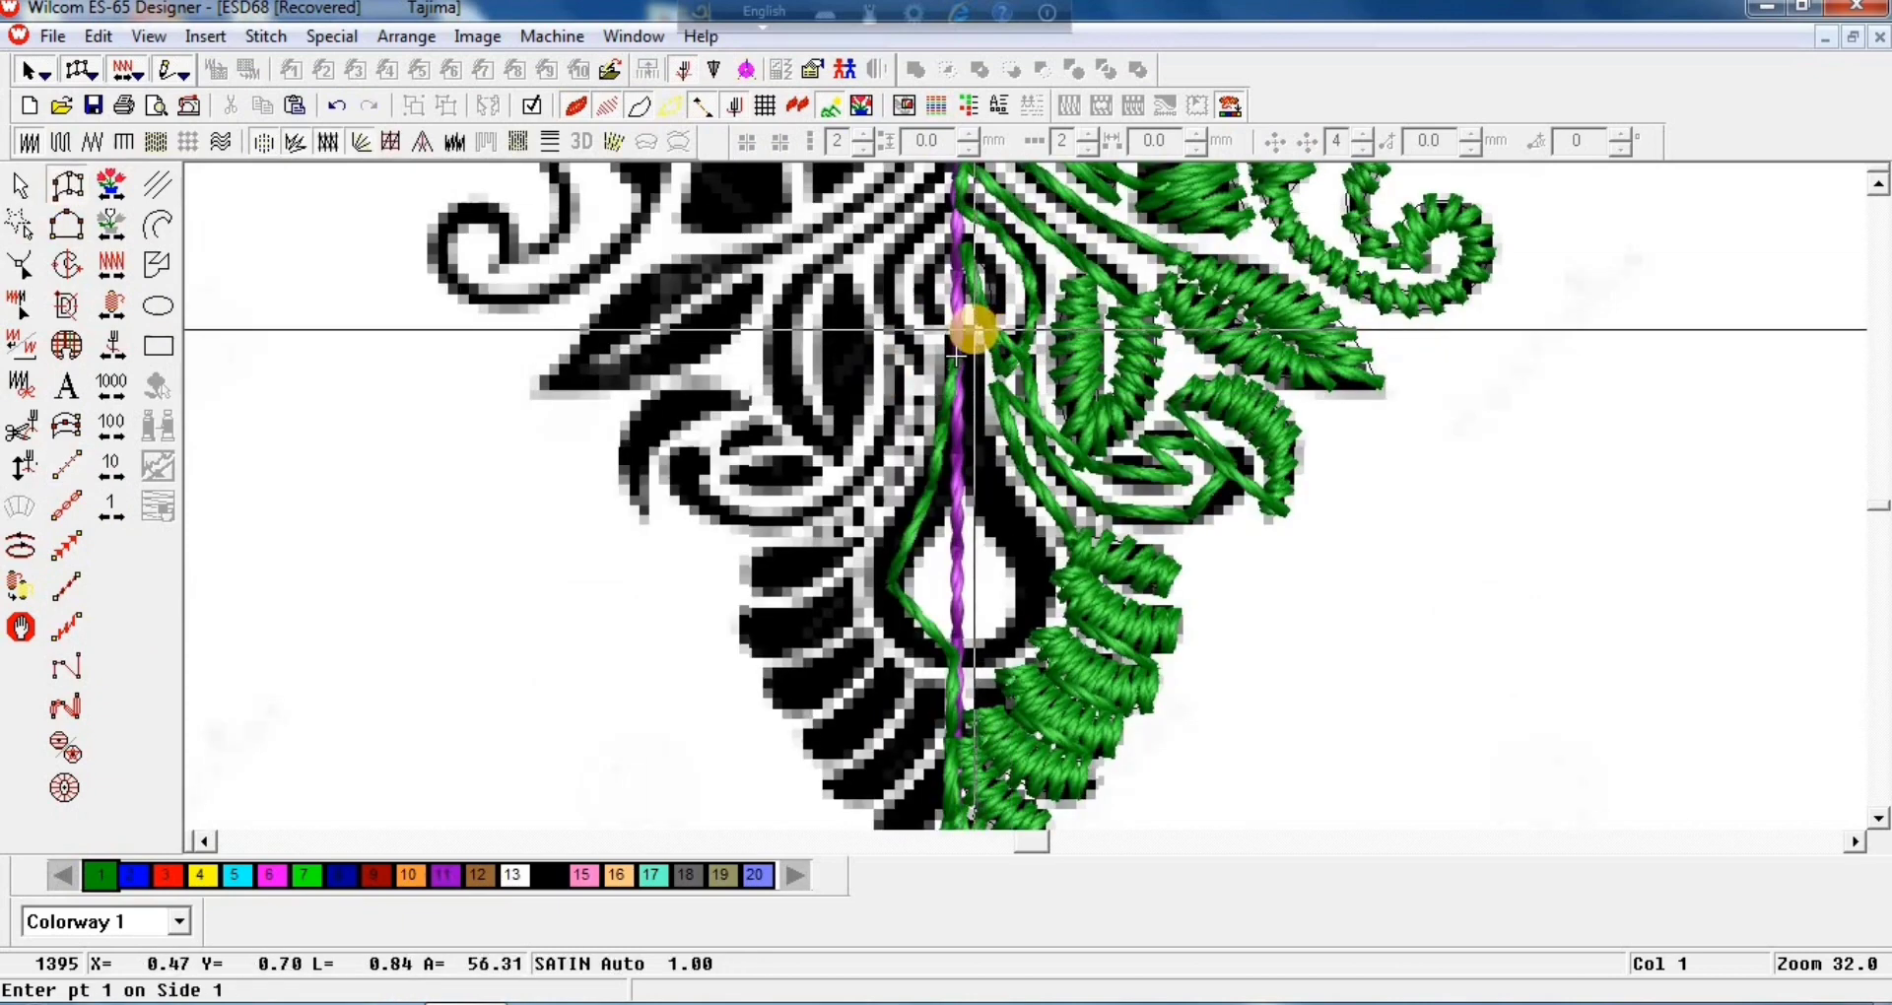
click(948, 332)
click(974, 330)
right_click(936, 449)
right_click(992, 444)
click(998, 455)
click(967, 467)
click(1022, 499)
click(985, 515)
click(1015, 562)
click(1048, 548)
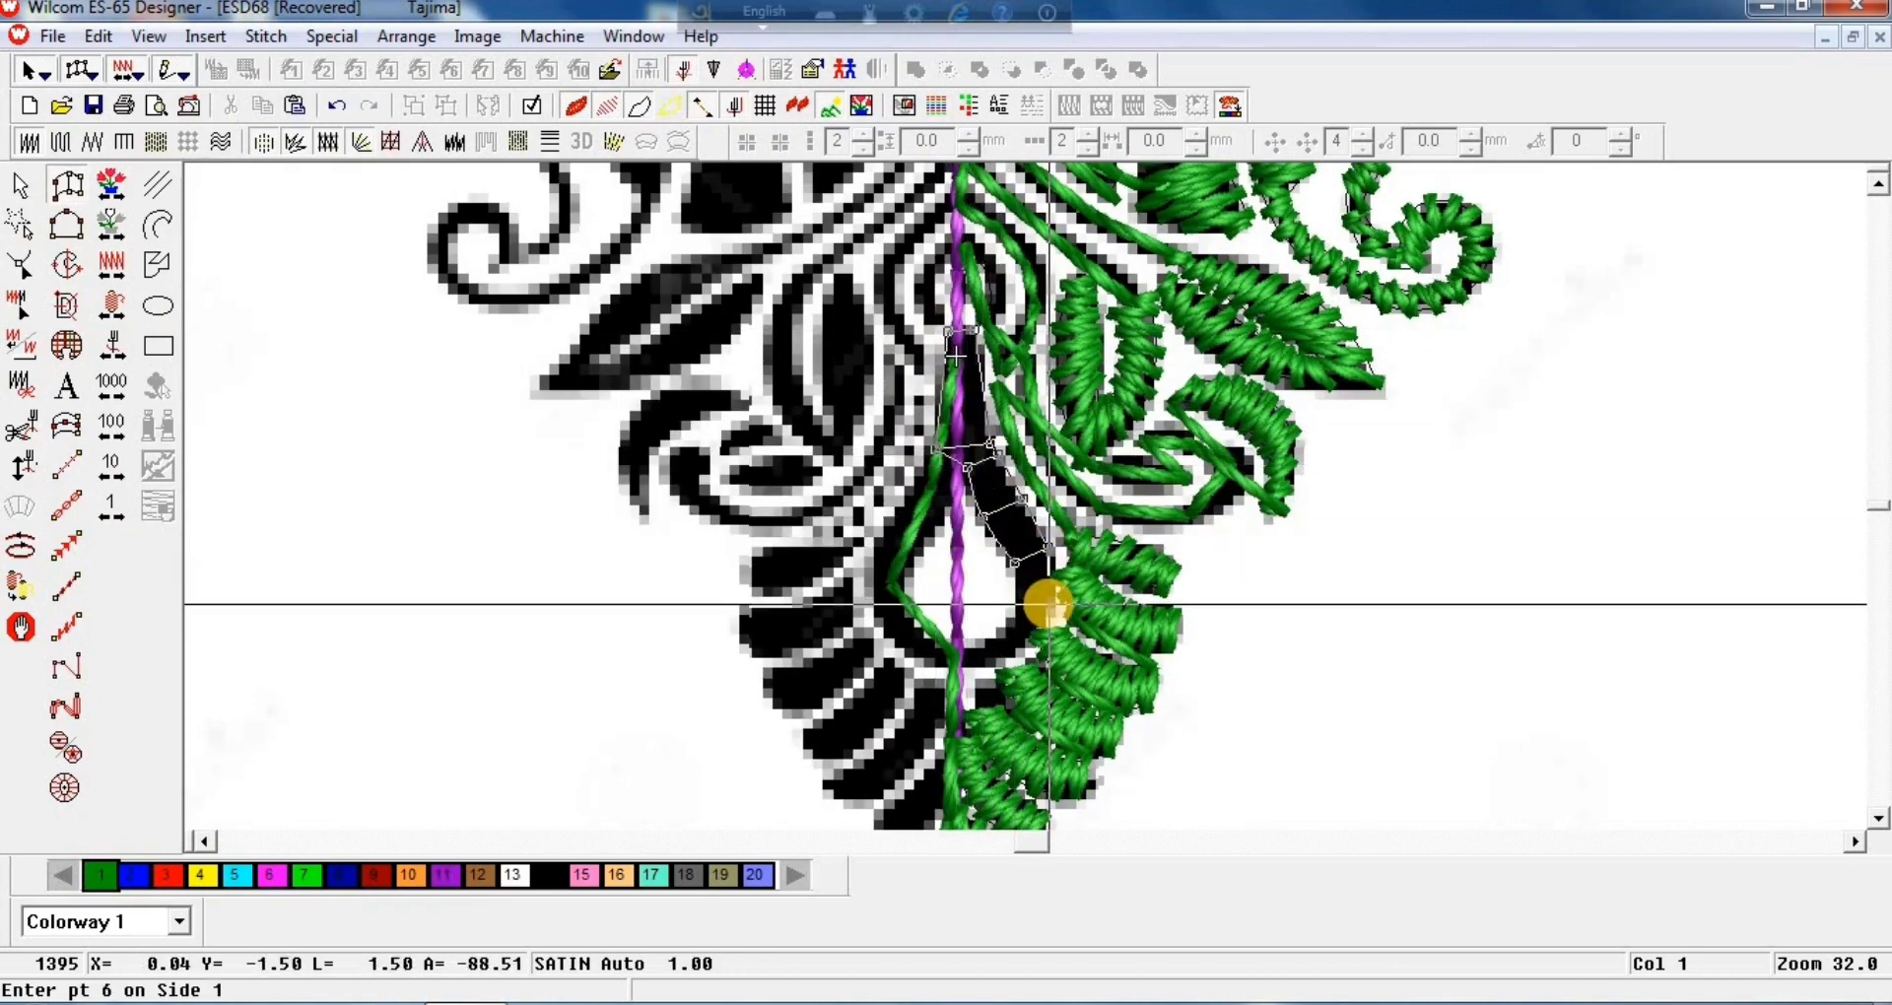
click(1050, 606)
click(1017, 610)
click(901, 594)
click(912, 549)
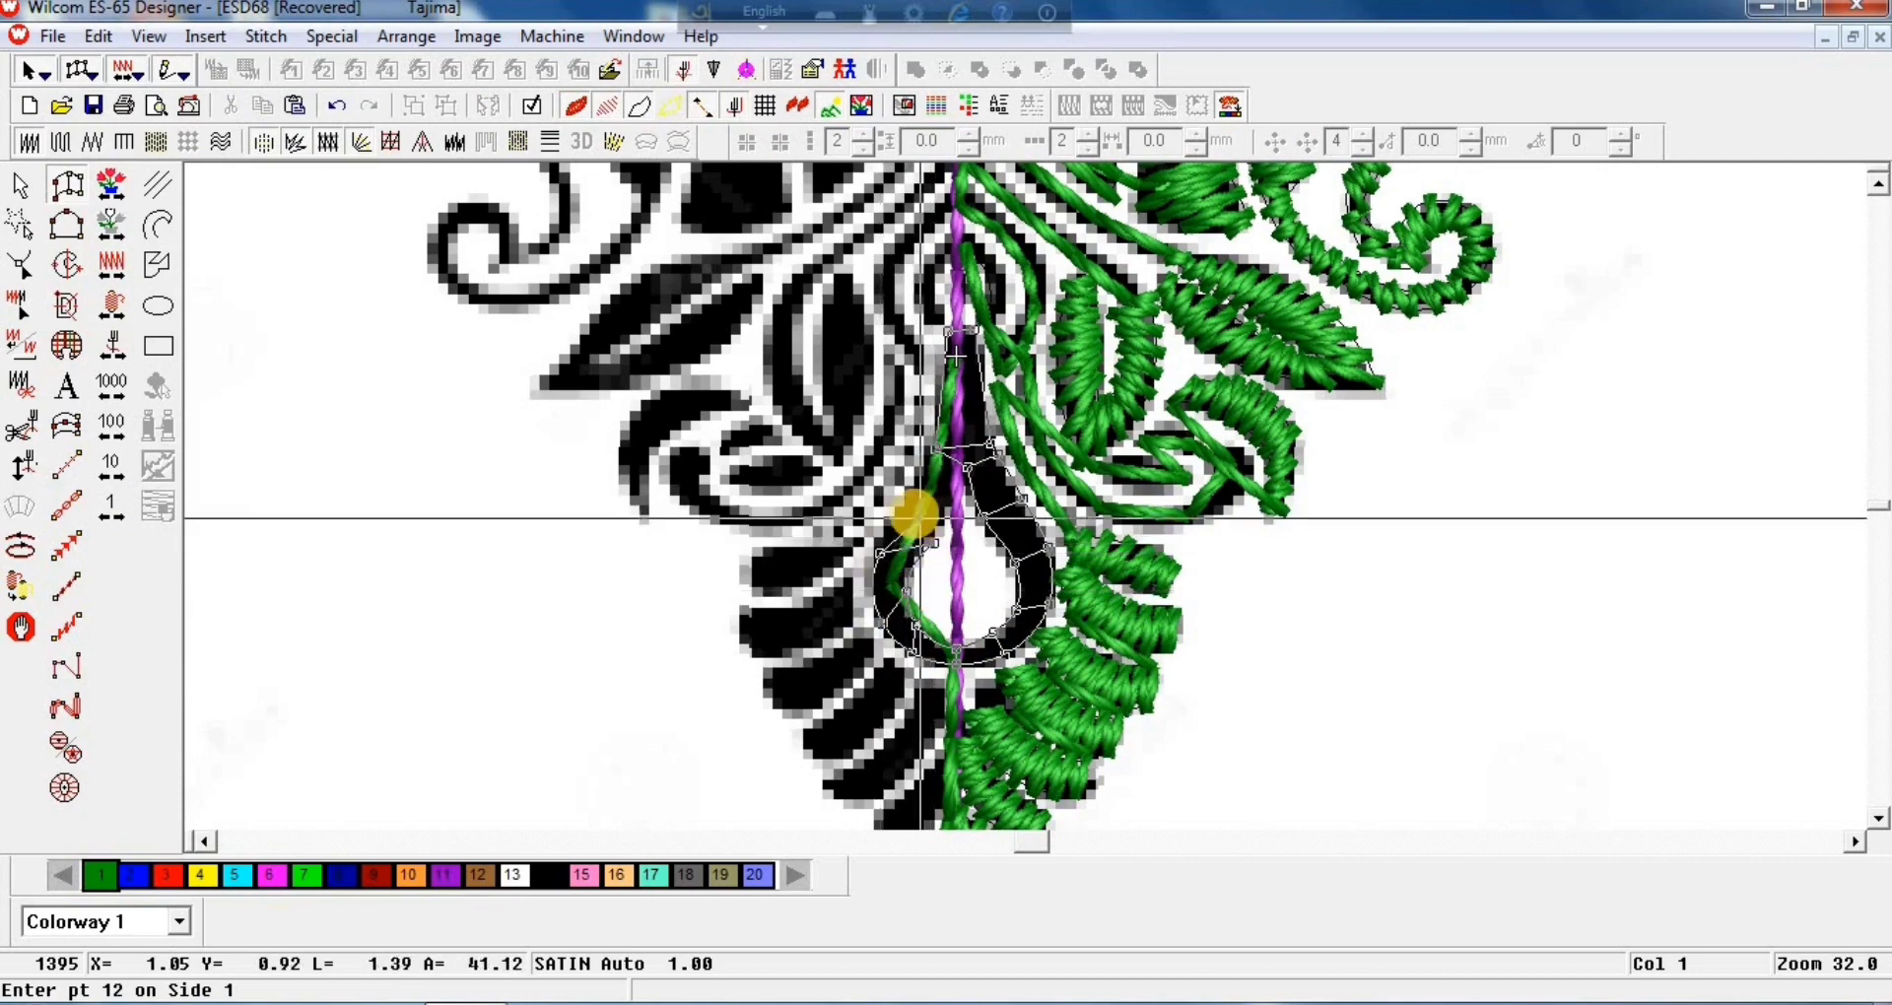
click(898, 511)
right_click(933, 516)
right_click(933, 452)
right_click(948, 475)
key(Return)
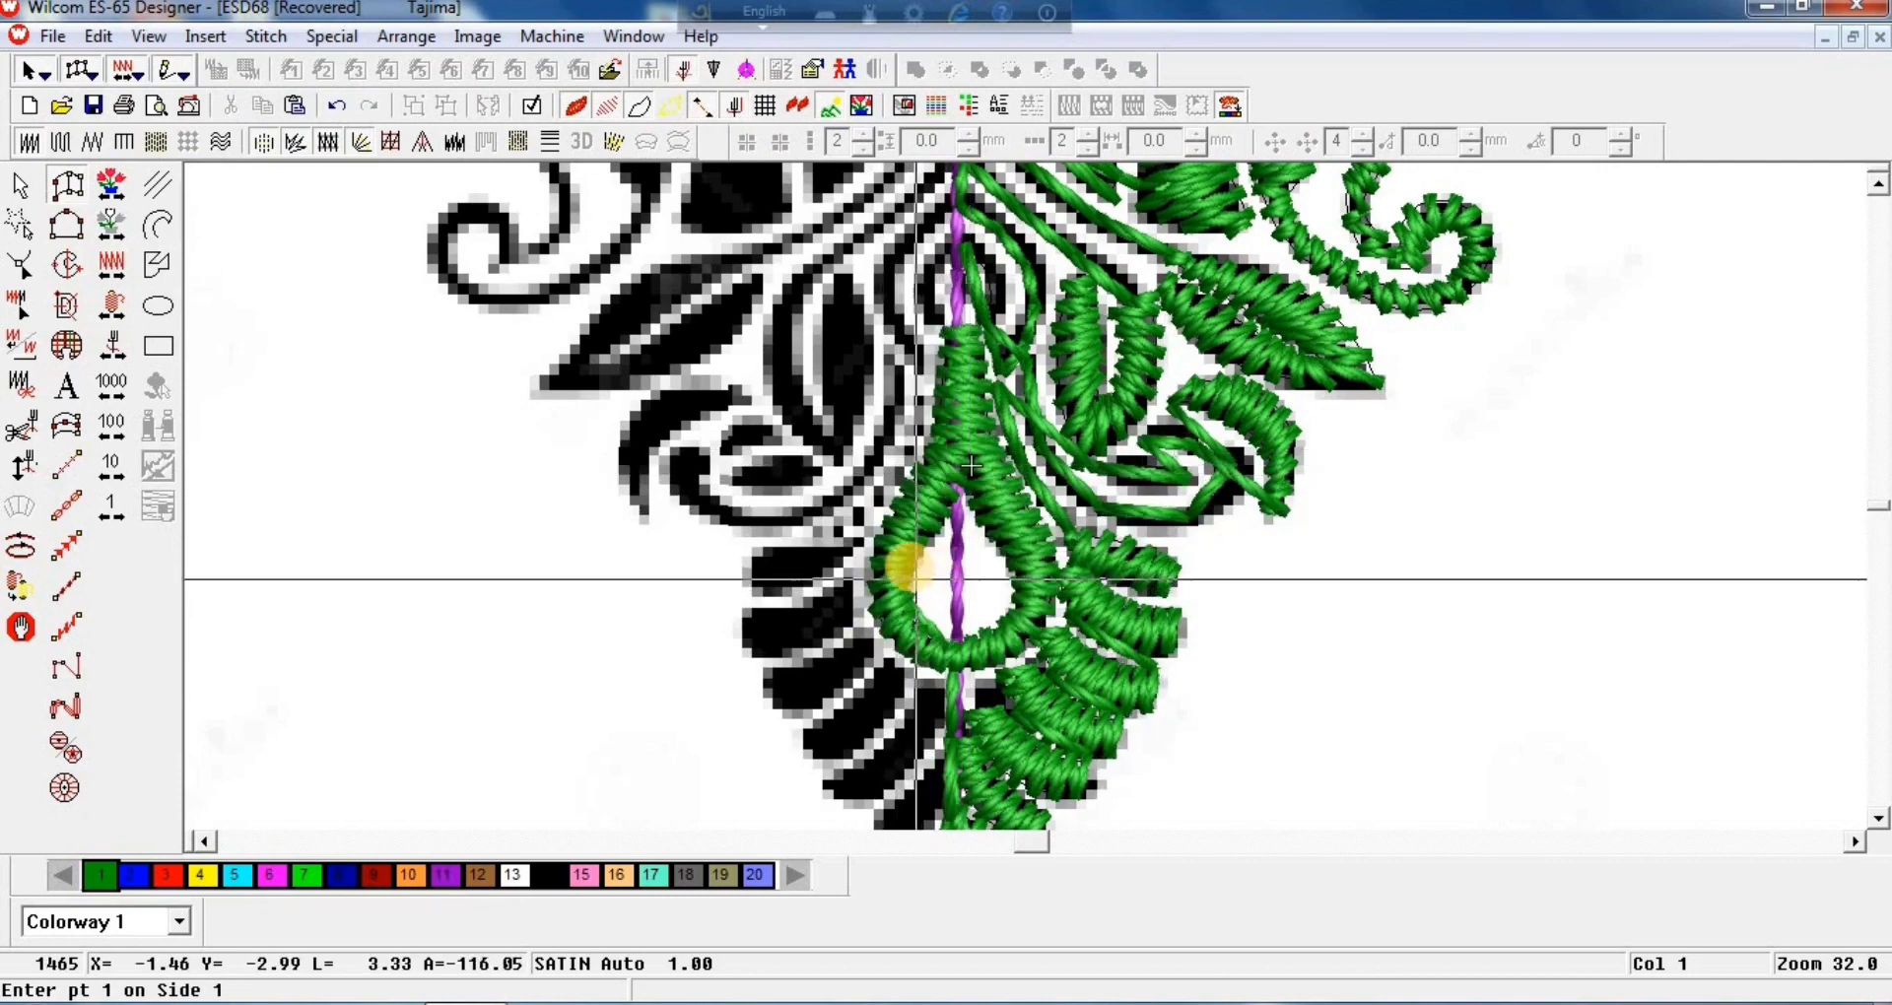
Step: Select all stitched objects except the teardrop, the bottom tip and the purple guide line, and group them
key(h)
key(shift+z)
click(20, 627)
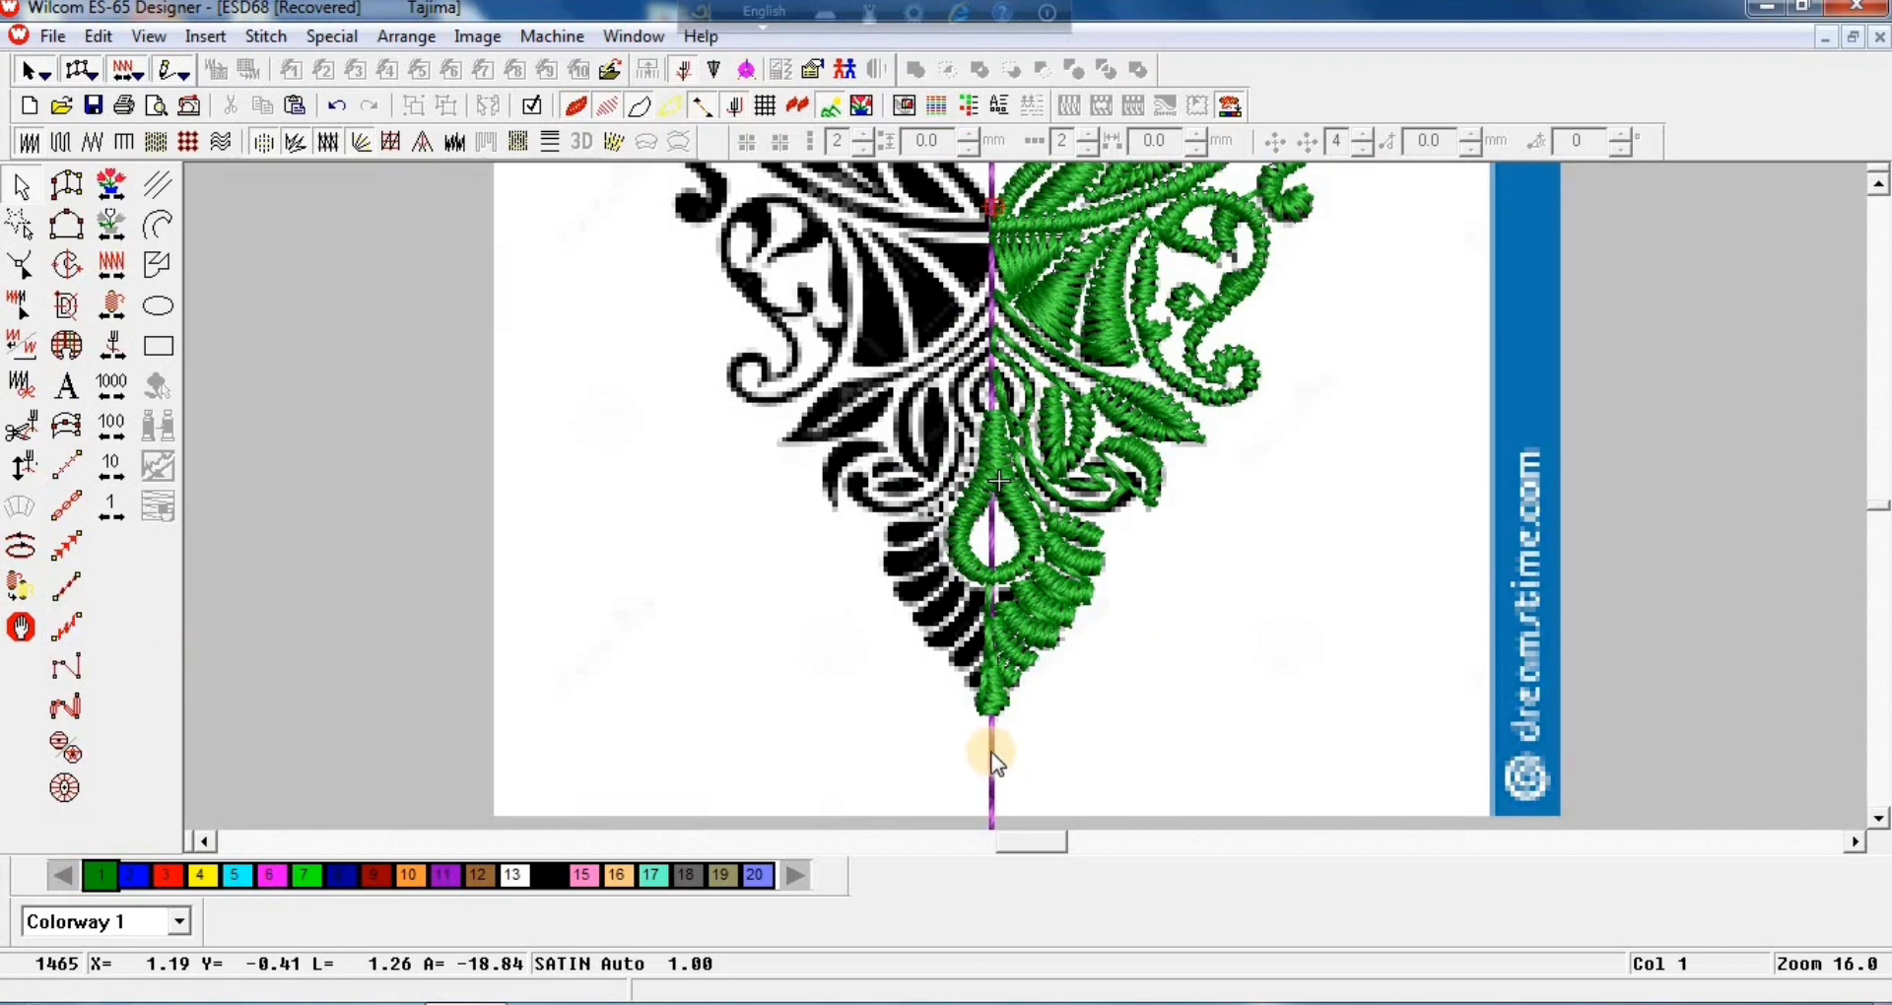
key(ctrl+a)
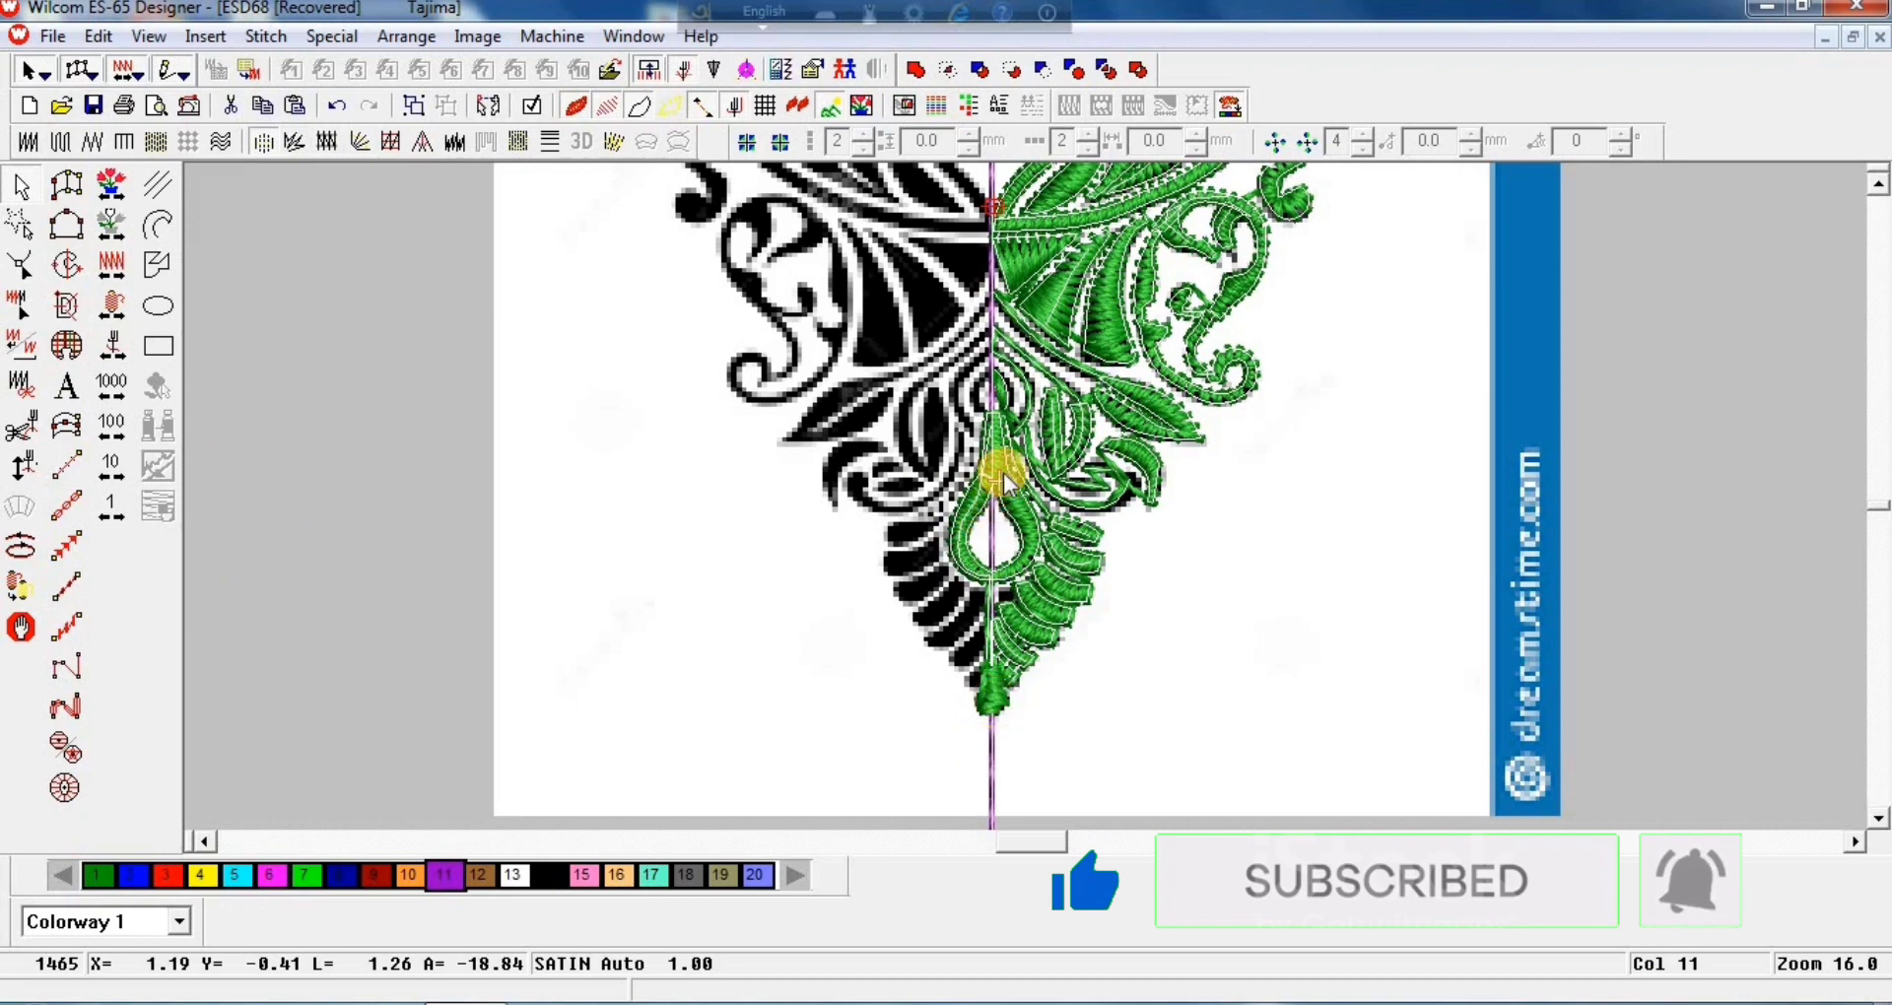
ctrl+click(1001, 475)
ctrl+click(992, 762)
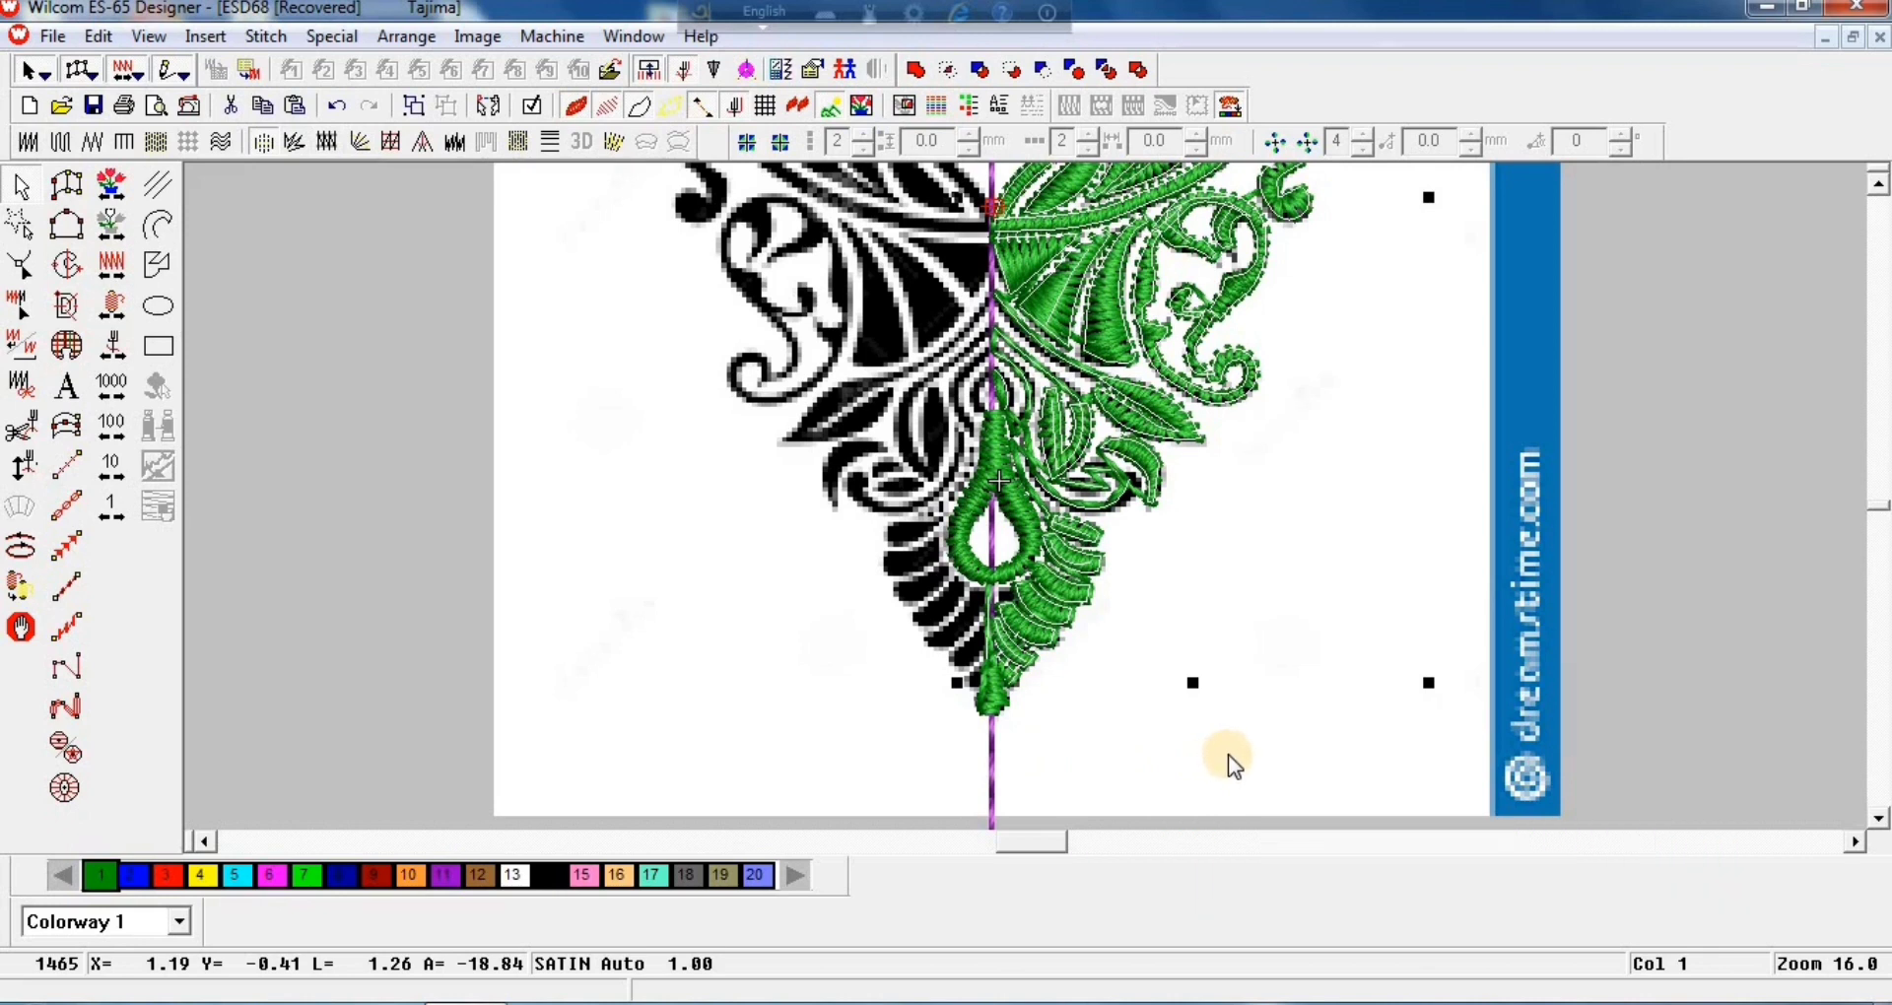
key(ctrl+g)
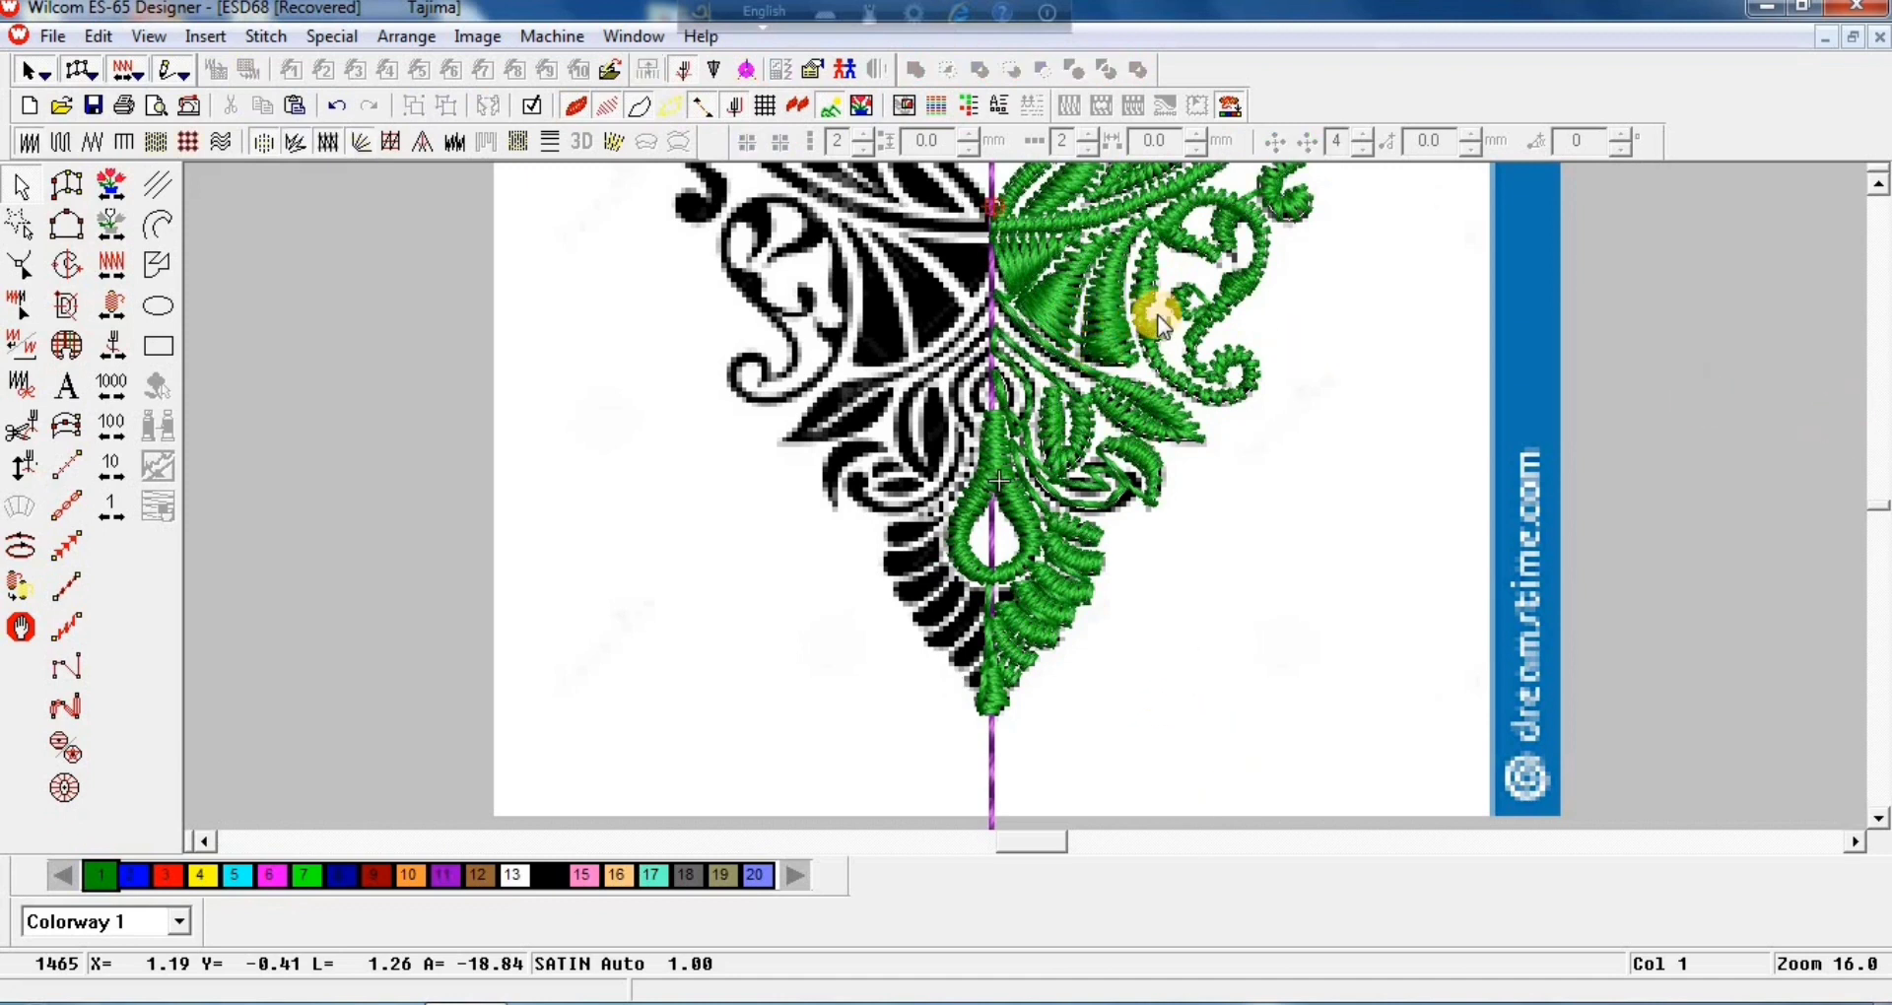
Step: Duplicate the grouped right half in place and mirror the copy with Transform across the purple centre guide line
key(t)
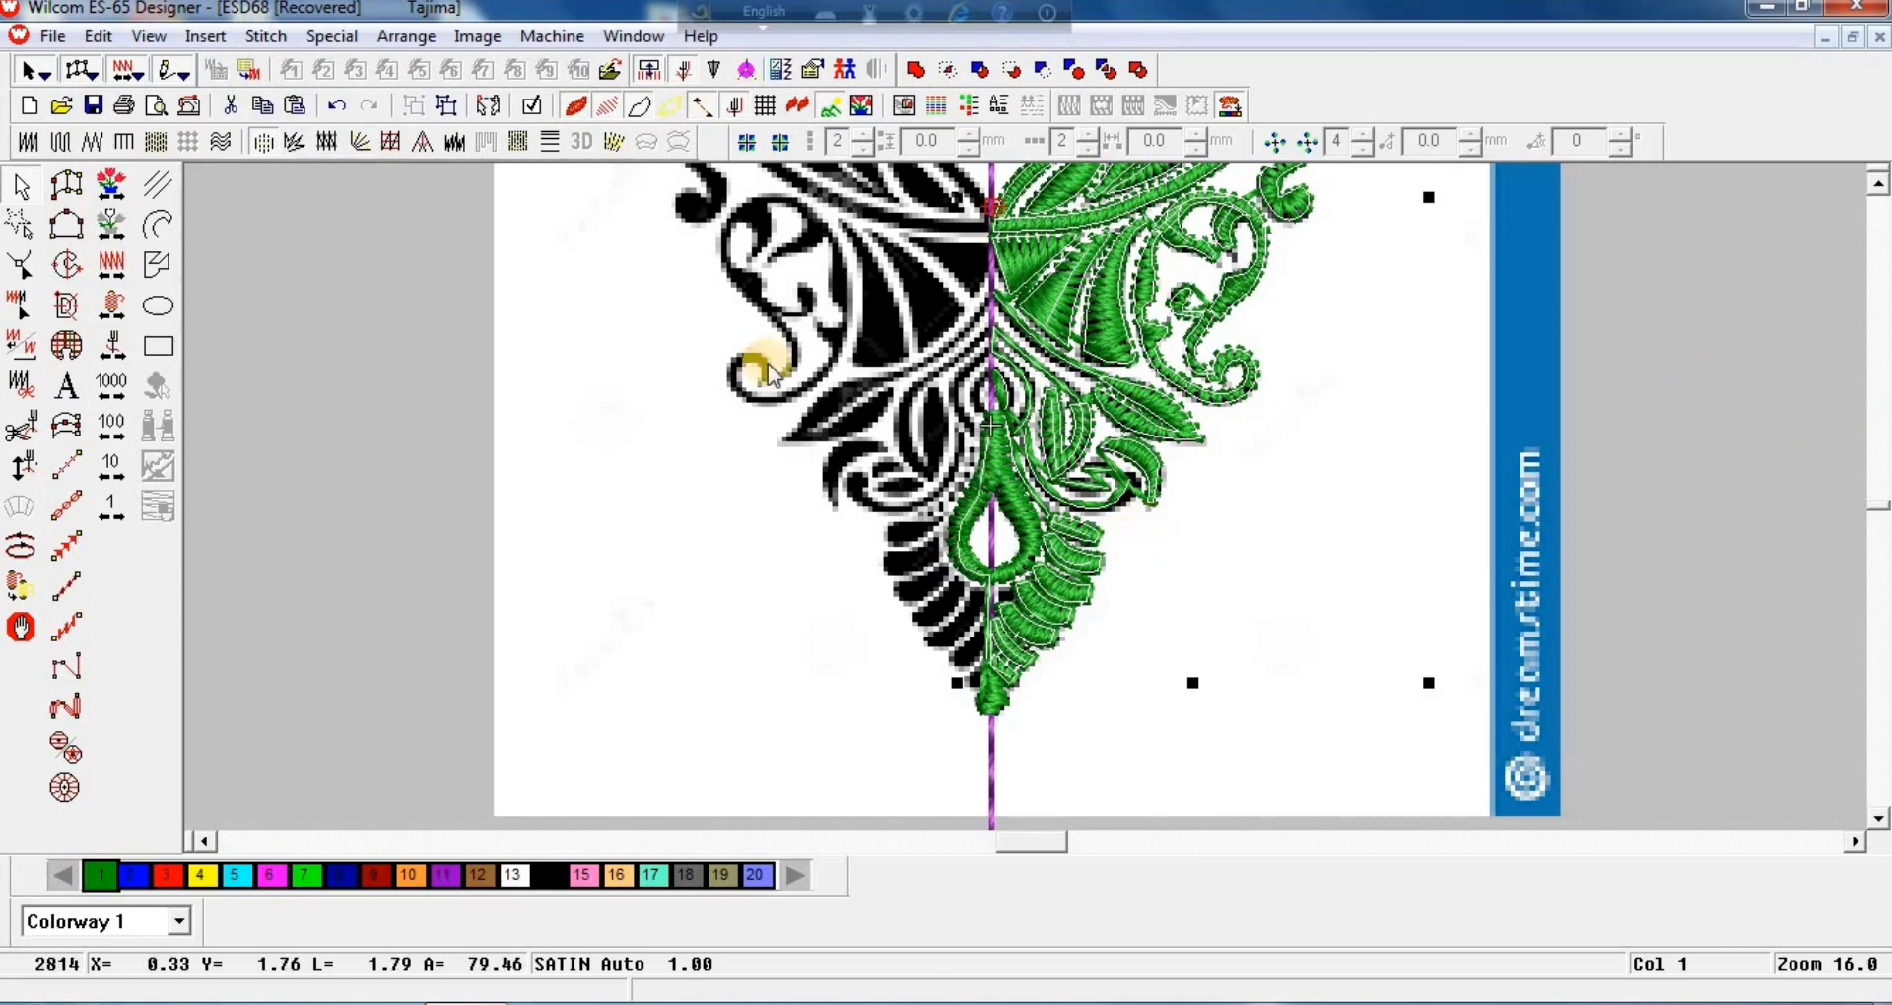
key(shift+z)
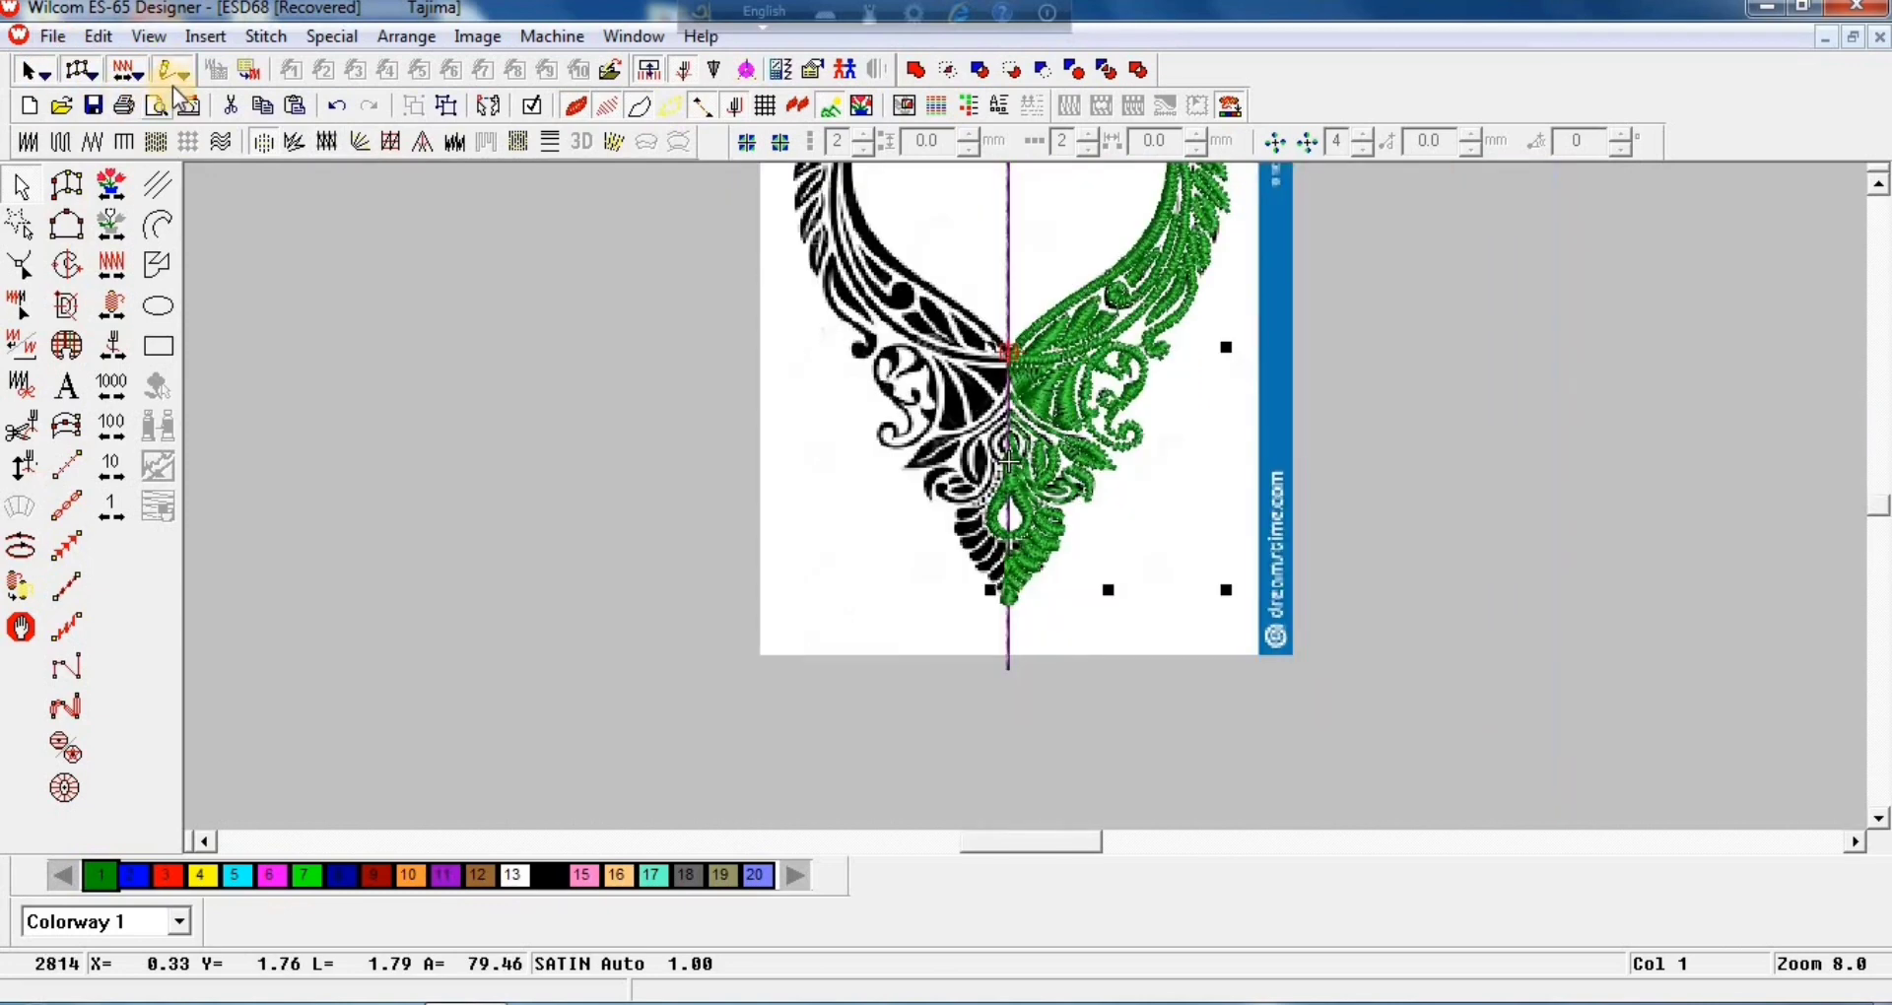
click(98, 36)
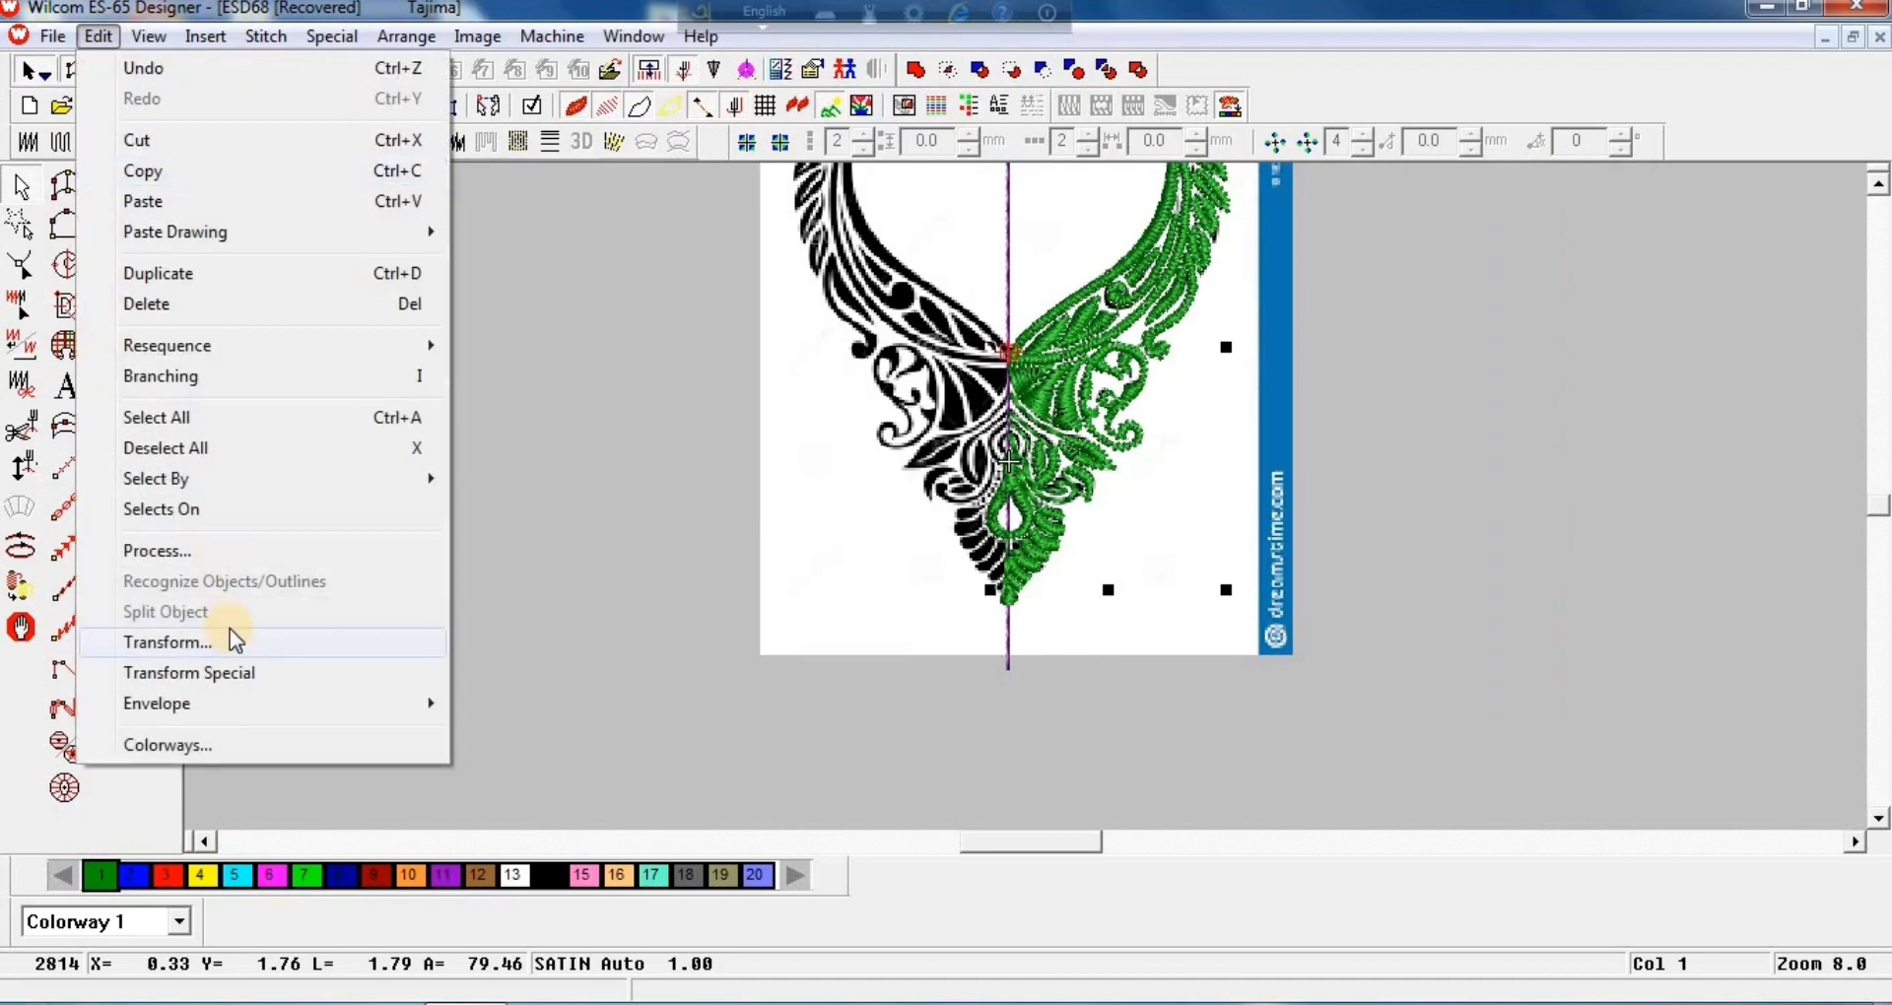
click(231, 637)
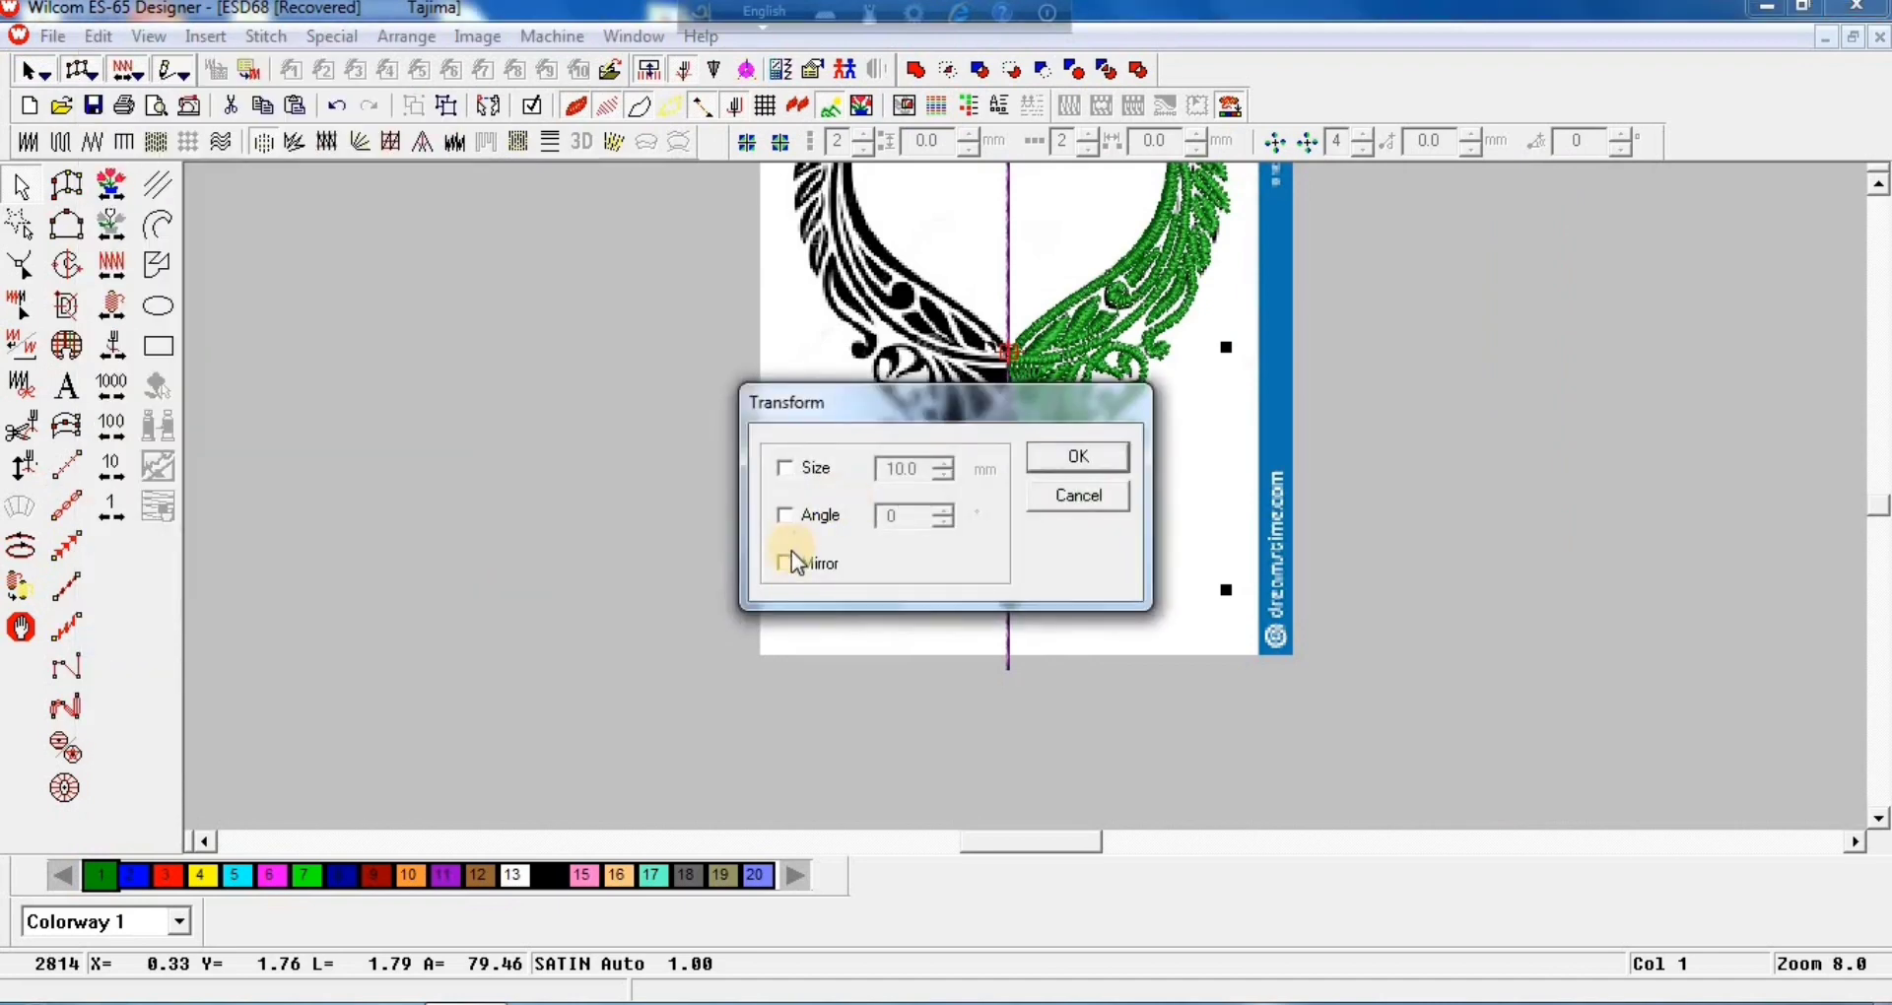
click(1078, 456)
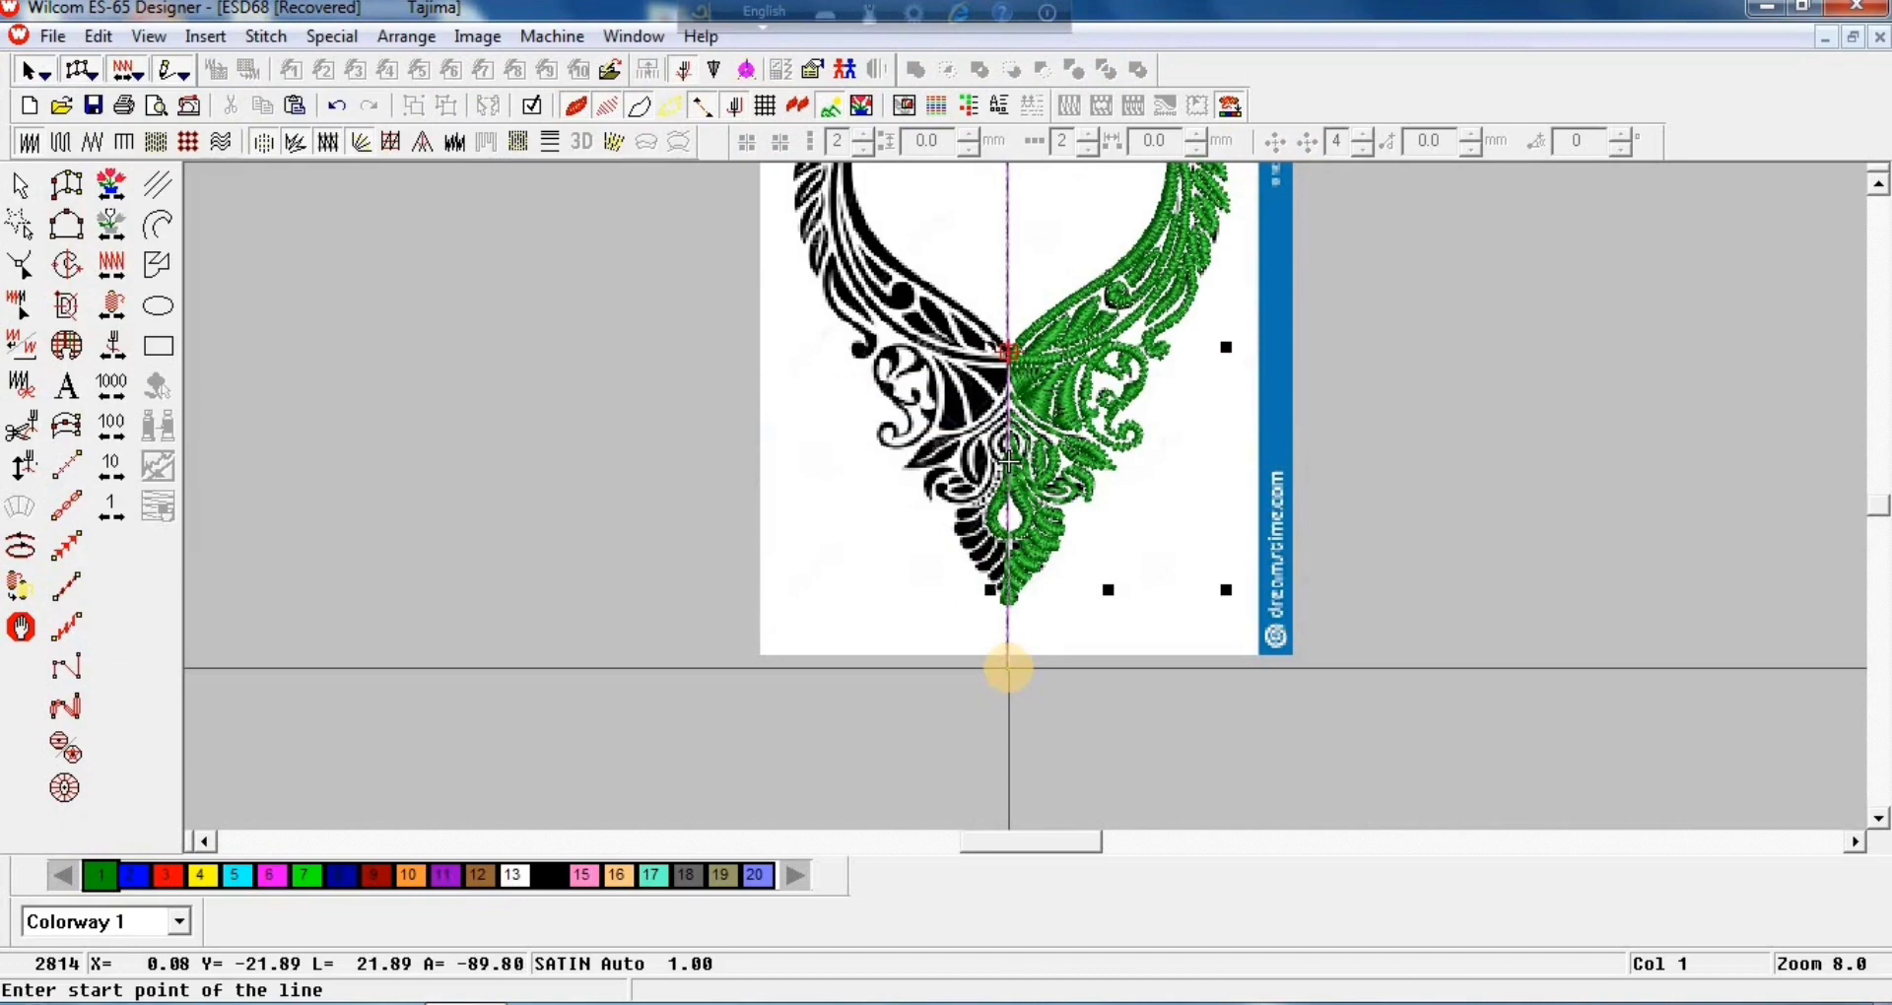
key(z)
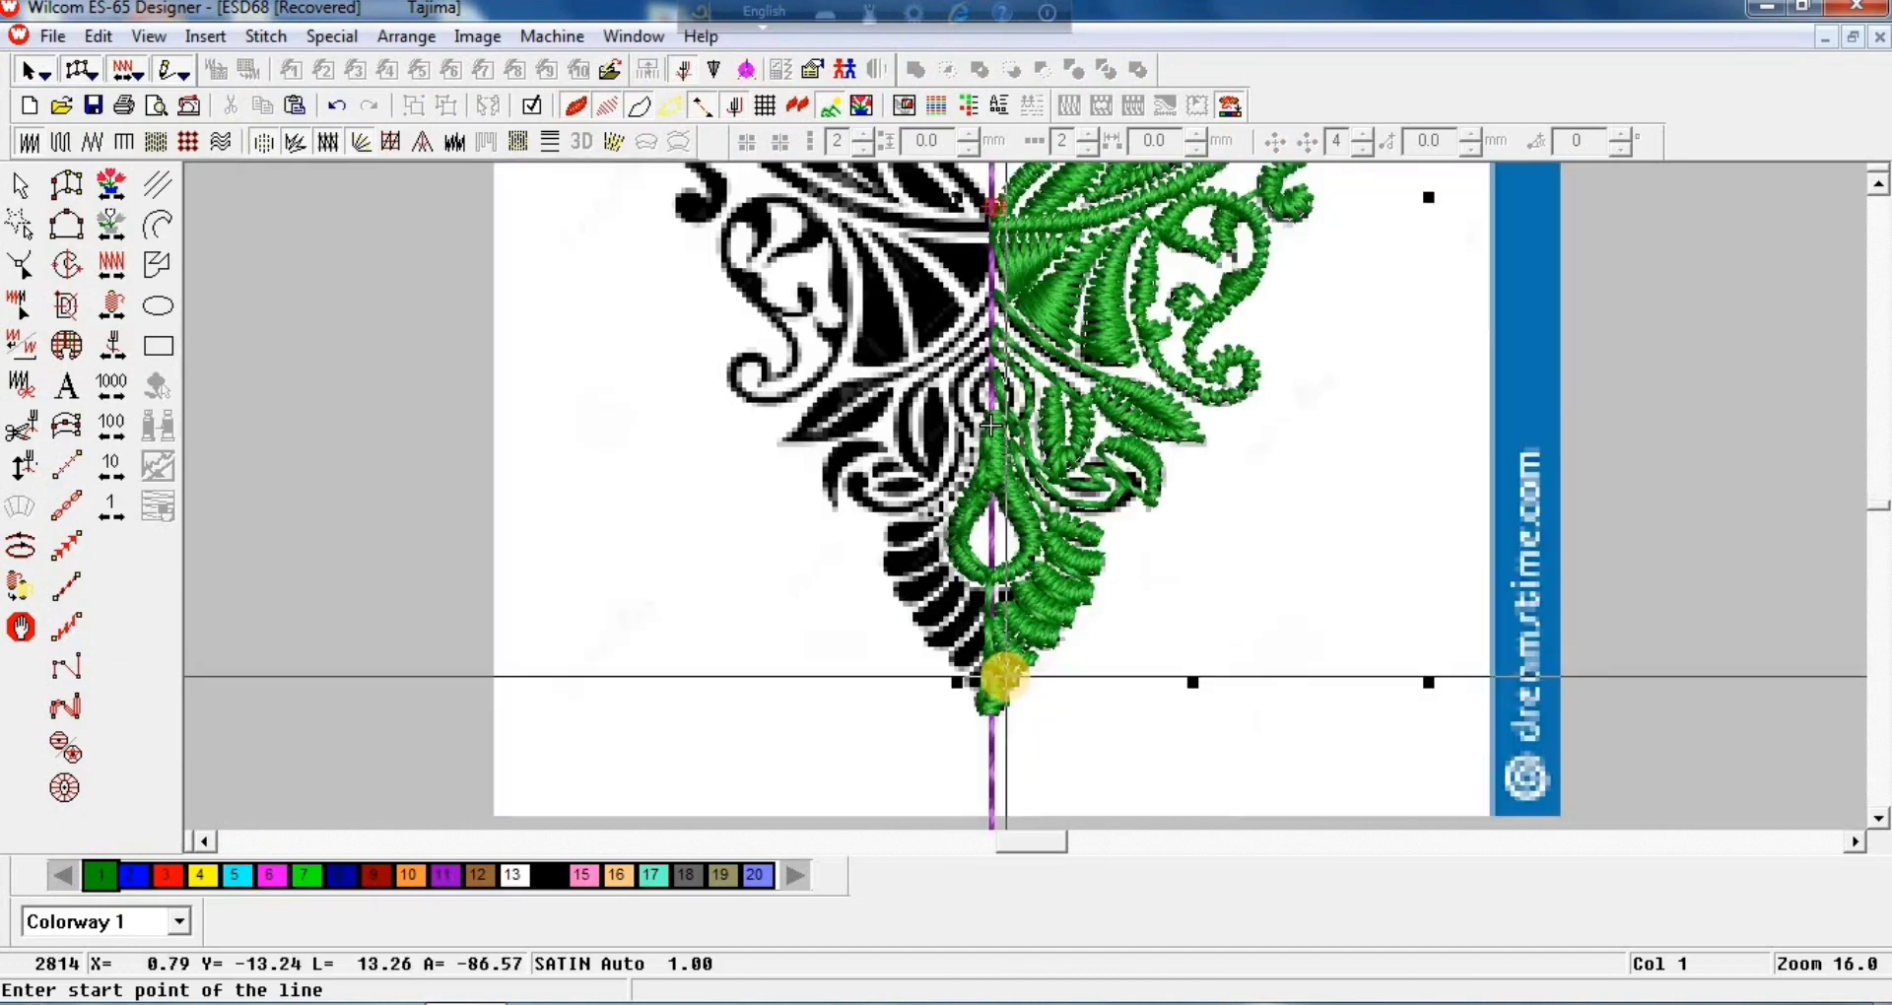
click(989, 808)
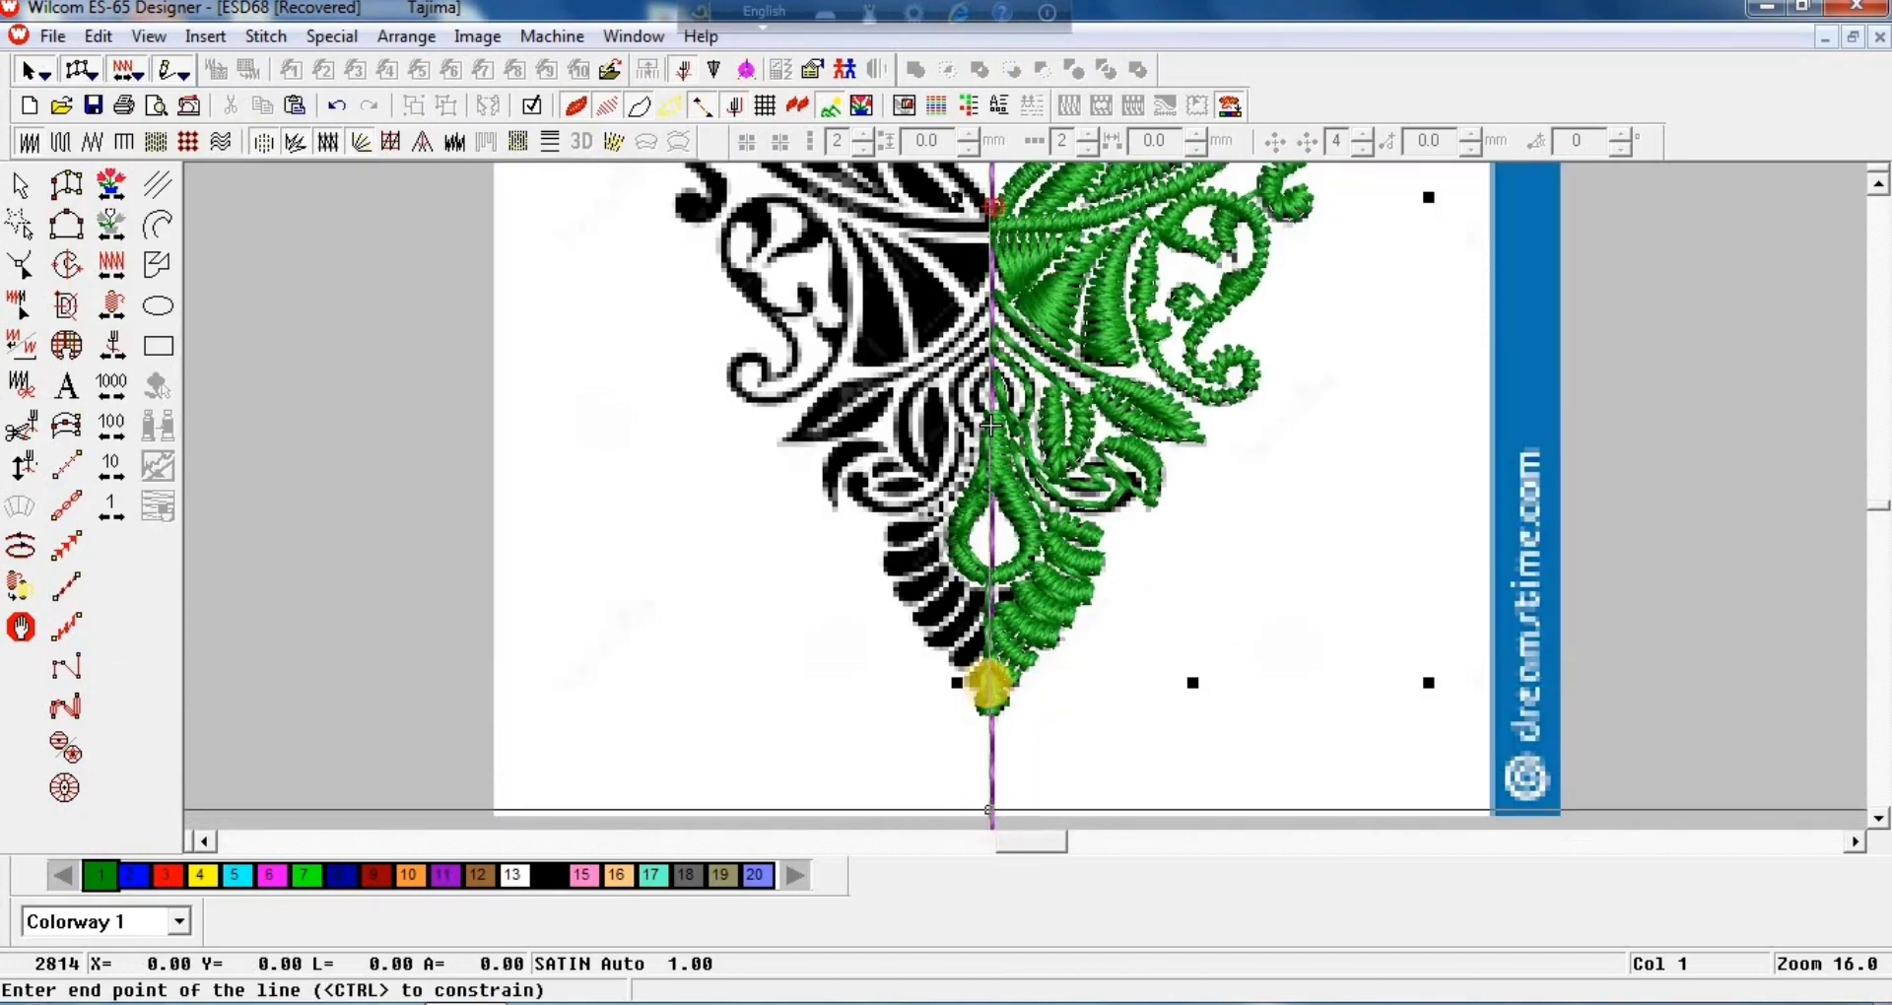
key(shift+z)
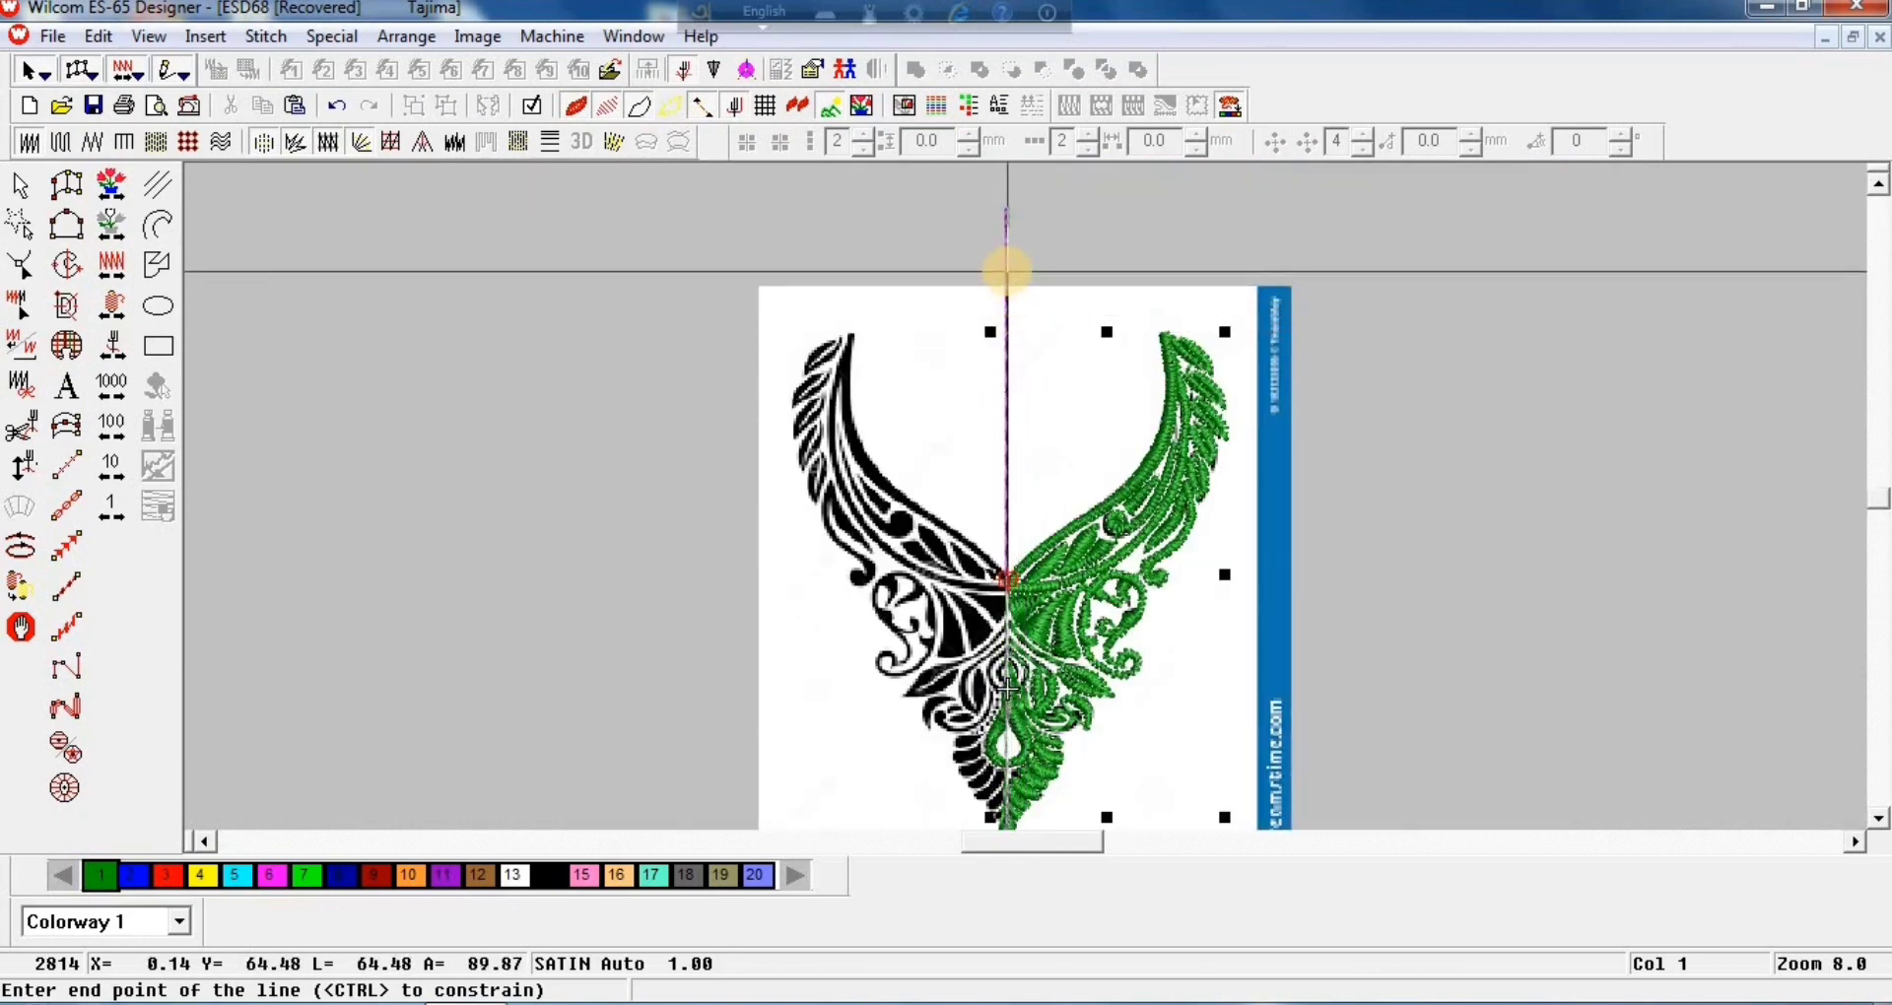
click(1007, 270)
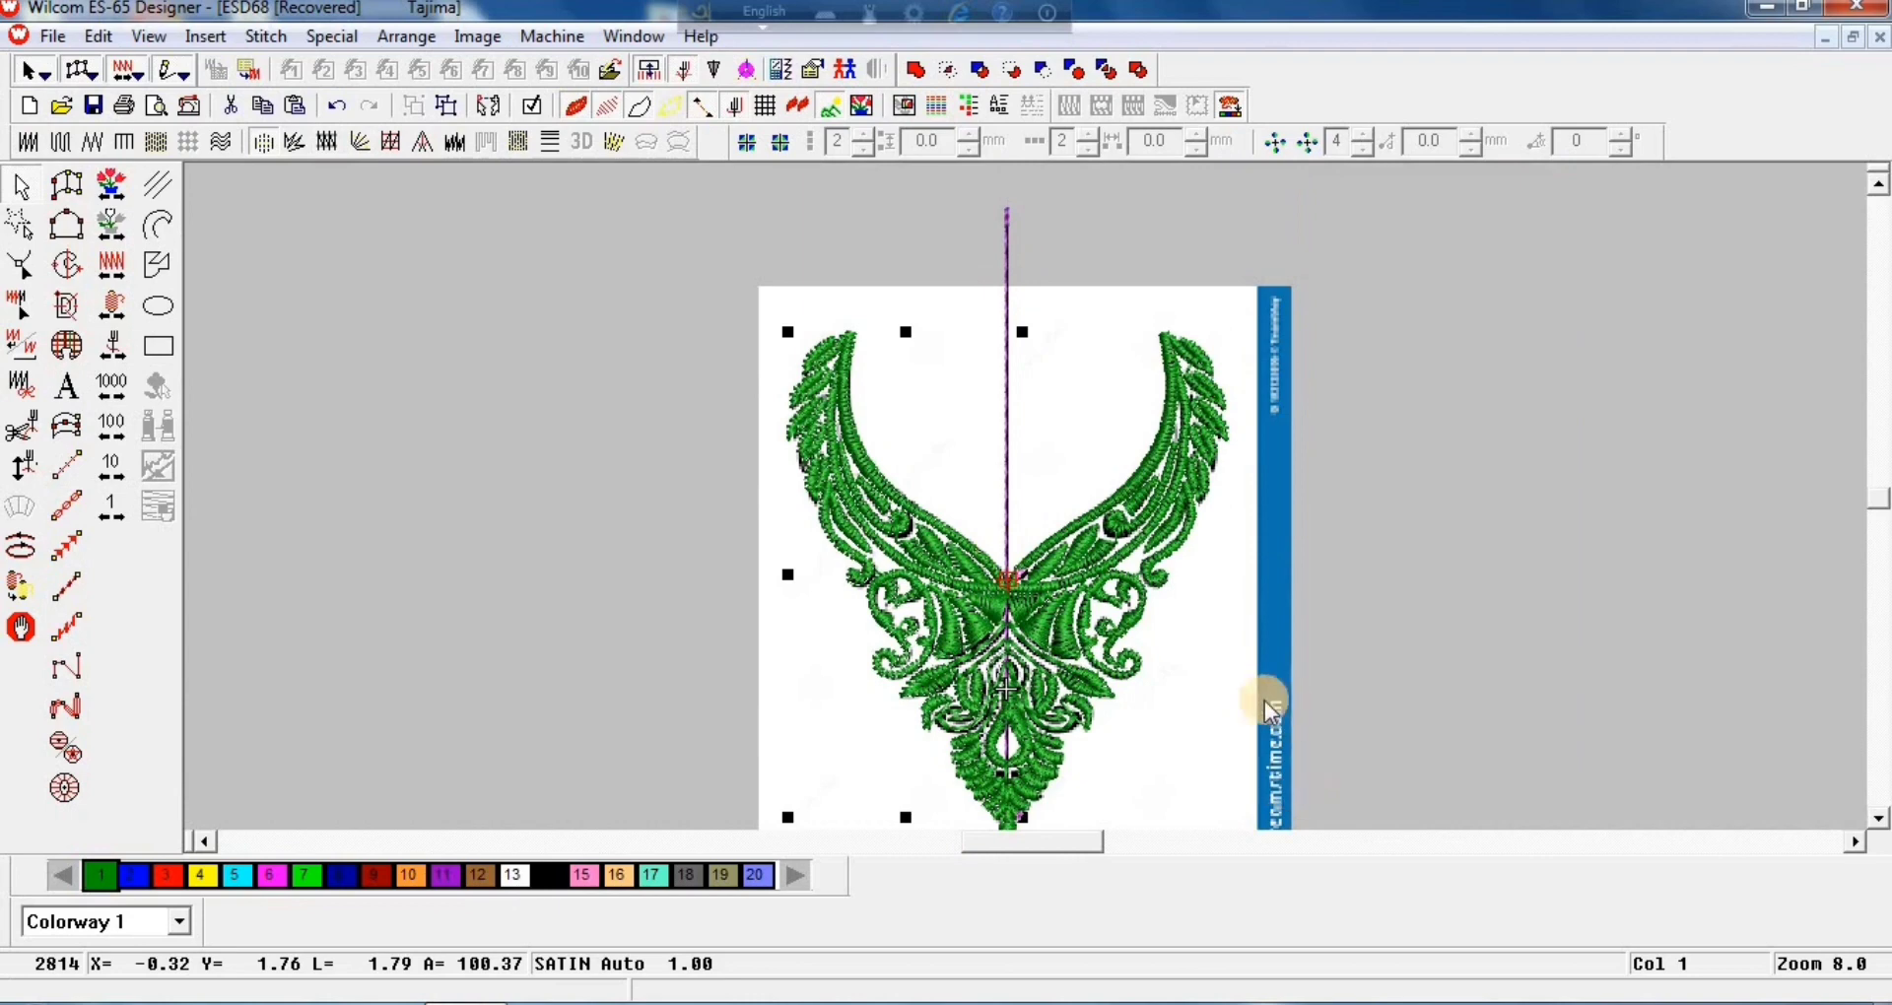
Step: Delete the purple vertical centre guide line
key(z)
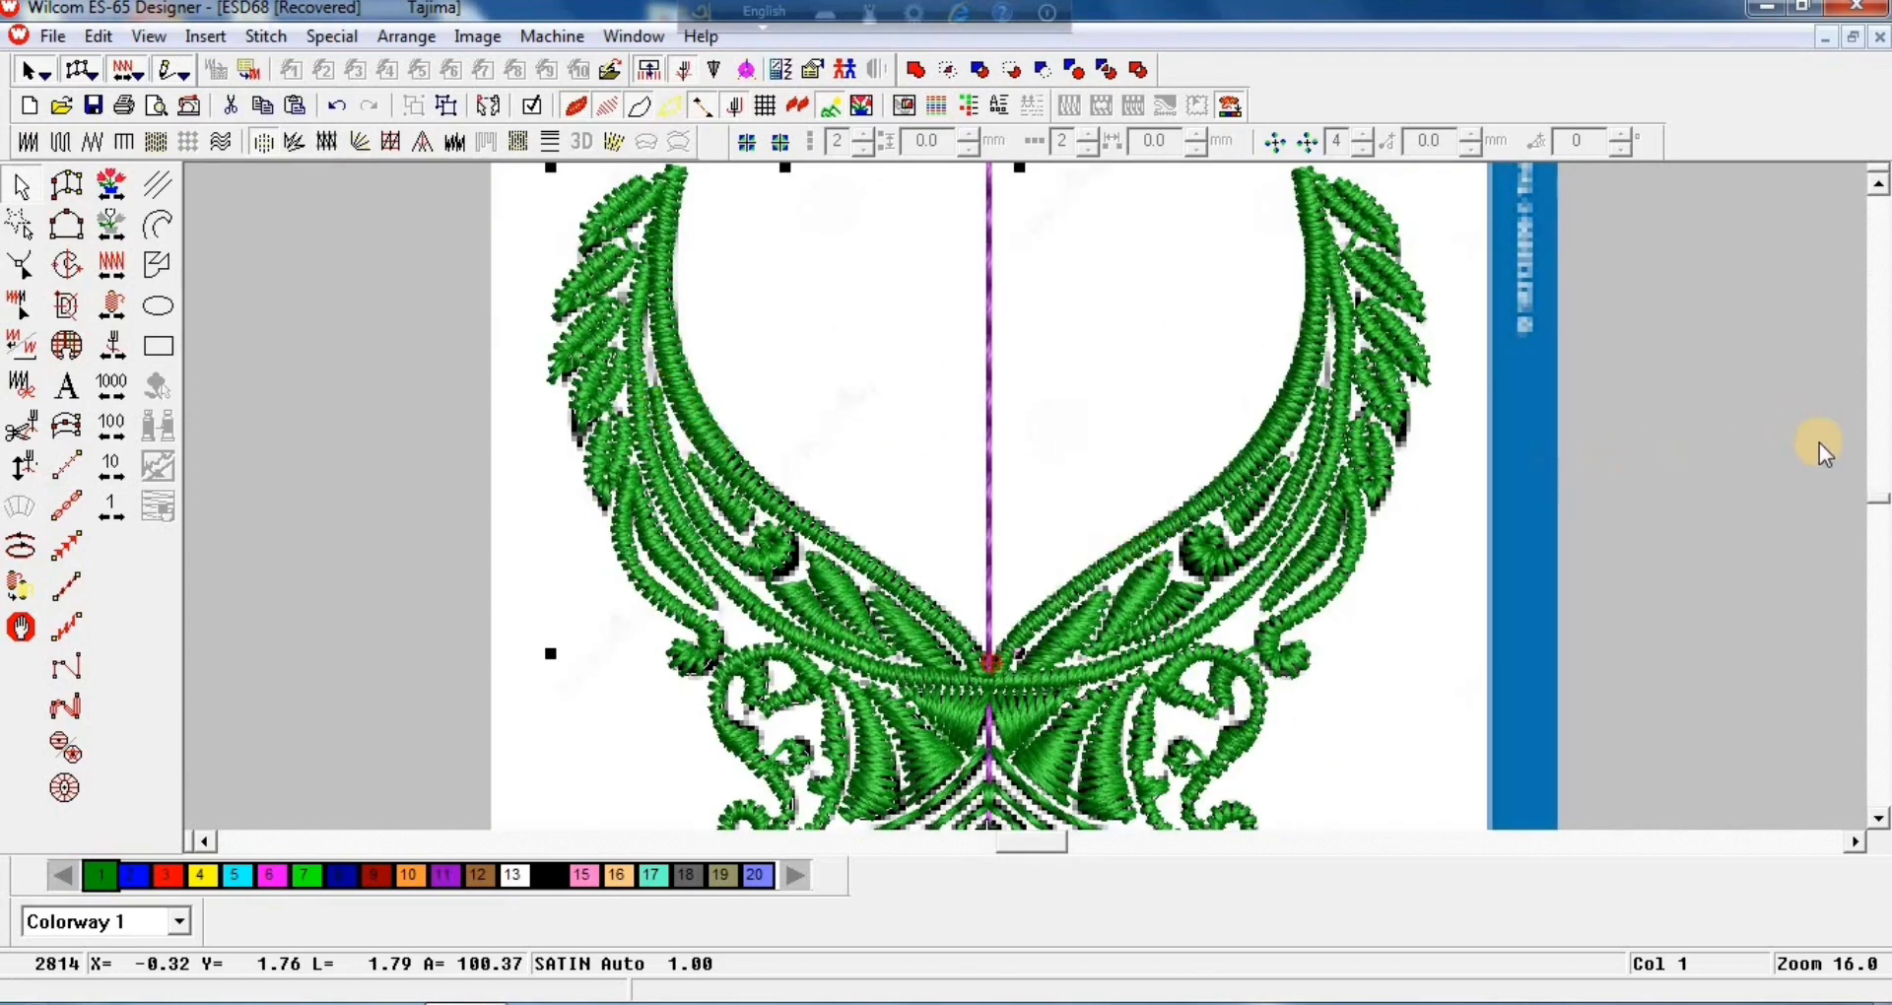
click(1878, 820)
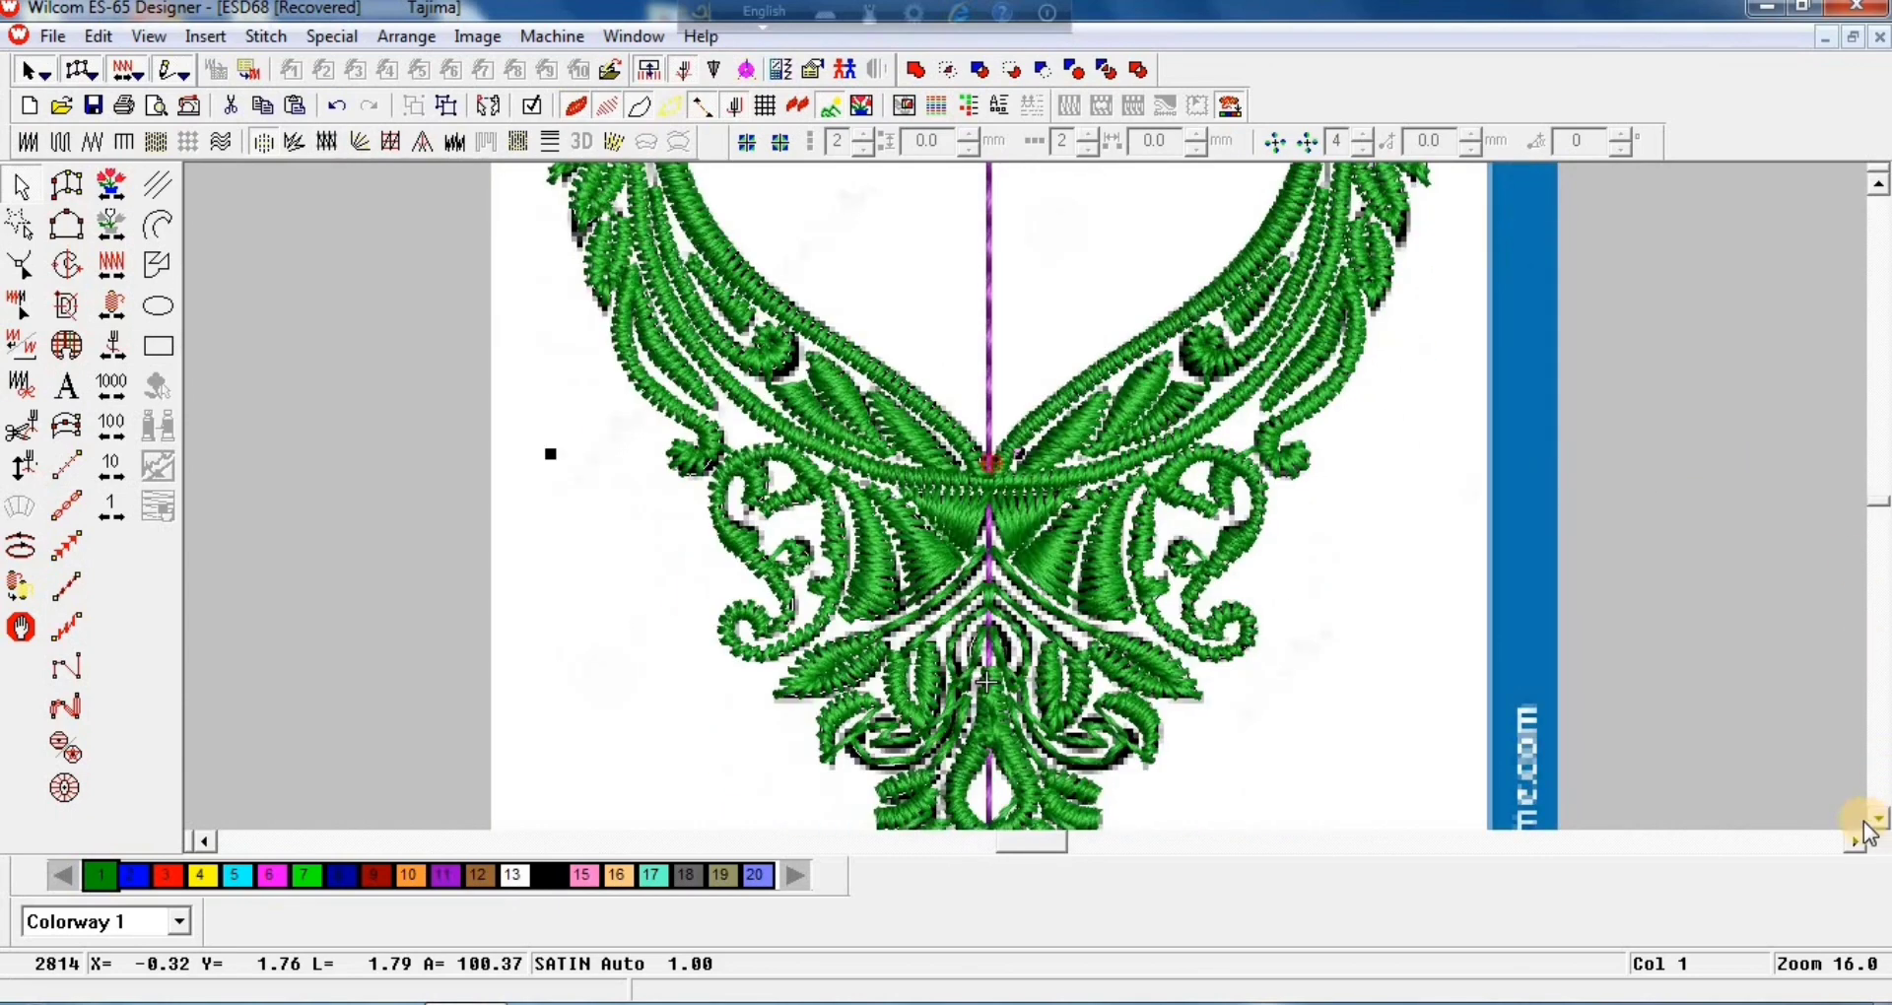
key(shift+z)
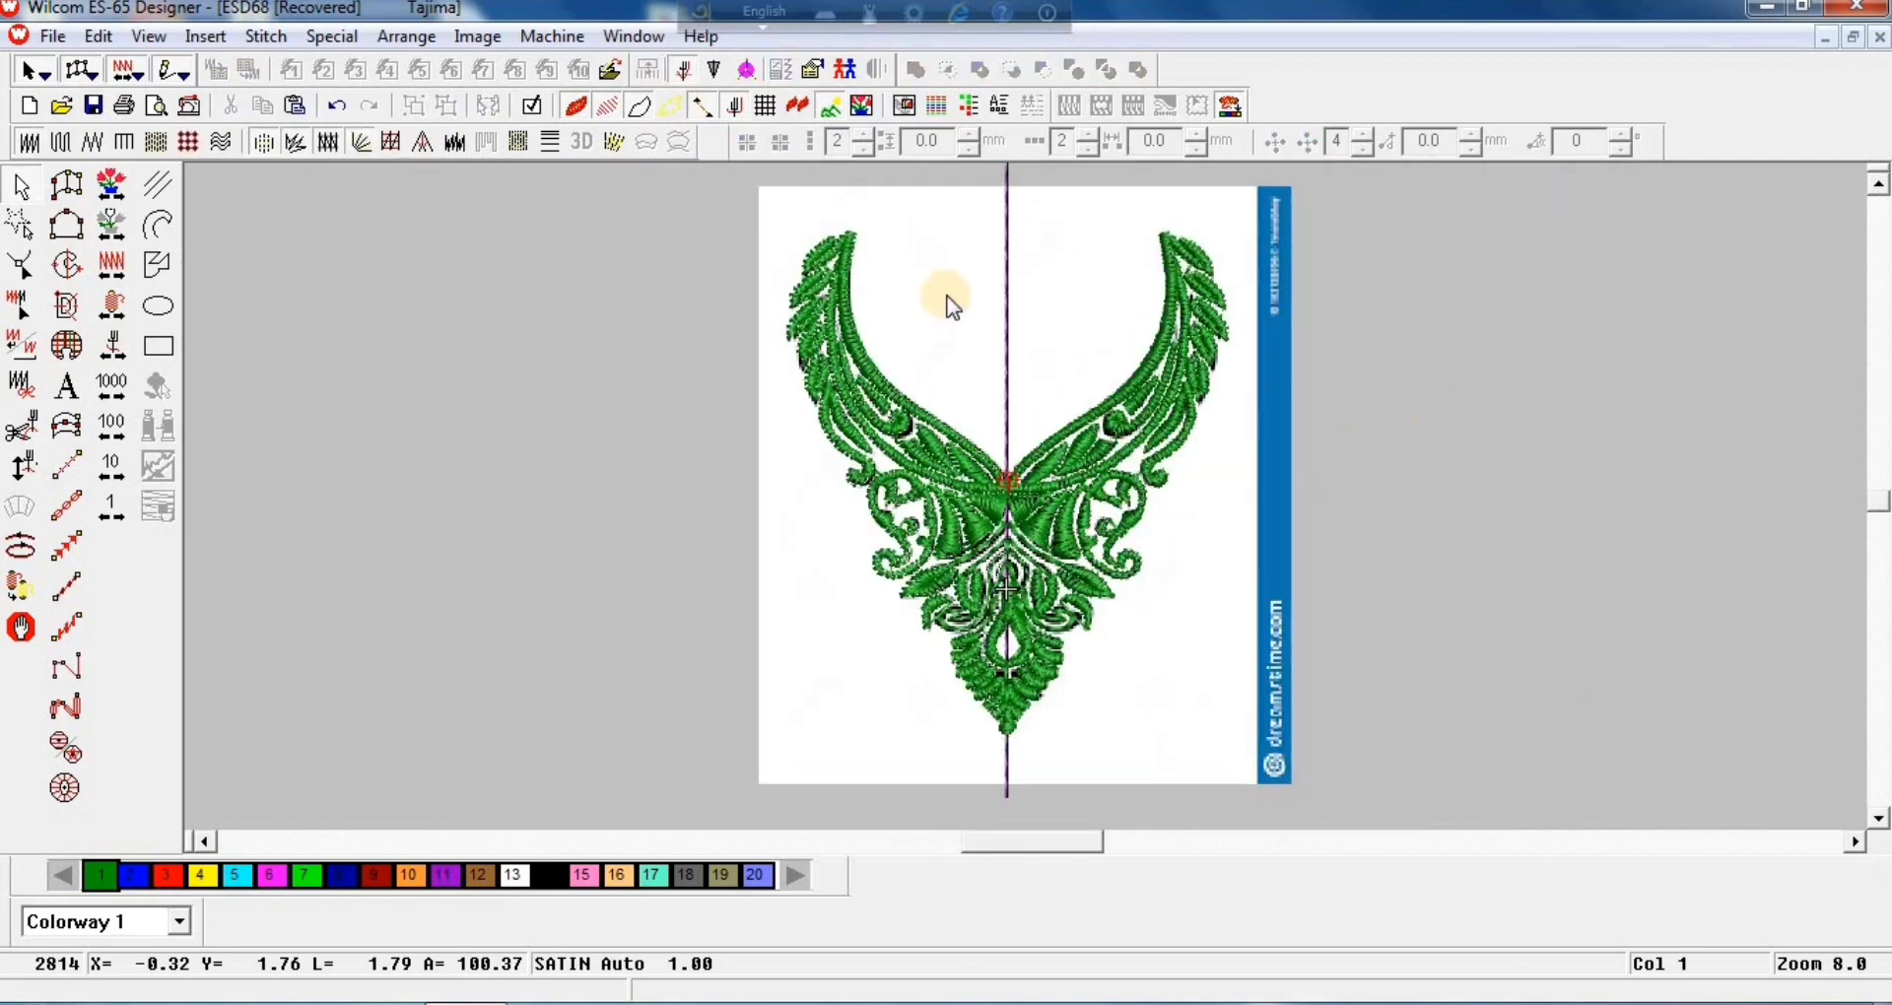
click(1035, 227)
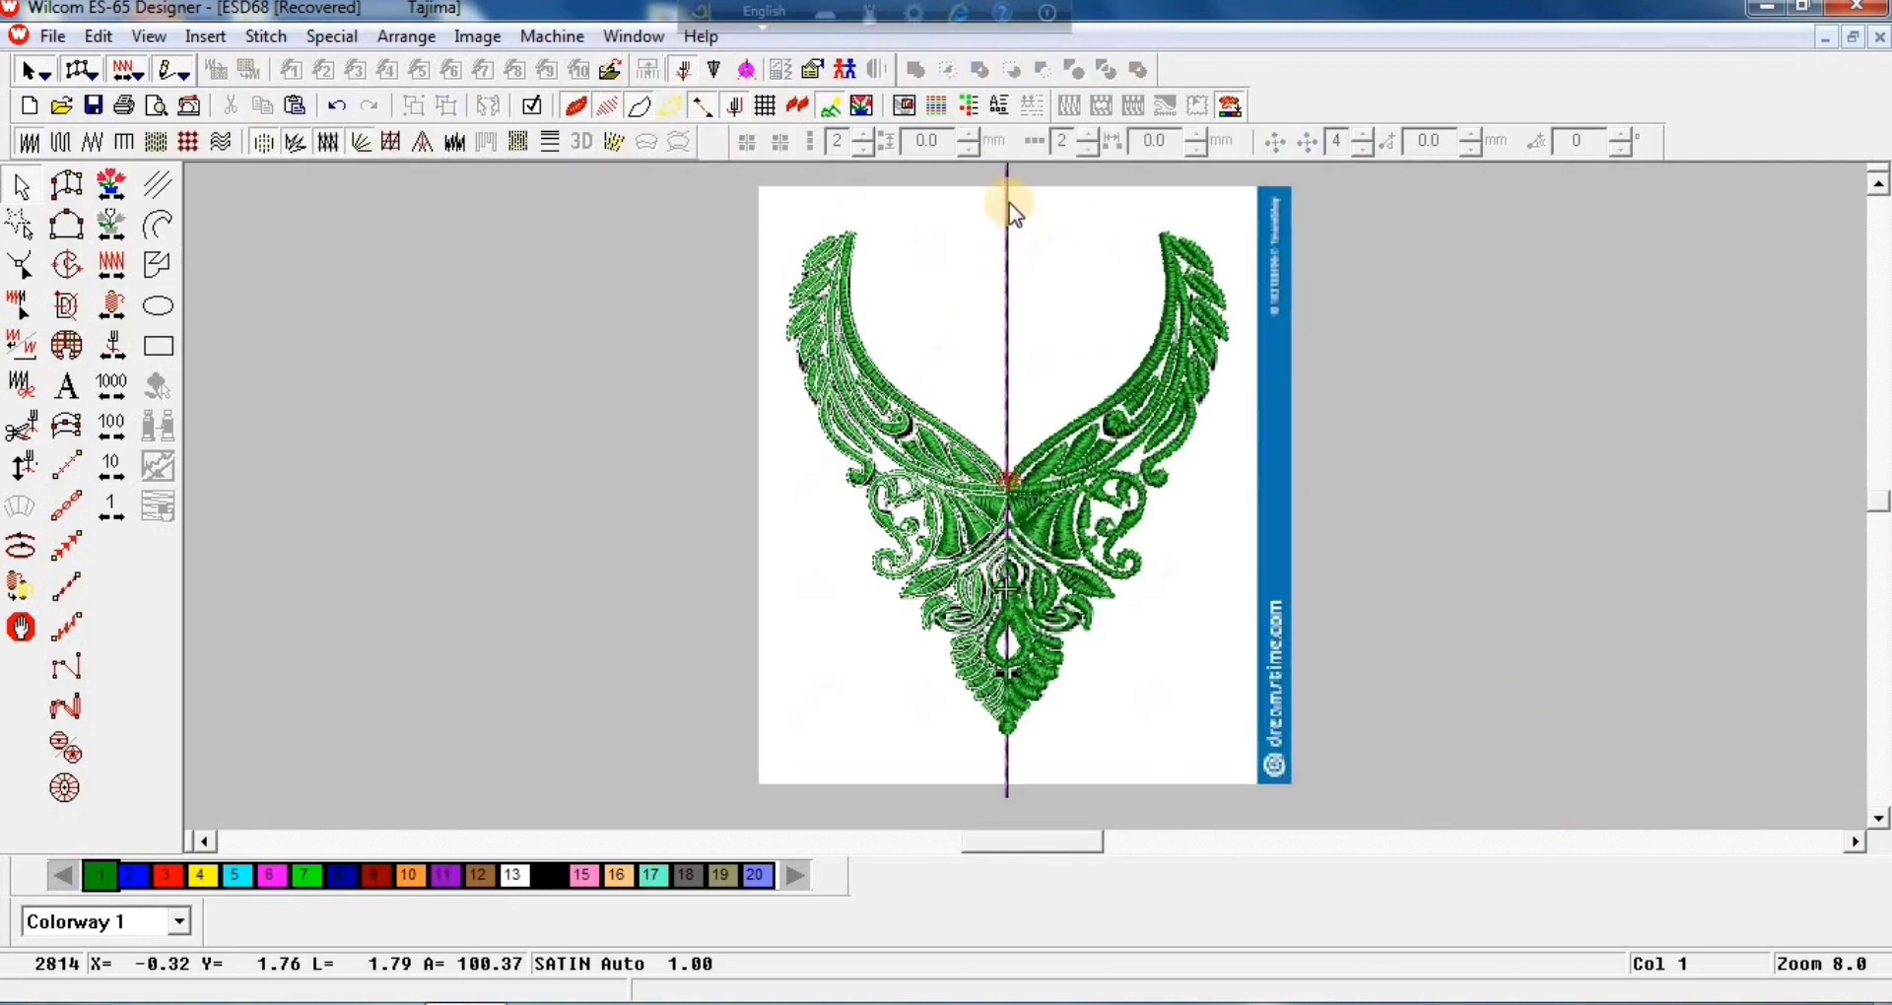
click(1008, 204)
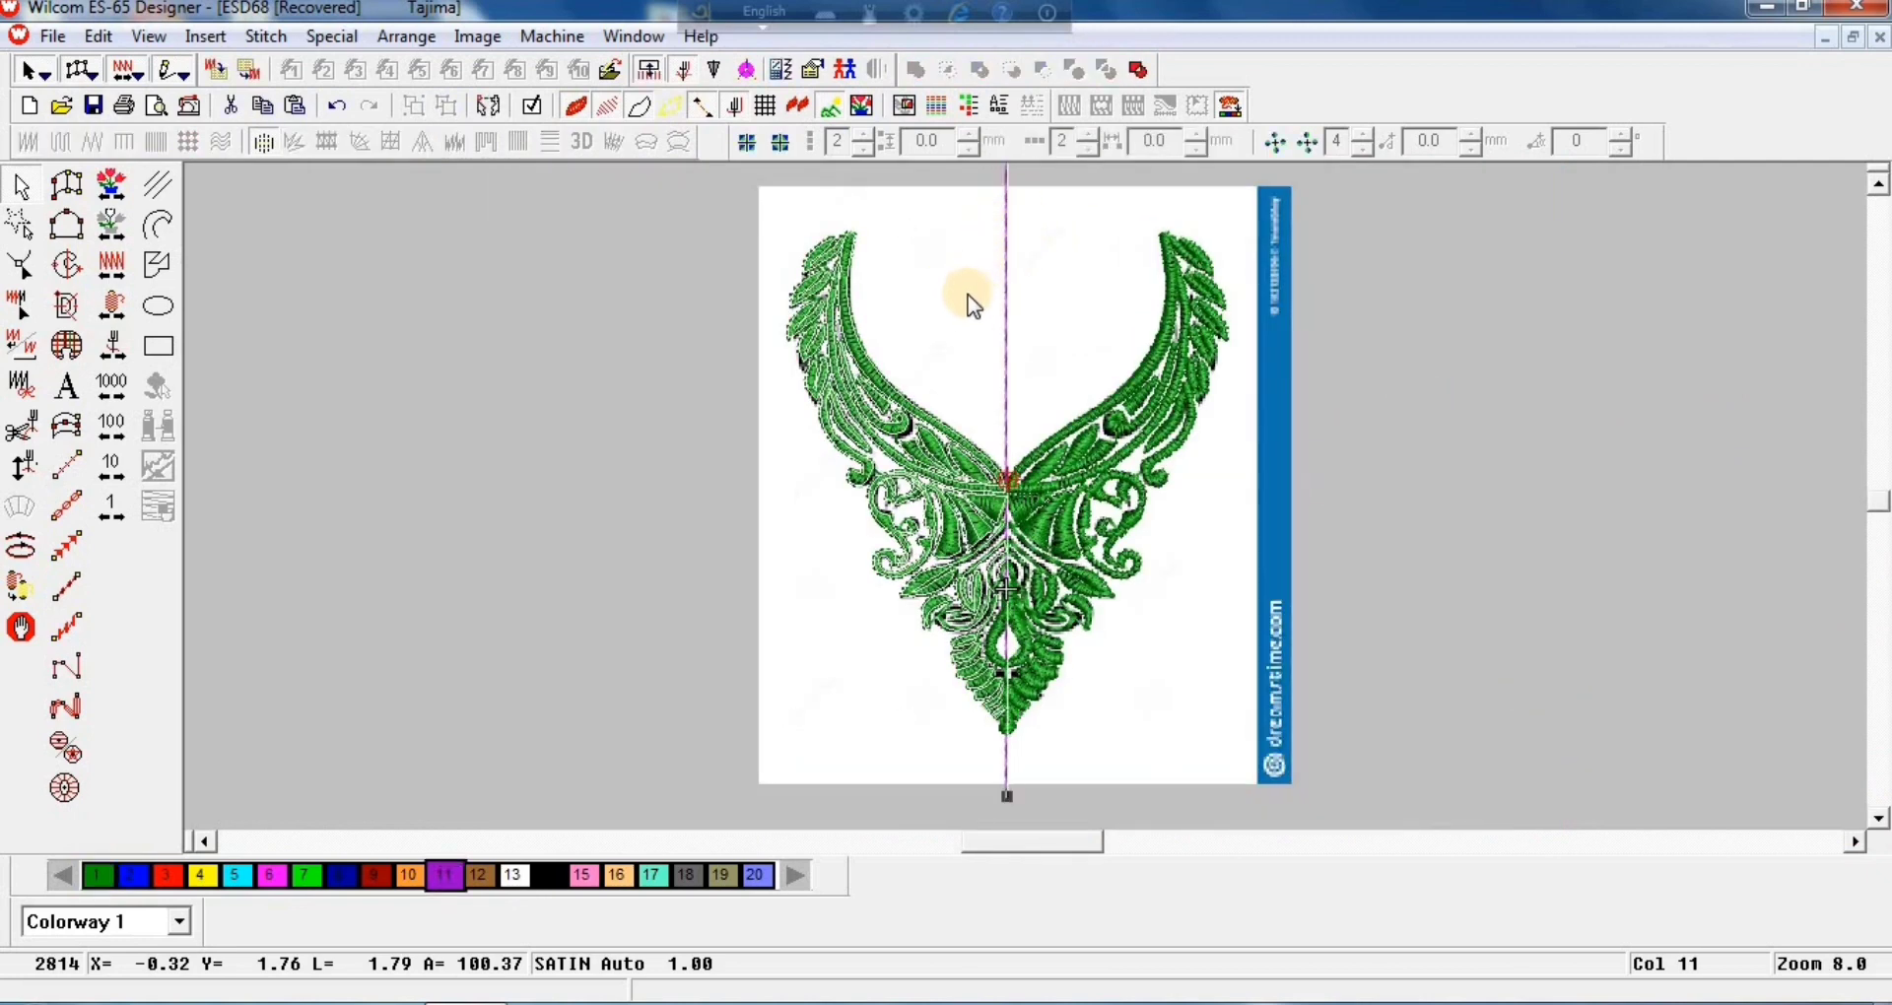
key(Delete)
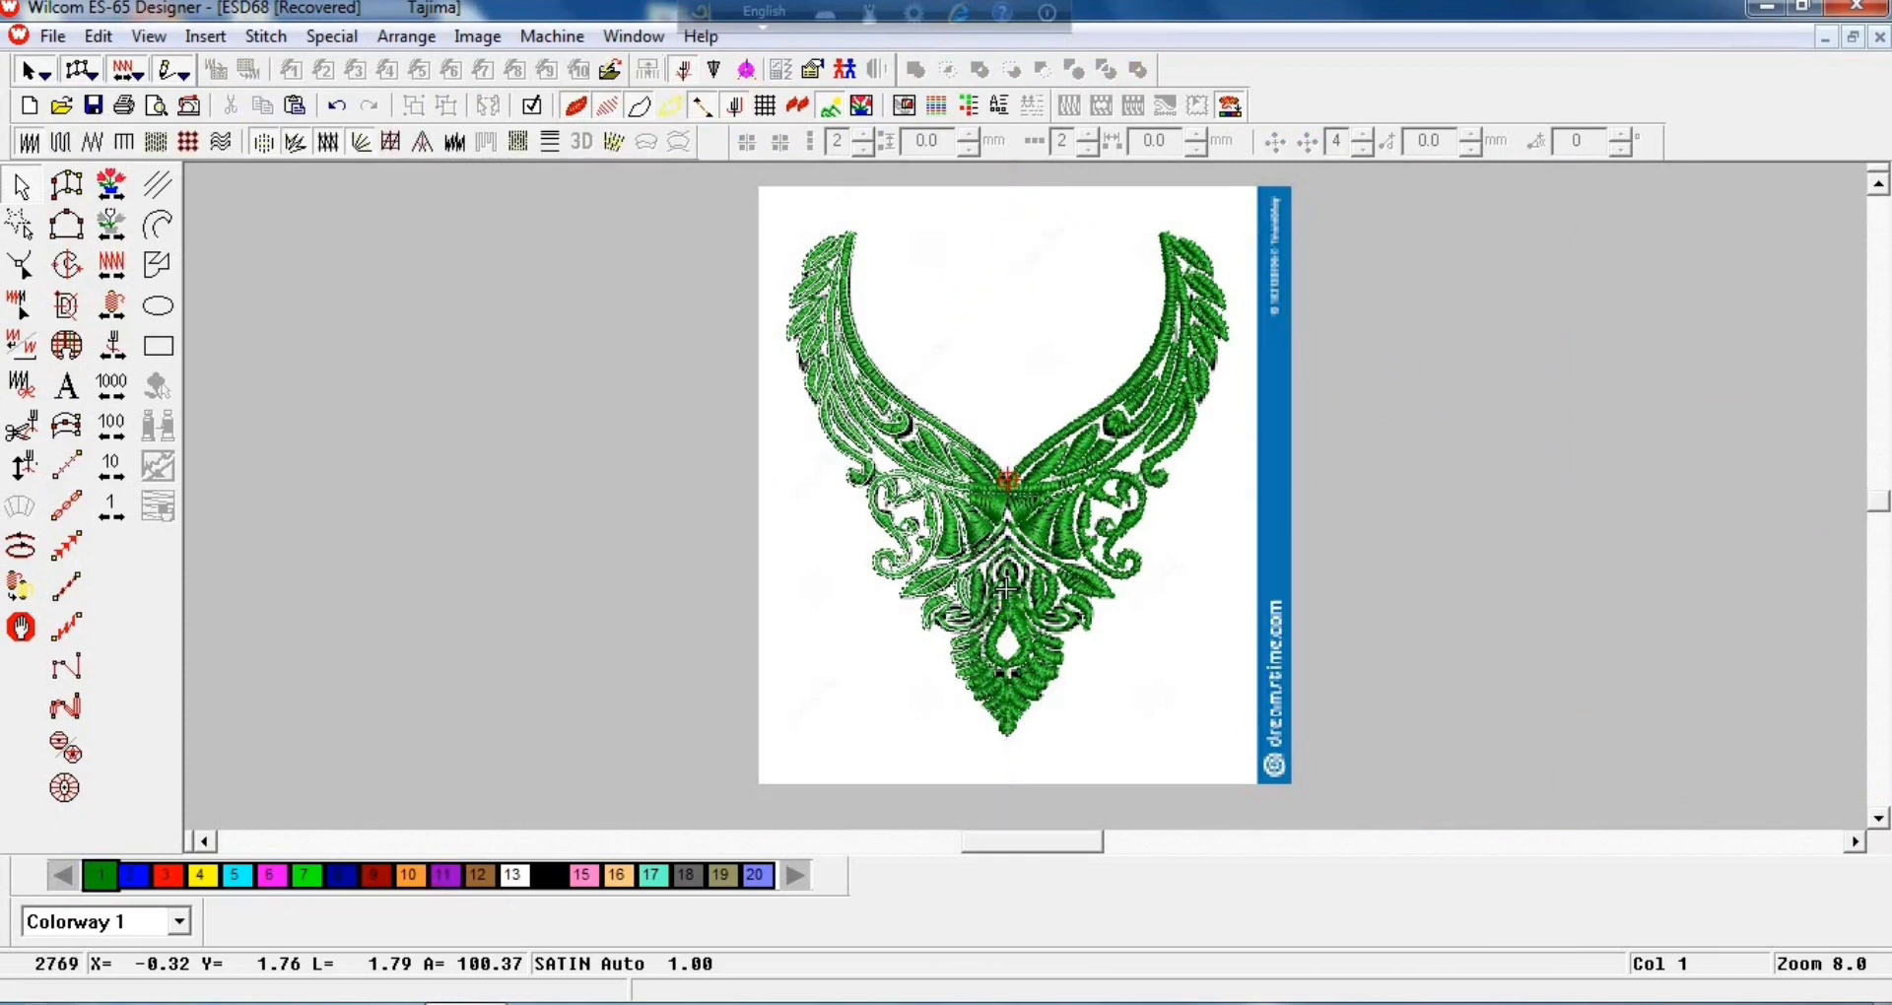
Step: Unlock the locked objects in the design
click(262, 32)
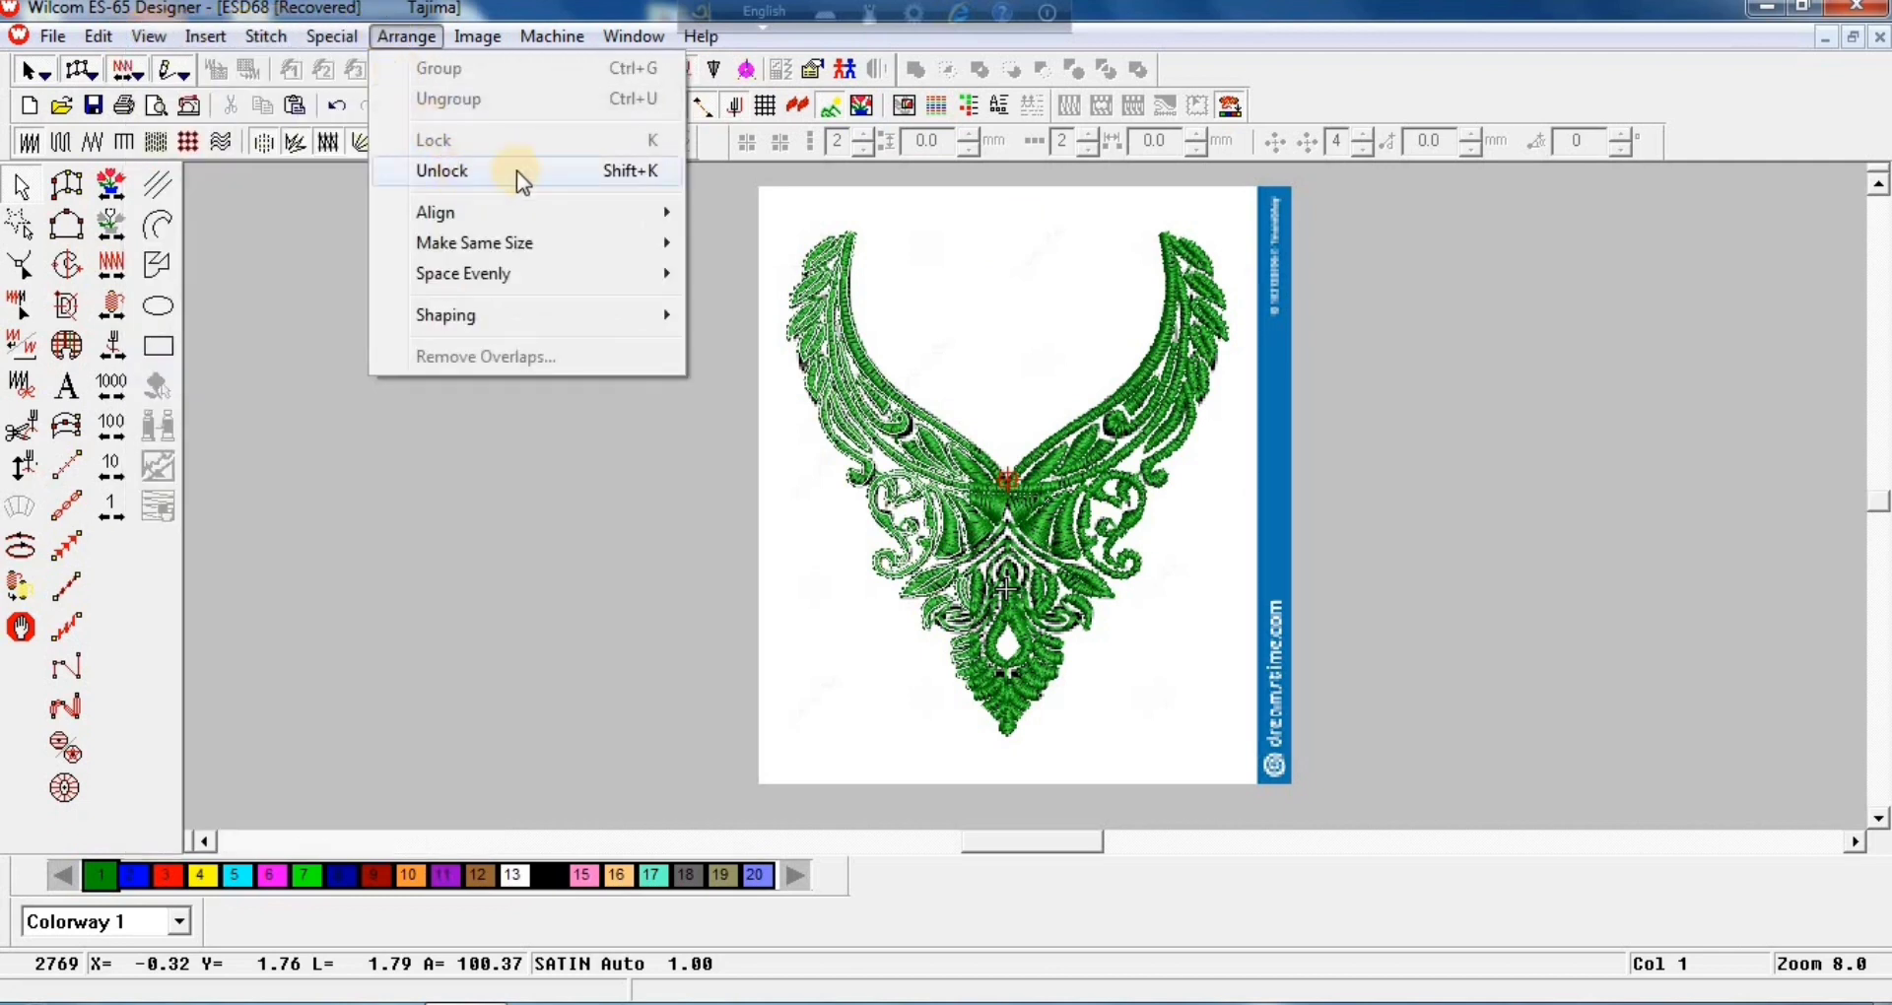
click(609, 169)
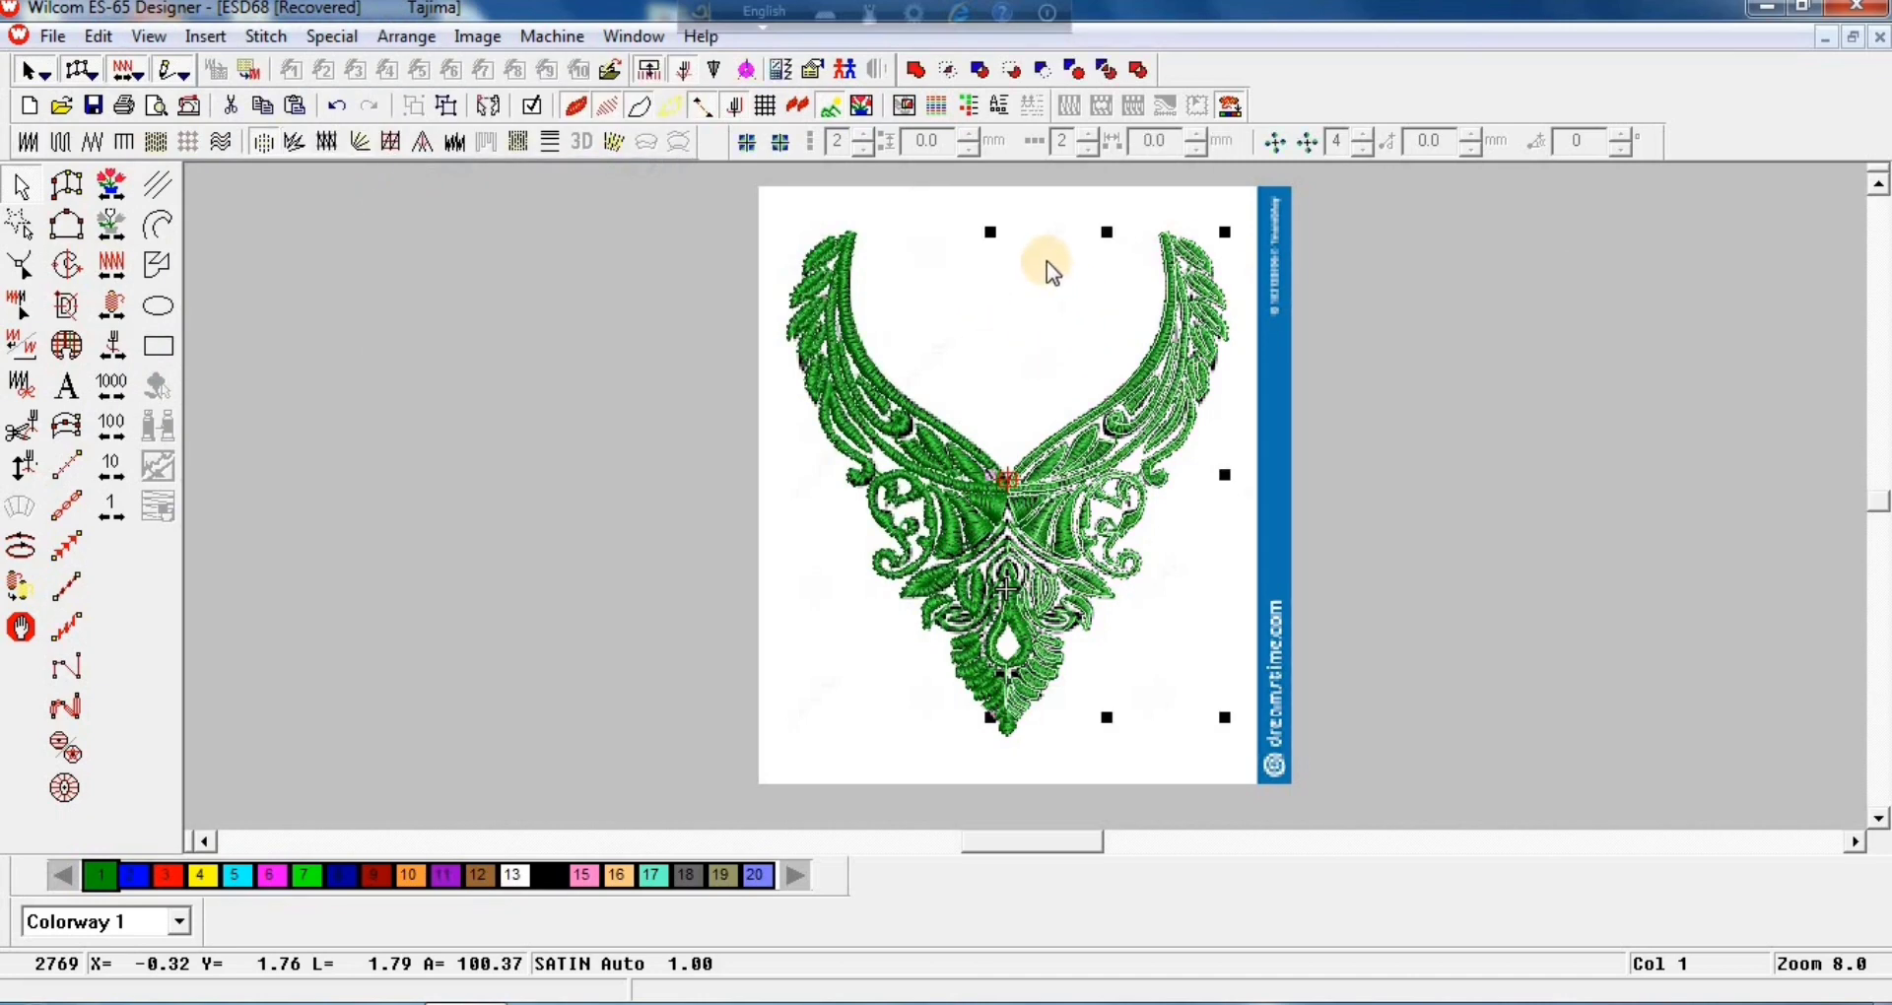
click(926, 213)
double_click(924, 211)
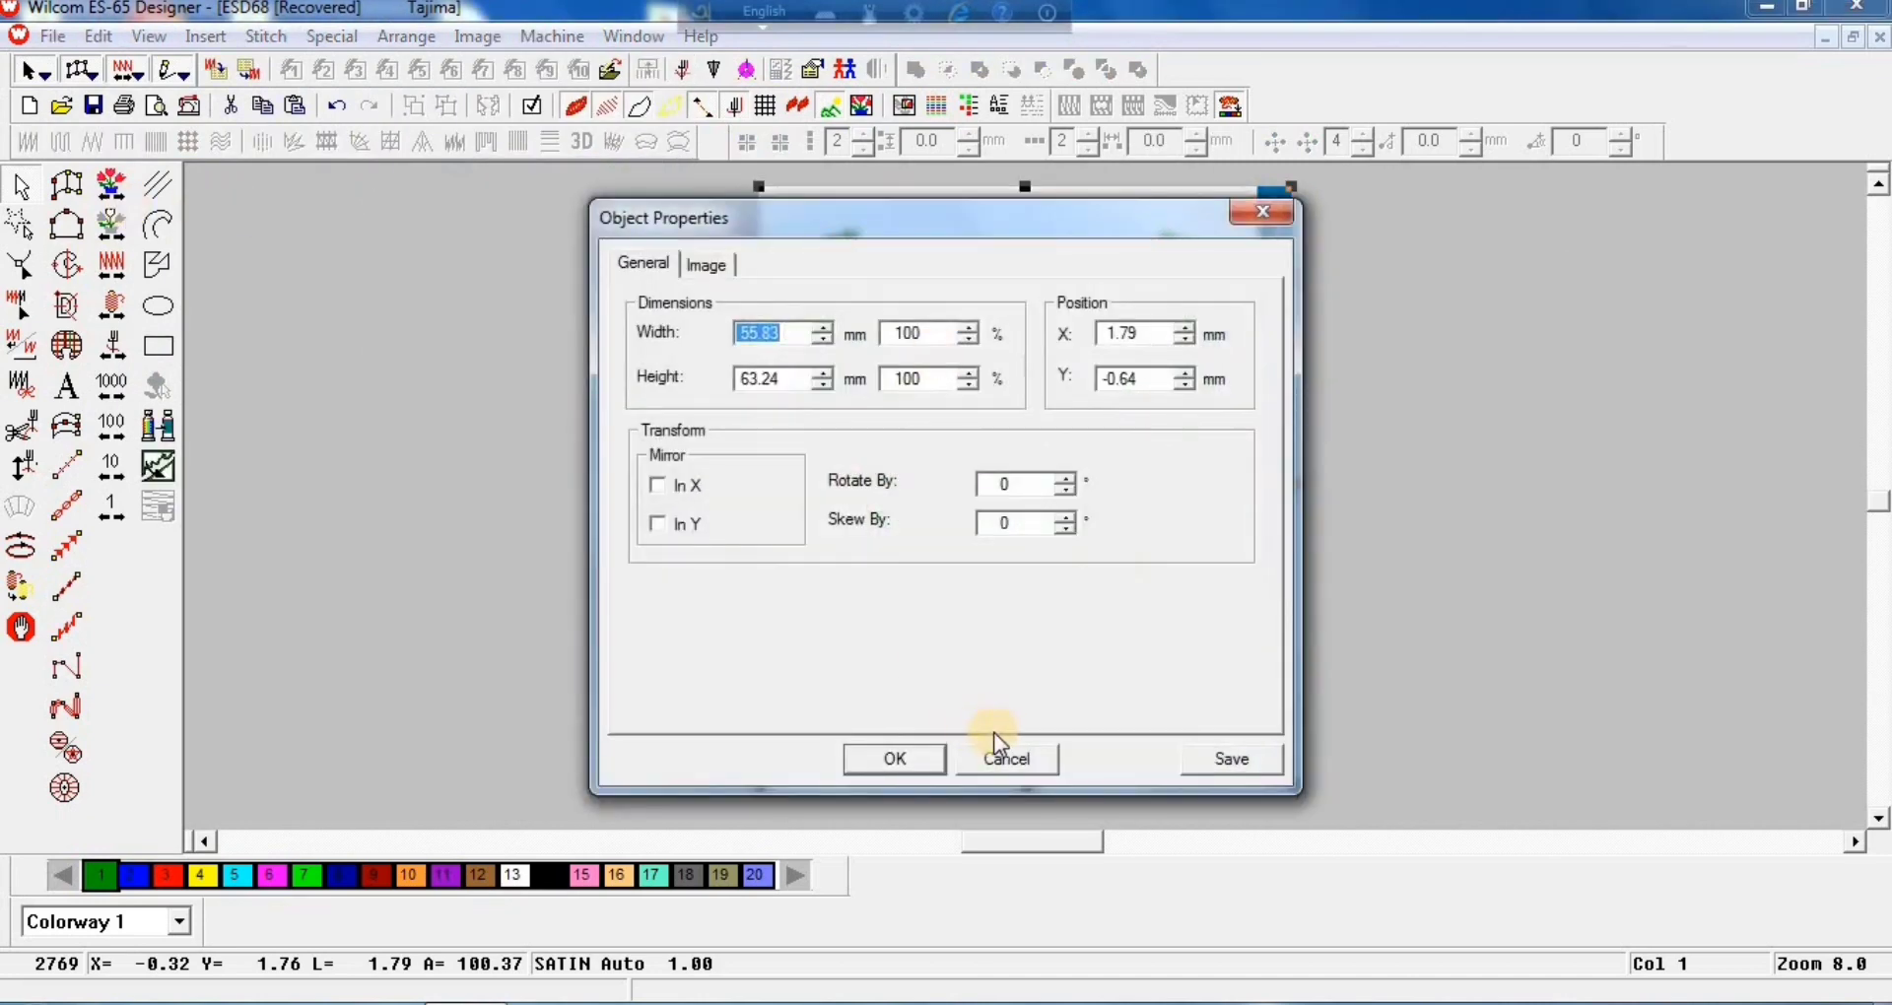
click(1005, 756)
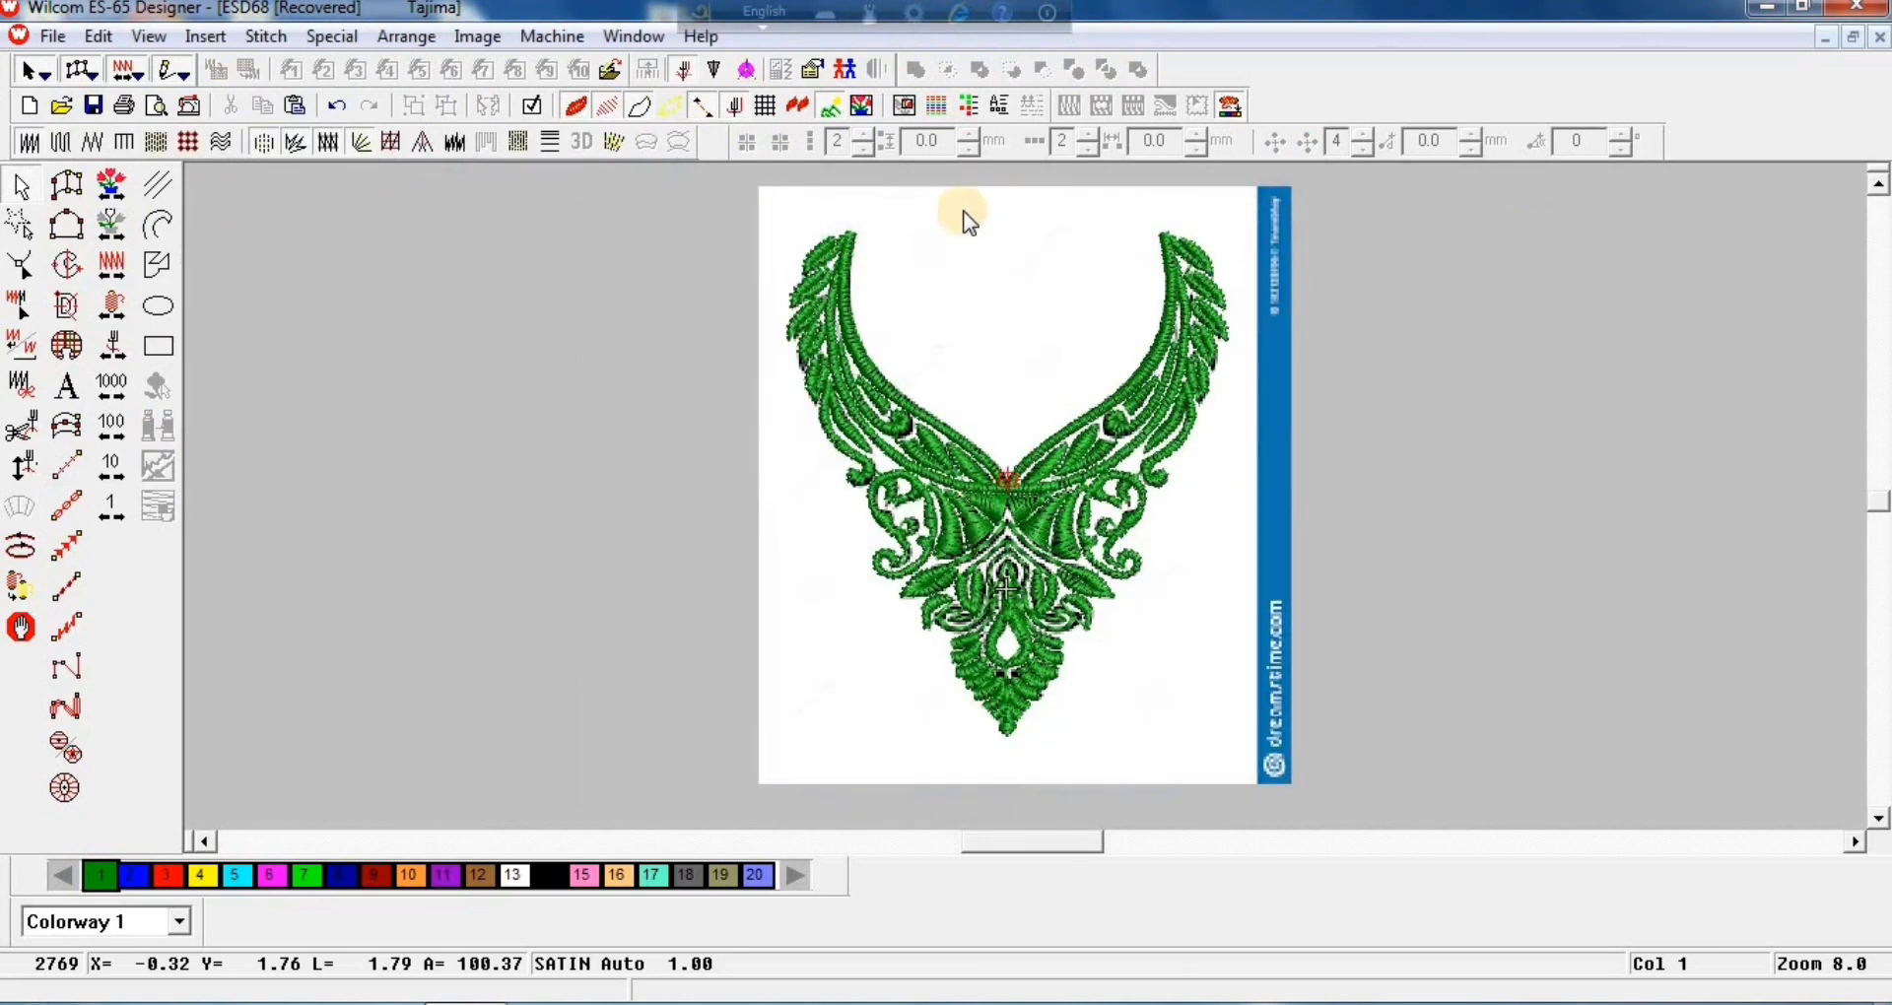
Step: Move the black neckline artwork image out from under the embroidery so it sits clear on the left side of the stitched design
drag(975, 225, 482, 229)
click(1291, 417)
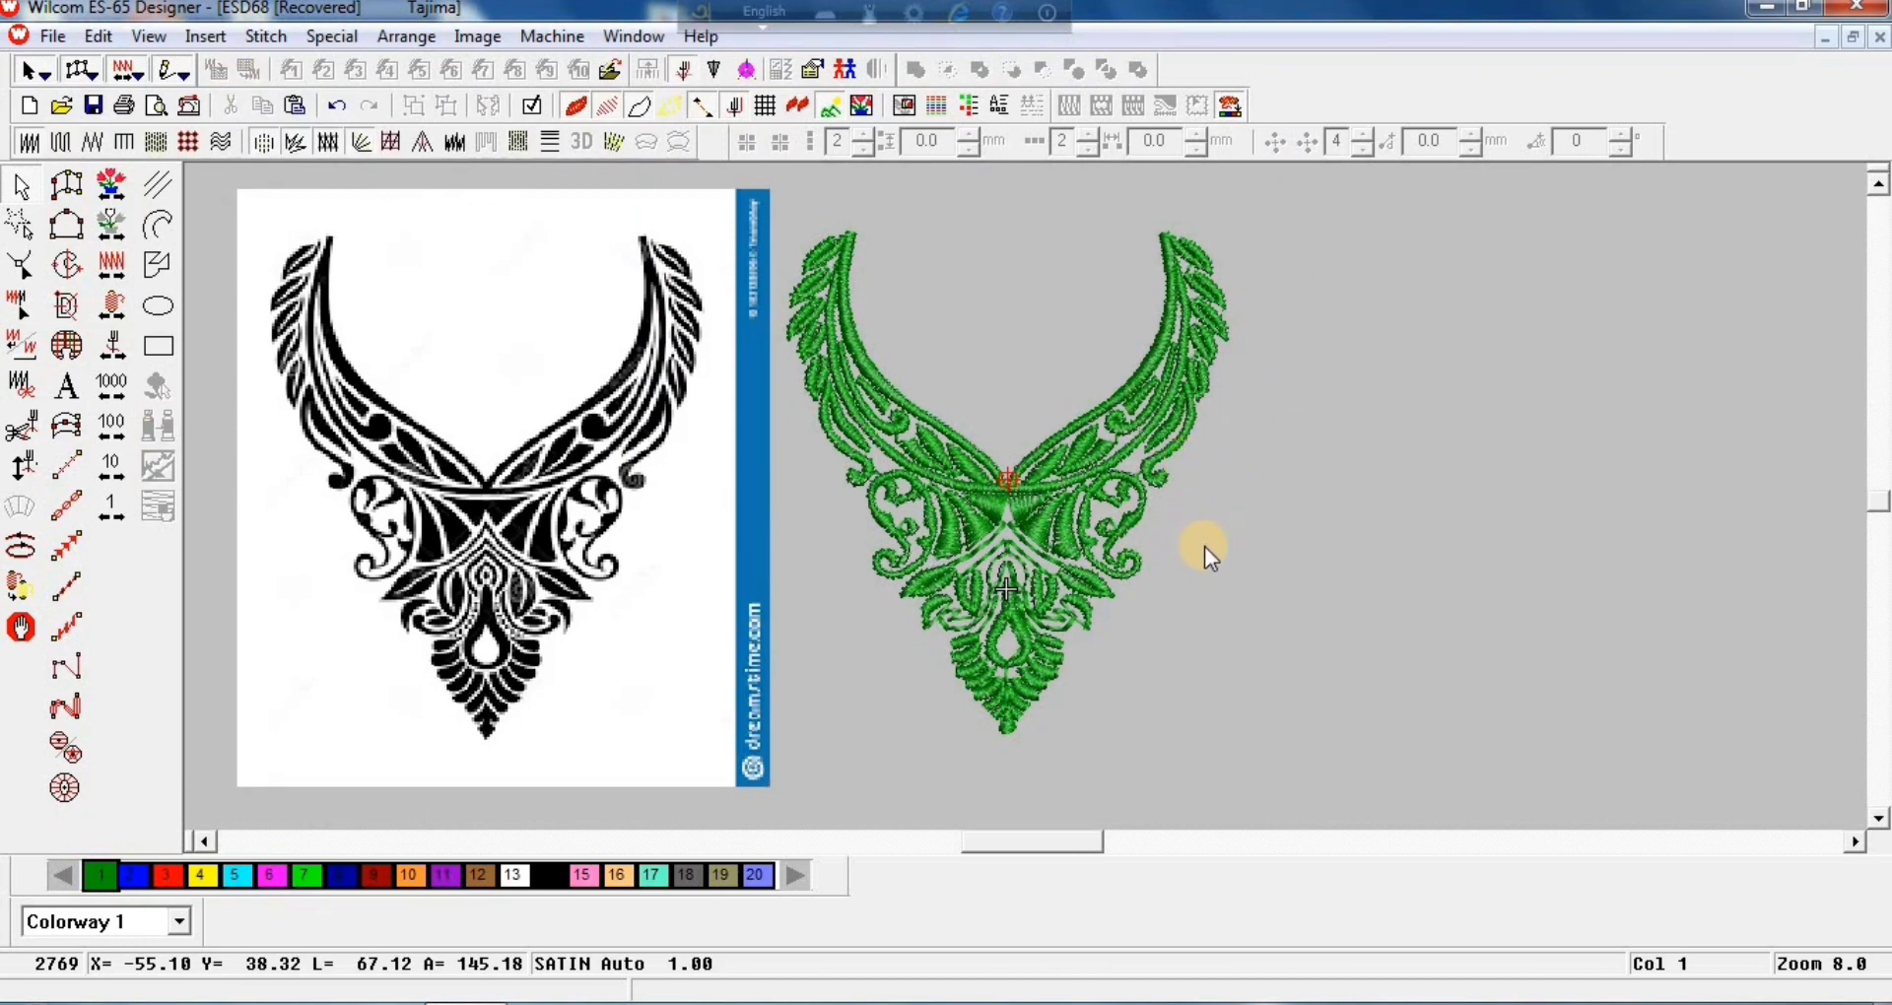
Step: Turn off the TrueView rendering and examine the stitch lines of the mirrored neckline from its upper ends down to the centre motif
click(573, 105)
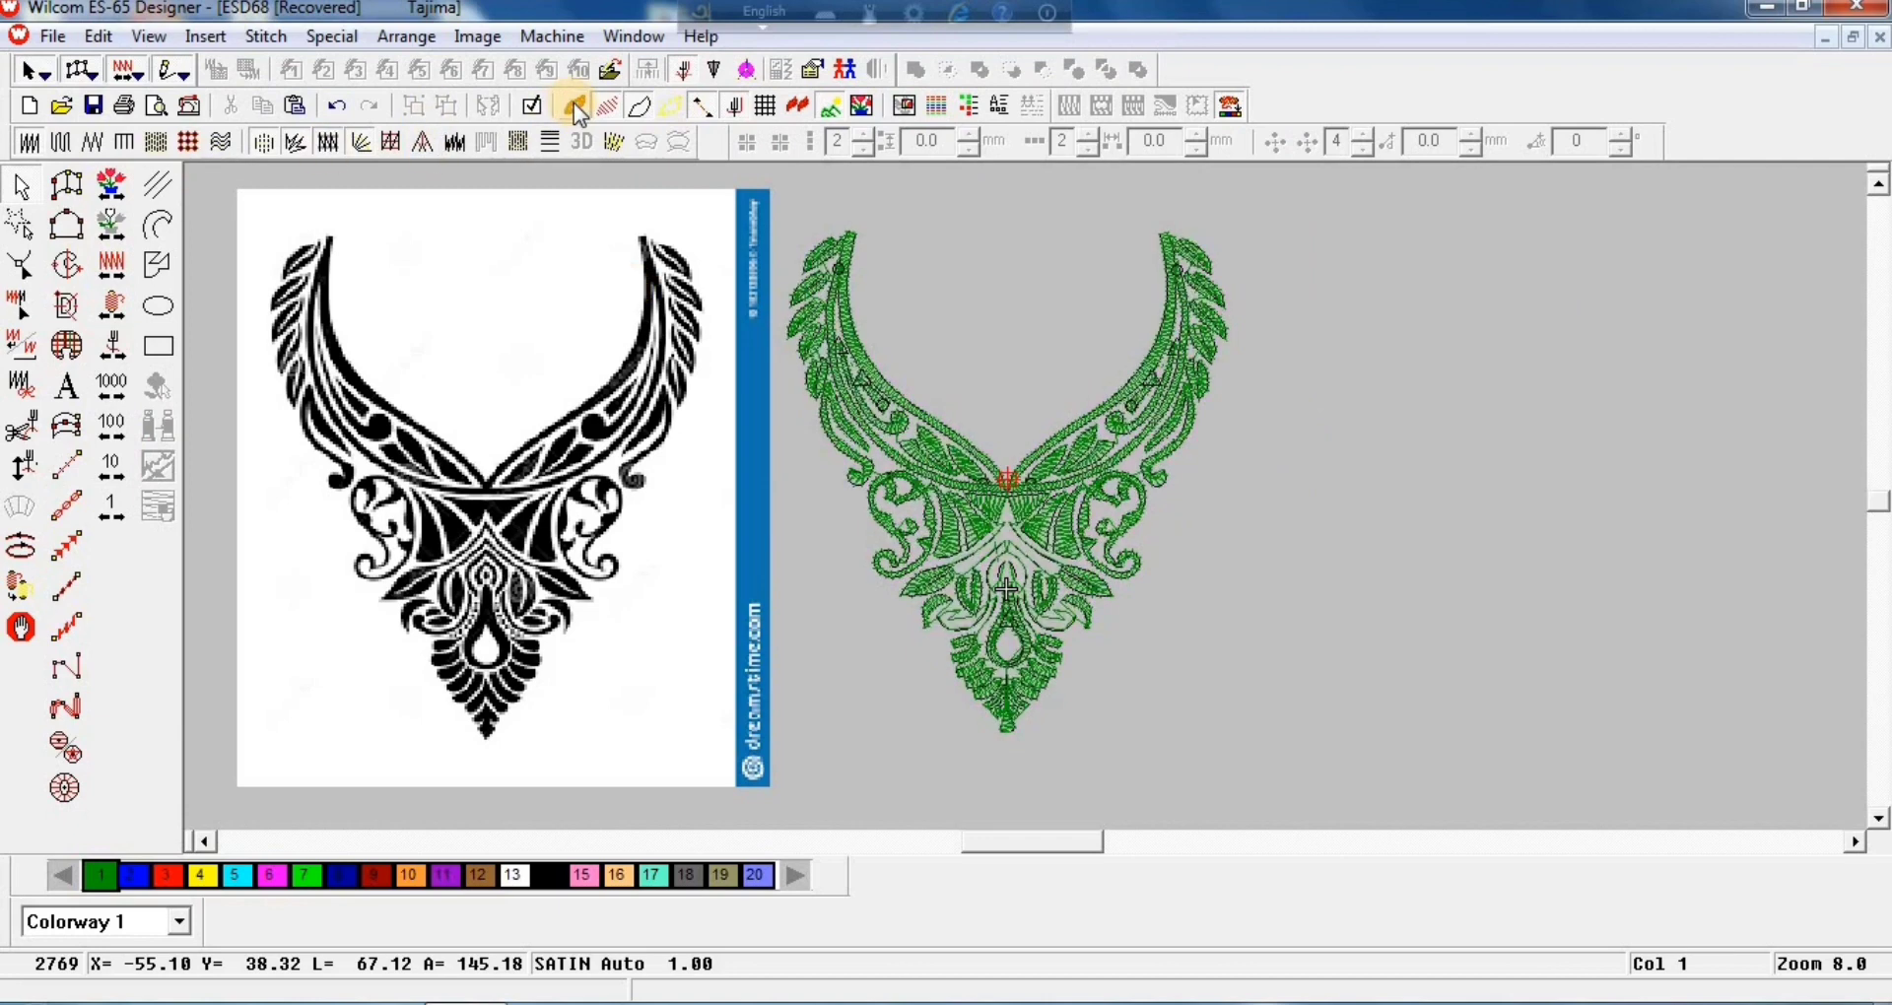
click(574, 105)
click(574, 105)
key(b)
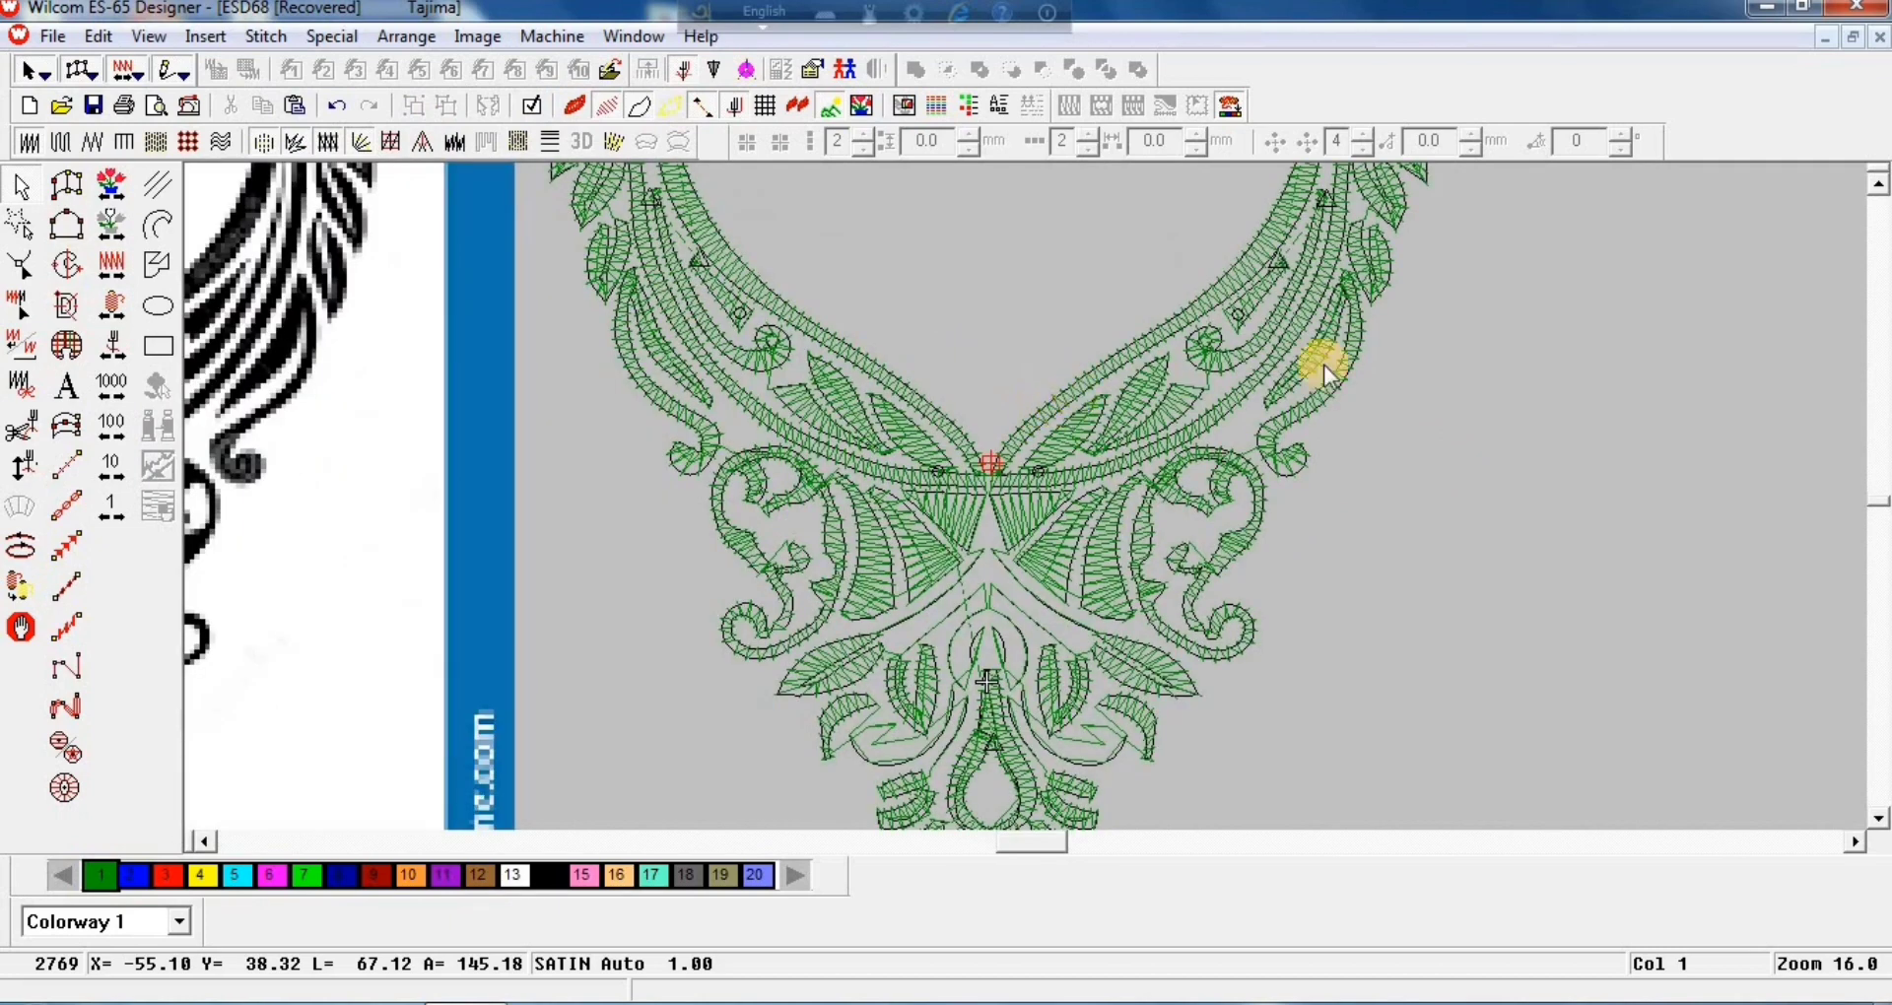
click(1877, 201)
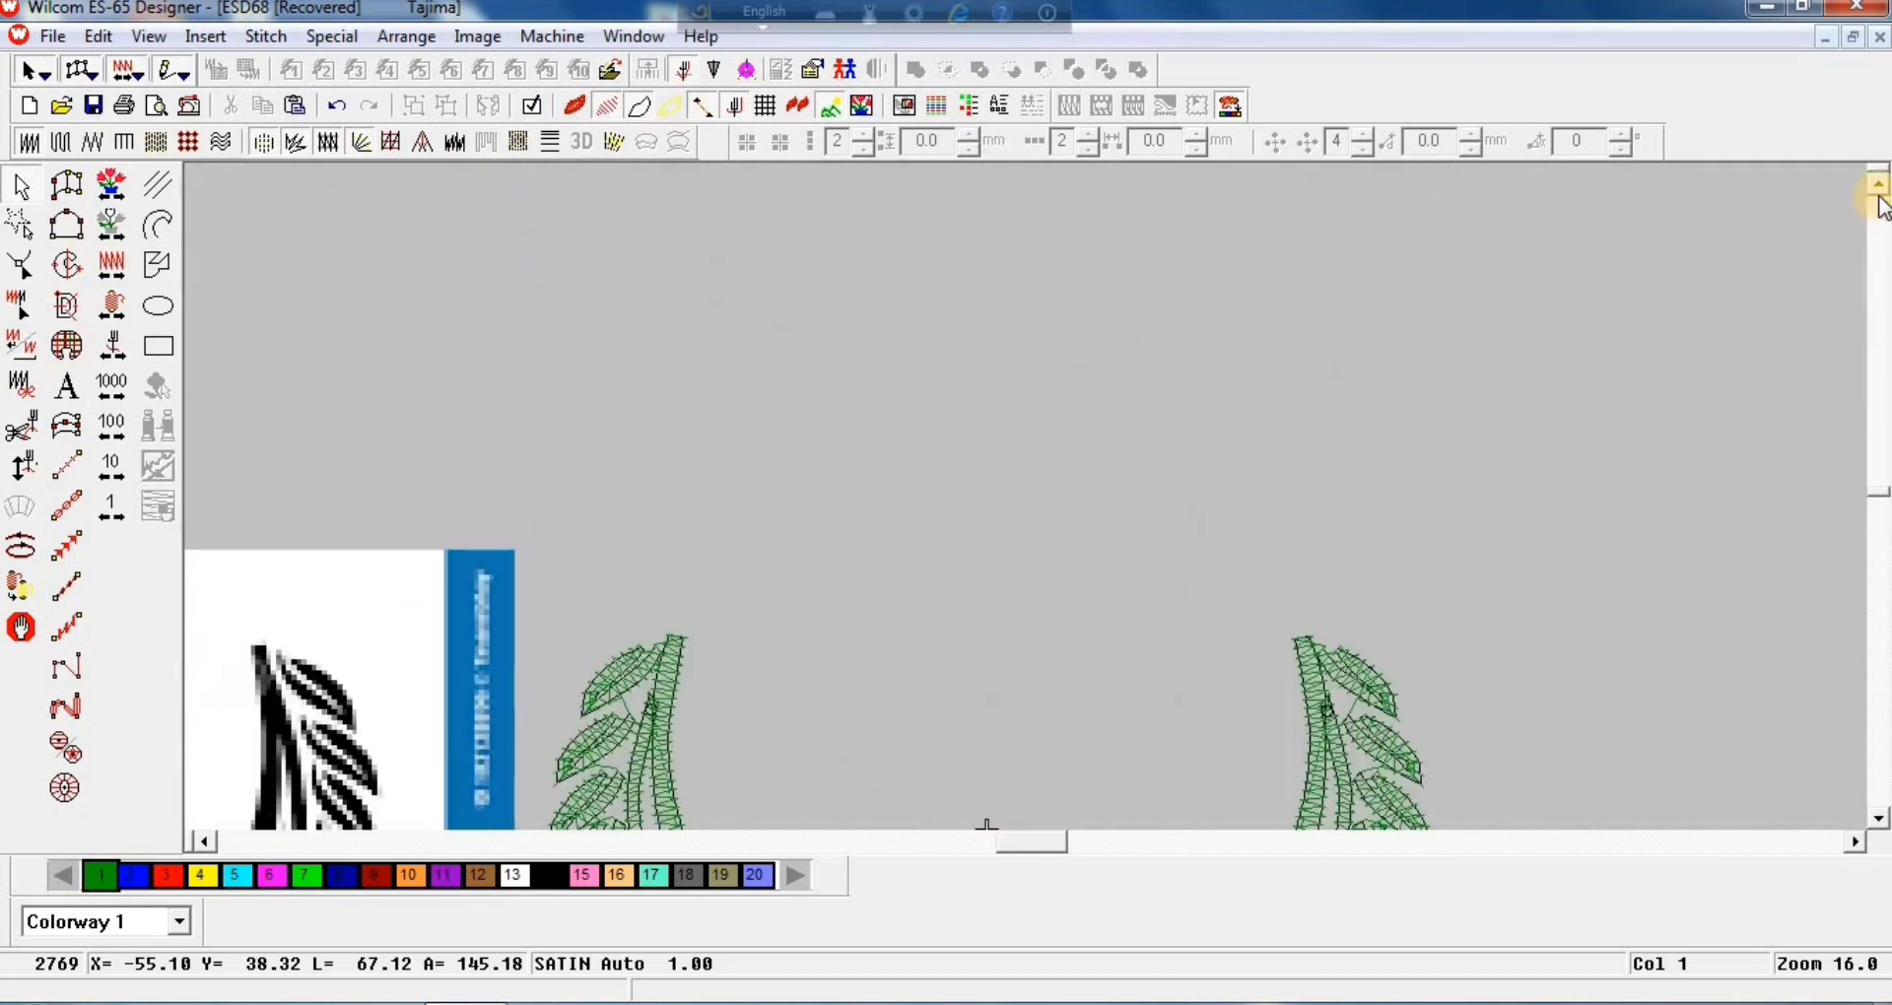
click(1876, 820)
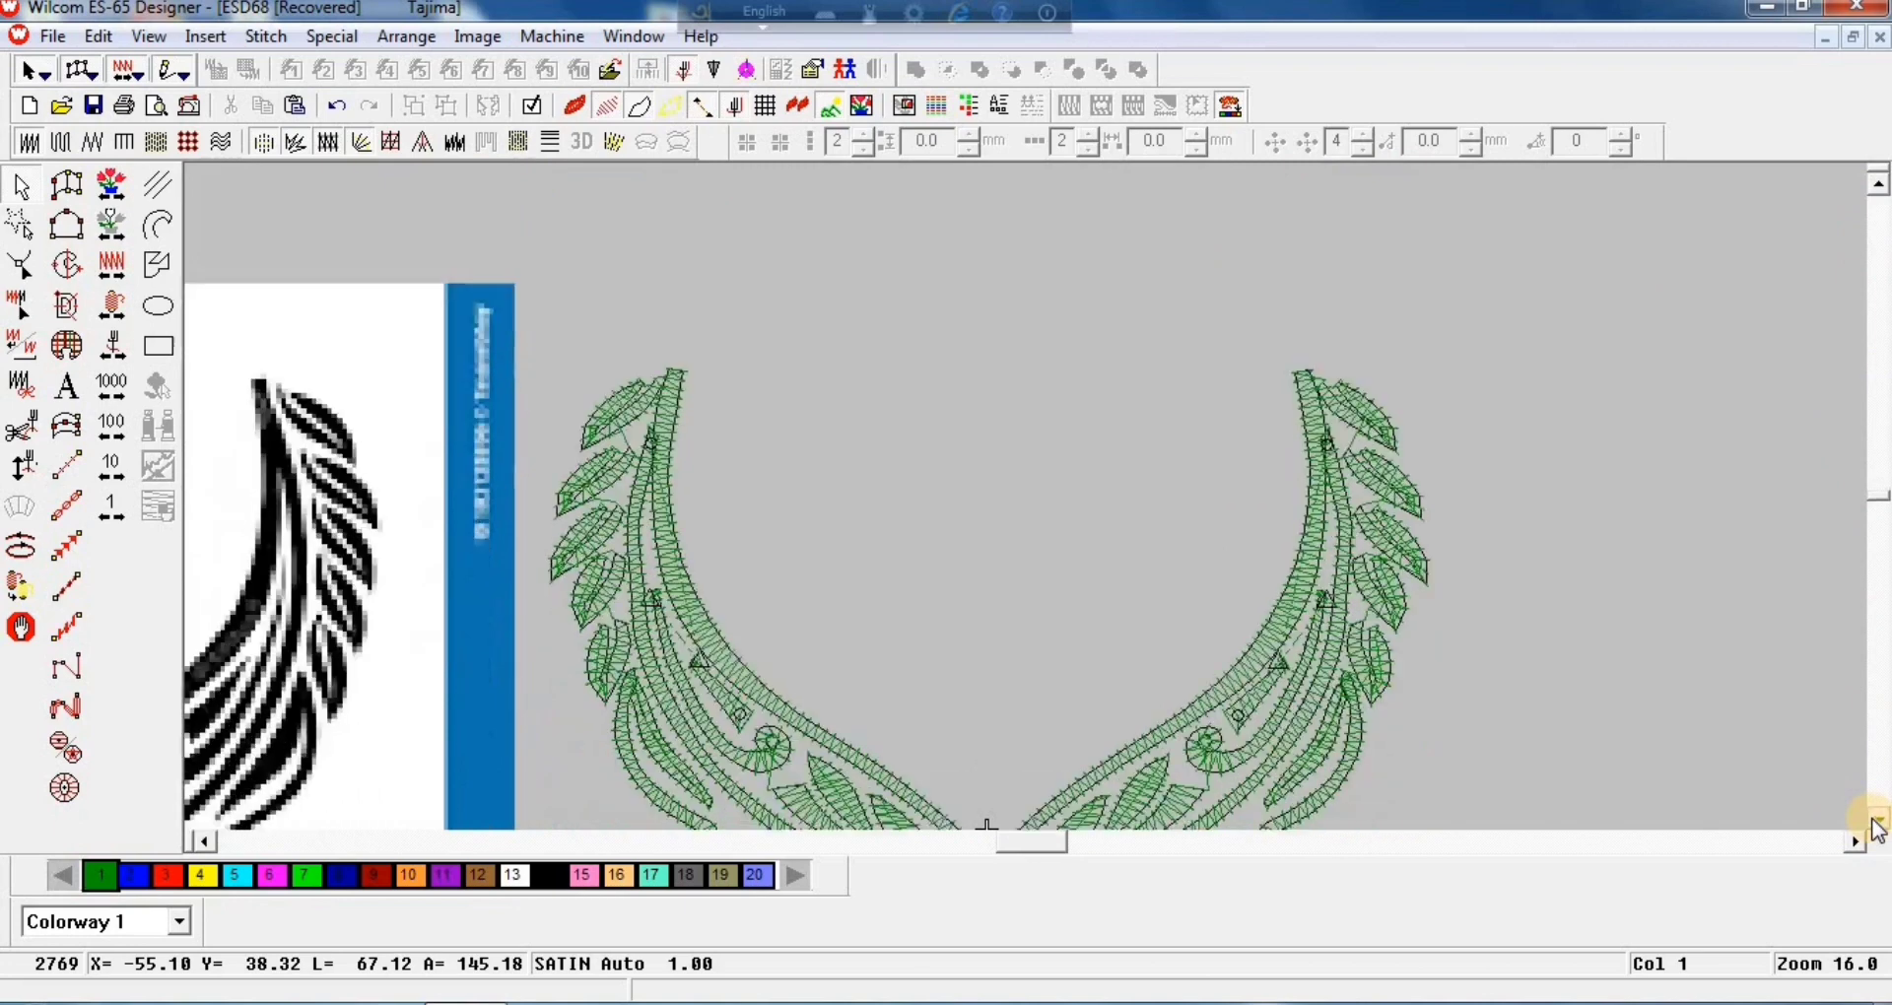
click(1877, 824)
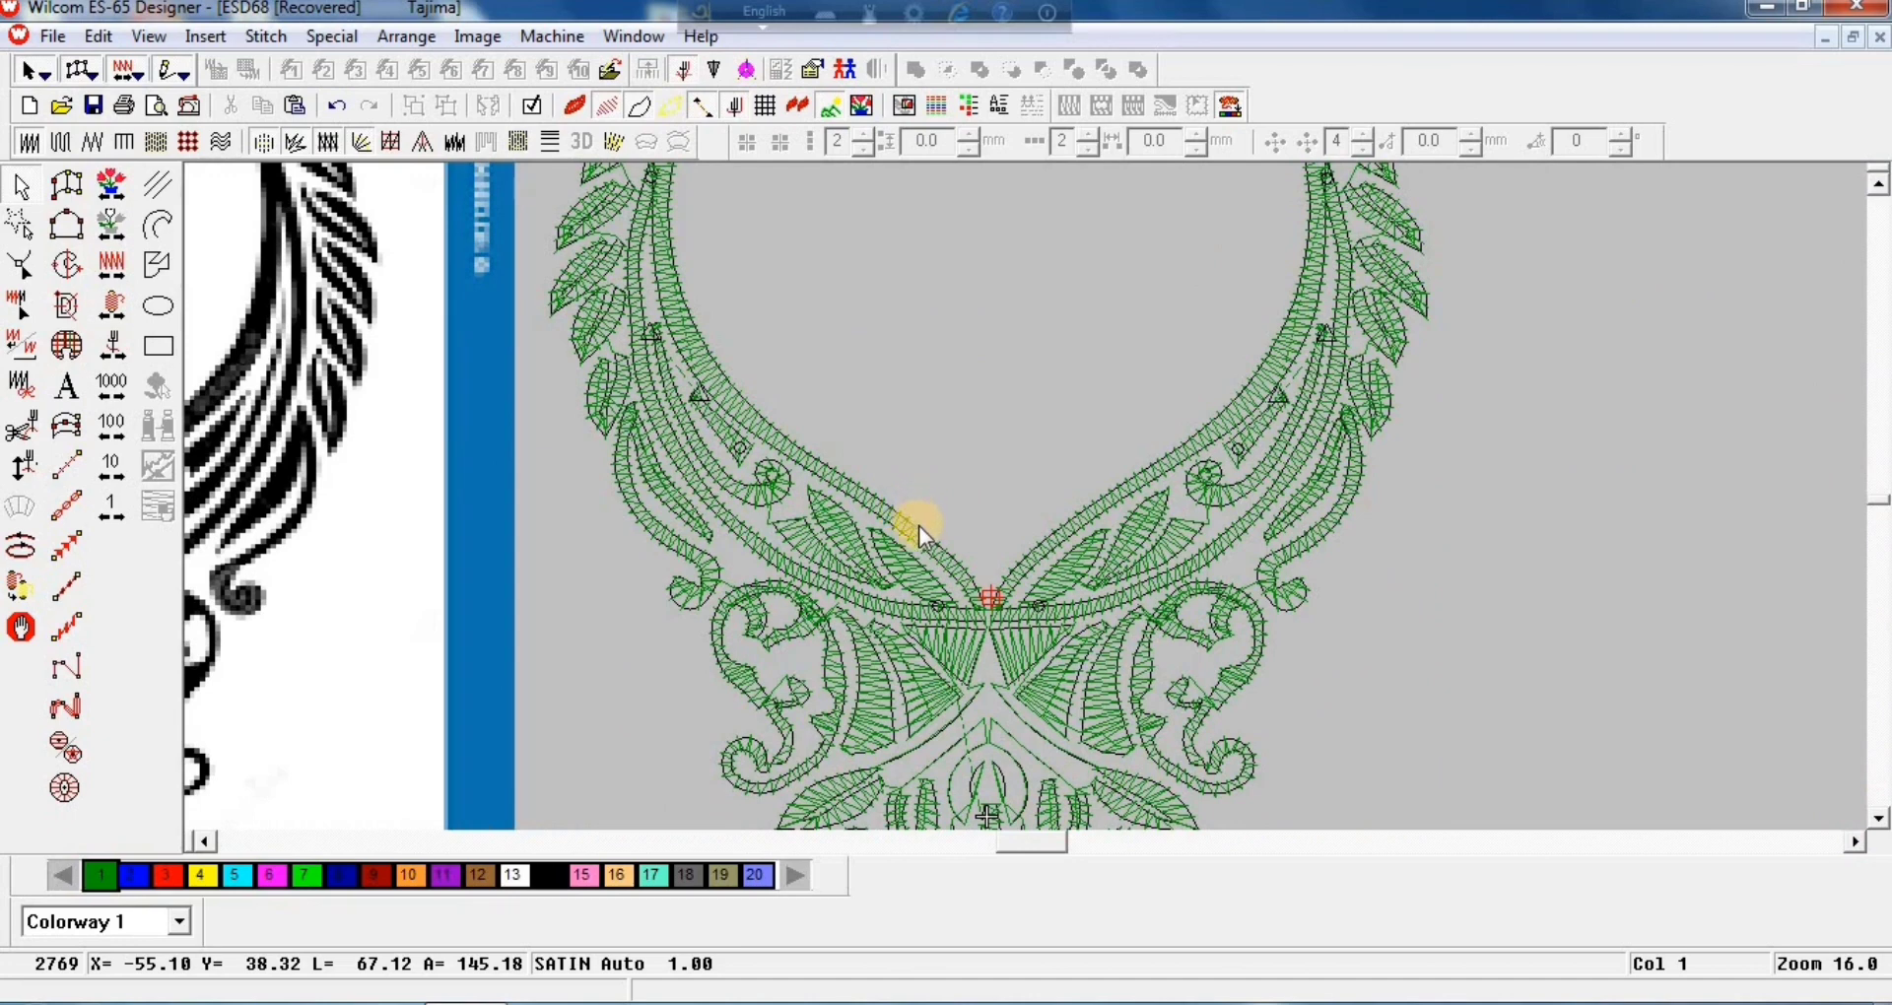
key(shift+z)
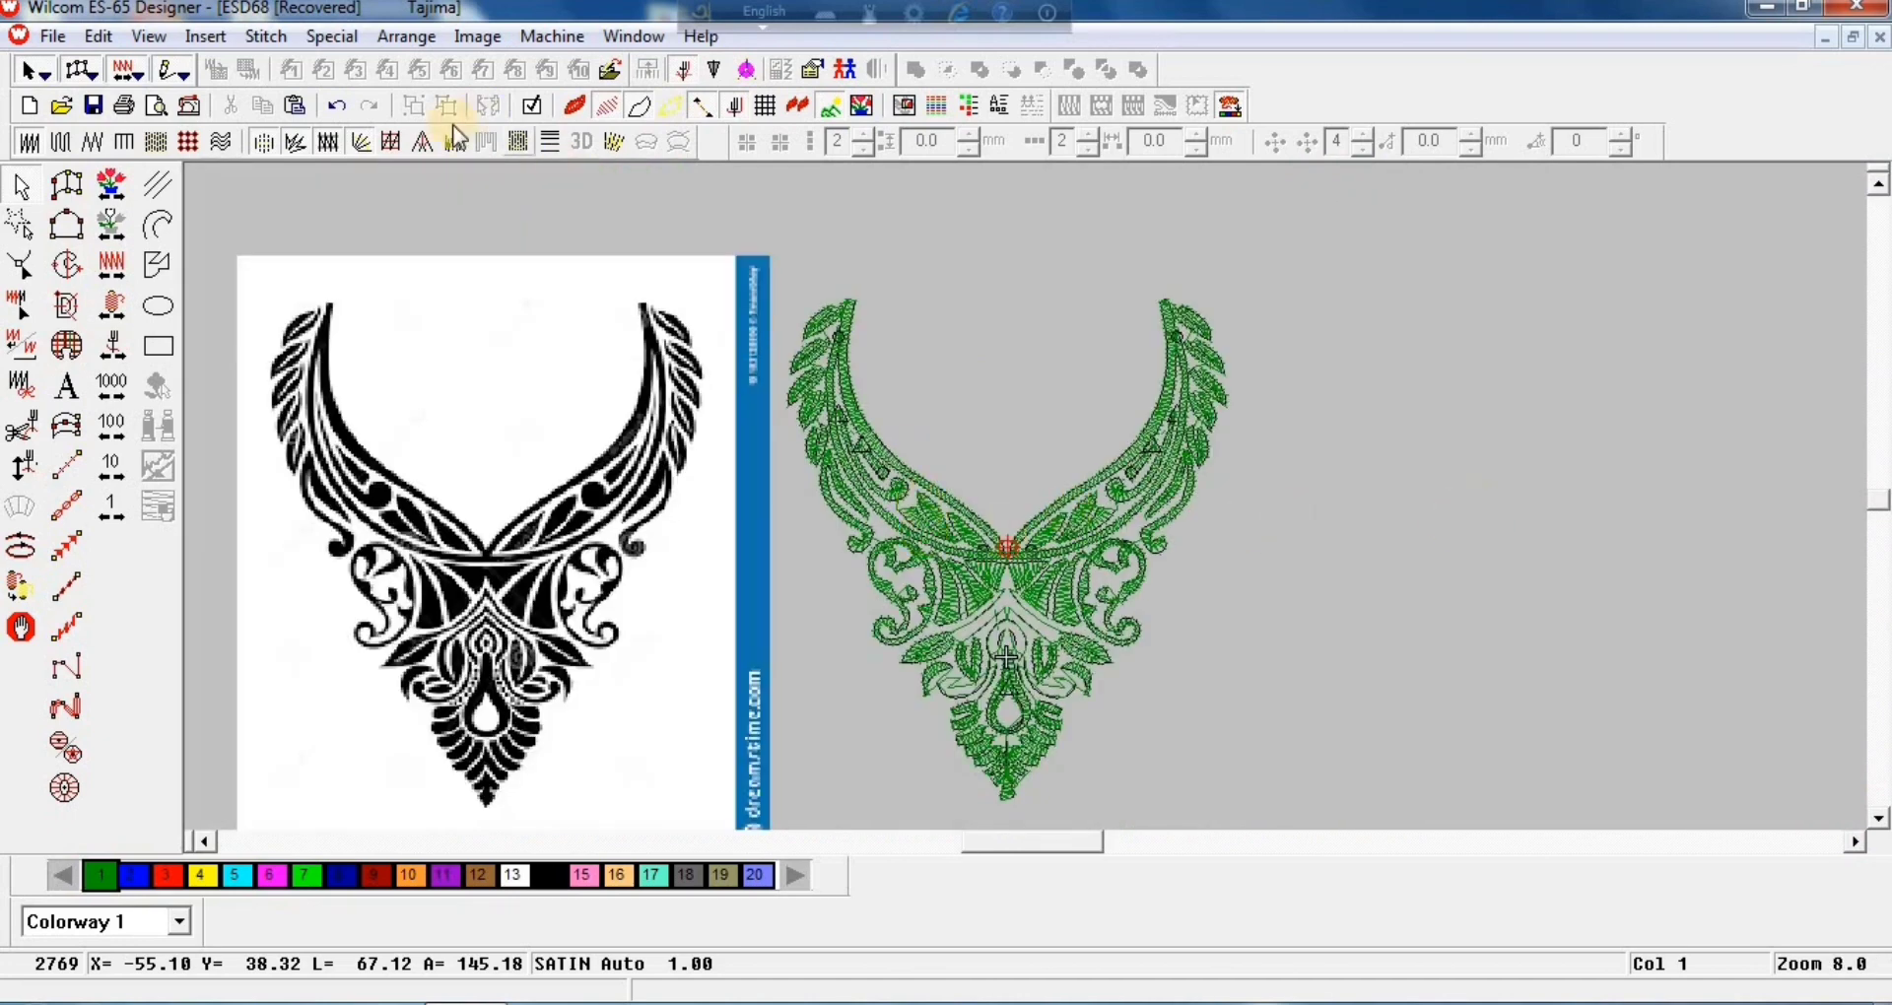
click(574, 104)
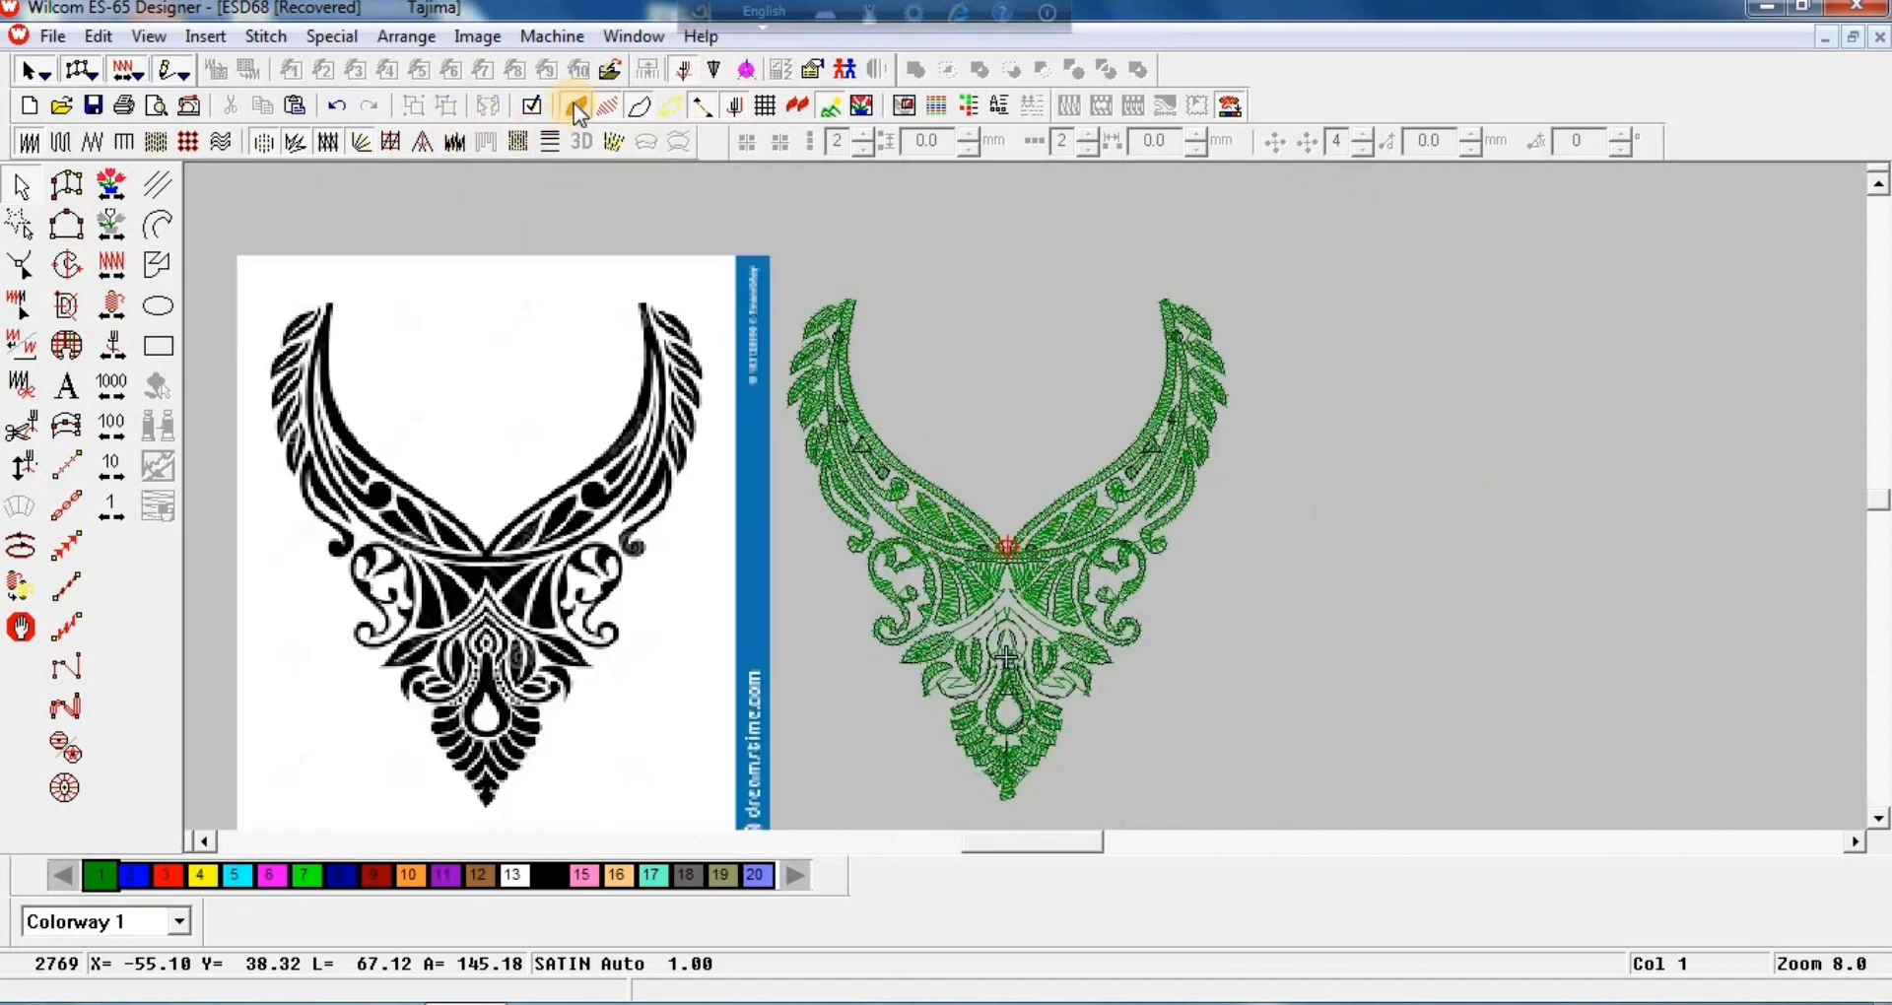